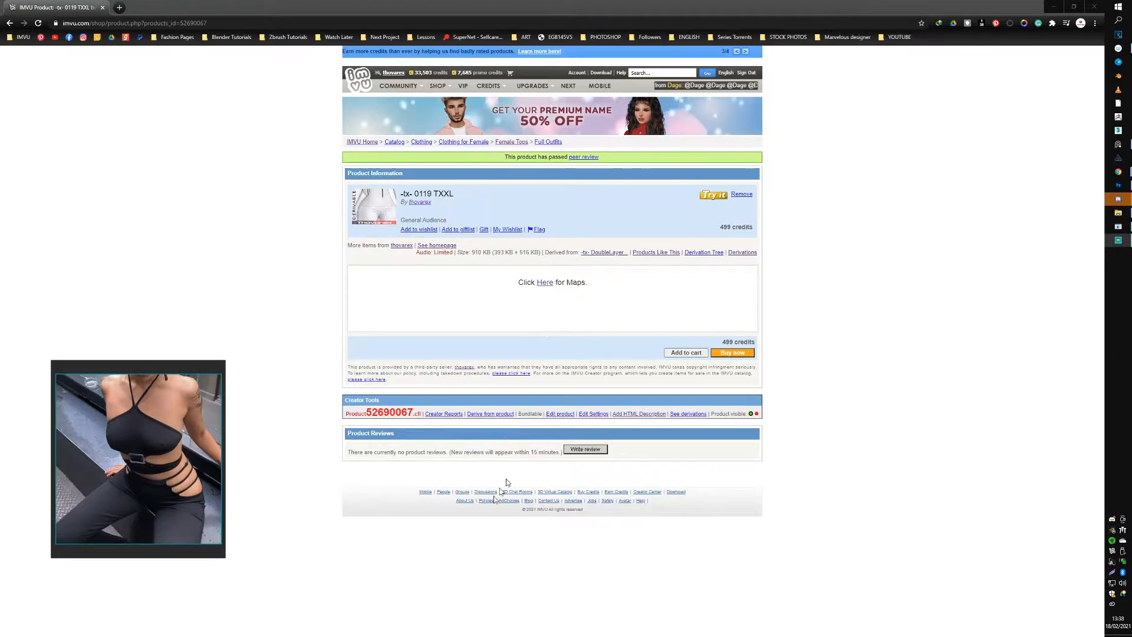
# Step: Open the -tx- 0119 TXXL product for editing in IMVU and reposition the floating outfit reference photo
pyautogui.moveTo(183, 455); pyautogui.dragTo(203, 380)
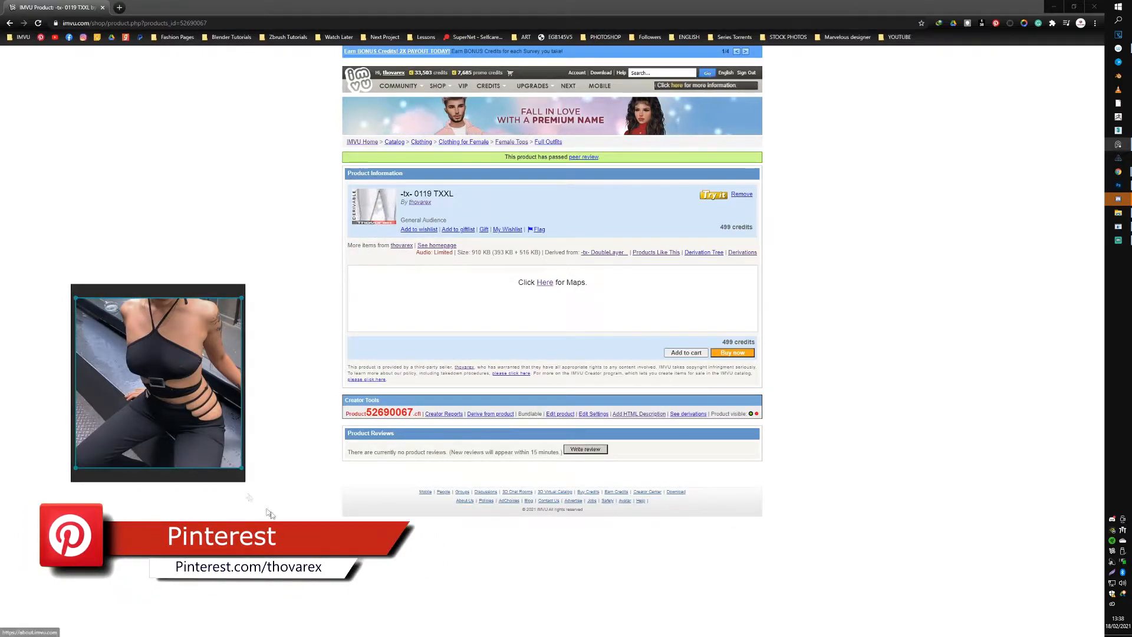
pyautogui.click(566, 416)
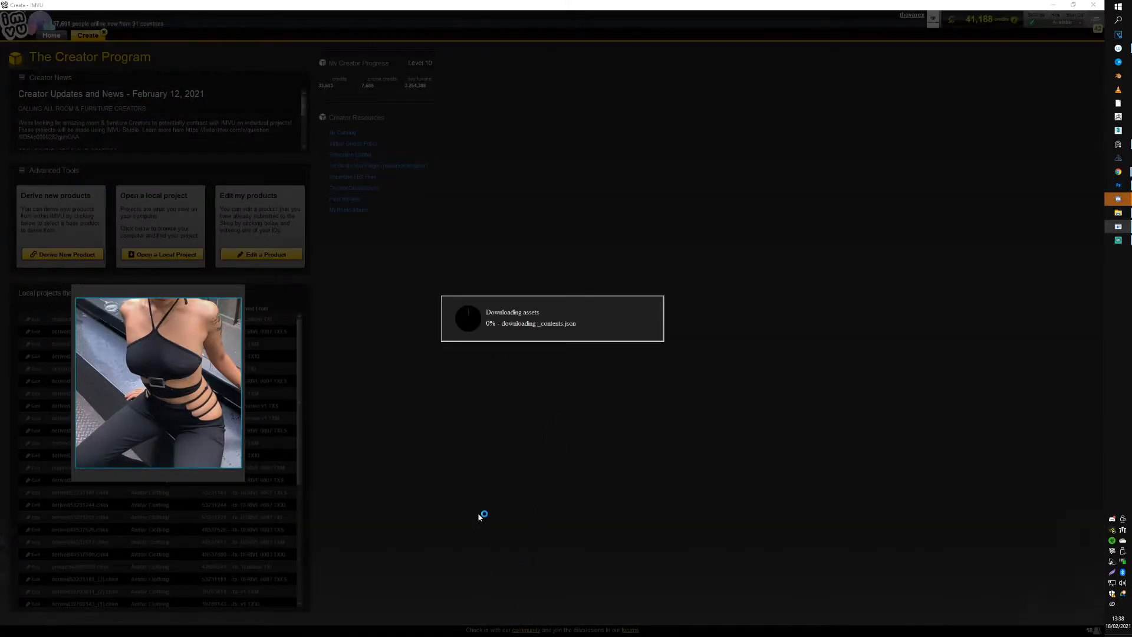
pyautogui.moveTo(210, 373); pyautogui.dragTo(182, 488)
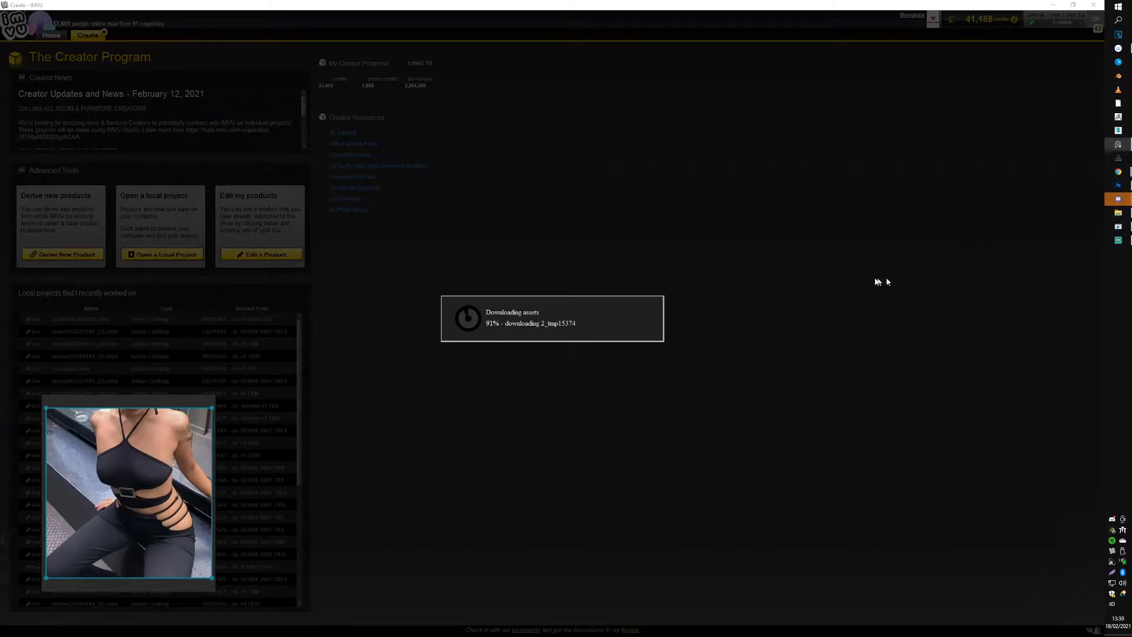
# Step: Switch to the browser and open the parent product, -tx- DoubleLayer TXXL, in a separate tab
pyautogui.moveTo(1118, 172)
pyautogui.click(1010, 239)
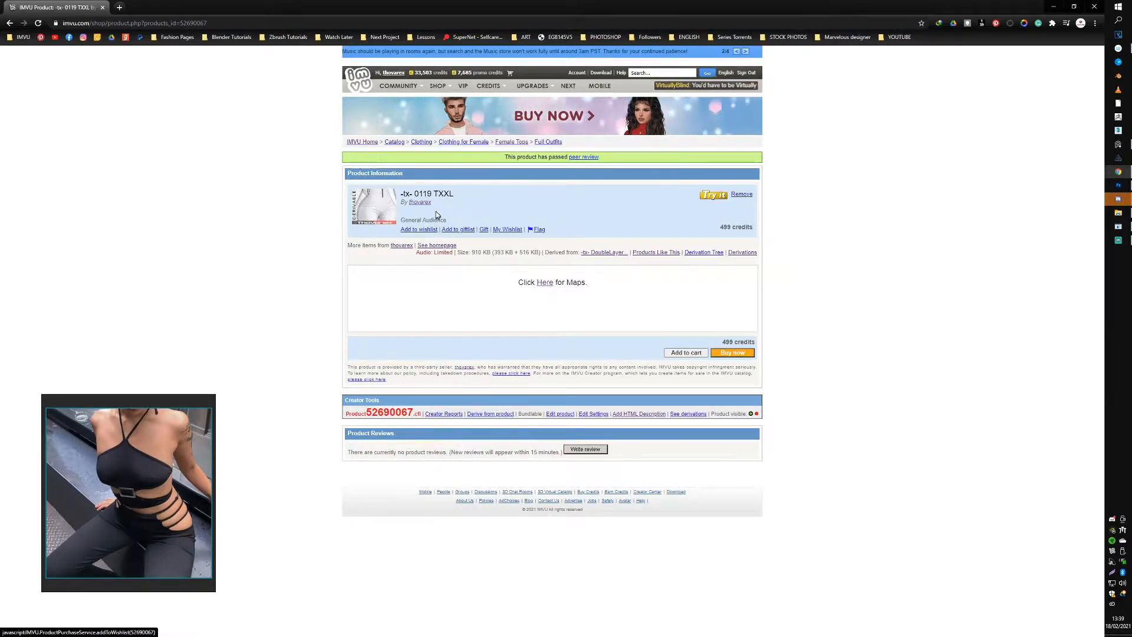
pyautogui.rightClick(609, 253)
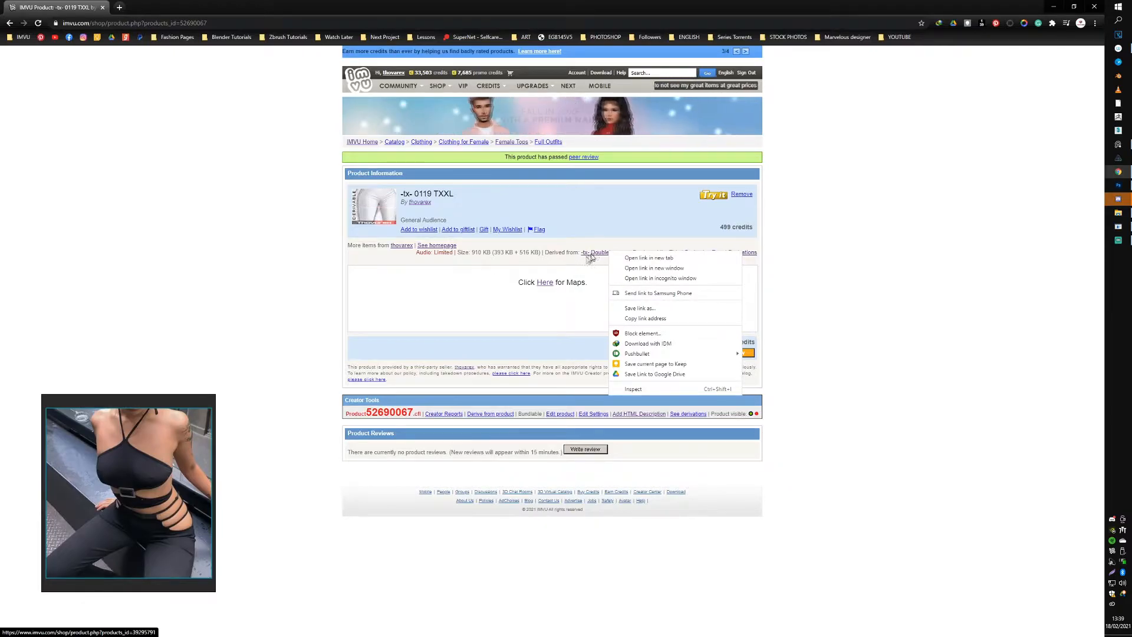
pyautogui.click(310, 291)
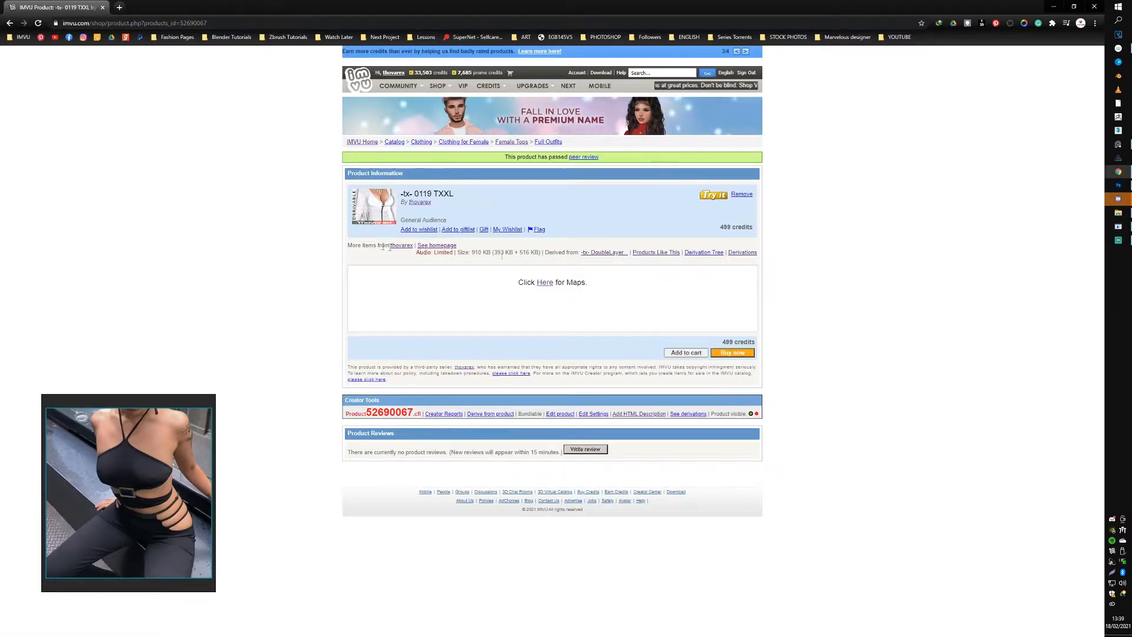
pyautogui.rightClick(603, 253)
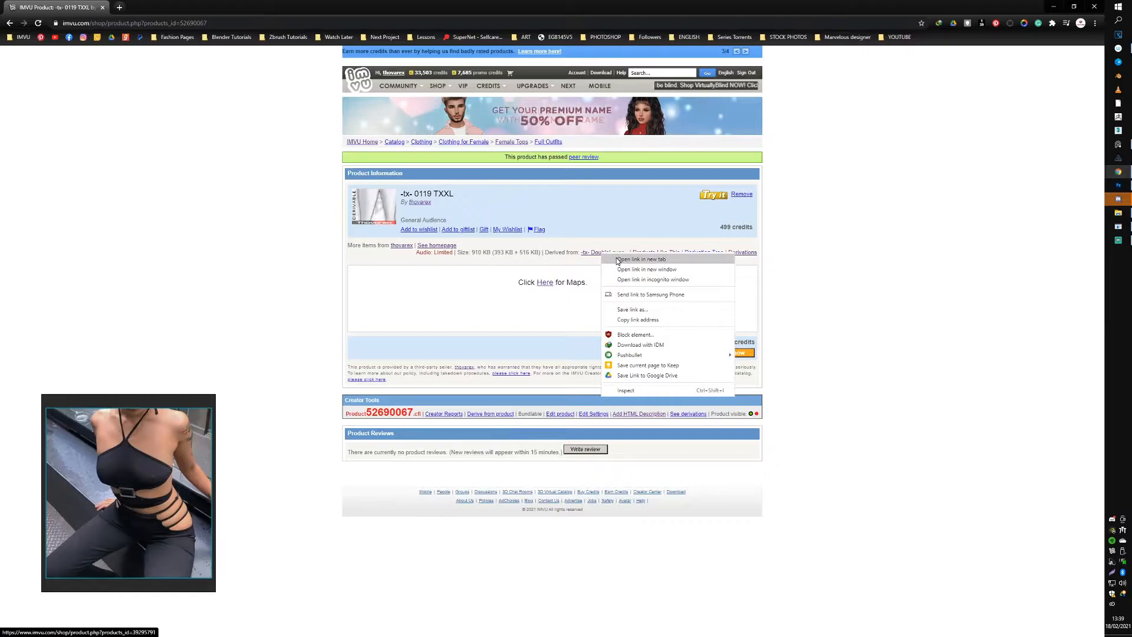
pyautogui.click(641, 260)
pyautogui.click(159, 7)
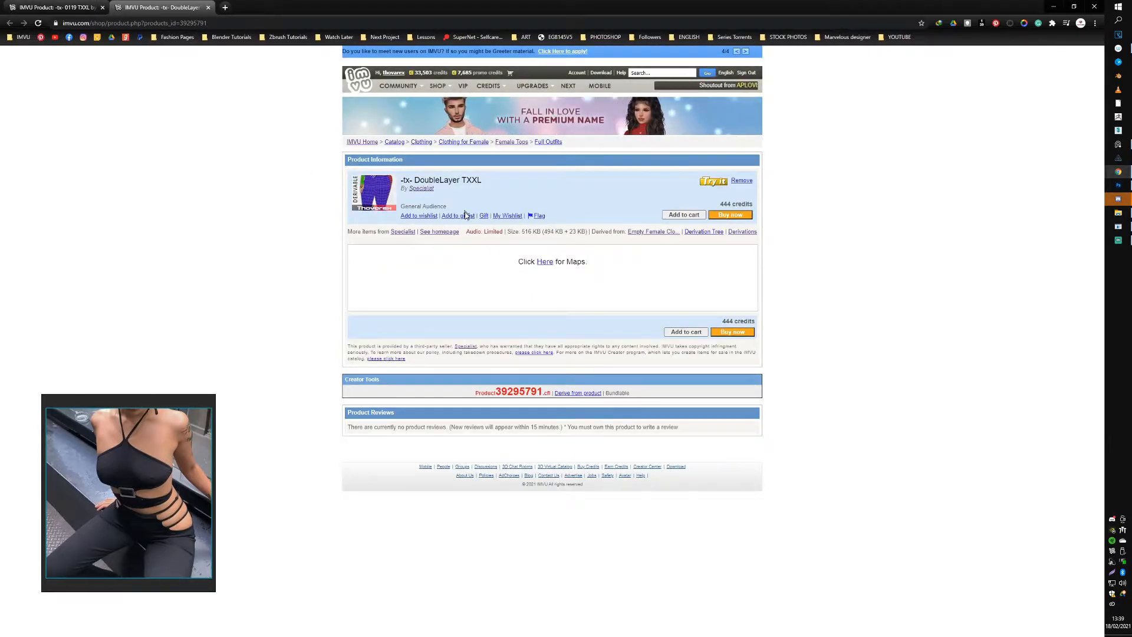
# Step: Open the linked maps folders for the DoubleLayer parent product and the 0119 product
pyautogui.click(543, 262)
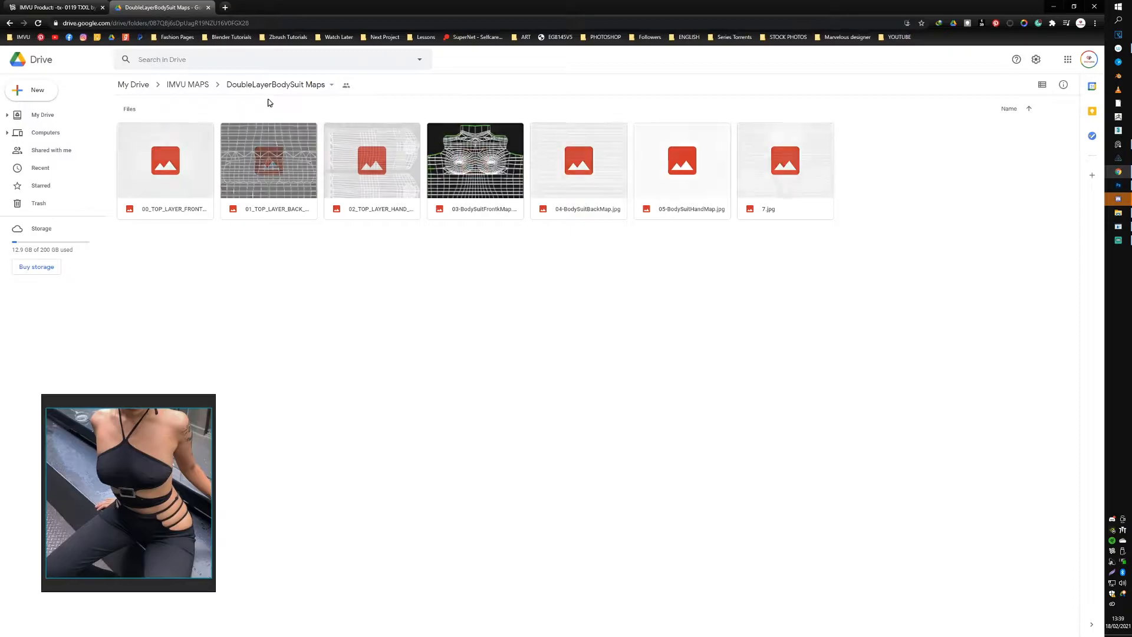
pyautogui.click(54, 8)
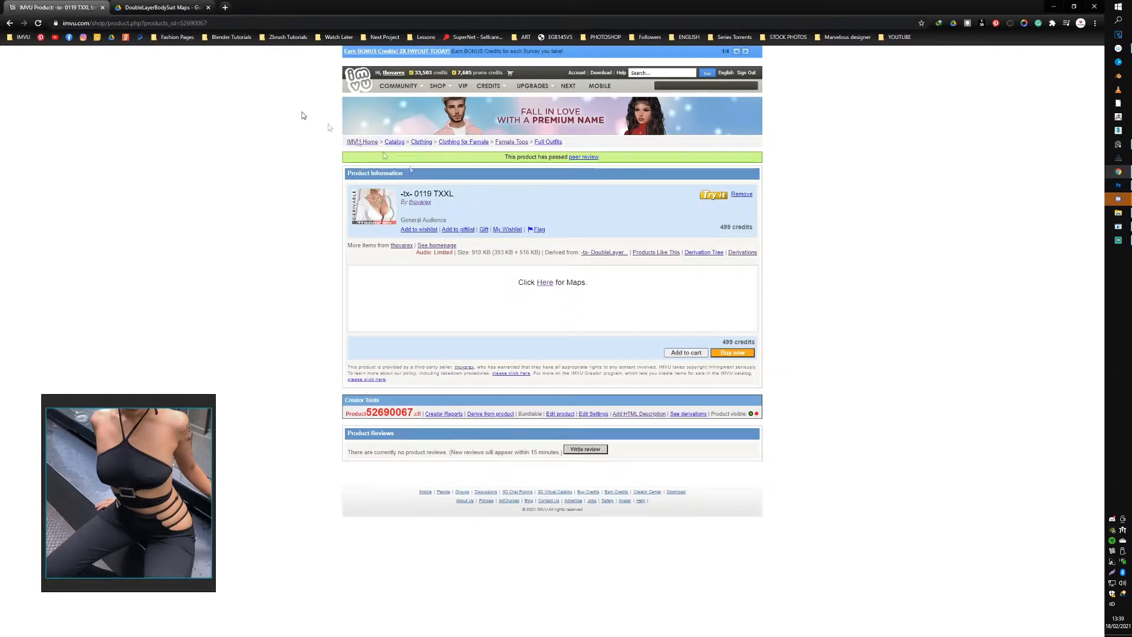
pyautogui.click(545, 285)
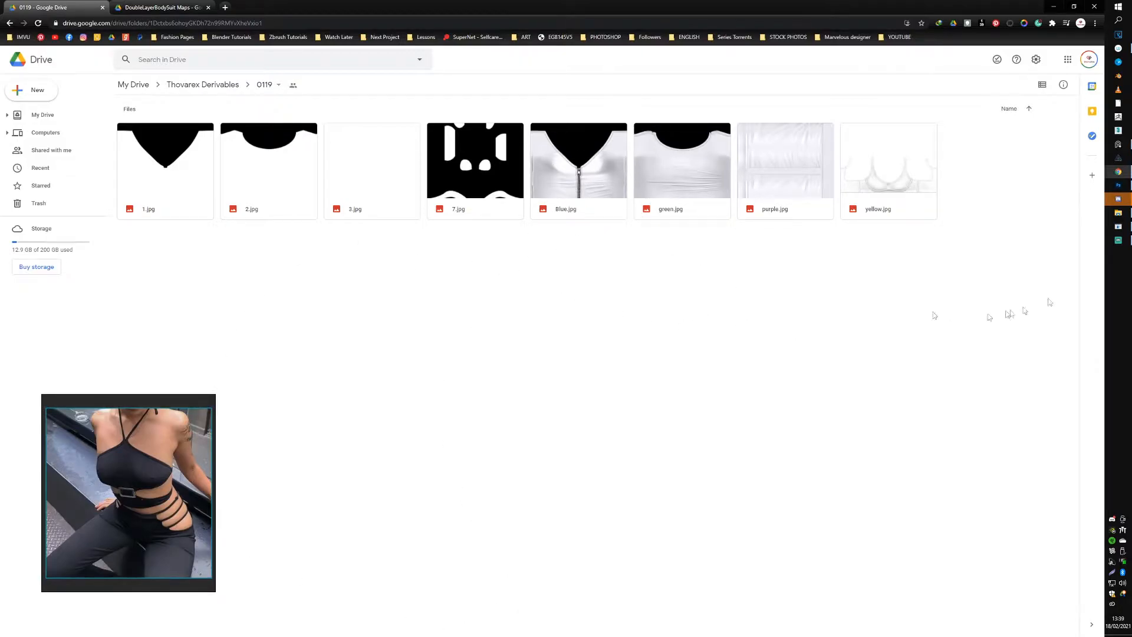
# Step: Switch to the IMVU editor and save the product project over the existing Texturing project in IMVU Projects
pyautogui.click(1120, 228)
pyautogui.moveTo(594, 398); pyautogui.dragTo(634, 424)
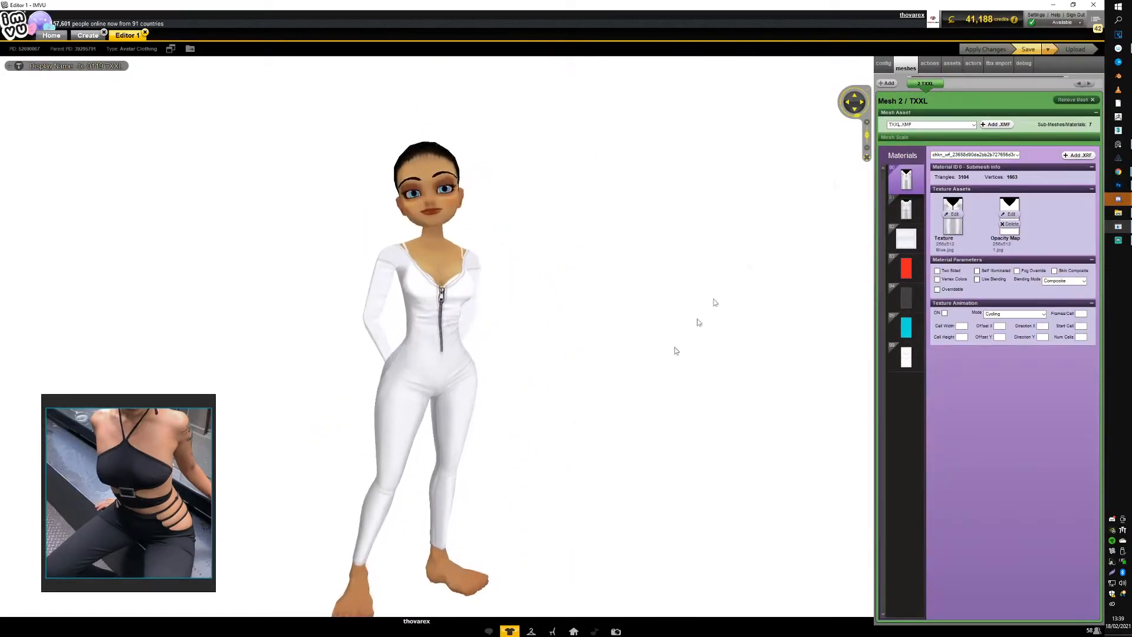
pyautogui.click(1048, 50)
pyautogui.click(1039, 62)
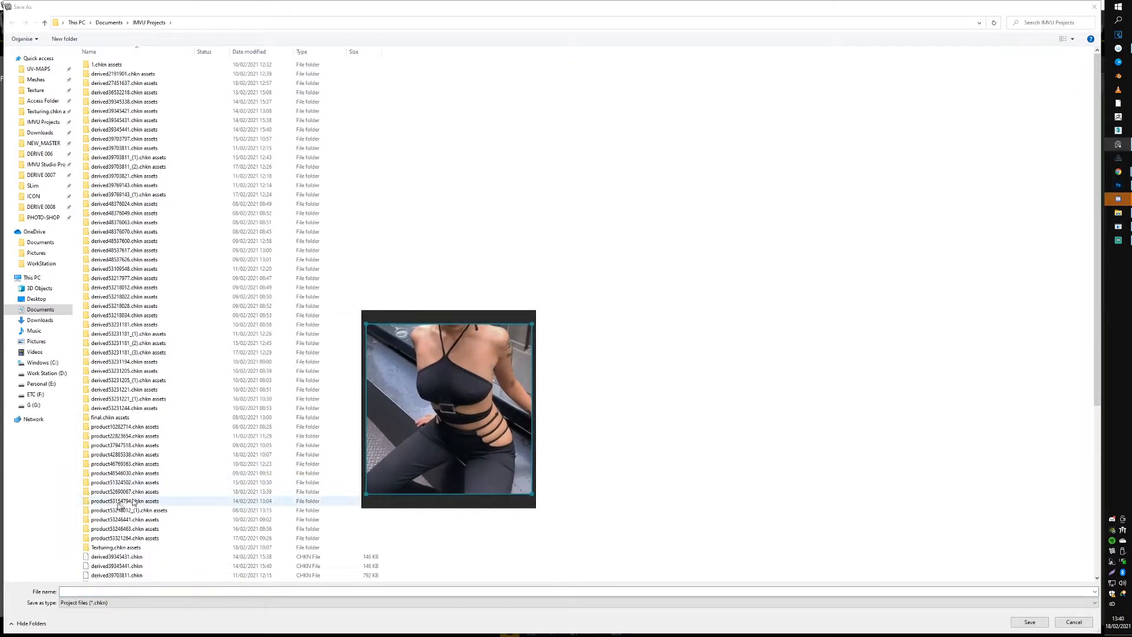
pyautogui.doubleClick(101, 578)
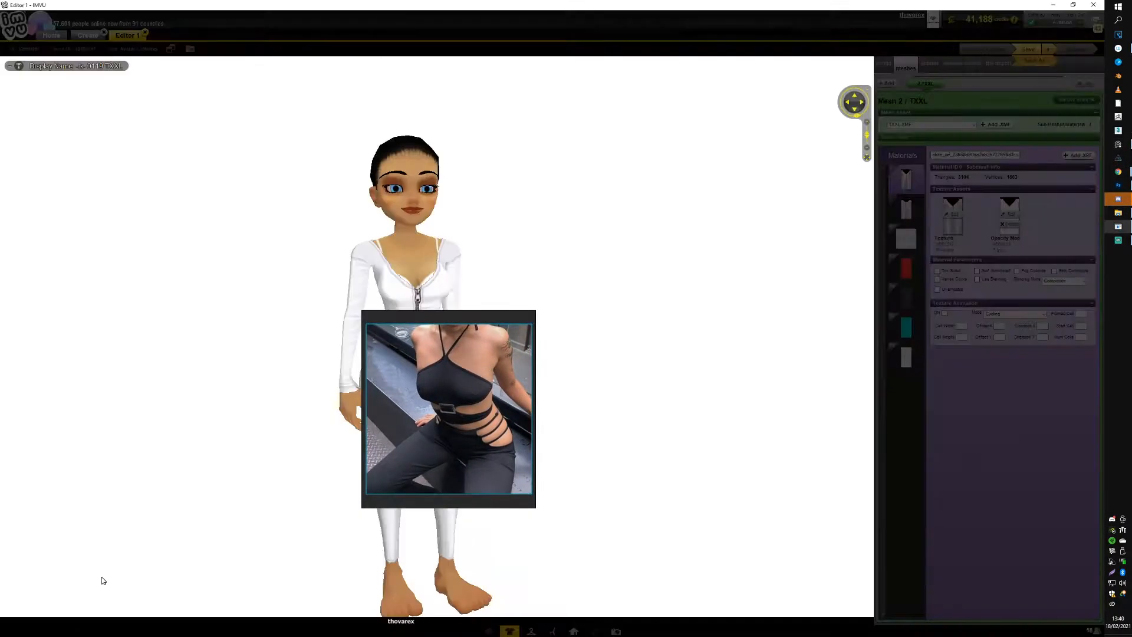
pyautogui.moveTo(425, 414); pyautogui.dragTo(143, 486)
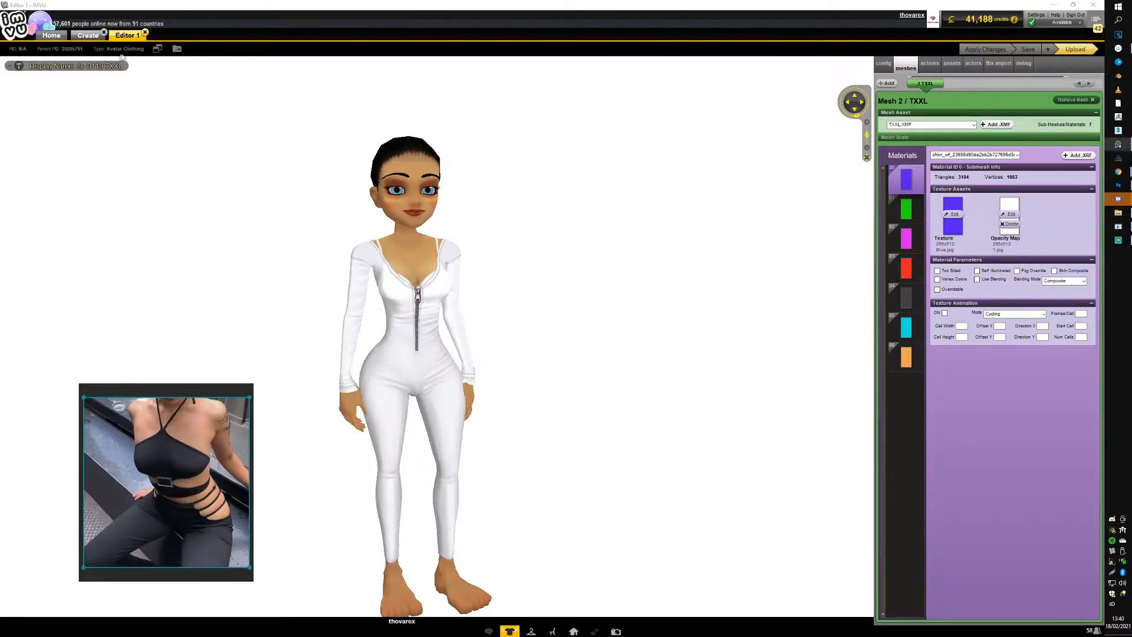
# Step: Close the current editor project and reopen the saved Texturing project from the IMVU Projects folder
pyautogui.click(145, 33)
pyautogui.click(164, 253)
pyautogui.moveTo(179, 416); pyautogui.dragTo(561, 348)
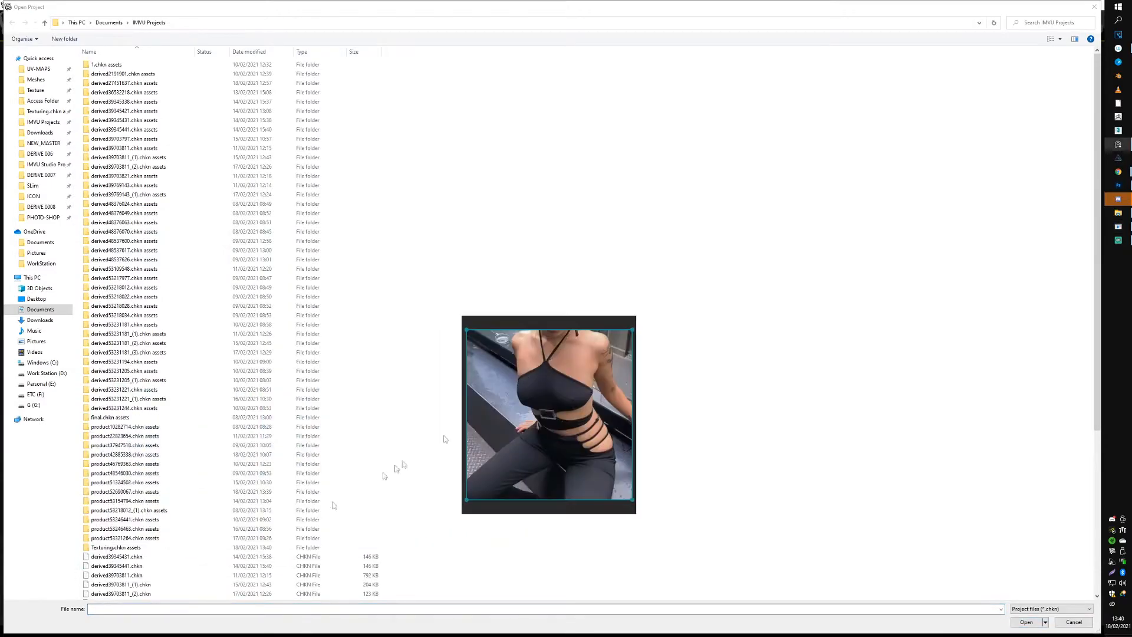
pyautogui.scroll(-9, 171, 555)
pyautogui.doubleClick(107, 596)
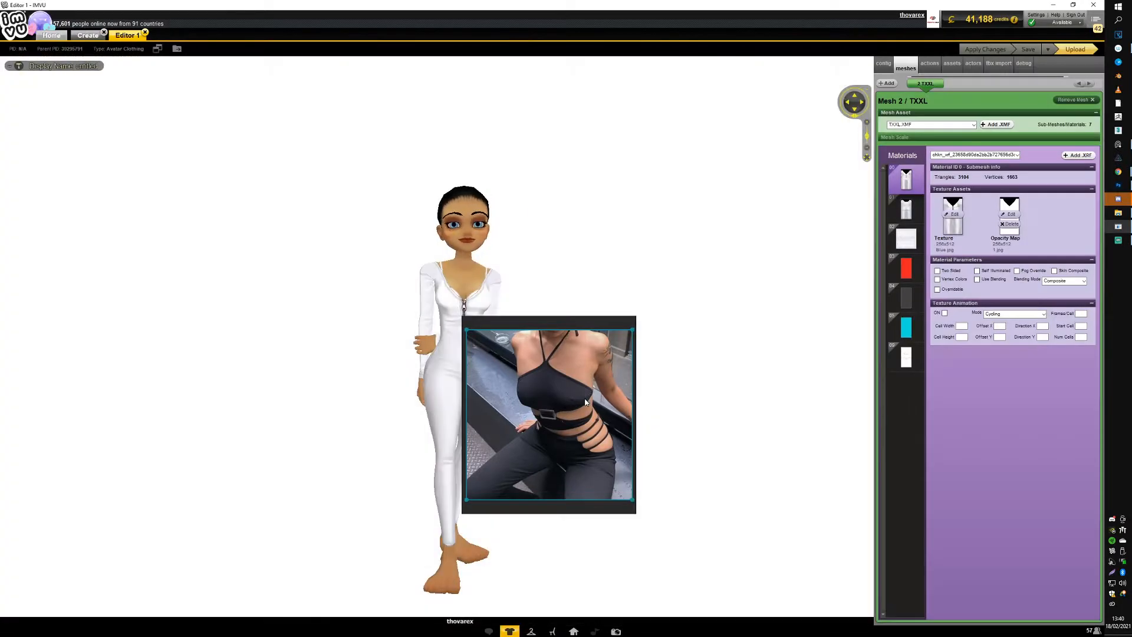
pyautogui.moveTo(583, 388); pyautogui.dragTo(149, 480)
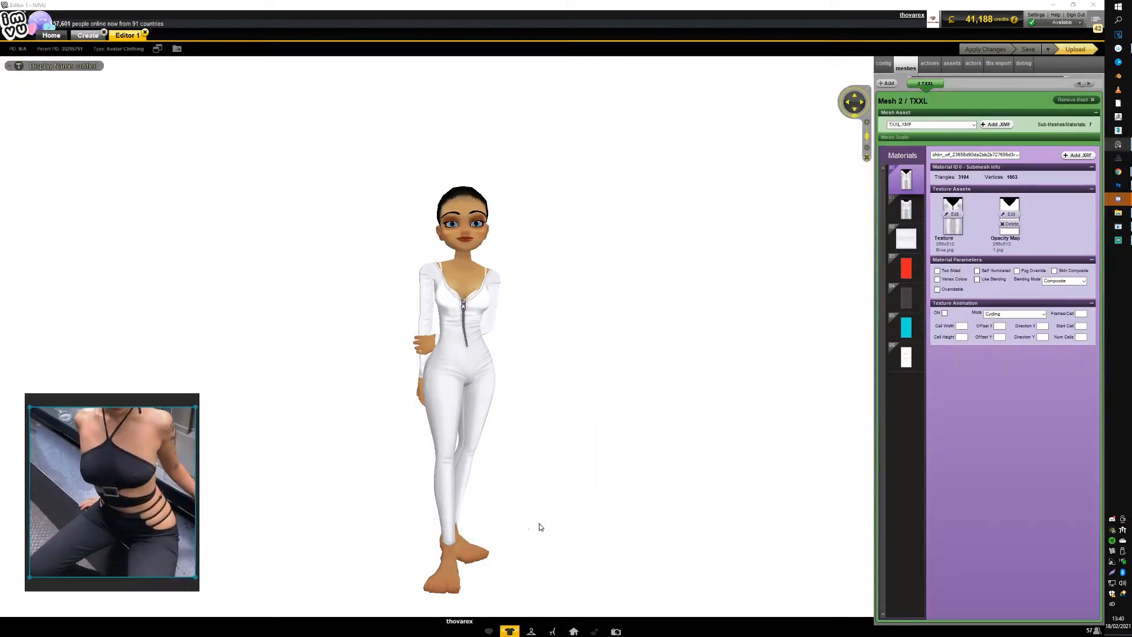
# Step: Switch the avatar to the saved outfit with blue updo hair and preview the bodysuit in the plain dark grey room
pyautogui.click(531, 631)
pyautogui.moveTo(153, 503); pyautogui.dragTo(151, 433)
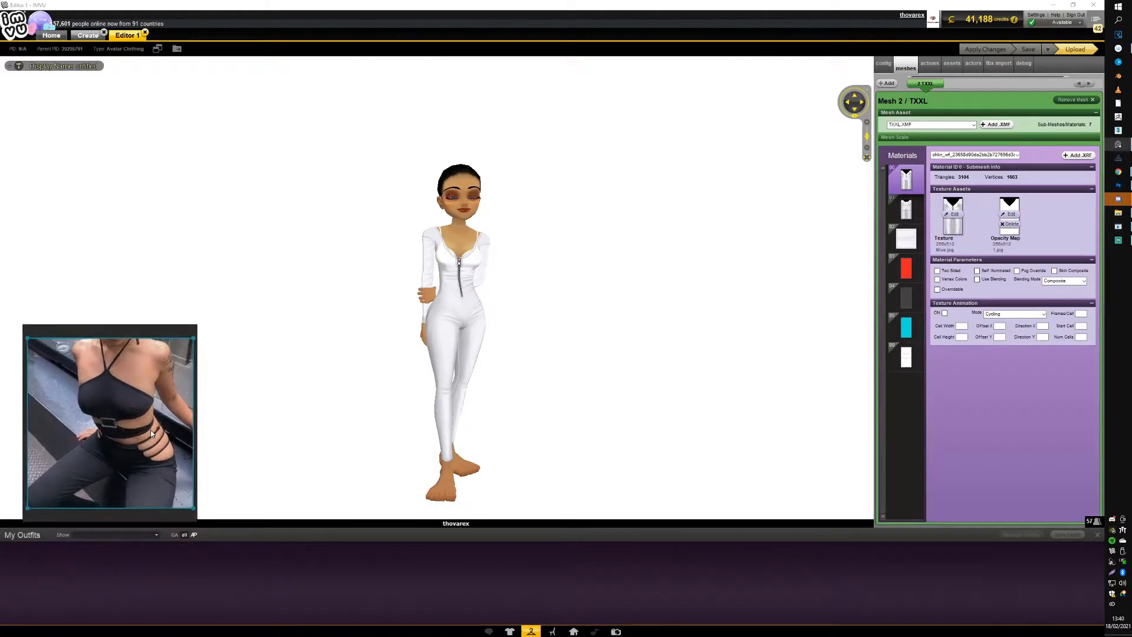
pyautogui.click(66, 621)
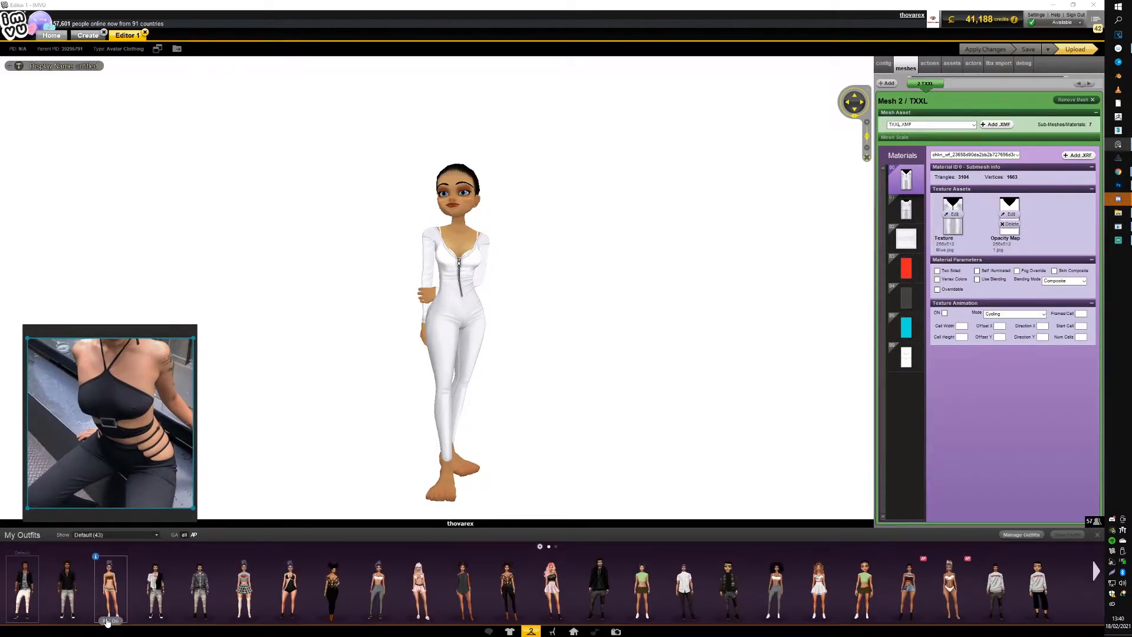
pyautogui.click(575, 631)
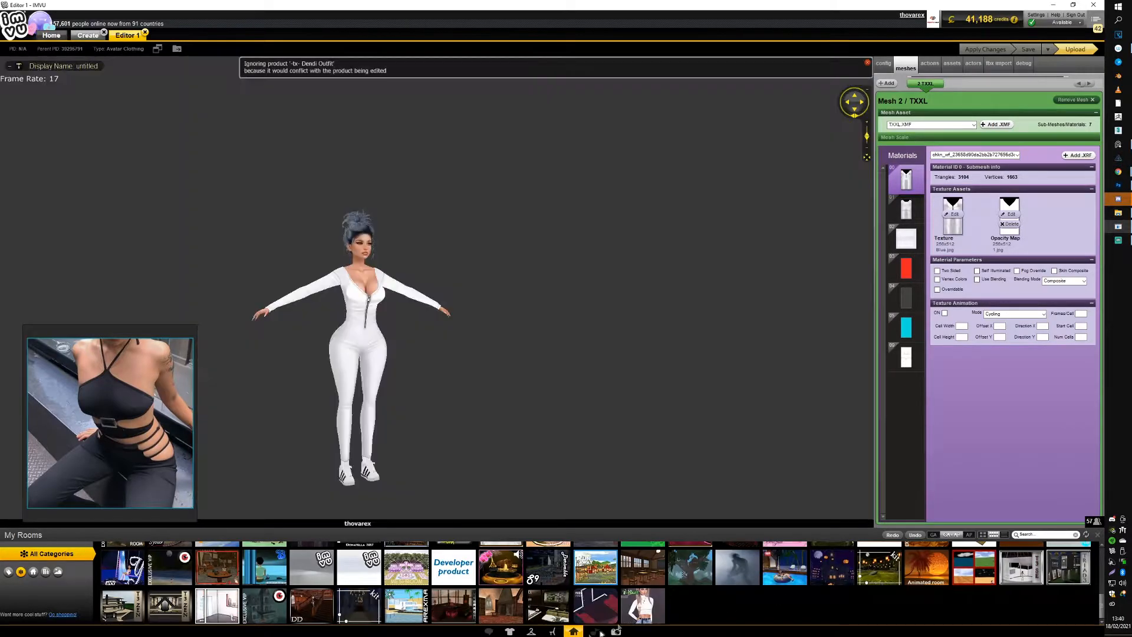
pyautogui.click(575, 632)
pyautogui.scroll(10, 497, 450)
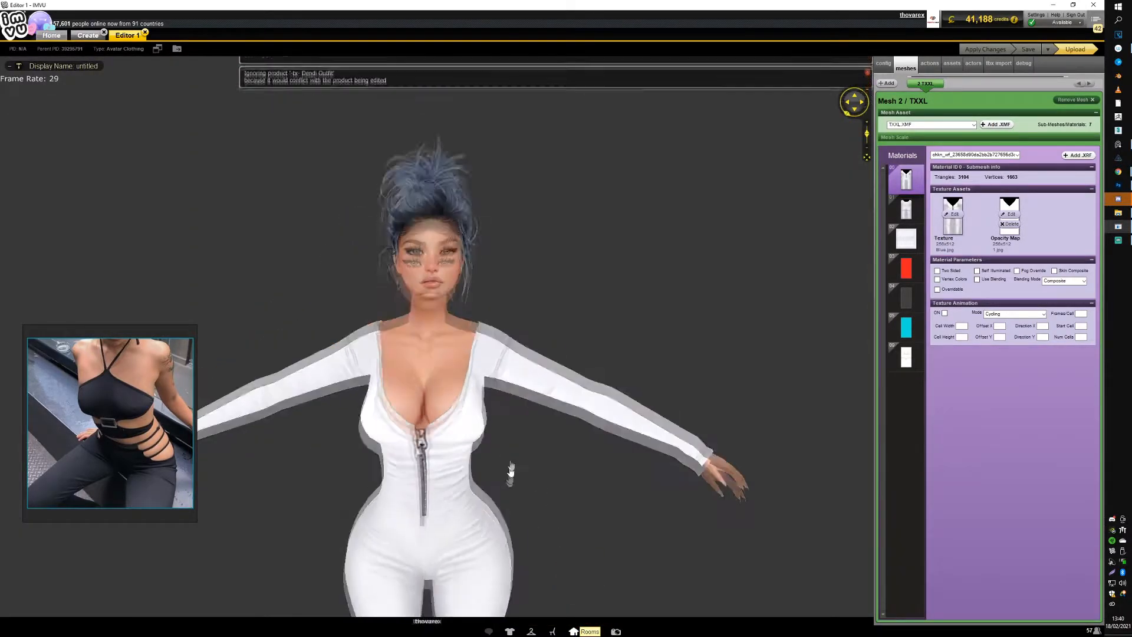
pyautogui.scroll(-8, 513, 445)
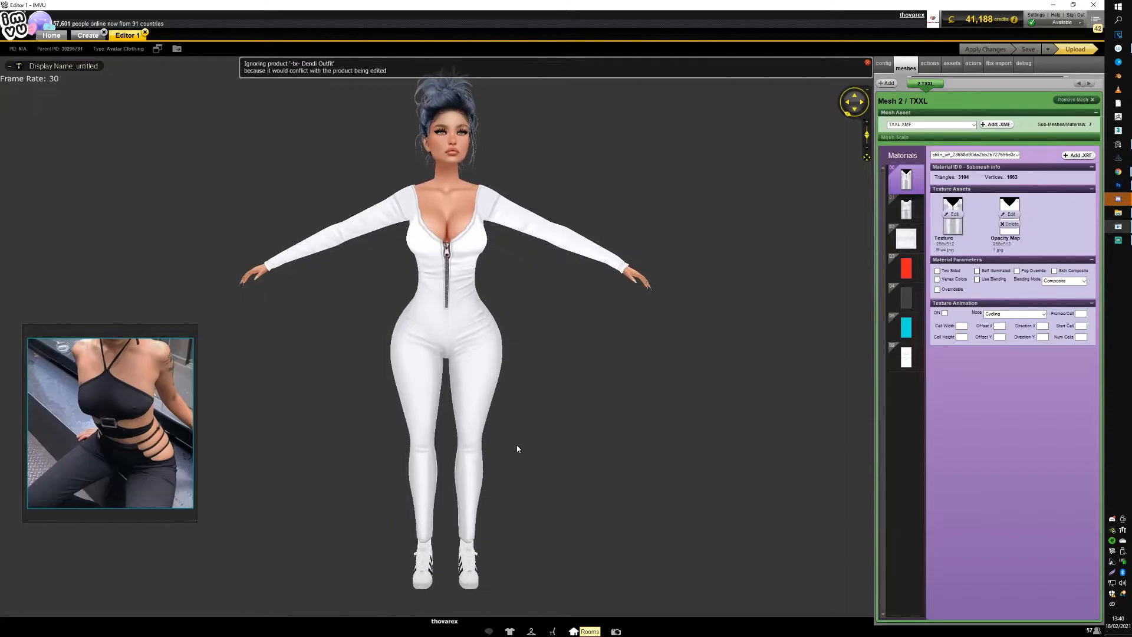
# Step: Switch to Photoshop, run the OPEN STUDIO action to load the project textures, and bring up 1.jpg
pyautogui.click(1118, 185)
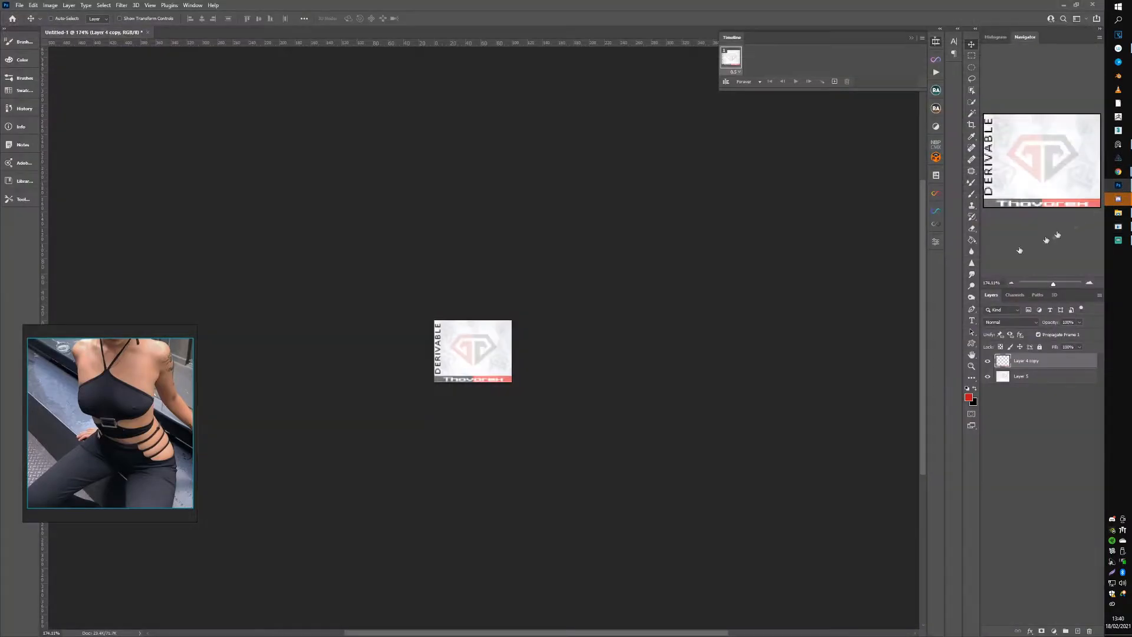
pyautogui.click(936, 72)
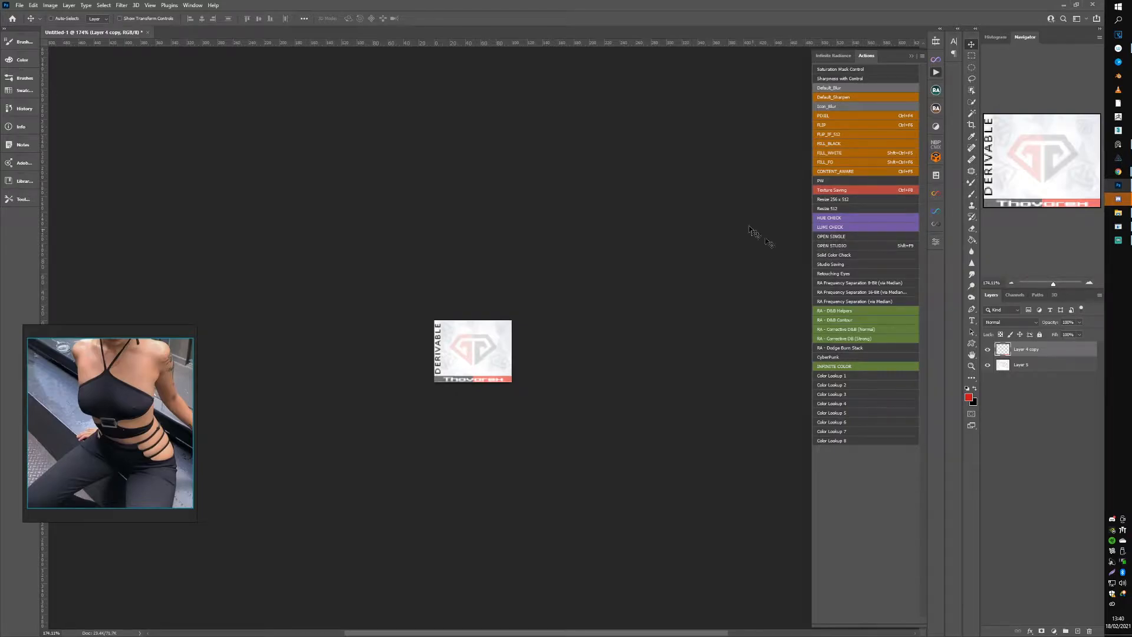
pyautogui.click(829, 246)
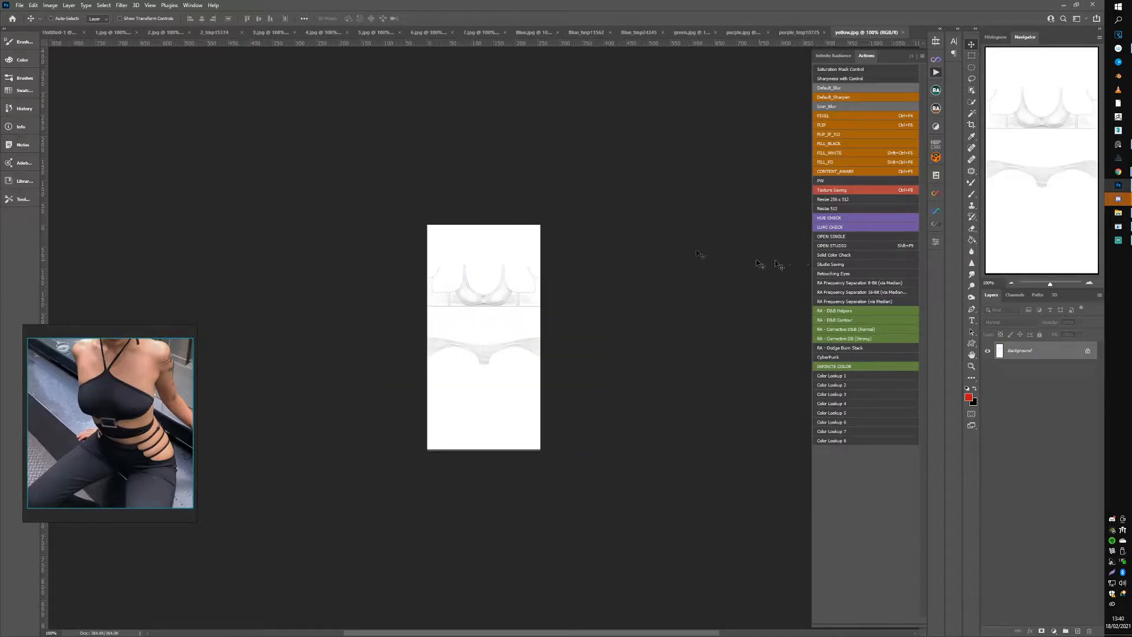
pyautogui.click(124, 34)
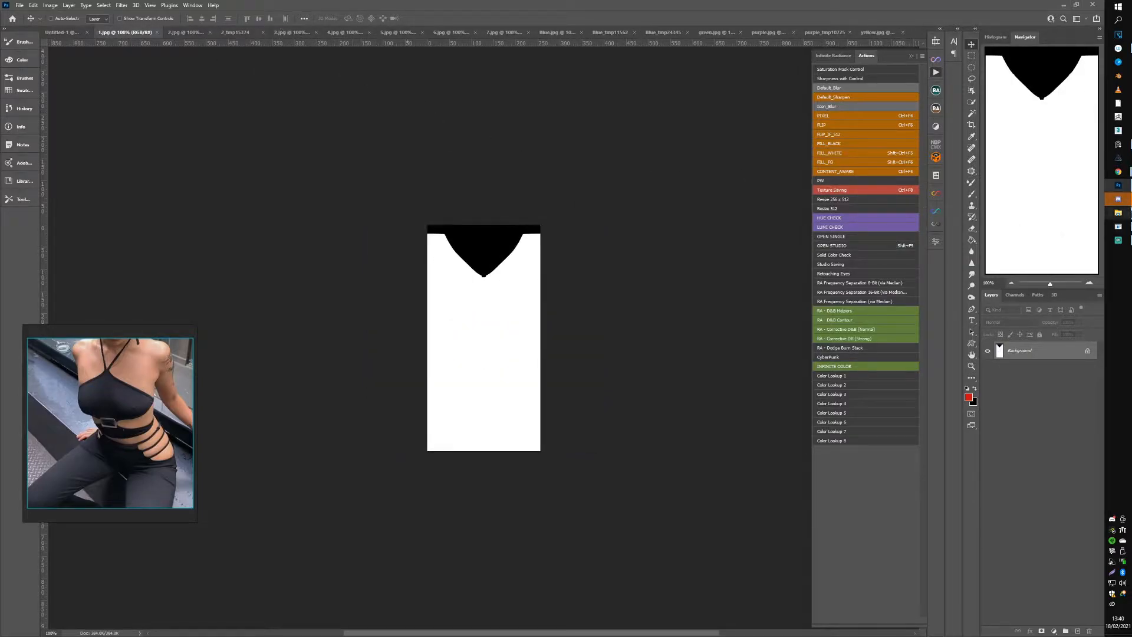
# Step: Check in the IMVU editor which opacity map the first material uses, and return to 1.jpg in Photoshop for a closer look
pyautogui.click(1114, 222)
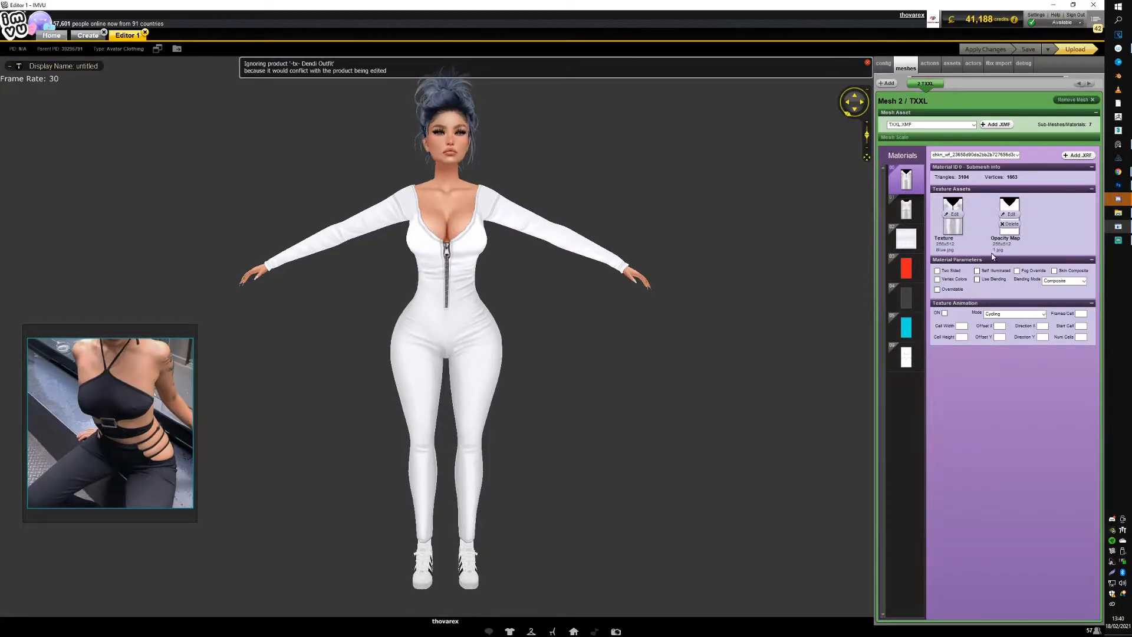
pyautogui.click(1122, 188)
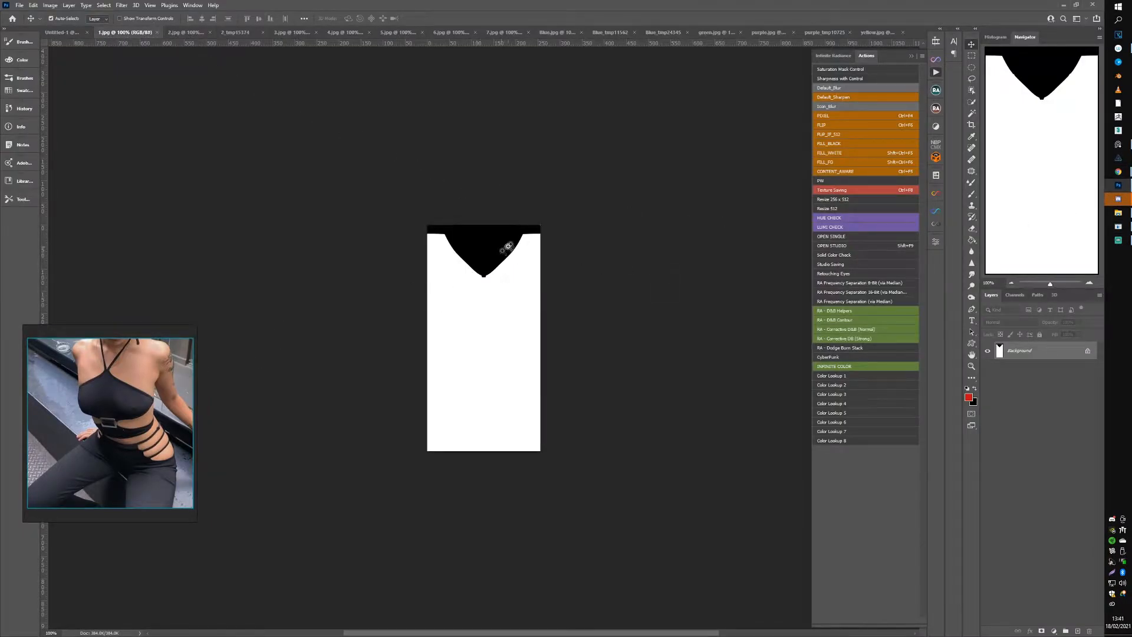
pyautogui.moveTo(508, 245); pyautogui.dragTo(528, 242)
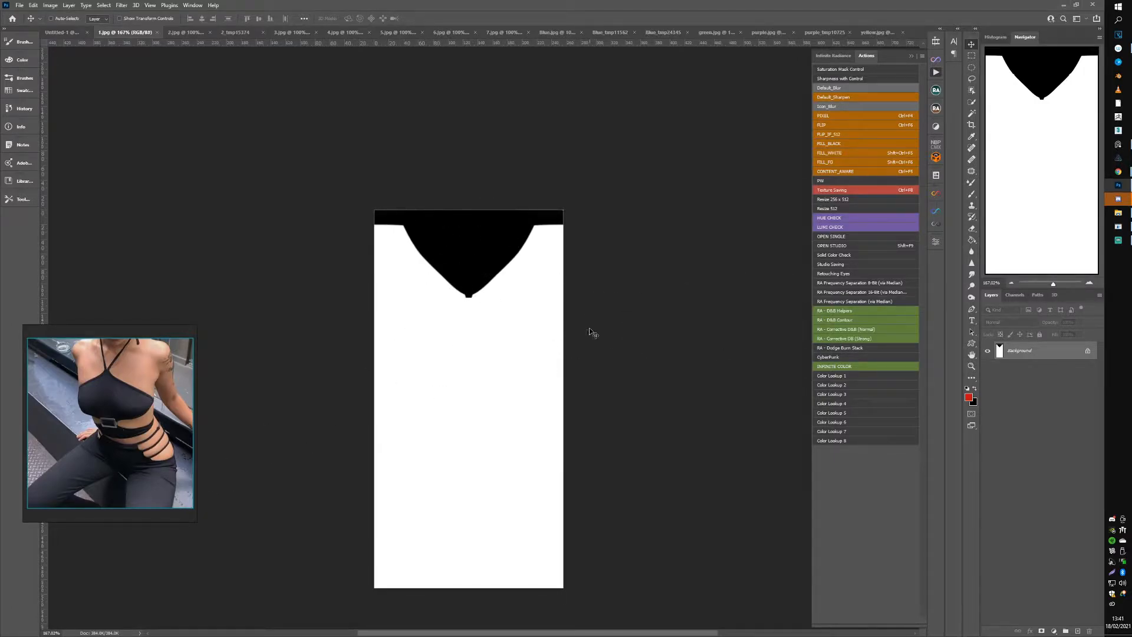
# Step: Open 00_TOP_LAYER_FRONT_MAP copy.jpg from the DoubleLayerBodySuit Maps folder in UV-MAPS and move the reference photo clear of the canvas
pyautogui.hotkey('ctrl', 'o')
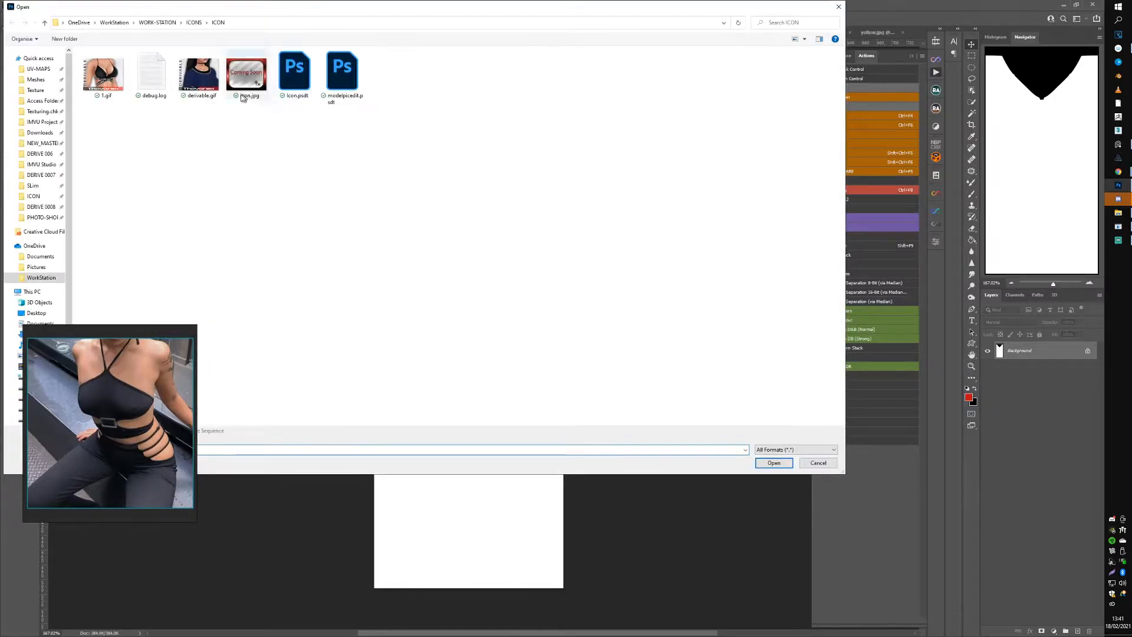
pyautogui.click(38, 69)
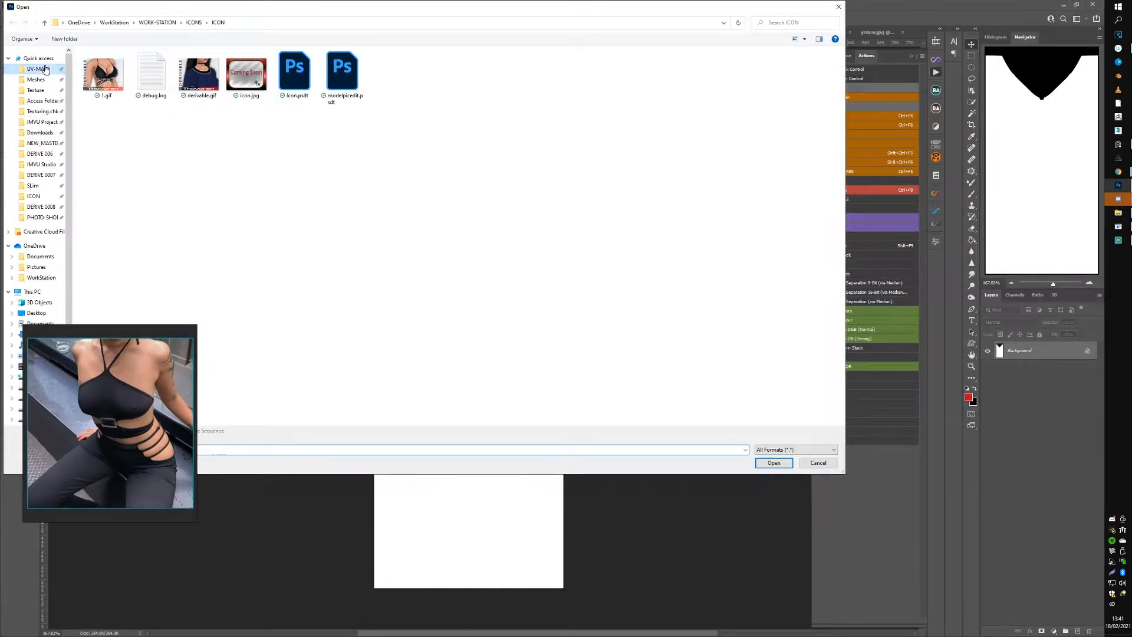
pyautogui.moveTo(101, 370); pyautogui.dragTo(500, 229)
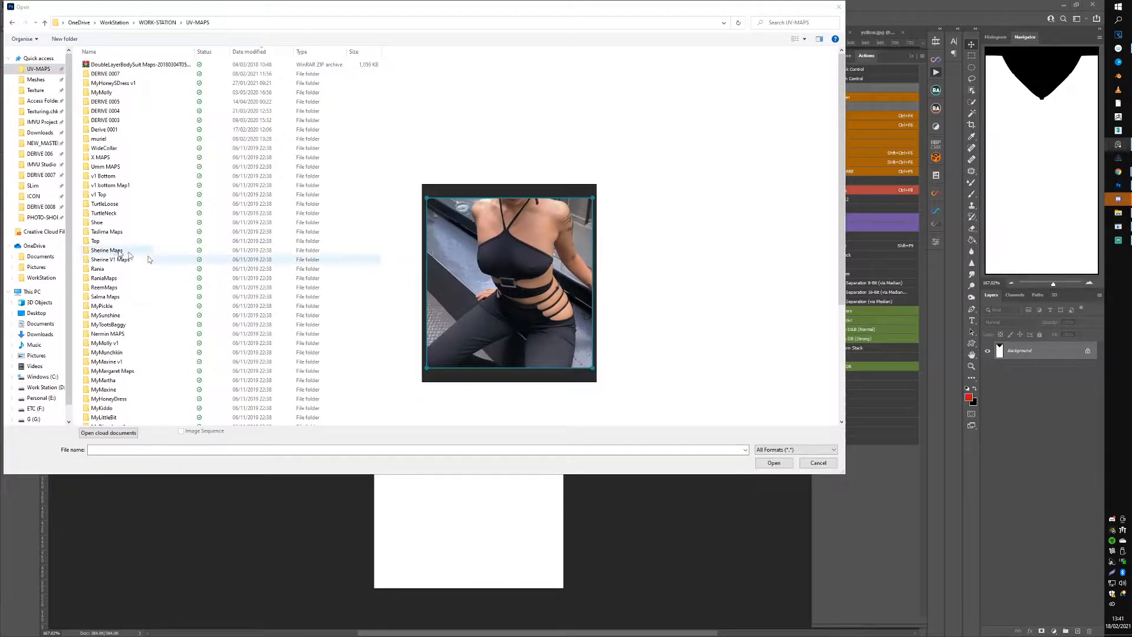
pyautogui.scroll(-6, 116, 263)
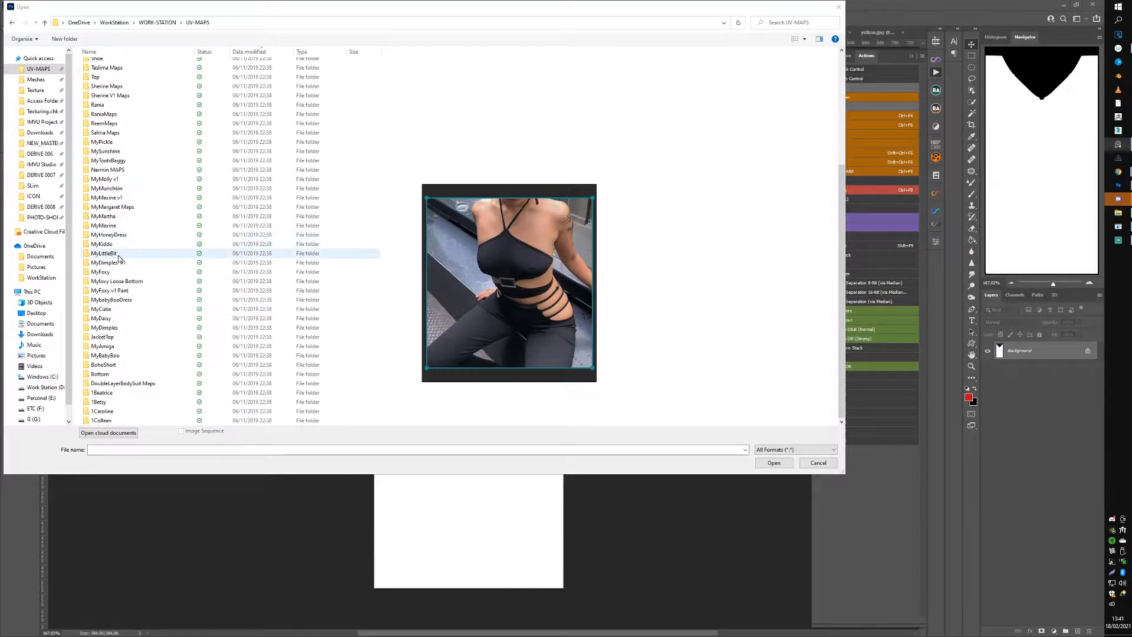
pyautogui.doubleClick(111, 385)
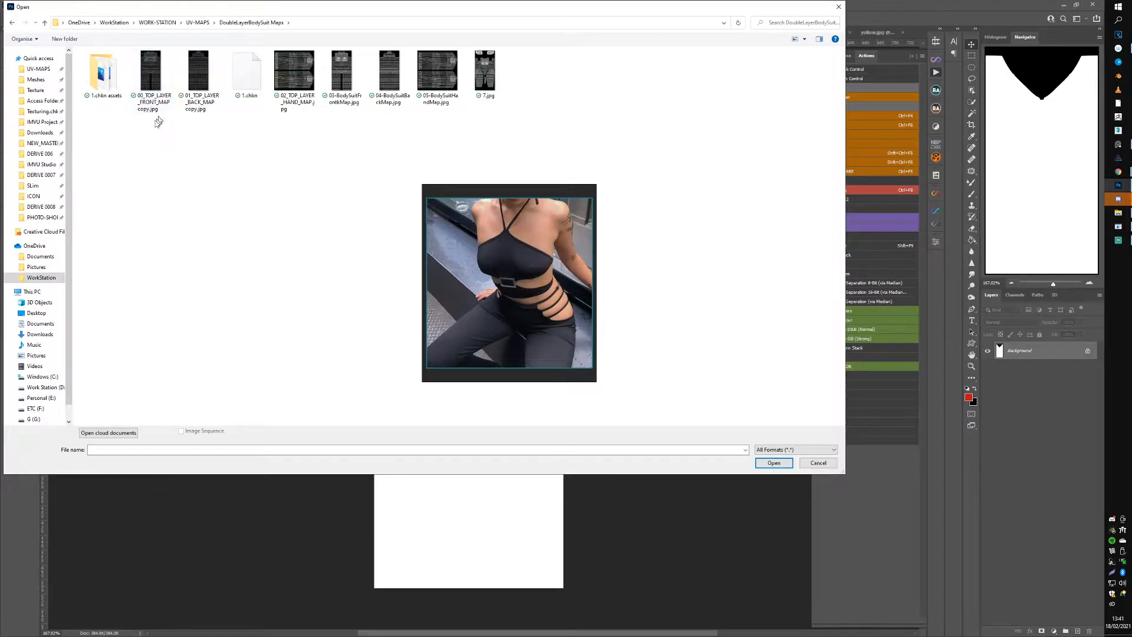
pyautogui.doubleClick(154, 77)
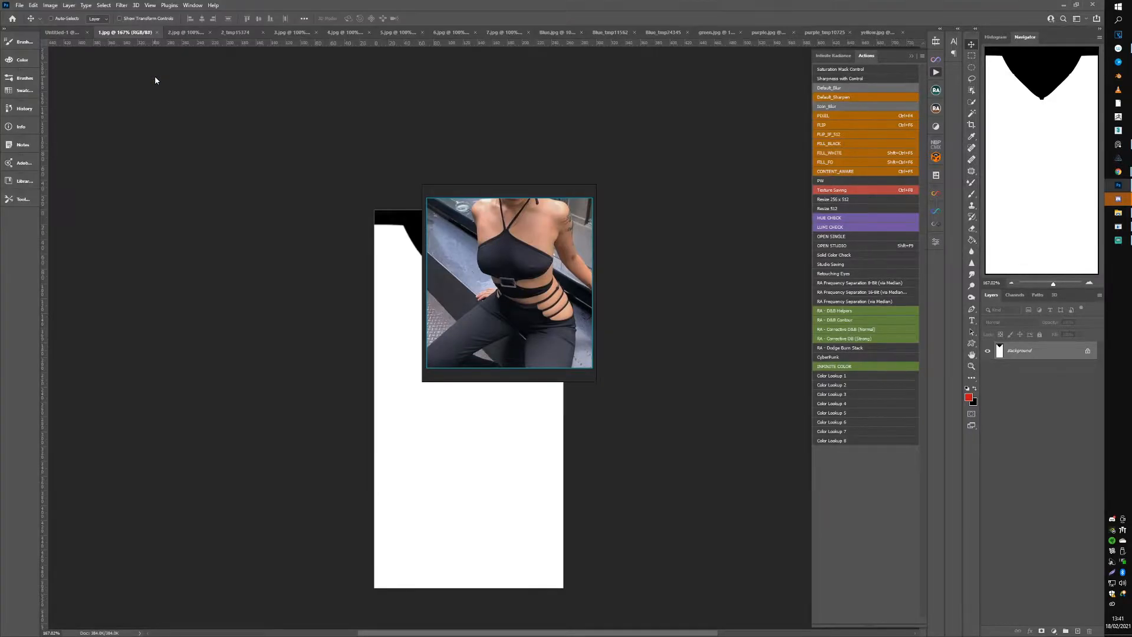
pyautogui.moveTo(462, 239); pyautogui.dragTo(258, 330)
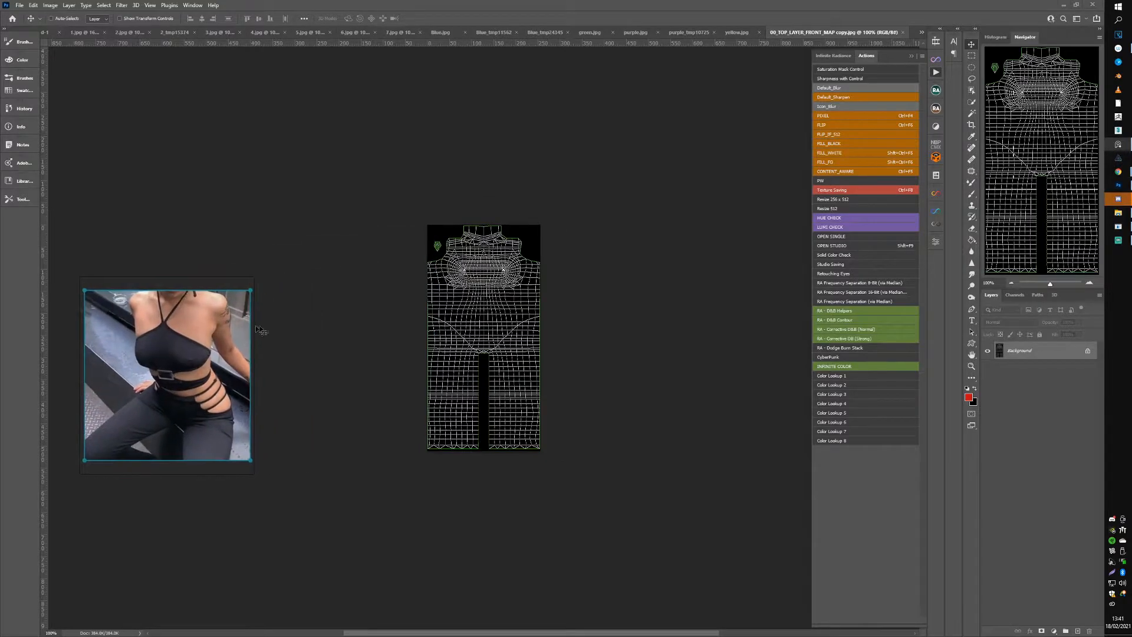
# Step: Convert the UV map's background to a layer, copy it into 1.jpg, close the map without saving, and set the overlay's opacity to 50%
pyautogui.doubleClick(1023, 351)
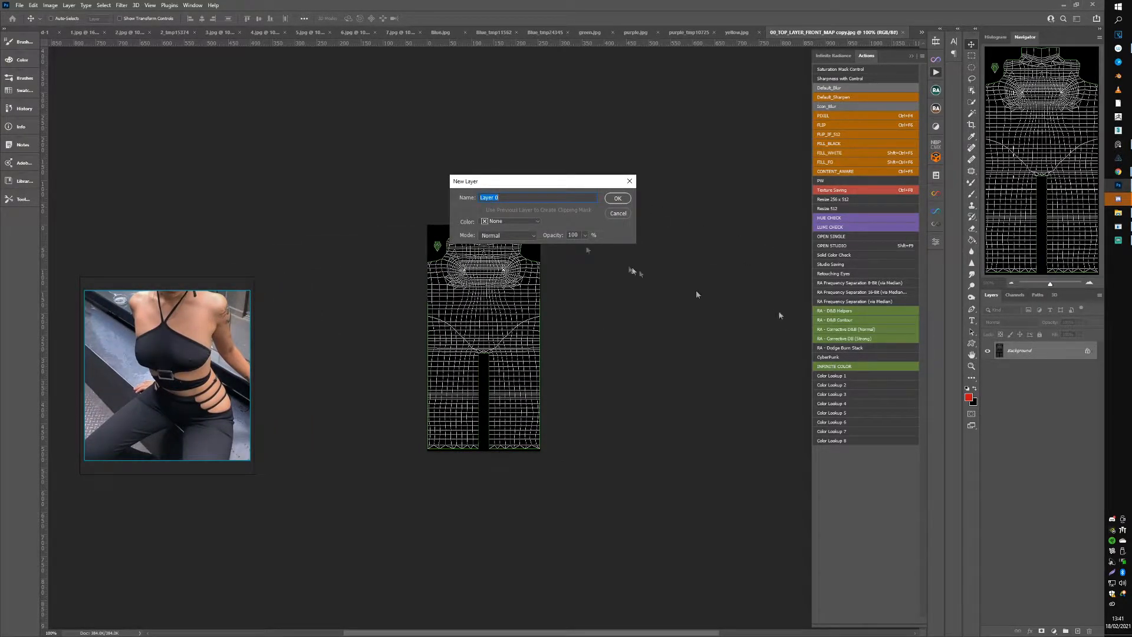
pyautogui.click(622, 200)
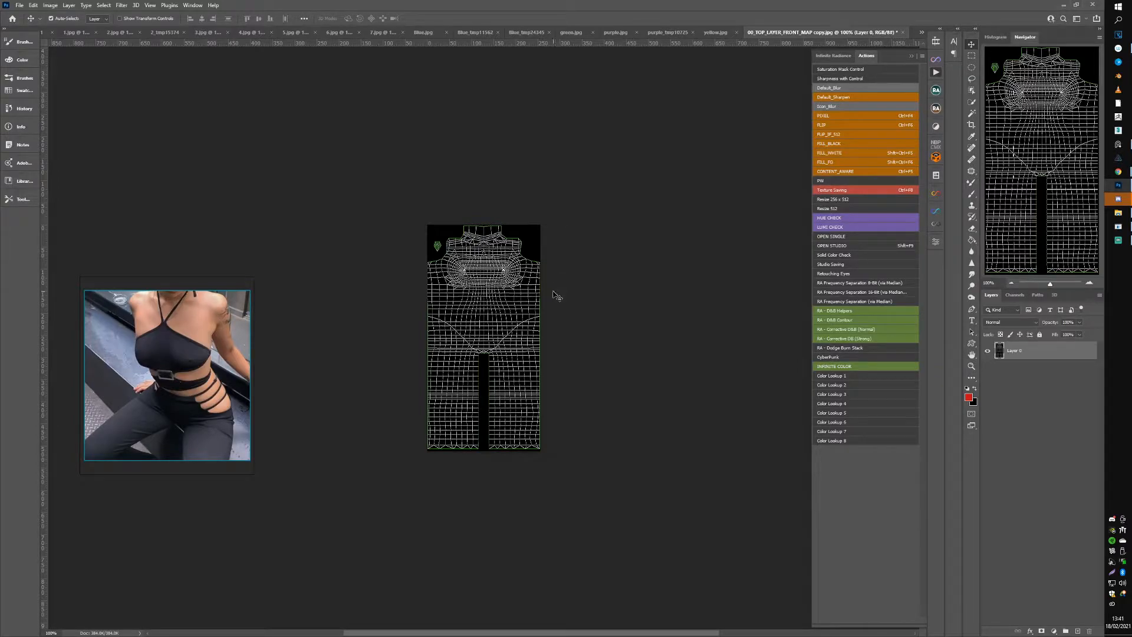
pyautogui.hotkey('ctrl', 'w')
pyautogui.click(549, 240)
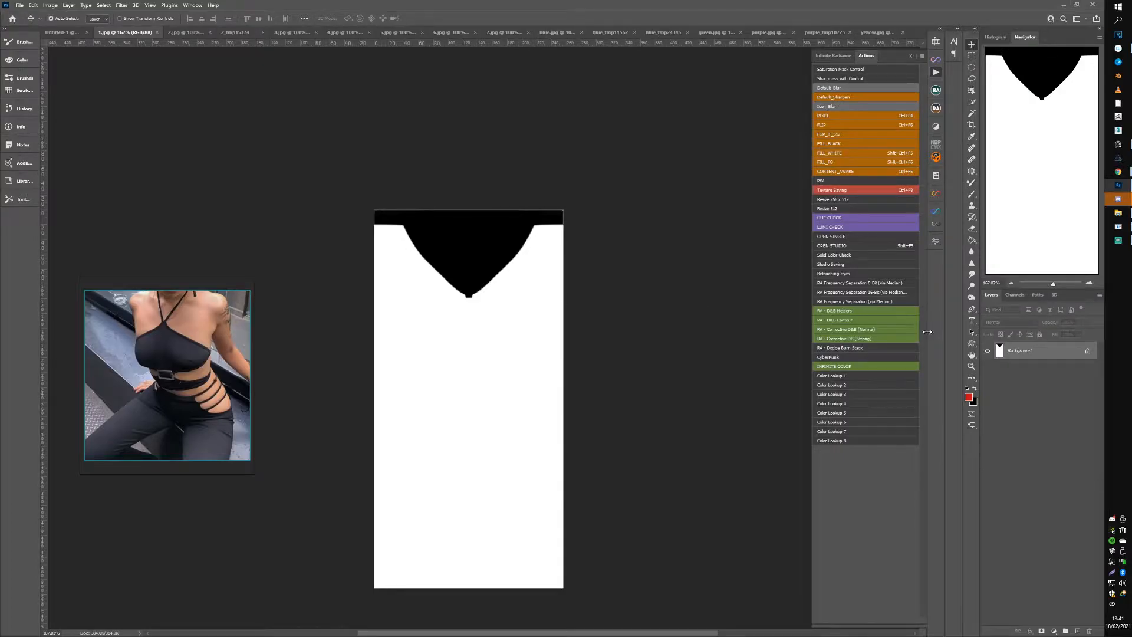
pyautogui.hotkey('ctrl', 'v')
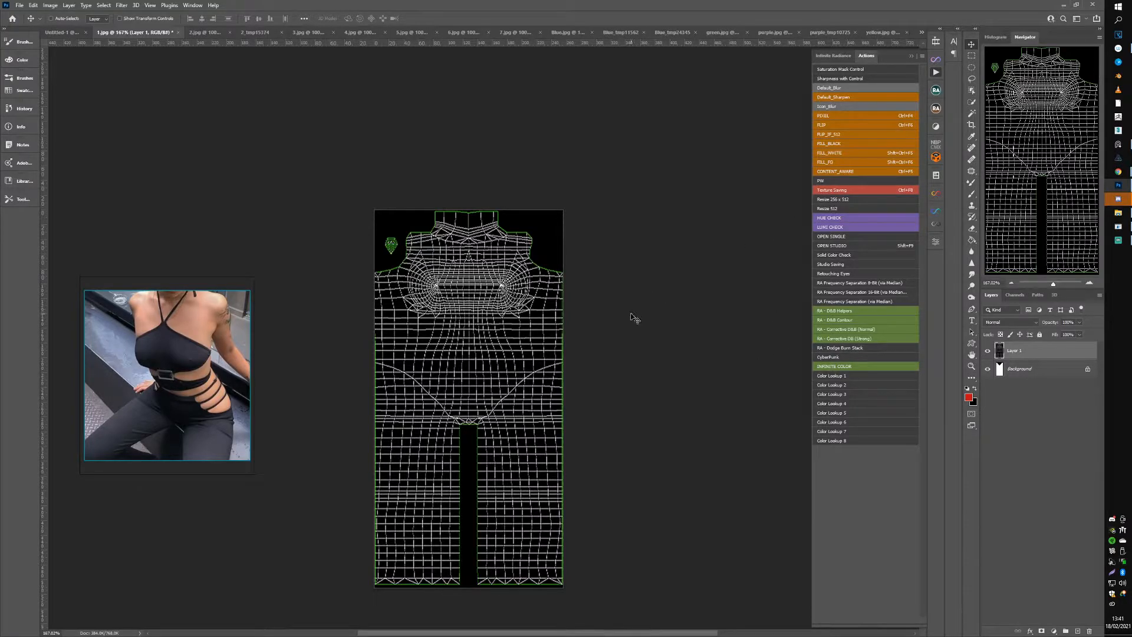
pyautogui.press('5')
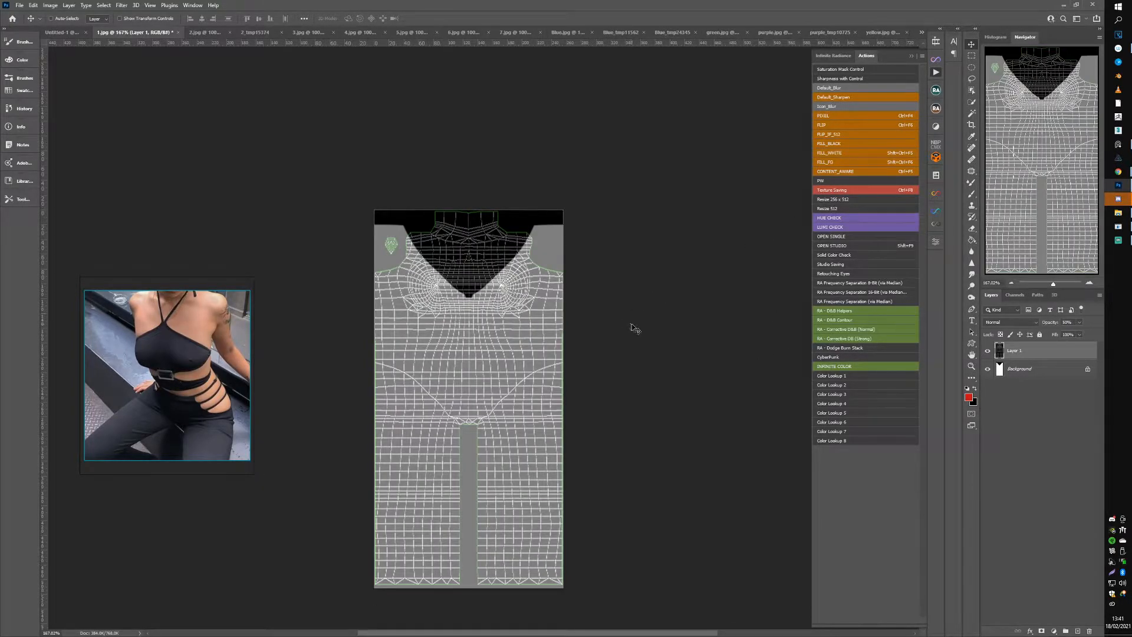
pyautogui.moveTo(434, 346); pyautogui.dragTo(567, 333)
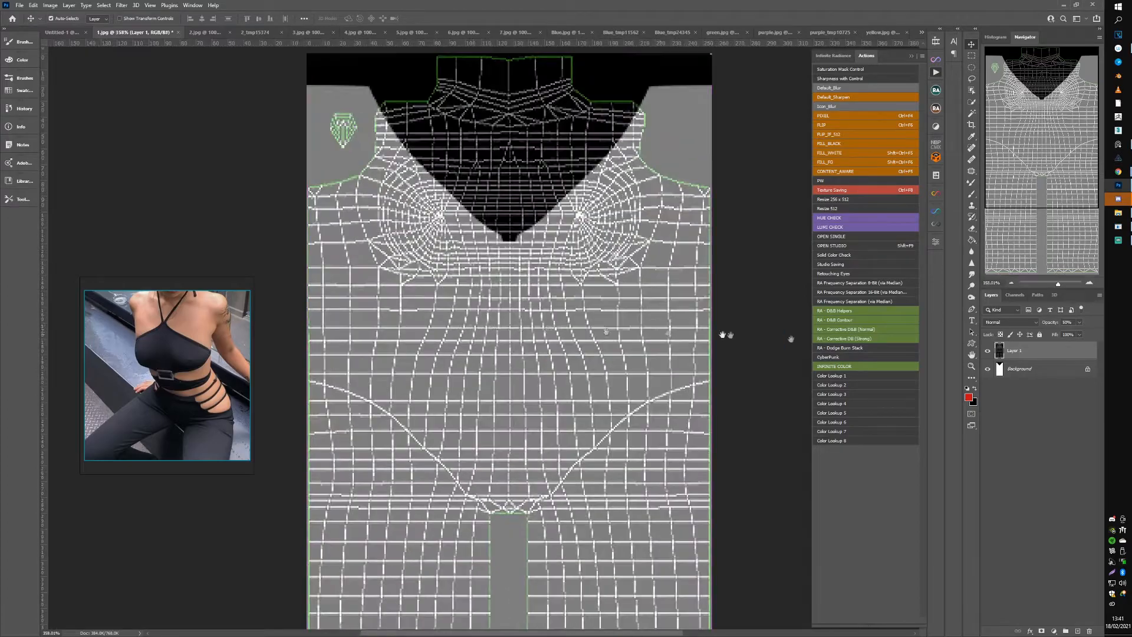
# Step: On a new layer above the background, outline a tapered strip across the waist with the Pen tool and fill it black
pyautogui.click(1035, 373)
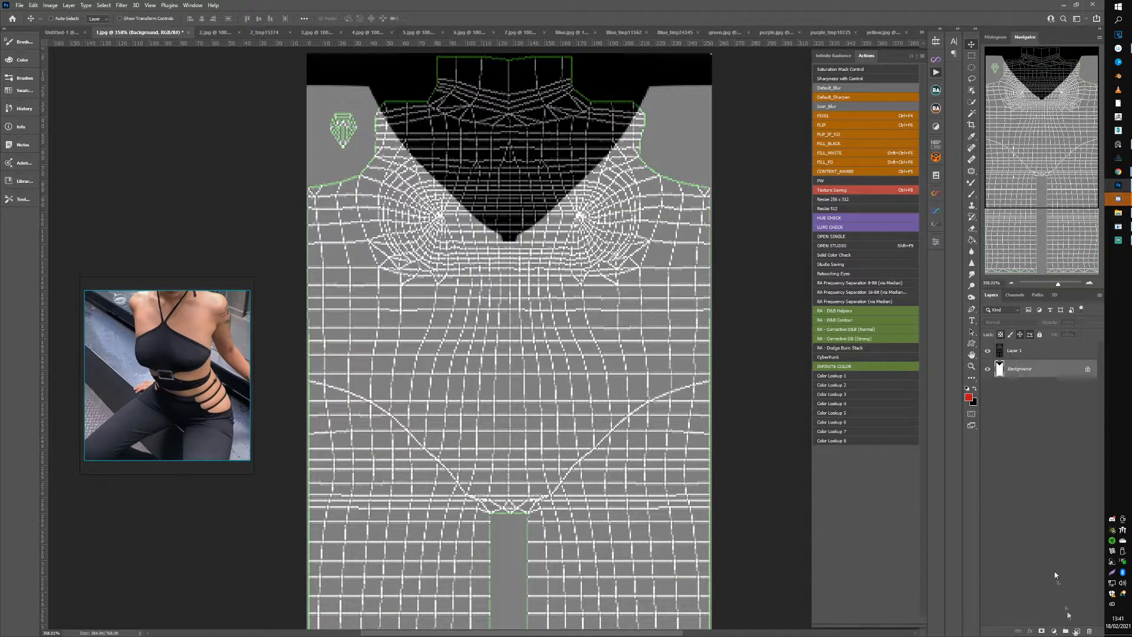
pyautogui.click(1081, 630)
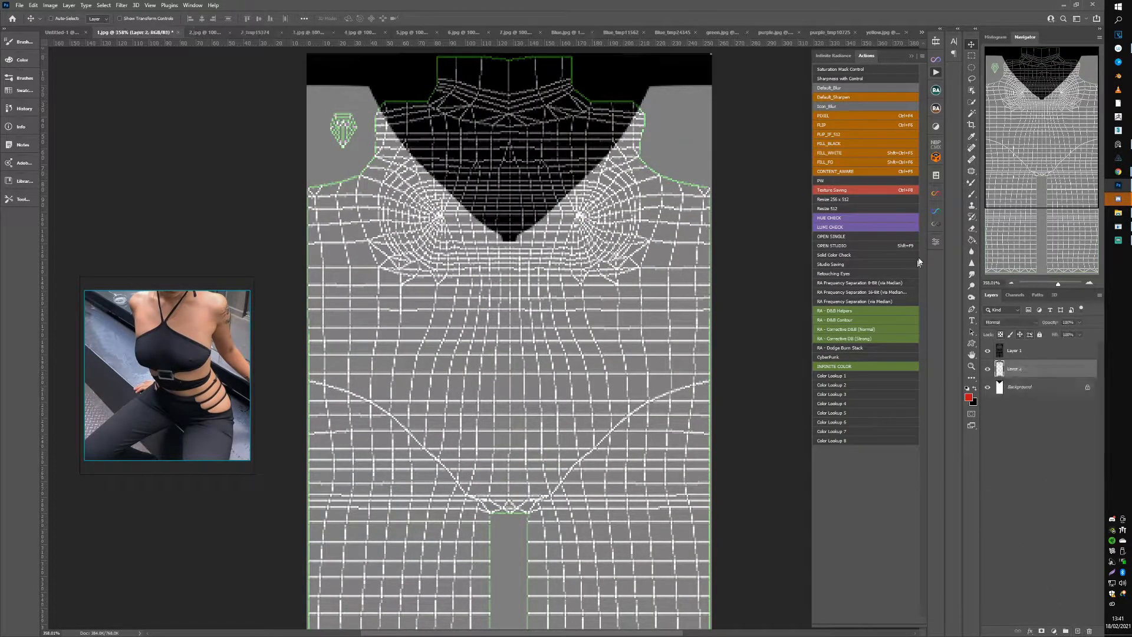
pyautogui.click(971, 310)
pyautogui.scroll(1, 477, 174)
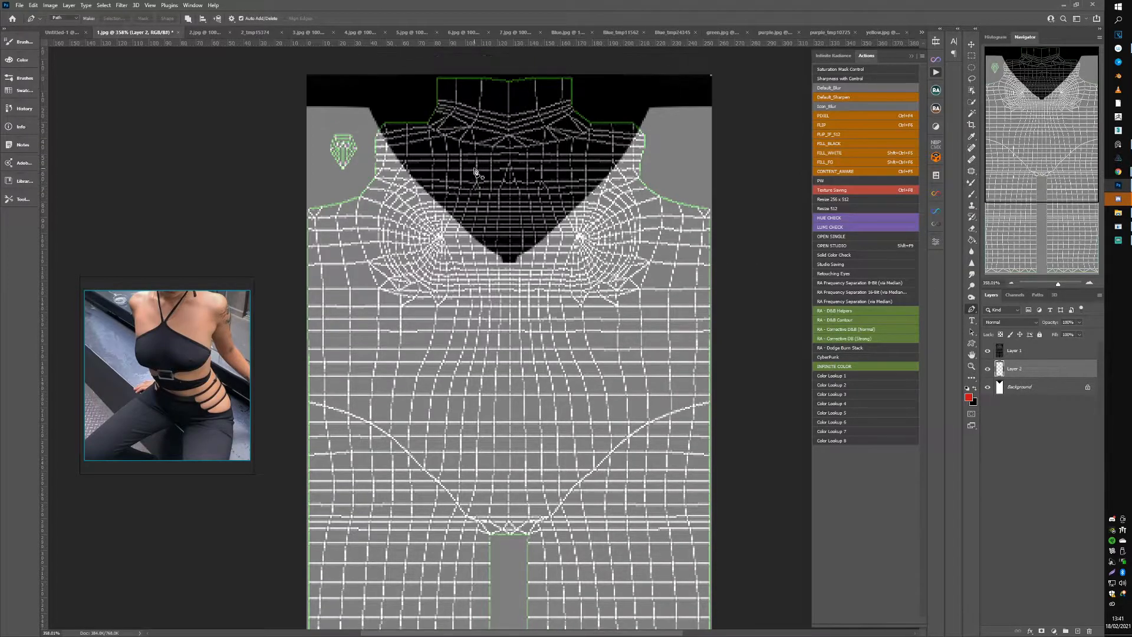
pyautogui.scroll(-1, 423, 315)
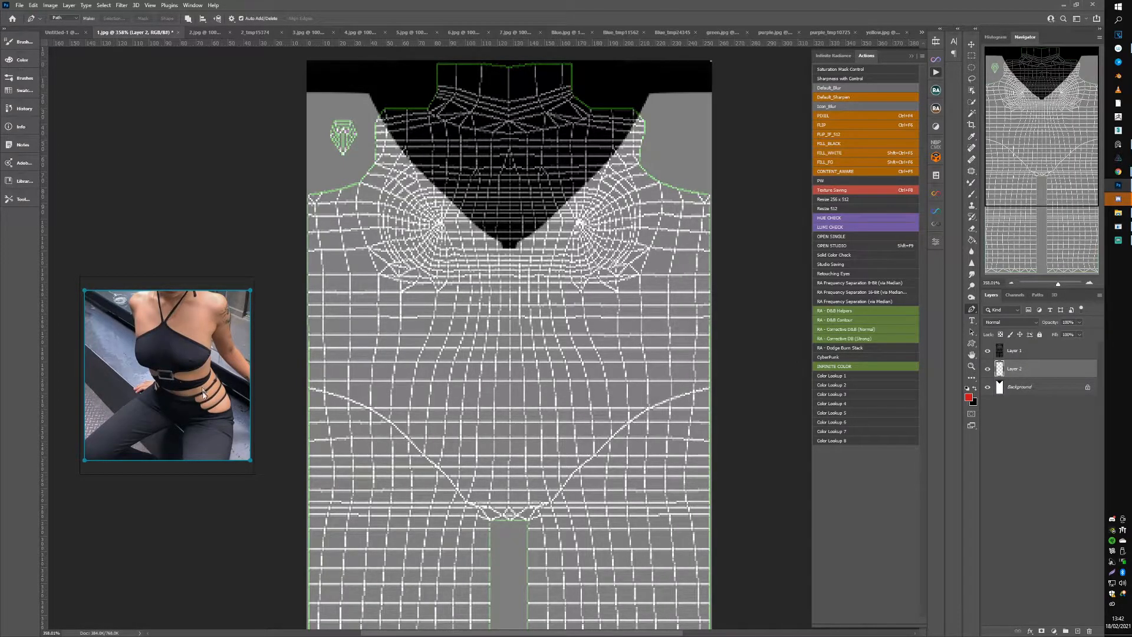
pyautogui.click(307, 371)
pyautogui.hotkey('alt', 'BackSpace')
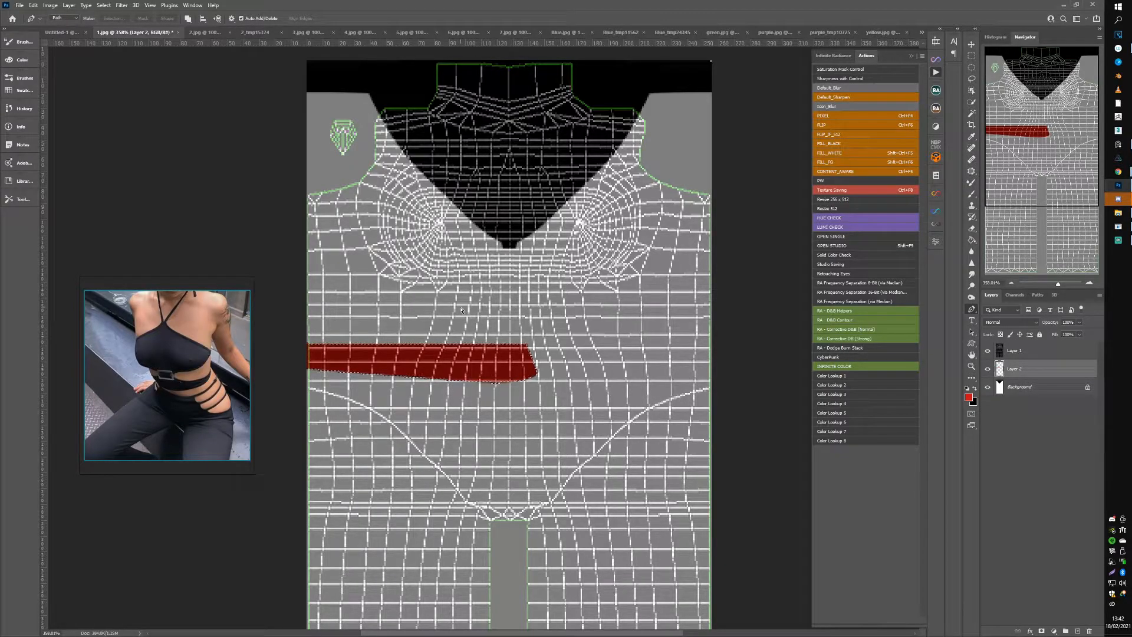
pyautogui.hotkey('ctrl', 'z')
pyautogui.press('d')
pyautogui.hotkey('alt', 'BackSpace')
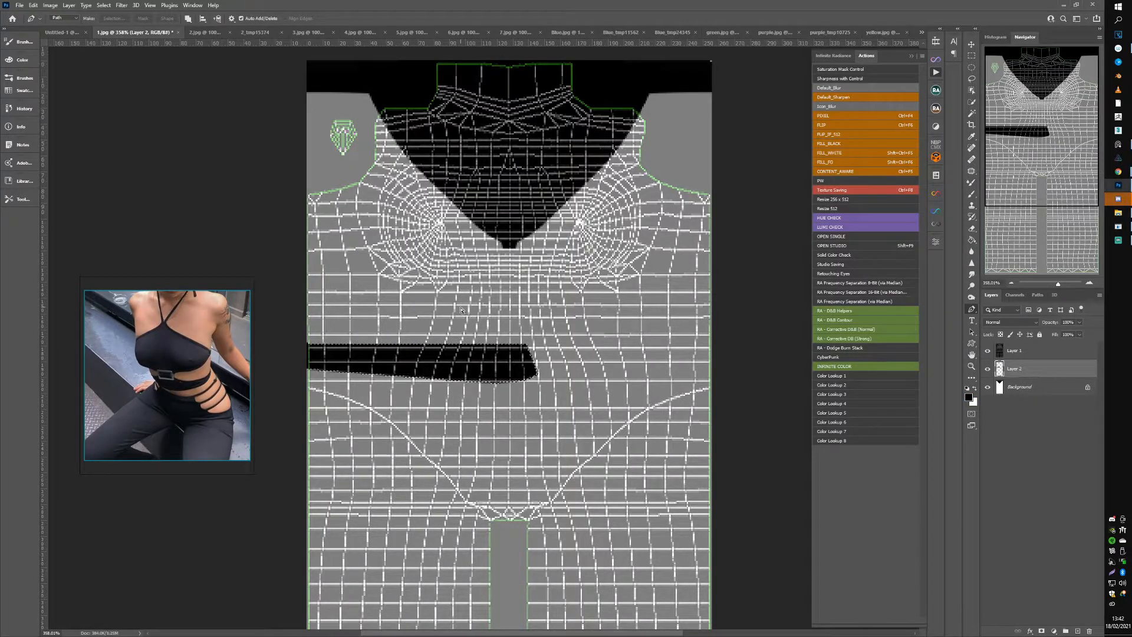
# Step: Duplicate the black waist strip, flip the copy horizontally, and shift it across to complete a symmetrical band over the full width
pyautogui.hotkey('ctrl', 'j')
pyautogui.hotkey('ctrl', 't')
pyautogui.rightClick(476, 360)
pyautogui.click(499, 507)
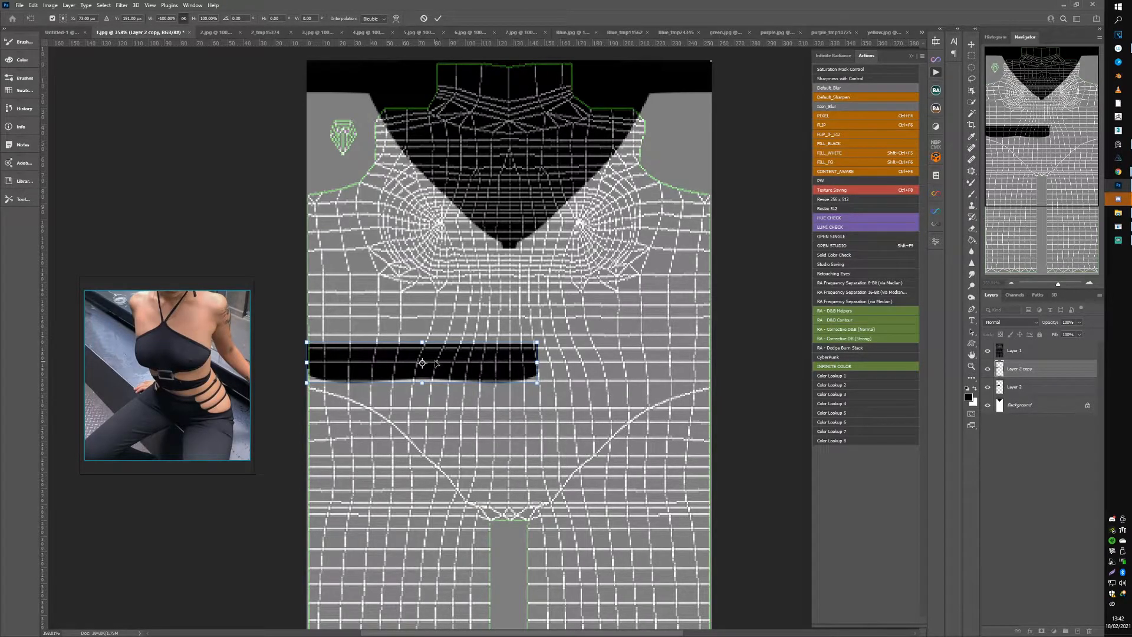
pyautogui.moveTo(441, 363); pyautogui.dragTo(616, 370)
pyautogui.press('Return')
pyautogui.press('p')
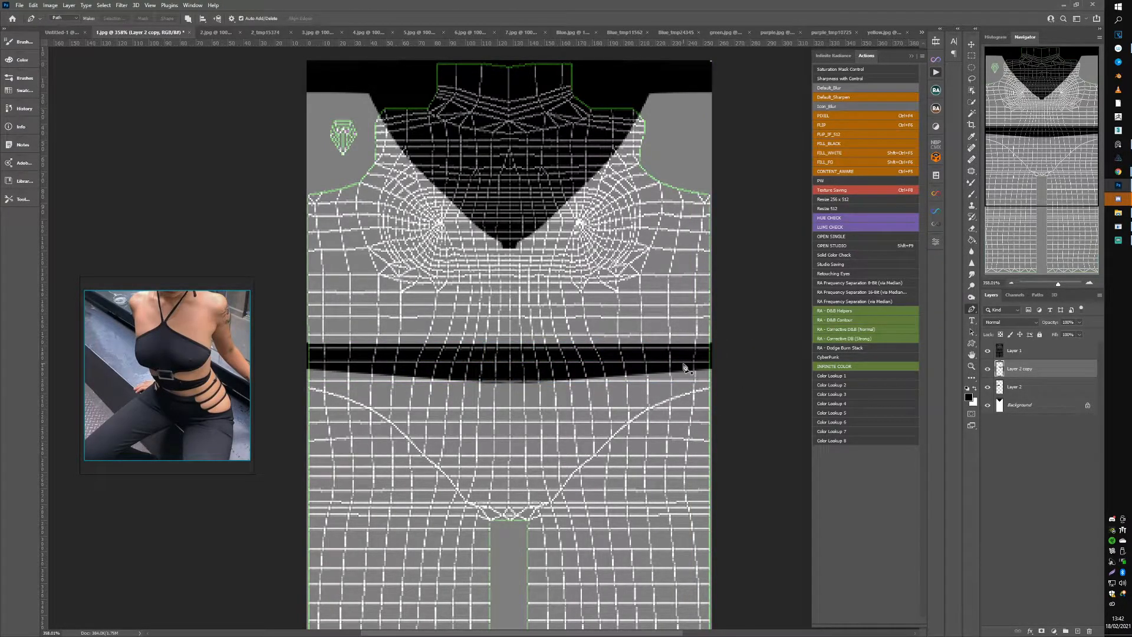
# Step: Hide the UV map layer and switch to the IMVU editor to inspect the bodysuit on the avatar
pyautogui.click(986, 350)
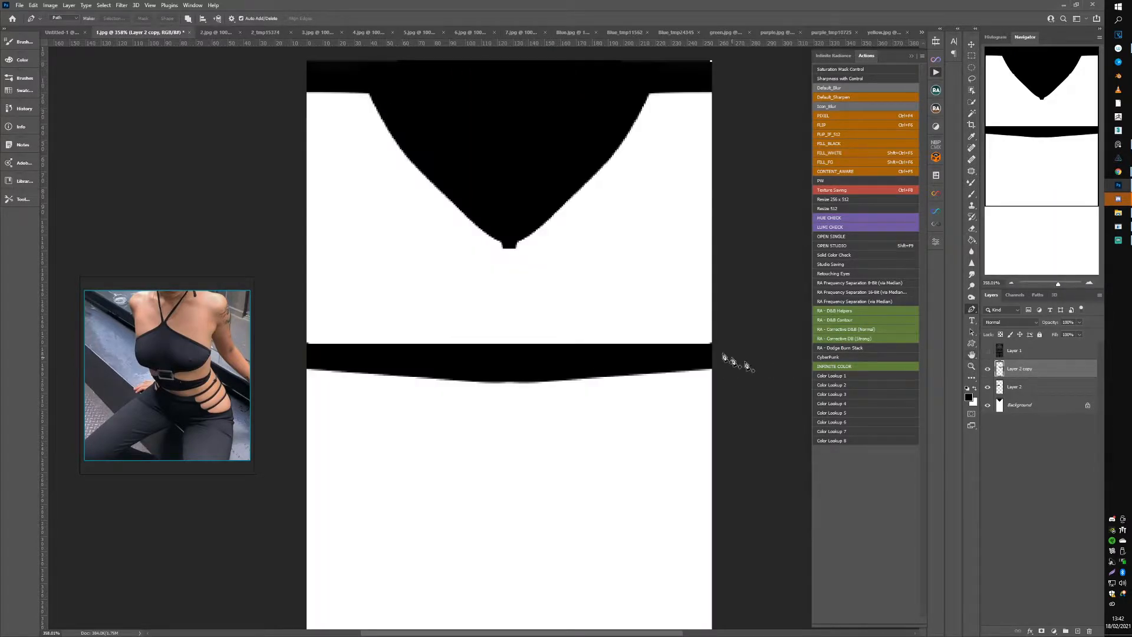
pyautogui.click(1123, 233)
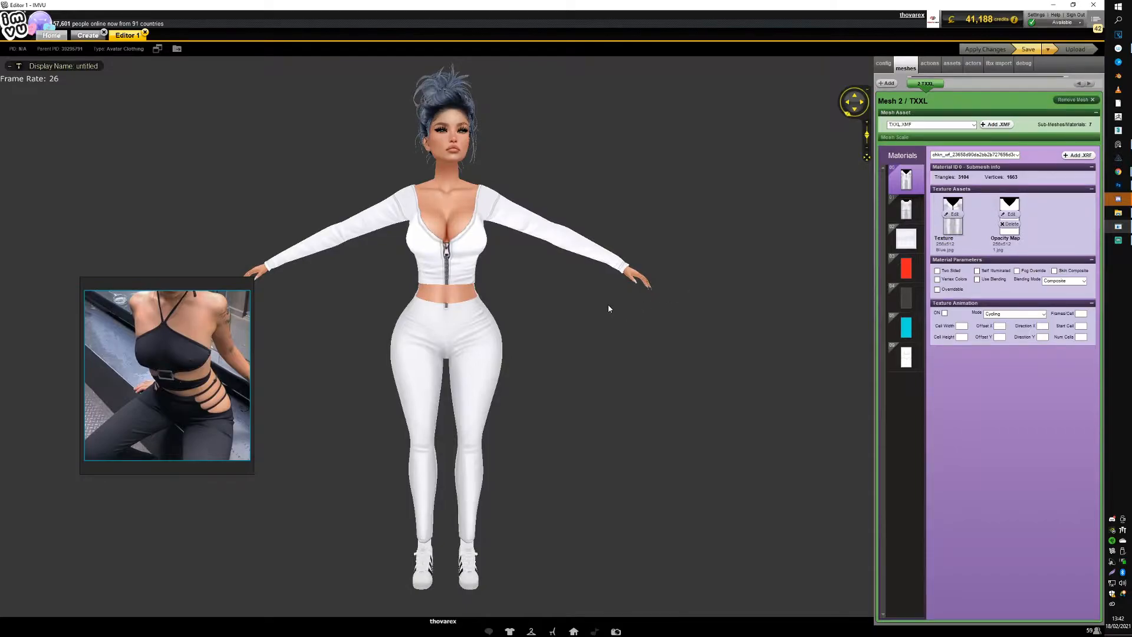
pyautogui.scroll(5, 609, 307)
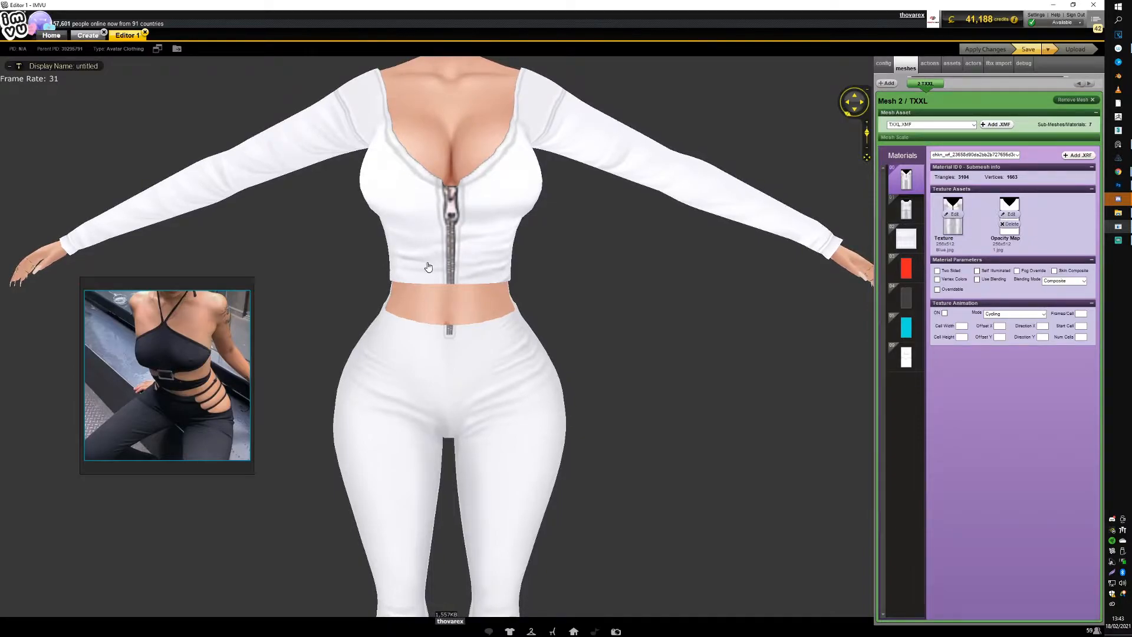
pyautogui.scroll(-3, 455, 267)
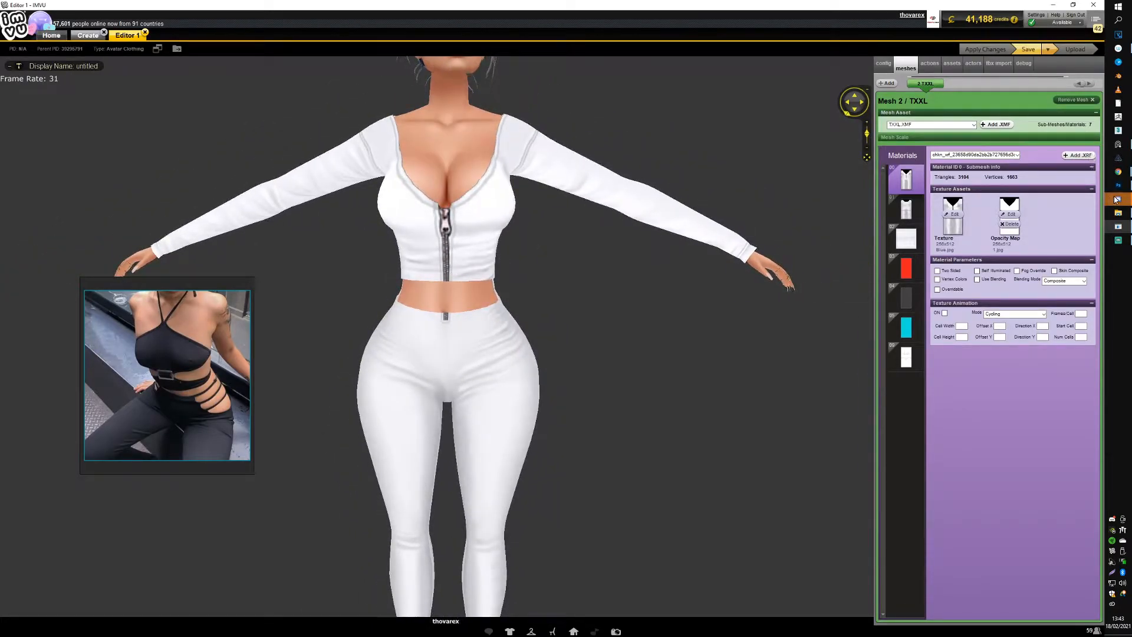
pyautogui.moveTo(1124, 187)
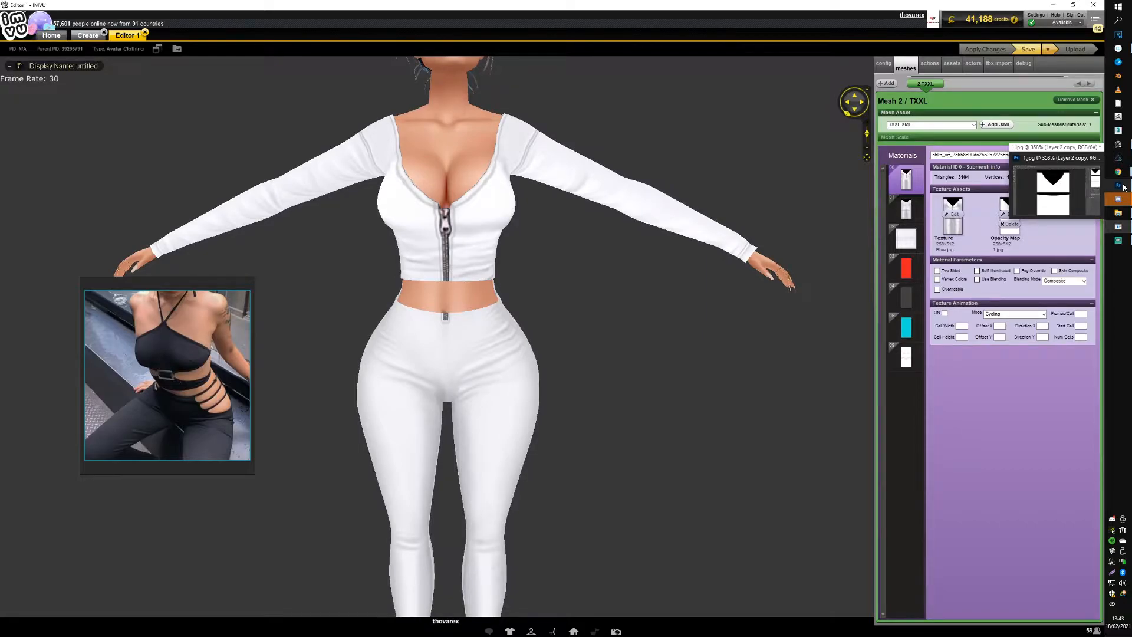
# Step: Replace both the opacity map and the texture of the sleeve material (ID 2) with 6.jpg from the Back up assets and apply the changes
pyautogui.click(907, 238)
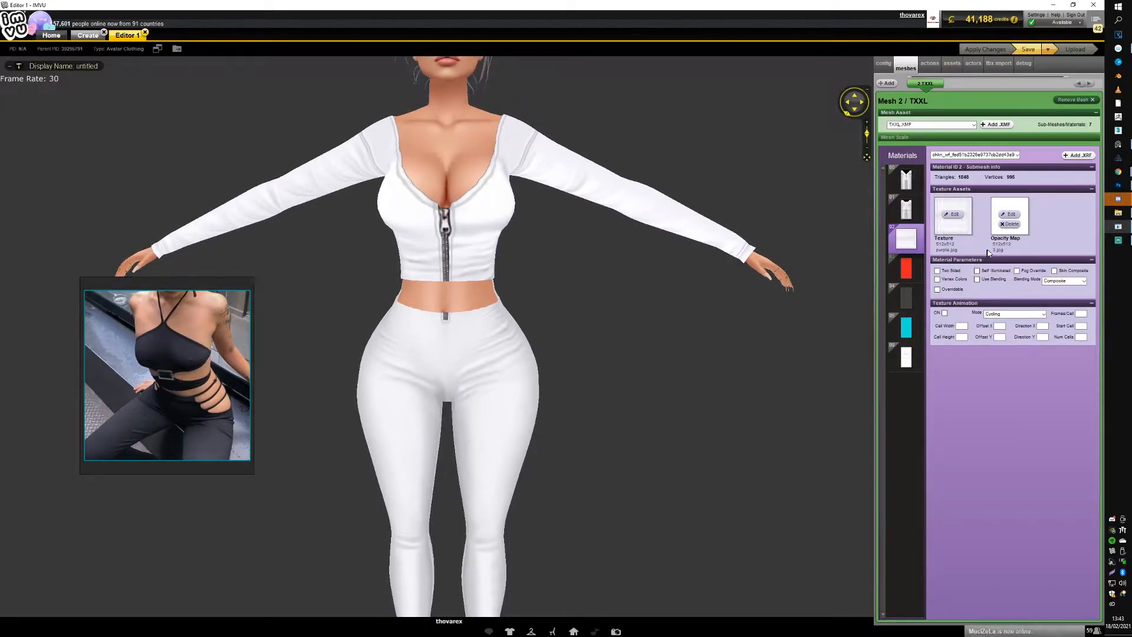
pyautogui.click(1010, 214)
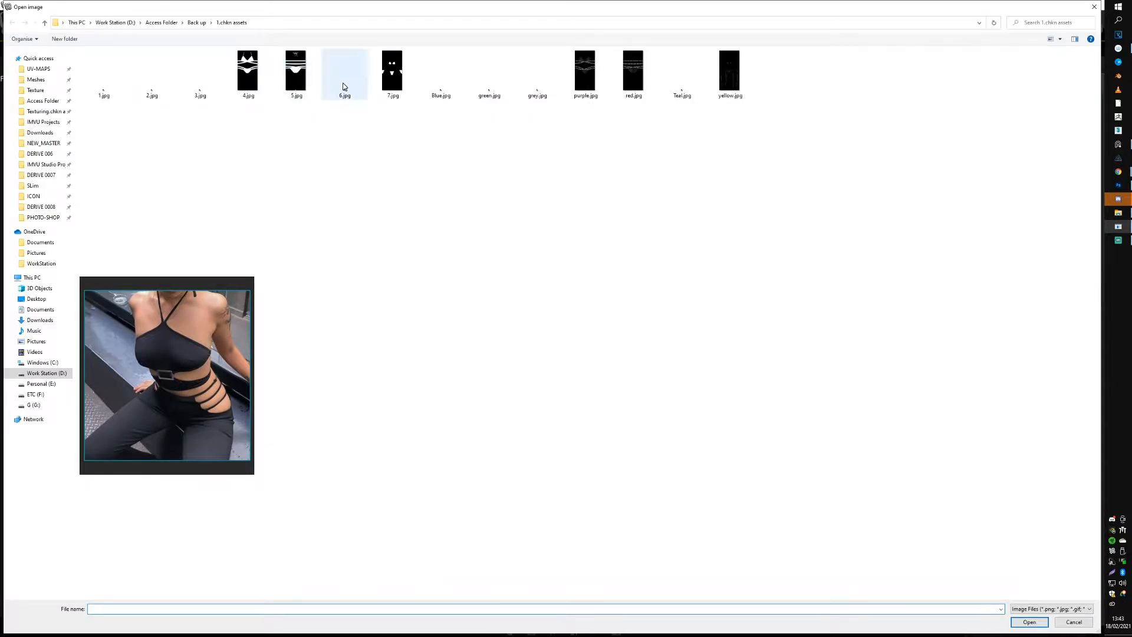
pyautogui.doubleClick(344, 87)
pyautogui.click(954, 217)
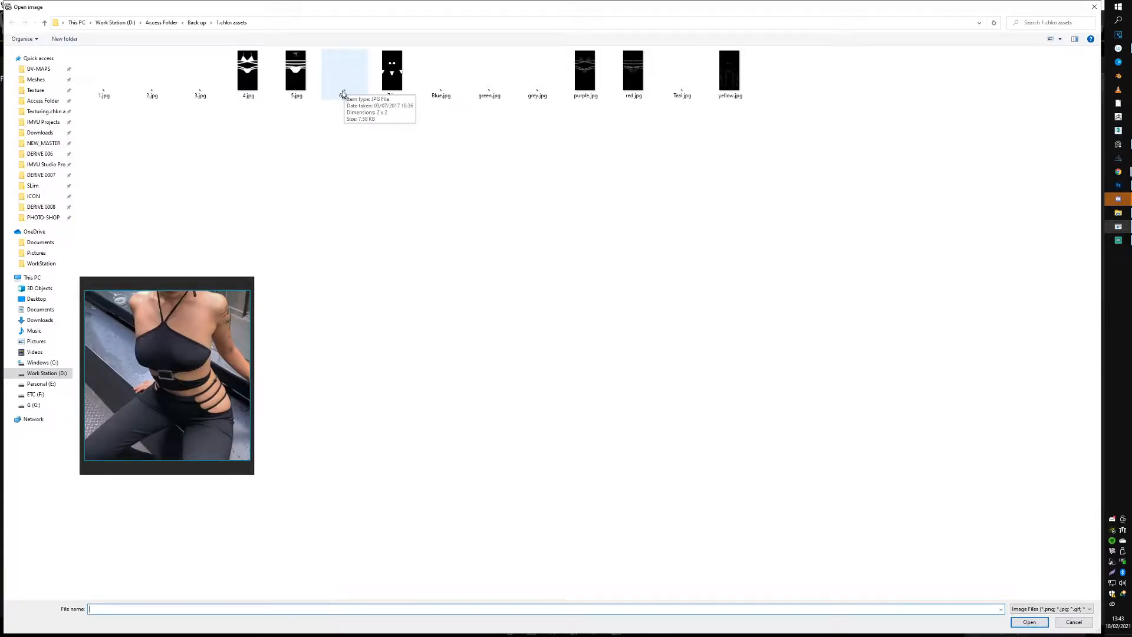
pyautogui.doubleClick(344, 88)
pyautogui.click(980, 53)
pyautogui.click(434, 103)
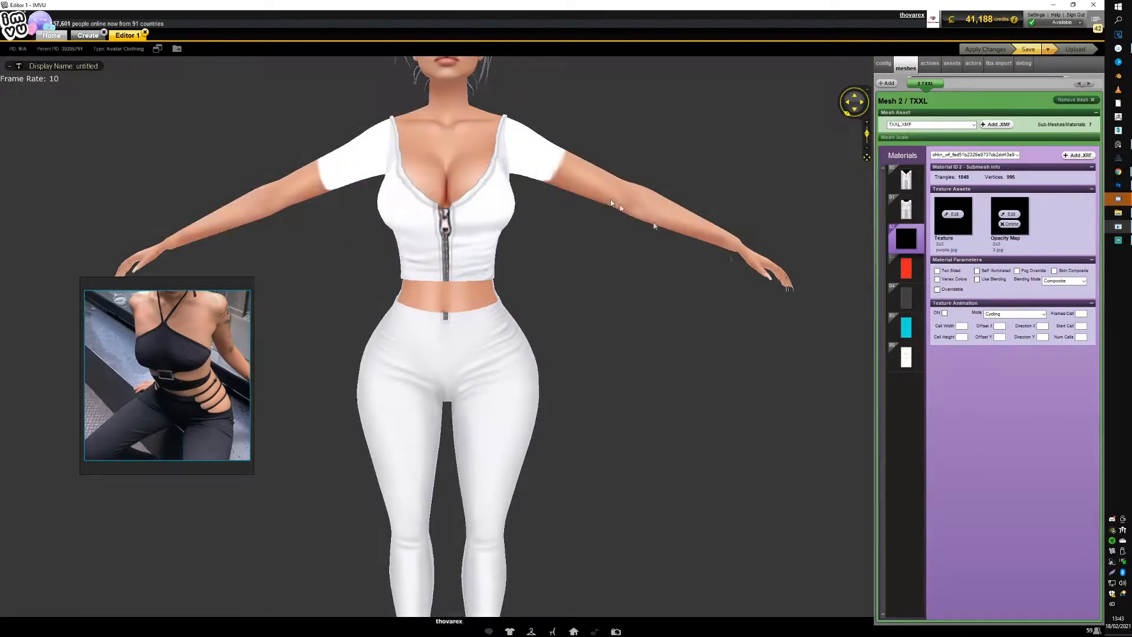
# Step: Check the last material's opacity map, view the matching 7.jpg in Photoshop with the Rectangular Marquee tool ready, and return to the IMVU editor
pyautogui.click(884, 345)
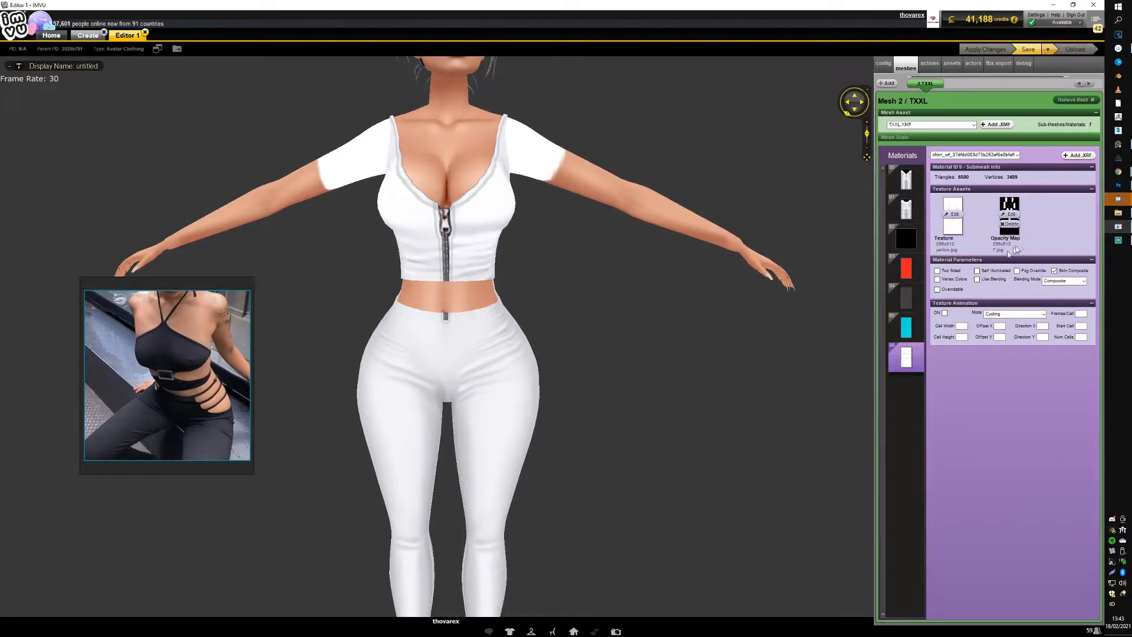
pyautogui.click(1118, 185)
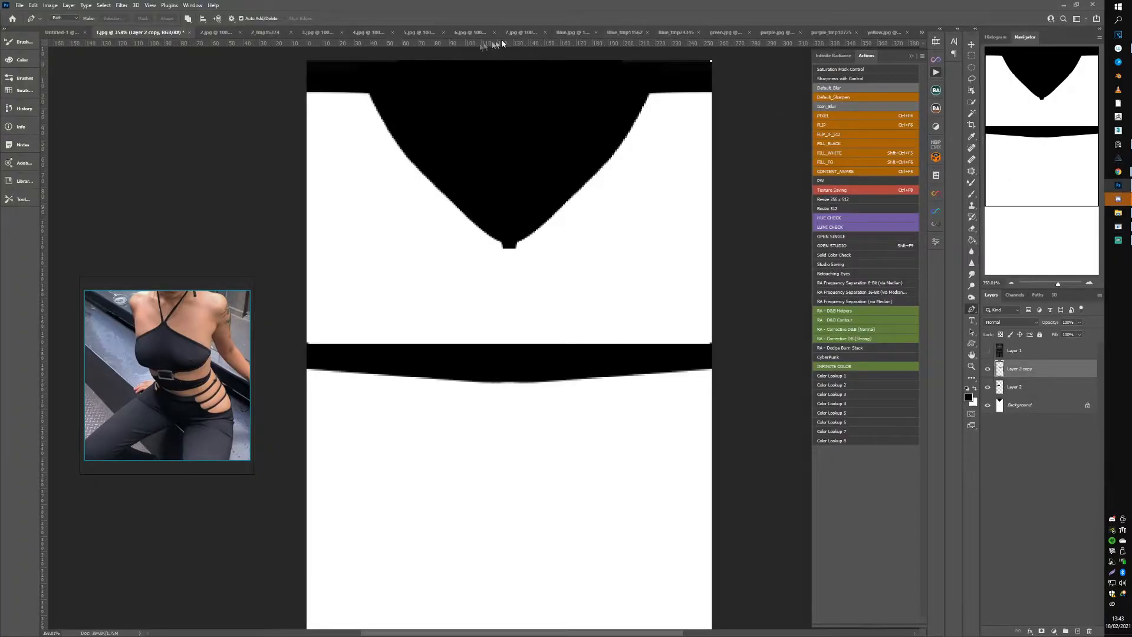
pyautogui.click(521, 31)
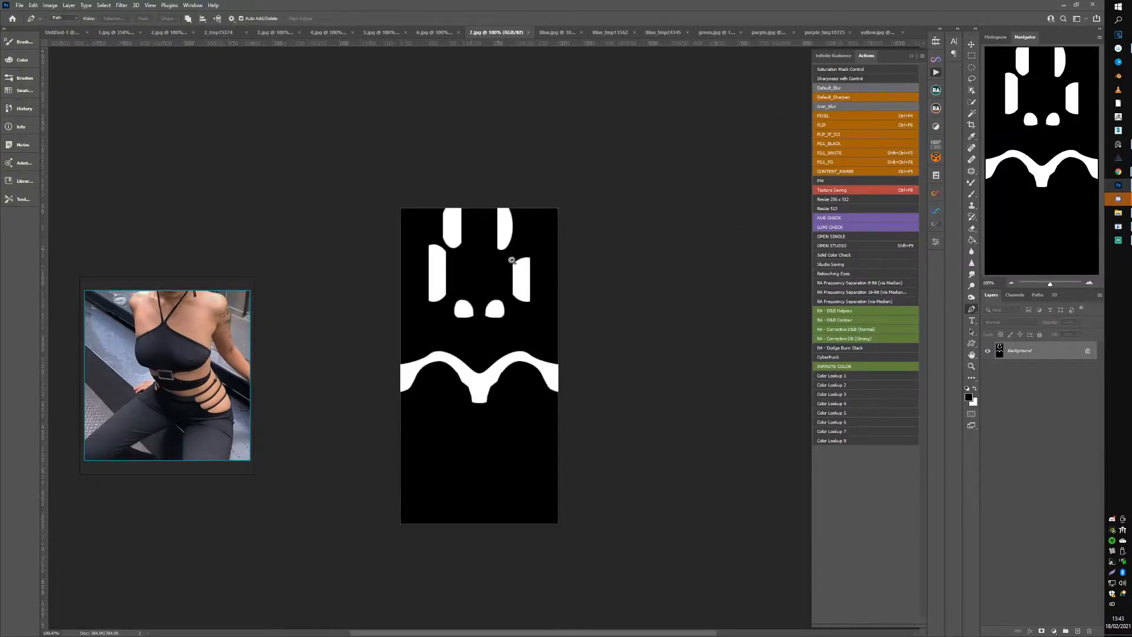
pyautogui.moveTo(512, 260); pyautogui.dragTo(526, 253)
pyautogui.click(973, 58)
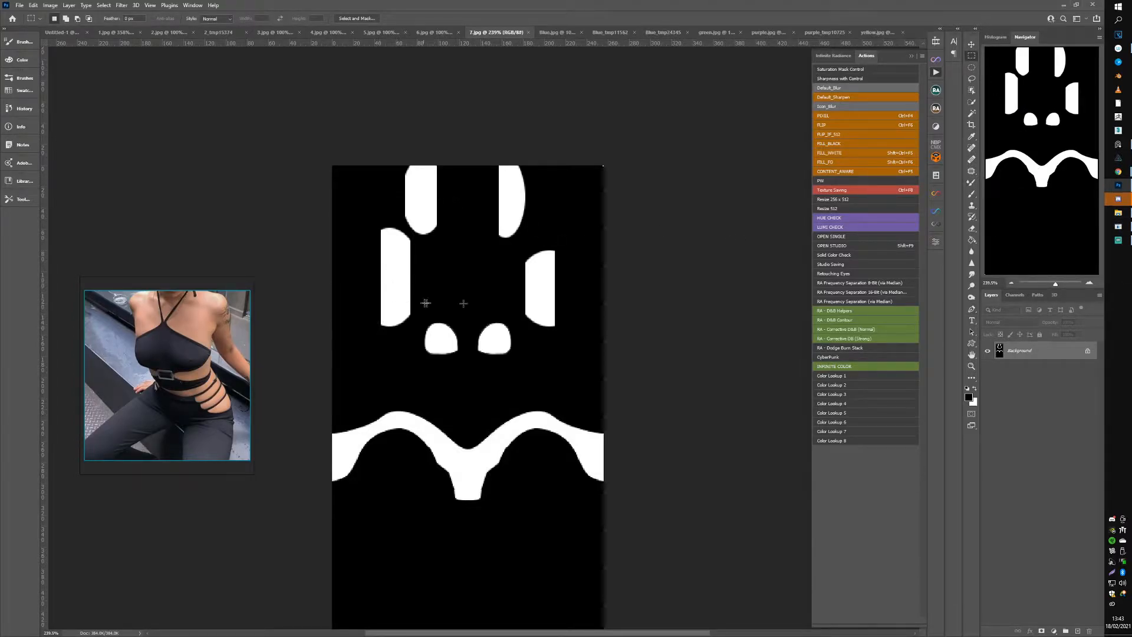
pyautogui.click(1118, 226)
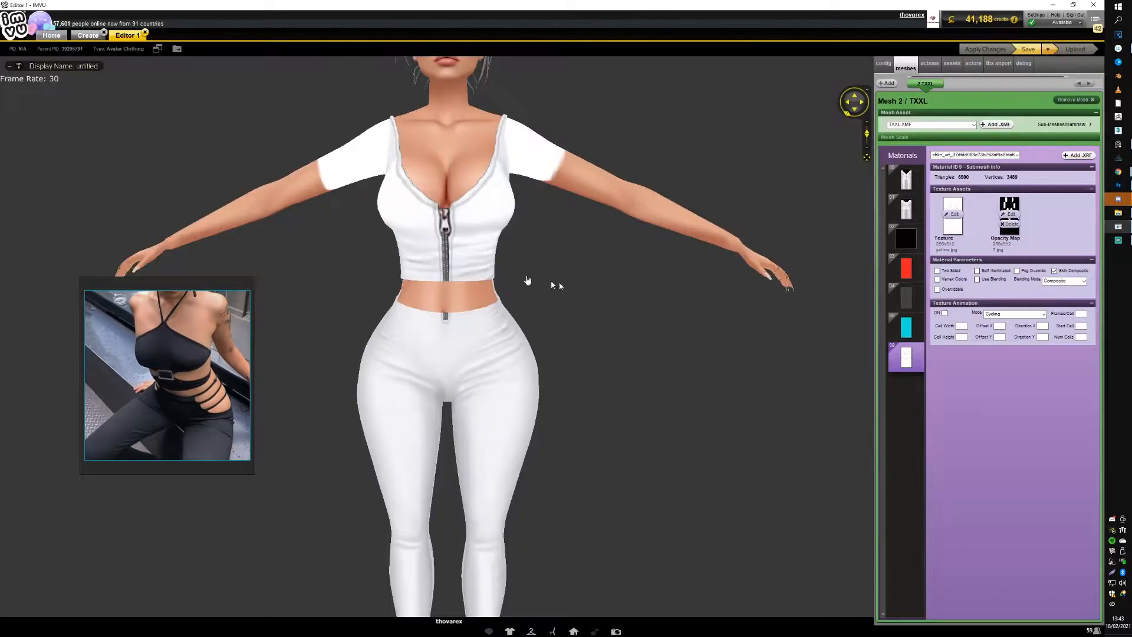
# Step: Switch to Photoshop and fill the sleeve areas on both sides of the 7.jpg opacity map with black, then clear the selection
pyautogui.moveTo(432, 233); pyautogui.dragTo(457, 227)
pyautogui.scroll(-10, 457, 226)
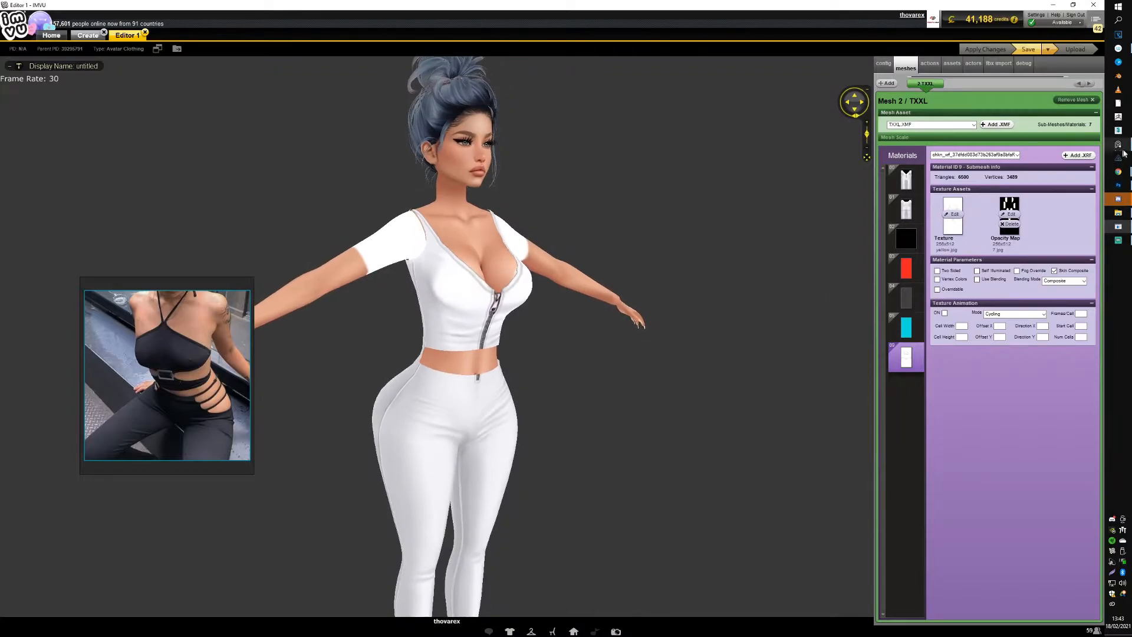
pyautogui.click(1119, 185)
pyautogui.moveTo(344, 160); pyautogui.dragTo(463, 251)
pyautogui.moveTo(349, 199); pyautogui.dragTo(419, 331)
pyautogui.moveTo(489, 147); pyautogui.dragTo(564, 331)
pyautogui.hotkey('alt', 'BackSpace')
pyautogui.hotkey('ctrl', 'd')
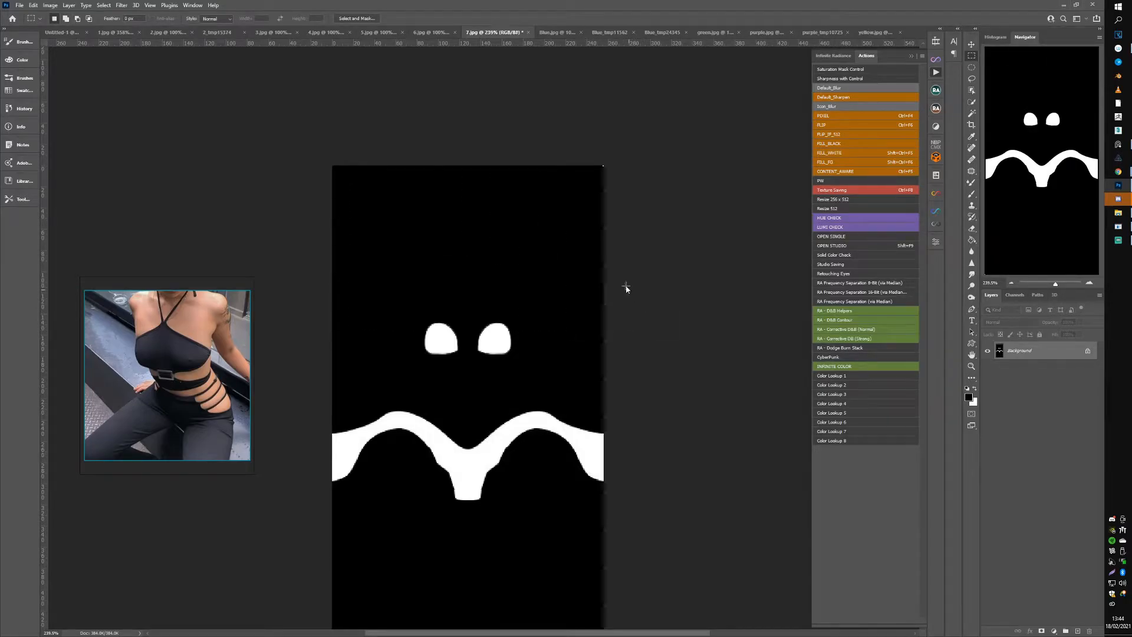
# Step: Switch to the IMVU editor, apply the changes, and inspect the sleeveless top on the avatar up close
pyautogui.click(1119, 227)
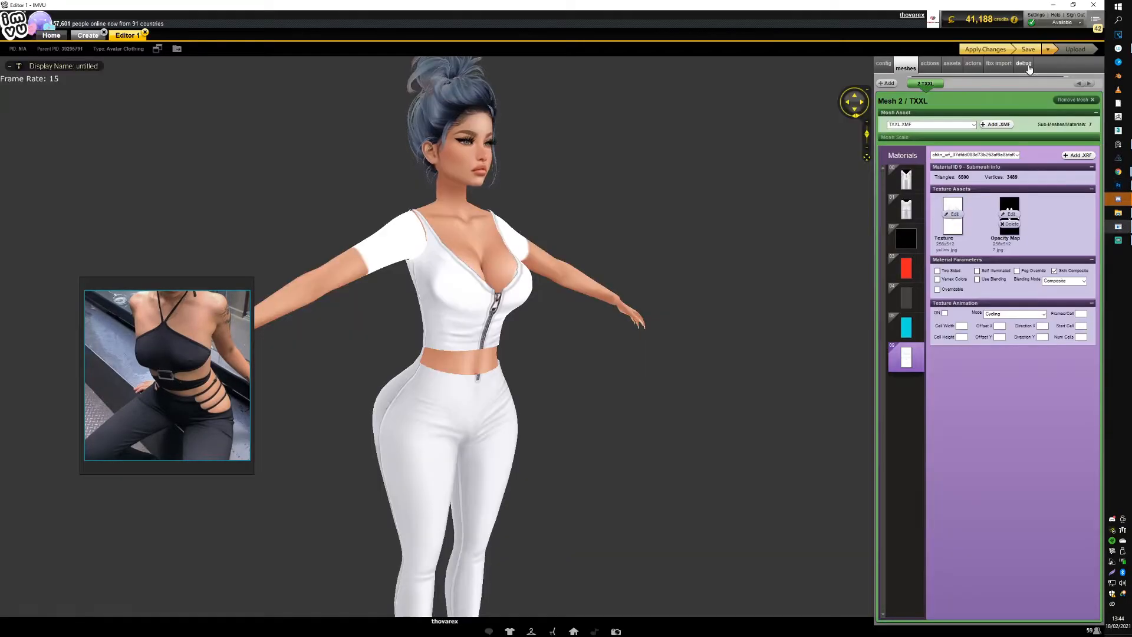
pyautogui.click(996, 49)
pyautogui.moveTo(645, 221); pyautogui.dragTo(425, 236)
pyautogui.scroll(3, 558, 232)
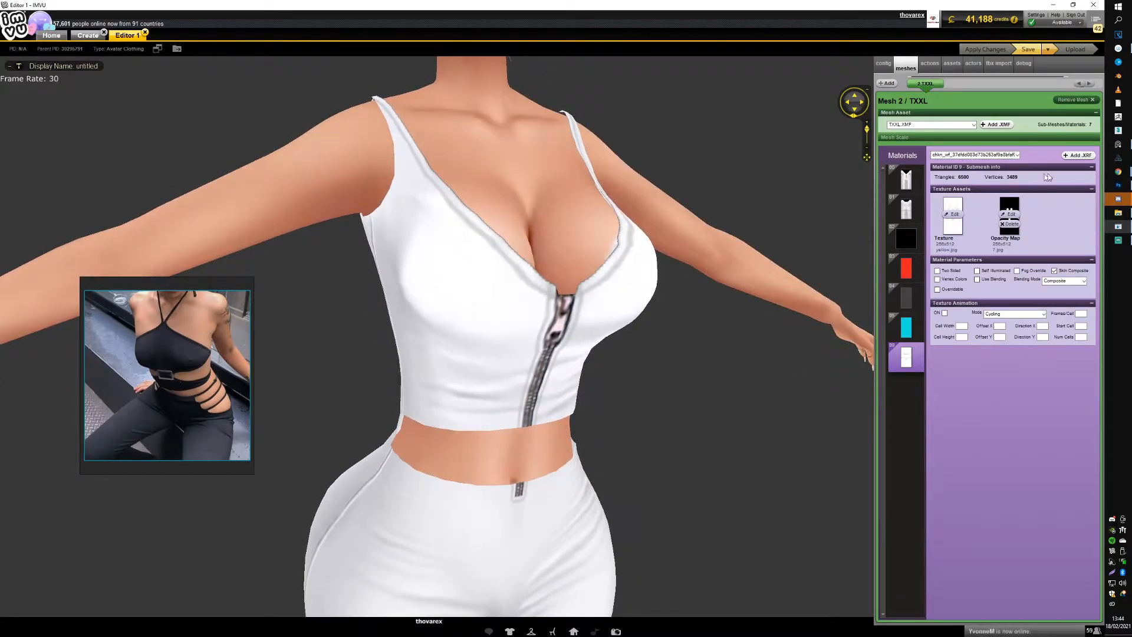
# Step: In Photoshop, unlock the background of the Blue_tmp24345 zipper bodysuit texture and copy it into 1.jpg as a new layer
pyautogui.click(1118, 185)
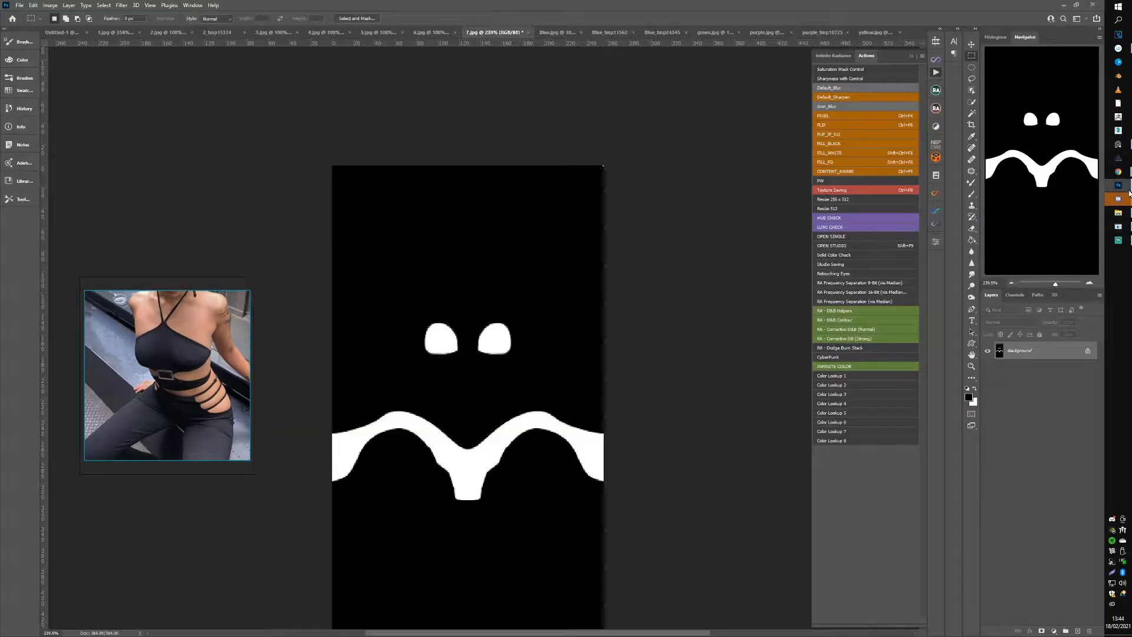
pyautogui.click(657, 32)
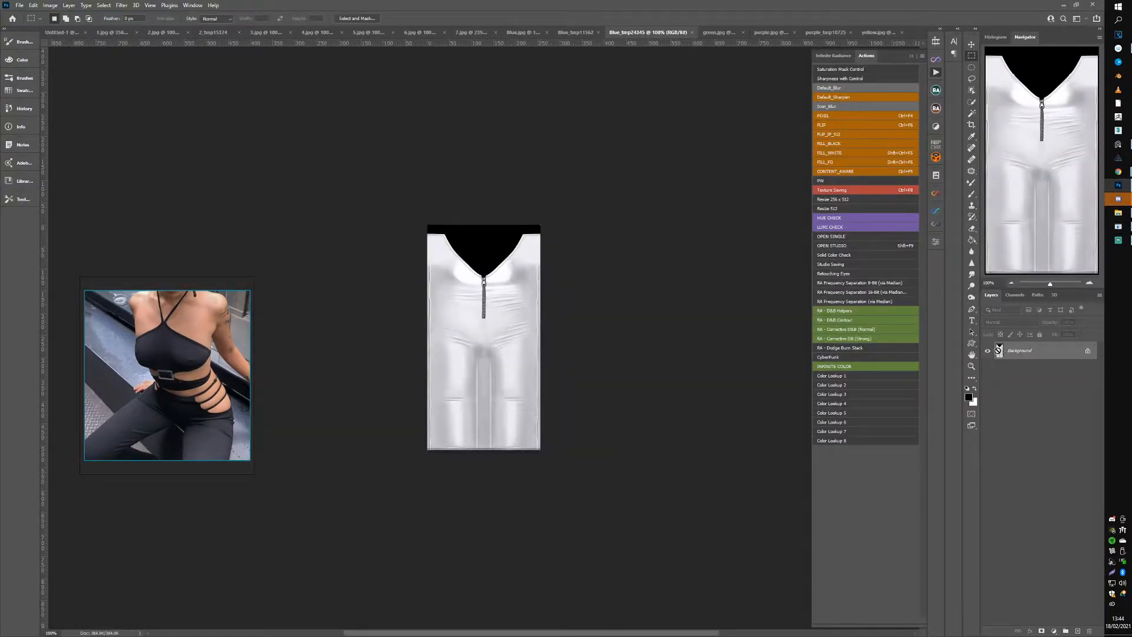
pyautogui.doubleClick(1028, 352)
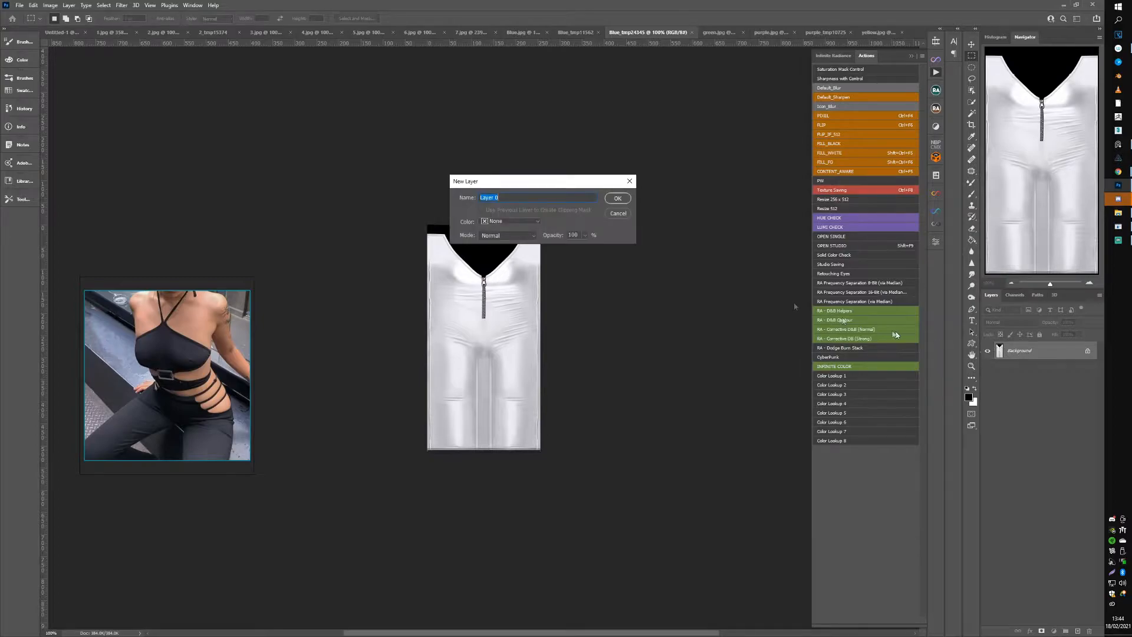
pyautogui.click(629, 197)
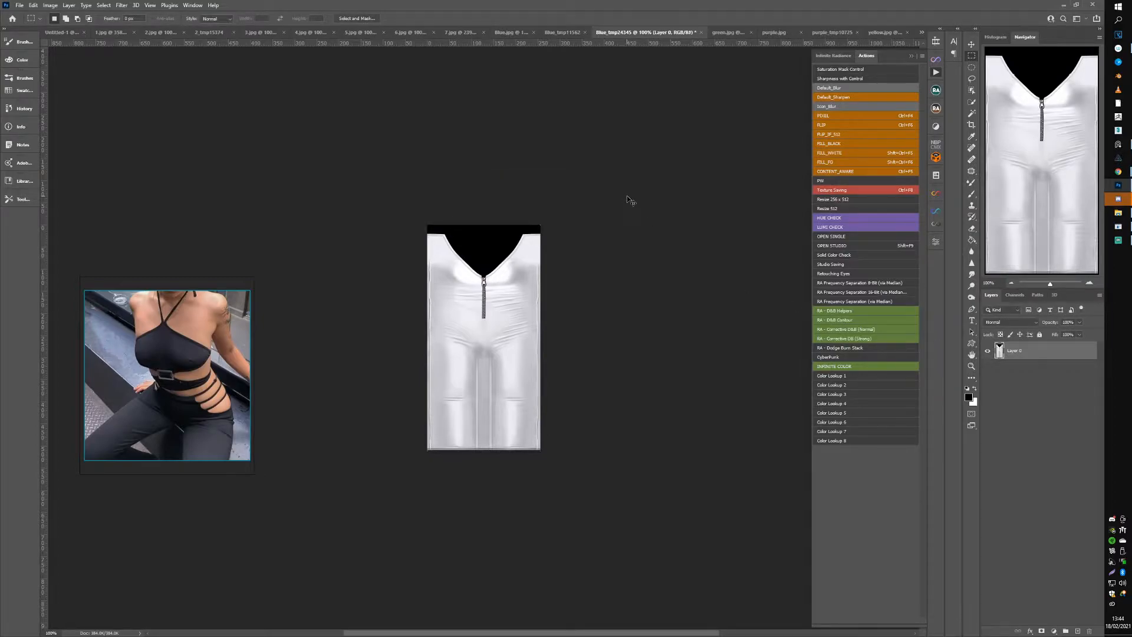
pyautogui.click(105, 33)
pyautogui.hotkey('ctrl', 'v')
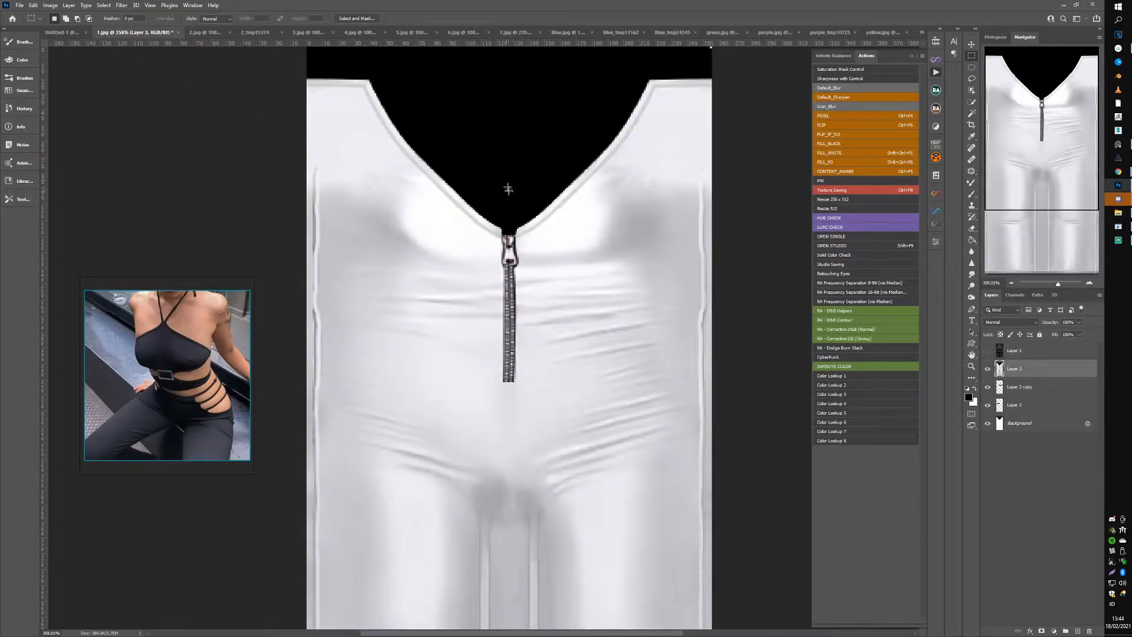
# Step: Lower the pasted texture layer to 50% opacity to compare it with the mask, and restore it to 100%
pyautogui.press('p')
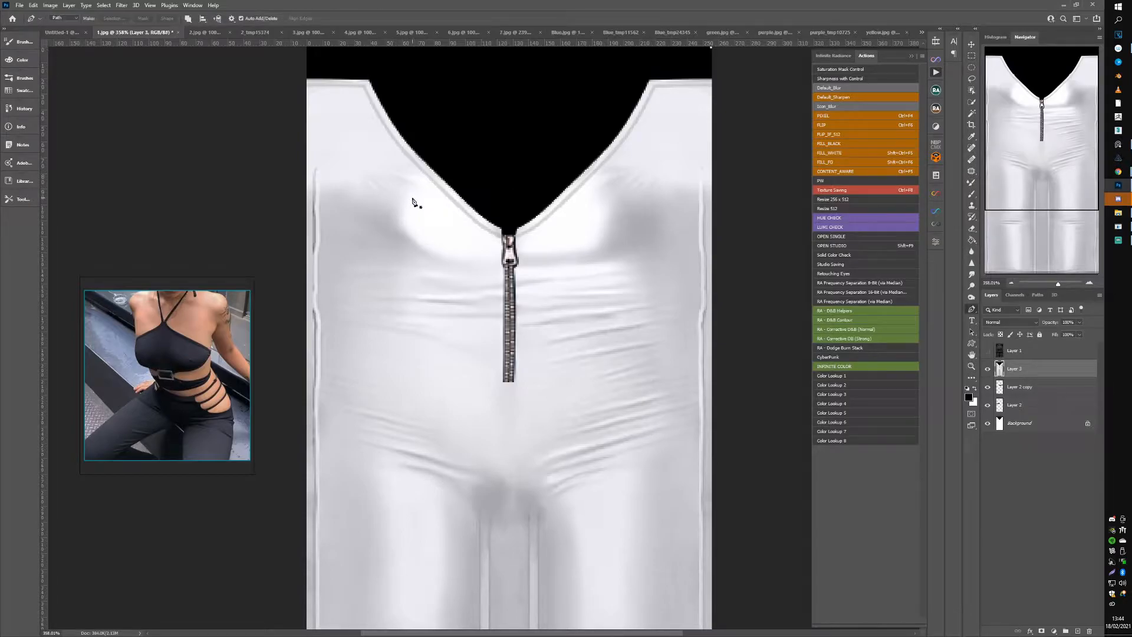
pyautogui.press('v')
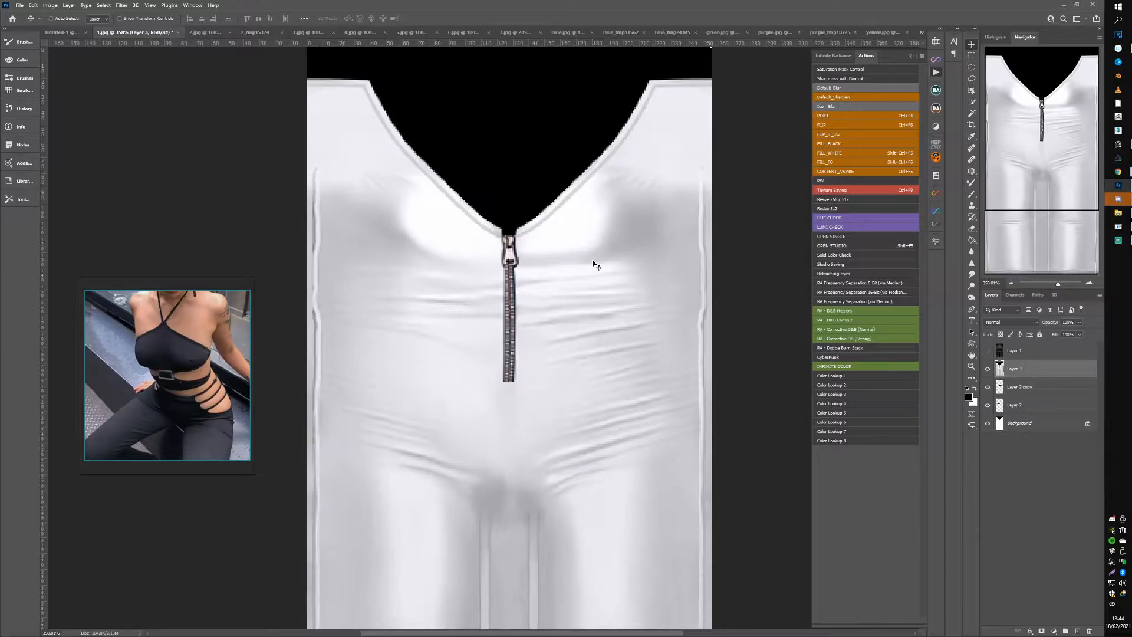
pyautogui.press('5')
pyautogui.click(989, 370)
pyautogui.click(988, 369)
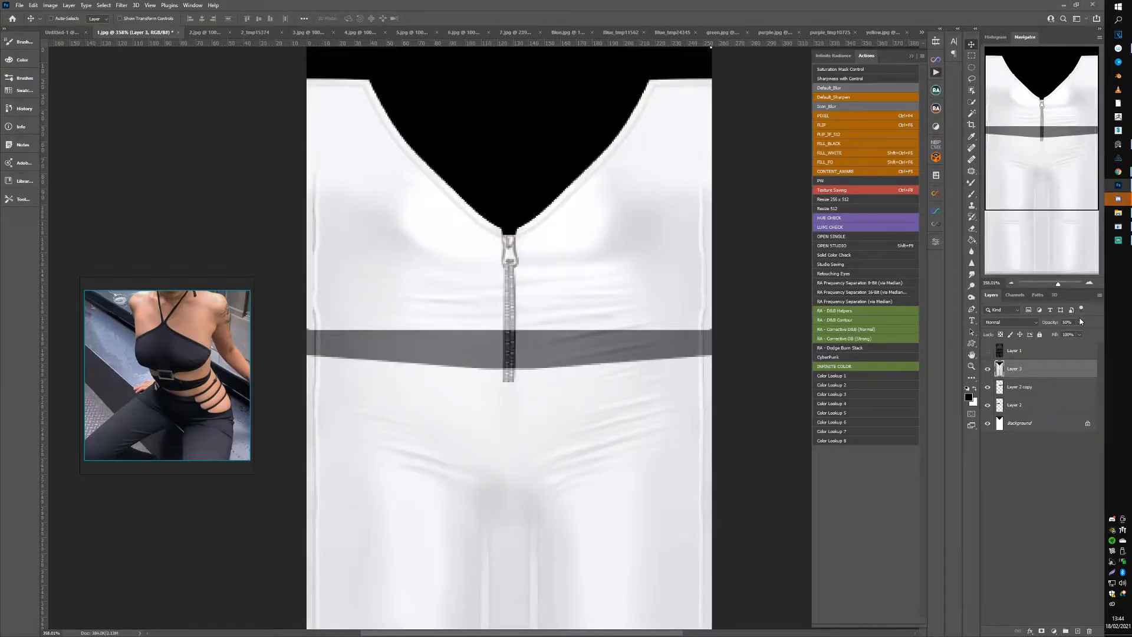
pyautogui.click(1081, 324)
pyautogui.moveTo(1078, 334); pyautogui.dragTo(1100, 335)
pyautogui.click(417, 201)
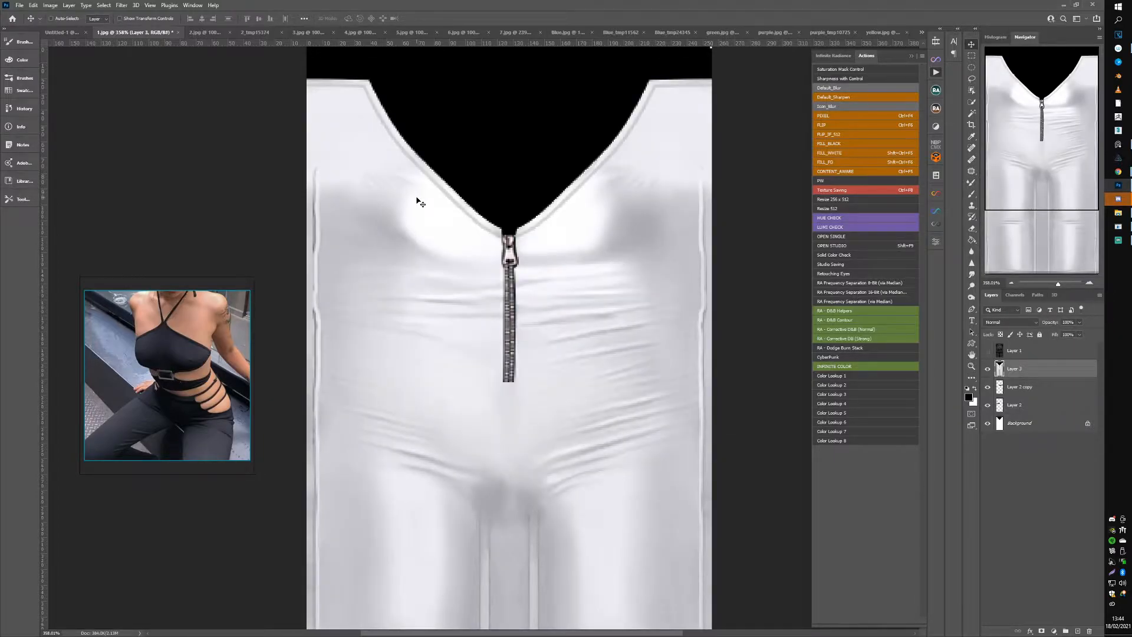
# Step: Begin a Pen path at the left breast, curve it under the armhole past the canvas edge and up the side, with the pasted texture hidden
pyautogui.press('p')
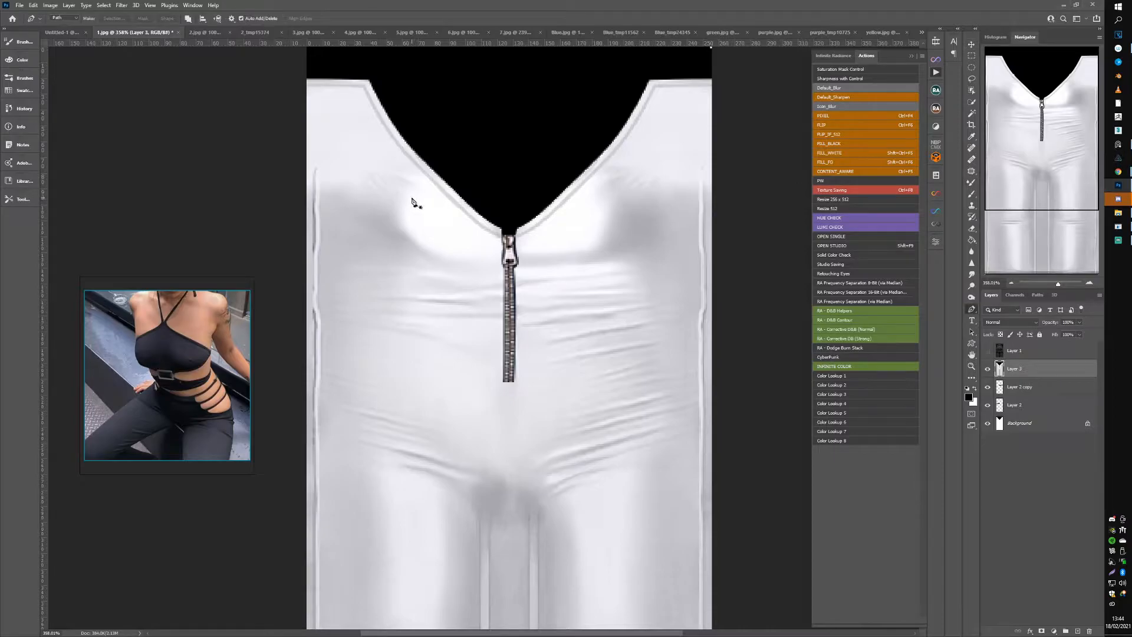
pyautogui.click(411, 197)
pyautogui.click(988, 369)
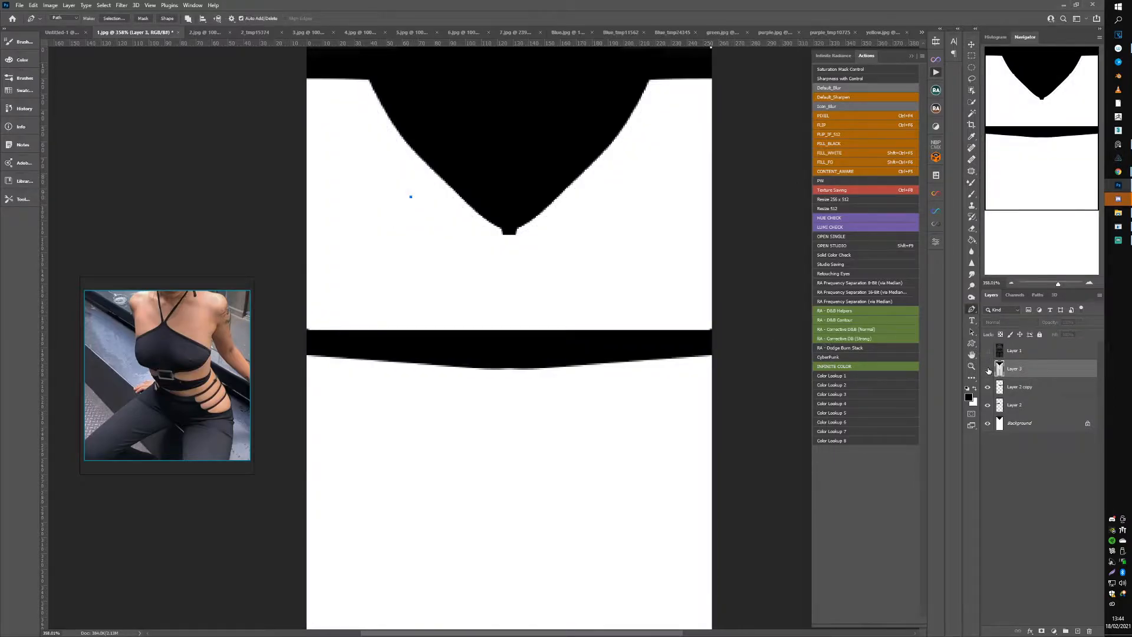
pyautogui.click(988, 368)
pyautogui.click(988, 369)
pyautogui.moveTo(300, 238); pyautogui.dragTo(234, 238)
pyautogui.hotkey('ctrl', 'z')
pyautogui.moveTo(356, 237); pyautogui.dragTo(341, 242)
pyautogui.click(285, 237)
pyautogui.click(283, 69)
pyautogui.scroll(2, 498, 109)
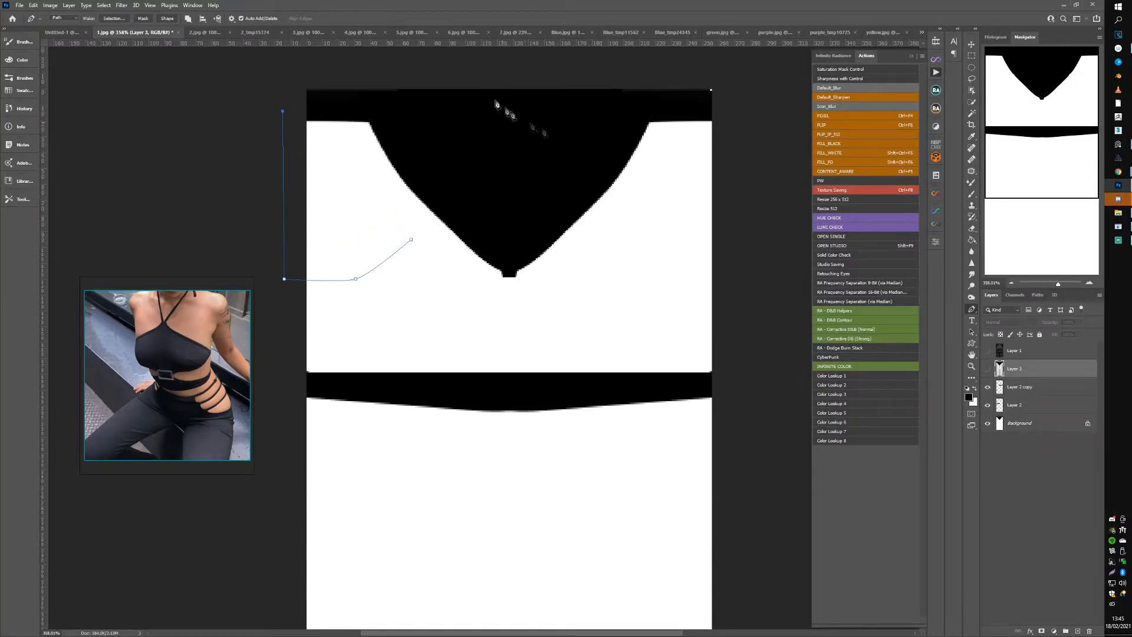
# Step: Show the UV map layer and extend the Pen path along the halter strap to the chest centre and up around the neck
pyautogui.click(988, 351)
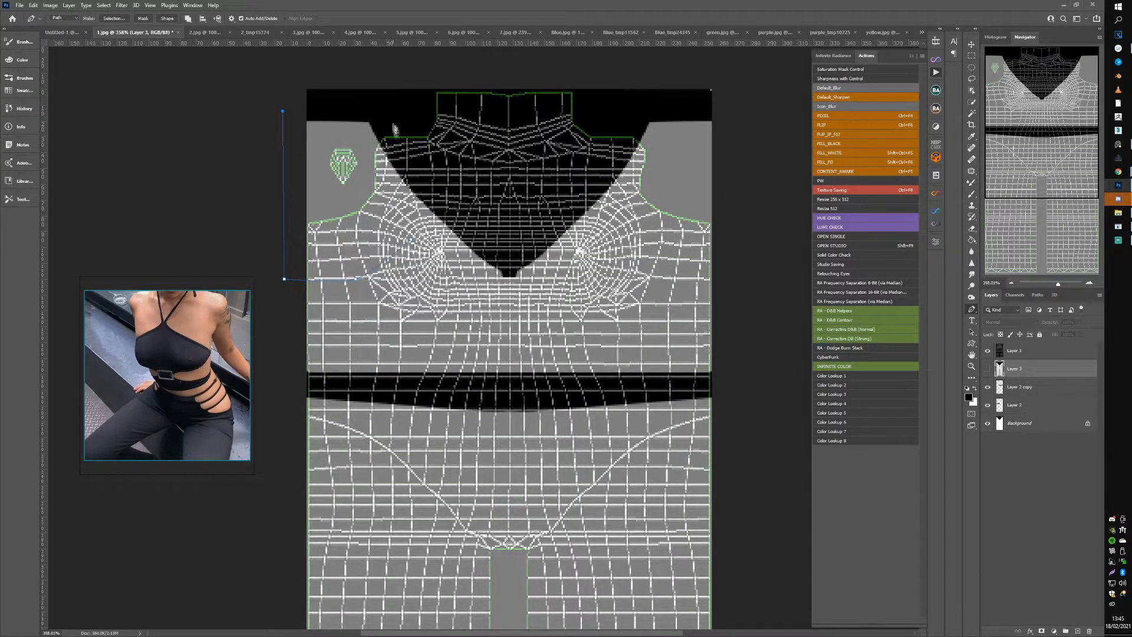
pyautogui.click(432, 121)
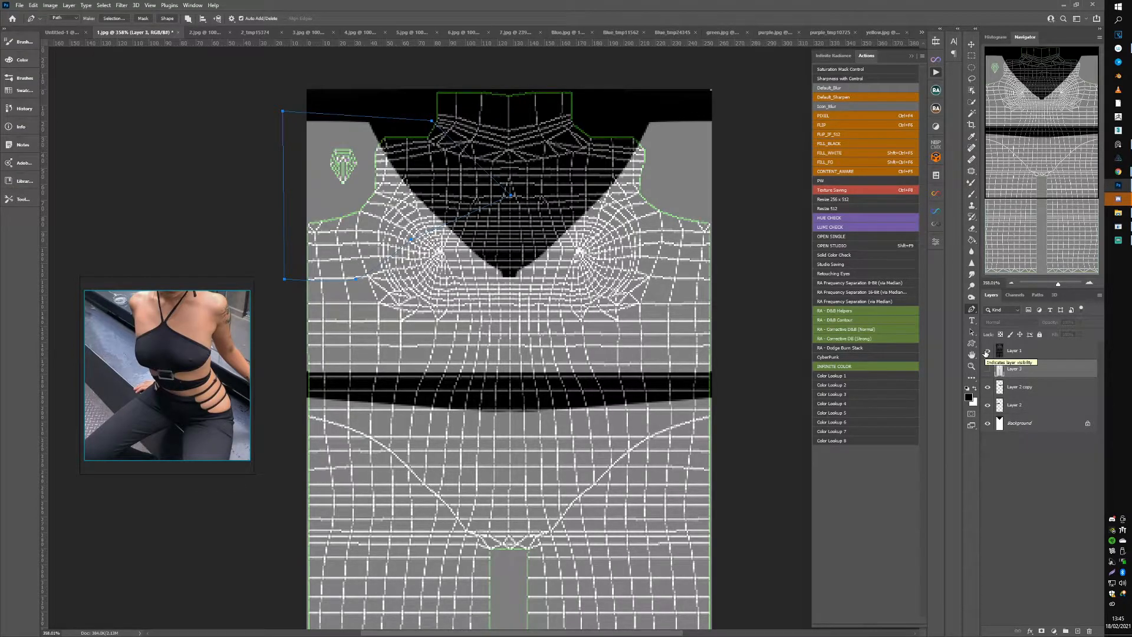
pyautogui.click(432, 113)
pyautogui.click(513, 191)
pyautogui.moveTo(516, 84); pyautogui.dragTo(422, 77)
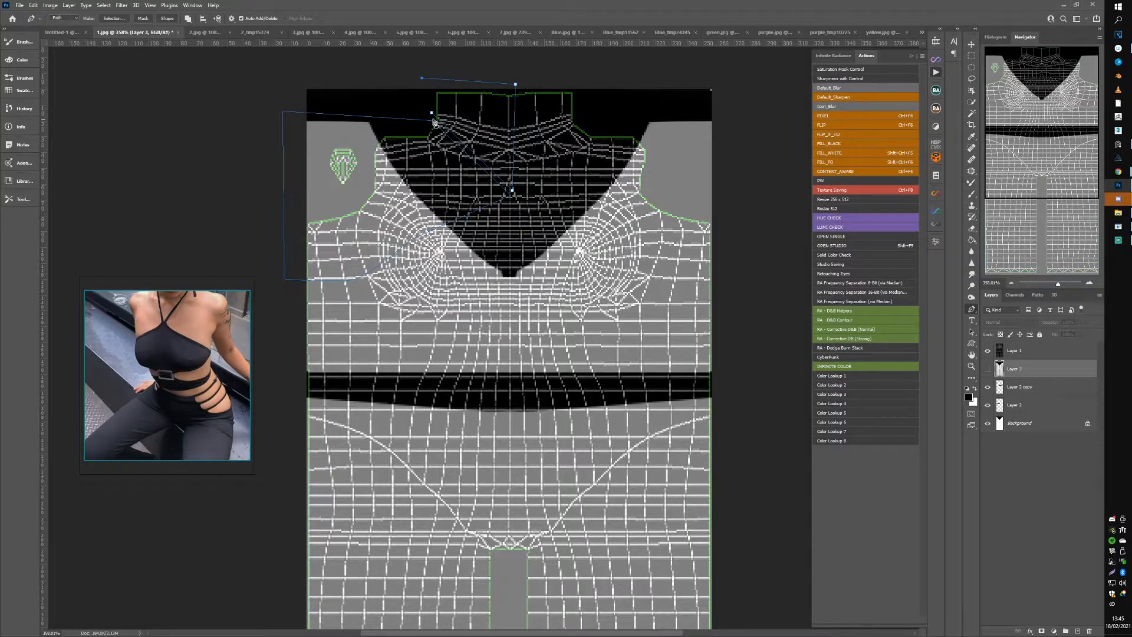
pyautogui.click(433, 115)
# Step: Create a new layer above Layer 2 copy, turn the Pen path into a selection, and fill it with black
pyautogui.click(1011, 391)
pyautogui.hotkey('ctrl', 'shift', 'alt', 'n')
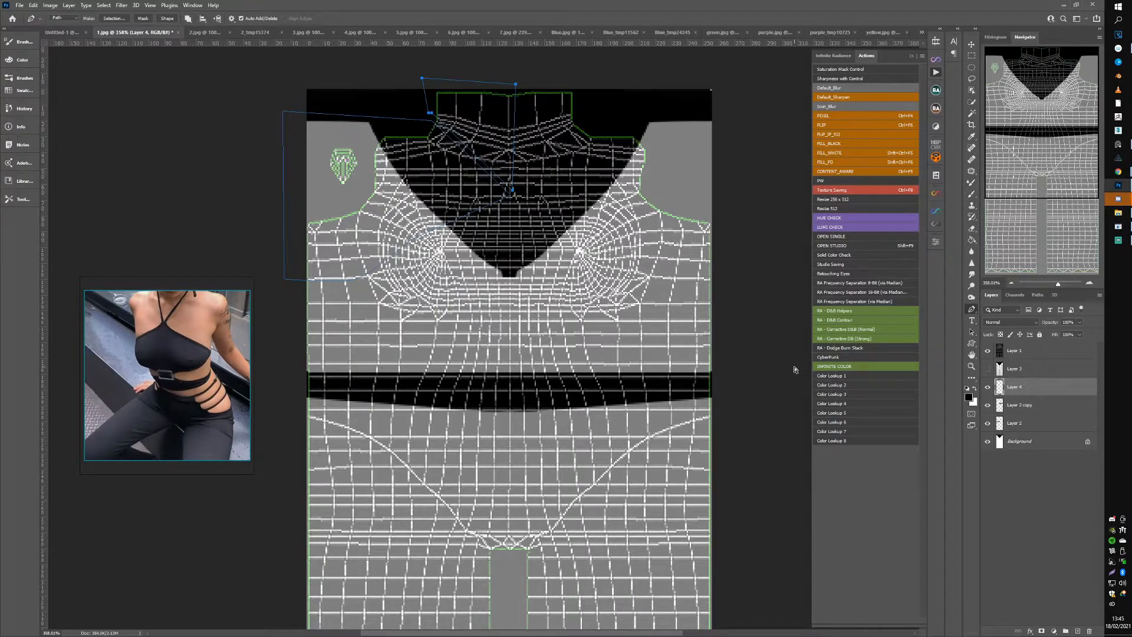
pyautogui.hotkey('ctrl', 'Return')
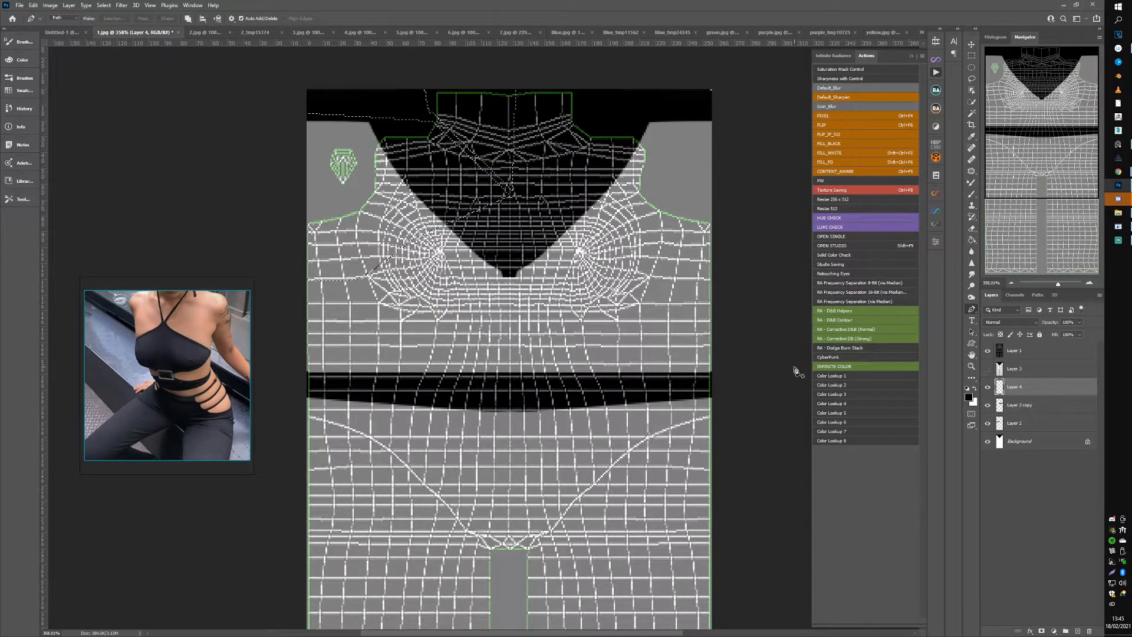
pyautogui.hotkey('alt', 'BackSpace')
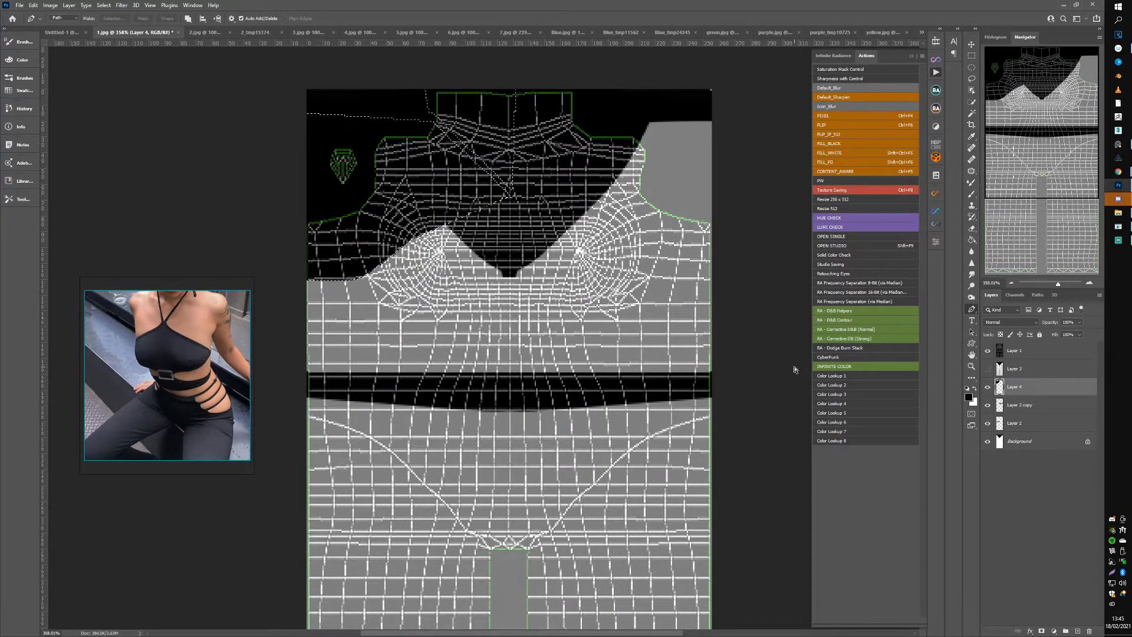
pyautogui.click(988, 388)
pyautogui.click(989, 388)
# Step: Duplicate the black halter cut-out, flip the copy horizontally, align it to the opposite side, and merge both halves into one layer
pyautogui.hotkey('ctrl', 'j')
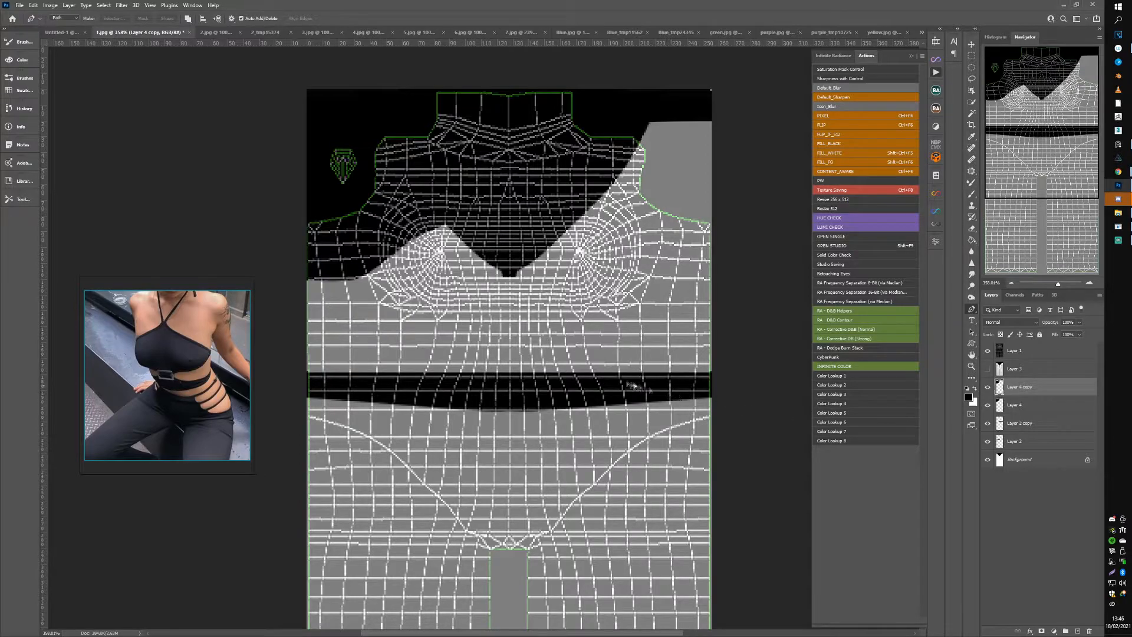
pyautogui.hotkey('ctrl', 't')
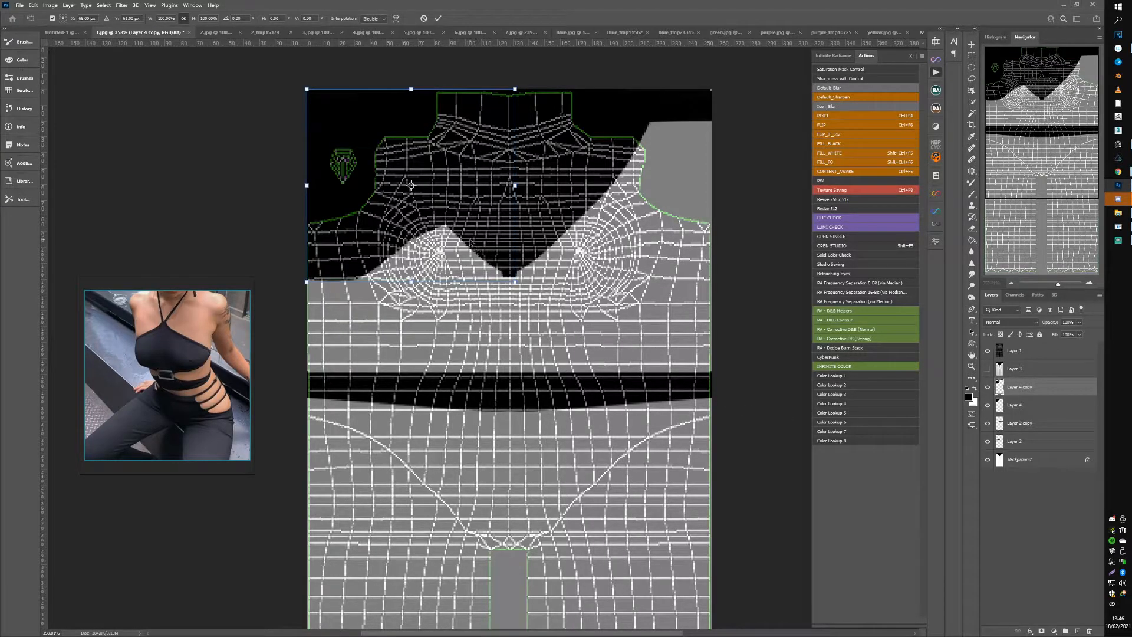
pyautogui.rightClick(472, 242)
pyautogui.click(510, 390)
pyautogui.moveTo(390, 239); pyautogui.dragTo(587, 238)
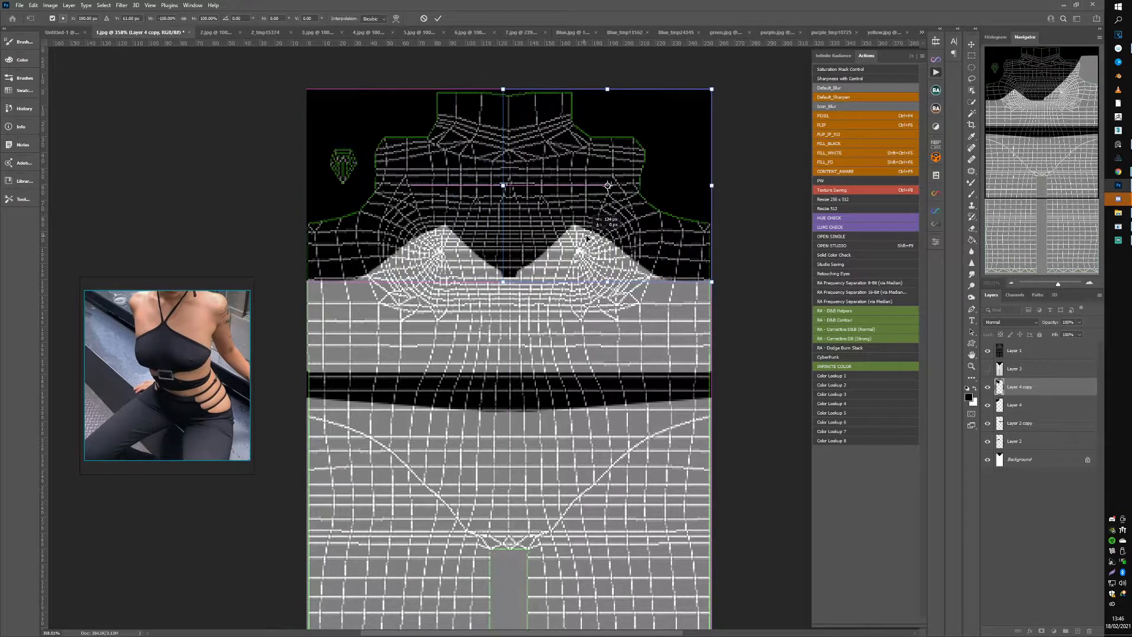
pyautogui.press('Return')
pyautogui.press('p')
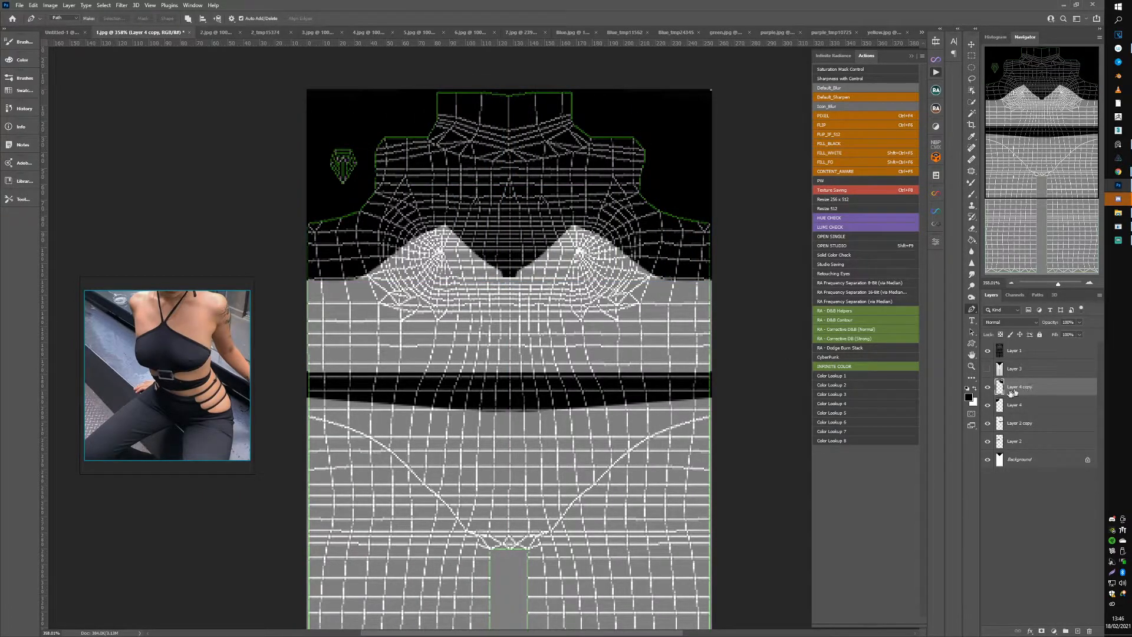
pyautogui.hotkey('ctrl', 'e')
pyautogui.click(989, 389)
pyautogui.click(989, 389)
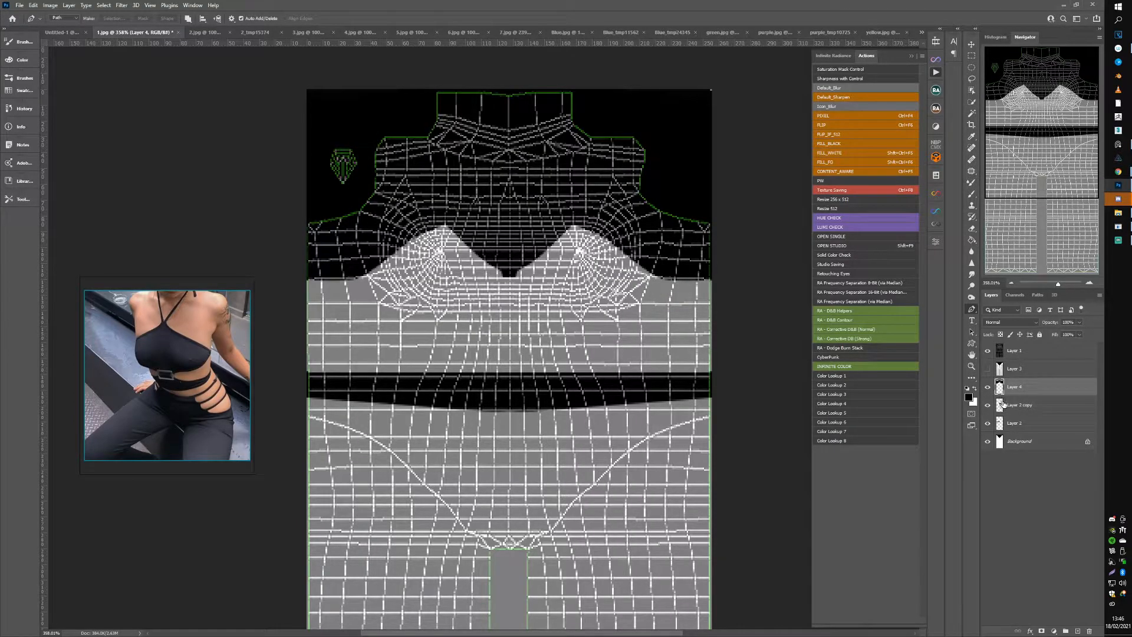
# Step: Merge Layer 2 copy, Layer 2 and the Background into a single layer
pyautogui.click(1003, 404)
pyautogui.keyDown('shift'); pyautogui.click(1011, 444); pyautogui.keyUp('shift')
pyautogui.hotkey('ctrl', 'e')
# Step: Add a new layer beneath the halter cut-out, fill its upper area down to above the waist band with white, and hide the UV map
pyautogui.hotkey('ctrl', 'shift', 'alt', 'n')
pyautogui.click(971, 56)
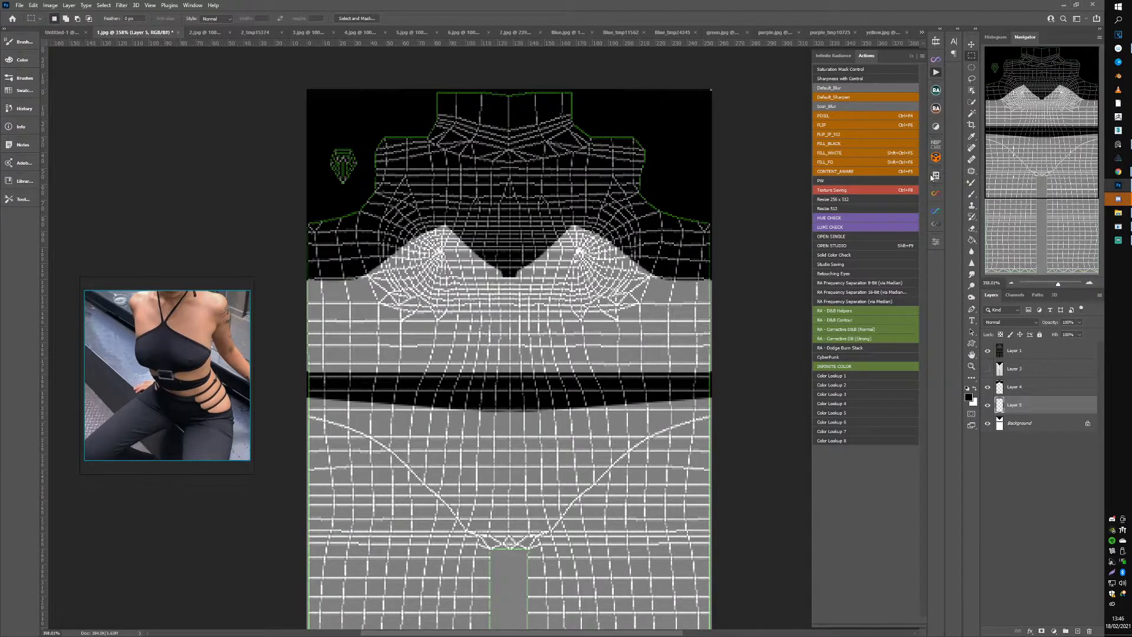
pyautogui.moveTo(278, 80); pyautogui.dragTo(807, 339)
pyautogui.hotkey('ctrl', 'shift', 'F5')
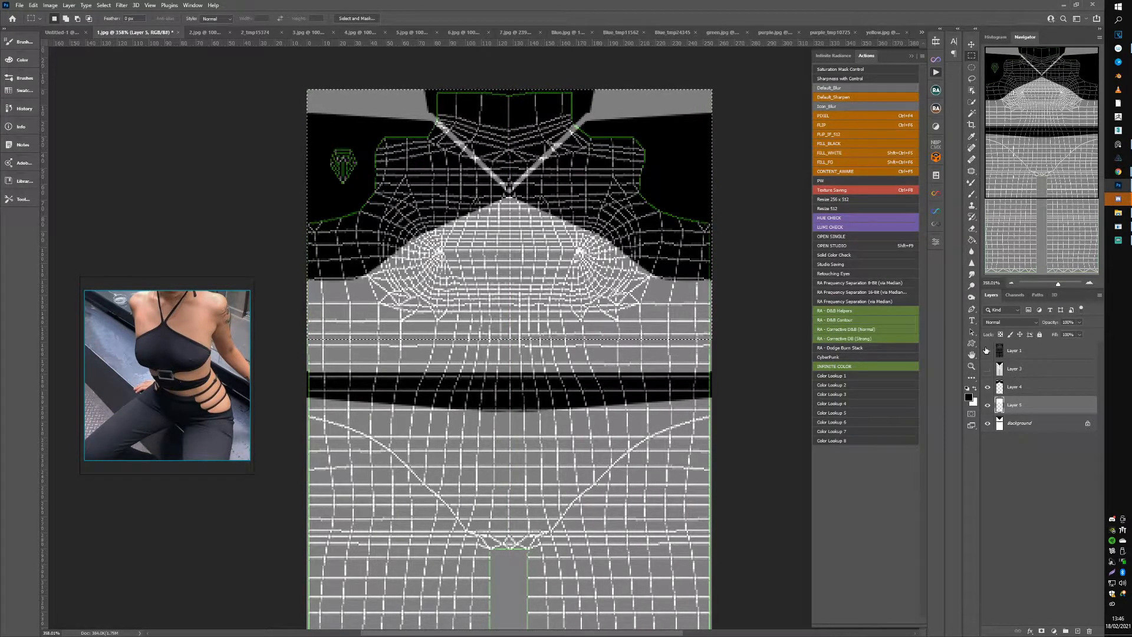
pyautogui.click(988, 350)
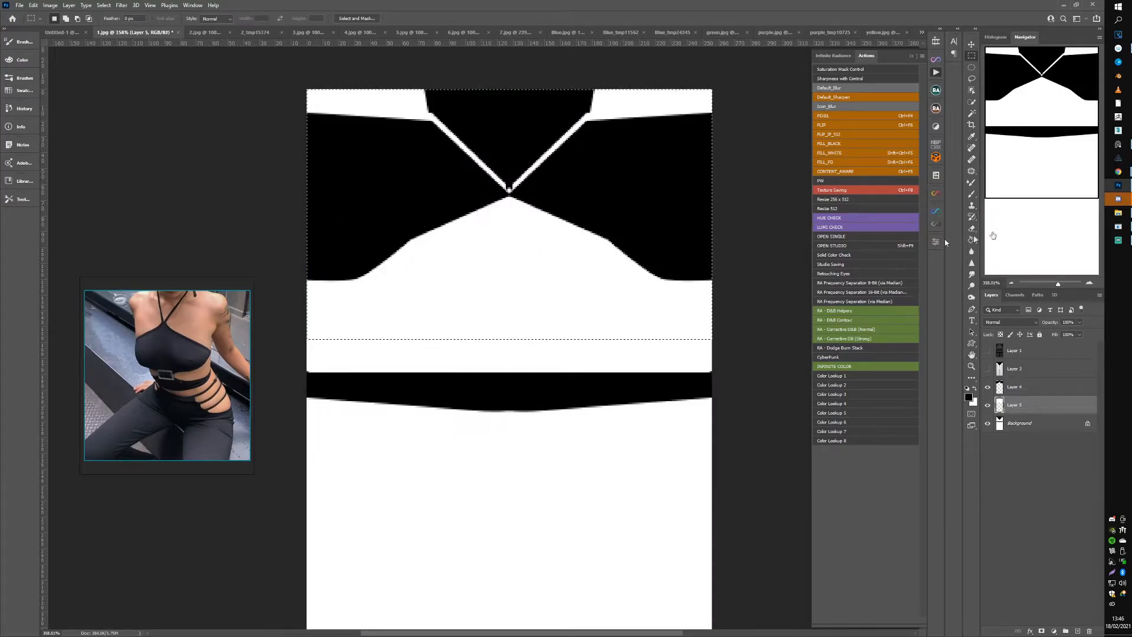
# Step: Switch to the IMVU editor, apply the changes, and inspect the new halter neckline on the avatar from near and far
pyautogui.hotkey('alt', 'Tab')
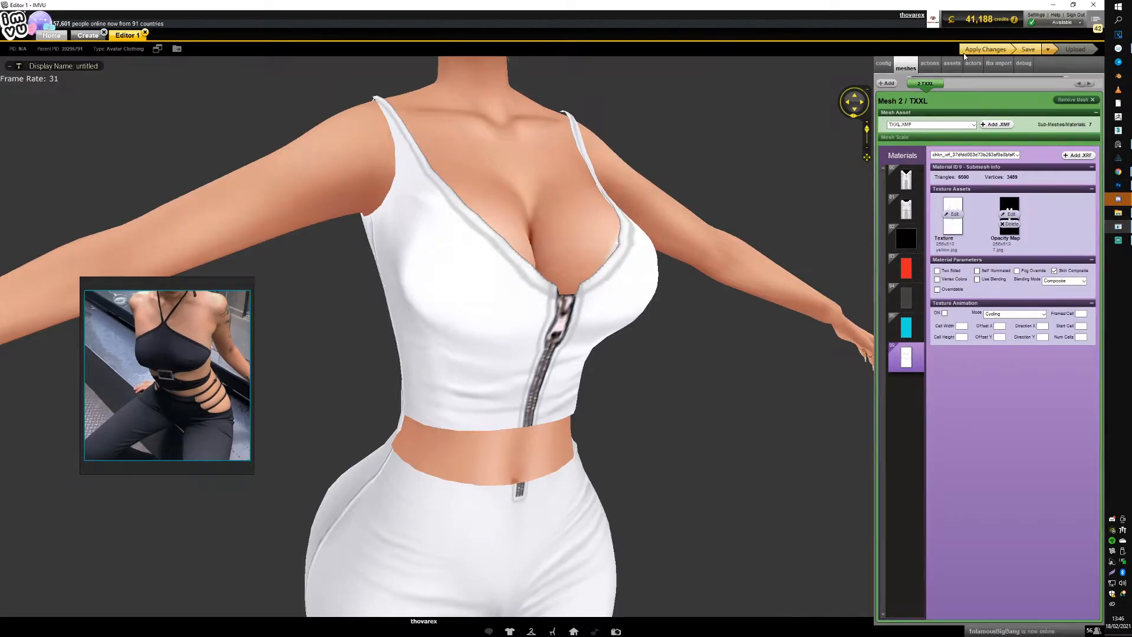
pyautogui.click(983, 49)
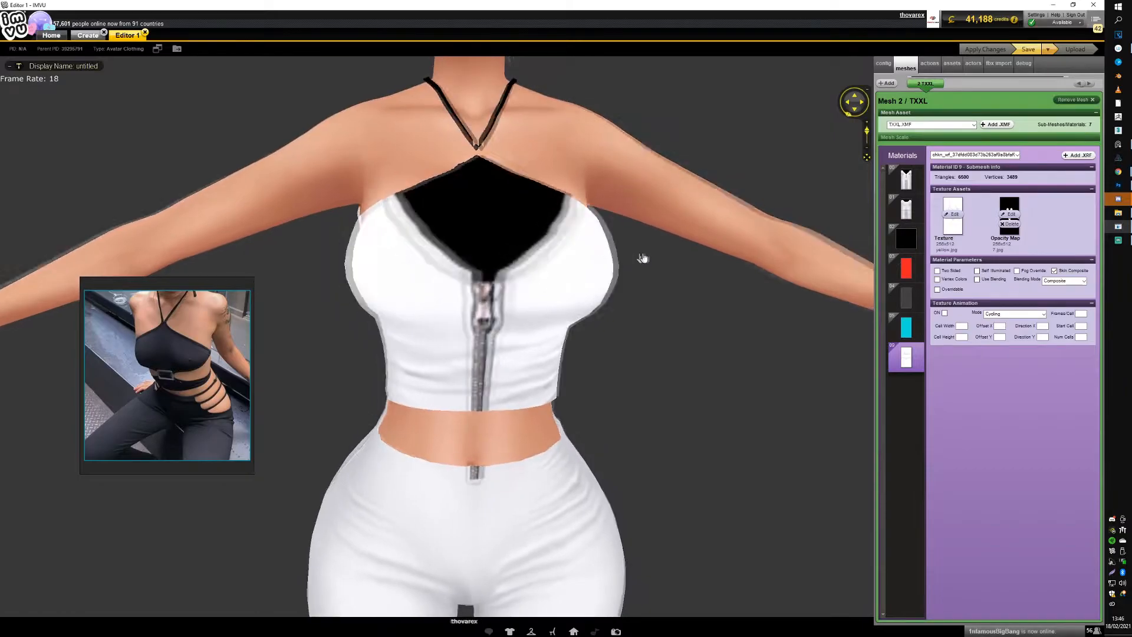
pyautogui.scroll(-5, 643, 258)
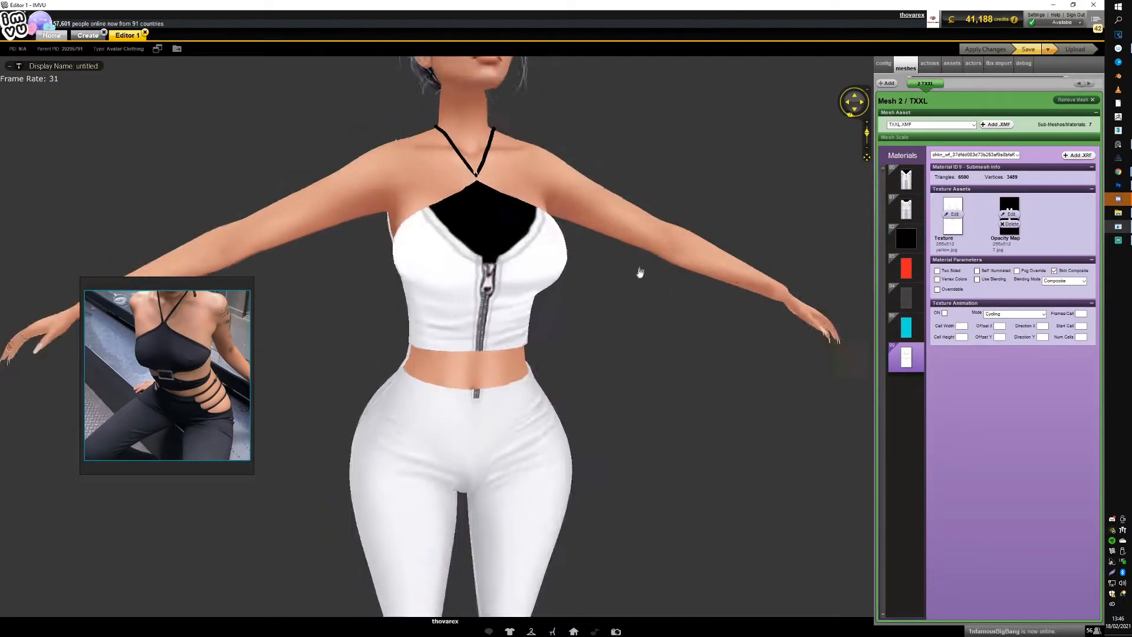
pyautogui.scroll(-5, 639, 276)
pyautogui.scroll(7, 640, 281)
pyautogui.moveTo(640, 281)
pyautogui.mouseDown()
pyautogui.moveTo(682, 265)
pyautogui.moveTo(619, 271)
pyautogui.mouseUp()
pyautogui.scroll(-5, 607, 284)
pyautogui.scroll(8, 609, 270)
pyautogui.scroll(-3, 679, 250)
# Step: Return to Photoshop, clear the selection, and merge Layer 4 and Layer 5 into the Background
pyautogui.click(1119, 185)
pyautogui.hotkey('ctrl', 'd')
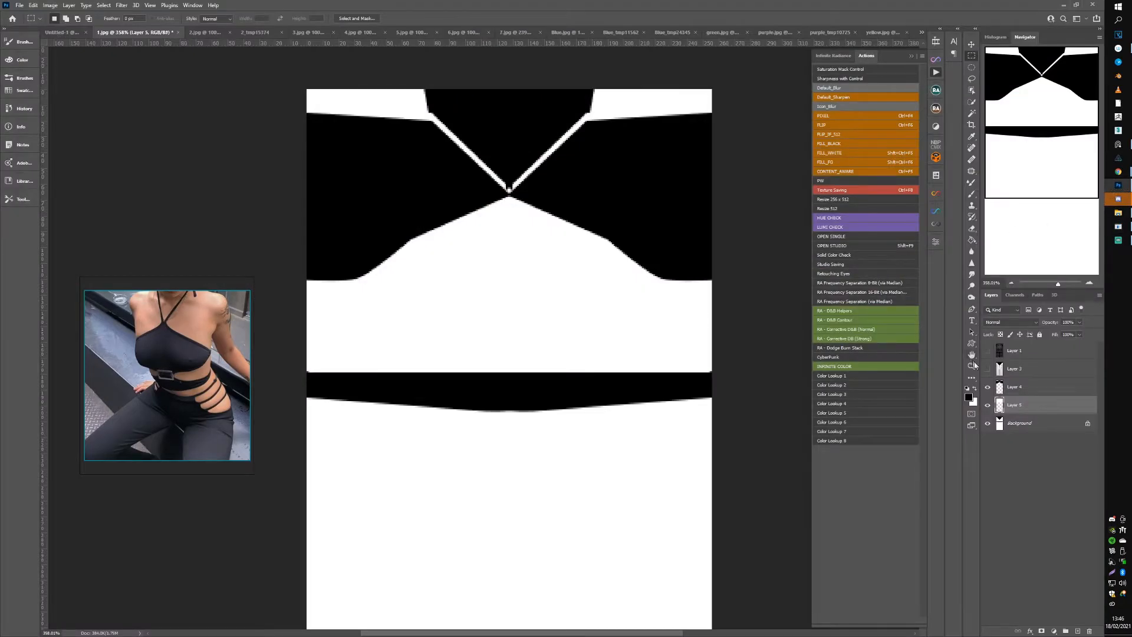
pyautogui.click(1010, 392)
pyautogui.keyDown('shift'); pyautogui.click(1015, 430); pyautogui.keyUp('shift')
pyautogui.hotkey('ctrl', 'e')
# Step: Fill the white upper-left and upper-right corner areas outside the halter neckline with black and clear the selection
pyautogui.moveTo(287, 69); pyautogui.dragTo(428, 140)
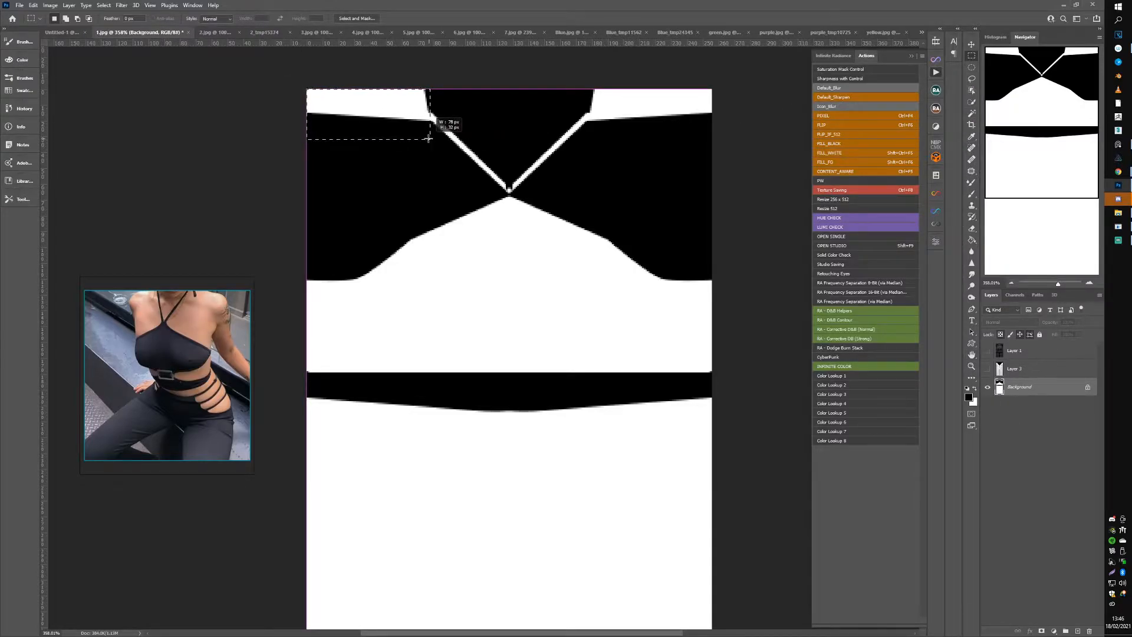
pyautogui.moveTo(718, 151); pyautogui.dragTo(592, 69)
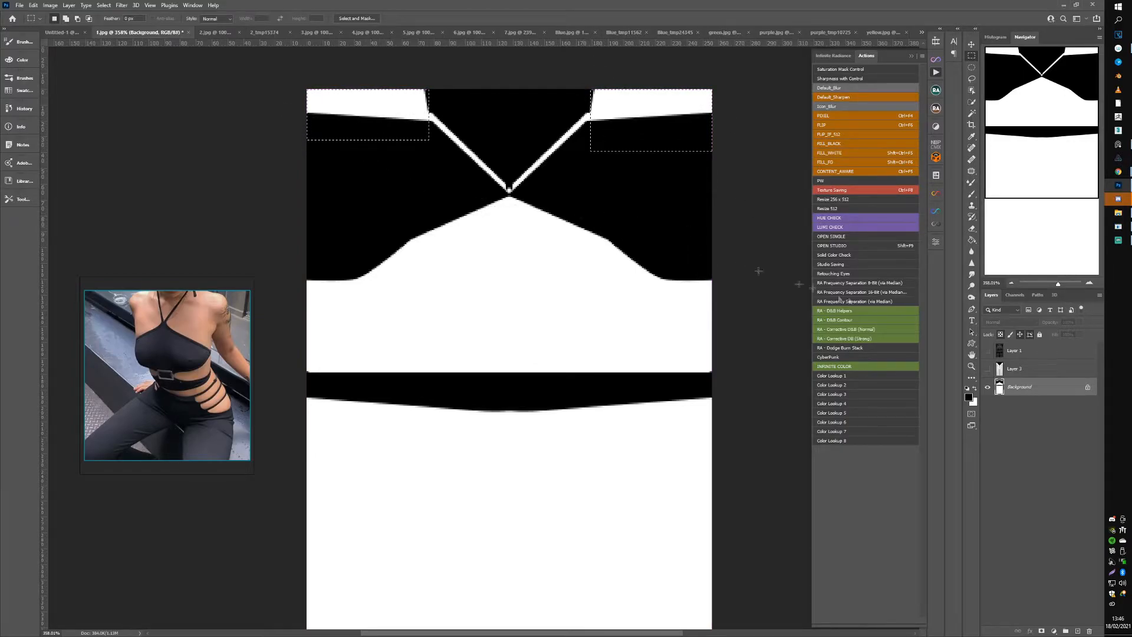
pyautogui.hotkey('alt', 'BackSpace')
pyautogui.hotkey('ctrl', 'd')
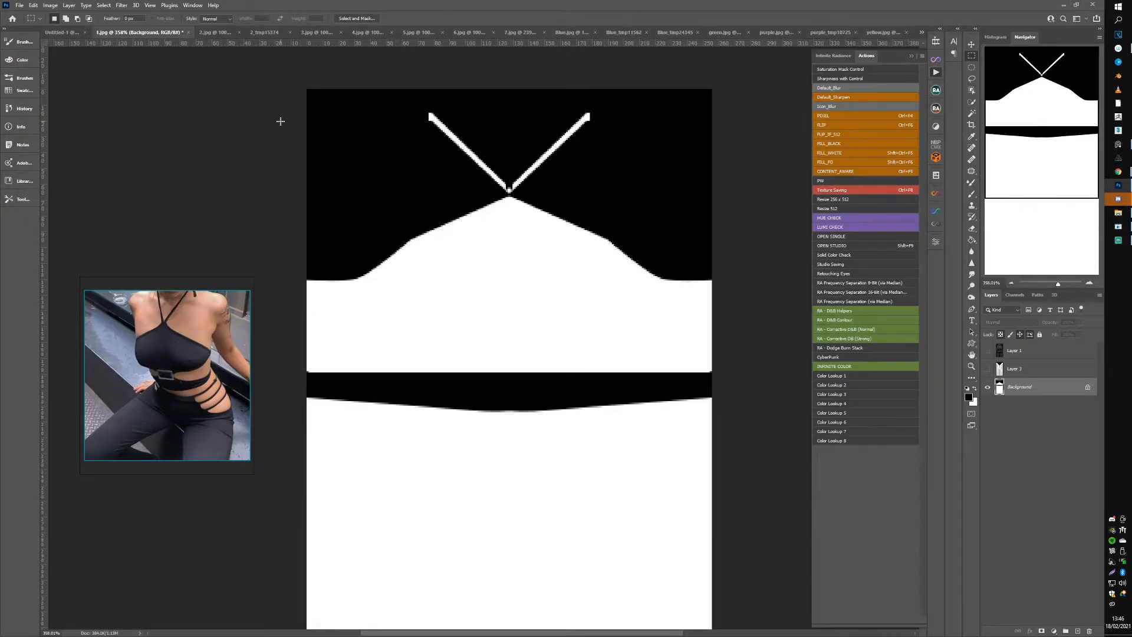
# Step: Copy the band containing the two halter straps to a new layer and stretch it slightly down towards the neckline peak
pyautogui.moveTo(307, 120); pyautogui.dragTo(720, 182)
pyautogui.hotkey('ctrl', 'j')
pyautogui.hotkey('ctrl', 't')
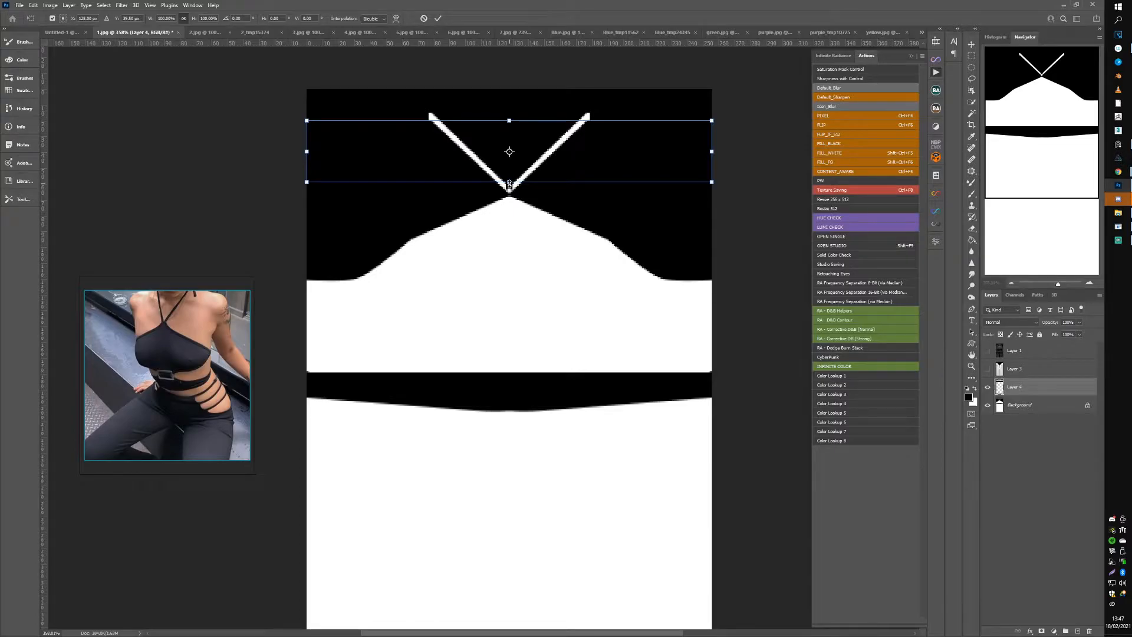
pyautogui.moveTo(510, 184); pyautogui.dragTo(511, 192)
pyautogui.press('Return')
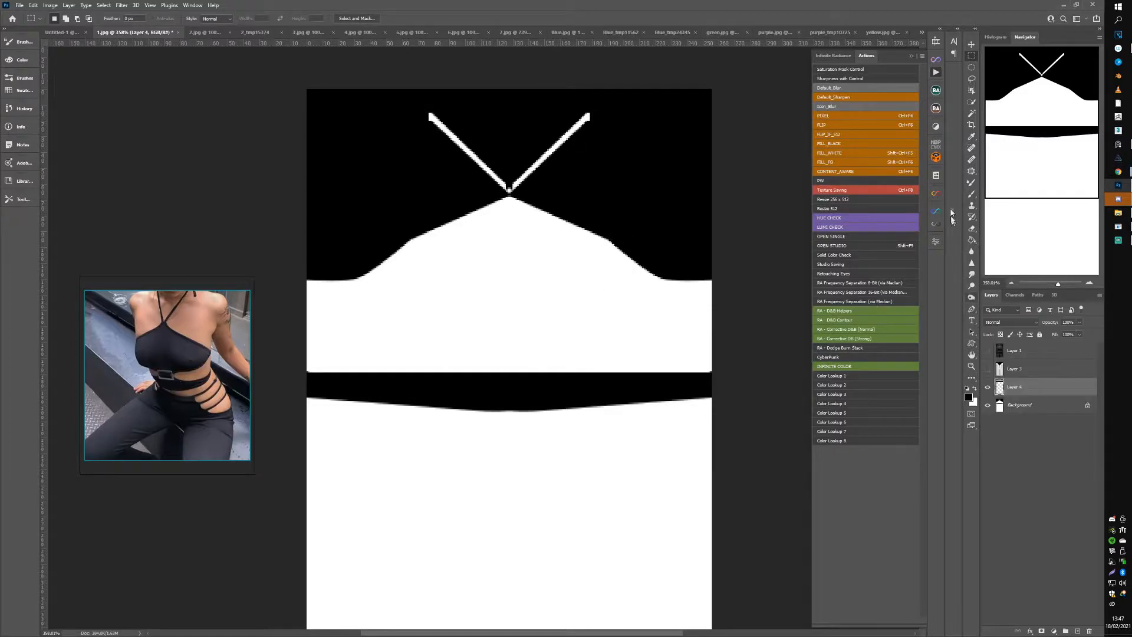
# Step: Set up the Brush with white as foreground colour, testing strokes over the left halter strap and undoing them
pyautogui.click(972, 194)
pyautogui.moveTo(468, 154); pyautogui.dragTo(490, 173)
pyautogui.hotkey('ctrl', 'z')
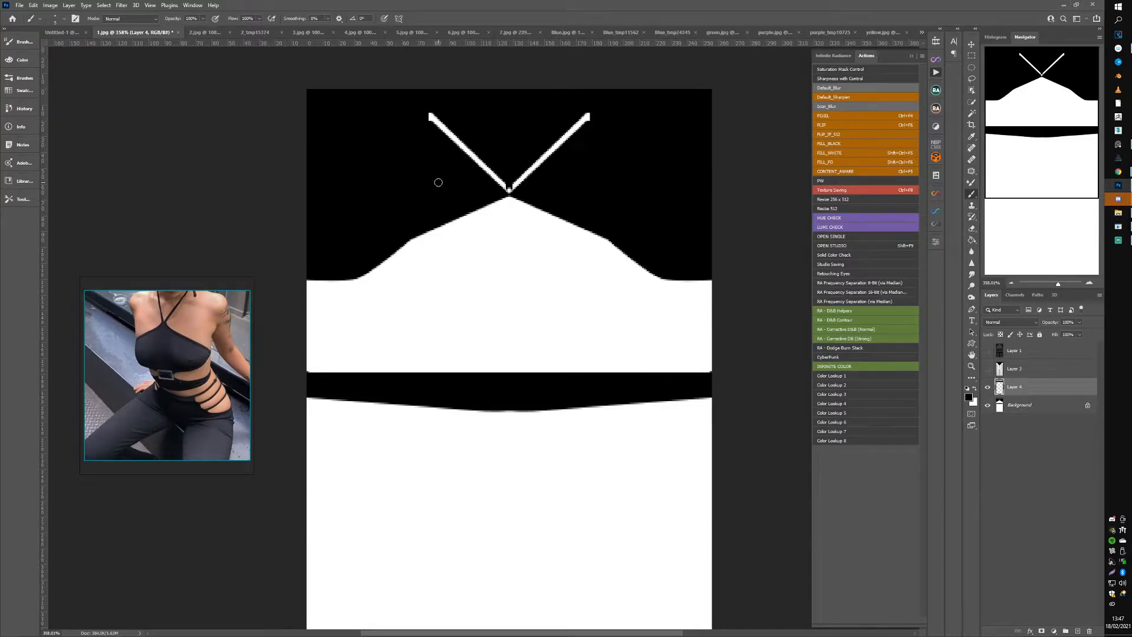
pyautogui.press('x')
pyautogui.moveTo(435, 183)
pyautogui.mouseDown()
pyautogui.moveTo(470, 194)
pyautogui.moveTo(441, 156)
pyautogui.moveTo(444, 168)
pyautogui.moveTo(467, 156)
pyautogui.mouseUp()
pyautogui.hotkey('ctrl', 'z')
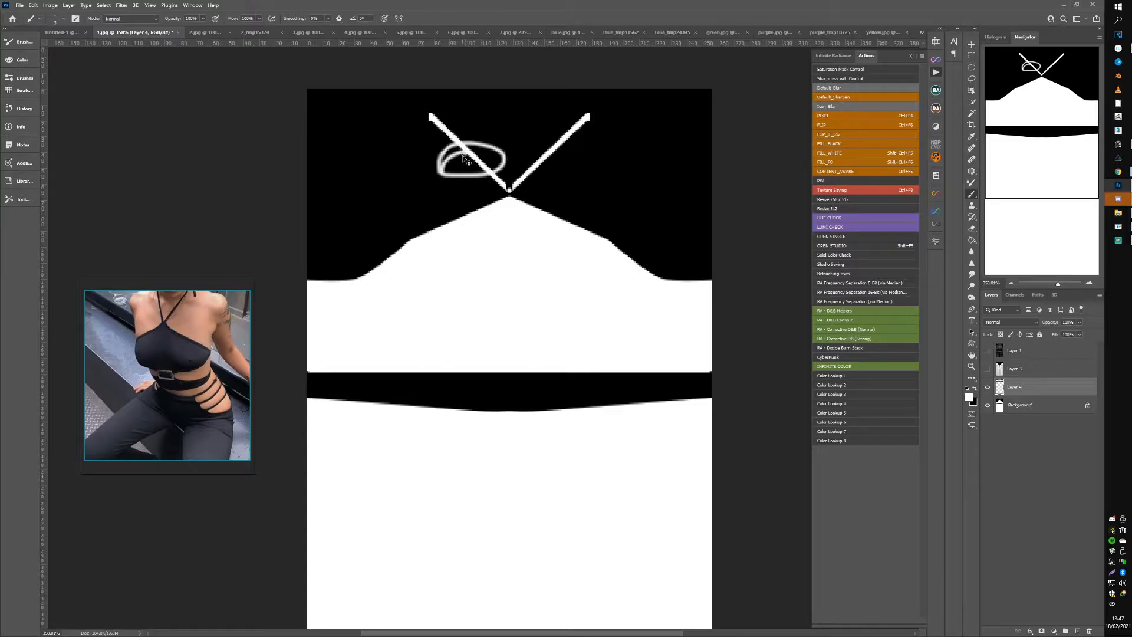
pyautogui.hotkey('ctrl', 'z')
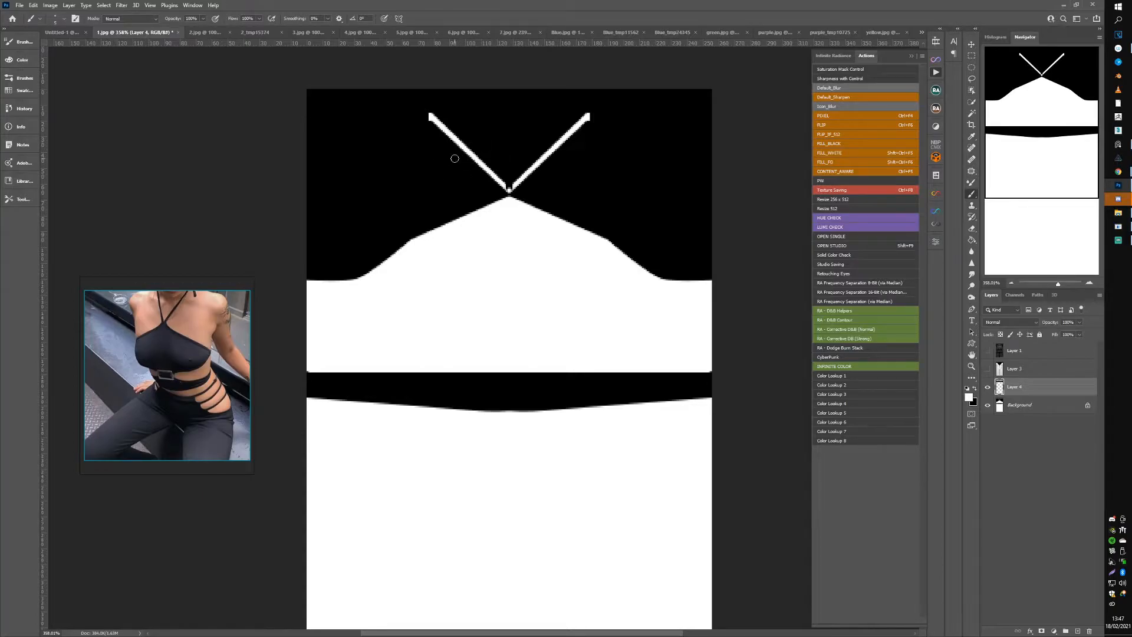
pyautogui.moveTo(455, 158); pyautogui.dragTo(479, 161)
pyautogui.hotkey('ctrl', 'z')
# Step: On a new layer, stroke a straight white Pen path from the left strap's outer end to the neckline peak, and delete the path
pyautogui.hotkey('ctrl', 'shift', 'alt', 'n')
pyautogui.click(972, 311)
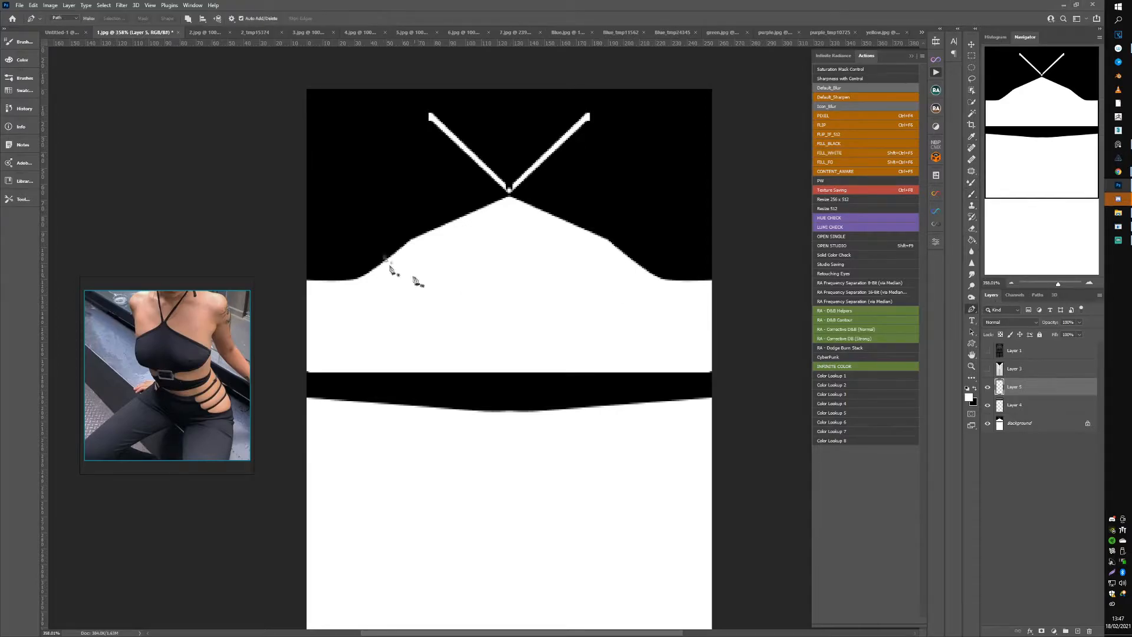
pyautogui.click(430, 116)
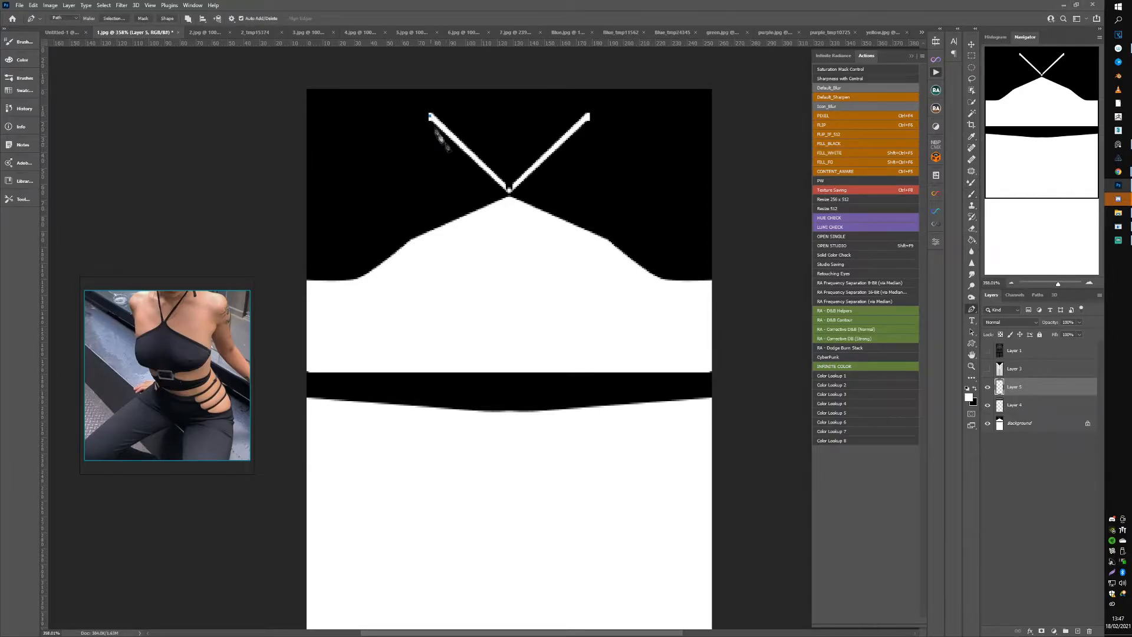
pyautogui.click(510, 201)
pyautogui.rightClick(493, 193)
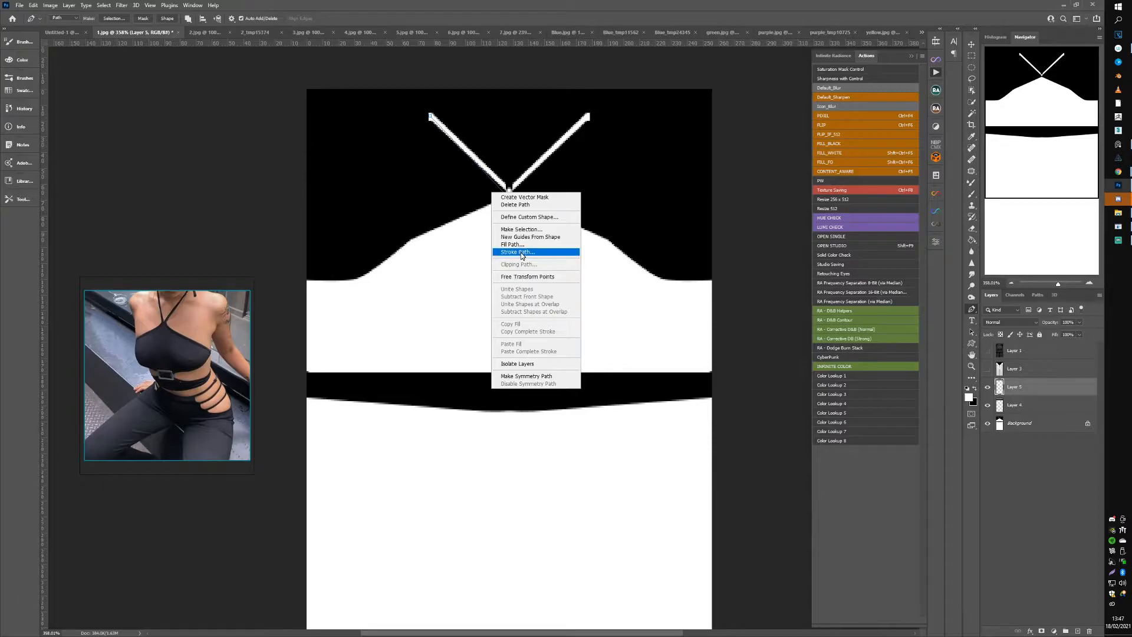
pyautogui.click(525, 255)
pyautogui.click(513, 112)
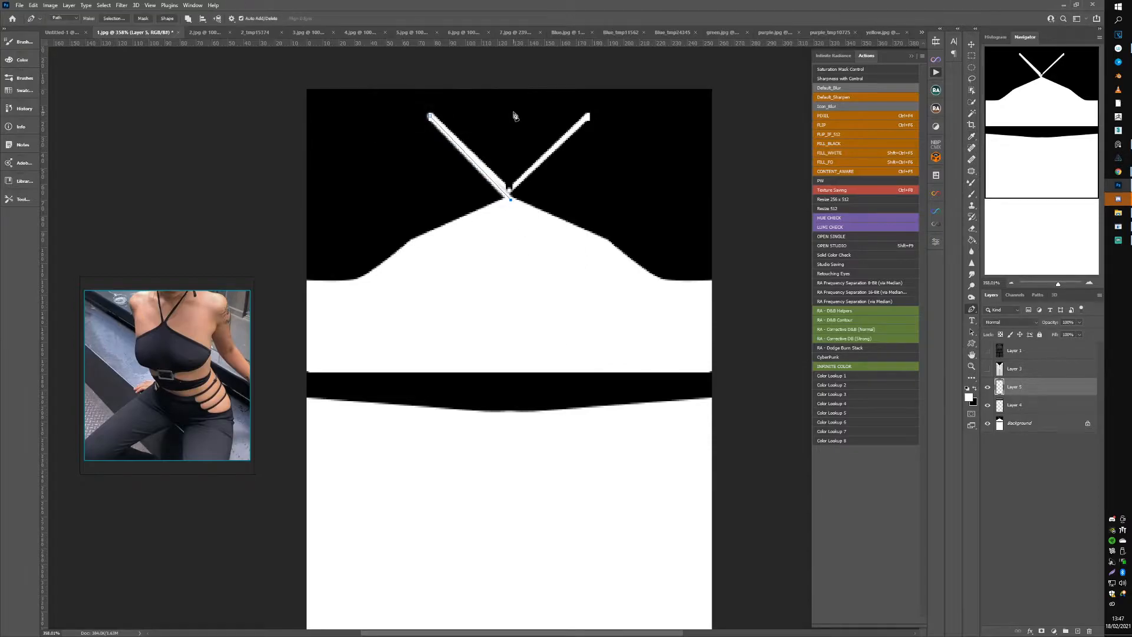
pyautogui.rightClick(502, 198)
pyautogui.click(519, 210)
# Step: Merge Layer 4 into the Background and cover the old straps with a black fill on a new layer beneath the new strap
pyautogui.click(972, 55)
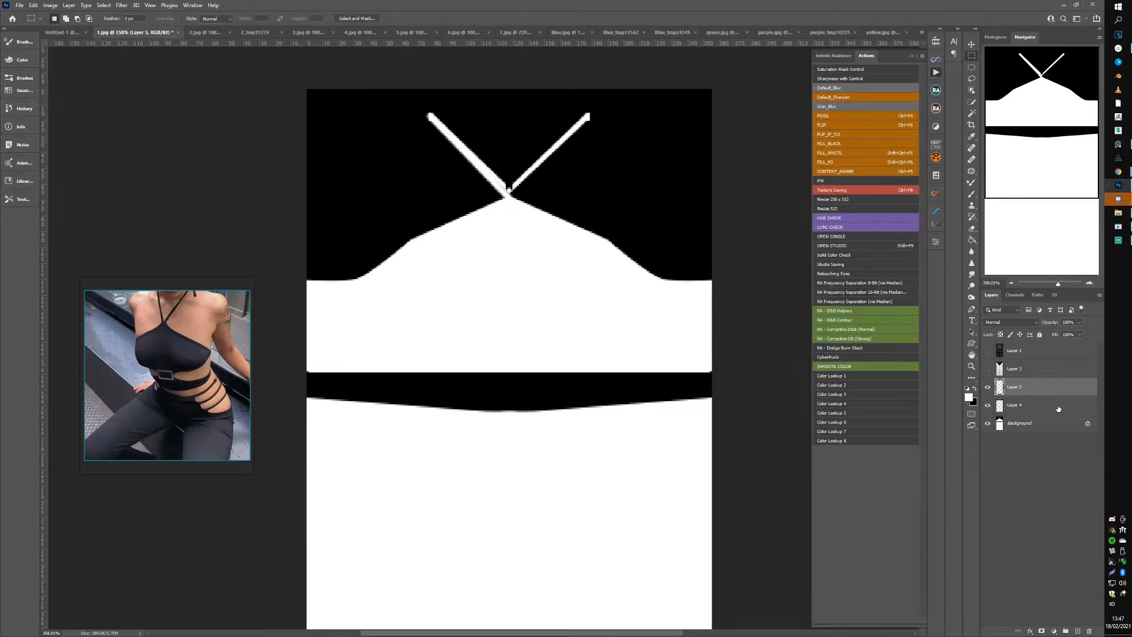
pyautogui.click(1011, 404)
pyautogui.hotkey('ctrl', 'e')
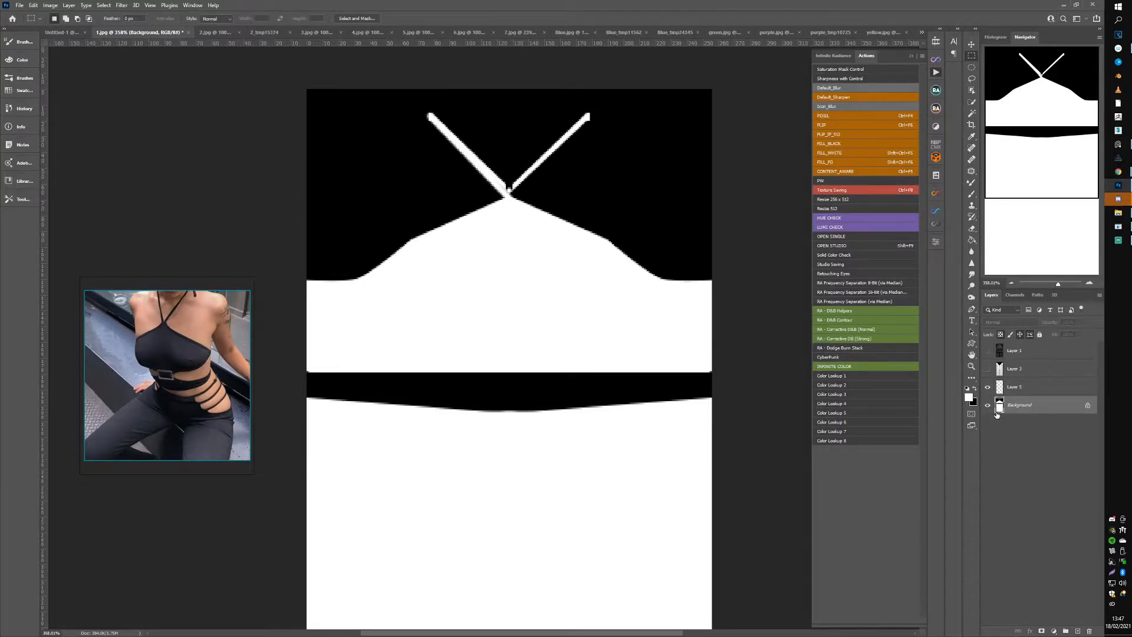
pyautogui.click(989, 388)
pyautogui.click(988, 389)
pyautogui.moveTo(285, 73); pyautogui.dragTo(741, 191)
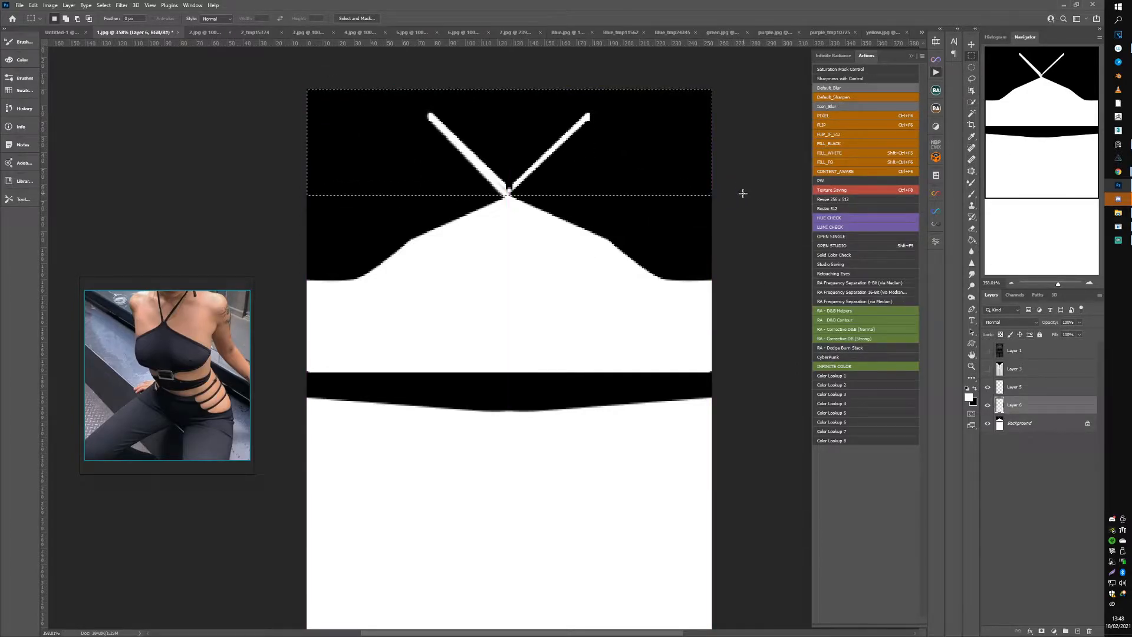
pyautogui.hotkey('ctrl', 'shift', 'F5')
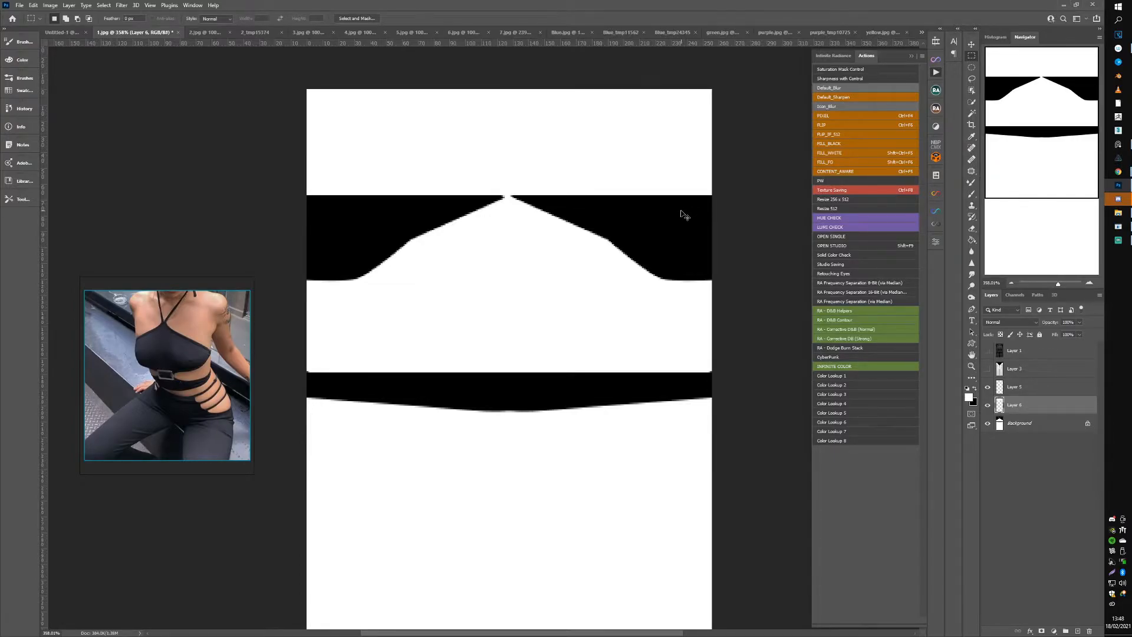
pyautogui.hotkey('ctrl', 'z')
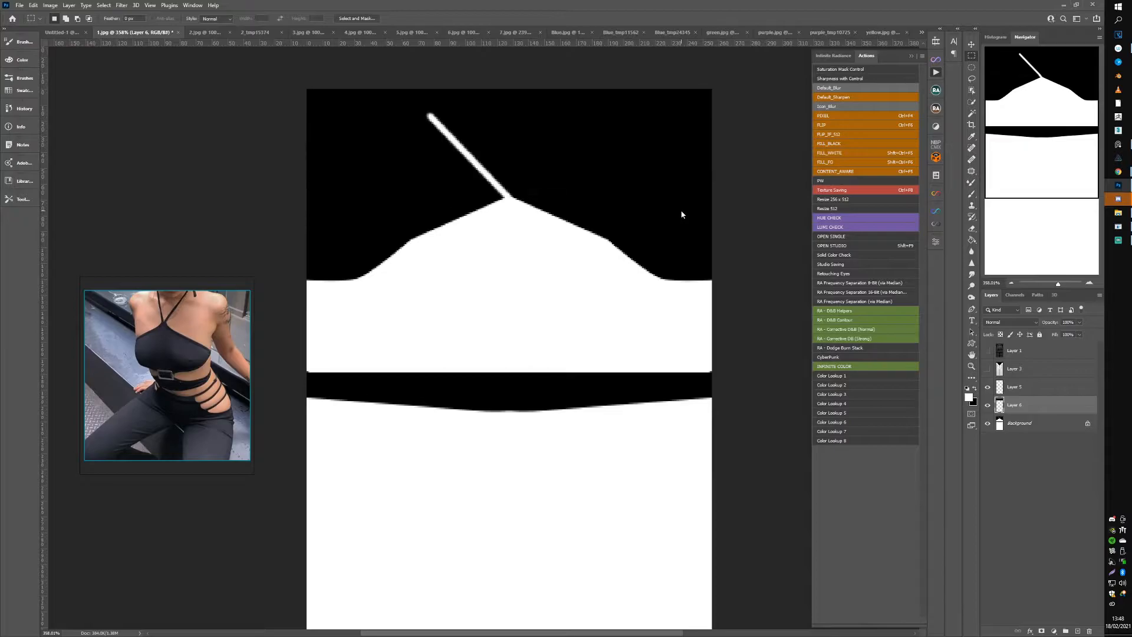
# Step: Duplicate the new strap layer, flip the copy horizontally, and move it right to form the matching halter strap
pyautogui.click(1007, 388)
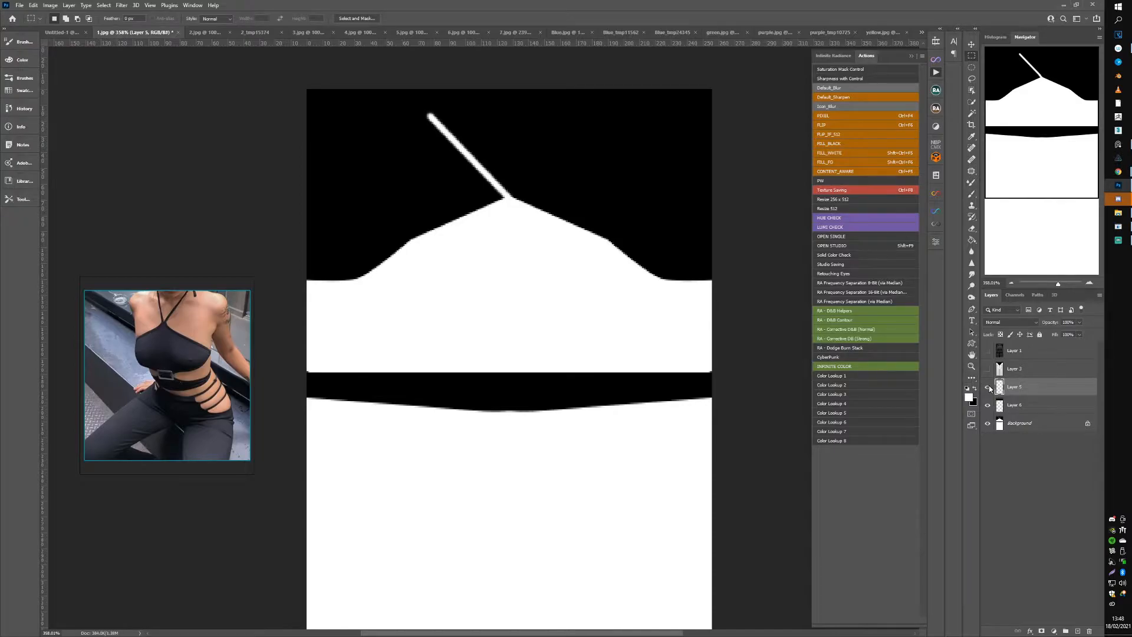
pyautogui.hotkey('ctrl', 'j')
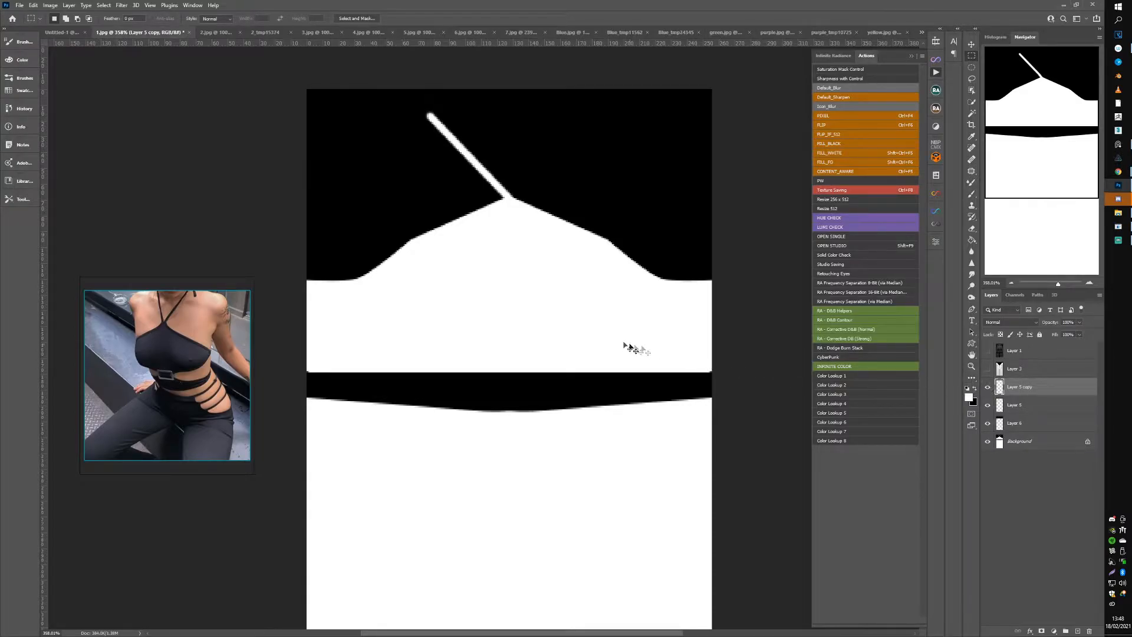
pyautogui.hotkey('ctrl', 't')
pyautogui.rightClick(478, 195)
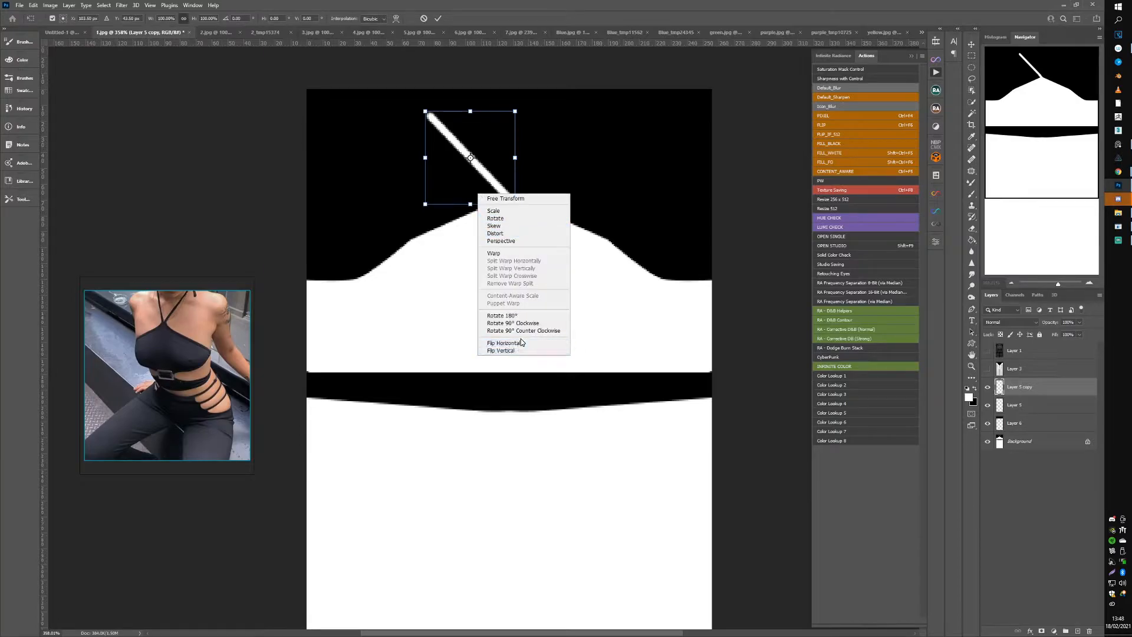
pyautogui.click(527, 343)
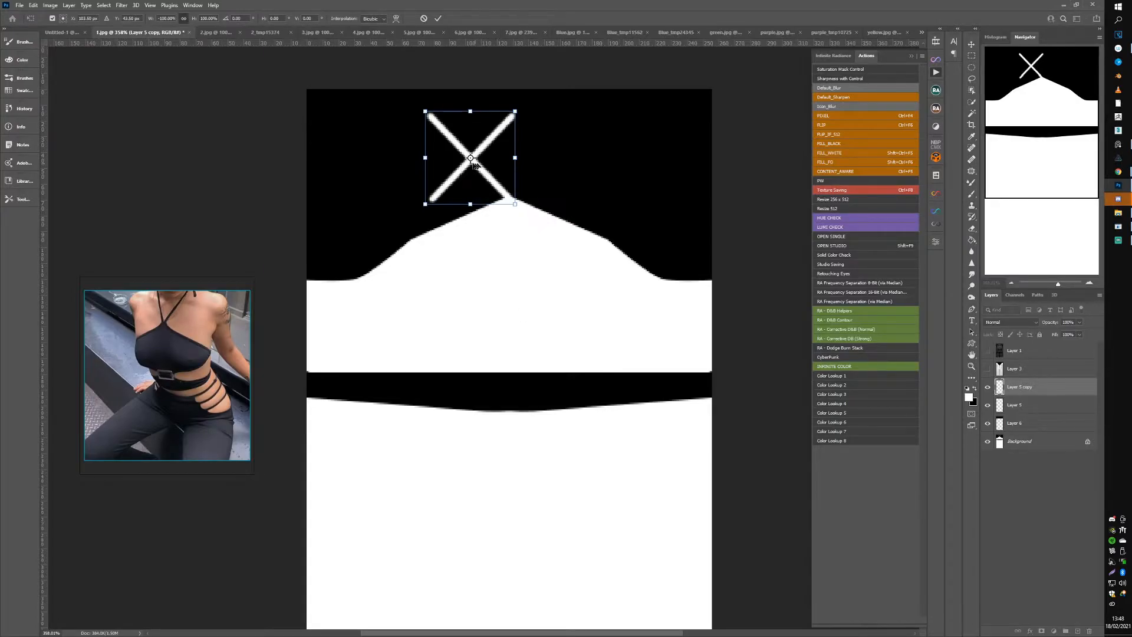
pyautogui.moveTo(473, 169); pyautogui.dragTo(544, 164)
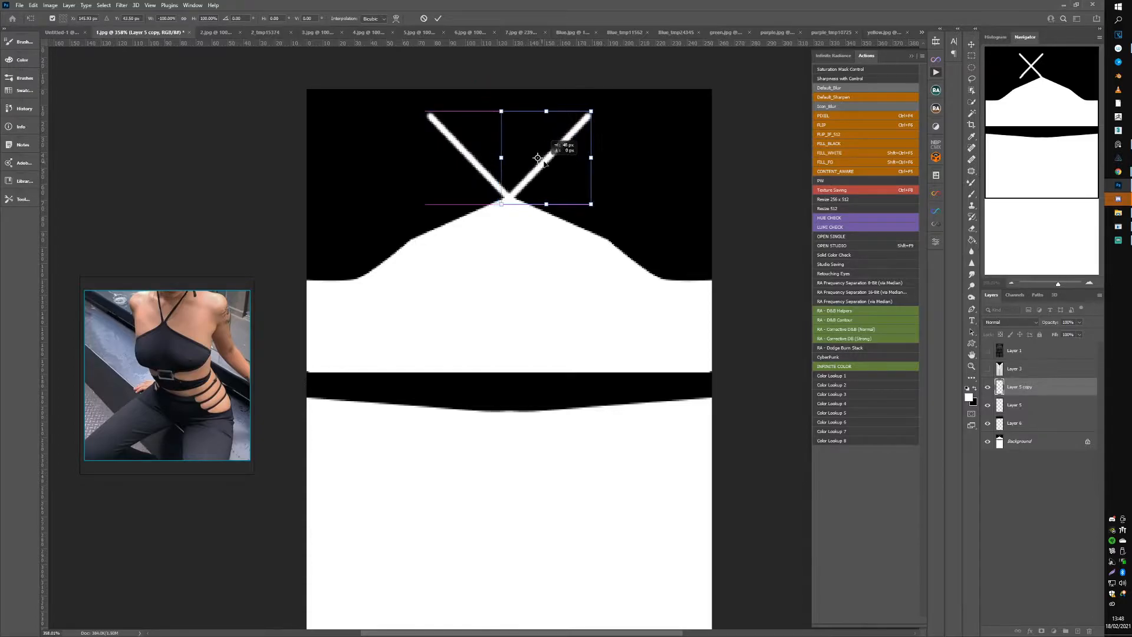
pyautogui.press('Return')
pyautogui.press('m')
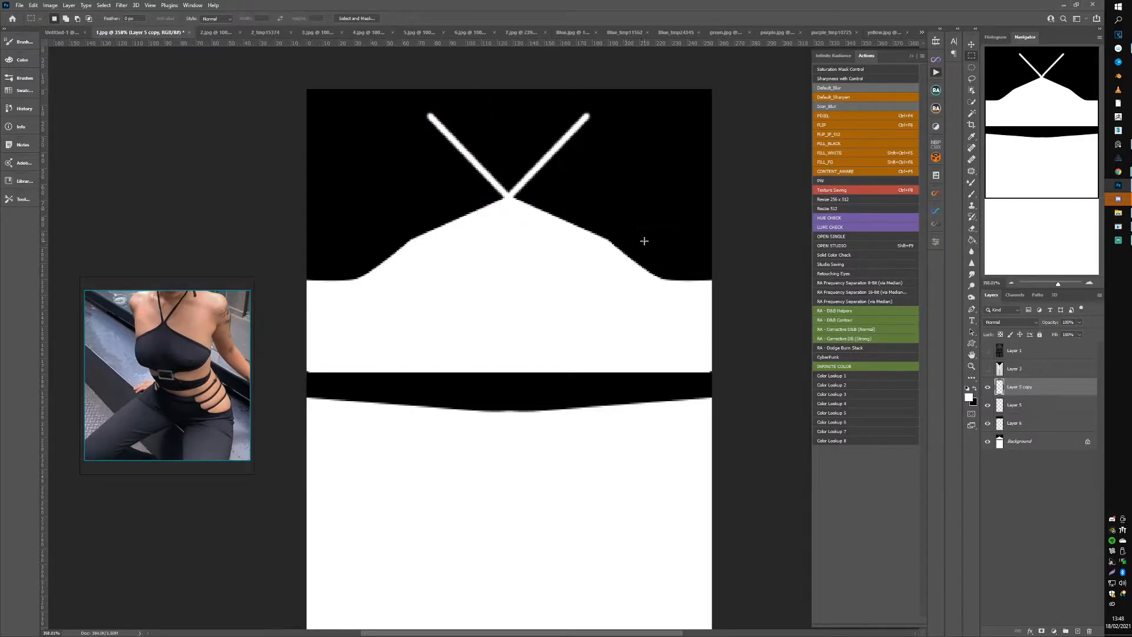
# Step: Switch to the IMVU editor, apply the changes, and inspect the redrawn halter straps on the avatar
pyautogui.click(1118, 227)
pyautogui.click(980, 49)
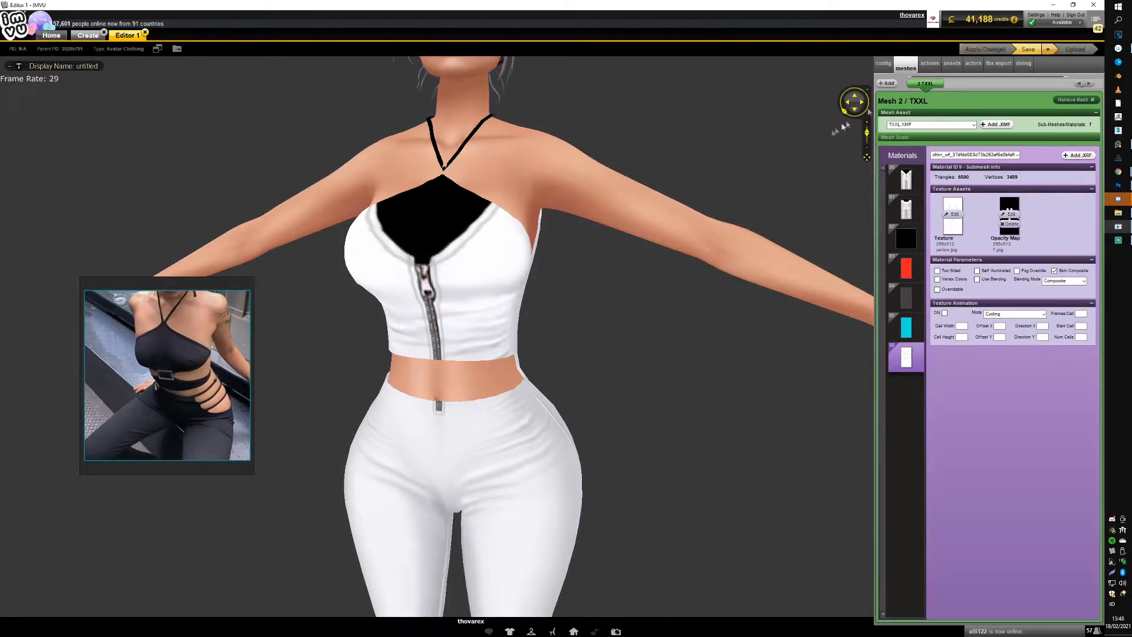
pyautogui.scroll(3, 662, 208)
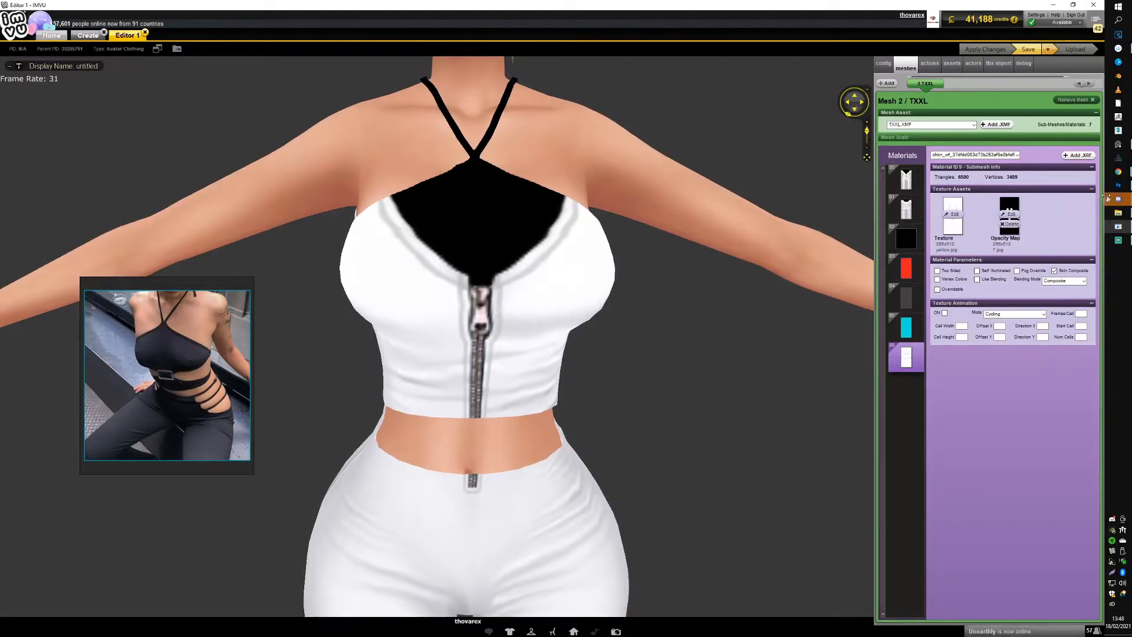
# Step: Return to Photoshop and fill a white curved Pen shape on a new layer, smoothing the left junction of strap and neckline
pyautogui.hotkey('alt', 'Tab')
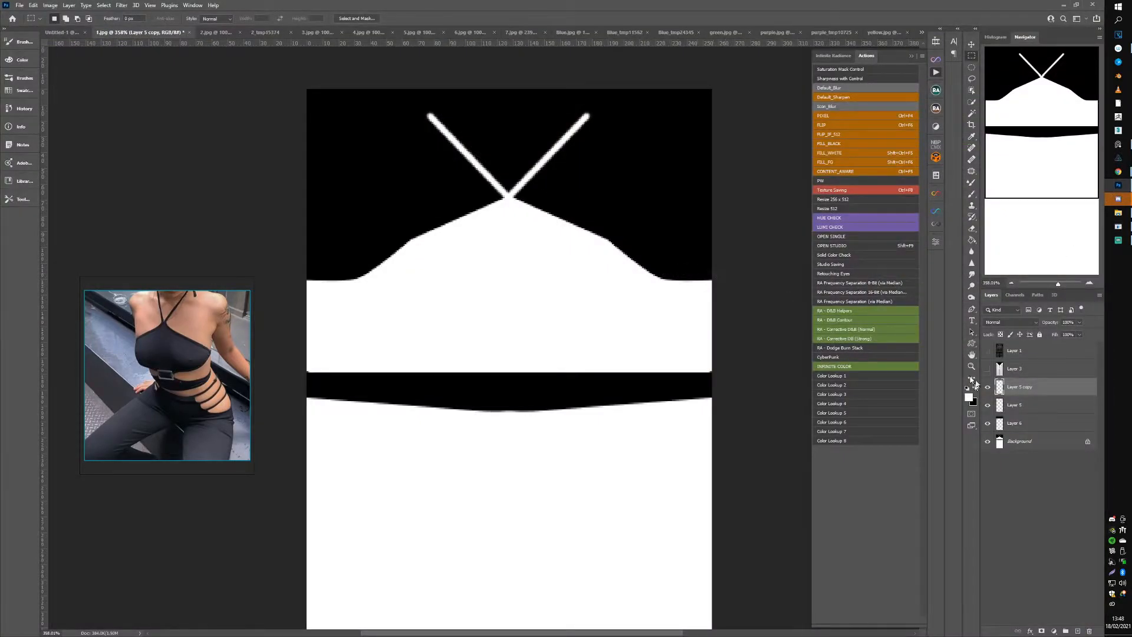
pyautogui.click(972, 309)
pyautogui.moveTo(485, 225); pyautogui.dragTo(525, 164)
pyautogui.click(530, 150)
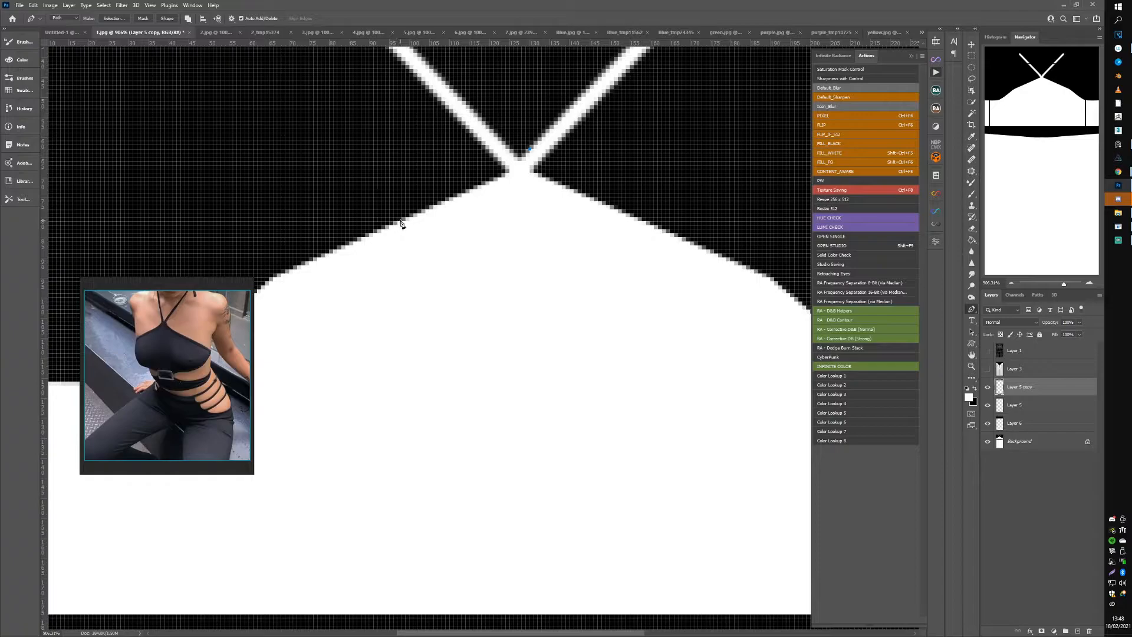
pyautogui.hotkey('ctrl', 'z')
pyautogui.click(498, 162)
pyautogui.moveTo(442, 203); pyautogui.dragTo(375, 229)
pyautogui.moveTo(437, 284); pyautogui.dragTo(489, 280)
pyautogui.hotkey('ctrl', 'shift', 'alt', 'n')
pyautogui.hotkey('ctrl', 'Return')
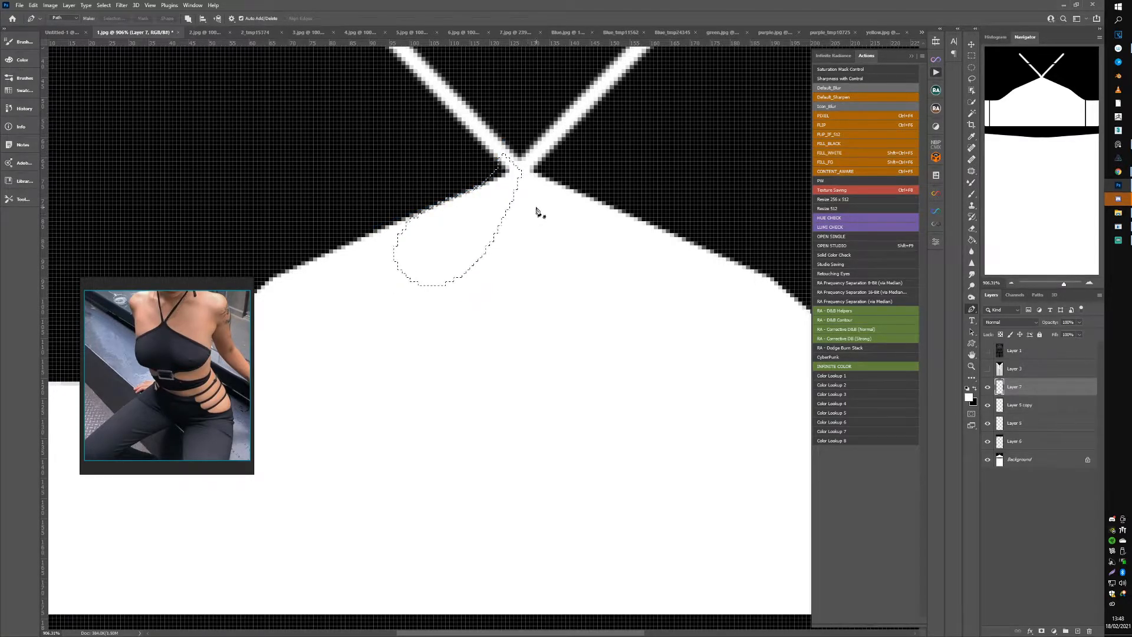
pyautogui.hotkey('alt', 'BackSpace')
pyautogui.hotkey('ctrl', 'd')
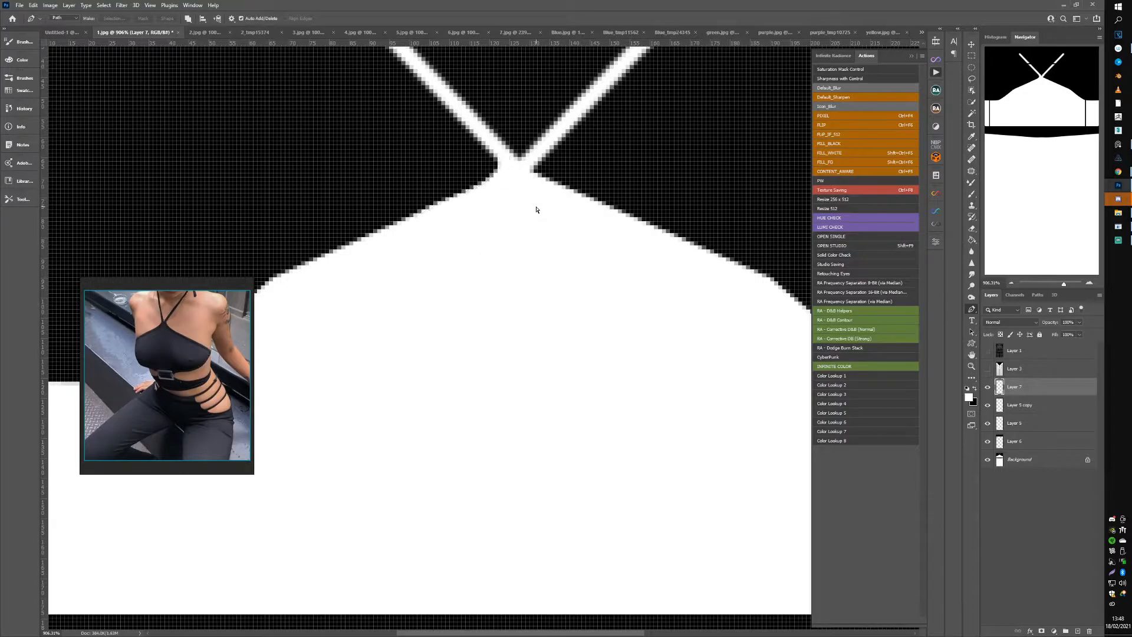
# Step: Duplicate the white junction shape, mirror it onto the right side of the neckline peak, and merge the copy down
pyautogui.moveTo(483, 302); pyautogui.dragTo(458, 326)
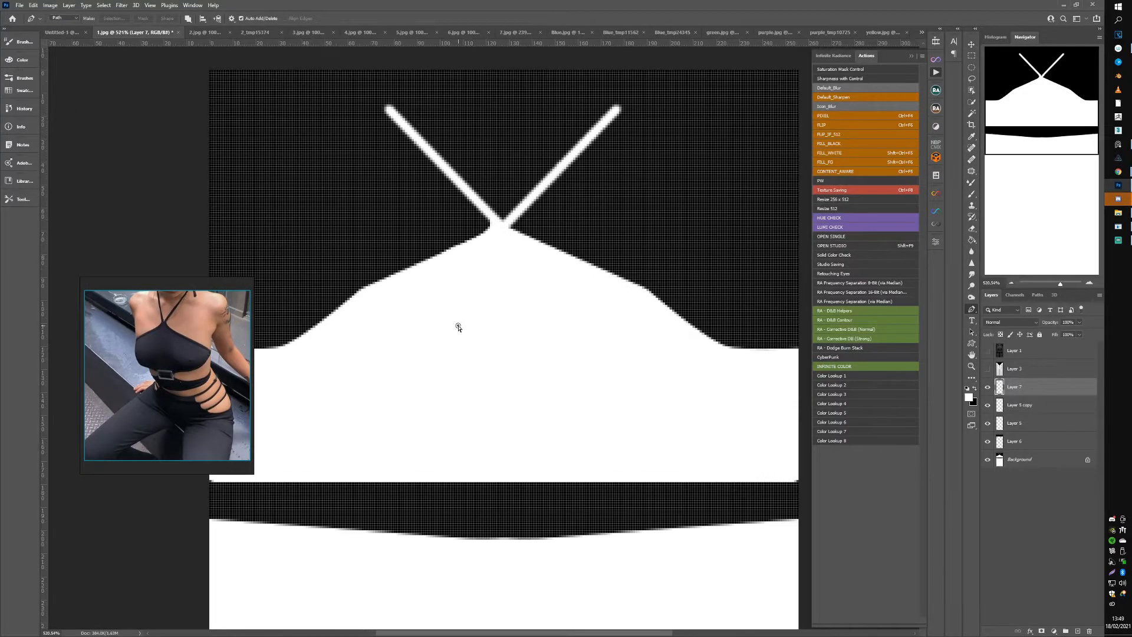
pyautogui.hotkey('ctrl', 'j')
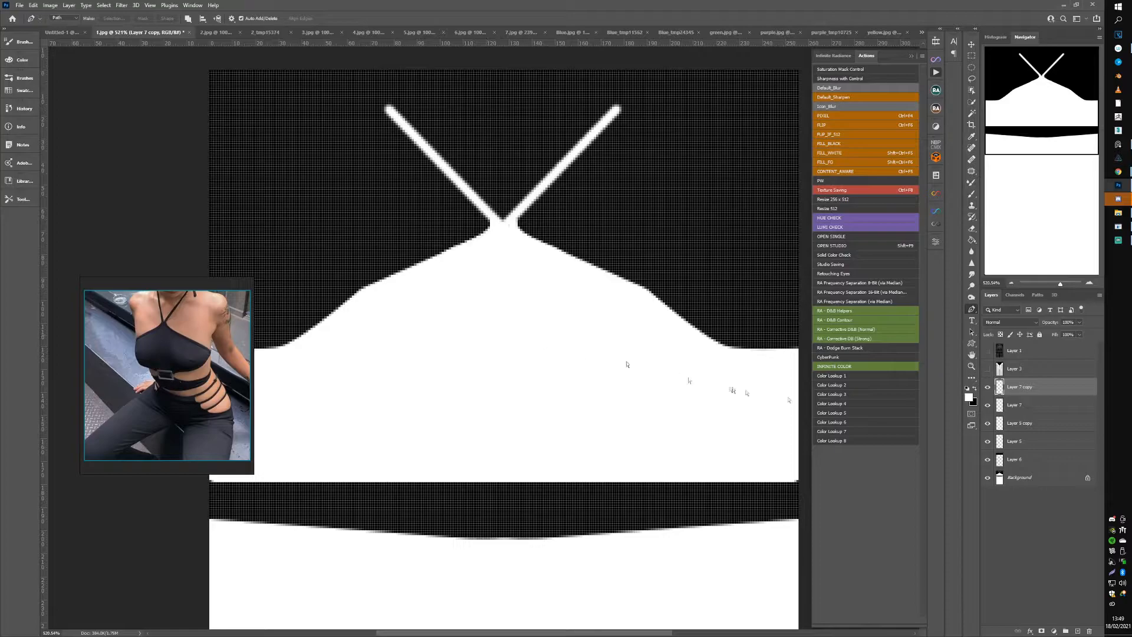
pyautogui.hotkey('ctrl', 'z')
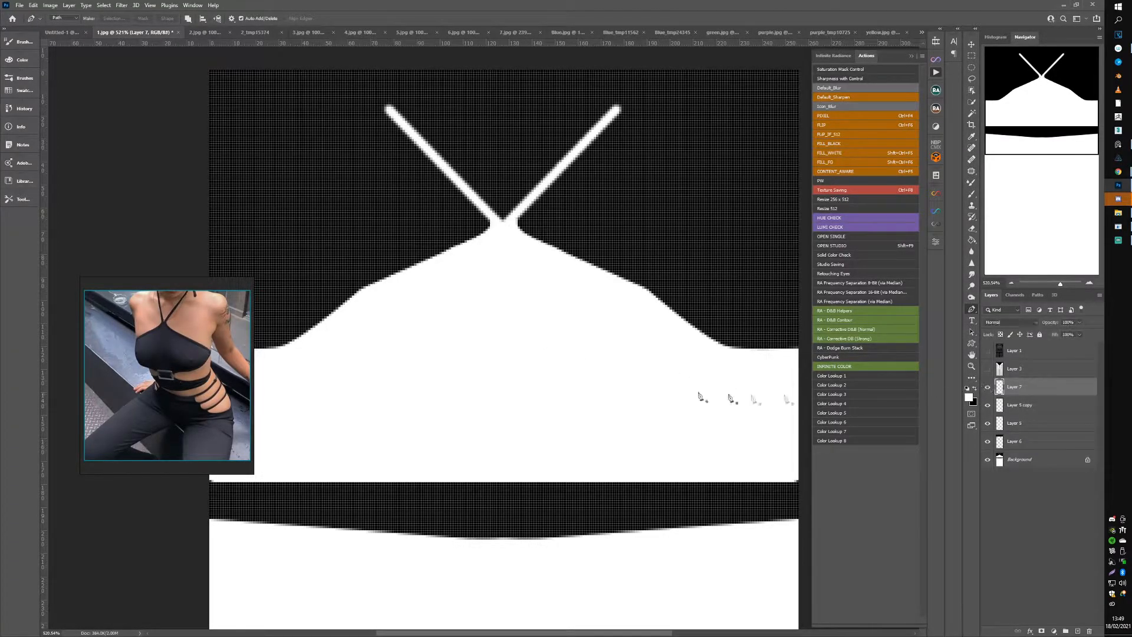
# Step: Switch to the IMVU editor, apply the changes, and examine the smoothed strap junction on the avatar from several angles and distances
pyautogui.click(1119, 227)
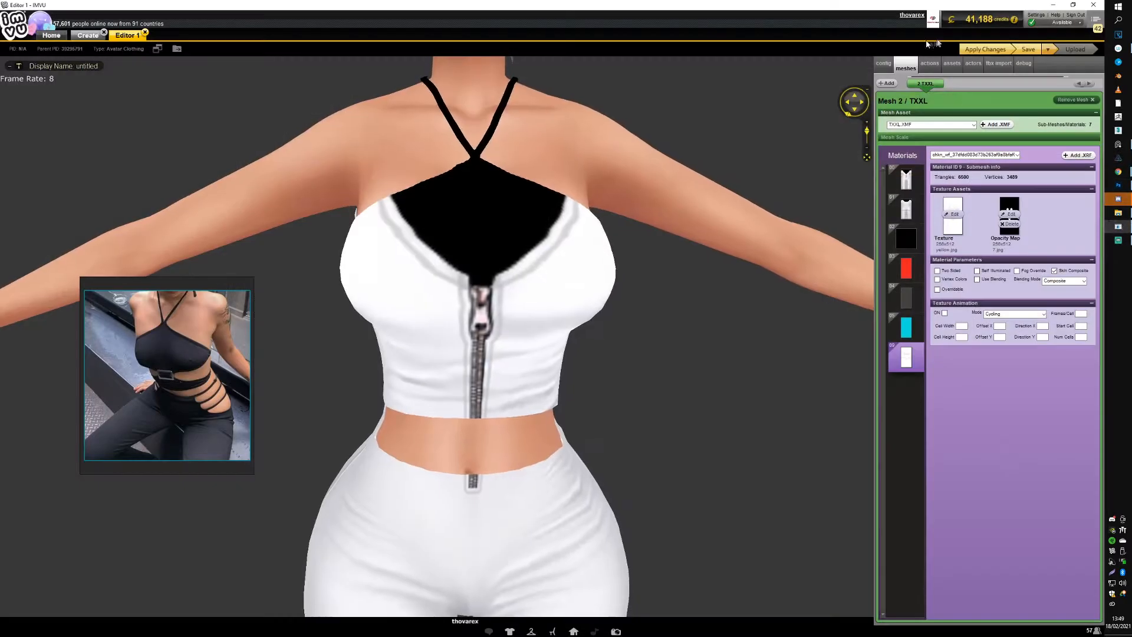
pyautogui.click(962, 49)
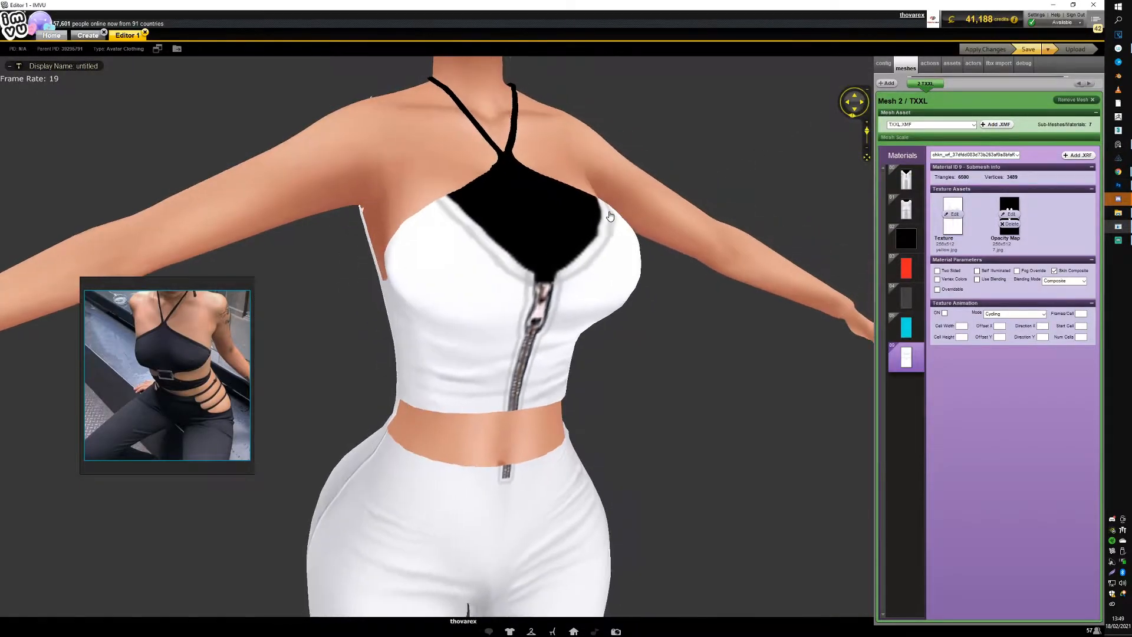
pyautogui.scroll(5, 606, 232)
pyautogui.scroll(-4, 600, 237)
pyautogui.moveTo(599, 238); pyautogui.dragTo(664, 341)
pyautogui.scroll(2, 597, 232)
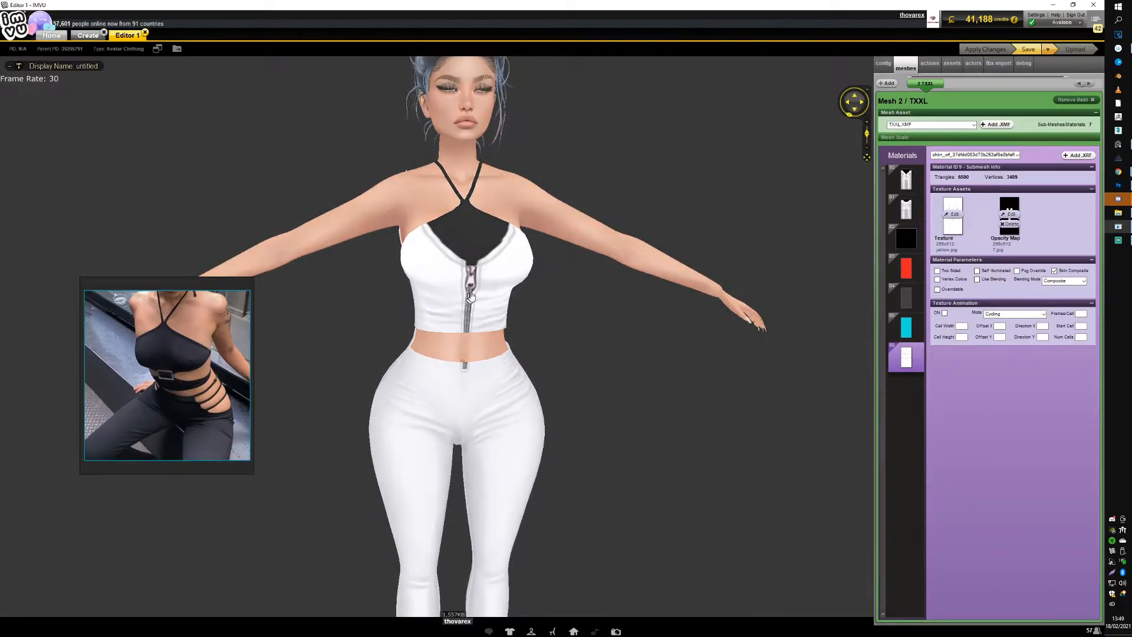
# Step: Switch to Photoshop and close the temporary textures Blue_tmp11562 and Blue_tmp24345, discarding their unsaved changes
pyautogui.scroll(-4, 462, 305)
pyautogui.scroll(4, 461, 305)
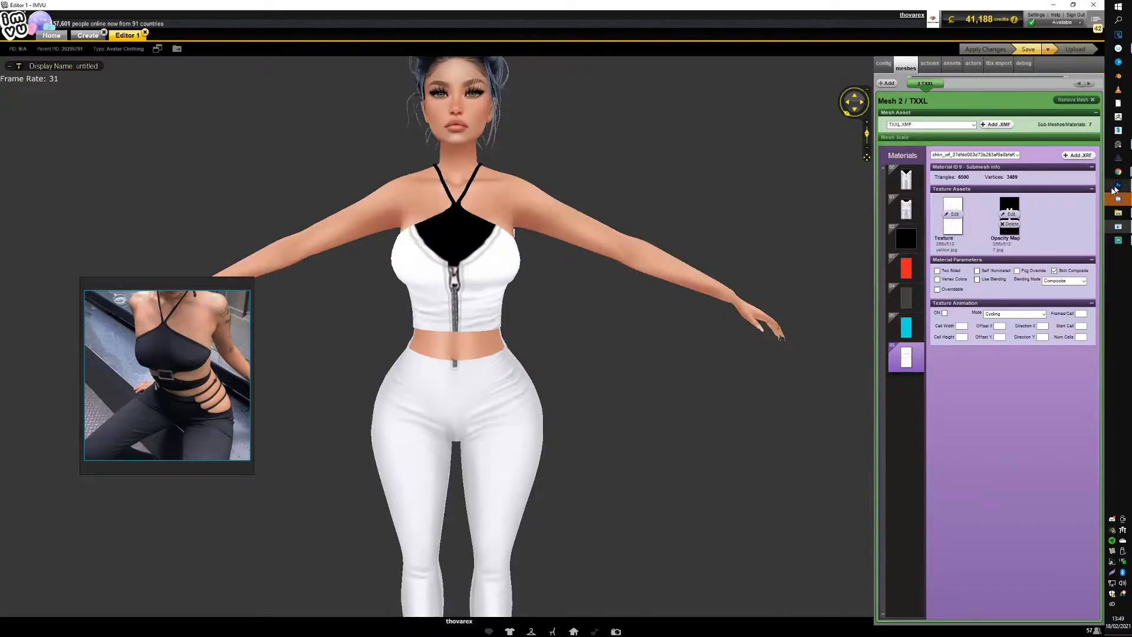
pyautogui.moveTo(1119, 186)
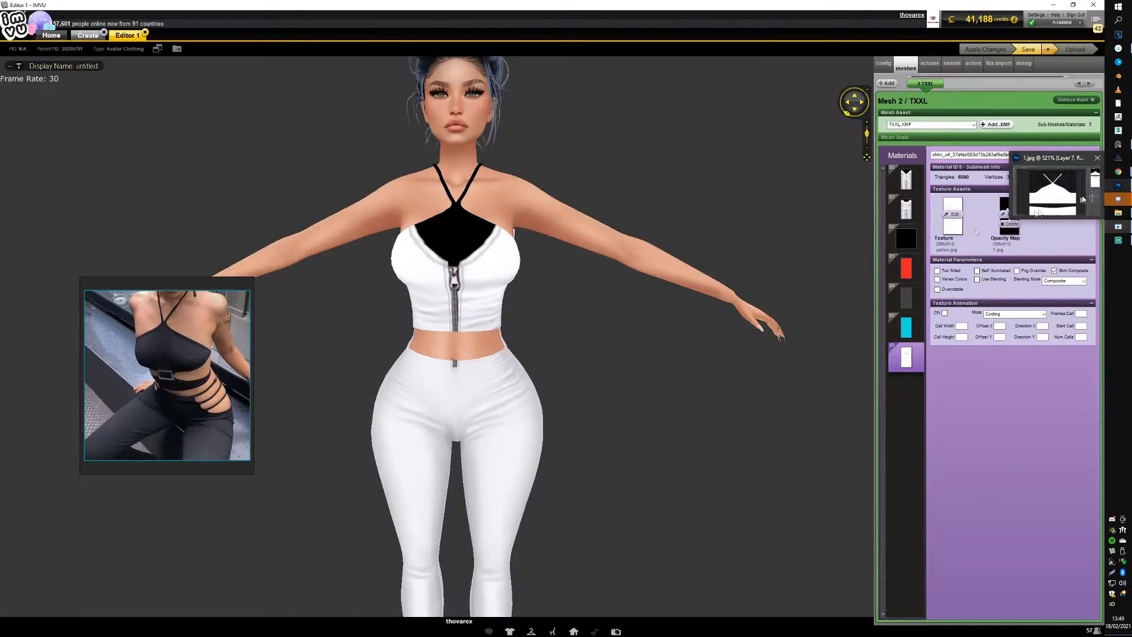
pyautogui.click(1119, 186)
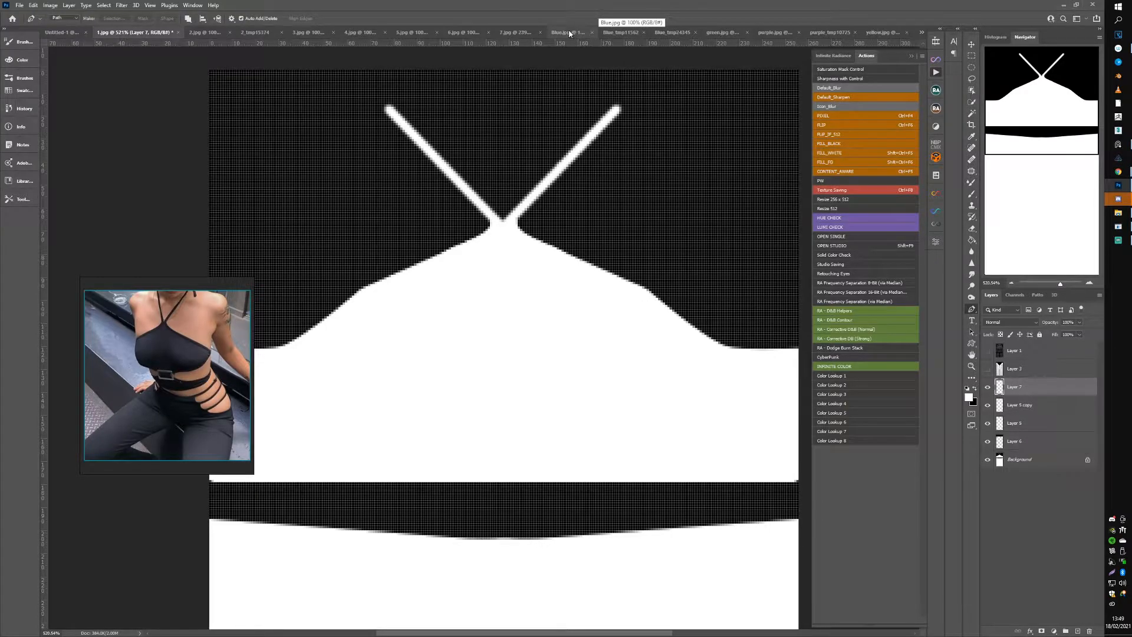
pyautogui.click(636, 35)
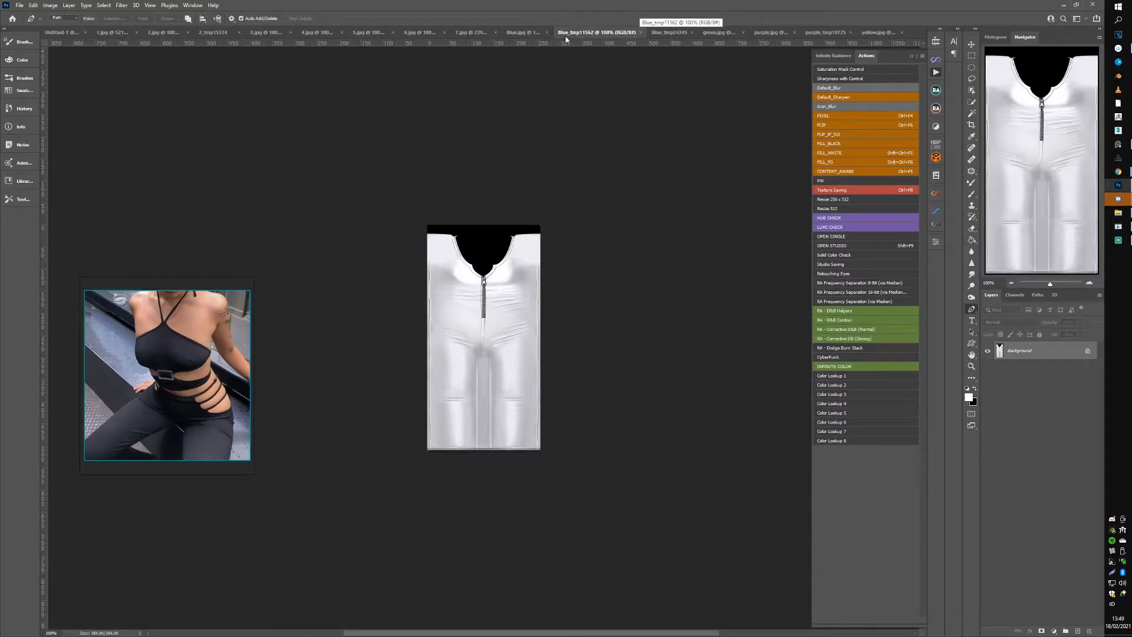
pyautogui.click(640, 33)
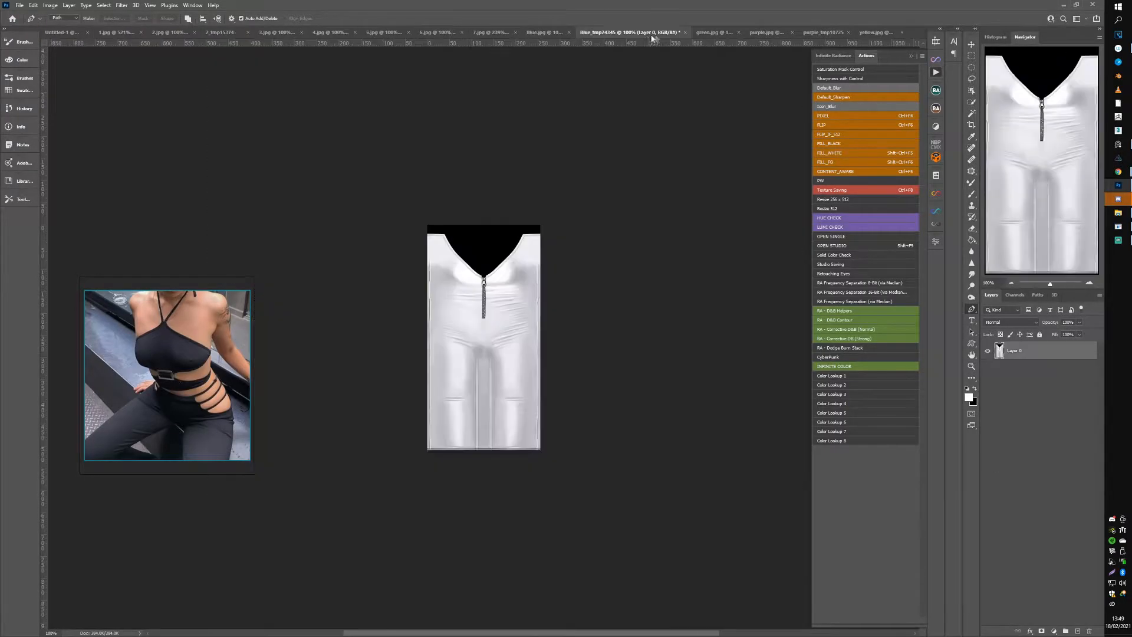
pyautogui.click(685, 33)
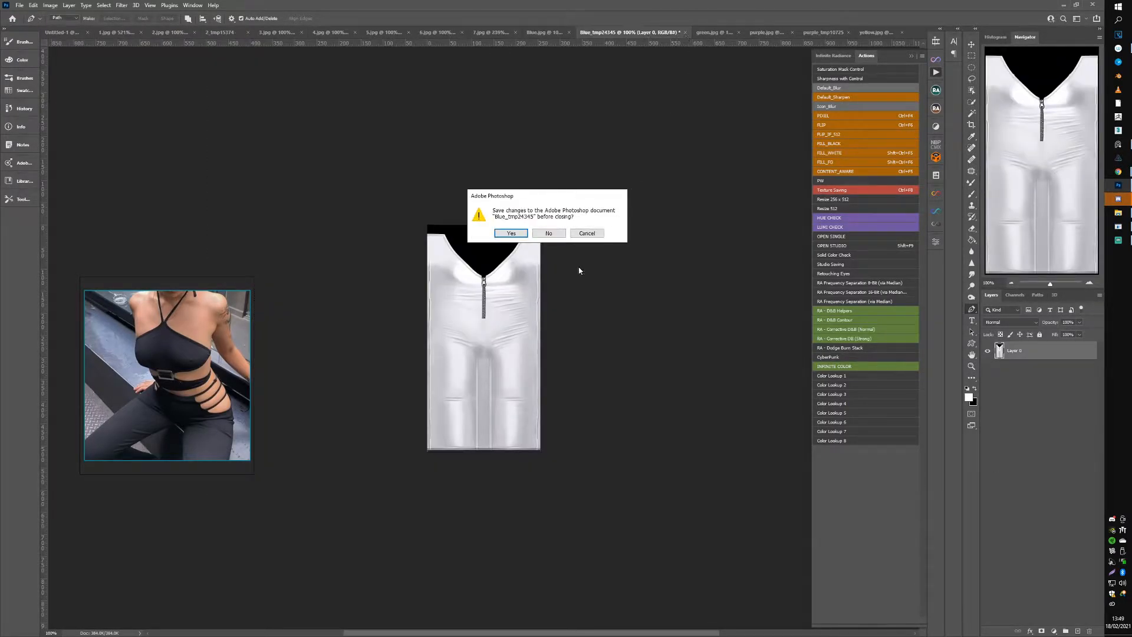
pyautogui.click(549, 234)
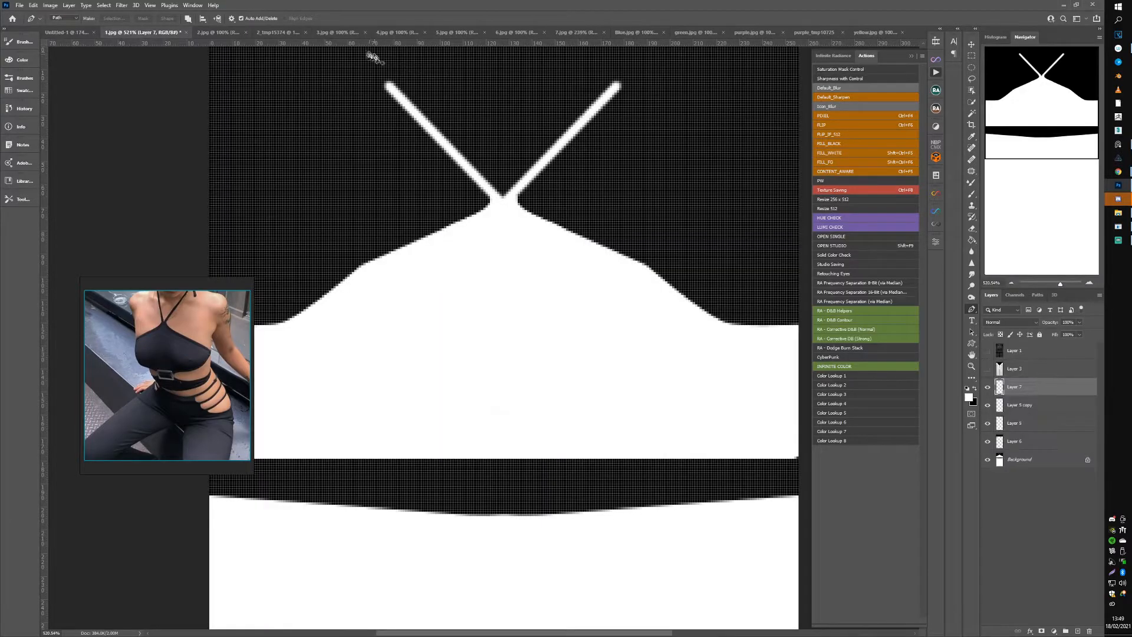
# Step: Close the unneeded documents 2_tmp15374, 4.jpg, 5.jpg, 3.jpg and 6.jpg
pyautogui.click(283, 32)
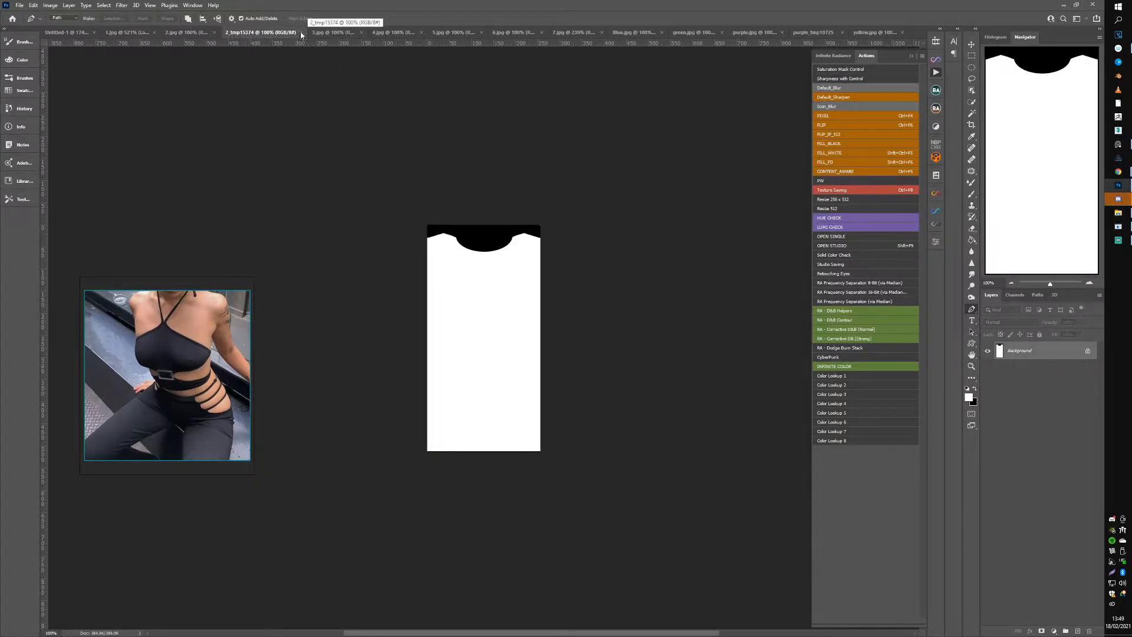
pyautogui.click(302, 33)
pyautogui.click(353, 34)
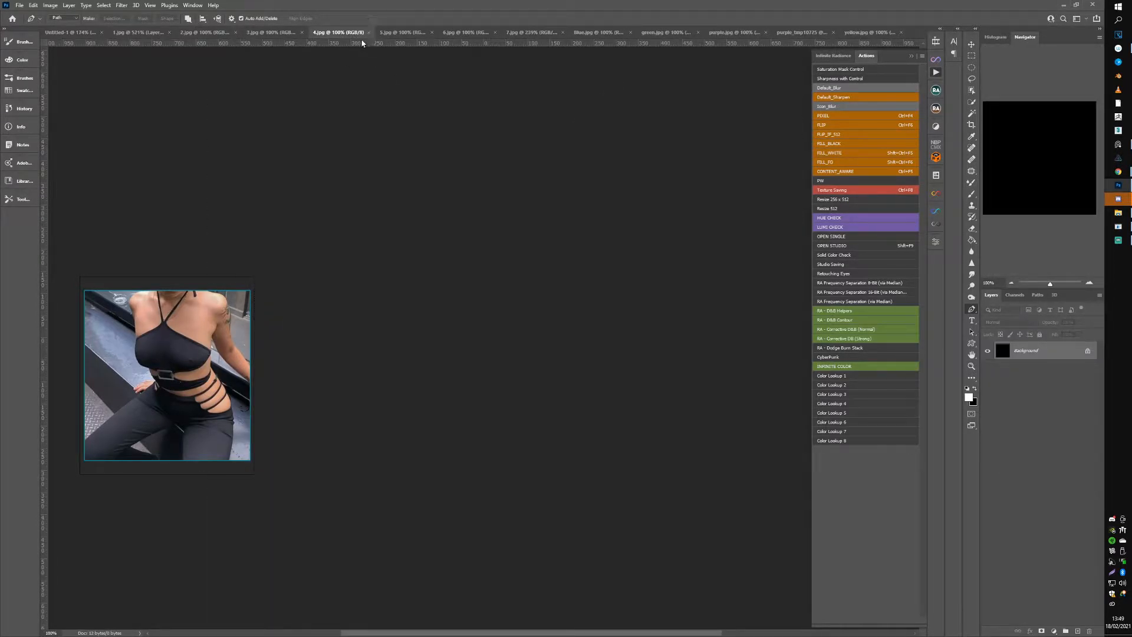
pyautogui.click(369, 33)
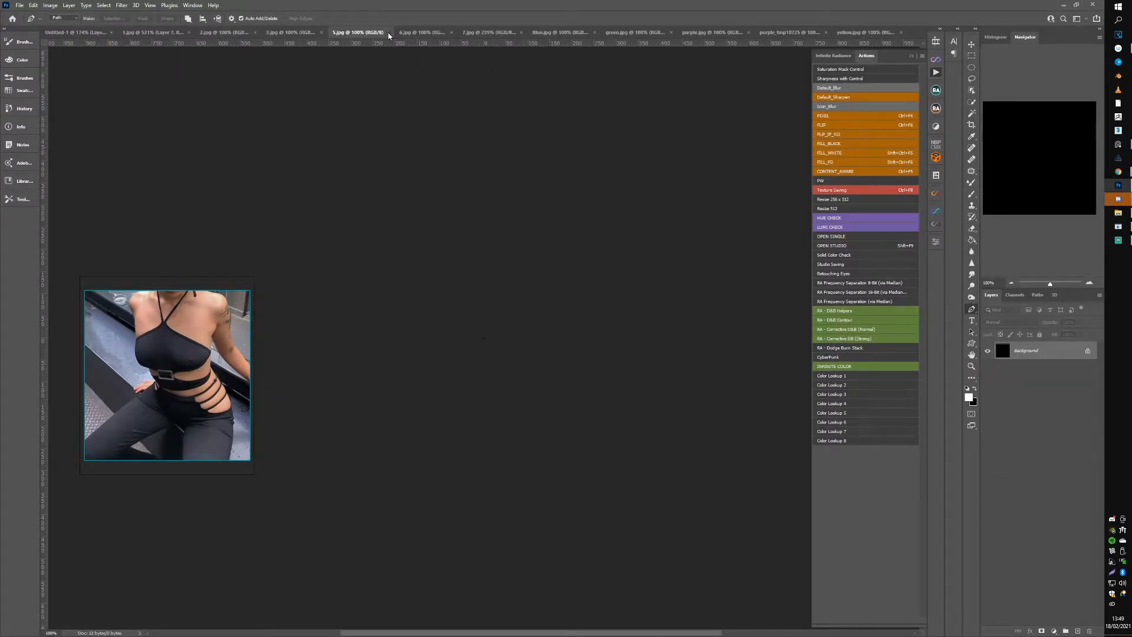
pyautogui.click(388, 33)
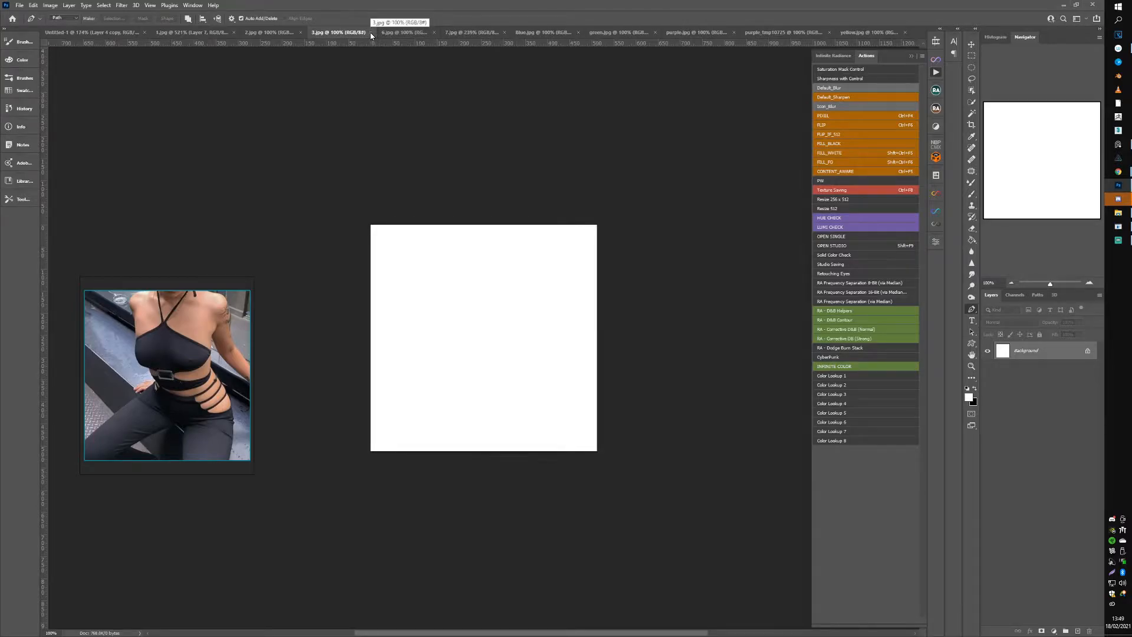
pyautogui.click(371, 33)
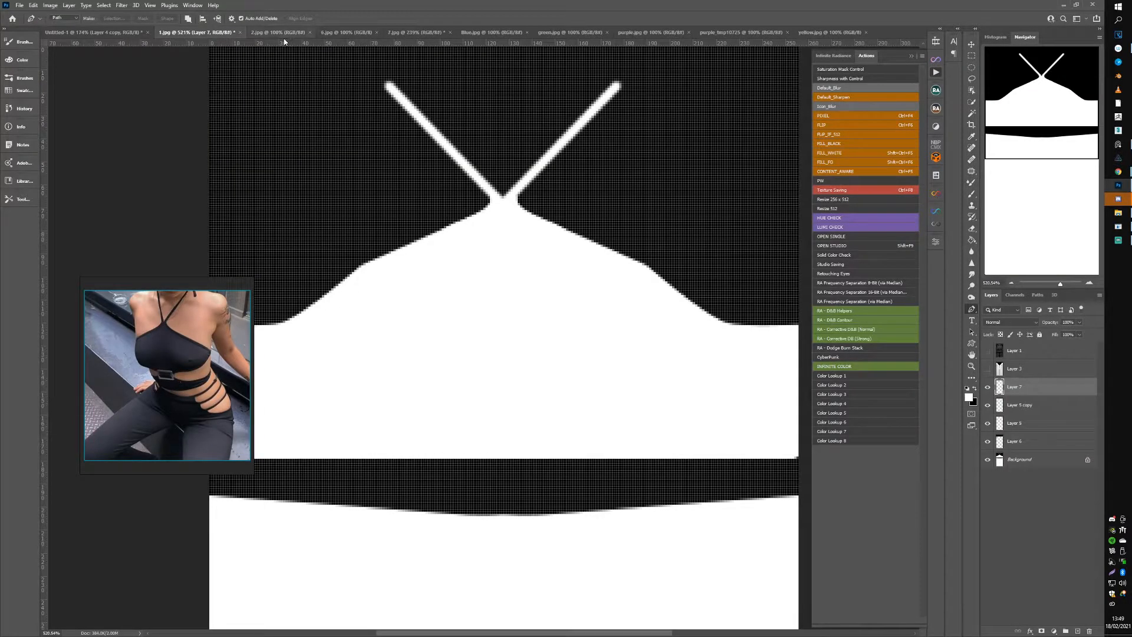
pyautogui.click(284, 33)
pyautogui.click(340, 31)
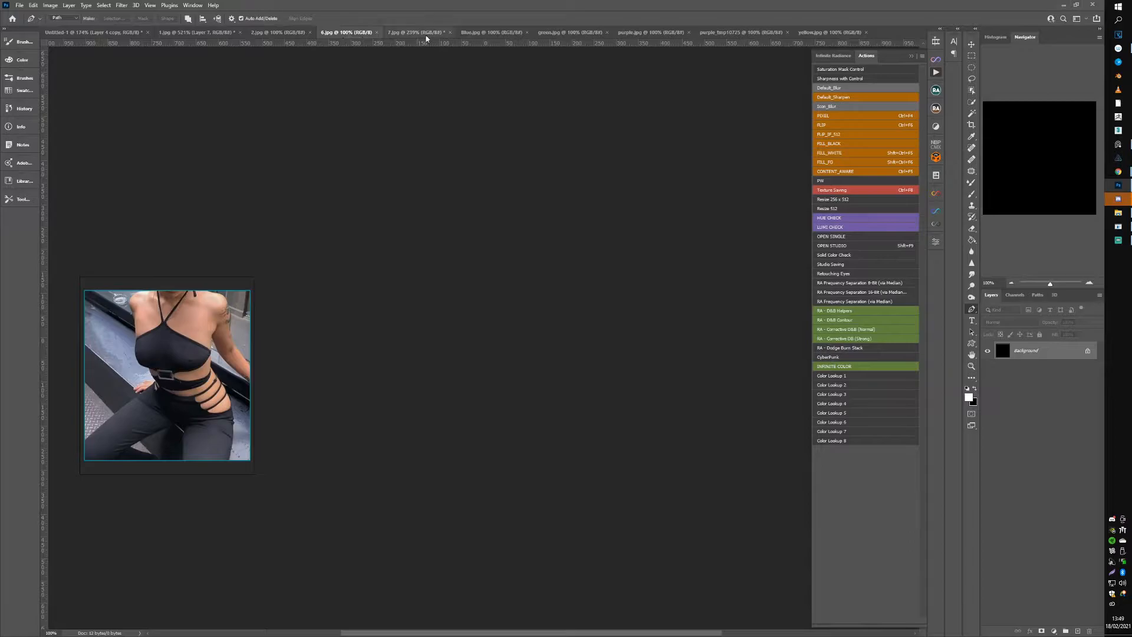
pyautogui.click(377, 33)
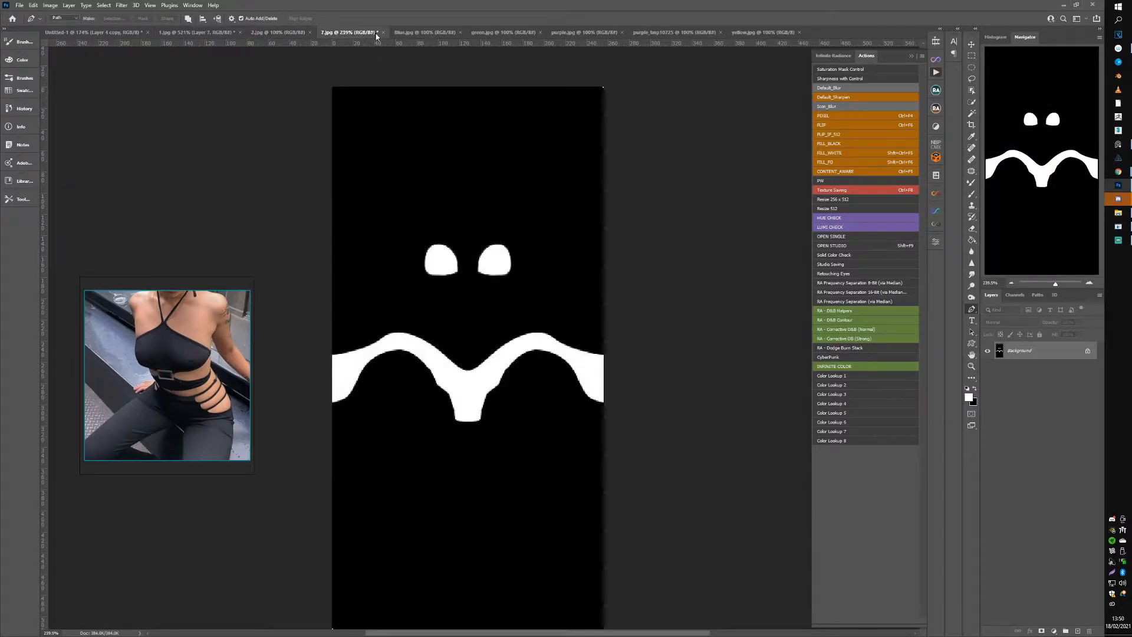
# Step: In Blue.jpg, use the Smudge tool to pull the white fabric upward over the black V-shaped neckline above the zipper
pyautogui.click(417, 33)
pyautogui.moveTo(501, 296); pyautogui.dragTo(525, 271)
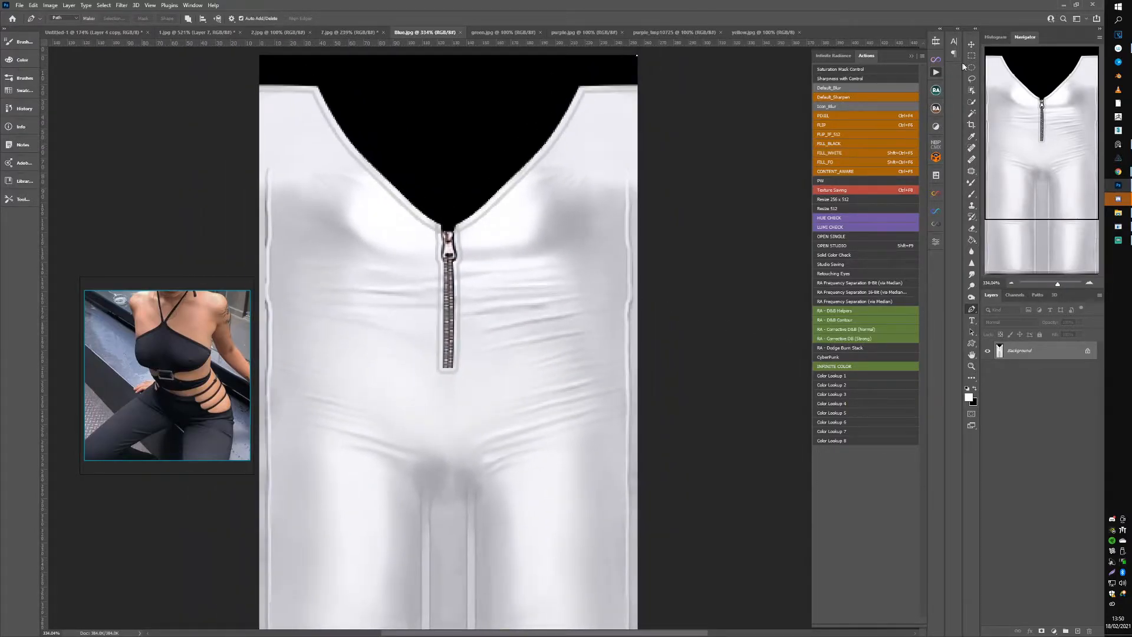
pyautogui.click(972, 274)
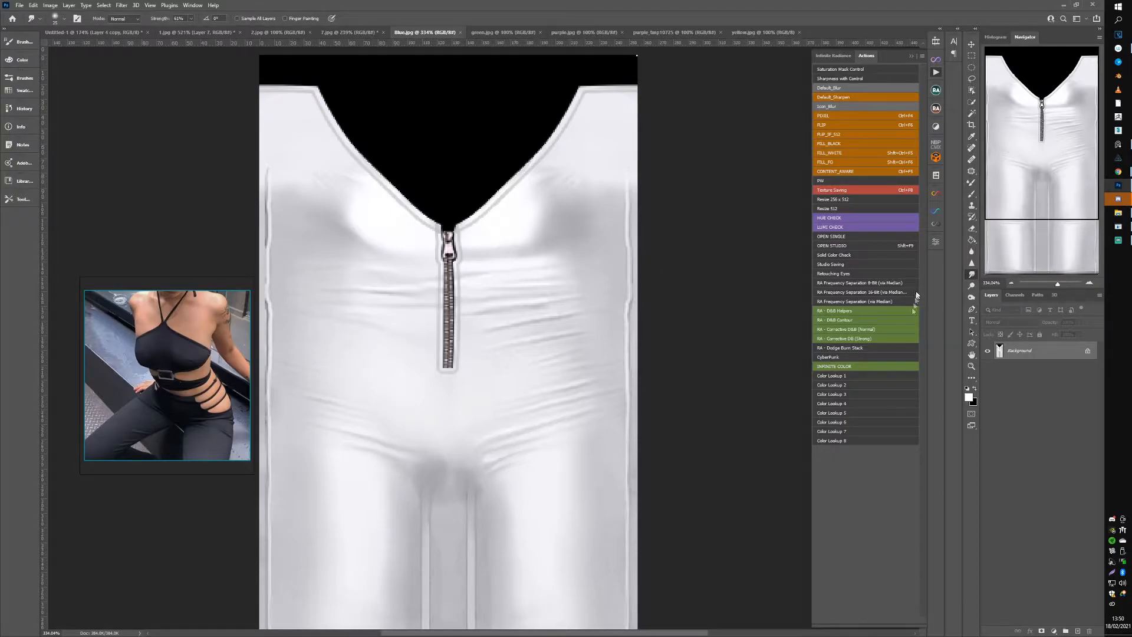
pyautogui.press('[')
pyautogui.moveTo(462, 214)
pyautogui.mouseDown()
pyautogui.moveTo(450, 177)
pyautogui.moveTo(470, 210)
pyautogui.moveTo(460, 160)
pyautogui.moveTo(493, 187)
pyautogui.moveTo(487, 135)
pyautogui.moveTo(531, 165)
pyautogui.moveTo(474, 116)
pyautogui.moveTo(509, 151)
pyautogui.moveTo(498, 120)
pyautogui.moveTo(537, 158)
pyautogui.moveTo(531, 92)
pyautogui.moveTo(539, 126)
pyautogui.moveTo(545, 114)
pyautogui.moveTo(424, 221)
pyautogui.moveTo(443, 171)
pyautogui.moveTo(420, 145)
pyautogui.moveTo(419, 184)
pyautogui.moveTo(389, 183)
pyautogui.moveTo(376, 156)
pyautogui.moveTo(398, 170)
pyautogui.moveTo(383, 159)
pyautogui.moveTo(413, 149)
pyautogui.moveTo(399, 154)
pyautogui.moveTo(410, 183)
pyautogui.moveTo(449, 180)
pyautogui.moveTo(452, 77)
pyautogui.moveTo(451, 95)
pyautogui.moveTo(364, 139)
pyautogui.moveTo(387, 57)
pyautogui.moveTo(330, 115)
pyautogui.moveTo(367, 135)
pyautogui.moveTo(470, 118)
pyautogui.mouseUp()
pyautogui.scroll(2, 560, 123)
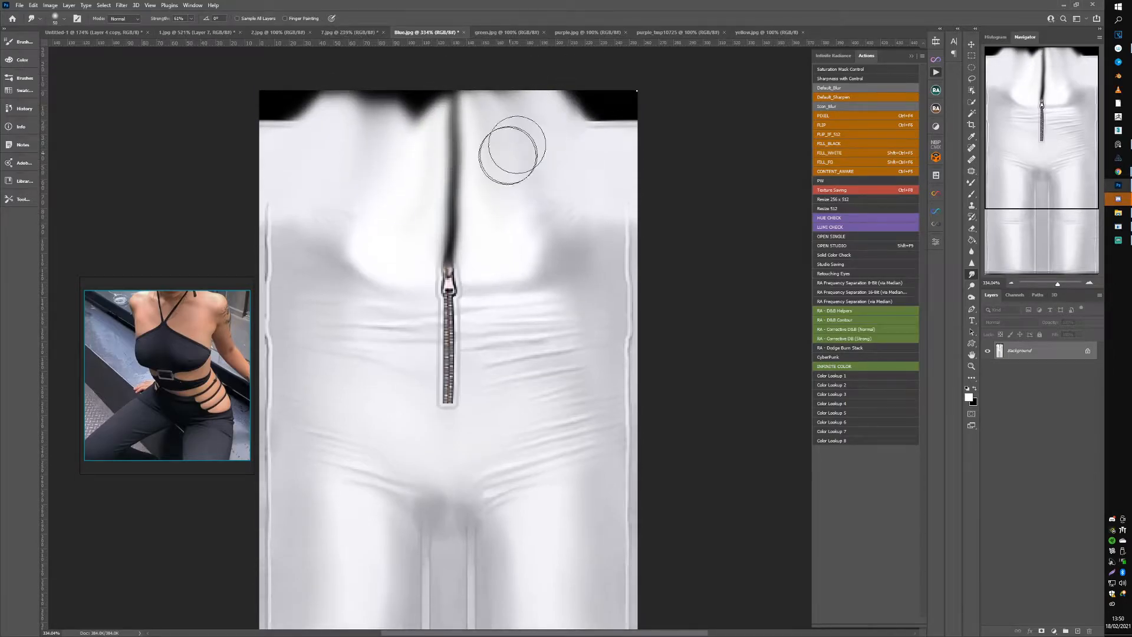
pyautogui.moveTo(441, 120)
pyautogui.mouseDown()
pyautogui.moveTo(427, 86)
pyautogui.moveTo(382, 123)
pyautogui.moveTo(333, 107)
pyautogui.moveTo(298, 120)
pyautogui.mouseUp()
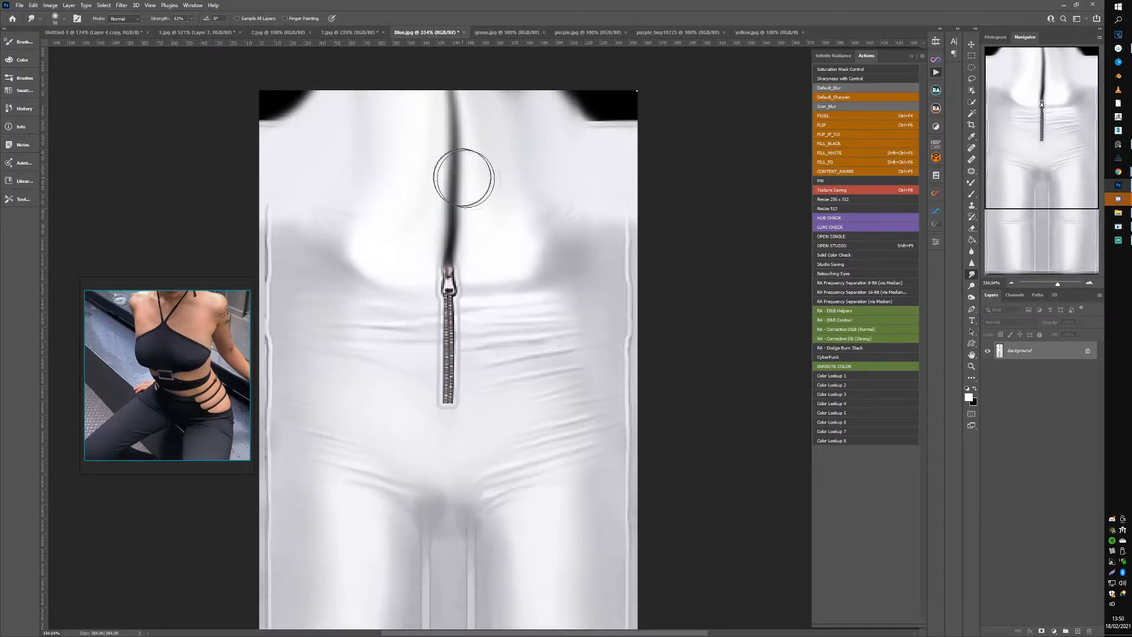
# Step: Make a narrow rectangular selection around the zipper and the dark smudged streak above it, up to the texture's upper edge
pyautogui.click(970, 58)
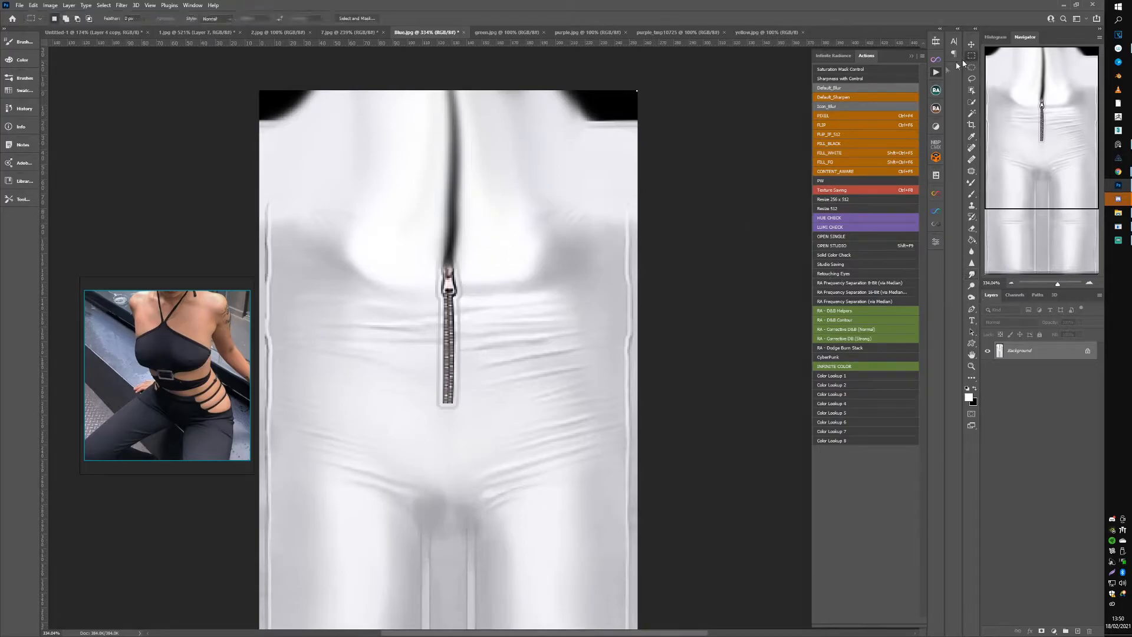
pyautogui.moveTo(433, 89); pyautogui.dragTo(465, 416)
pyautogui.scroll(2, 458, 424)
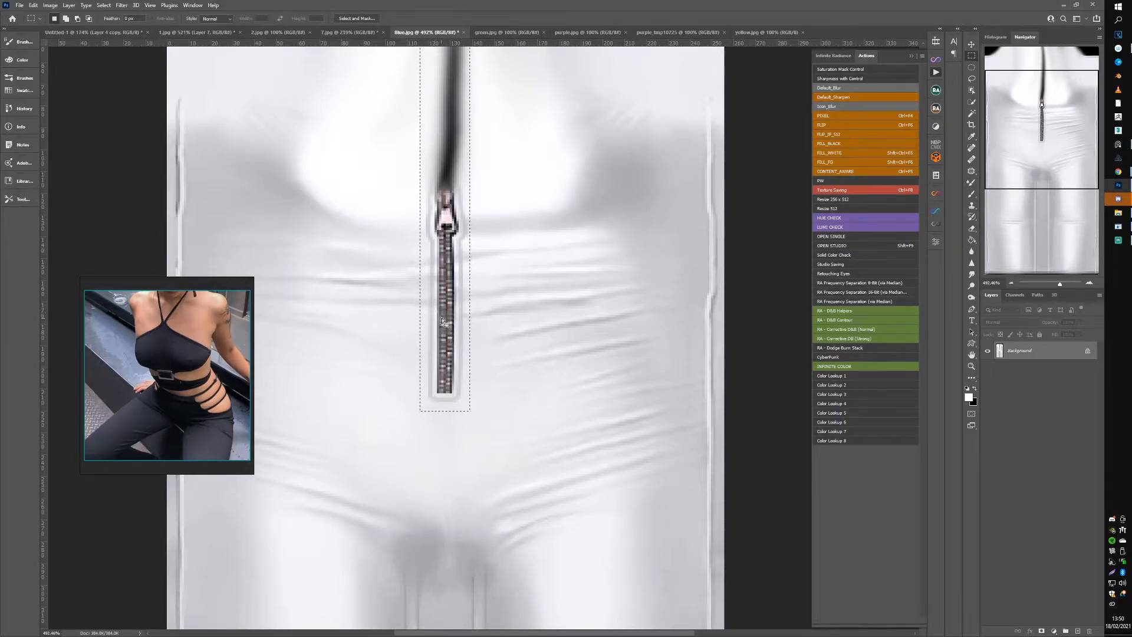
pyautogui.moveTo(449, 289); pyautogui.dragTo(453, 362)
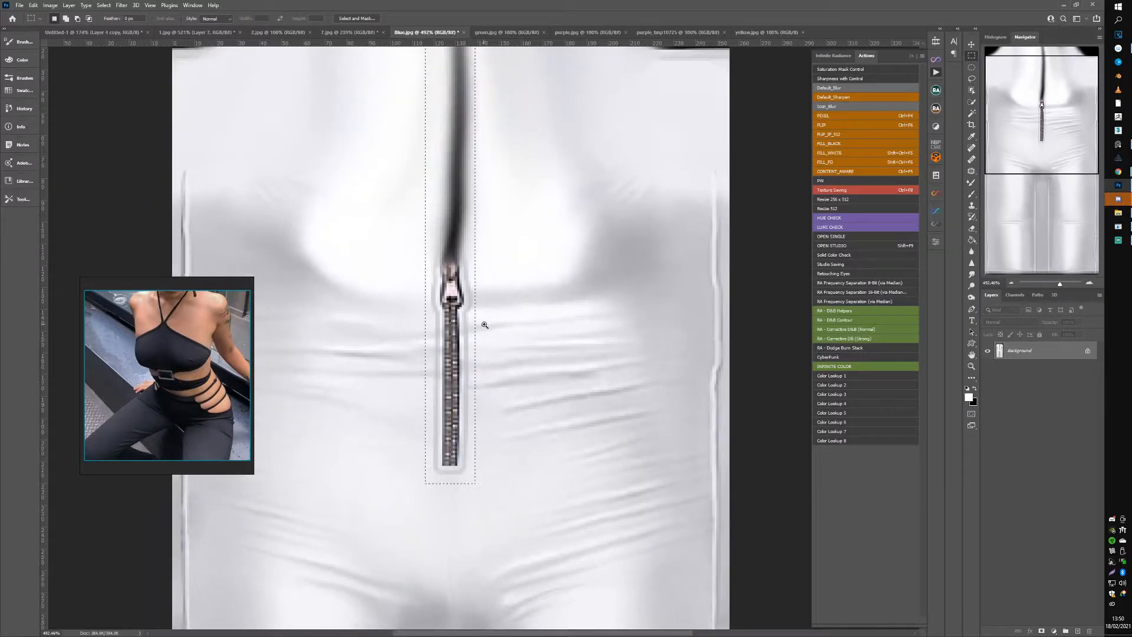
pyautogui.scroll(-2, 485, 324)
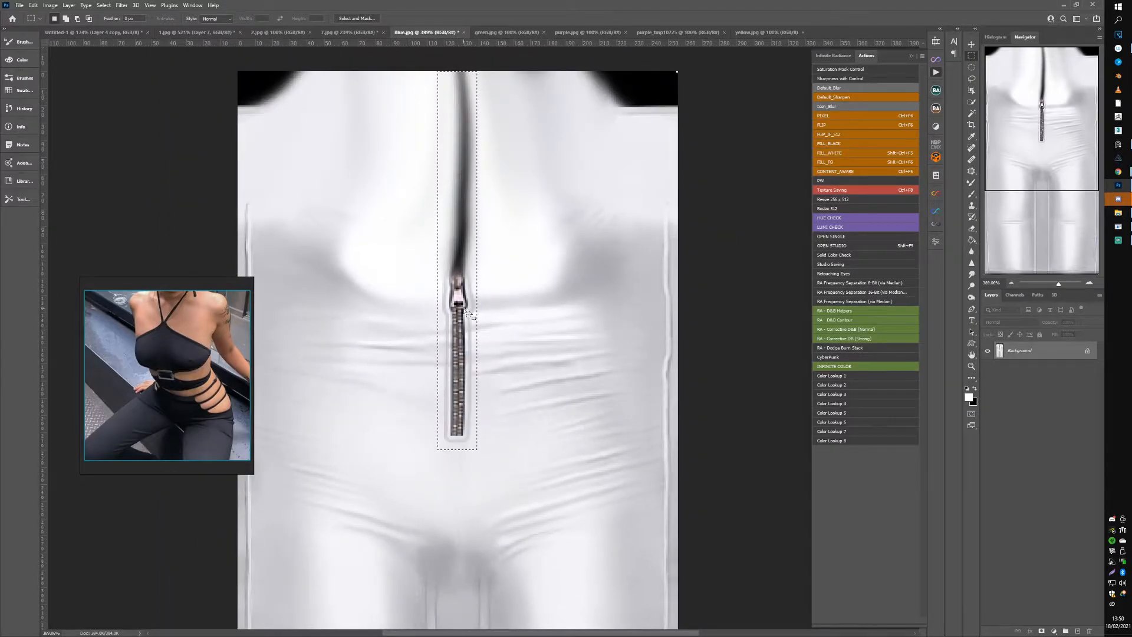
pyautogui.rightClick(464, 310)
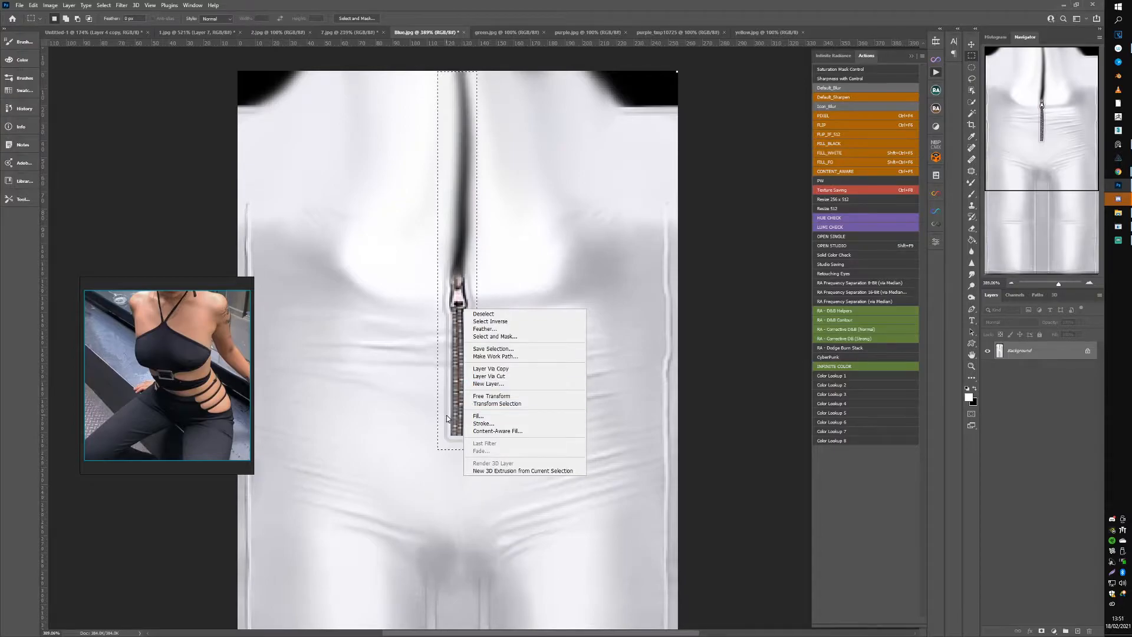
pyautogui.click(488, 431)
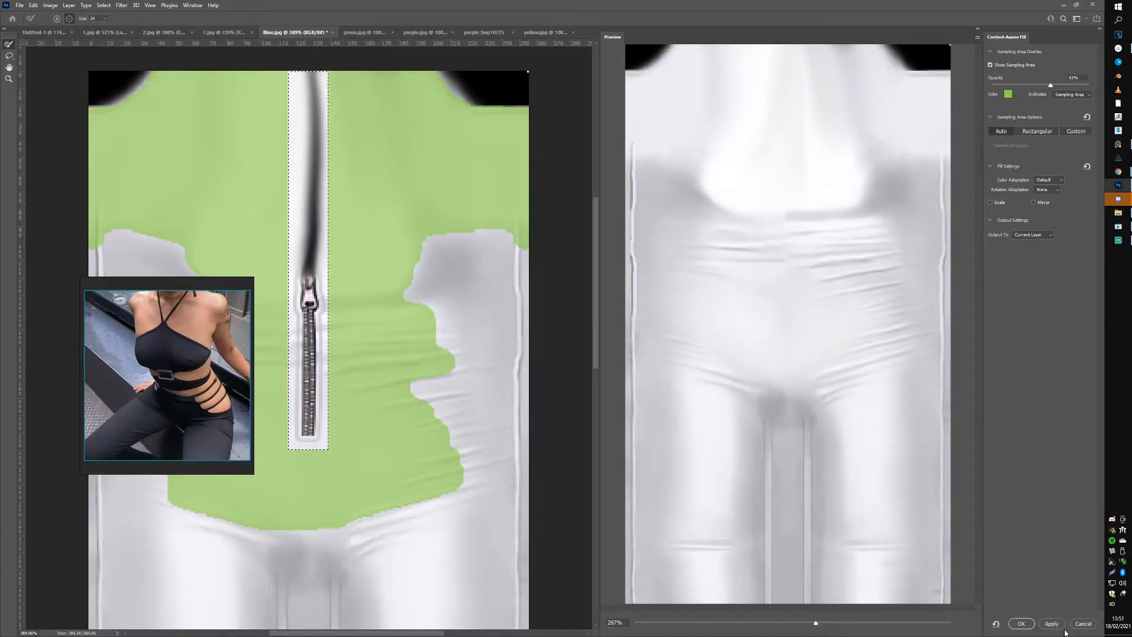
pyautogui.click(1084, 625)
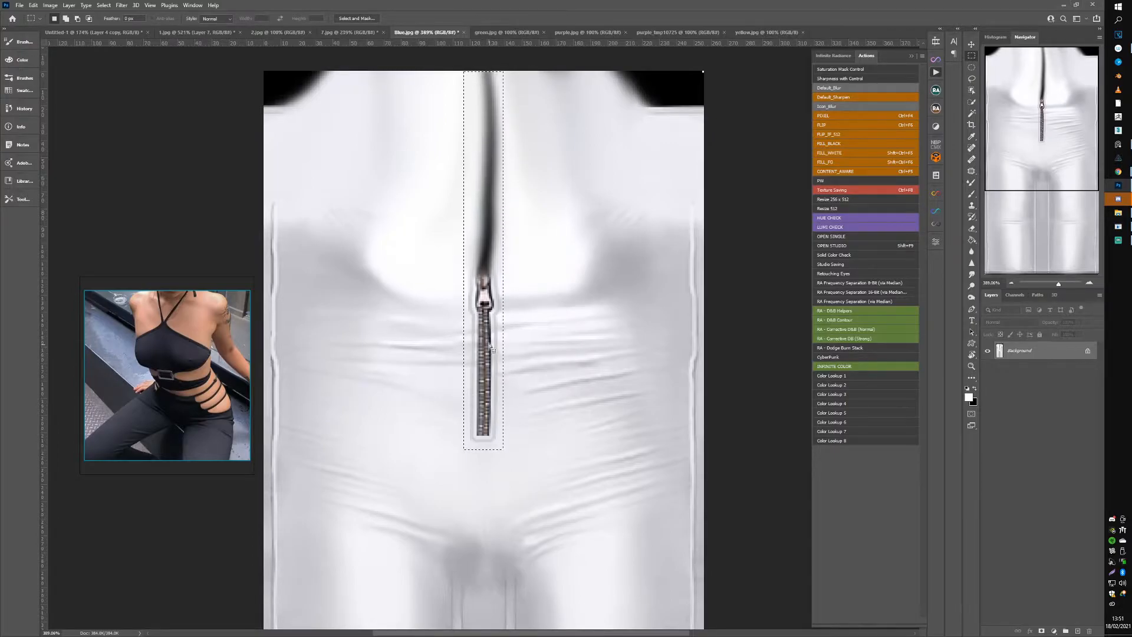
# Step: Remove the selected zipper and dark streak using Fill with Content-Aware contents, and deselect the area
pyautogui.rightClick(487, 316)
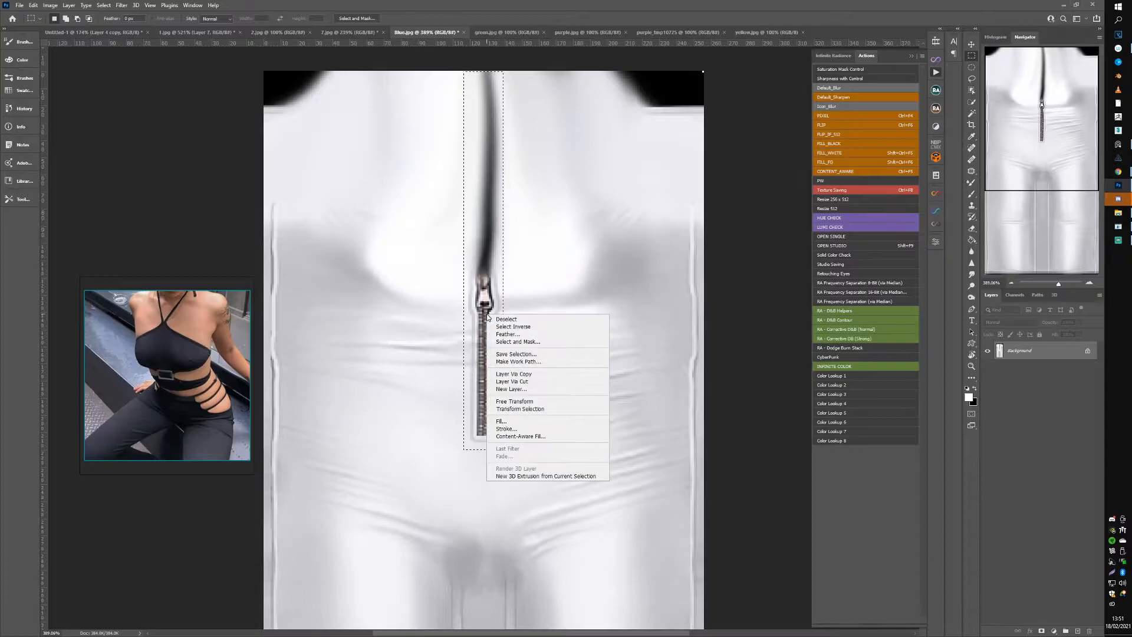
pyautogui.rightClick(483, 298)
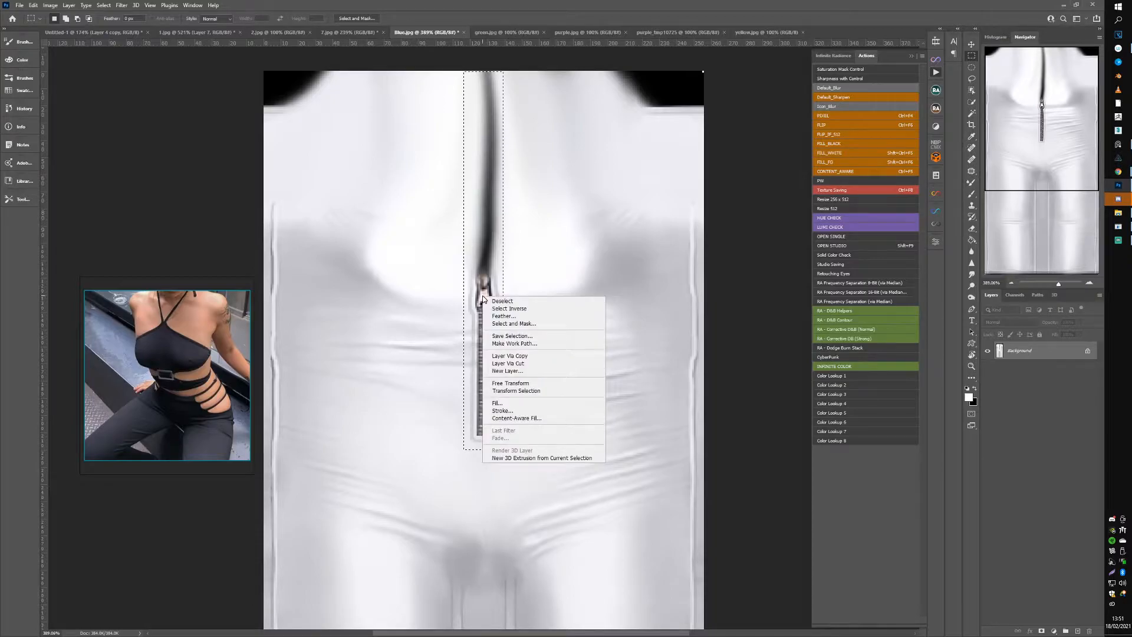
pyautogui.click(502, 407)
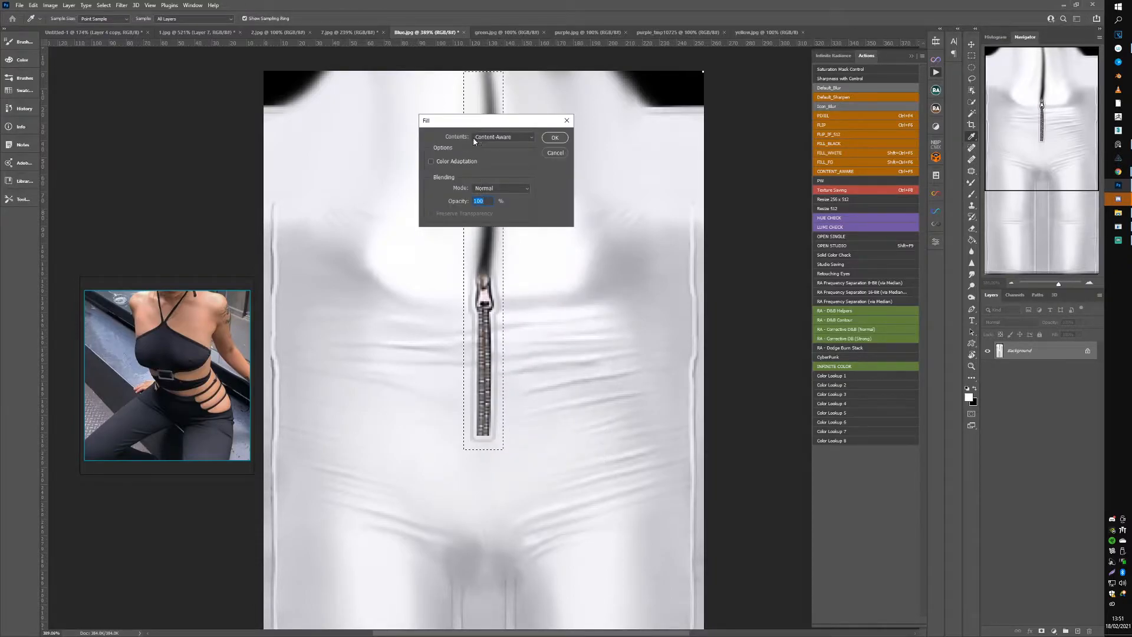
pyautogui.click(499, 140)
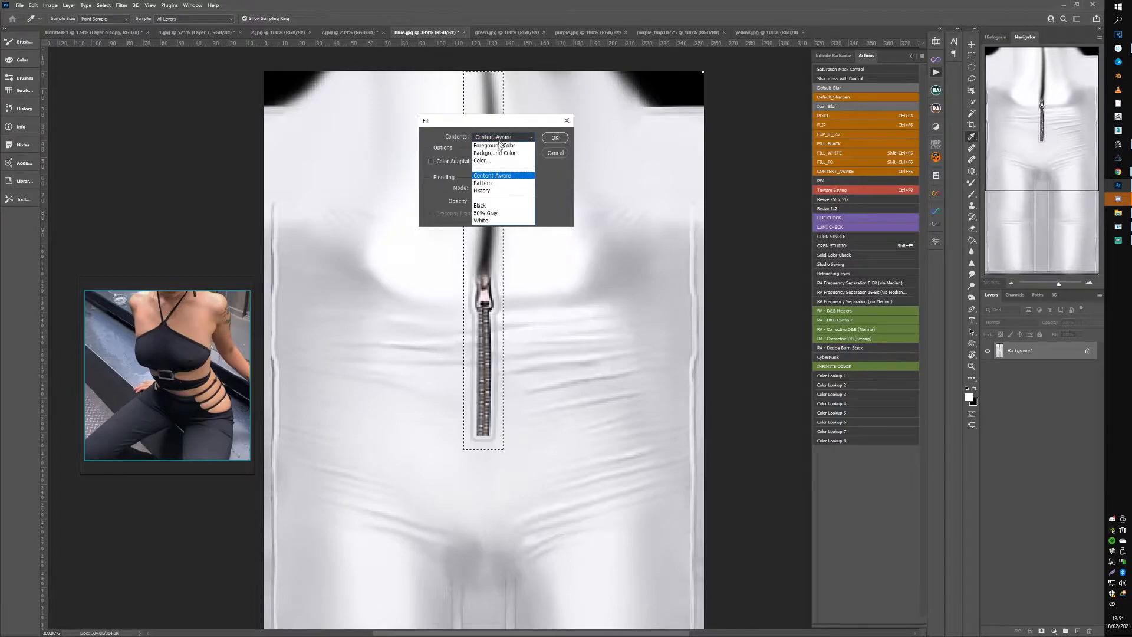
pyautogui.click(499, 171)
pyautogui.click(559, 138)
pyautogui.press('m')
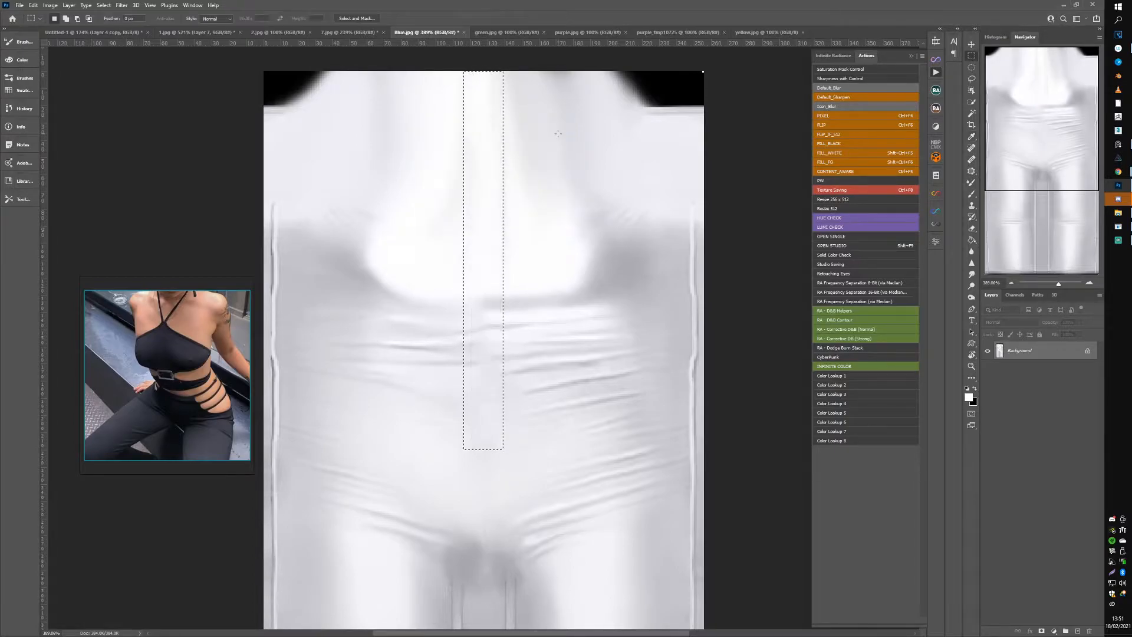
pyautogui.hotkey('ctrl', 'd')
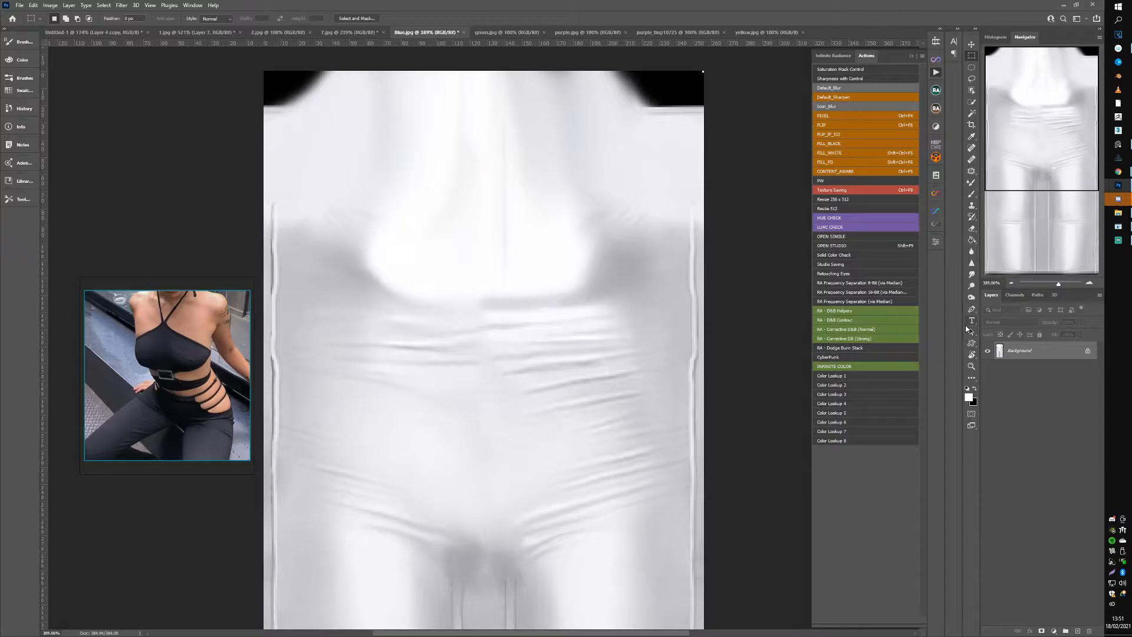
# Step: Smooth out the vertical seam across the chest using the Smudge tool and an enlarged Mixer Brush
pyautogui.click(972, 274)
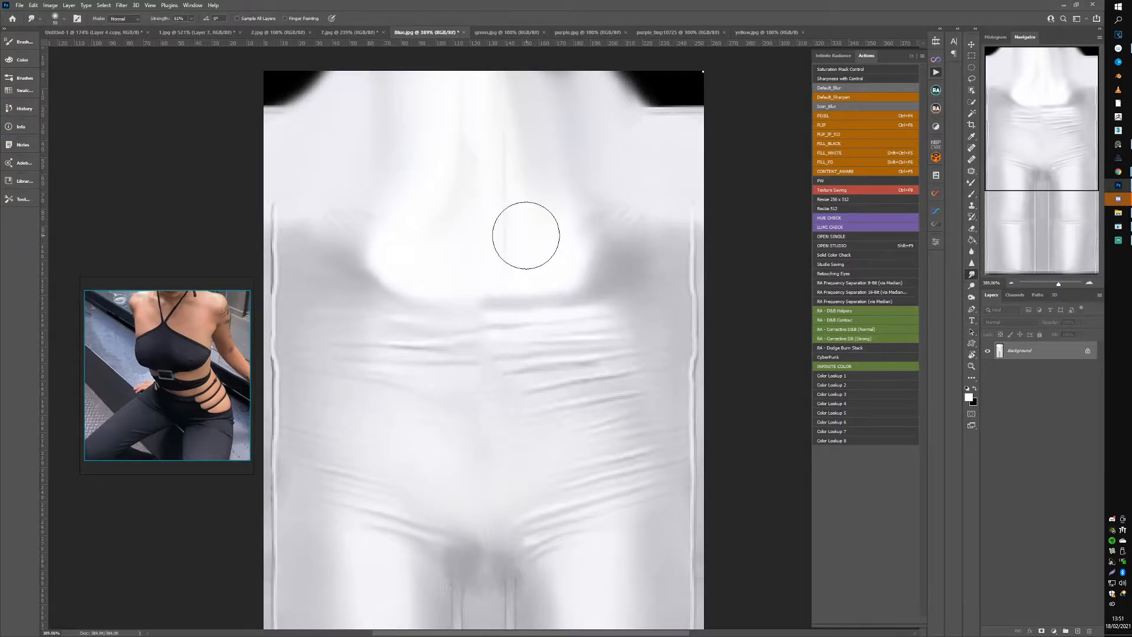
pyautogui.moveTo(498, 249)
pyautogui.mouseDown()
pyautogui.moveTo(466, 255)
pyautogui.moveTo(501, 195)
pyautogui.moveTo(492, 187)
pyautogui.moveTo(490, 119)
pyautogui.moveTo(455, 114)
pyautogui.moveTo(461, 125)
pyautogui.moveTo(434, 172)
pyautogui.moveTo(437, 203)
pyautogui.moveTo(515, 220)
pyautogui.mouseUp()
pyautogui.click(972, 182)
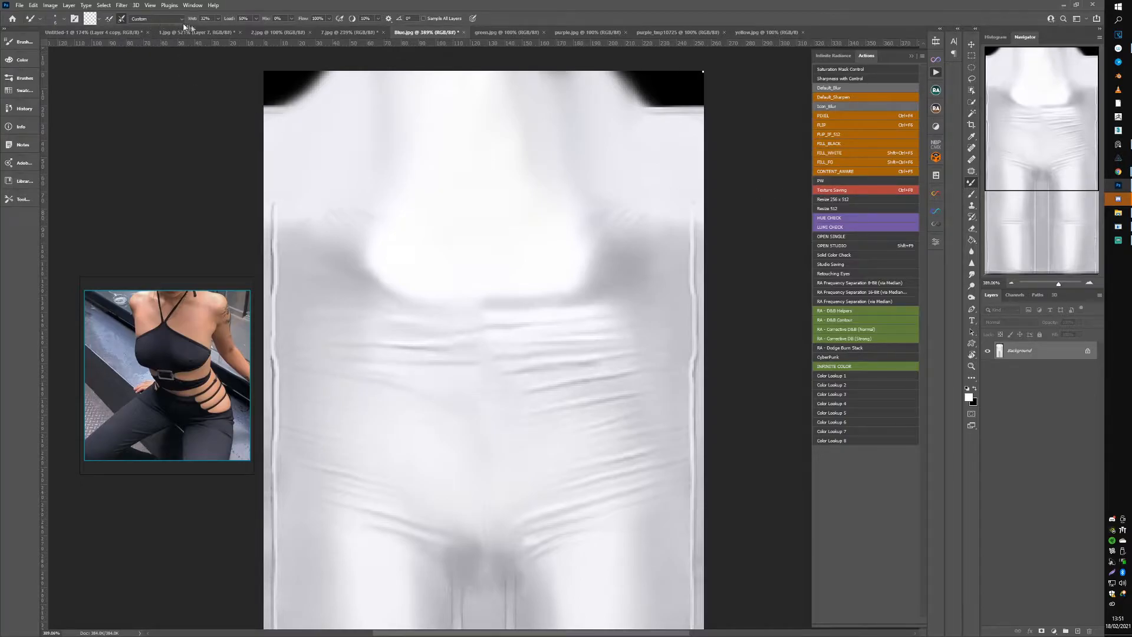
pyautogui.press(']')
pyautogui.press(']')
pyautogui.press(']')
pyautogui.press(']')
pyautogui.press(']')
pyautogui.press(']')
pyautogui.press(']')
pyautogui.press(']')
pyautogui.press(']')
pyautogui.press(']')
pyautogui.press(']')
pyautogui.moveTo(514, 116)
pyautogui.mouseDown()
pyautogui.moveTo(471, 125)
pyautogui.moveTo(527, 153)
pyautogui.moveTo(531, 165)
pyautogui.moveTo(501, 180)
pyautogui.moveTo(533, 197)
pyautogui.moveTo(456, 203)
pyautogui.mouseUp()
# Step: Blend the broken fabric folds across the centre below the bust in Blue.jpg using the Smudge tool
pyautogui.press('[')
pyautogui.press('[')
pyautogui.press('[')
pyautogui.press('[')
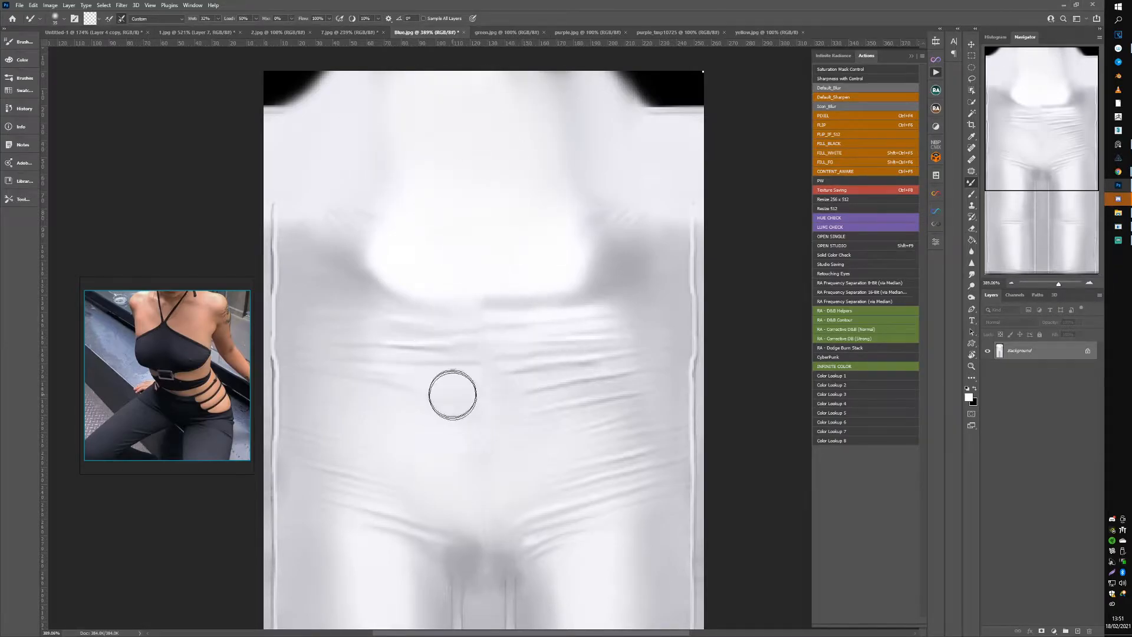
pyautogui.click(974, 276)
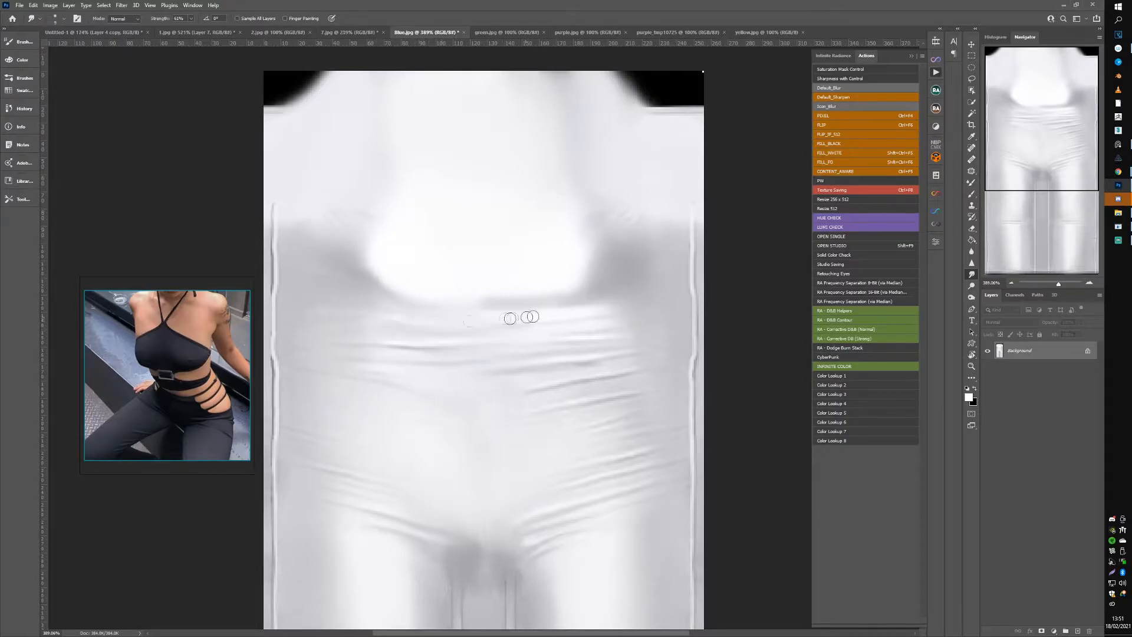
pyautogui.scroll(-1, 578, 371)
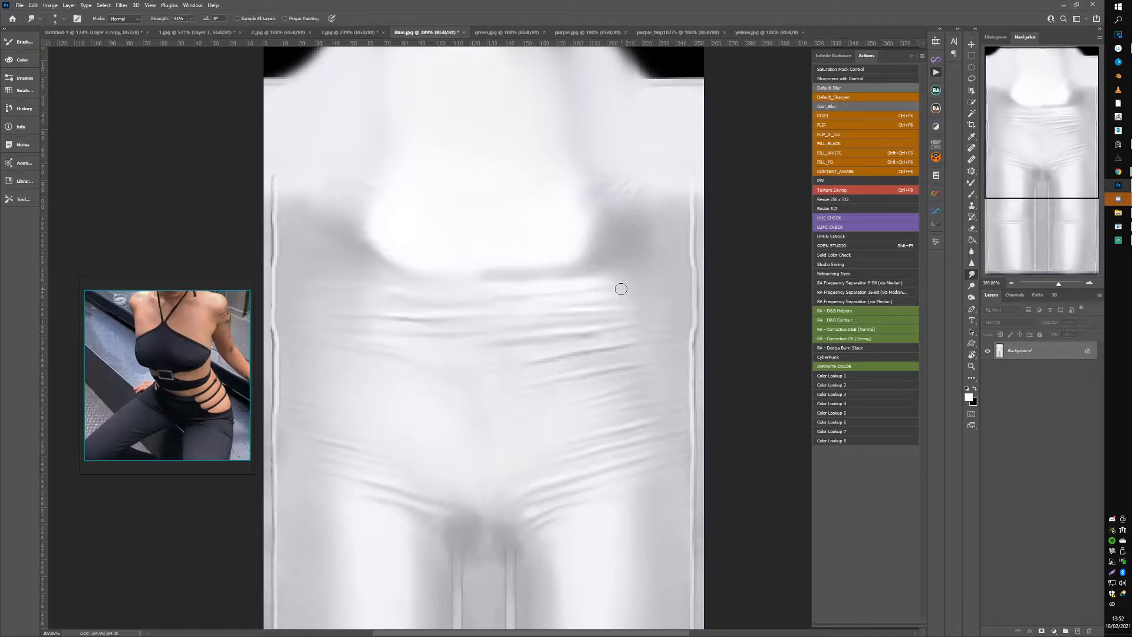
# Step: Switch to the IMVU editor, apply the texture changes and inspect the top, waist and hips close up
pyautogui.click(1118, 226)
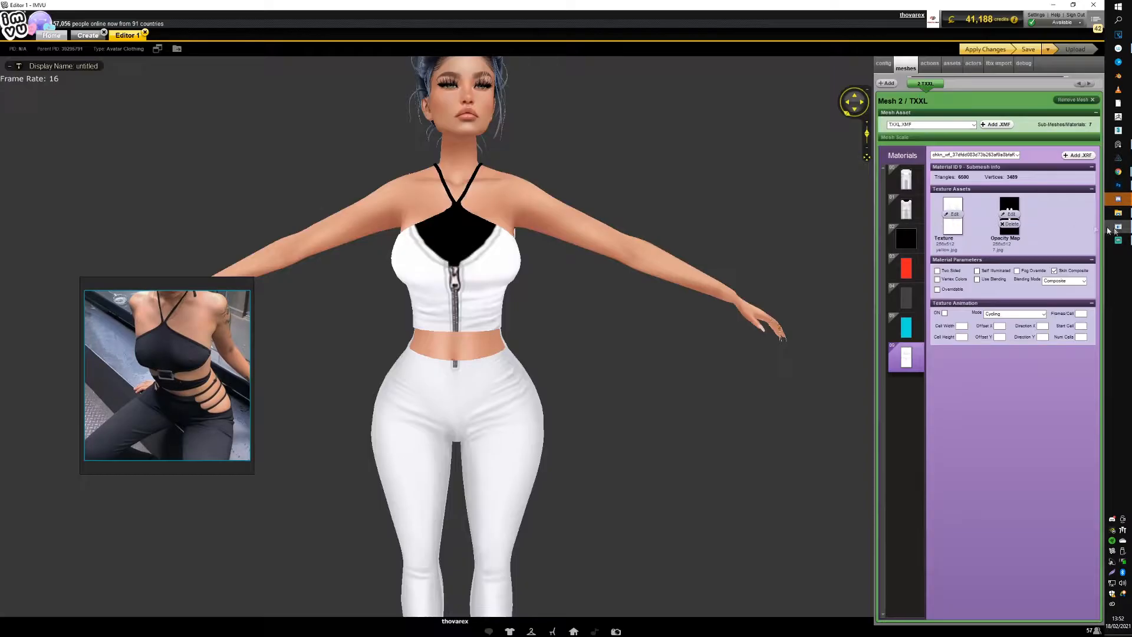
pyautogui.click(979, 47)
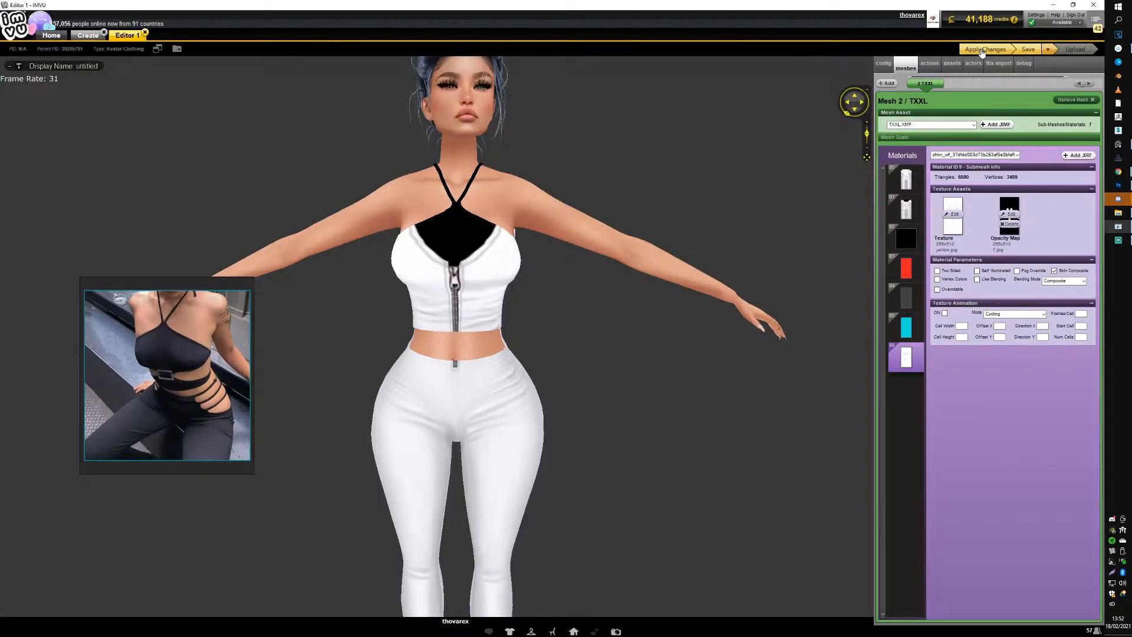
pyautogui.moveTo(548, 322); pyautogui.dragTo(503, 321)
pyautogui.scroll(-5, 557, 333)
pyautogui.scroll(3, 551, 324)
pyautogui.scroll(4, 559, 317)
pyautogui.scroll(-3, 560, 318)
pyautogui.scroll(3, 536, 347)
pyautogui.scroll(1, 518, 349)
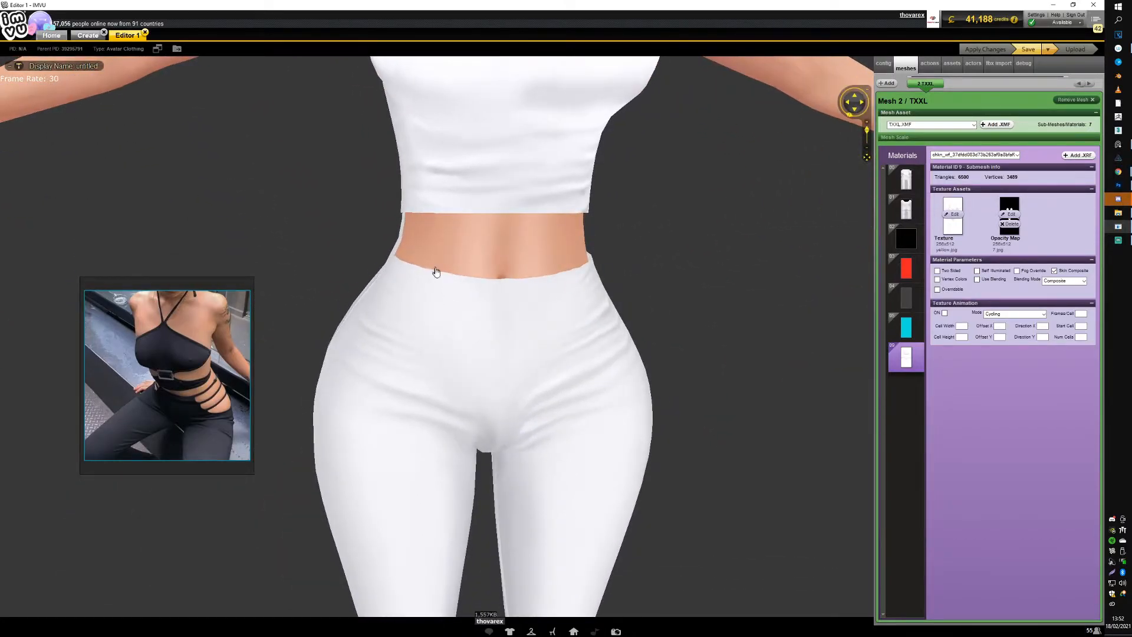
pyautogui.moveTo(469, 285)
pyautogui.mouseDown()
pyautogui.moveTo(512, 291)
pyautogui.moveTo(427, 313)
pyautogui.moveTo(417, 282)
pyautogui.moveTo(460, 293)
pyautogui.mouseUp()
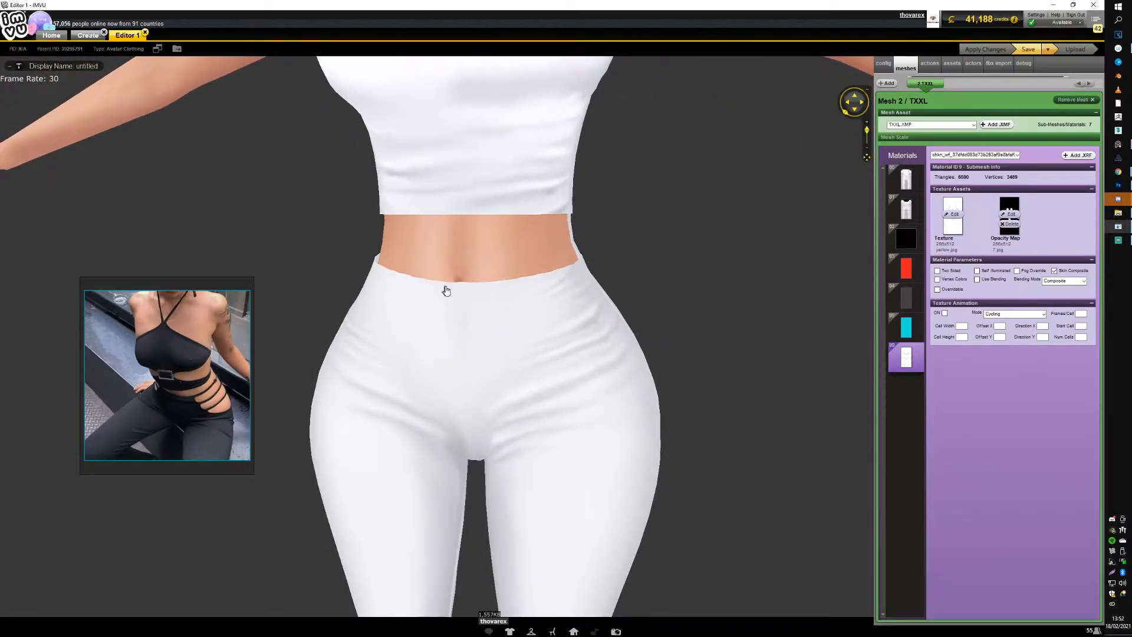
# Step: In Photoshop's 1.jpg, draw a closed Pen path that extends the left half of the black waist band's lower edge downward
pyautogui.click(1119, 185)
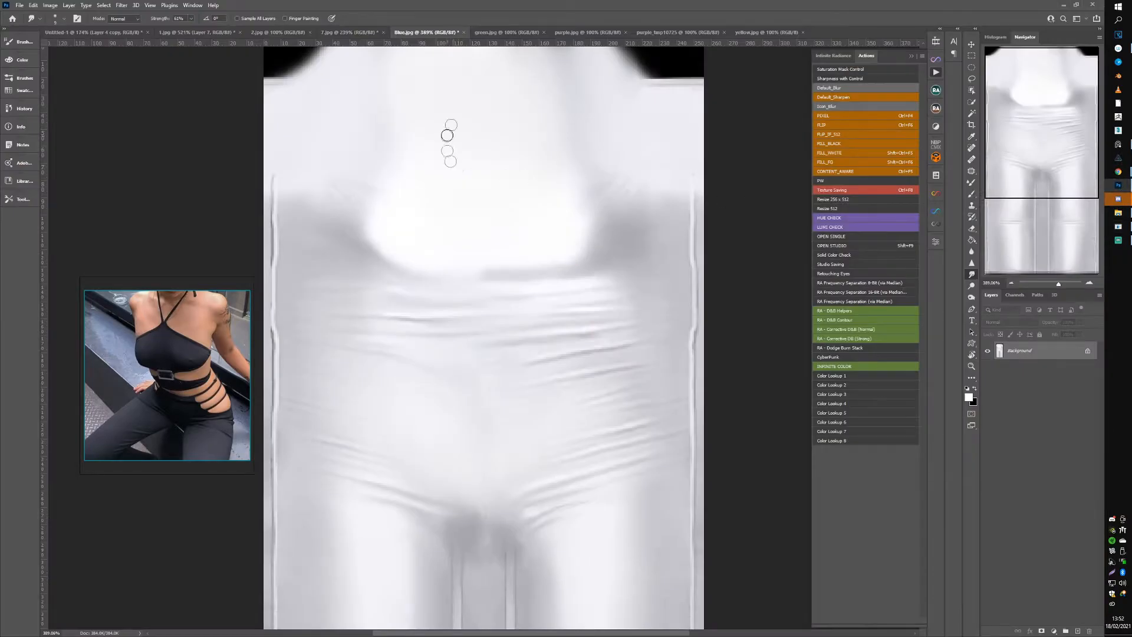
pyautogui.click(194, 34)
pyautogui.moveTo(512, 432); pyautogui.dragTo(534, 213)
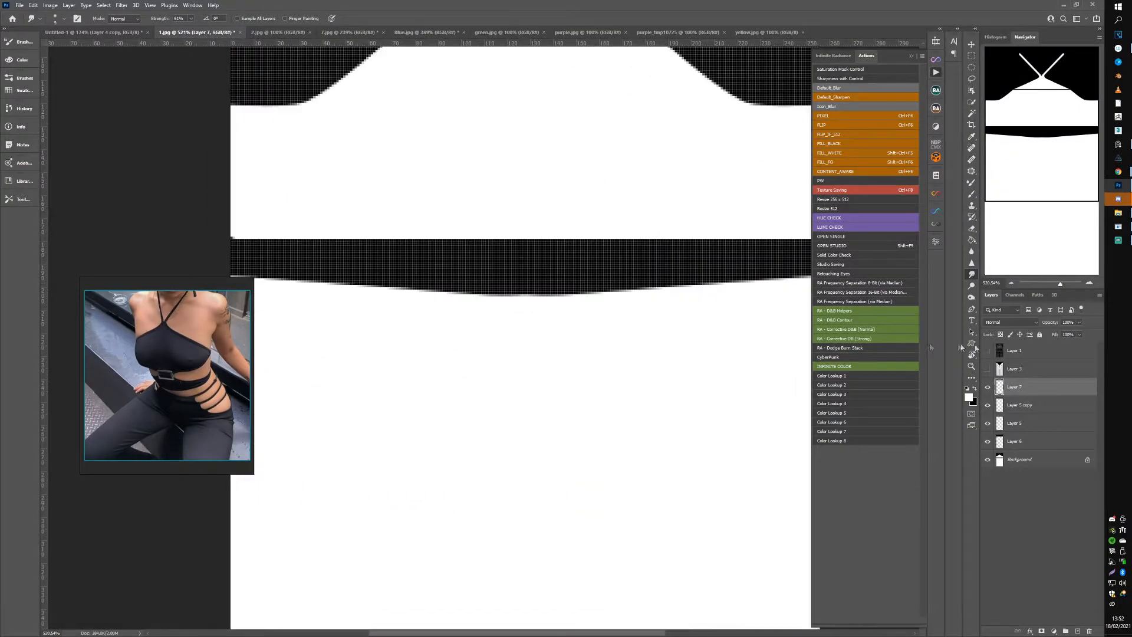
pyautogui.click(971, 310)
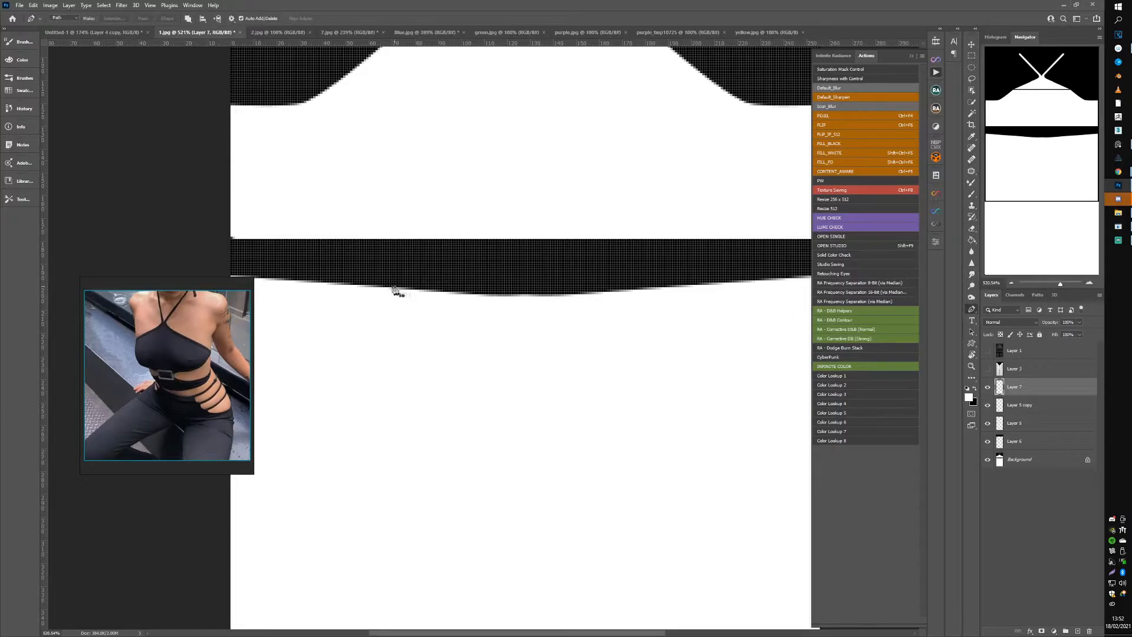
pyautogui.click(339, 285)
pyautogui.moveTo(513, 313); pyautogui.dragTo(524, 318)
pyautogui.hotkey('ctrl', 'z')
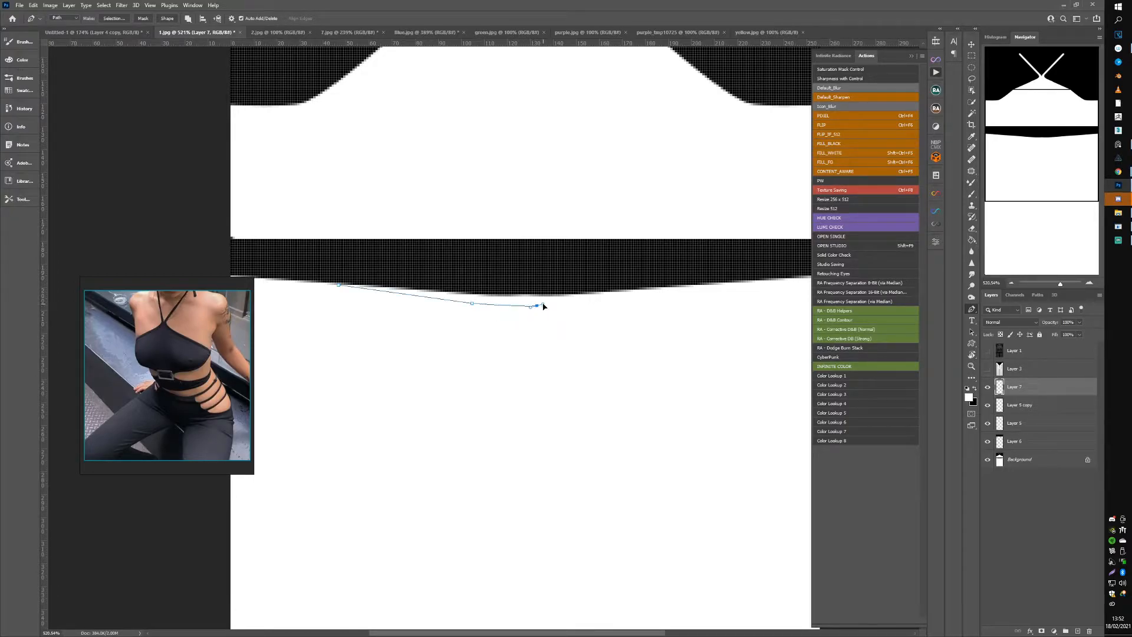
pyautogui.moveTo(541, 275); pyautogui.dragTo(546, 276)
pyautogui.moveTo(340, 286); pyautogui.dragTo(422, 309)
# Step: Fill the path's shape with black on a new layer and duplicate it, mirrored, for the band's other half
pyautogui.hotkey('ctrl', 'shift', 'alt', 'n')
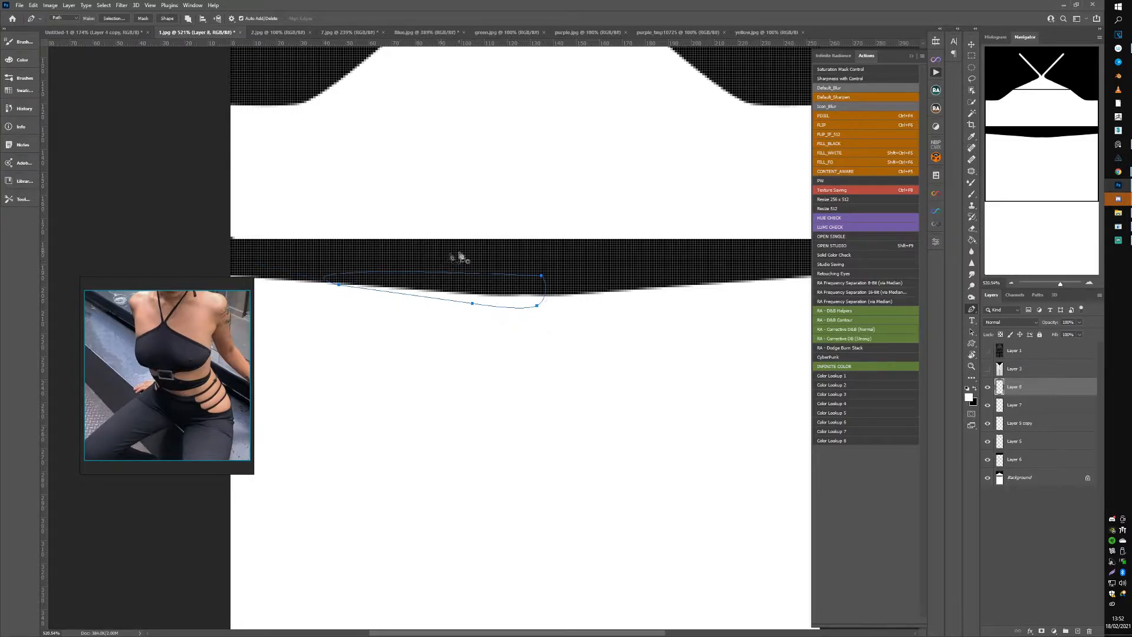
pyautogui.hotkey('ctrl', 'Return')
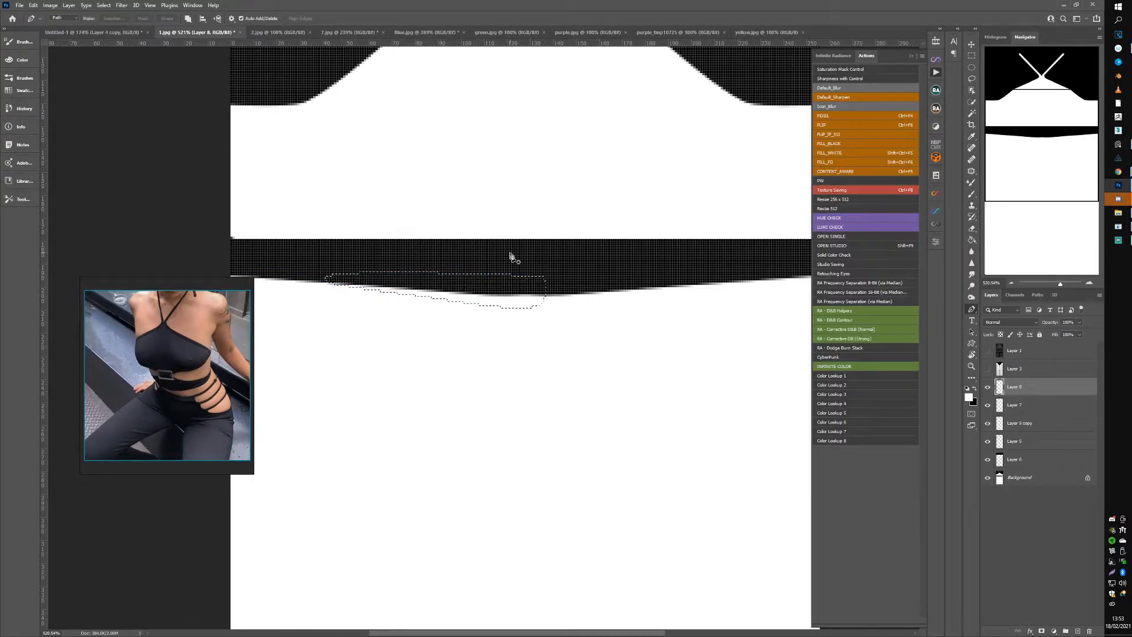
pyautogui.press('x')
pyautogui.hotkey('alt', 'BackSpace')
pyautogui.hotkey('ctrl', 'd')
pyautogui.hotkey('ctrl', 'j')
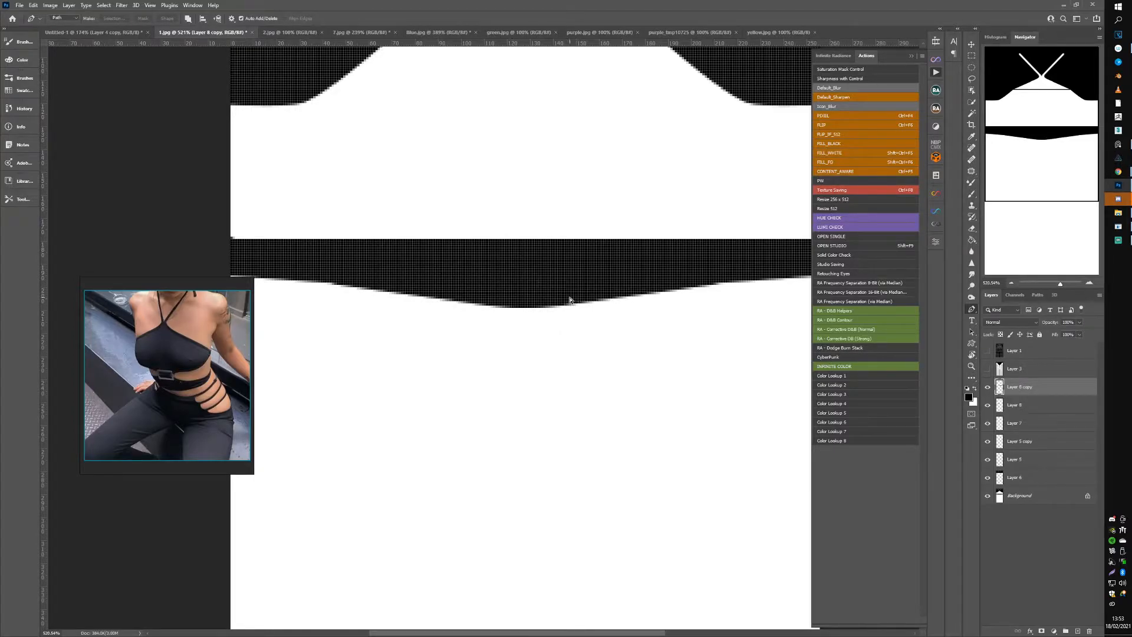
# Step: Apply the opacity map changes in the IMVU editor and check the whole outfit on the avatar
pyautogui.click(1118, 226)
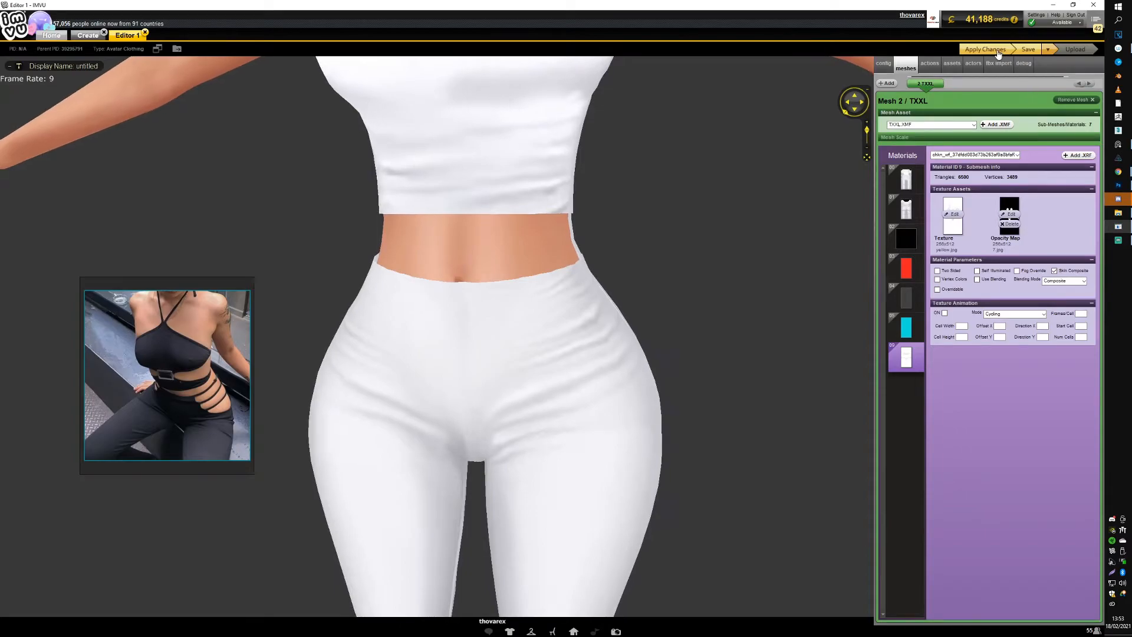
pyautogui.click(998, 52)
pyautogui.scroll(-5, 639, 285)
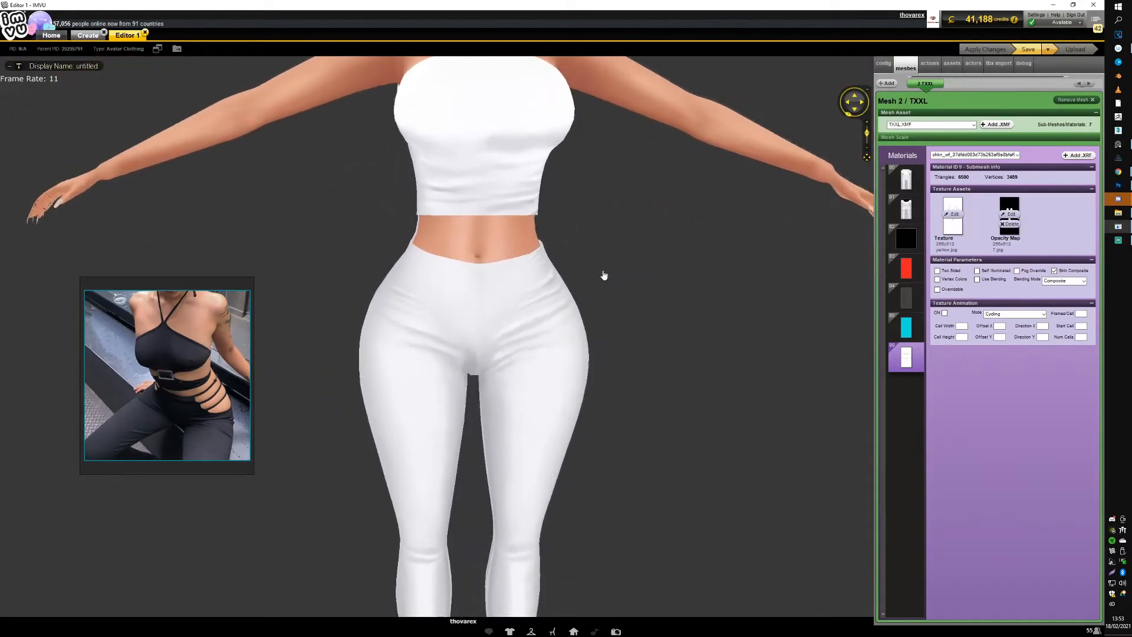
pyautogui.moveTo(596, 278)
pyautogui.mouseDown()
pyautogui.moveTo(495, 277)
pyautogui.moveTo(593, 289)
pyautogui.mouseUp()
pyautogui.scroll(-8, 594, 290)
pyautogui.scroll(3, 596, 288)
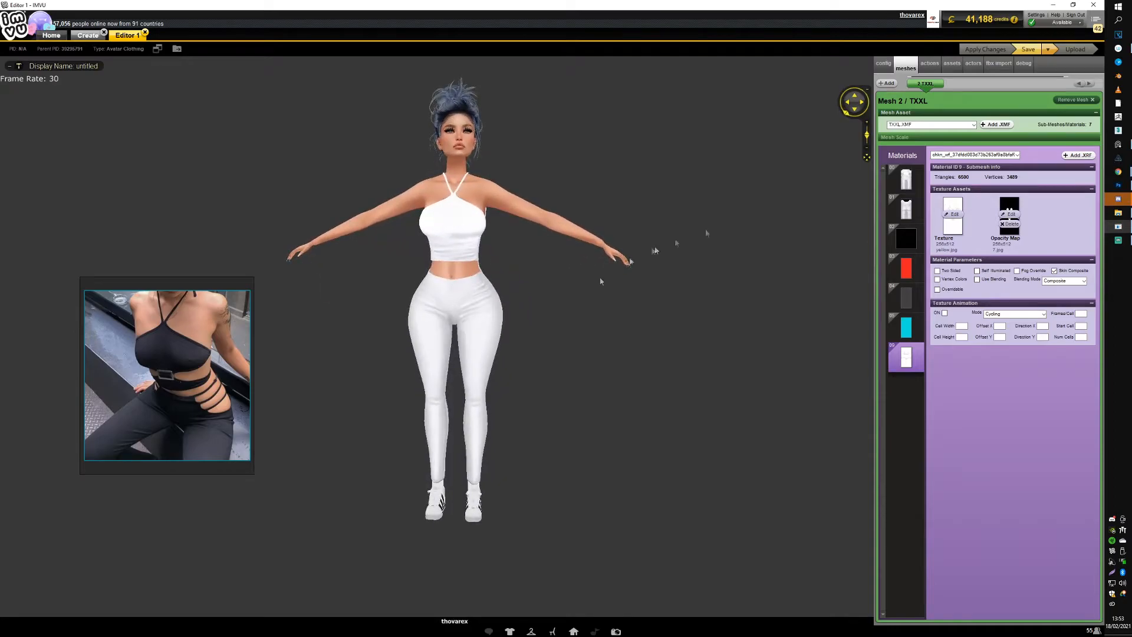
# Step: In Photoshop's 1.jpg, merge the layers from Layer 2 down to the Background into one layer
pyautogui.click(1118, 186)
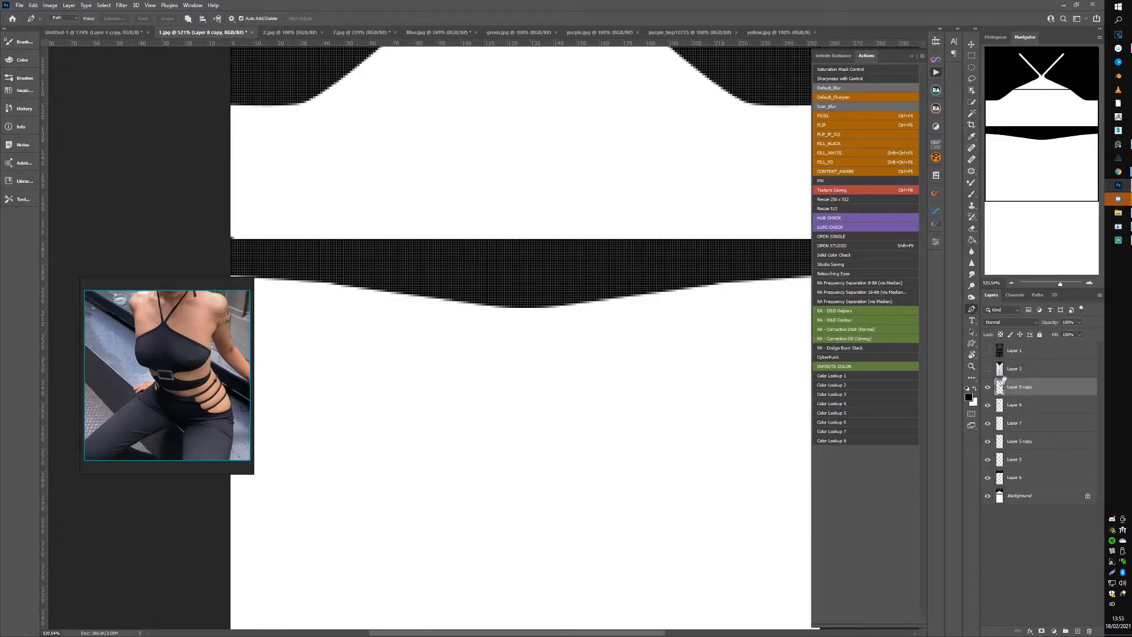
pyautogui.click(1004, 373)
pyautogui.keyDown('shift'); pyautogui.click(1014, 495); pyautogui.keyUp('shift')
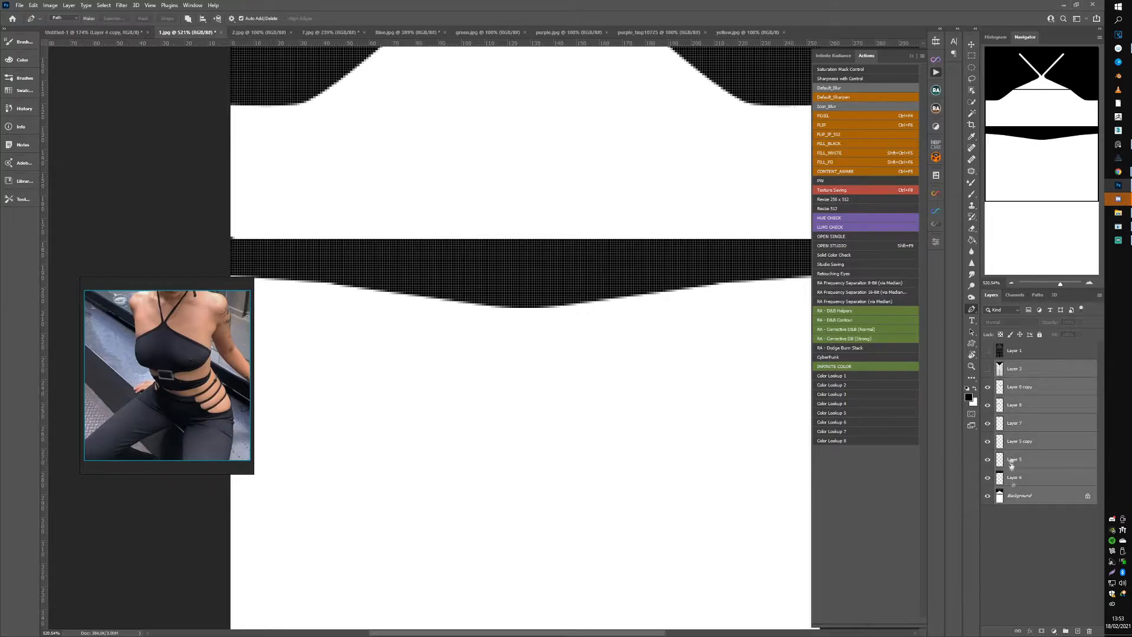
pyautogui.hotkey('ctrl', 'e')
pyautogui.moveTo(672, 307); pyautogui.dragTo(623, 311)
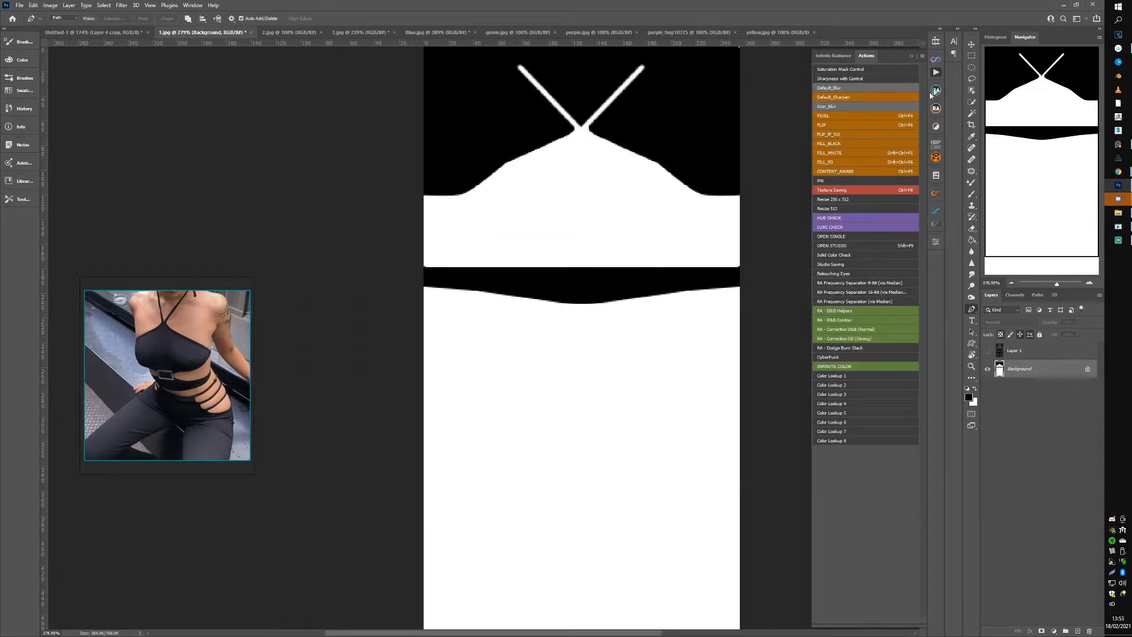
# Step: Select a small rectangle over the black band's straight upper edge and stretch it across the full texture width, then deselect
pyautogui.click(969, 56)
pyautogui.moveTo(412, 88); pyautogui.dragTo(437, 327)
pyautogui.click(473, 212)
pyautogui.scroll(3, 443, 237)
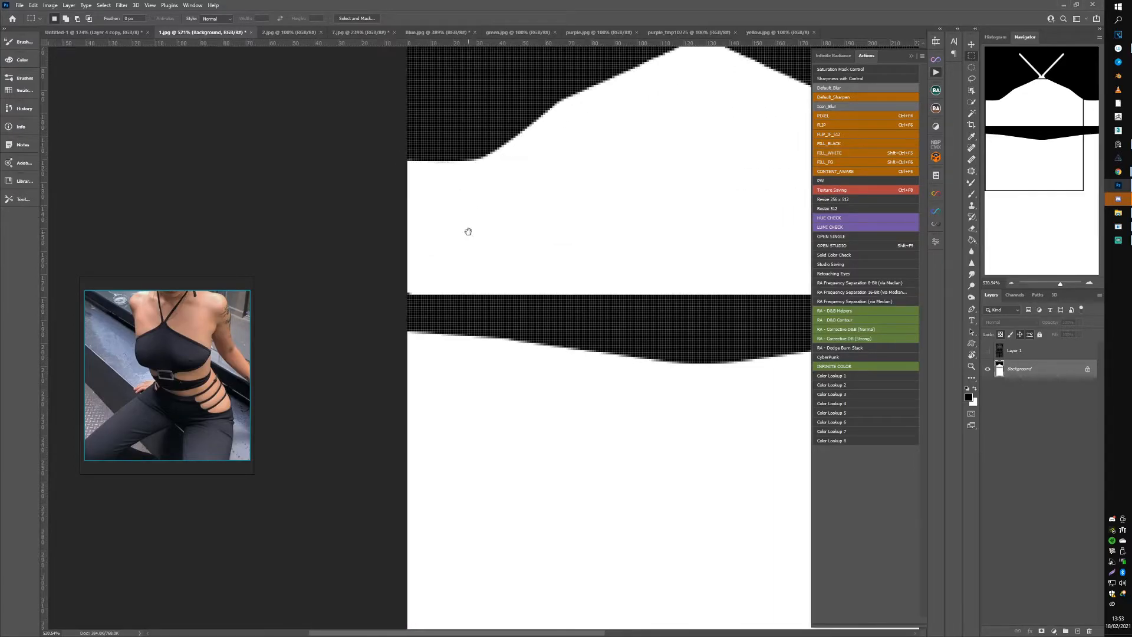
pyautogui.moveTo(481, 255); pyautogui.dragTo(367, 237)
pyautogui.moveTo(556, 247); pyautogui.dragTo(513, 250)
pyautogui.moveTo(748, 271); pyautogui.dragTo(577, 260)
pyautogui.moveTo(458, 268); pyautogui.dragTo(477, 286)
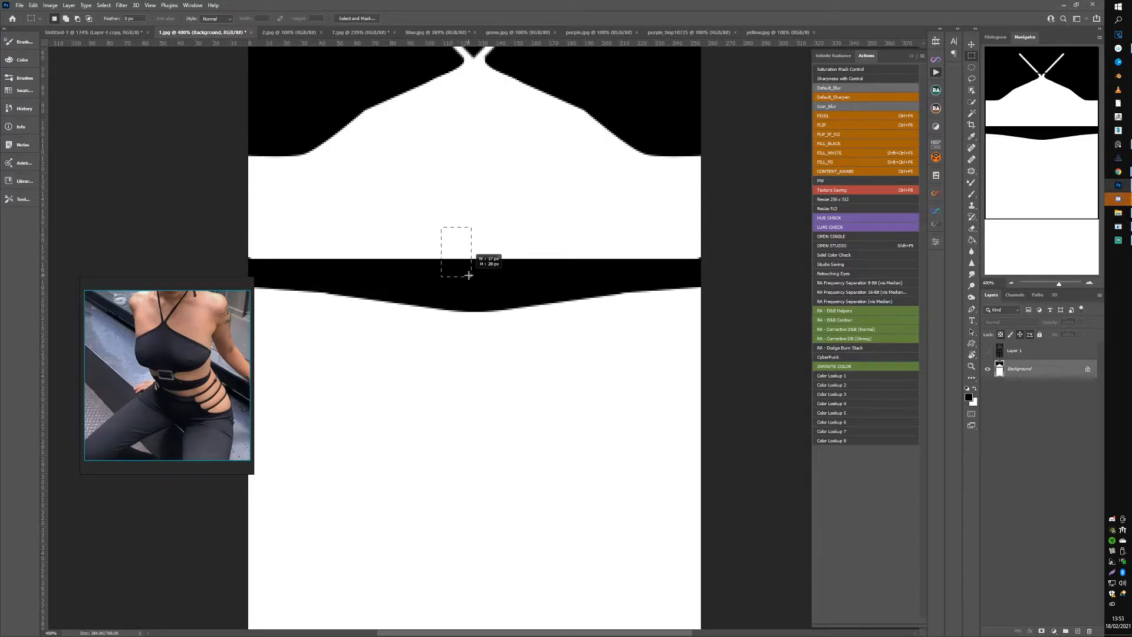
pyautogui.hotkey('ctrl', 't')
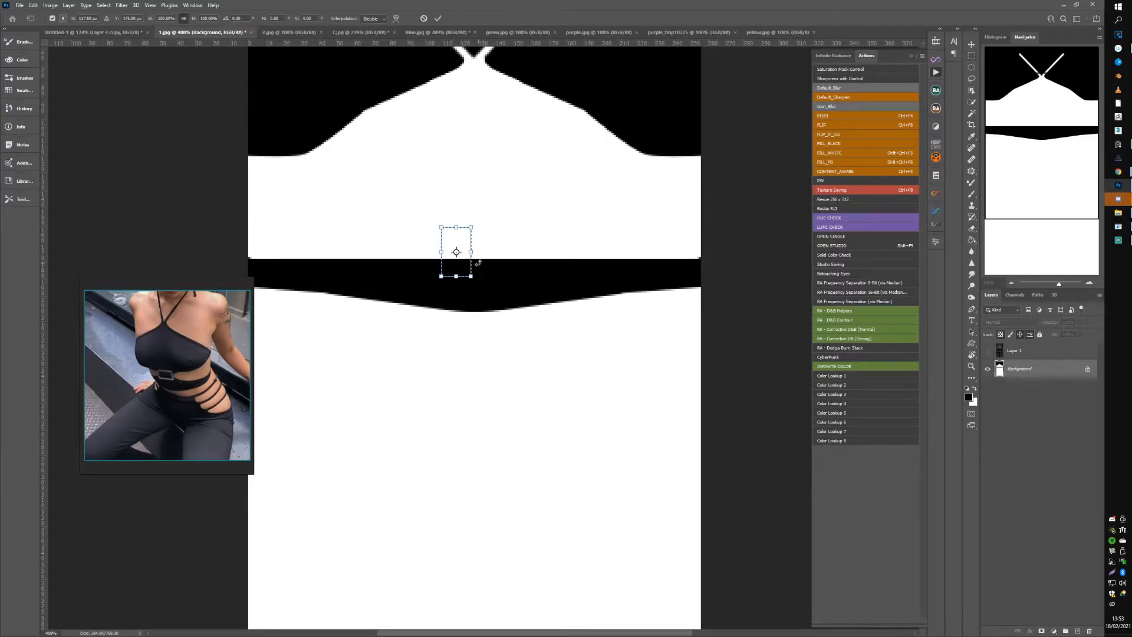
pyautogui.moveTo(472, 252); pyautogui.dragTo(705, 282)
pyautogui.press('Return')
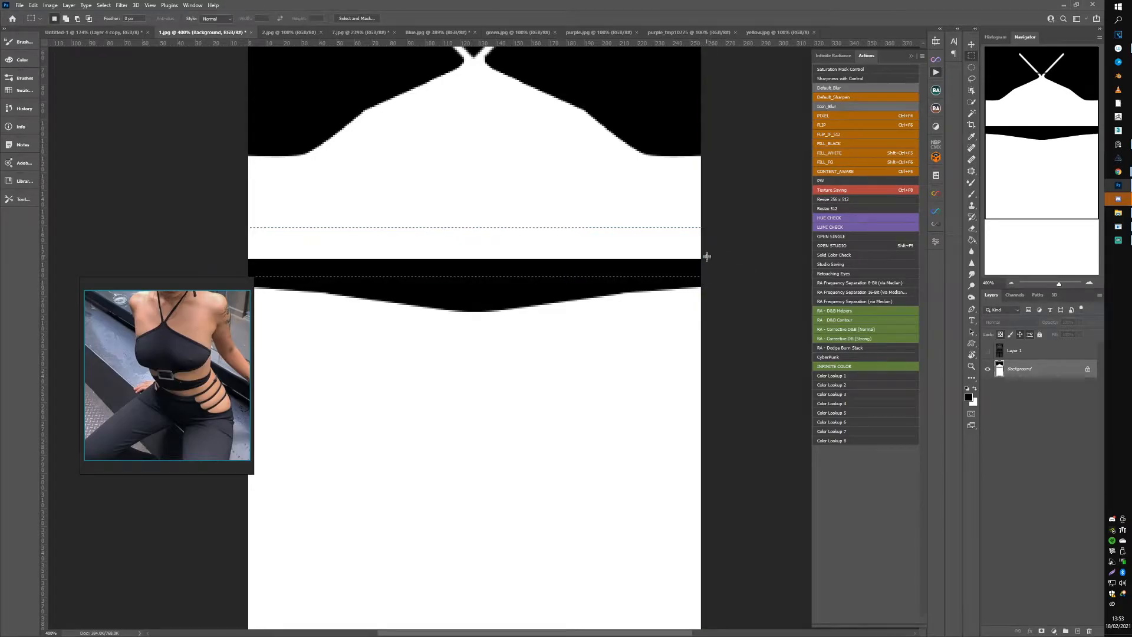
pyautogui.moveTo(538, 279); pyautogui.dragTo(603, 278)
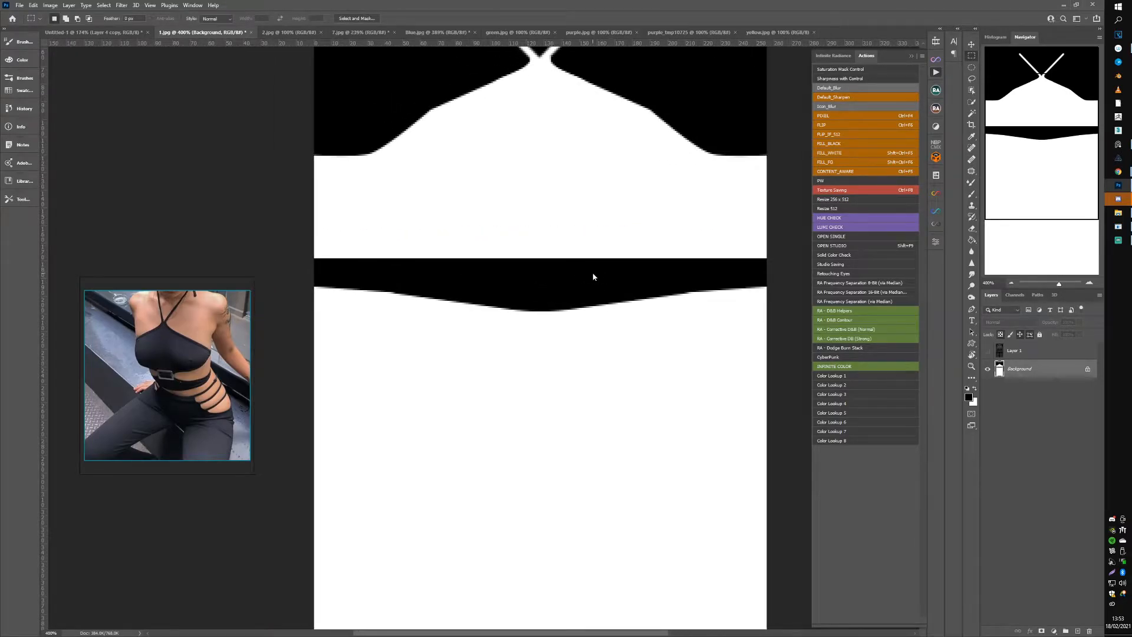
# Step: Switch to the IMVU editor and inspect the waist cut-out and seam from the avatar's side
pyautogui.click(1119, 228)
pyautogui.moveTo(580, 301); pyautogui.dragTo(658, 276)
pyautogui.scroll(5, 658, 275)
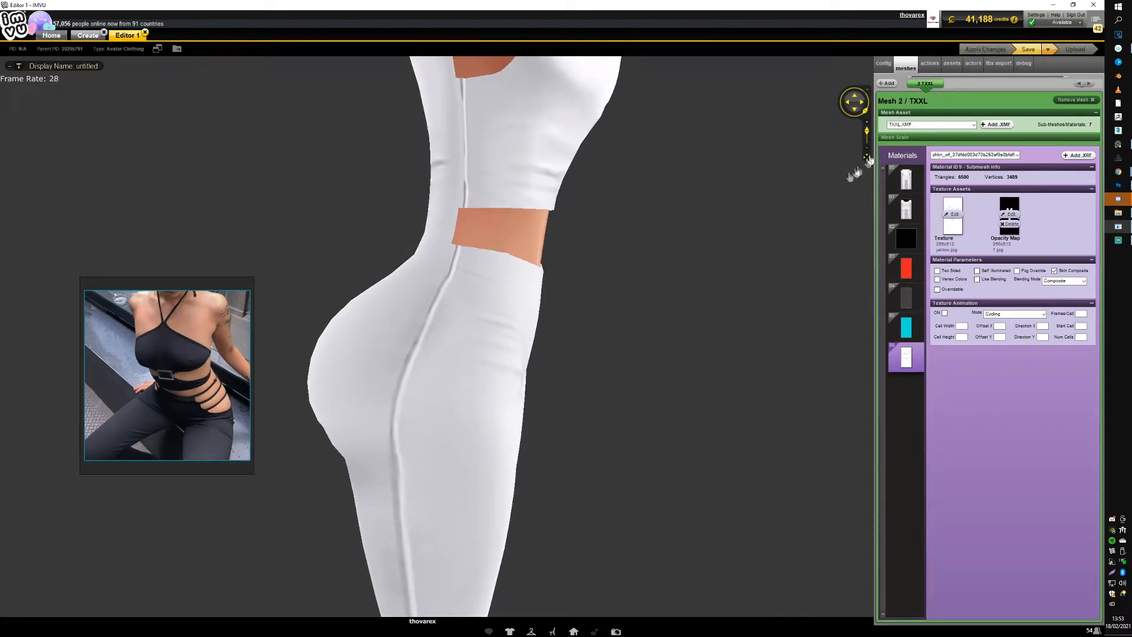
pyautogui.click(867, 157)
# Step: In Photoshop's 1.jpg, copy a narrow left-edge strip spanning the black waist band and open 2.jpg
pyautogui.click(1119, 185)
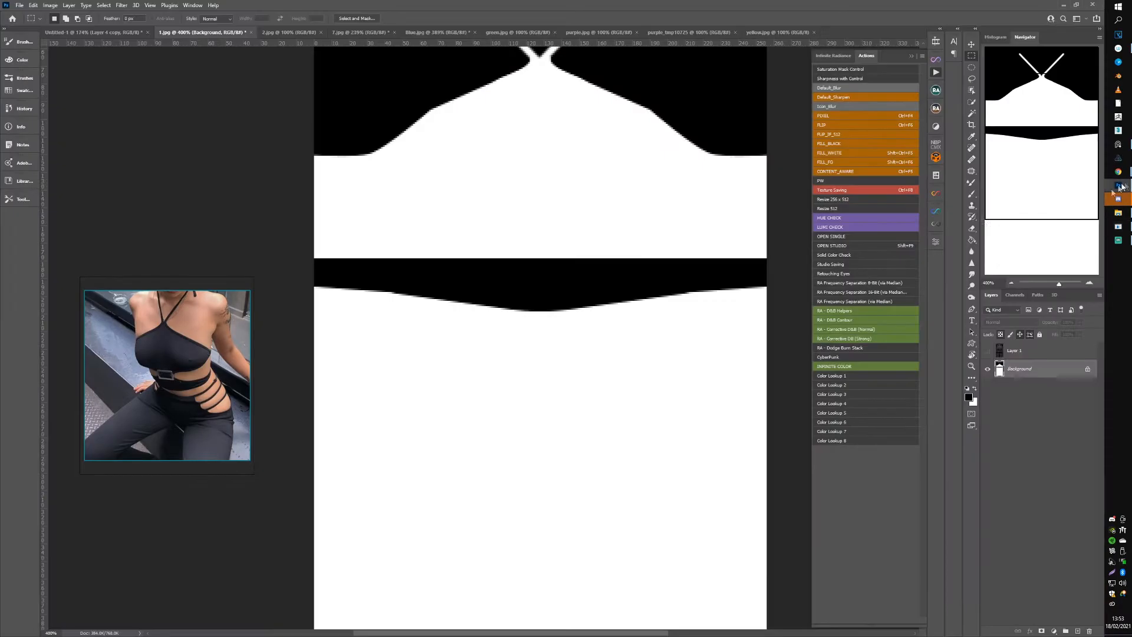
pyautogui.moveTo(290, 217); pyautogui.dragTo(322, 339)
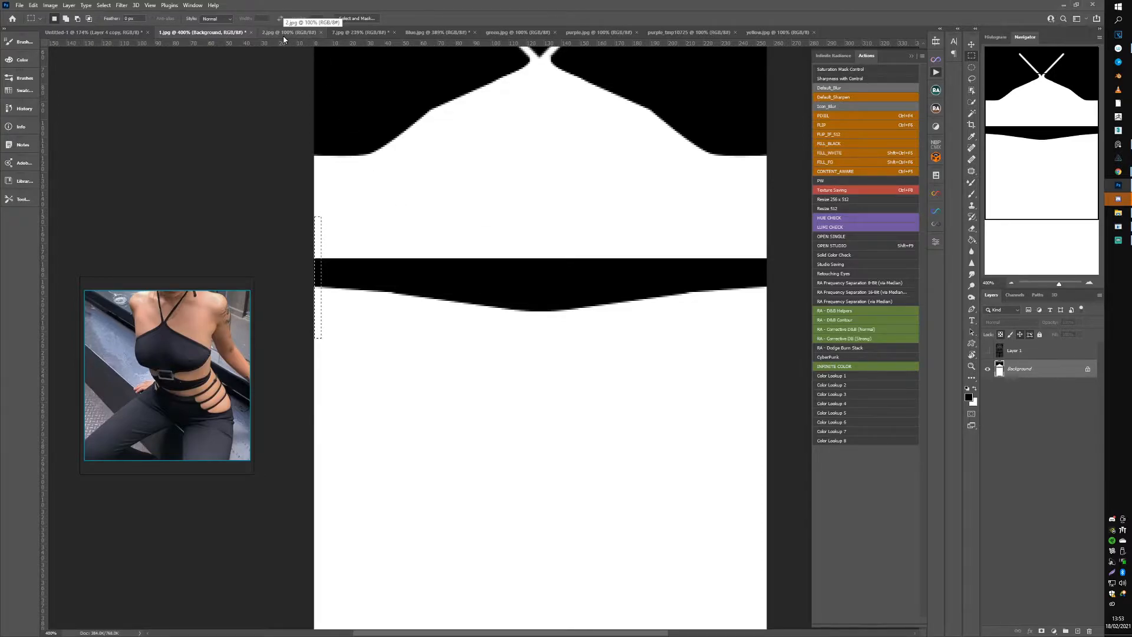
pyautogui.click(284, 33)
pyautogui.moveTo(479, 326); pyautogui.dragTo(503, 320)
# Step: In the IMVU editor, check which texture and opacity map the second material of the TXXL mesh uses
pyautogui.click(1118, 227)
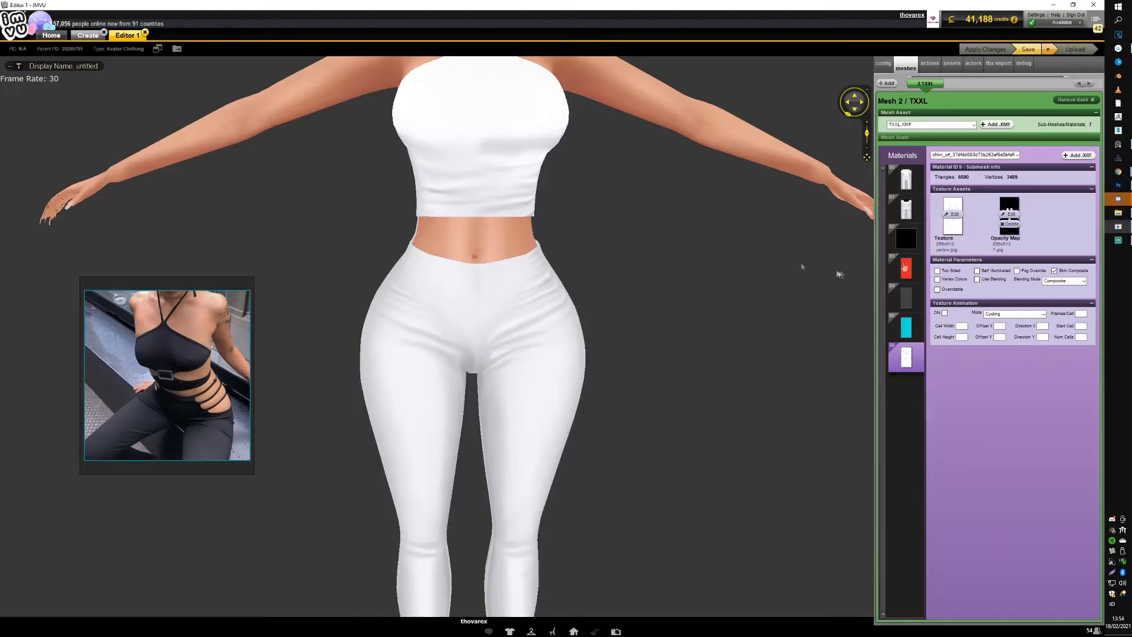
pyautogui.click(908, 206)
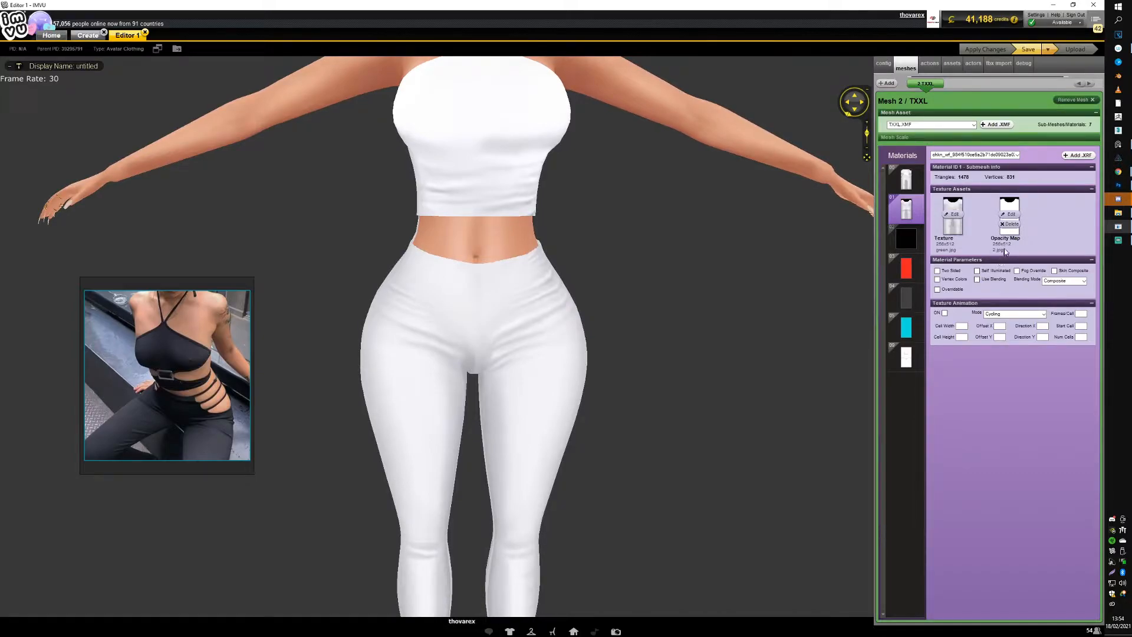
pyautogui.click(1118, 185)
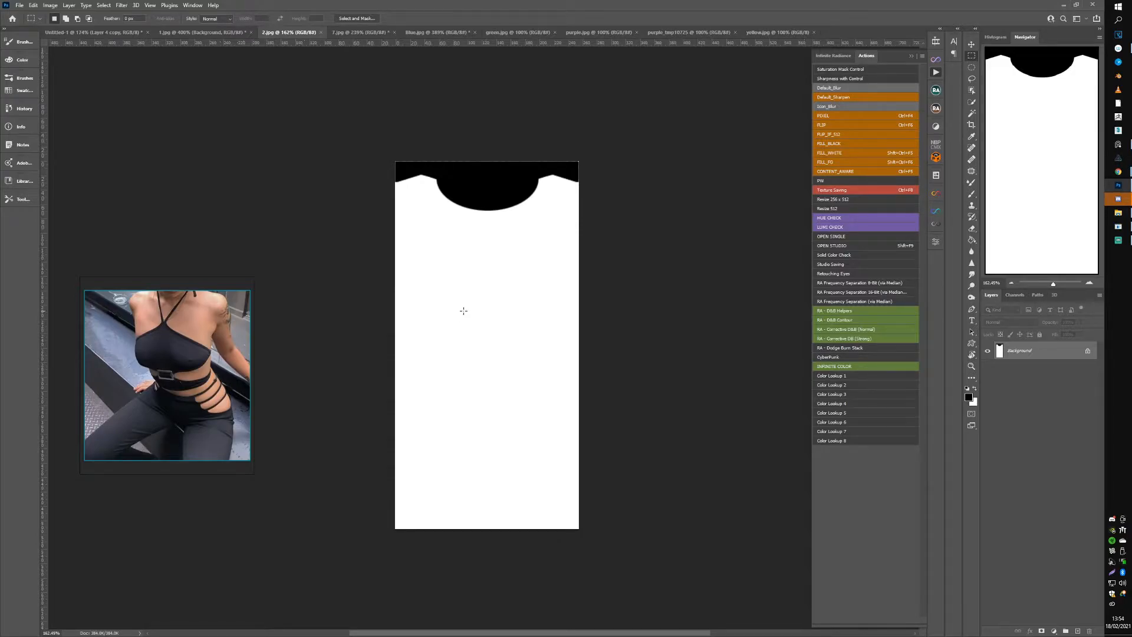
# Step: Paste the copied strip at the left edge of 2.jpg and stretch it across the texture's full width as a black band
pyautogui.hotkey('ctrl', 'v')
pyautogui.moveTo(401, 298)
pyautogui.mouseDown()
pyautogui.moveTo(446, 286)
pyautogui.moveTo(396, 301)
pyautogui.mouseUp()
pyautogui.hotkey('ctrl', 't')
pyautogui.moveTo(317, 294); pyautogui.dragTo(766, 301)
pyautogui.press('m')
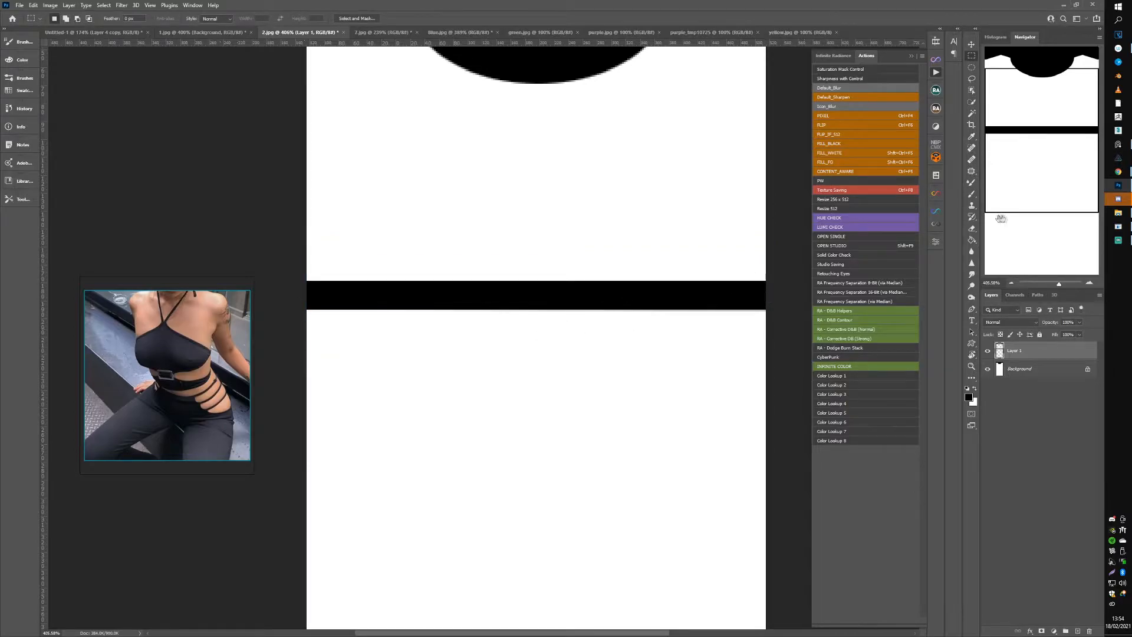
# Step: Apply the changes in the IMVU editor and inspect the waist gap on the avatar's back and side
pyautogui.click(1119, 227)
pyautogui.click(971, 49)
pyautogui.moveTo(662, 210); pyautogui.dragTo(514, 258)
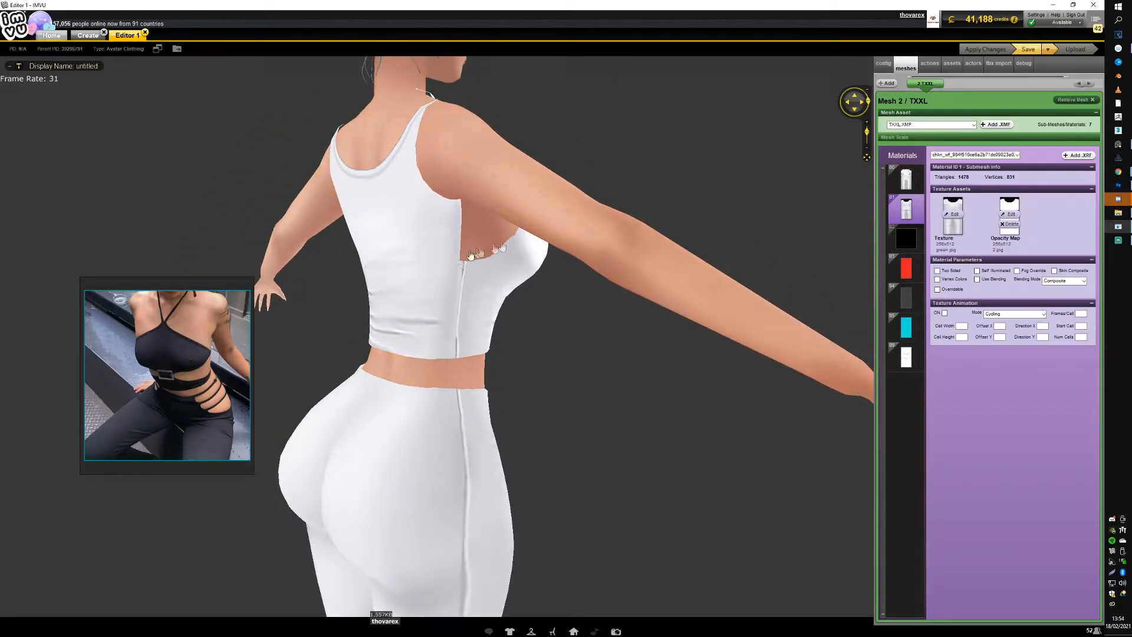
# Step: In Photoshop's 2.jpg, merge the pasted band layer with the Background
pyautogui.hotkey('alt', 'Tab')
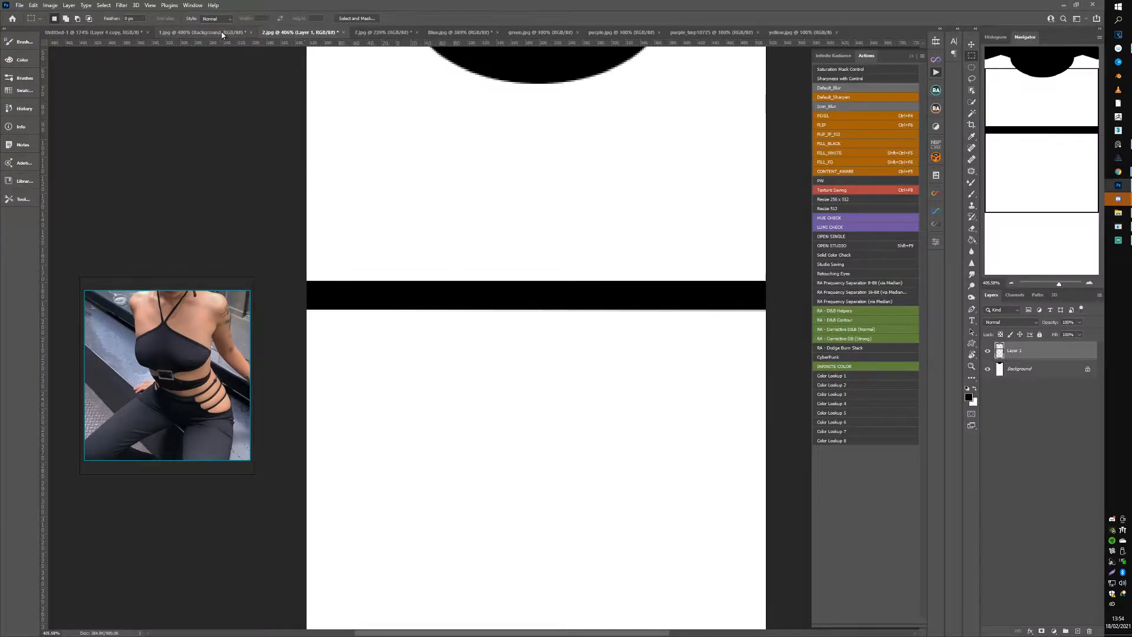
pyautogui.keyDown('shift'); pyautogui.click(1017, 371); pyautogui.keyUp('shift')
pyautogui.hotkey('ctrl', 'e')
# Step: Copy a thin strip from the left edge of 1.jpg, paste it at 2.jpg's left edge and stretch it across the texture's full width
pyautogui.click(203, 32)
pyautogui.moveTo(319, 95); pyautogui.dragTo(316, 335)
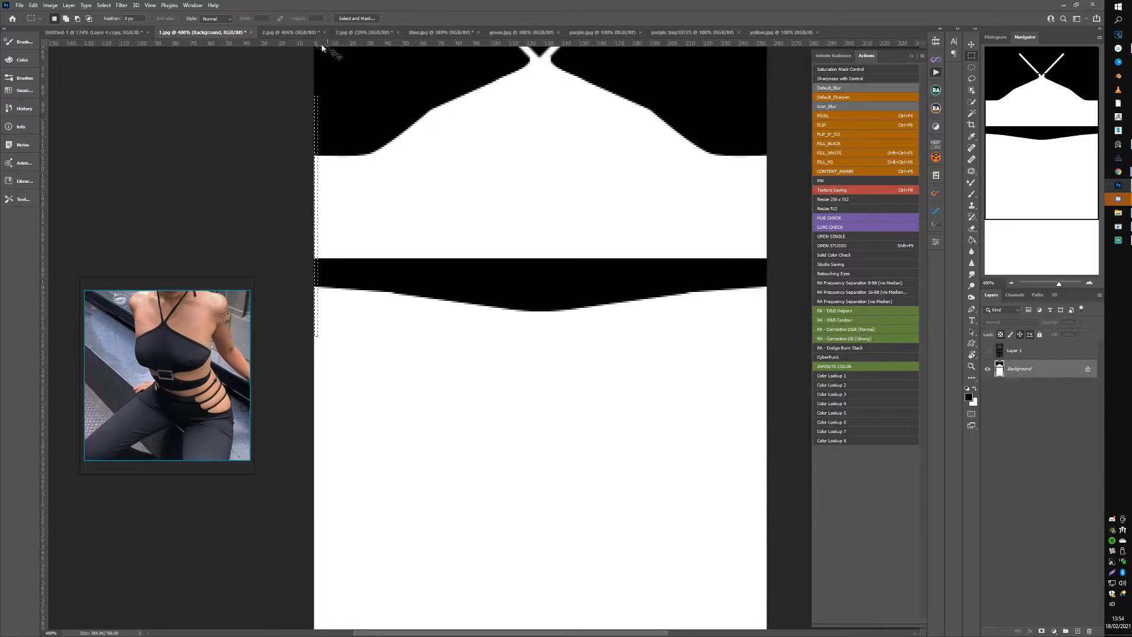
pyautogui.click(290, 32)
pyautogui.moveTo(291, 53); pyautogui.dragTo(339, 125)
pyautogui.scroll(-2, 351, 213)
pyautogui.hotkey('ctrl', 't')
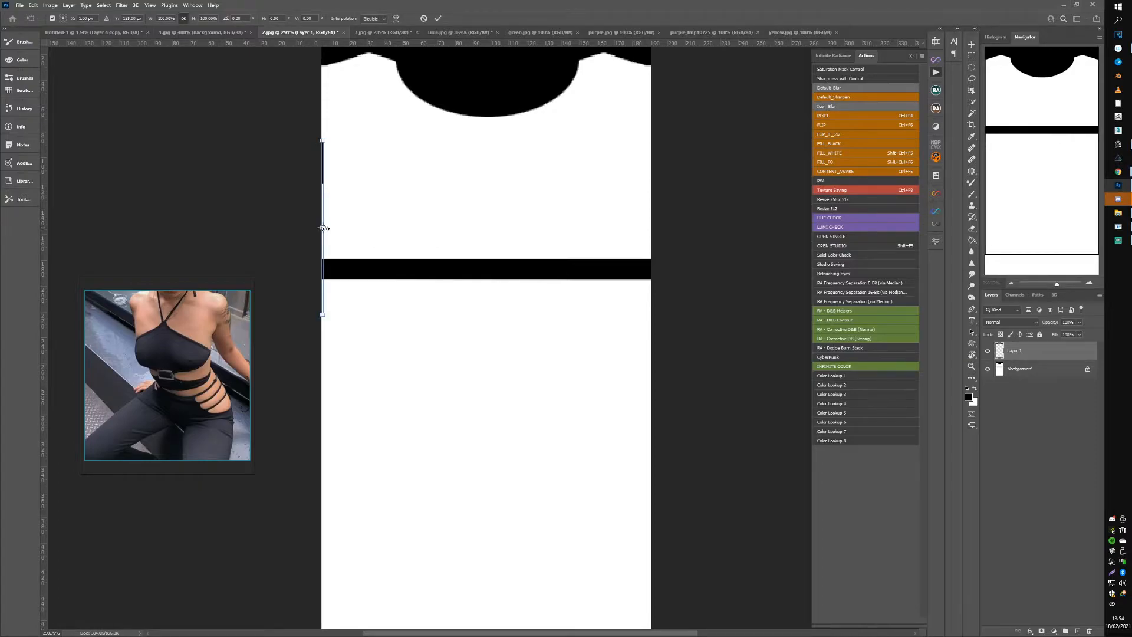
pyautogui.moveTo(324, 228); pyautogui.dragTo(701, 228)
pyautogui.press('Return')
pyautogui.press('m')
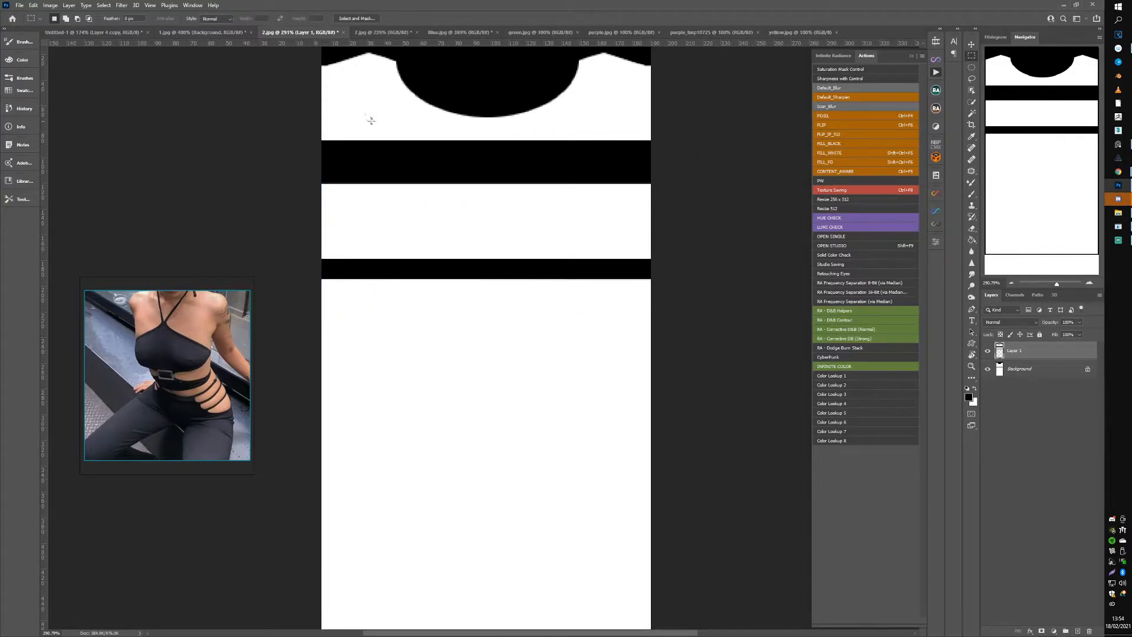
# Step: Fill the area of 2.jpg above the new upper band with black, covering the old neckline shape
pyautogui.scroll(2, 369, 118)
pyautogui.moveTo(254, 96); pyautogui.dragTo(697, 226)
pyautogui.hotkey('ctrl', 'd')
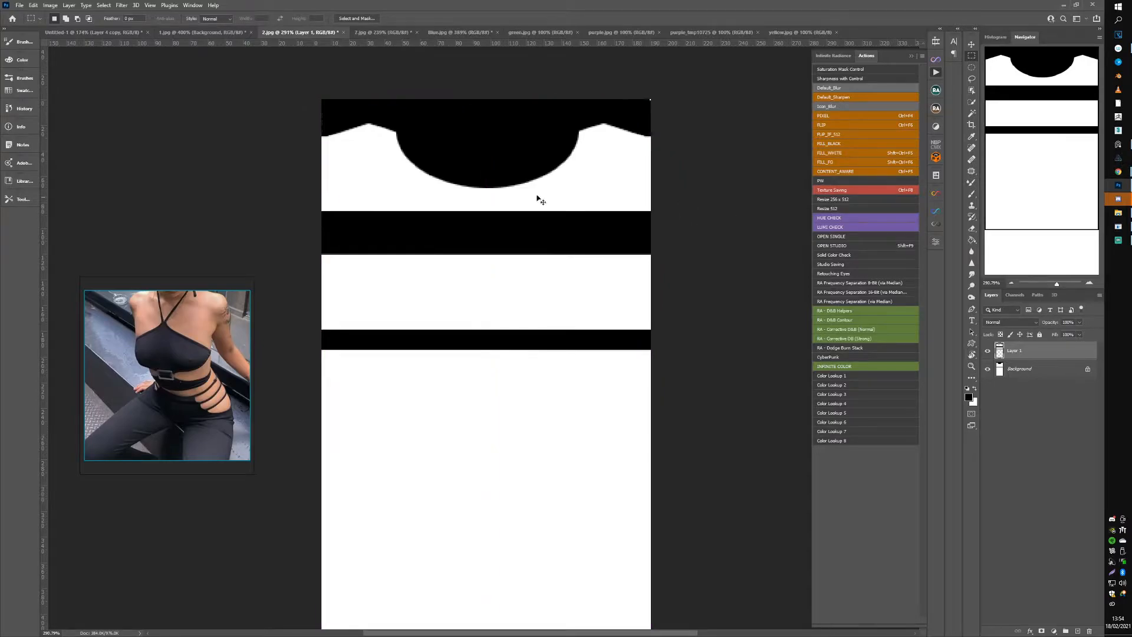
pyautogui.hotkey('alt', 'BackSpace')
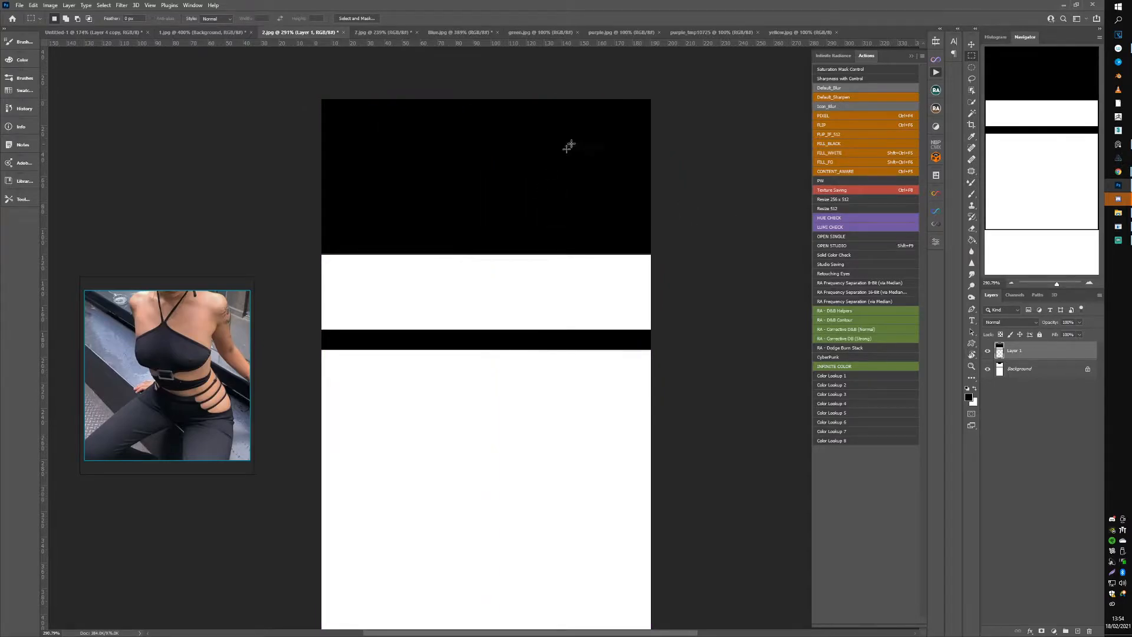
# Step: Check the strapless upper-back edge on the avatar from the side and behind in the IMVU editor
pyautogui.click(1120, 234)
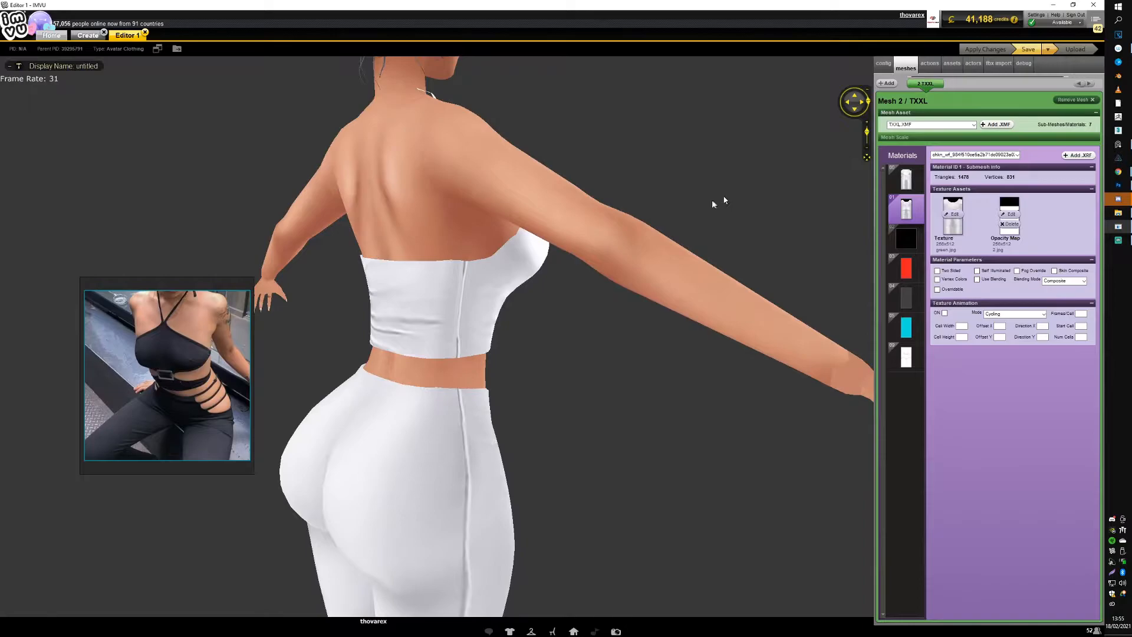
pyautogui.scroll(2, 614, 252)
pyautogui.moveTo(614, 252); pyautogui.dragTo(555, 253)
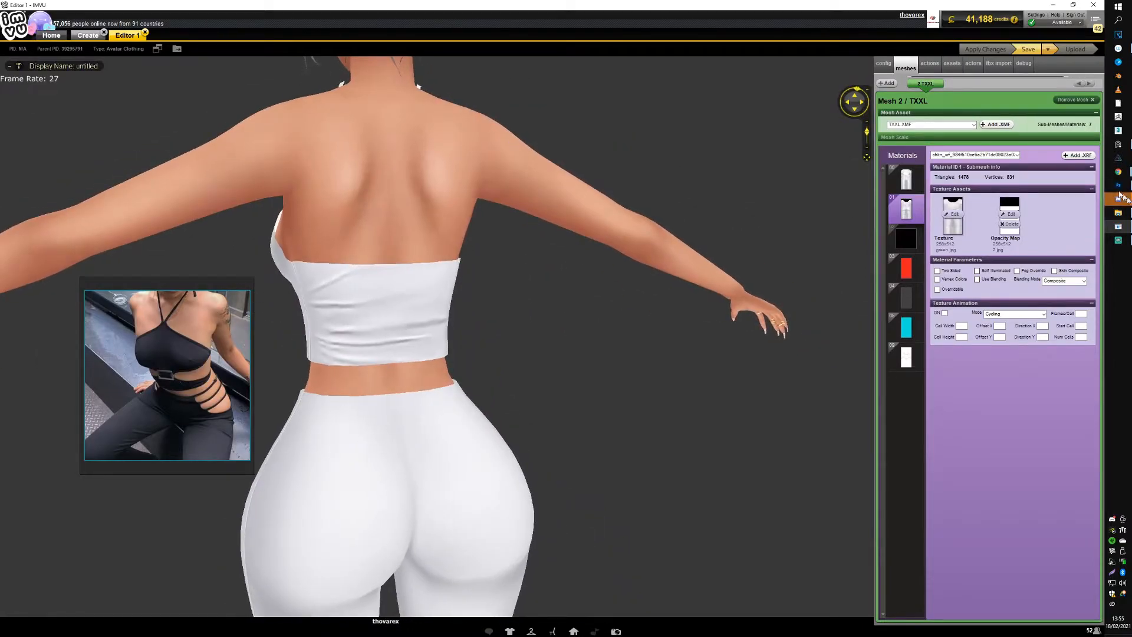
# Step: In Photoshop, merge Layer 1 of 2.jpg into the Background and leave nothing selected
pyautogui.click(1118, 190)
pyautogui.hotkey('ctrl', 'e')
pyautogui.moveTo(321, 174); pyautogui.dragTo(651, 315)
pyautogui.hotkey('ctrl', ';')
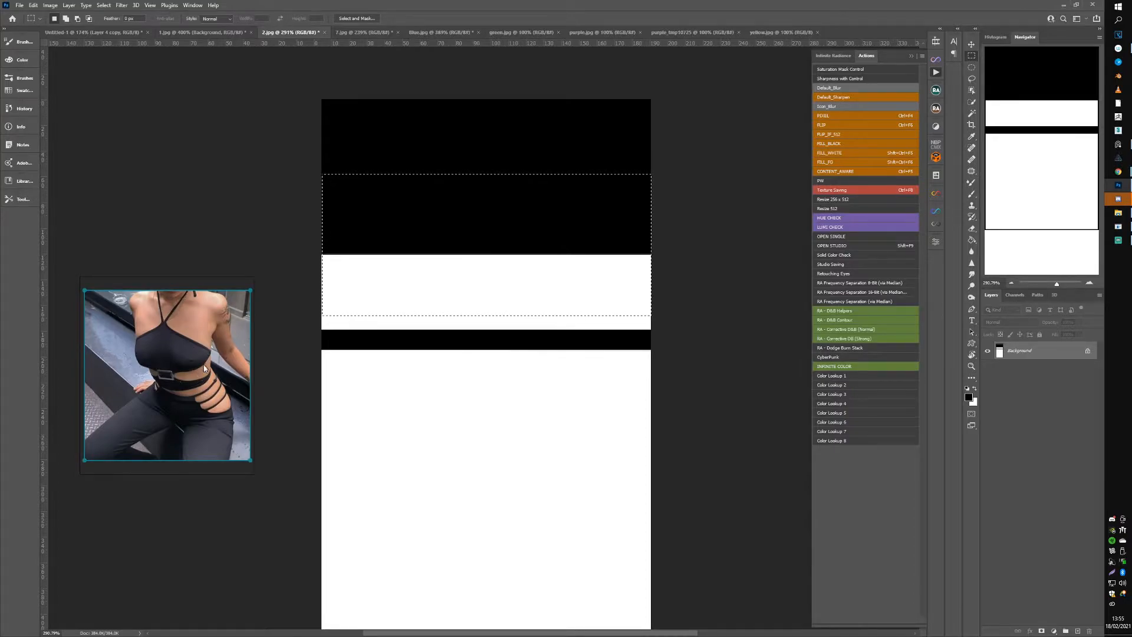
pyautogui.click(417, 241)
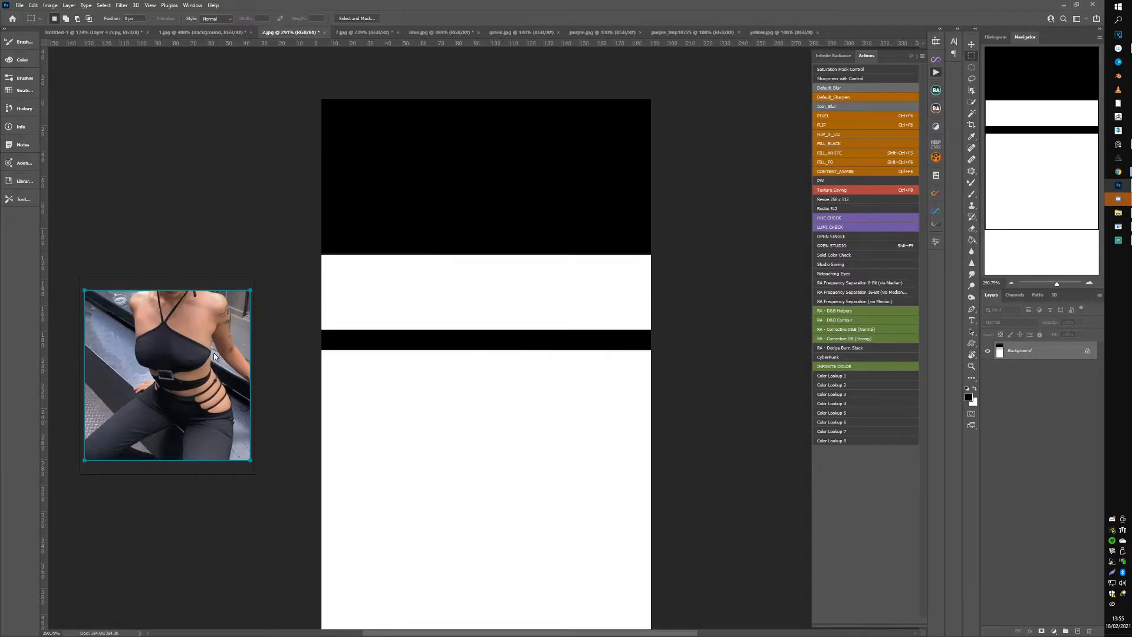
# Step: In 1.jpg, draw a closed curved Pen tool path for the hip cut-out at the texture's left edge, just below the waist band
pyautogui.click(178, 33)
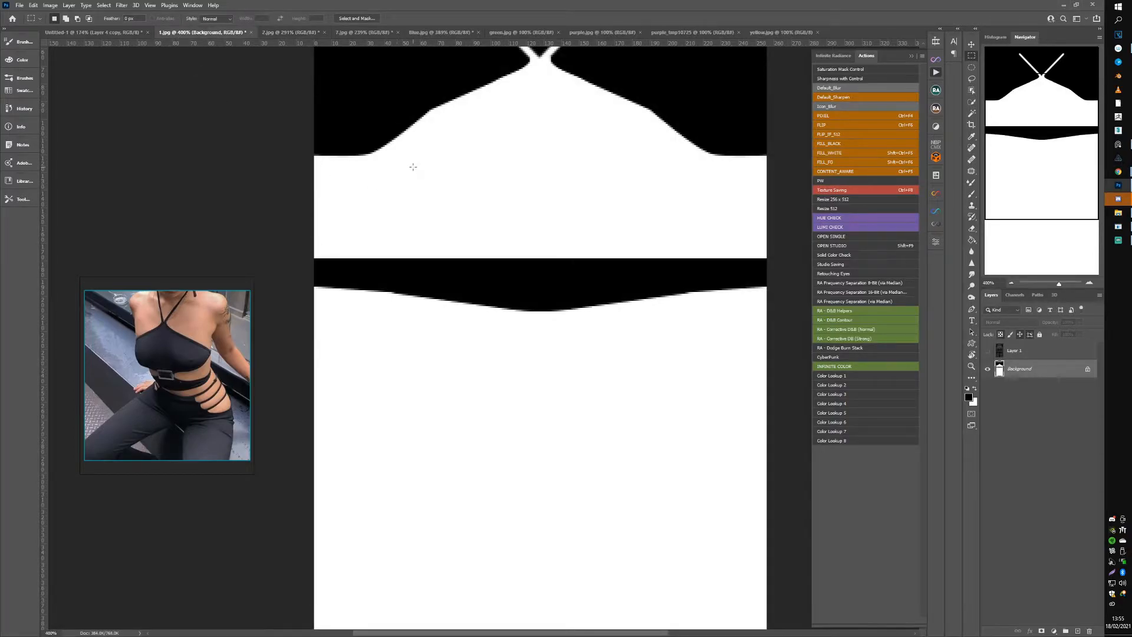
pyautogui.scroll(3, 428, 229)
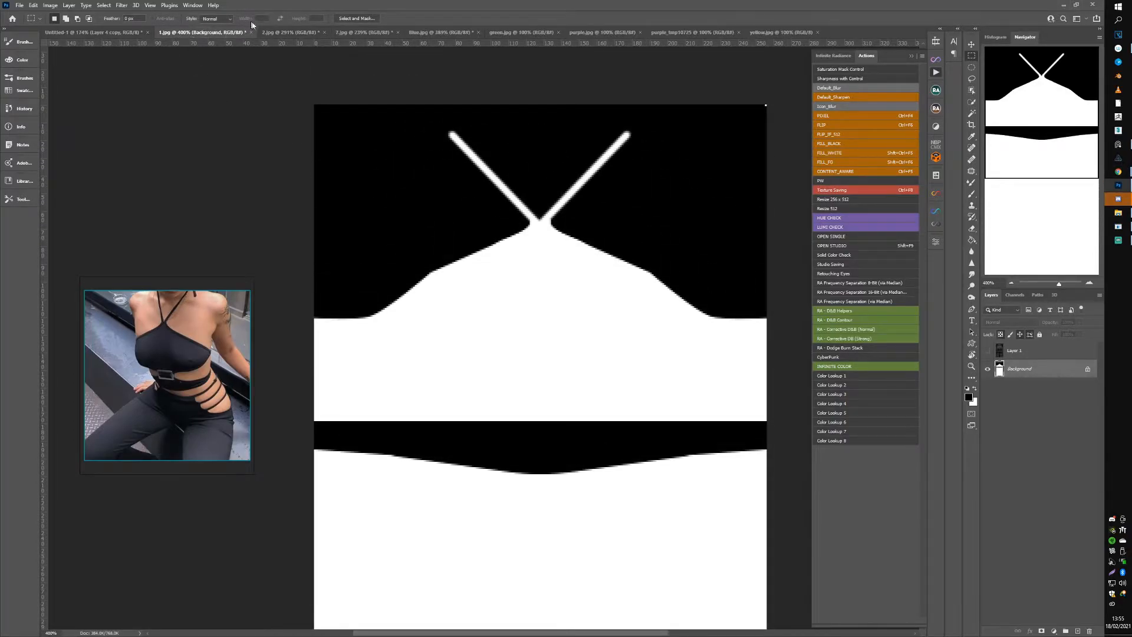
pyautogui.click(287, 33)
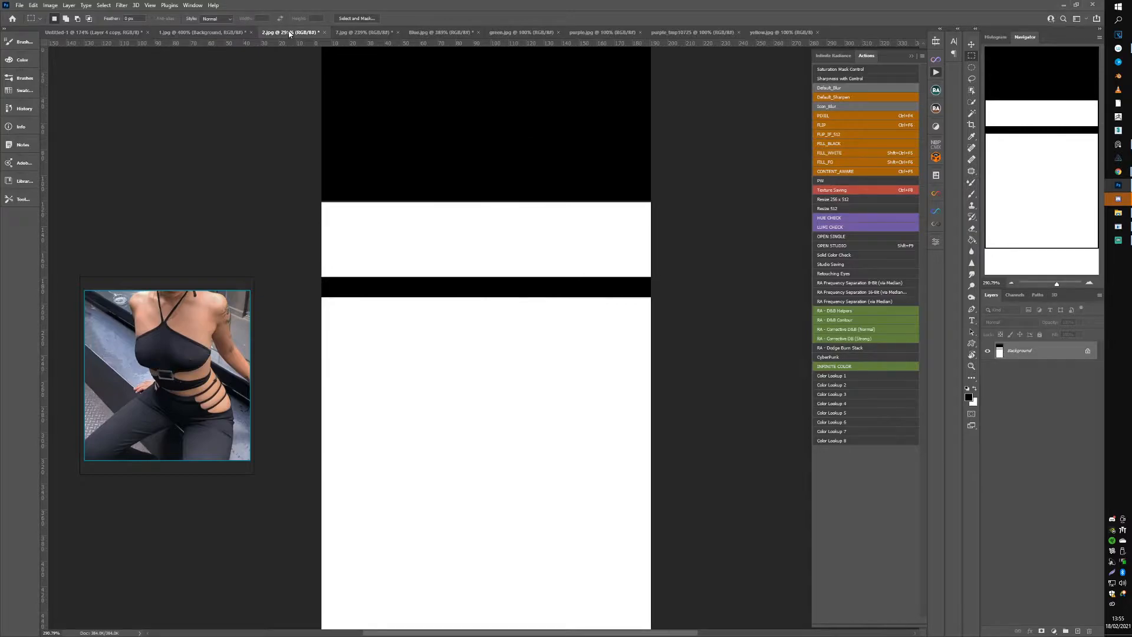
pyautogui.click(216, 32)
pyautogui.moveTo(426, 338); pyautogui.dragTo(398, 297)
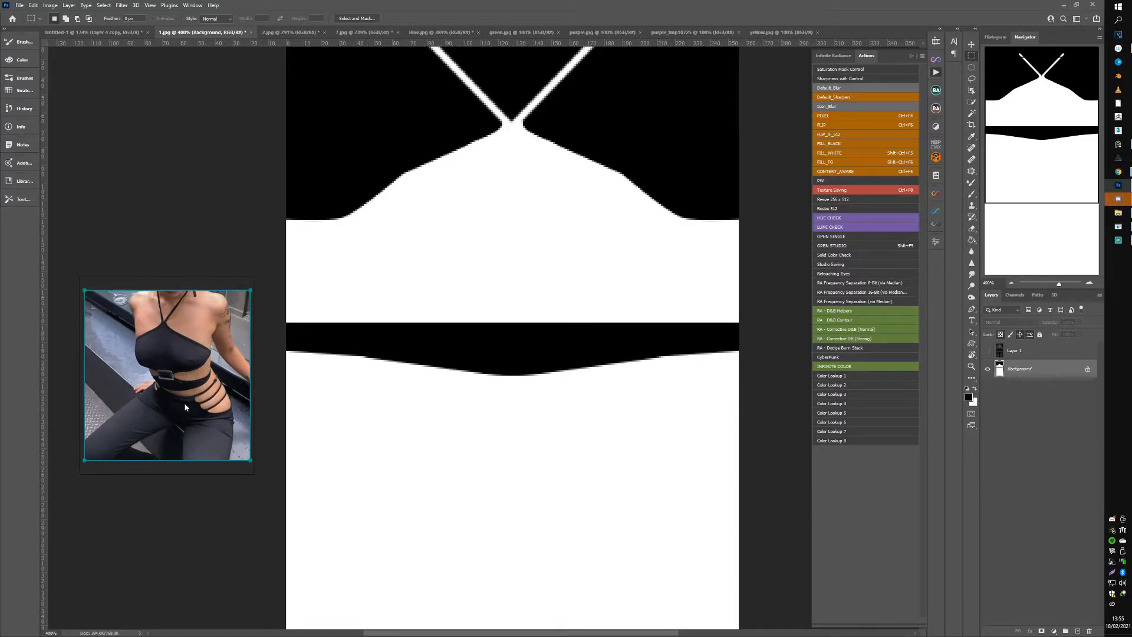
pyautogui.click(972, 309)
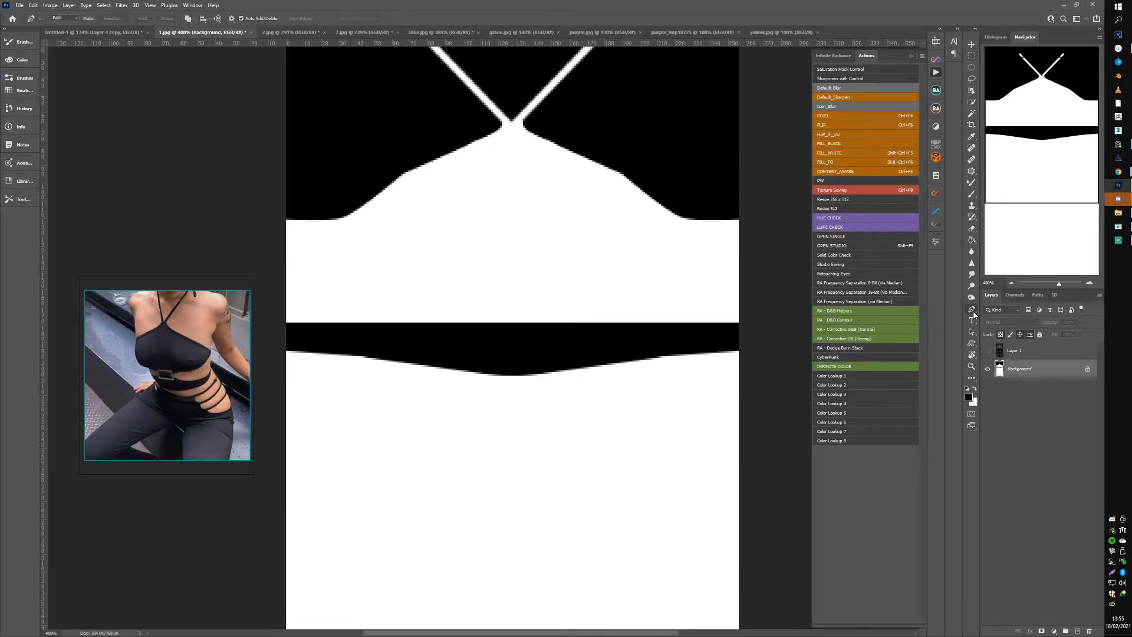
pyautogui.moveTo(405, 374); pyautogui.dragTo(414, 324)
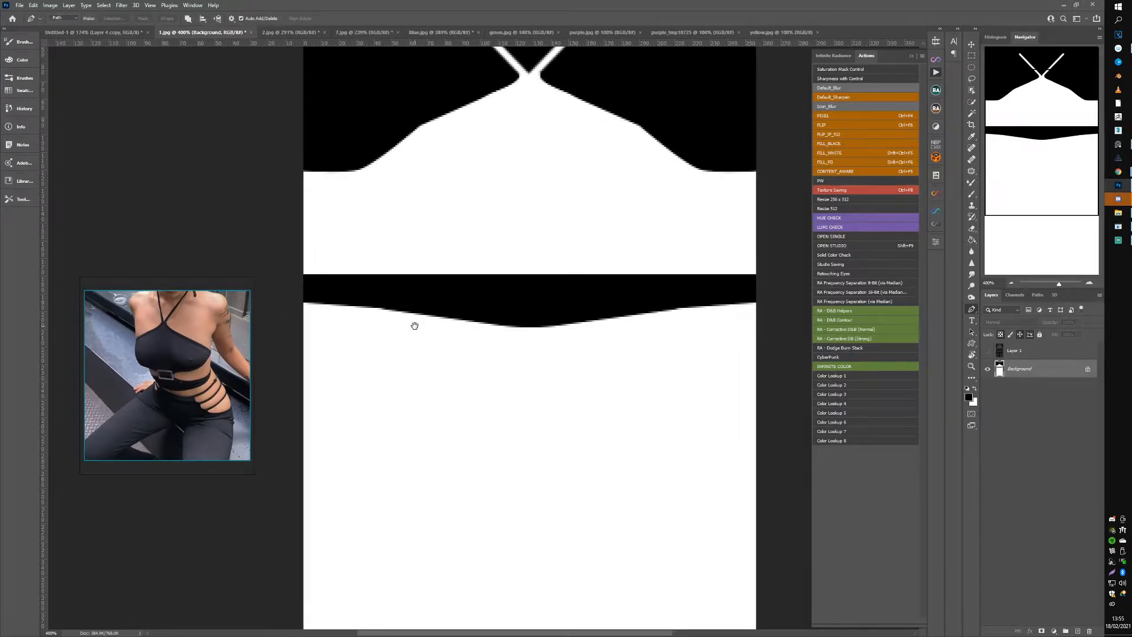
pyautogui.click(302, 308)
pyautogui.moveTo(411, 319); pyautogui.dragTo(447, 332)
pyautogui.moveTo(289, 414); pyautogui.dragTo(199, 412)
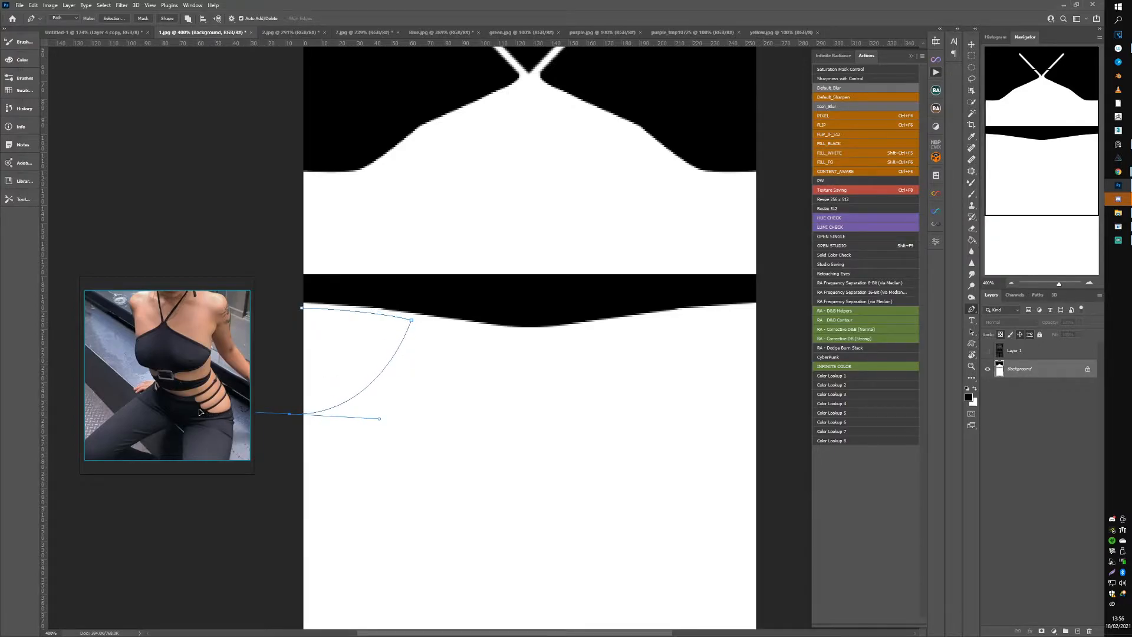
pyautogui.click(302, 308)
# Step: Place a vertical guide at the texture's centre and draw a closed midriff cut-out path from the left edge to just short of it
pyautogui.click(302, 258)
pyautogui.moveTo(473, 230); pyautogui.dragTo(474, 209)
pyautogui.hotkey('ctrl', 'z')
pyautogui.moveTo(45, 258); pyautogui.dragTo(529, 206)
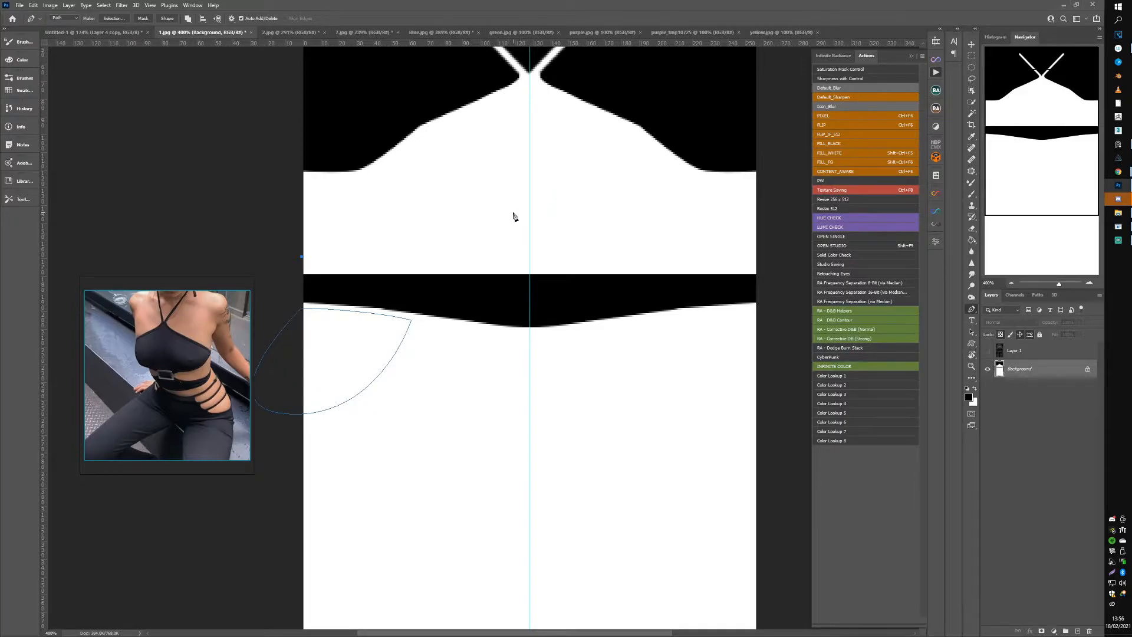
pyautogui.moveTo(513, 212); pyautogui.dragTo(515, 171)
pyautogui.moveTo(394, 196); pyautogui.dragTo(293, 200)
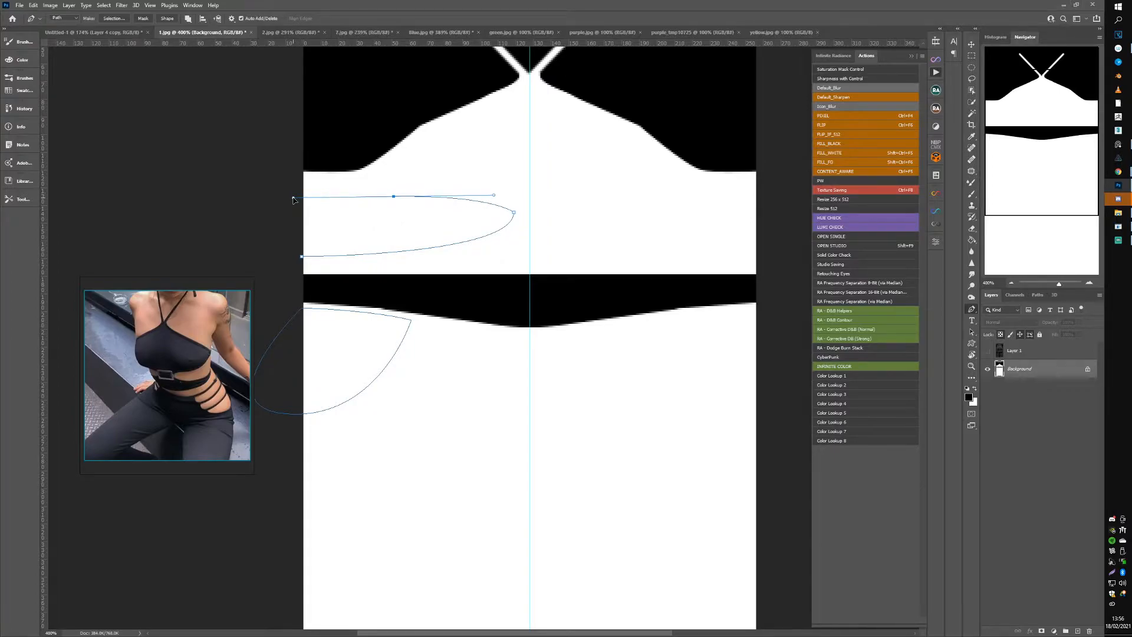
pyautogui.keyDown('alt'); pyautogui.click(394, 196); pyautogui.keyUp('alt')
pyautogui.moveTo(357, 180); pyautogui.dragTo(333, 165)
pyautogui.click(280, 175)
# Step: Fill both cut-out paths with black on a new layer and mirror a duplicate of it onto the texture's right half
pyautogui.hotkey('ctrl', 'shift', 'alt', 'n')
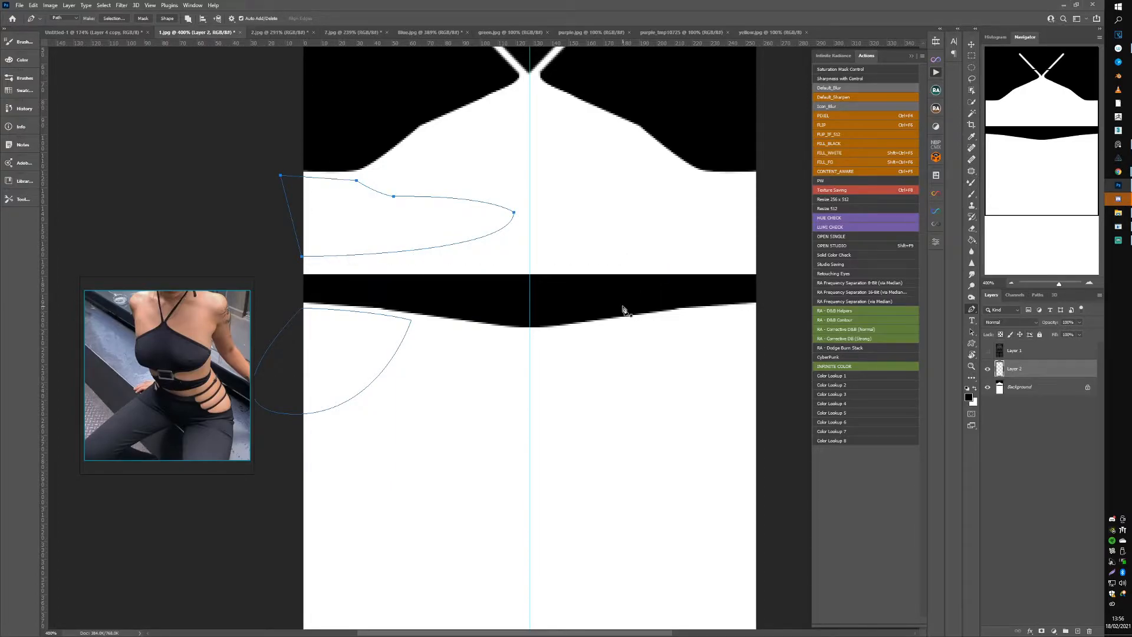
pyautogui.hotkey('ctrl', 'Return')
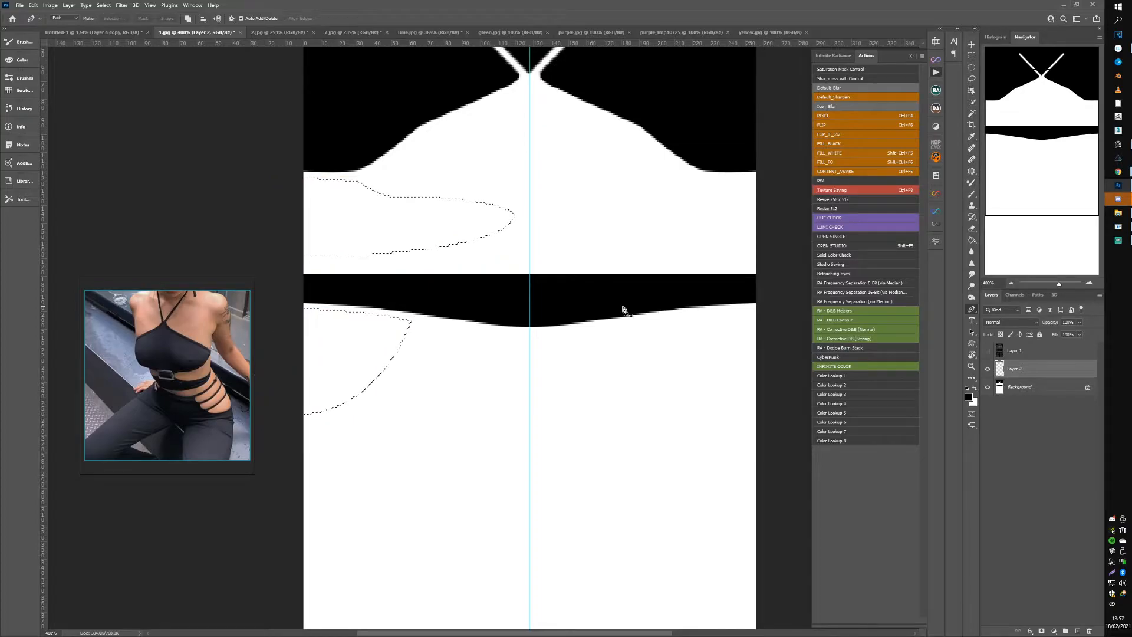
pyautogui.hotkey('alt', 'BackSpace')
pyautogui.hotkey('ctrl', 'd')
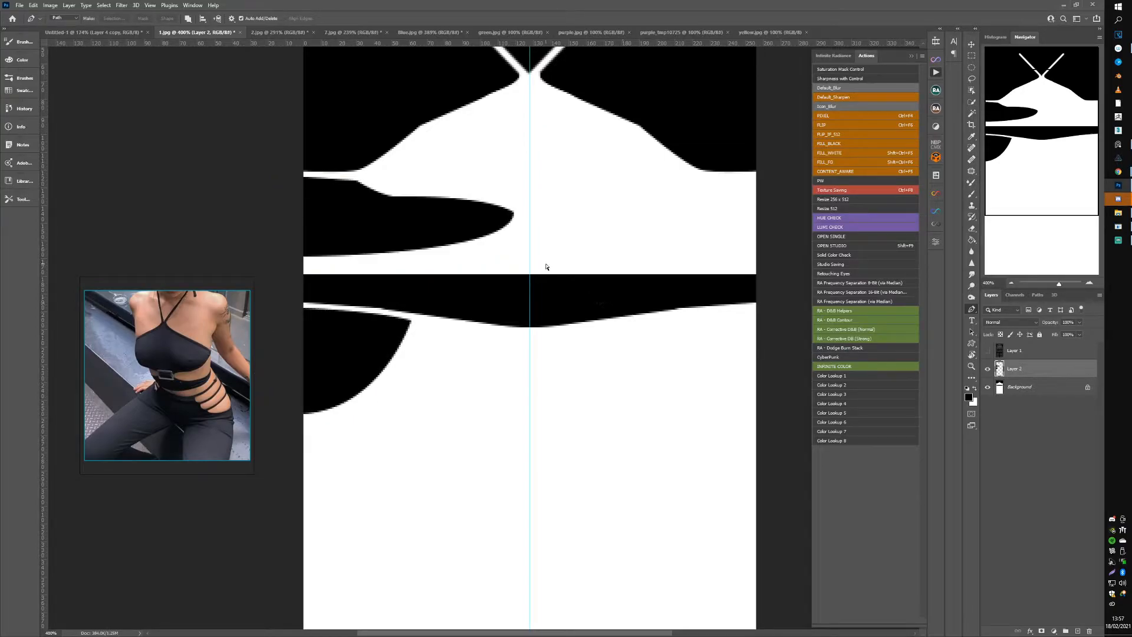
pyautogui.hotkey('ctrl', 'j')
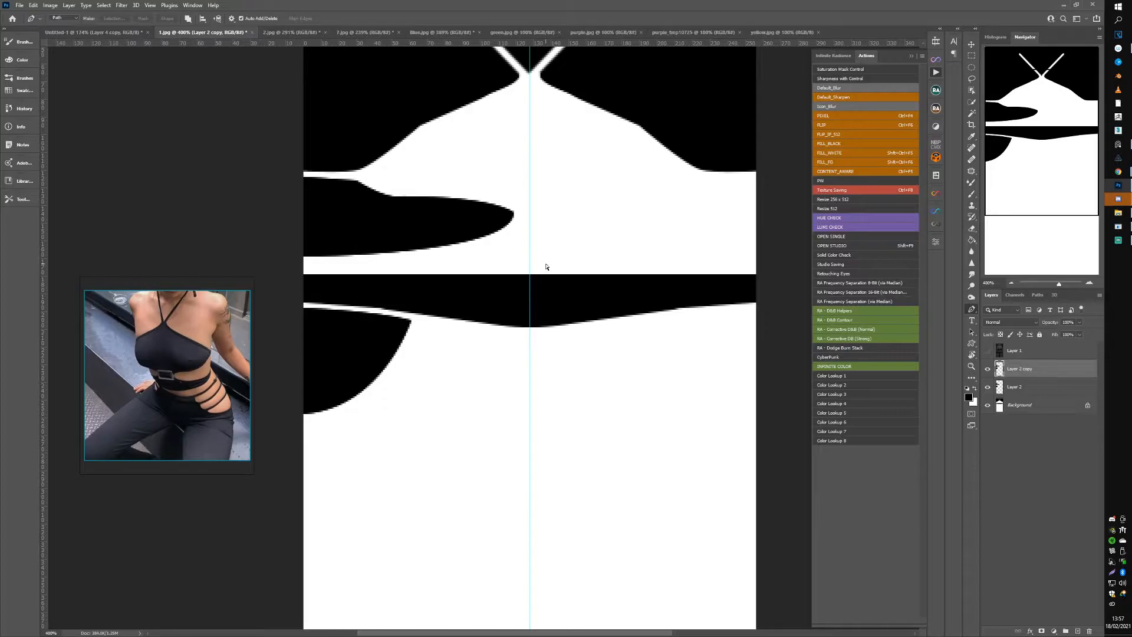
pyautogui.hotkey('ctrl', 'F6')
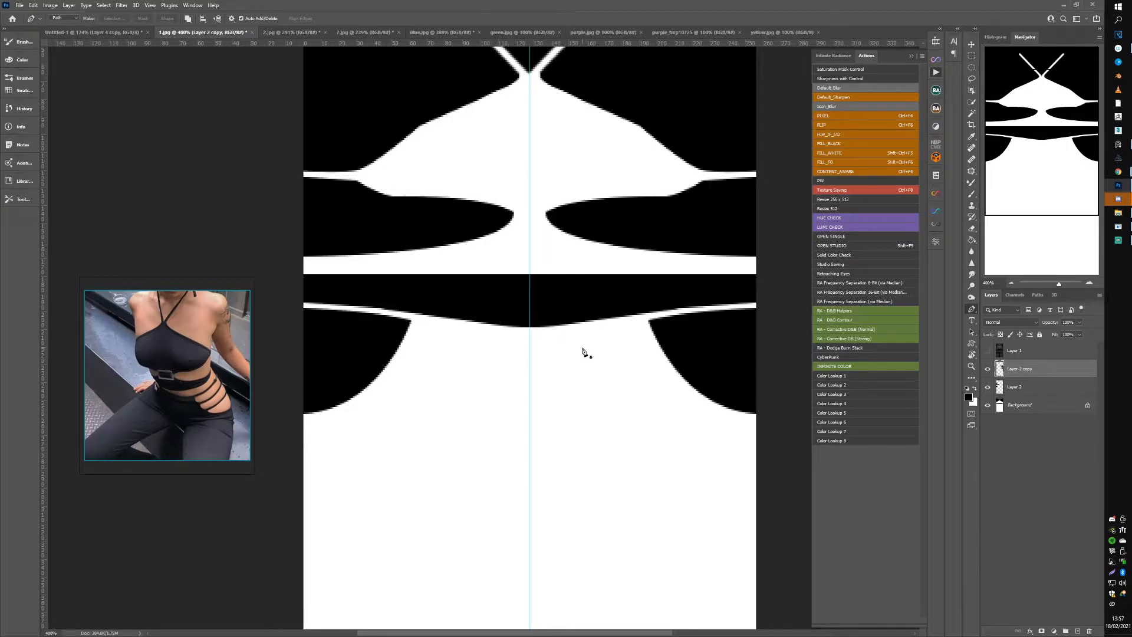
# Step: Apply the changes in the IMVU editor and inspect the new midriff and hip cut-outs from the avatar's front and side
pyautogui.click(1118, 226)
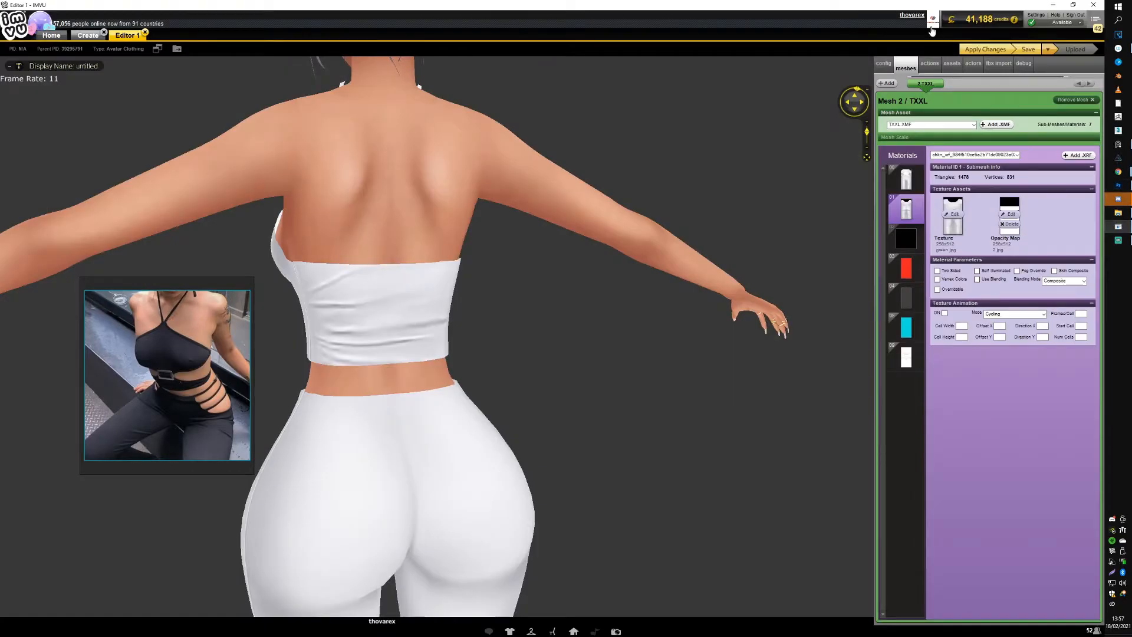
pyautogui.click(970, 51)
pyautogui.moveTo(401, 303); pyautogui.dragTo(526, 358)
pyautogui.scroll(-5, 495, 353)
pyautogui.scroll(5, 481, 372)
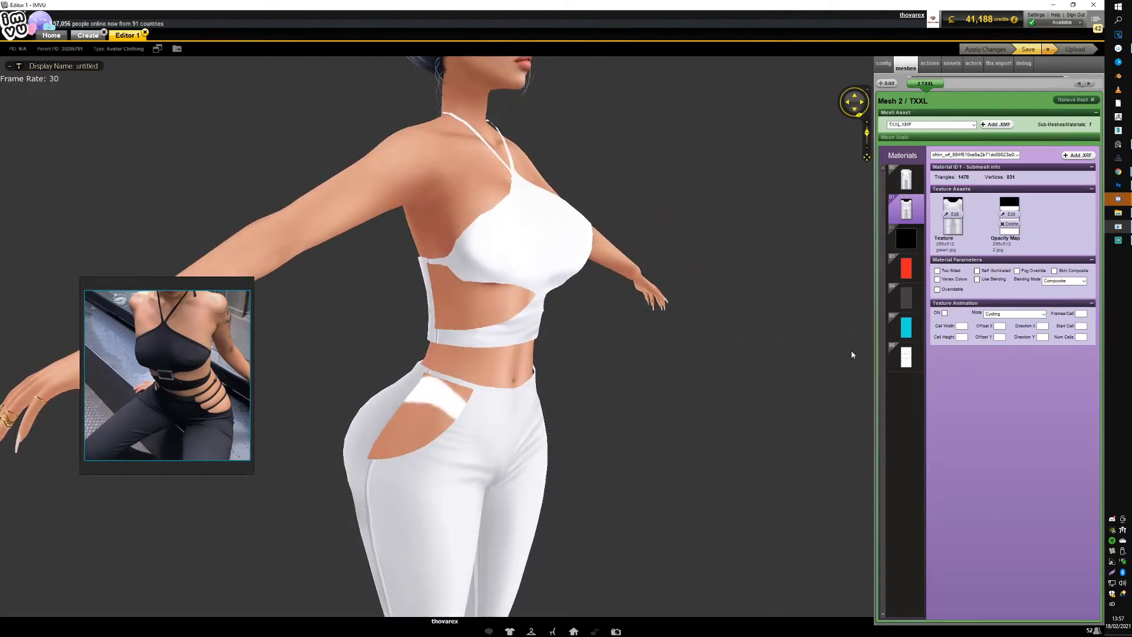
# Step: Reload 7.jpg as the opacity map of the TXXL mesh's last material
pyautogui.click(906, 358)
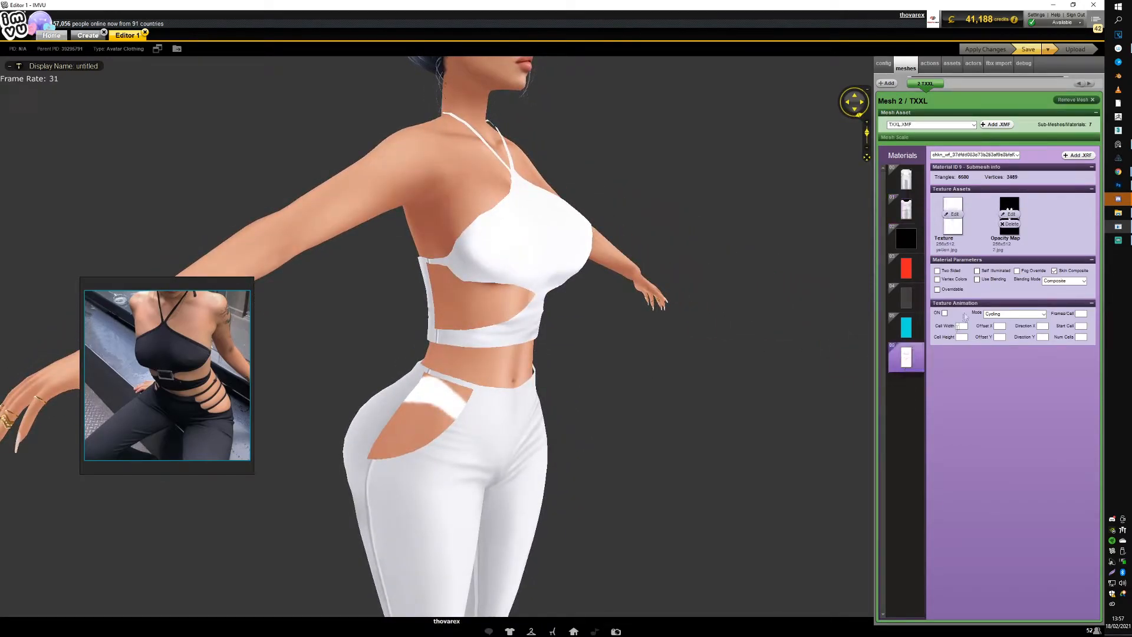
pyautogui.click(1008, 215)
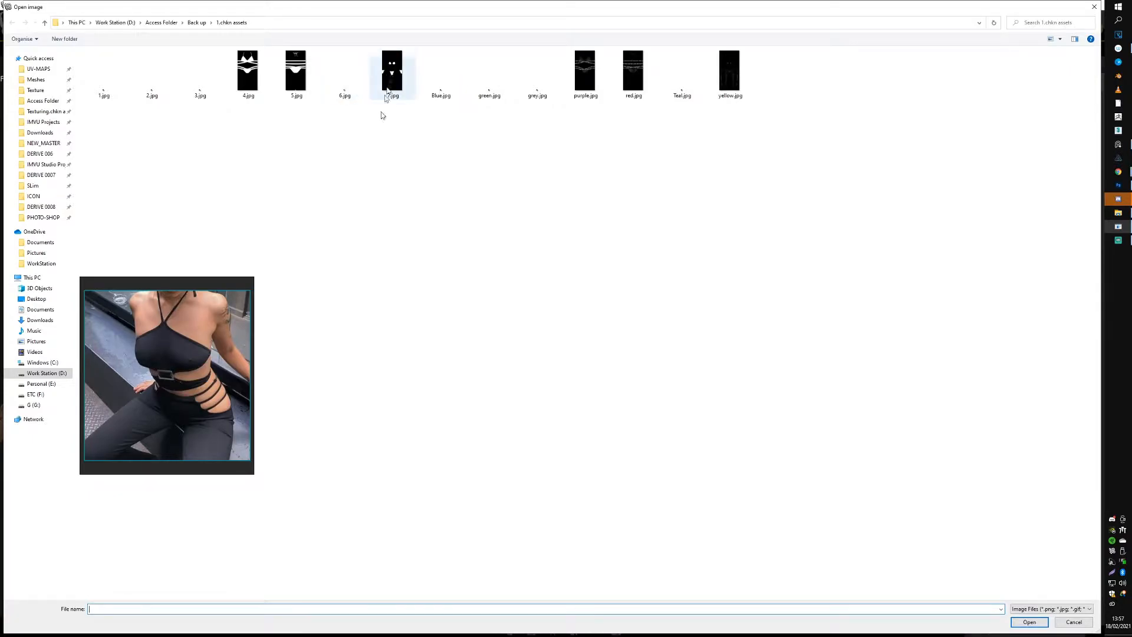
pyautogui.doubleClick(392, 76)
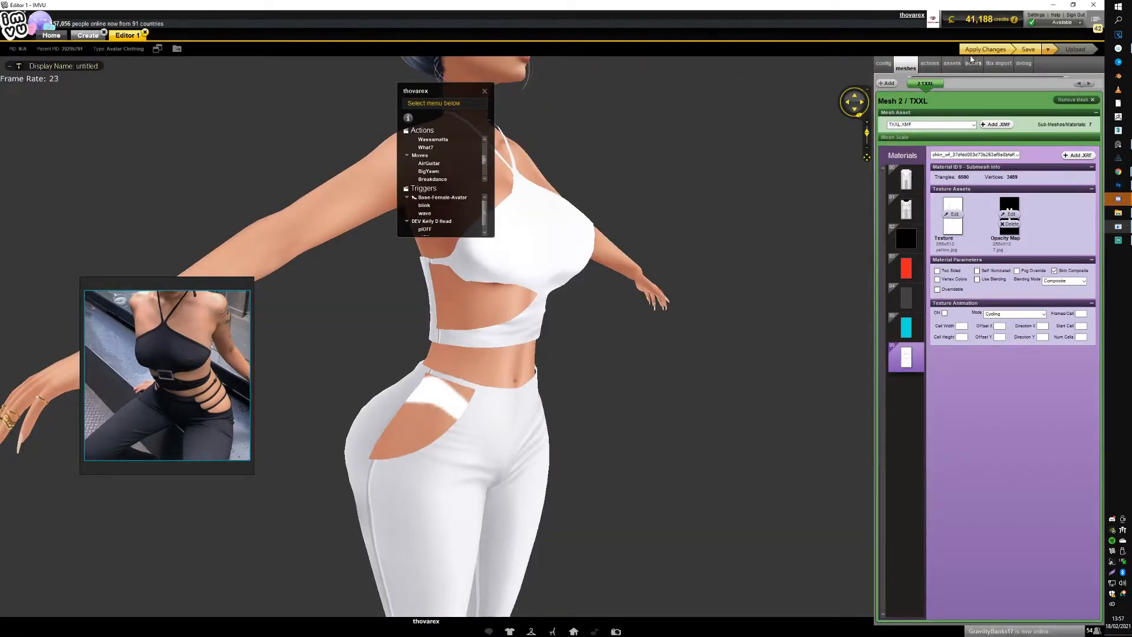
# Step: Inspect the halter top, midriff and hip cut-outs on the avatar up close and at full-body distance
pyautogui.scroll(3, 556, 366)
pyautogui.moveTo(512, 346)
pyautogui.mouseDown()
pyautogui.moveTo(560, 339)
pyautogui.moveTo(372, 360)
pyautogui.moveTo(554, 361)
pyautogui.moveTo(500, 362)
pyautogui.moveTo(521, 366)
pyautogui.mouseUp()
pyautogui.scroll(-3, 500, 362)
pyautogui.scroll(3, 504, 361)
pyautogui.scroll(-2, 522, 362)
pyautogui.scroll(-2, 522, 363)
pyautogui.scroll(2, 501, 362)
pyautogui.scroll(-3, 520, 365)
pyautogui.scroll(-1, 521, 366)
pyautogui.scroll(5, 447, 318)
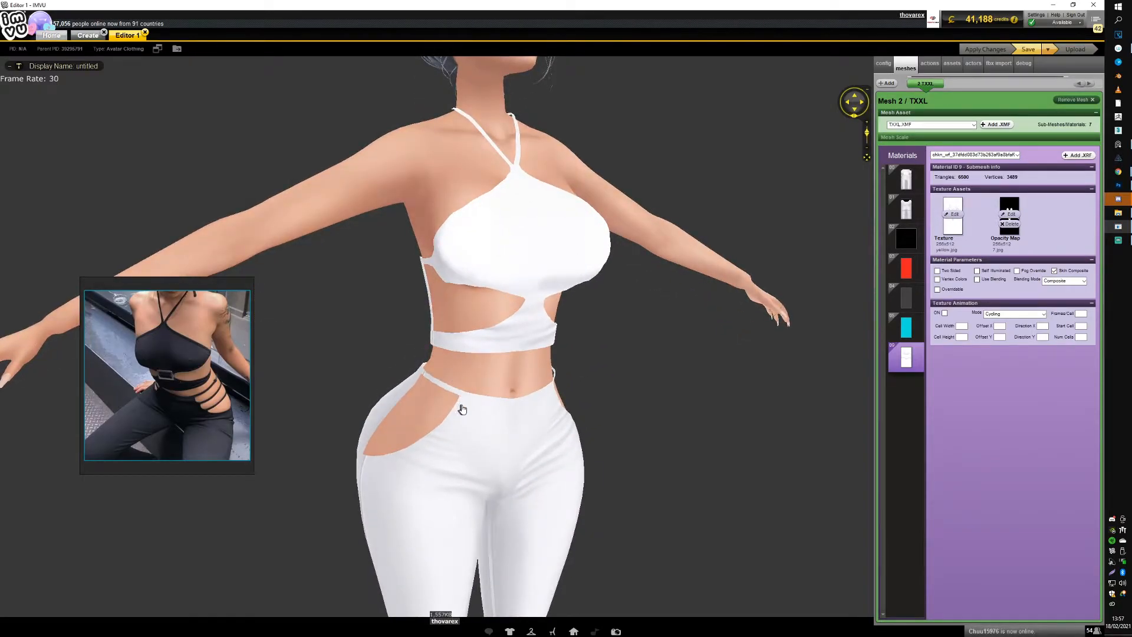
pyautogui.scroll(-5, 457, 409)
pyautogui.scroll(3, 447, 407)
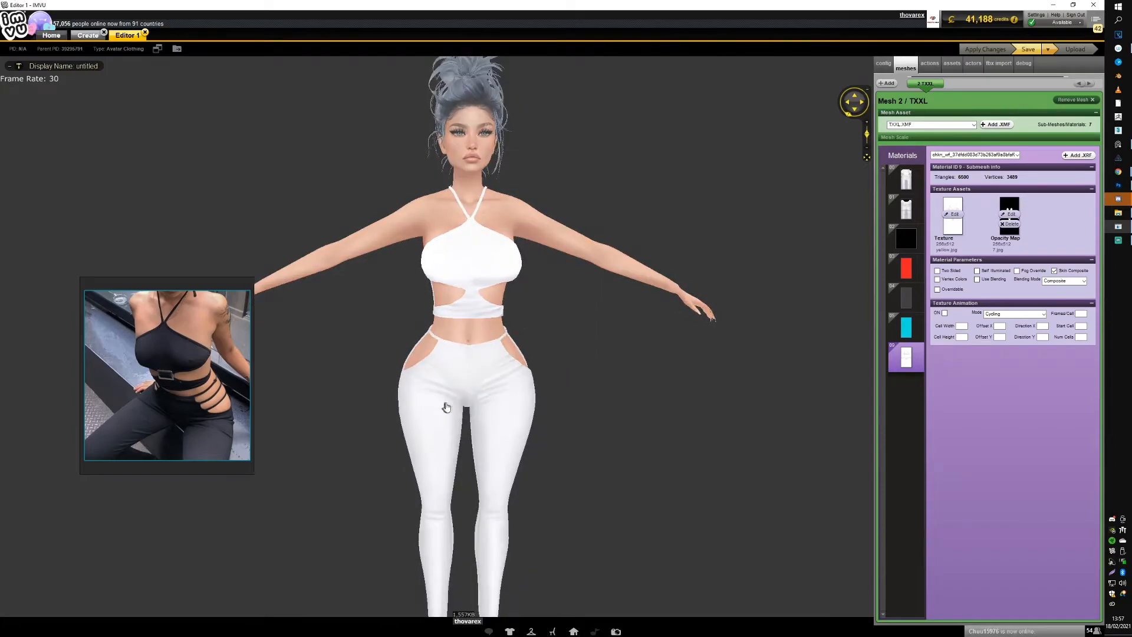
pyautogui.moveTo(447, 407); pyautogui.dragTo(473, 404)
# Step: In Photoshop's 1.jpg, draw a closed path along the left midriff cut-out's upper edge to smooth its curve below the bust
pyautogui.click(1120, 186)
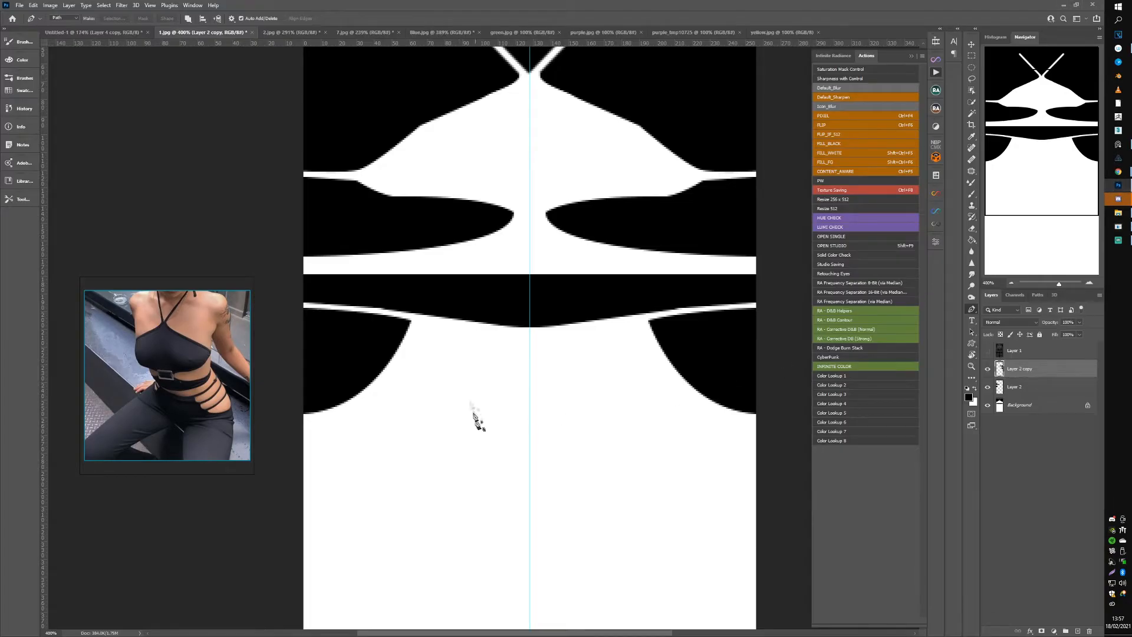
pyautogui.click(359, 183)
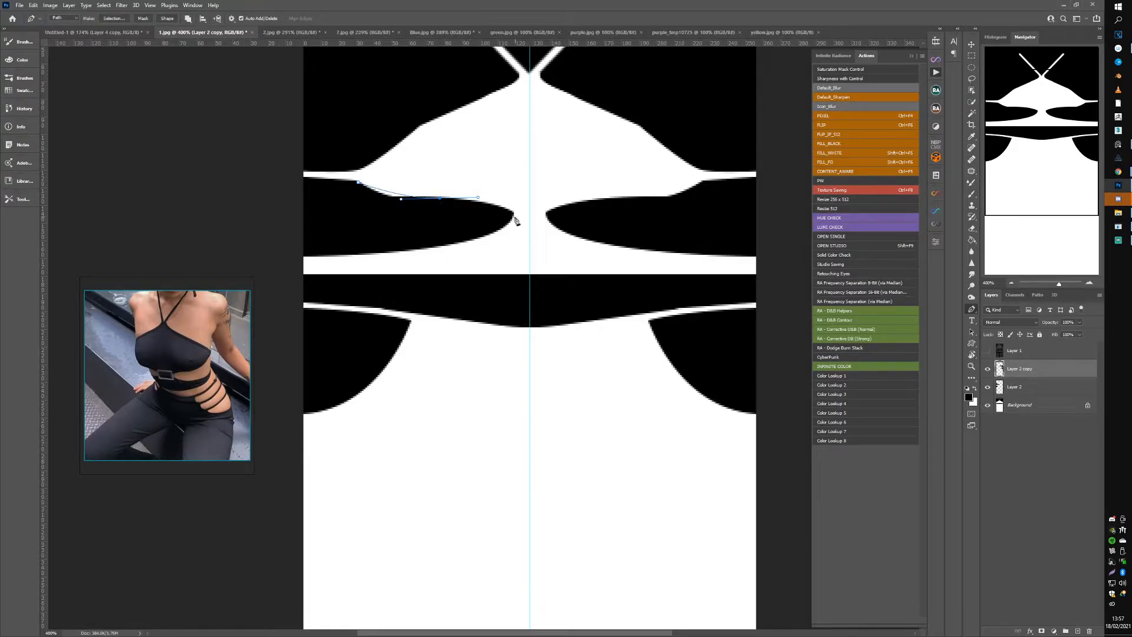
pyautogui.moveTo(514, 215); pyautogui.dragTo(512, 237)
pyautogui.moveTo(426, 230); pyautogui.dragTo(403, 228)
pyautogui.click(353, 194)
pyautogui.click(359, 182)
# Step: Fill the smoothing shape with black on a new layer, mirror a duplicate to the right half and merge the two layers
pyautogui.hotkey('ctrl', 'shift', 'alt', 'n')
pyautogui.hotkey('ctrl', 'Return')
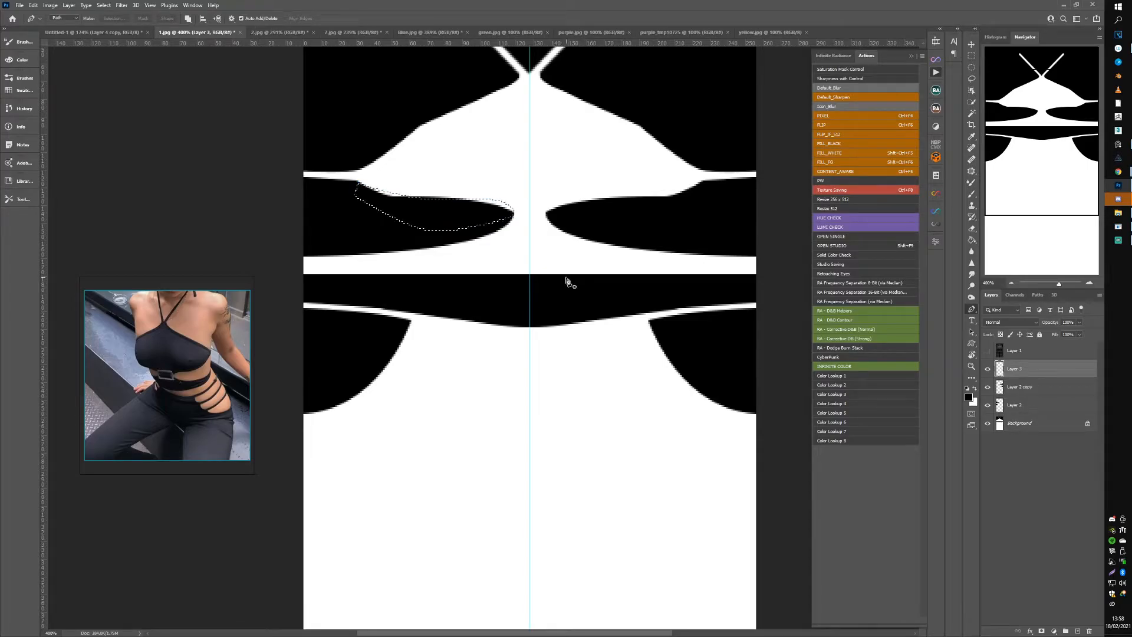
pyautogui.hotkey('ctrl', 'd')
pyautogui.hotkey('ctrl', 'j')
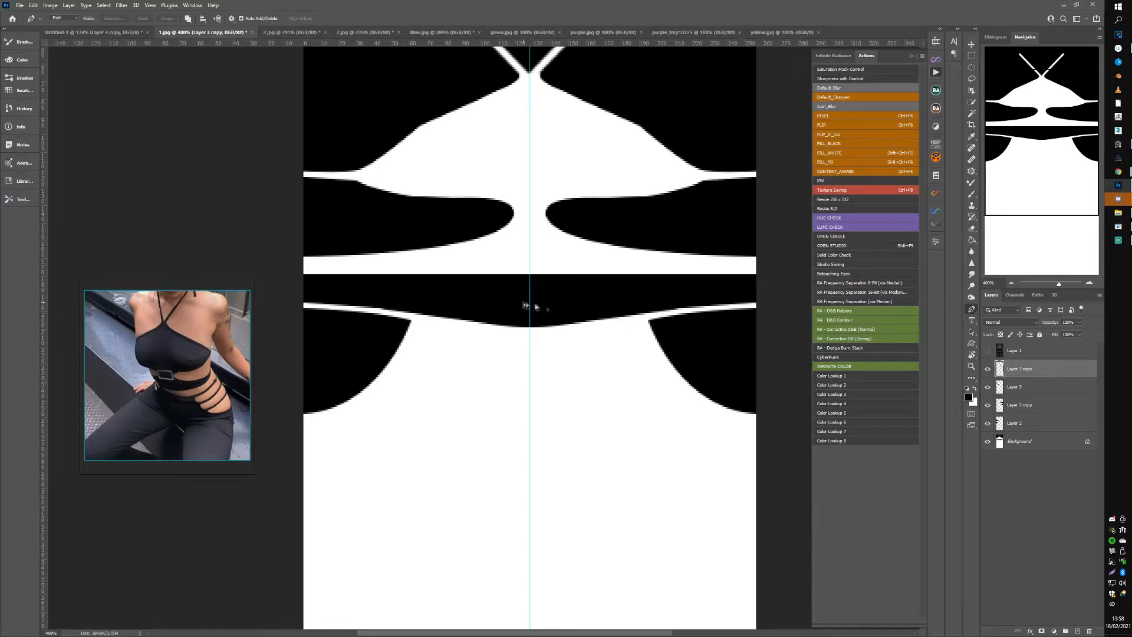
pyautogui.hotkey('ctrl', 'e')
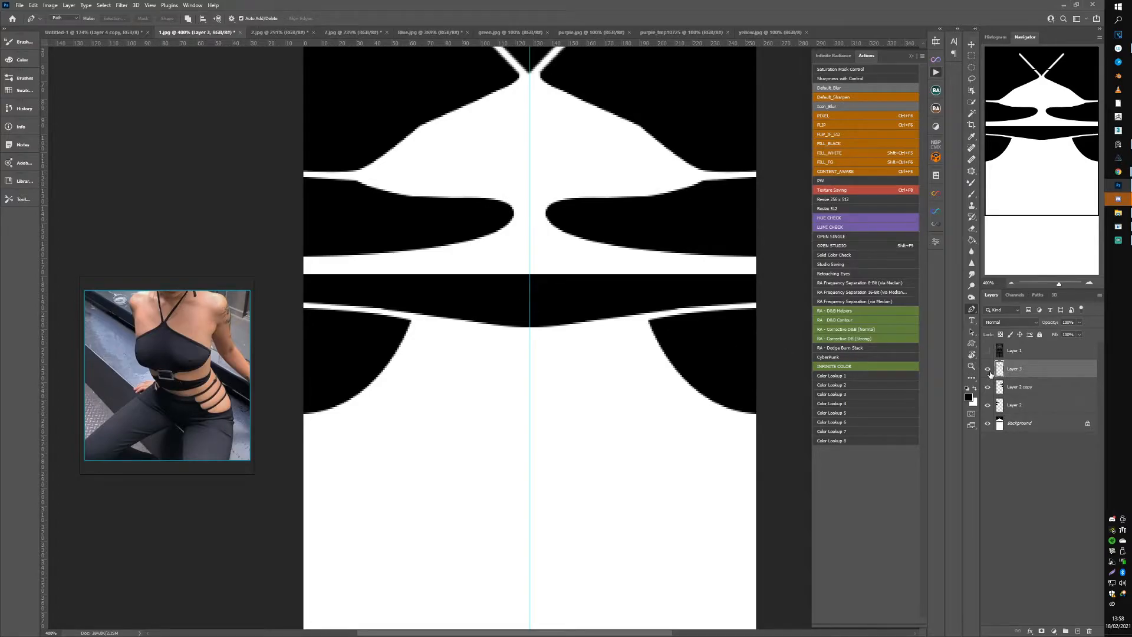
# Step: Draw a closed path with a curved outer edge around the left hip cut-out, slightly wider and lower than its current outline
pyautogui.click(411, 322)
pyautogui.hotkey('ctrl', 'z')
pyautogui.click(406, 320)
pyautogui.click(431, 324)
pyautogui.moveTo(302, 430); pyautogui.dragTo(191, 426)
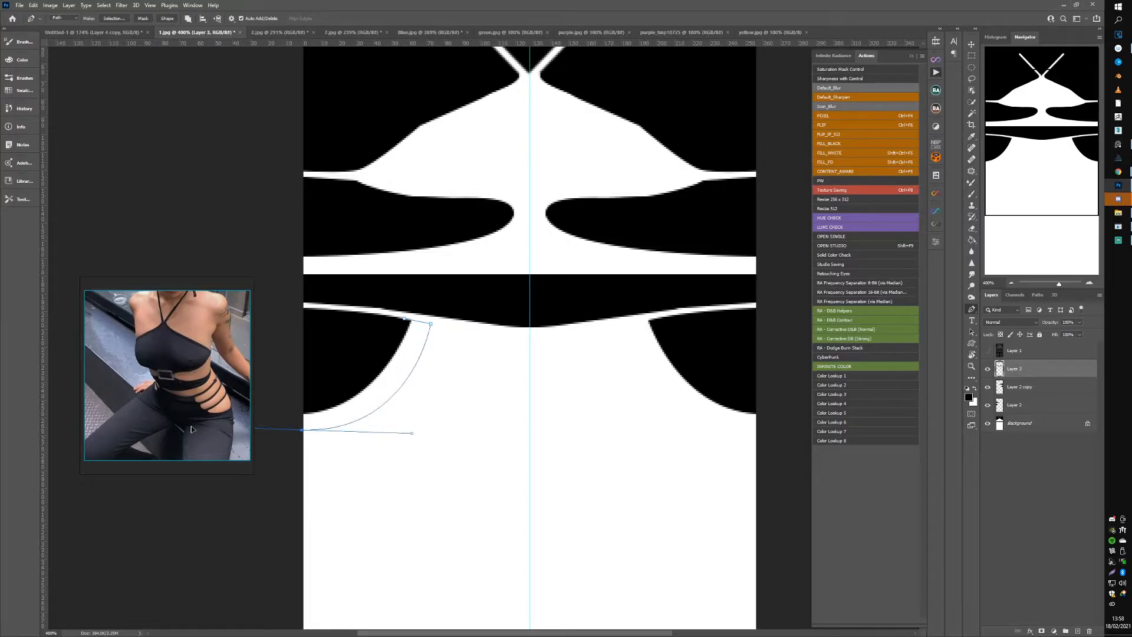
pyautogui.click(405, 320)
# Step: Fill the hip path with black on a new layer and mirror a duplicate of it onto the right hip
pyautogui.hotkey('ctrl', 'shift', 'alt', 'n')
pyautogui.hotkey('ctrl', 'Return')
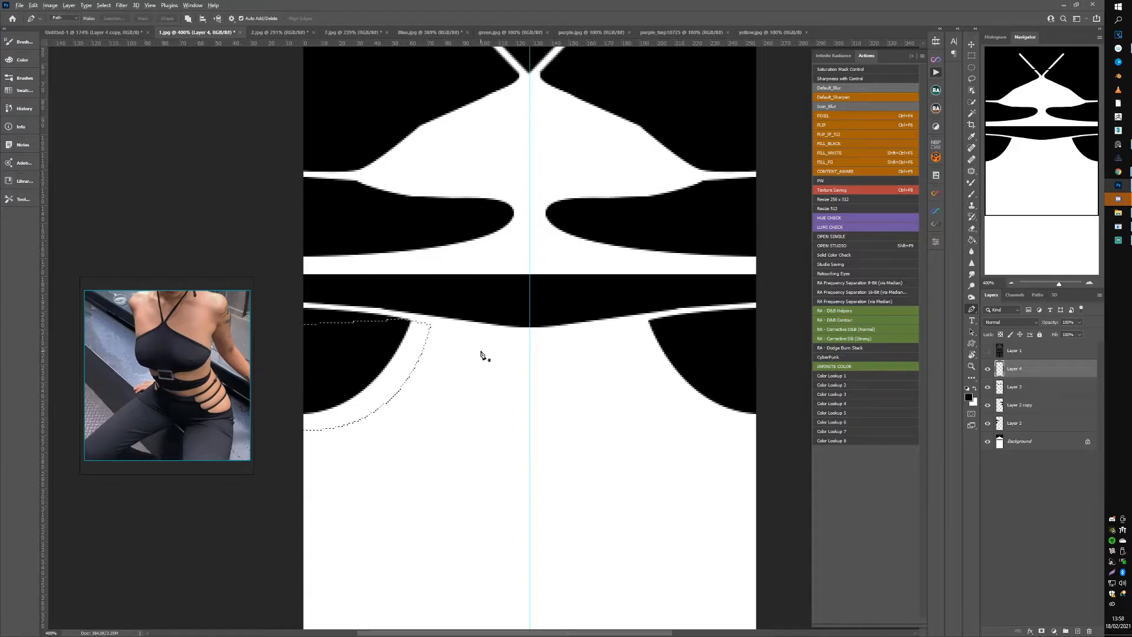
pyautogui.hotkey('alt', 'BackSpace')
pyautogui.hotkey('ctrl', 'd')
pyautogui.hotkey('ctrl', 'j')
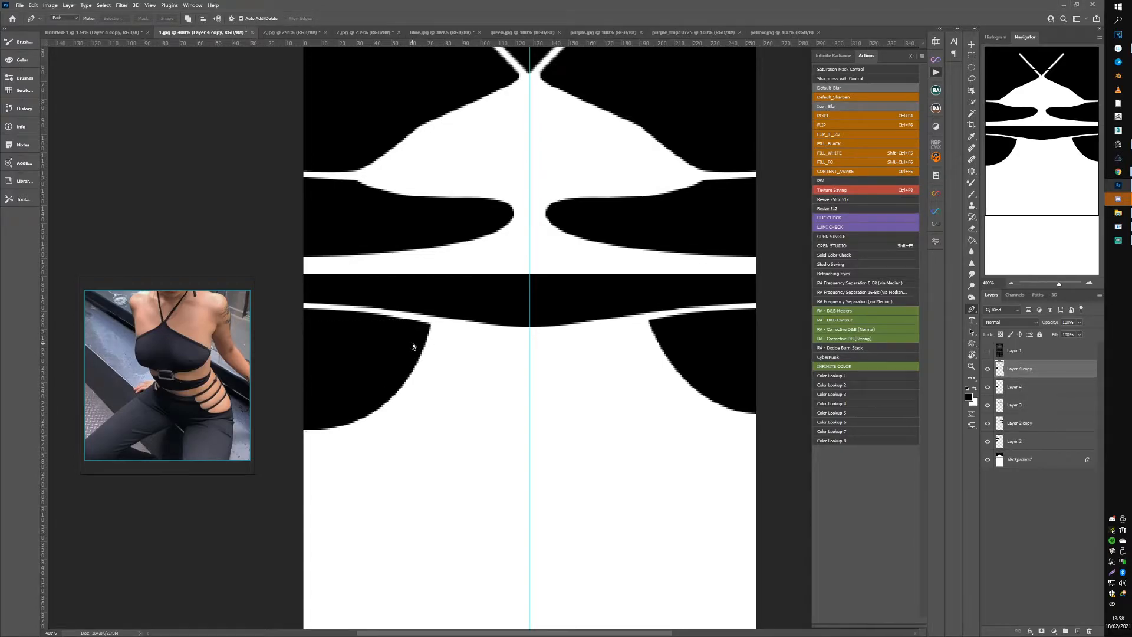
pyautogui.hotkey('ctrl', 'F6')
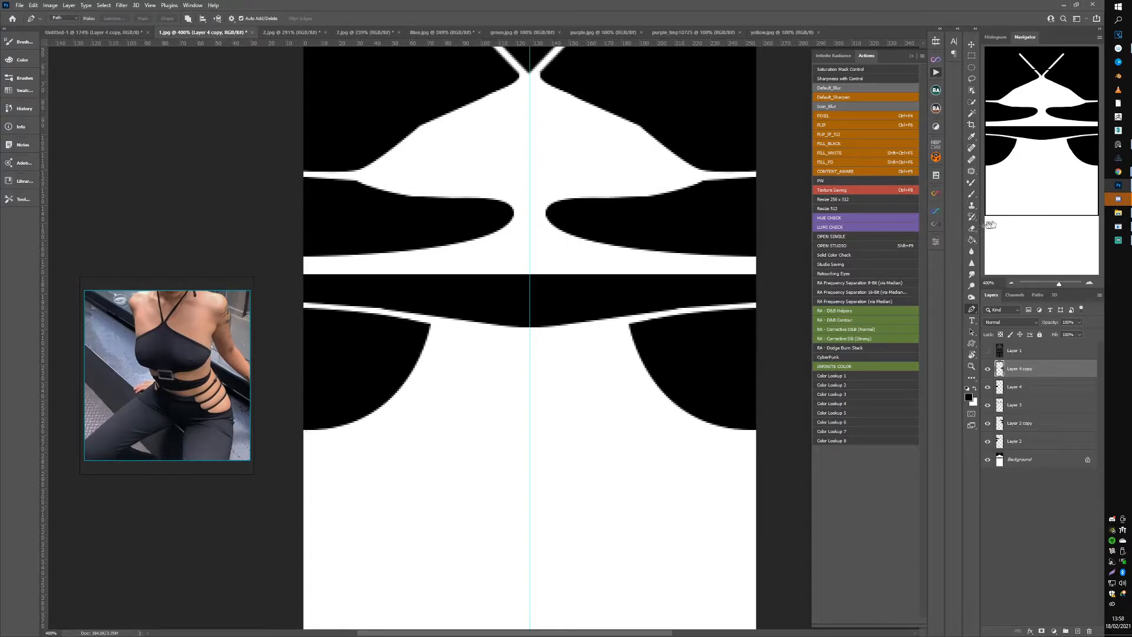
# Step: Switch to the IMVU editor, apply the changes and inspect the enlarged hip cut-outs on the avatar from several distances and angles
pyautogui.click(1117, 227)
pyautogui.click(966, 54)
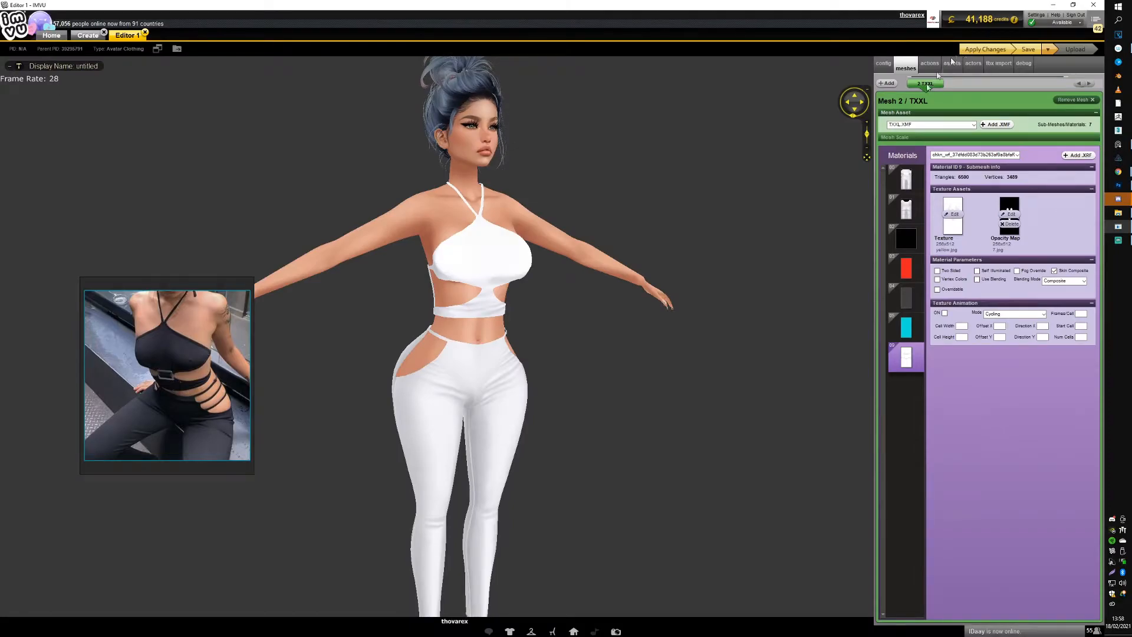
pyautogui.scroll(3, 548, 331)
pyautogui.moveTo(548, 330); pyautogui.dragTo(523, 291)
pyautogui.scroll(-5, 454, 329)
pyautogui.scroll(3, 443, 336)
pyautogui.scroll(-5, 441, 327)
pyautogui.scroll(7, 446, 325)
pyautogui.moveTo(455, 275); pyautogui.dragTo(475, 283)
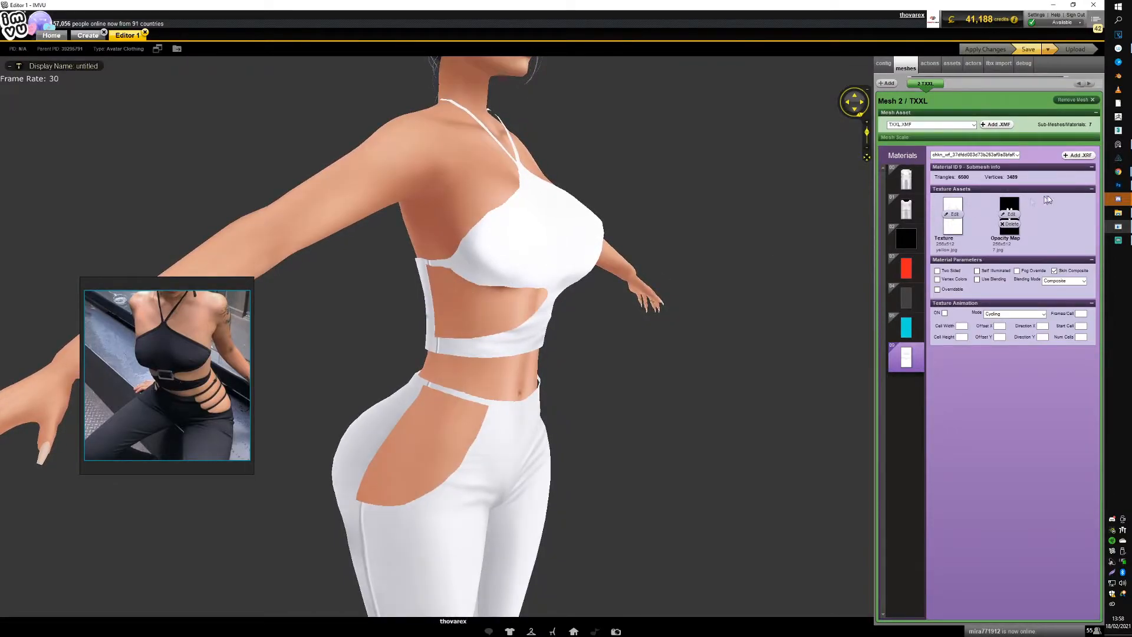
# Step: Back in Photoshop's 1.jpg, draw a path reshaping the left outer edge of the bust down to the side strap
pyautogui.click(1118, 185)
pyautogui.scroll(2, 413, 207)
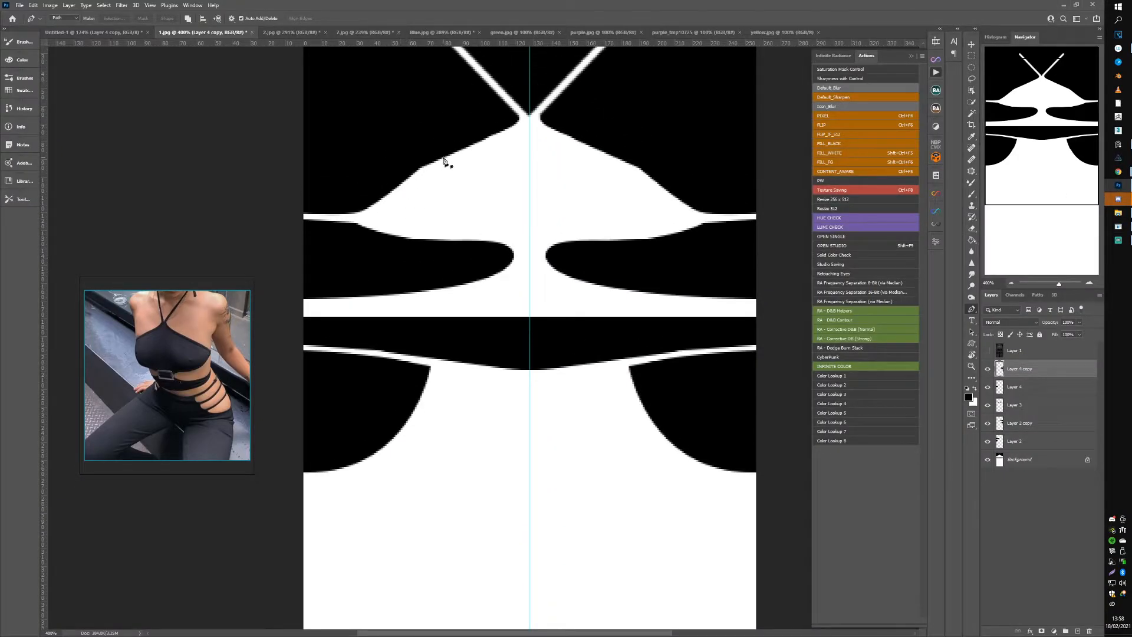
pyautogui.click(443, 158)
pyautogui.click(387, 196)
pyautogui.moveTo(368, 154); pyautogui.dragTo(441, 130)
pyautogui.moveTo(362, 234); pyautogui.dragTo(363, 244)
pyautogui.moveTo(364, 234); pyautogui.dragTo(255, 229)
pyautogui.moveTo(374, 205); pyautogui.dragTo(369, 217)
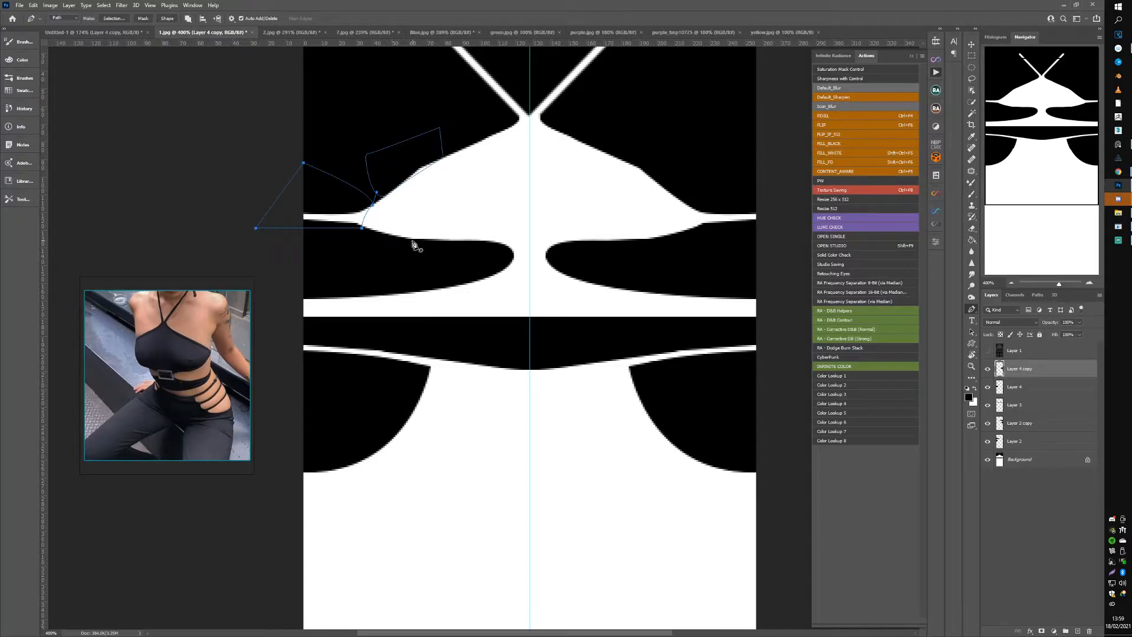
# Step: Add a closed path along the left midriff cut-out's upper edge and fill the drawn shapes with black on a new layer
pyautogui.click(460, 241)
pyautogui.click(294, 241)
pyautogui.click(302, 264)
pyautogui.click(297, 272)
pyautogui.click(460, 242)
pyautogui.hotkey('ctrl', 'shift', 'alt', 'n')
pyautogui.hotkey('ctrl', 'Return')
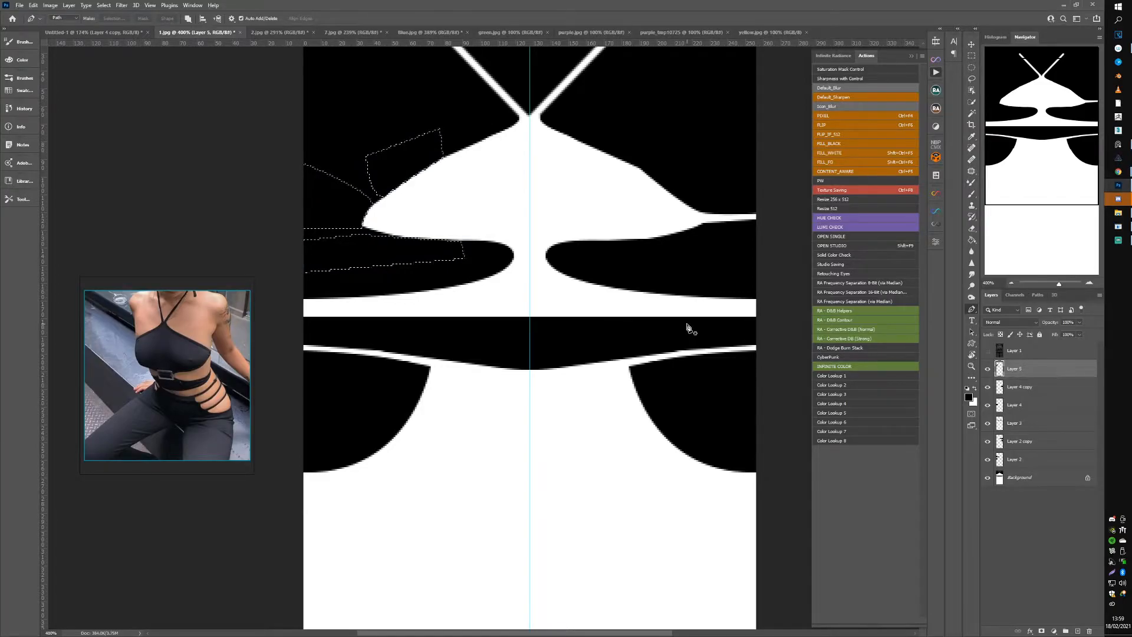
# Step: Add a layer beneath the black shapes and fill a lassoed area around the left bust corner and side strap with white
pyautogui.hotkey('alt', '[')
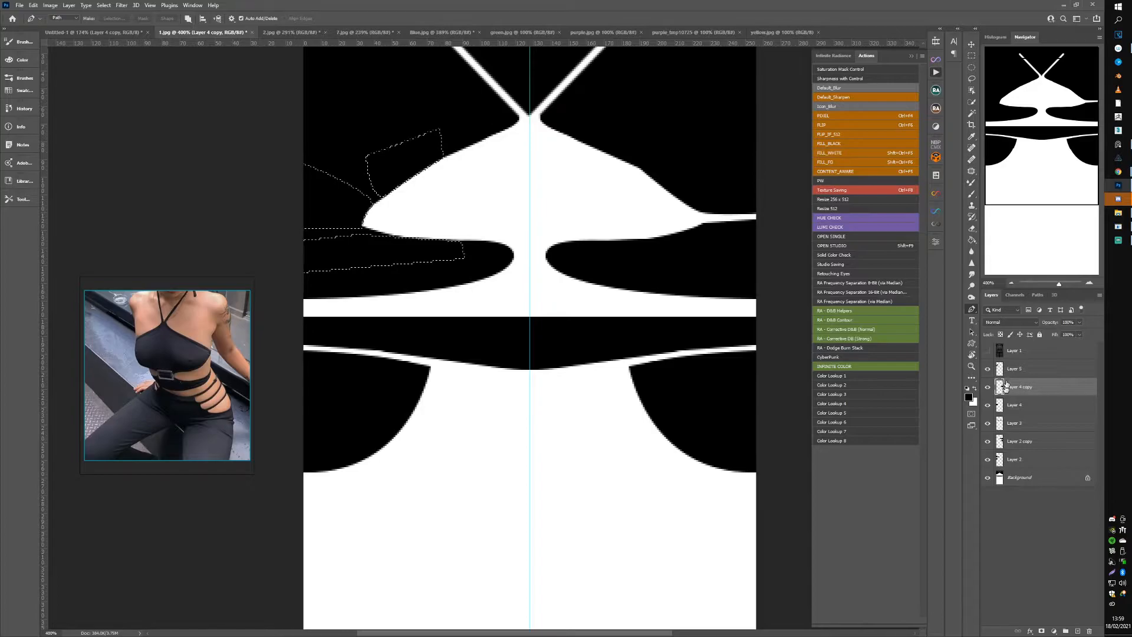
pyautogui.hotkey('ctrl', 'shift', 'alt', 'n')
pyautogui.click(972, 82)
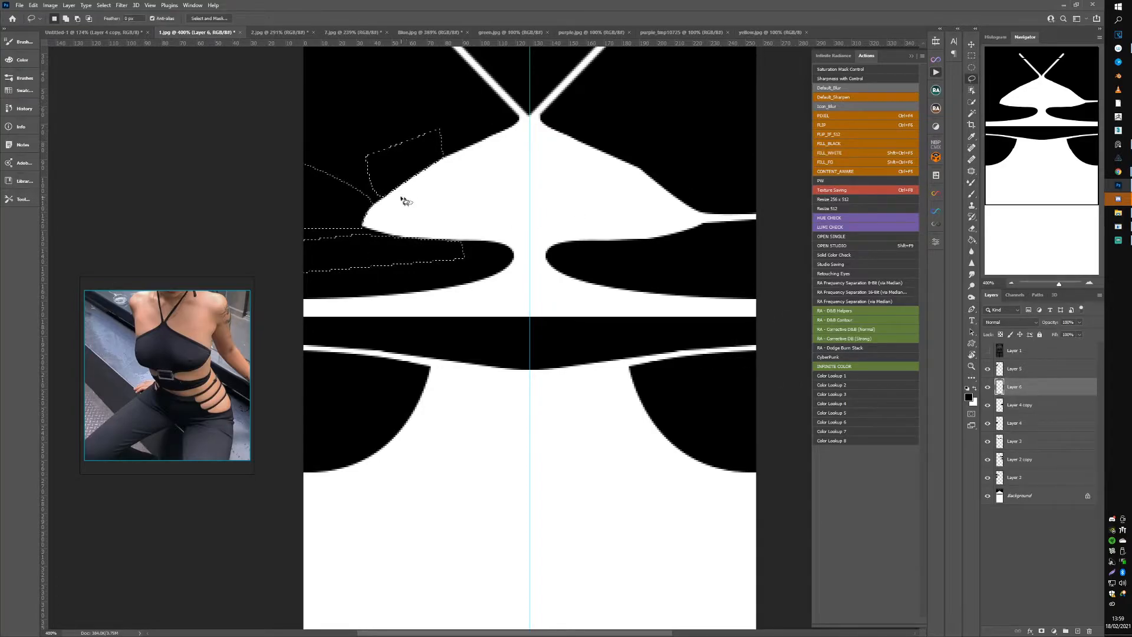
pyautogui.hotkey('ctrl', 'd')
pyautogui.moveTo(280, 247)
pyautogui.mouseDown()
pyautogui.moveTo(387, 268)
pyautogui.moveTo(430, 223)
pyautogui.moveTo(394, 191)
pyautogui.mouseUp()
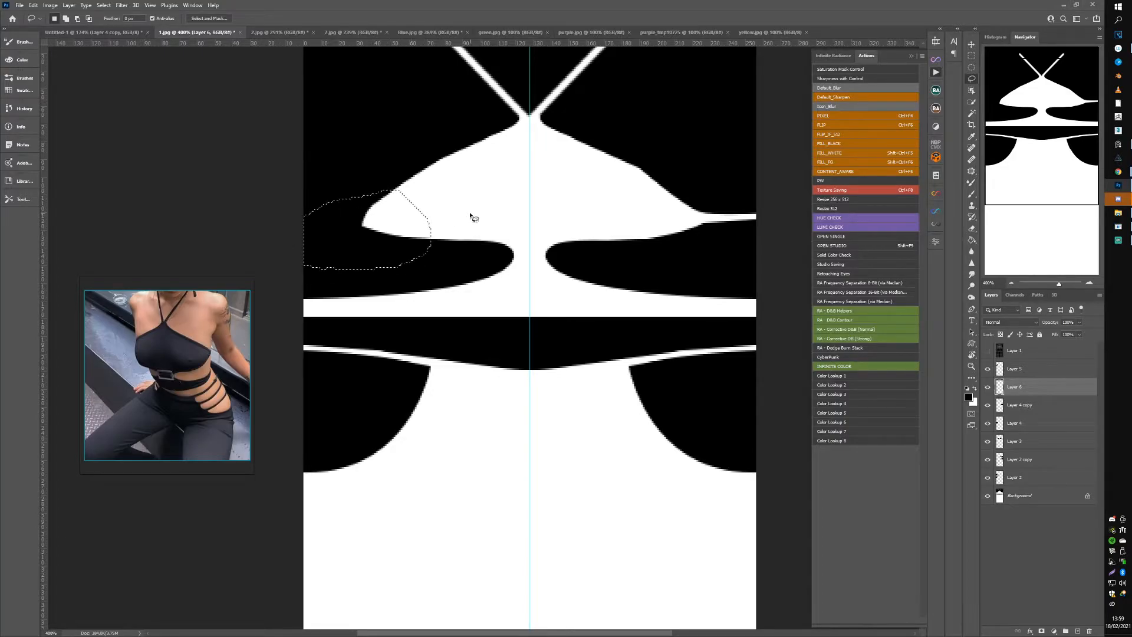
pyautogui.hotkey('ctrl', 'd')
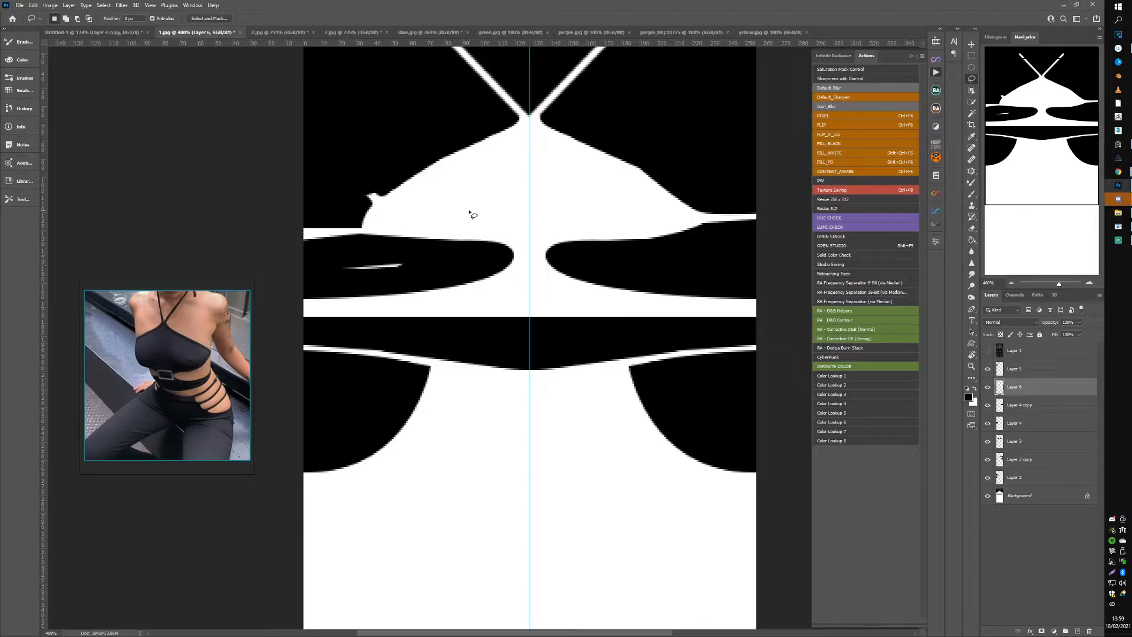
# Step: Merge the black shapes layer with the white patch layer and compare the artwork with and without the merged layer
pyautogui.click(989, 374)
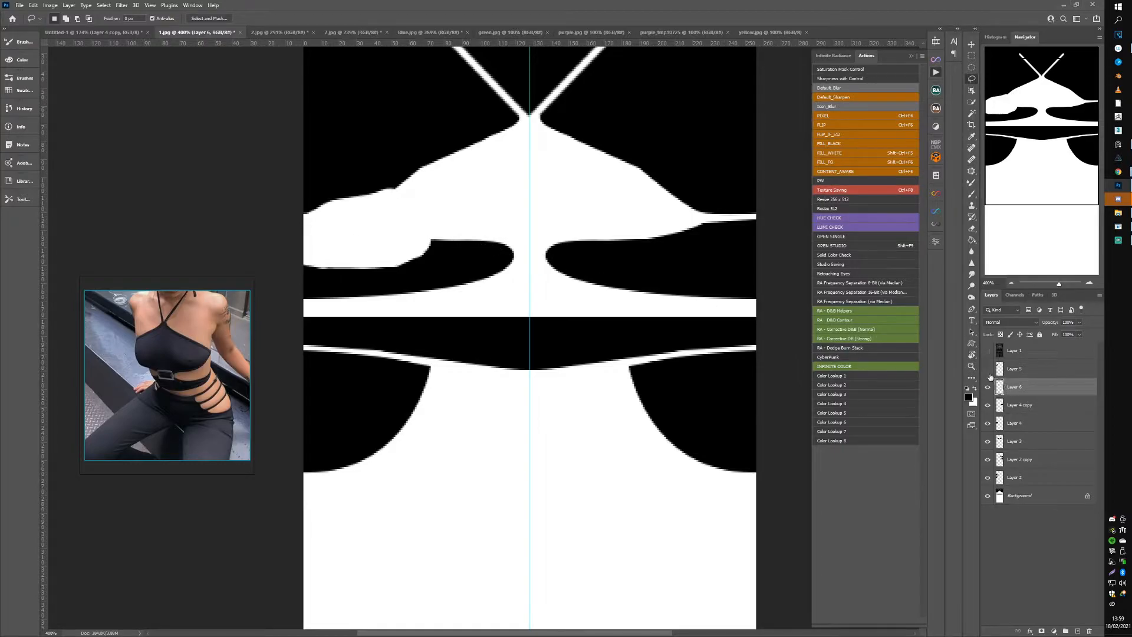
pyautogui.click(989, 374)
pyautogui.click(997, 374)
pyautogui.hotkey('ctrl', 'e')
pyautogui.click(991, 371)
pyautogui.click(990, 371)
pyautogui.click(991, 371)
pyautogui.click(991, 371)
# Step: Draw a closed path over the notch at the left bust edge and fill it with black to smooth the armhole curve
pyautogui.press('p')
pyautogui.click(390, 196)
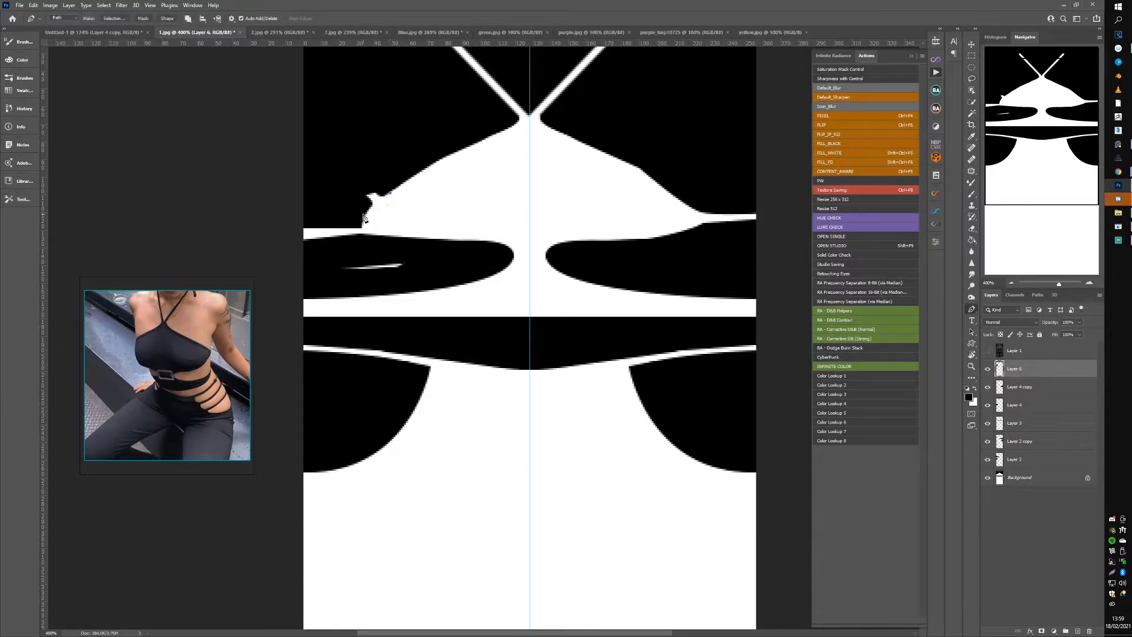
pyautogui.moveTo(321, 170); pyautogui.dragTo(282, 201)
pyautogui.click(351, 285)
pyautogui.click(267, 269)
pyautogui.moveTo(240, 149); pyautogui.dragTo(253, 145)
pyautogui.moveTo(384, 129); pyautogui.dragTo(397, 128)
pyautogui.hotkey('ctrl', 'Return')
pyautogui.hotkey('alt', 'BackSpace')
pyautogui.hotkey('ctrl', 'd')
# Step: Compare the reshaped bust edge with the original outline, and mirror a duplicate of its layer onto the right half
pyautogui.click(988, 368)
pyautogui.click(988, 367)
pyautogui.click(988, 367)
pyautogui.click(987, 367)
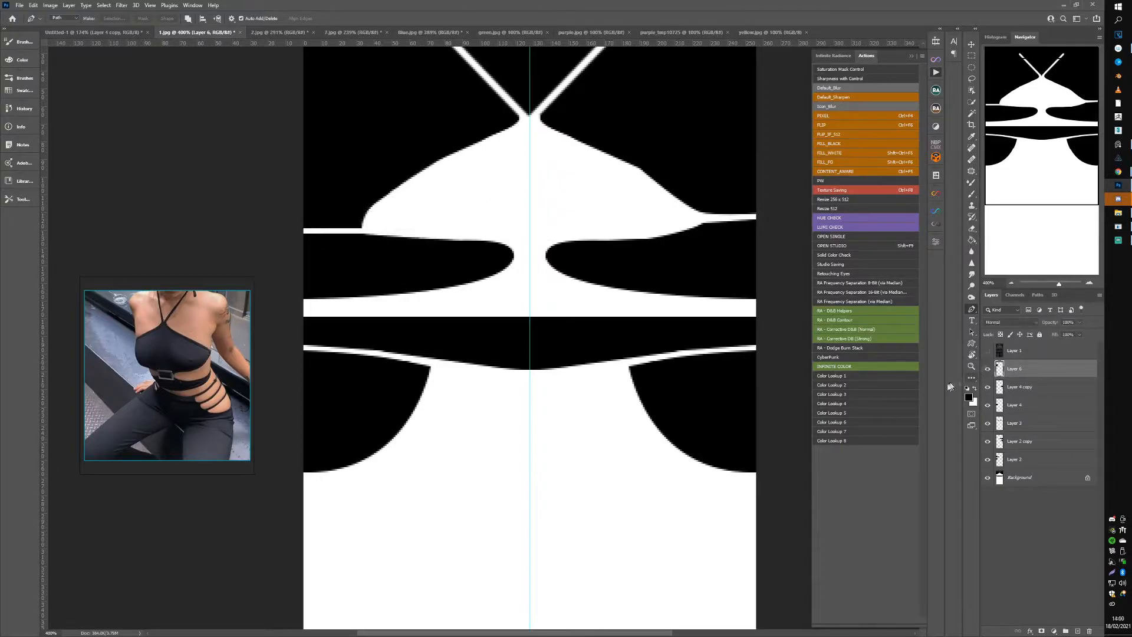
pyautogui.hotkey('ctrl', 'j')
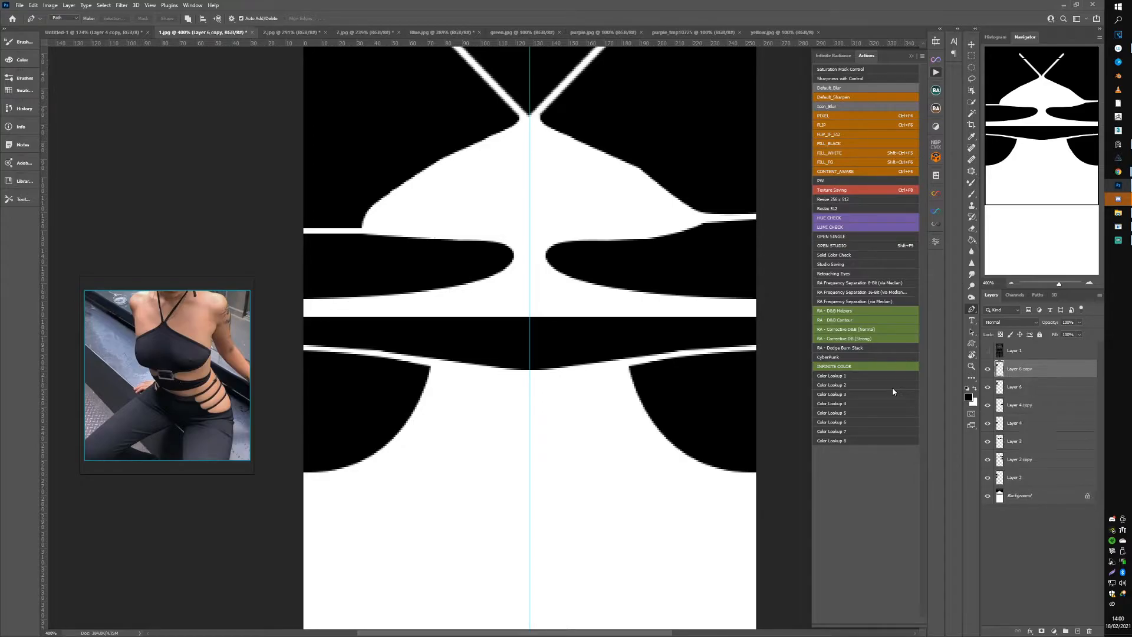
pyautogui.hotkey('ctrl', 'F6')
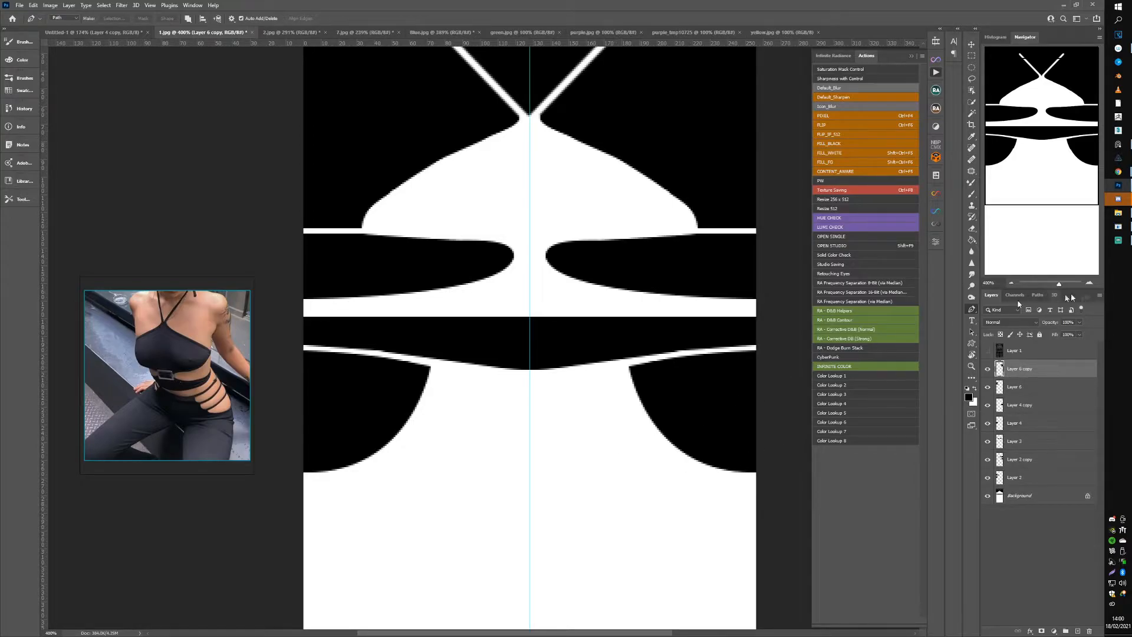
# Step: Switch to the IMVU editor, apply the changes and inspect the reshaped bust and side straps on the avatar
pyautogui.click(1119, 227)
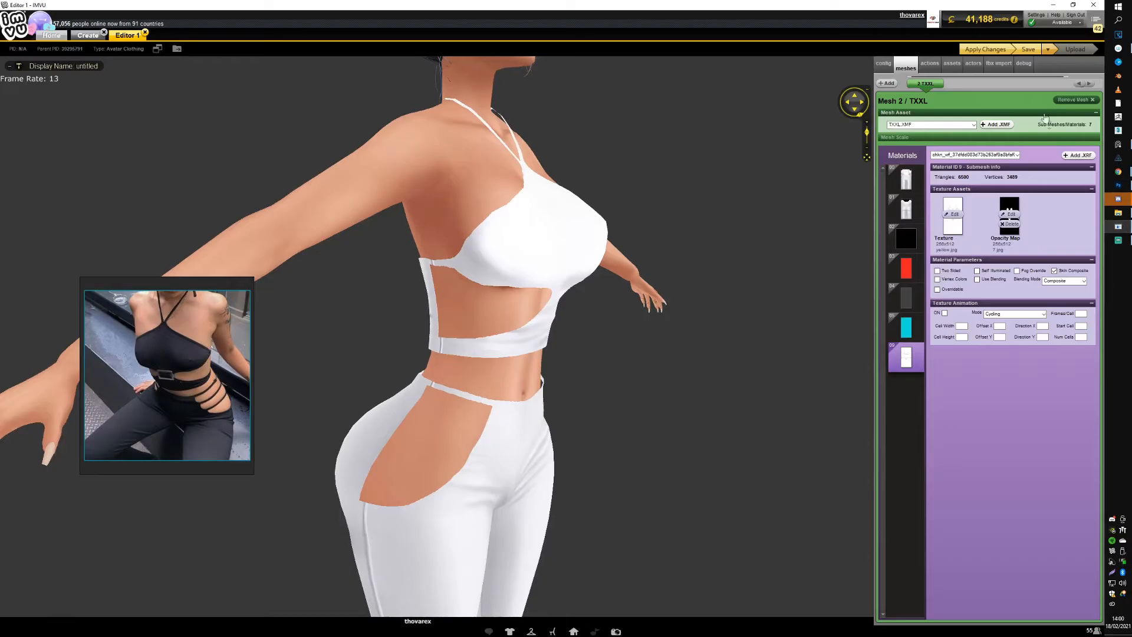
pyautogui.click(990, 48)
pyautogui.scroll(-3, 607, 300)
pyautogui.moveTo(606, 300); pyautogui.dragTo(530, 301)
pyautogui.scroll(3, 474, 318)
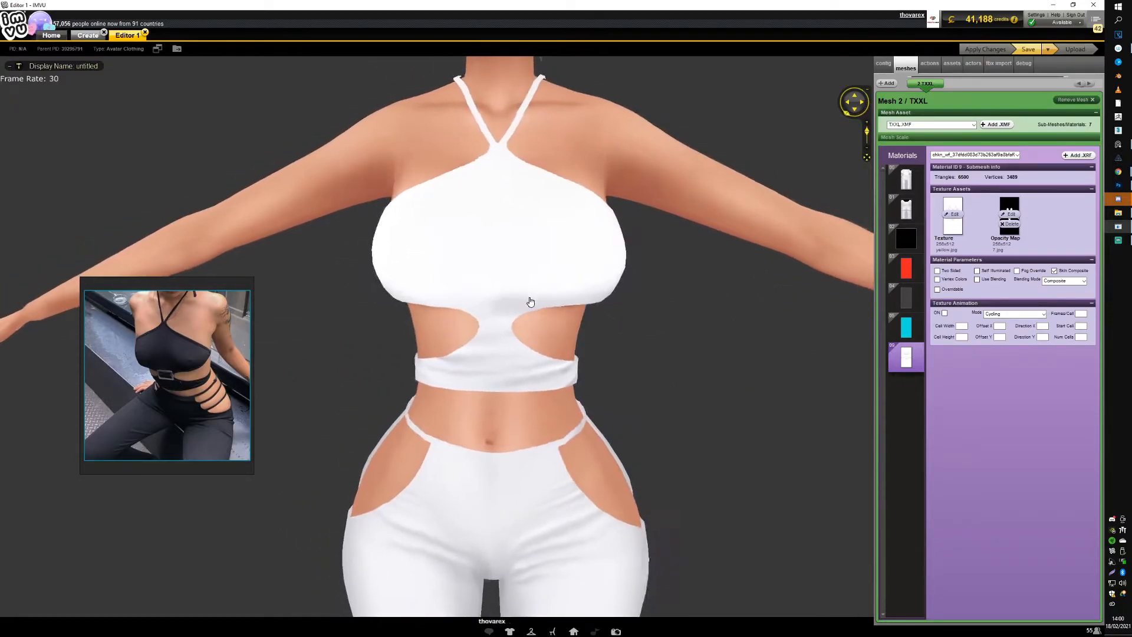
pyautogui.scroll(-5, 530, 301)
pyautogui.scroll(6, 511, 316)
pyautogui.moveTo(523, 306); pyautogui.dragTo(500, 302)
# Step: In Photoshop's 1.jpg, draw a closed path around the inner upper end of the left midriff cut-out to refine its rounding
pyautogui.click(1118, 186)
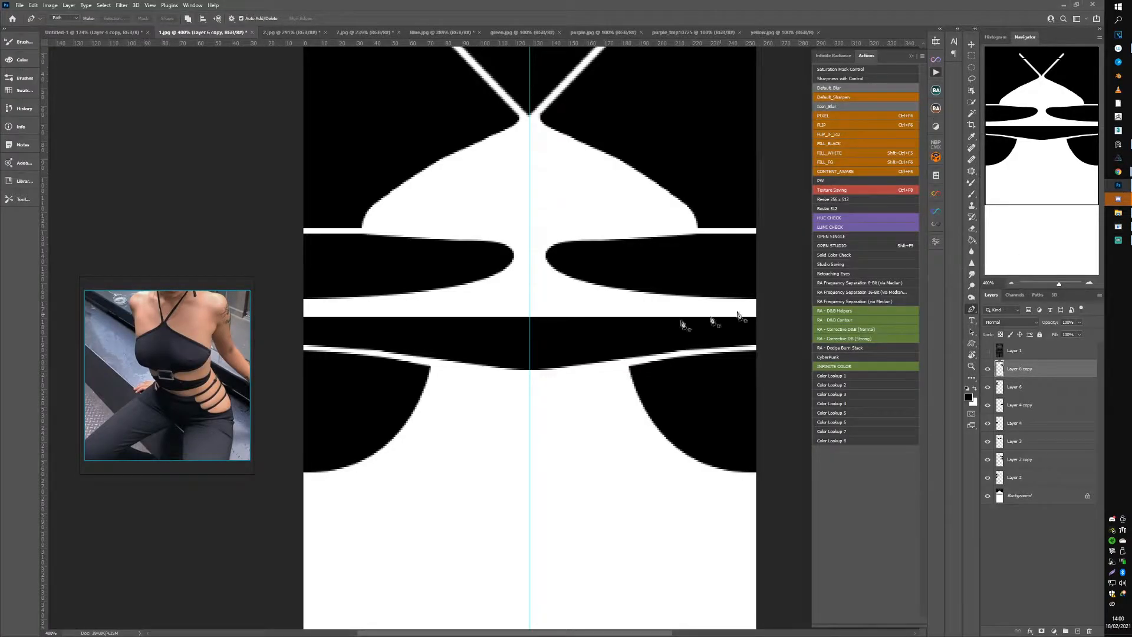
pyautogui.click(441, 240)
pyautogui.moveTo(511, 268); pyautogui.dragTo(507, 296)
pyautogui.moveTo(520, 227); pyautogui.dragTo(478, 216)
pyautogui.click(442, 240)
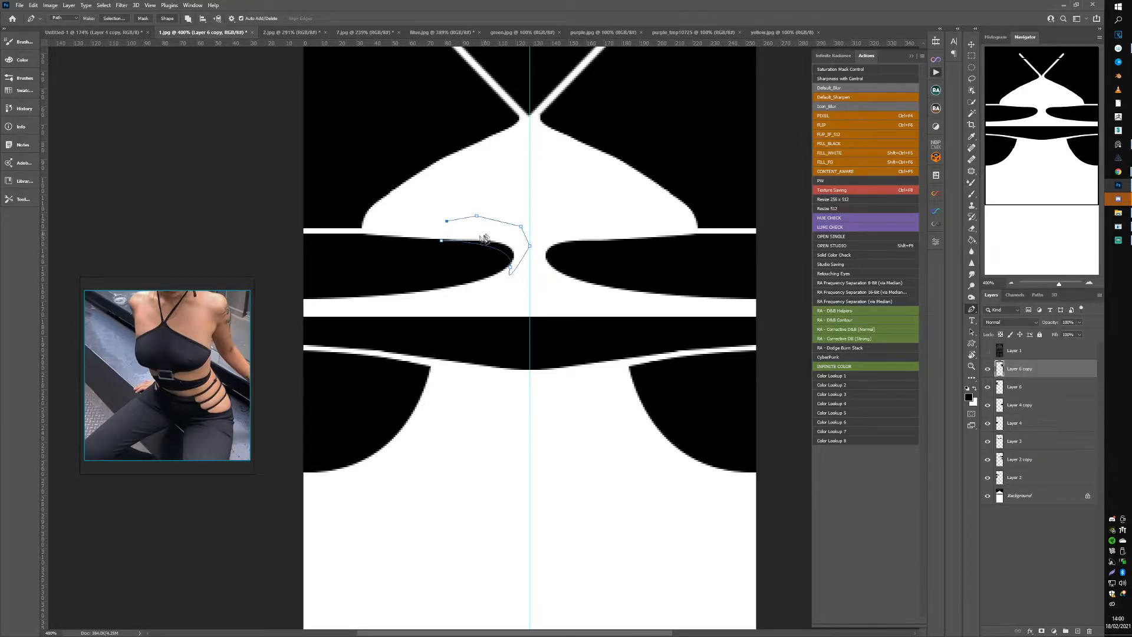
# Step: Fill the rounding shape with white on a new layer and mirror a duplicate onto the right midriff cut-out, nudging them into place
pyautogui.hotkey('ctrl', 'Return')
pyautogui.hotkey('ctrl', 'shift', 'alt', 'n')
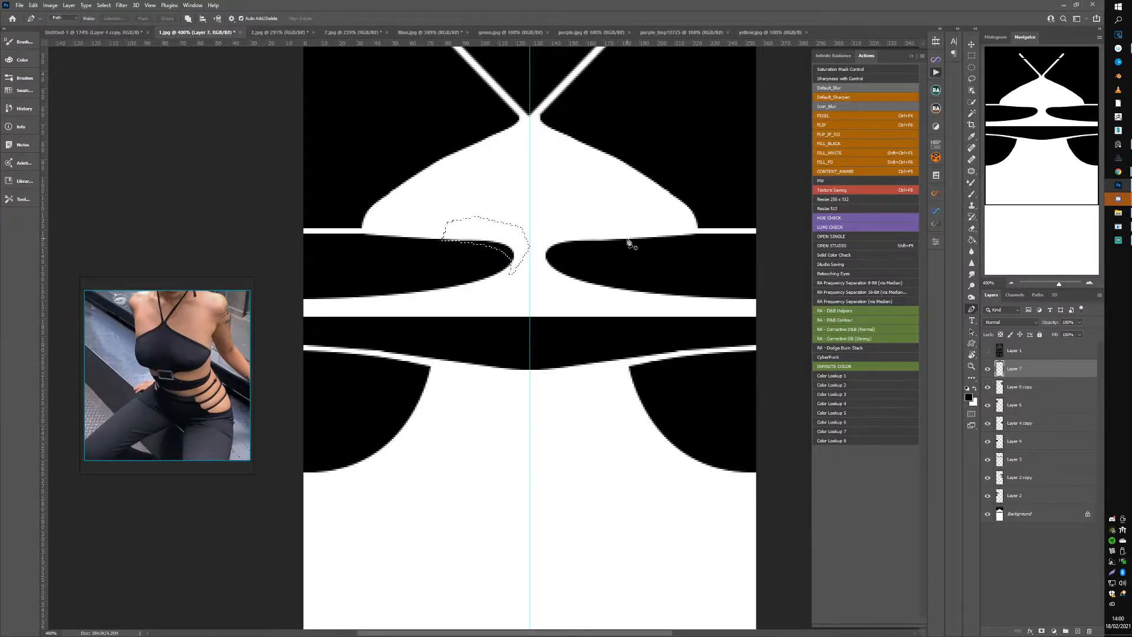
pyautogui.hotkey('ctrl', 'd')
pyautogui.press('v')
pyautogui.press('Up')
pyautogui.hotkey('ctrl', 'j')
pyautogui.press('Right')
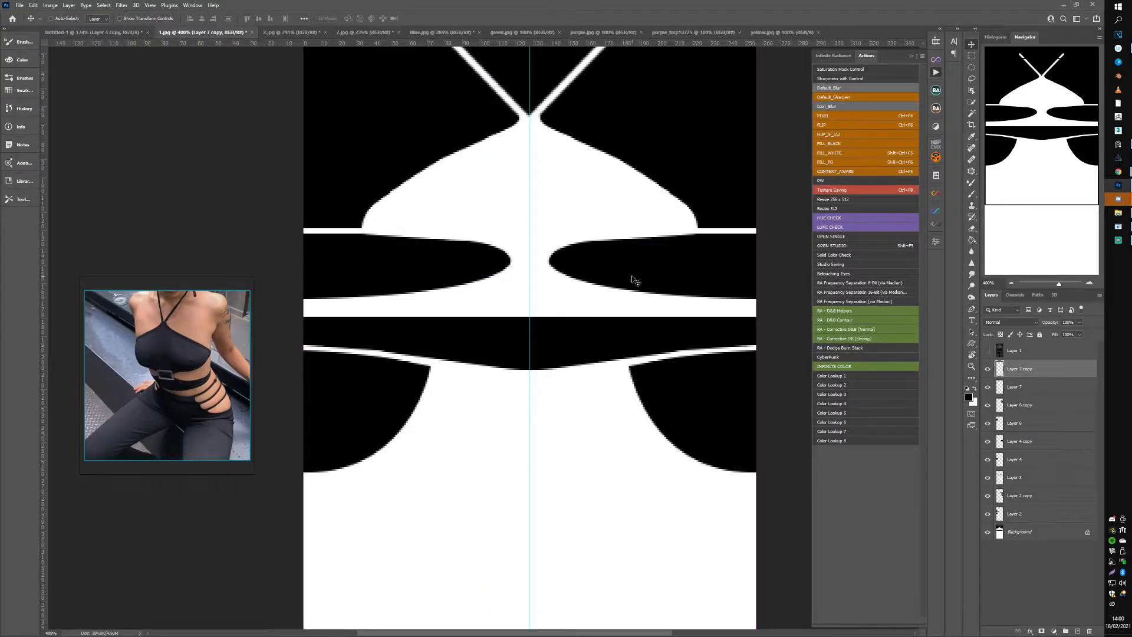
# Step: Switch to the IMVU editor, apply the changes and examine the rounded midriff cut-outs on the avatar up close and at full-body distance
pyautogui.click(1118, 226)
pyautogui.click(977, 51)
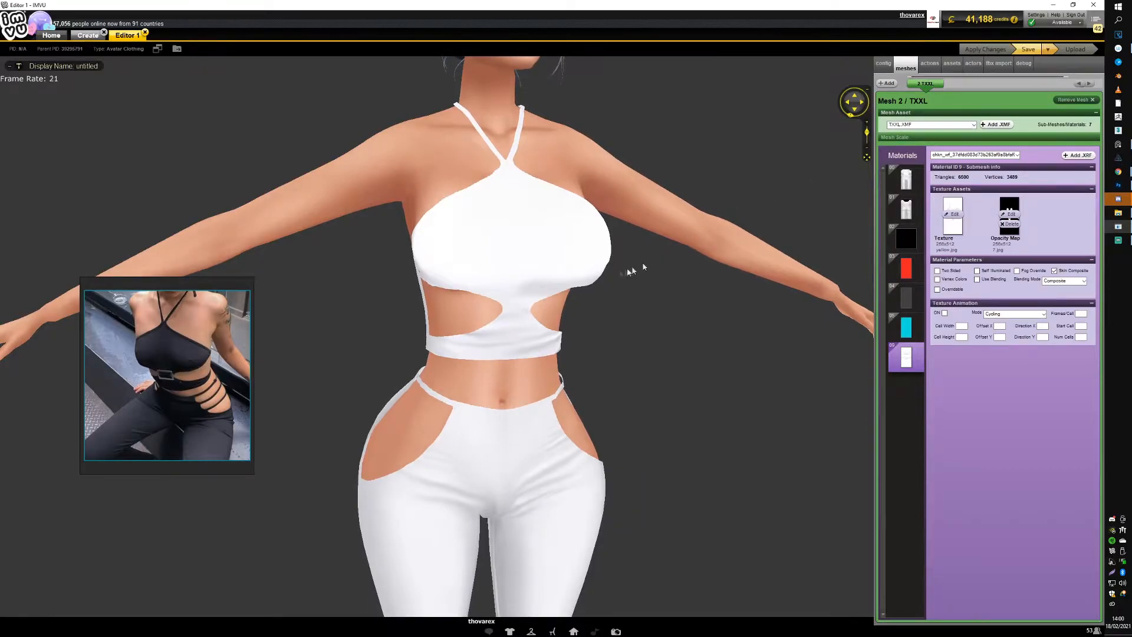
pyautogui.scroll(-3, 639, 263)
pyautogui.scroll(3, 584, 295)
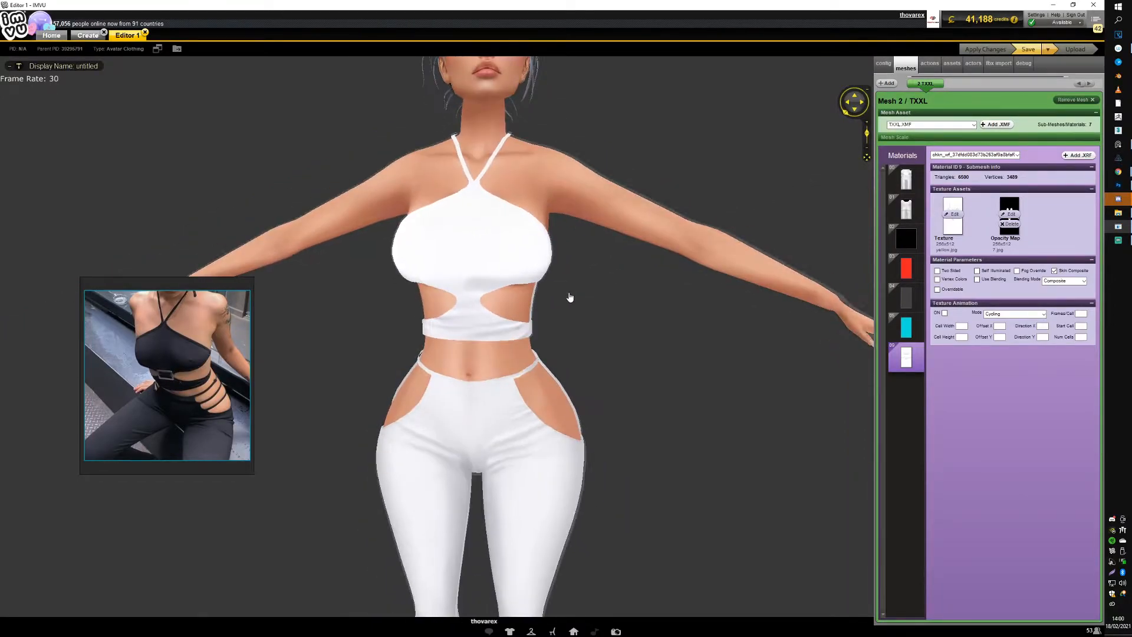
pyautogui.scroll(-5, 578, 297)
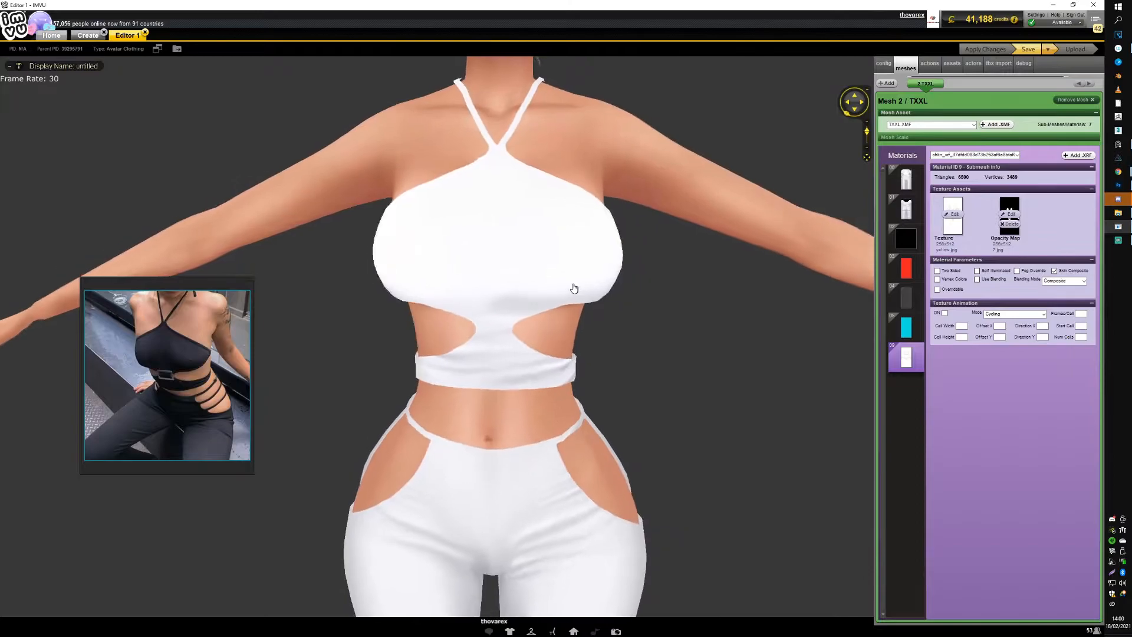
pyautogui.scroll(6, 585, 311)
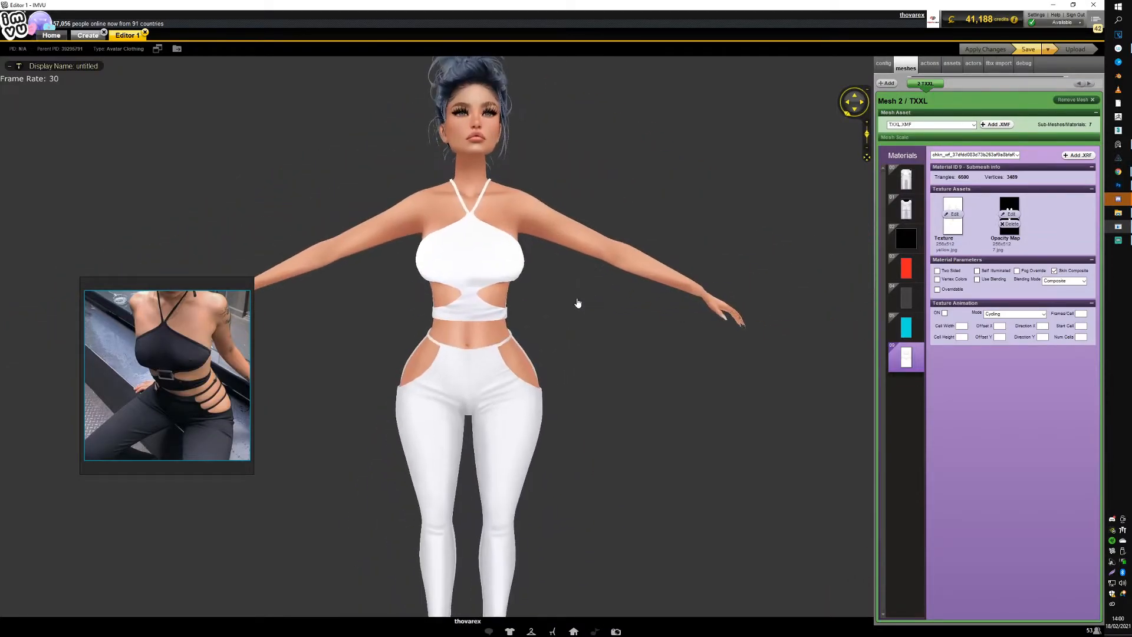
pyautogui.moveTo(611, 292)
pyautogui.mouseDown()
pyautogui.moveTo(581, 286)
pyautogui.moveTo(551, 298)
pyautogui.moveTo(634, 299)
pyautogui.moveTo(596, 301)
pyautogui.mouseUp()
pyautogui.scroll(-5, 559, 307)
pyautogui.scroll(6, 570, 316)
pyautogui.scroll(-2, 597, 301)
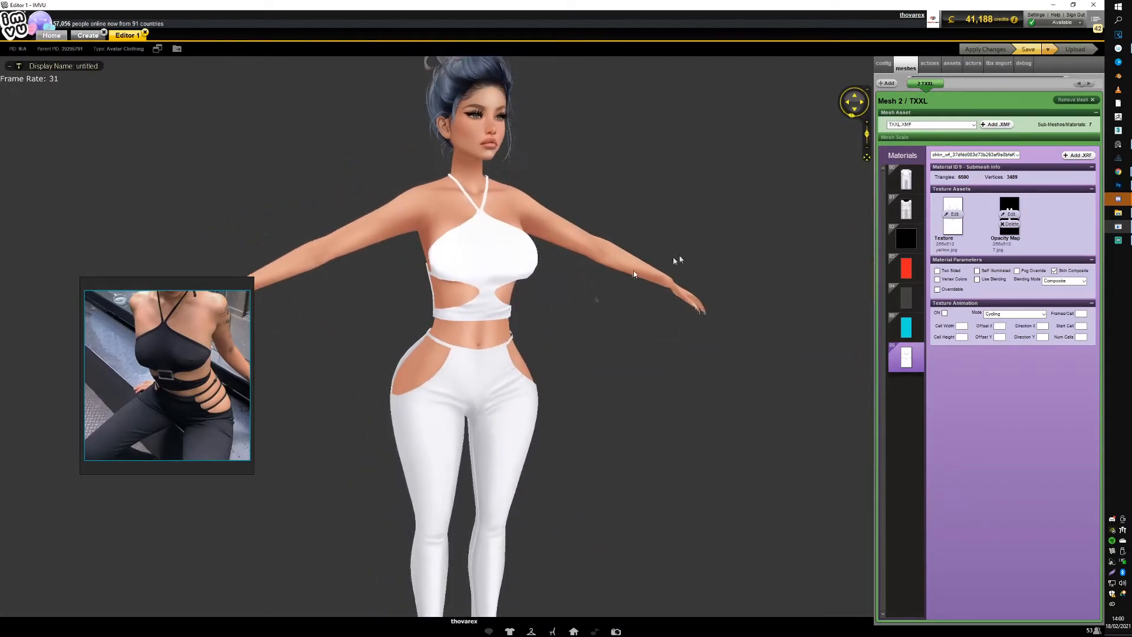
# Step: In Photoshop's 1.jpg, merge all layers from Layer 7 copy down to Background into one and activate the Brush tool
pyautogui.click(1118, 186)
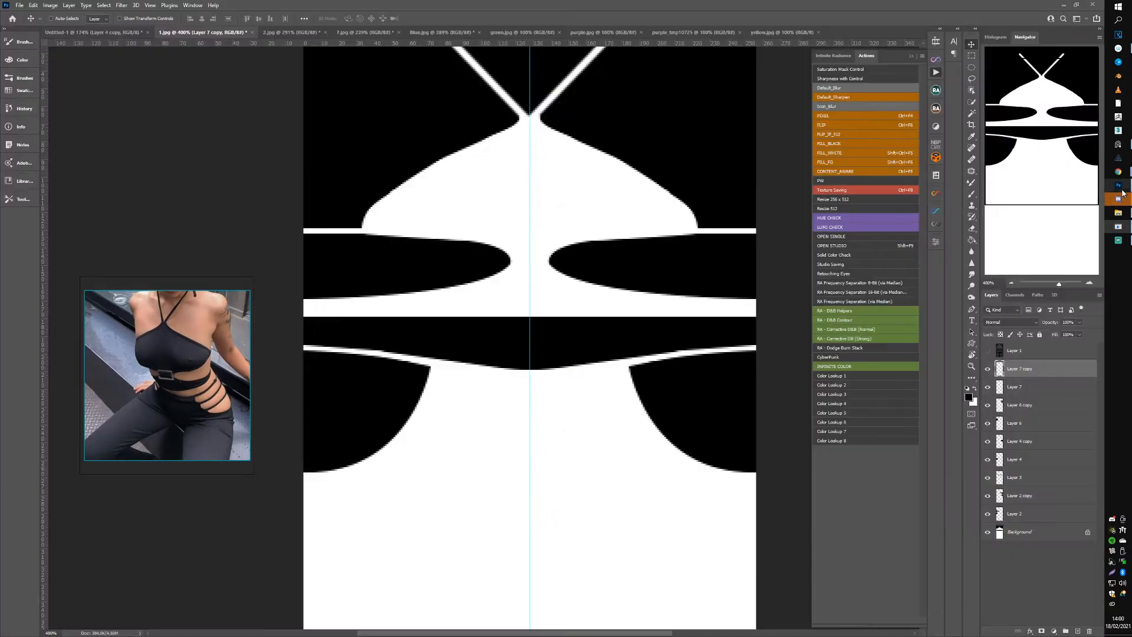
pyautogui.keyDown('shift'); pyautogui.click(1007, 533); pyautogui.keyUp('shift')
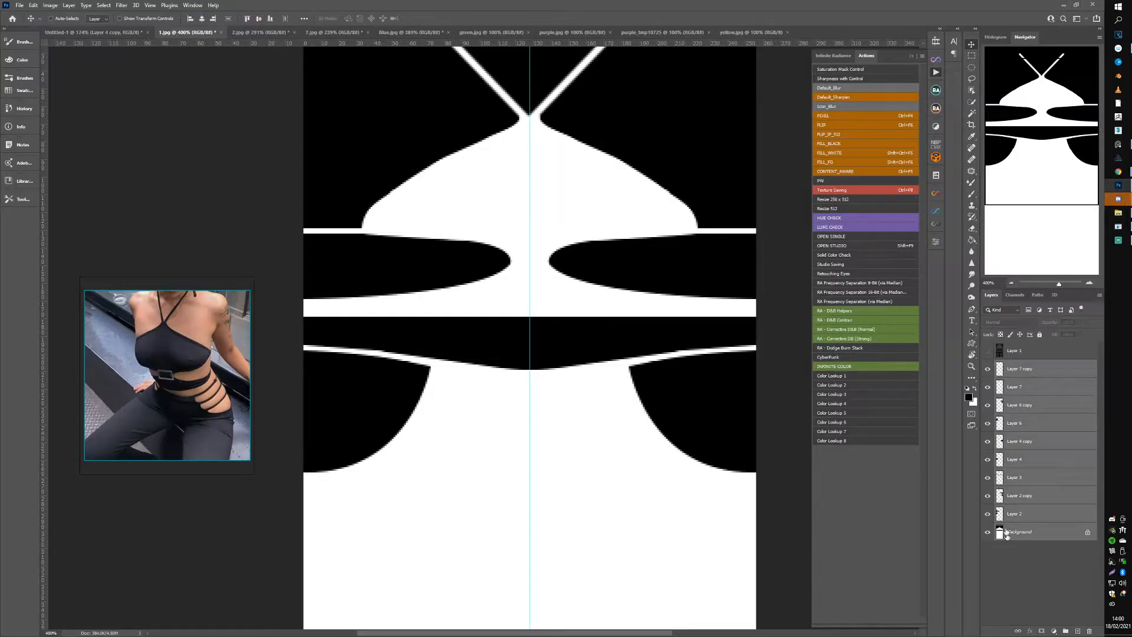
pyautogui.click(1020, 371)
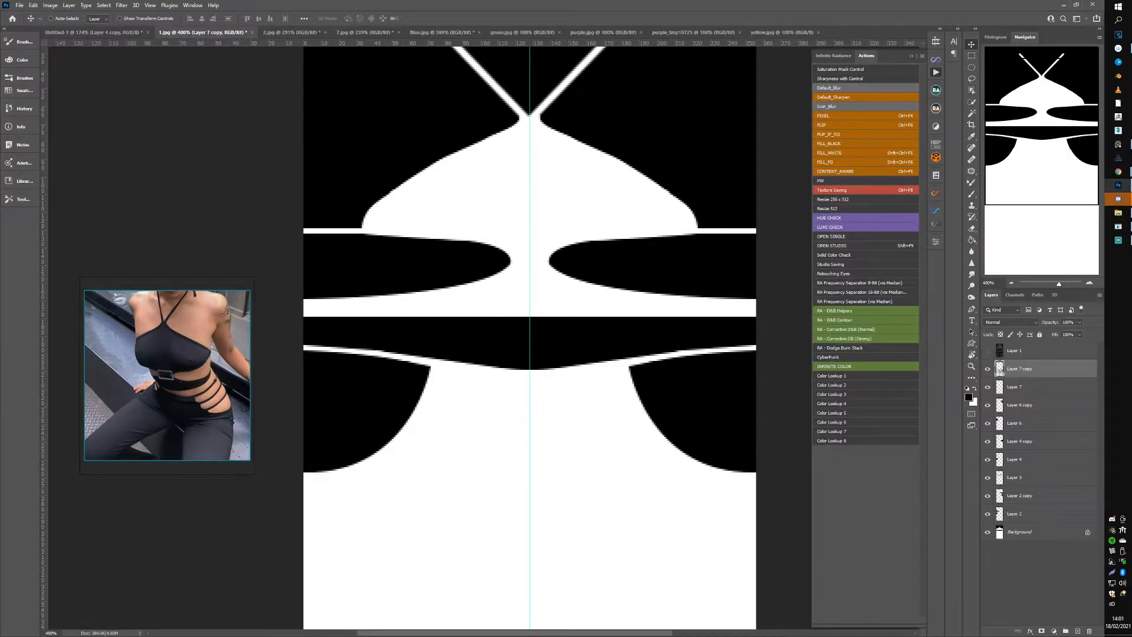
pyautogui.click(989, 370)
pyautogui.click(989, 369)
pyautogui.click(989, 369)
pyautogui.keyDown('shift'); pyautogui.click(1012, 534); pyautogui.keyUp('shift')
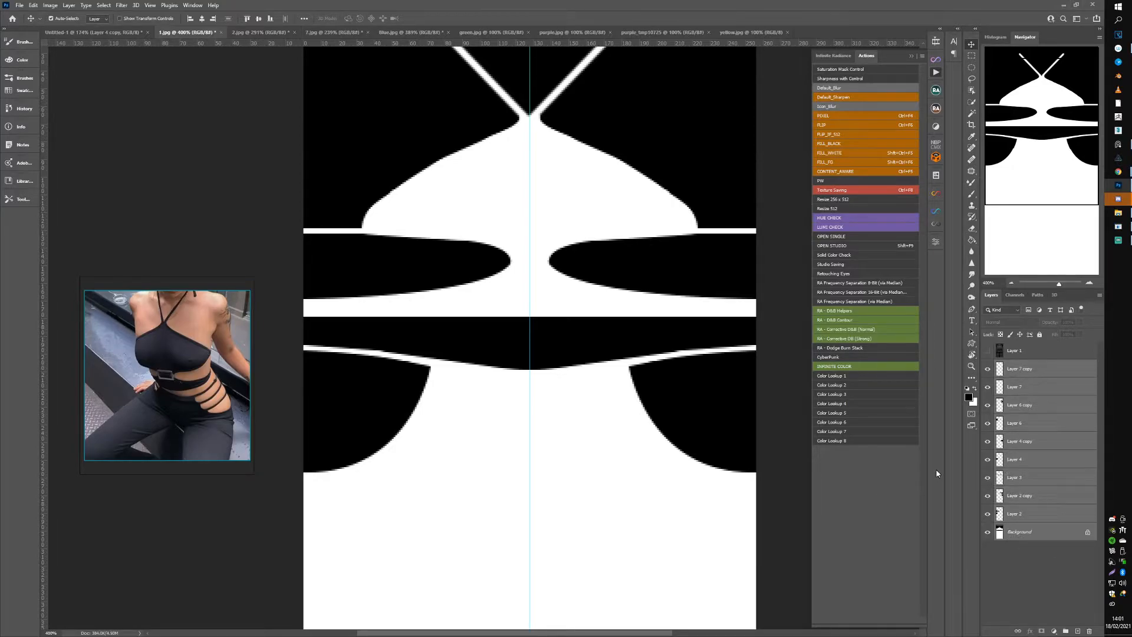
pyautogui.hotkey('ctrl', 'e')
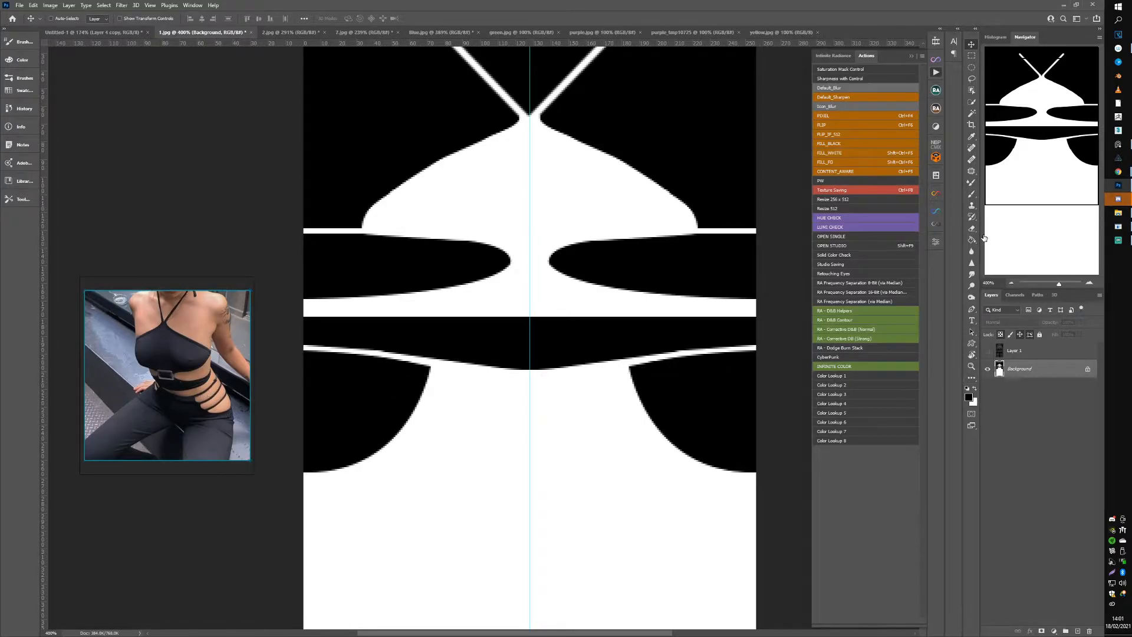
pyautogui.click(972, 195)
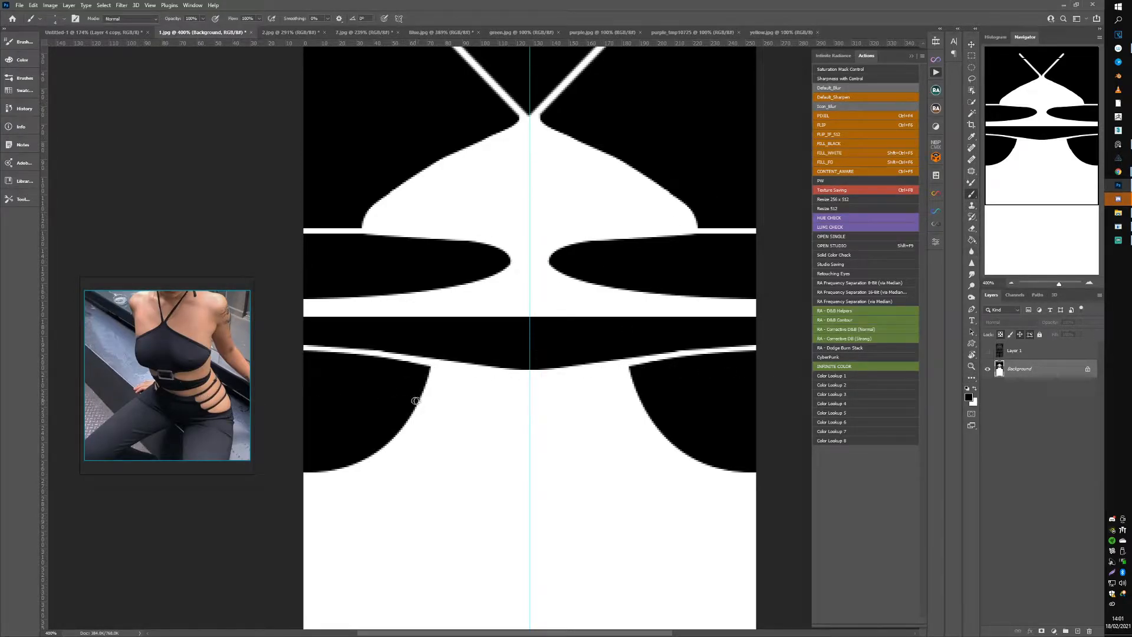
# Step: Switch the foreground colour to white and draw a winding path along the left hip cut-out's upper strap and two slanted strap lines below it
pyautogui.press('x')
pyautogui.moveTo(427, 392); pyautogui.dragTo(275, 378)
pyautogui.hotkey('ctrl', 'z')
pyautogui.press('p')
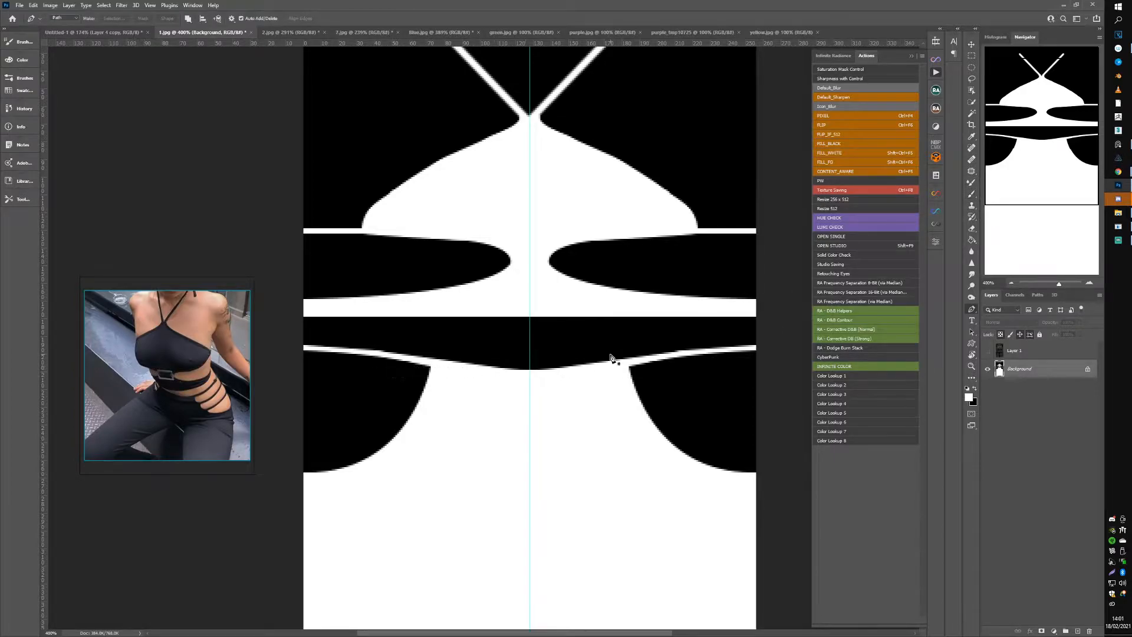
pyautogui.click(443, 364)
pyautogui.moveTo(342, 347); pyautogui.dragTo(289, 347)
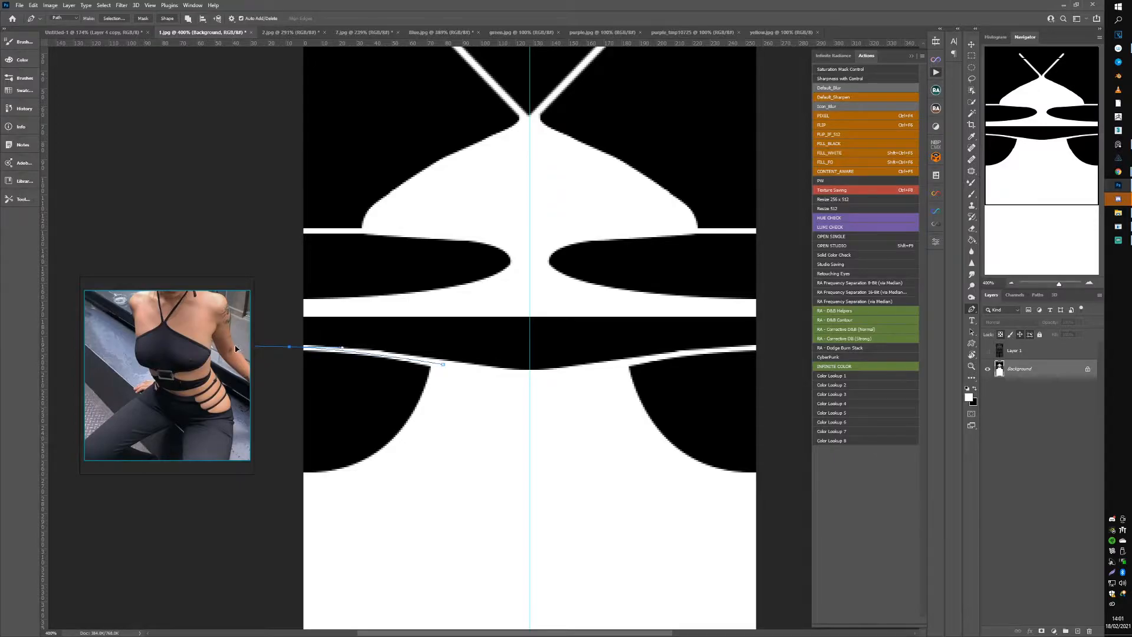
pyautogui.click(298, 385)
pyautogui.moveTo(434, 400); pyautogui.dragTo(471, 410)
pyautogui.click(397, 444)
pyautogui.moveTo(285, 431); pyautogui.dragTo(245, 432)
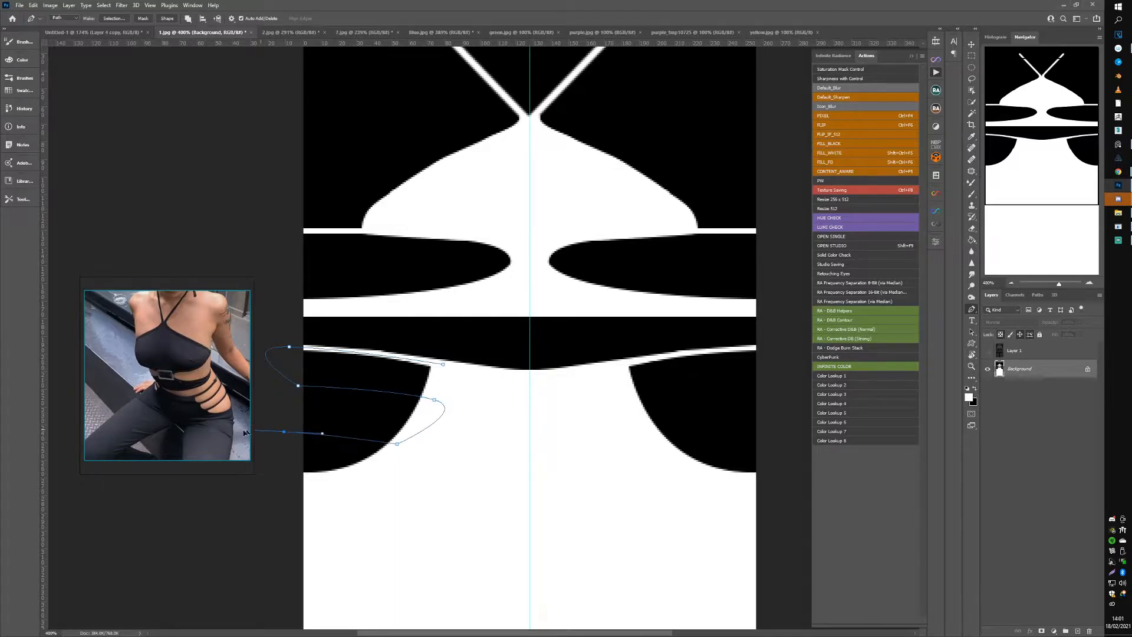
pyautogui.keyDown('ctrl'); pyautogui.click(433, 401); pyautogui.keyUp('ctrl')
# Step: Add a new layer and extend the path outside the canvas up to the thin left strap line beneath the bust
pyautogui.hotkey('ctrl', 'shift', 'alt', 'n')
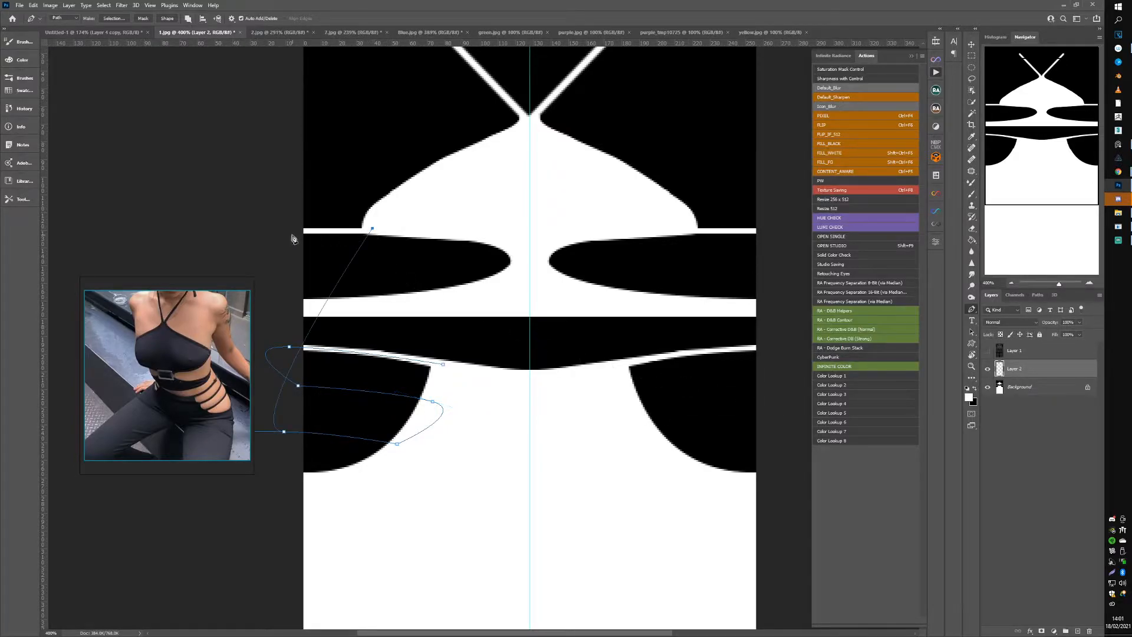
pyautogui.click(278, 229)
pyautogui.click(298, 231)
# Step: Stroke the path with the white Brush, without simulated pressure, and delete the path
pyautogui.rightClick(543, 309)
pyautogui.click(572, 366)
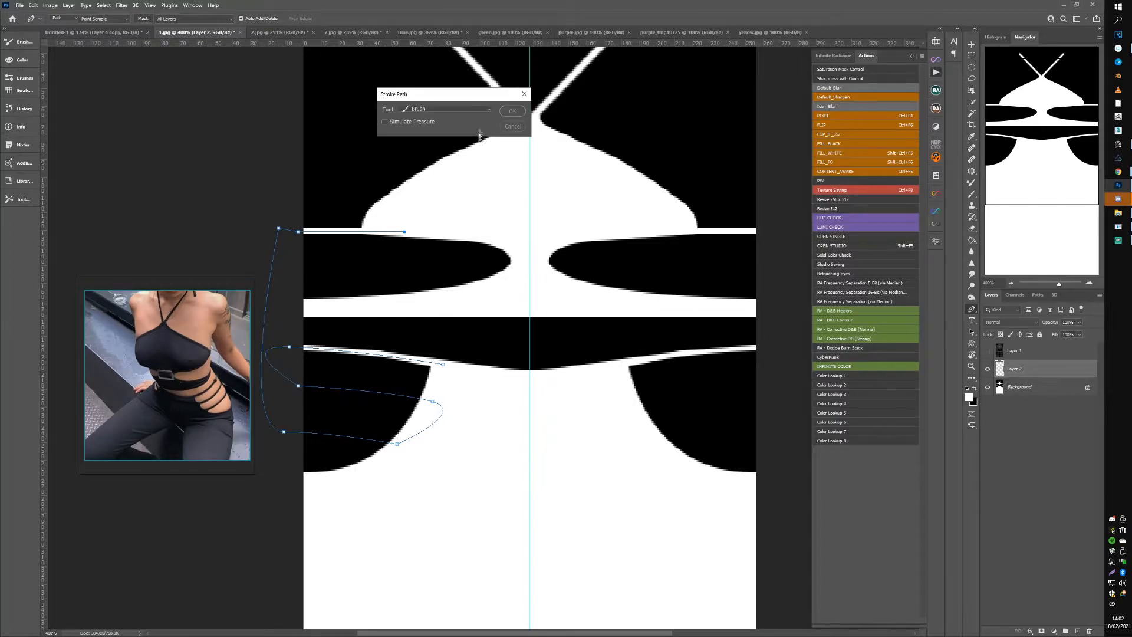
pyautogui.click(512, 110)
pyautogui.rightClick(468, 235)
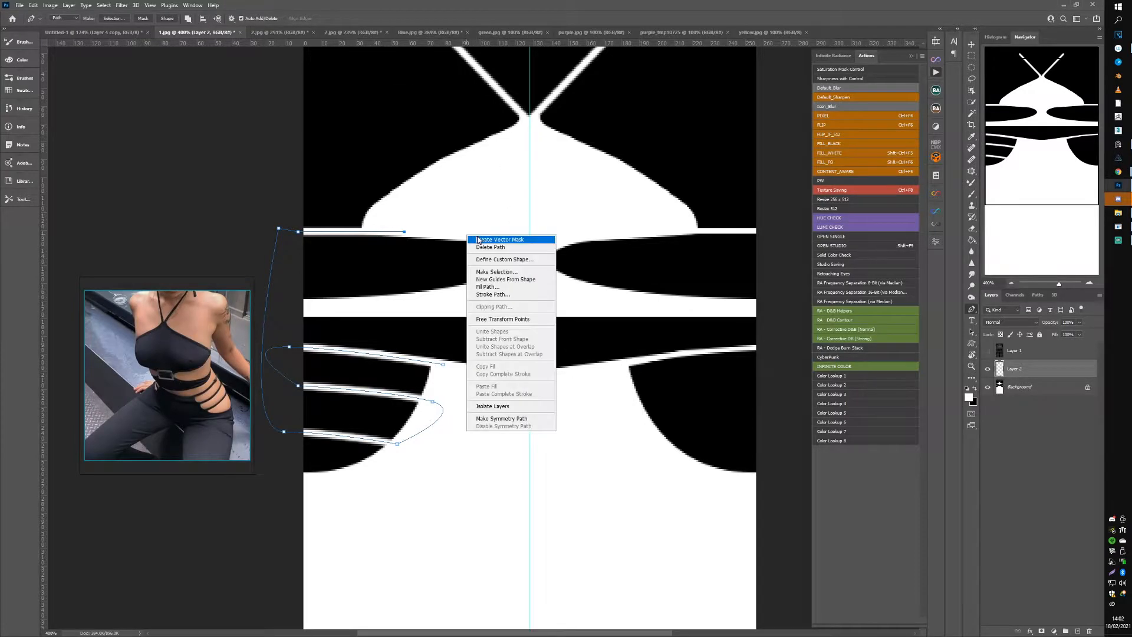
pyautogui.click(491, 248)
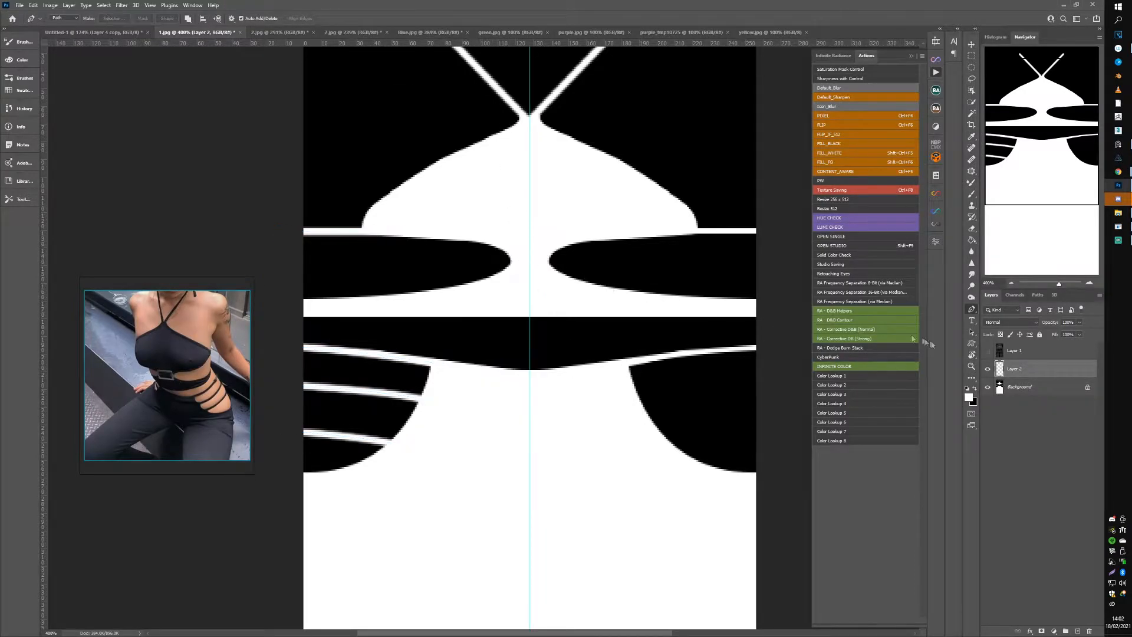
# Step: Duplicate the hip strap layer and flip the copy horizontally to mirror the straps onto the opposite hip cutout
pyautogui.click(988, 369)
pyautogui.click(988, 369)
pyautogui.click(988, 369)
pyautogui.click(988, 370)
pyautogui.hotkey('ctrl', 'j')
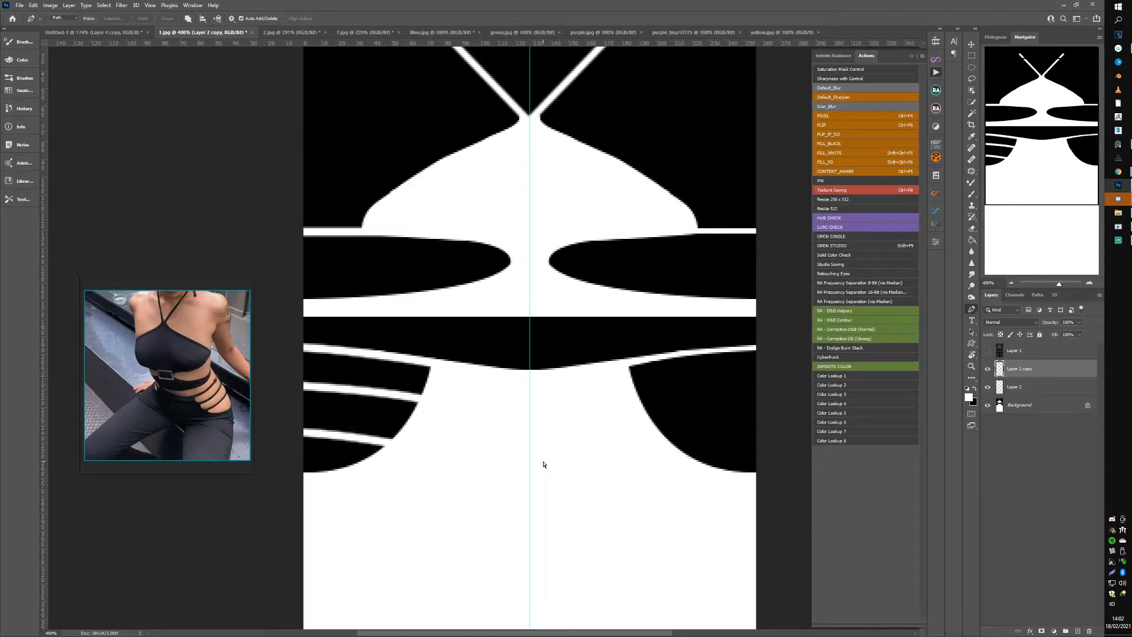
pyautogui.click(829, 135)
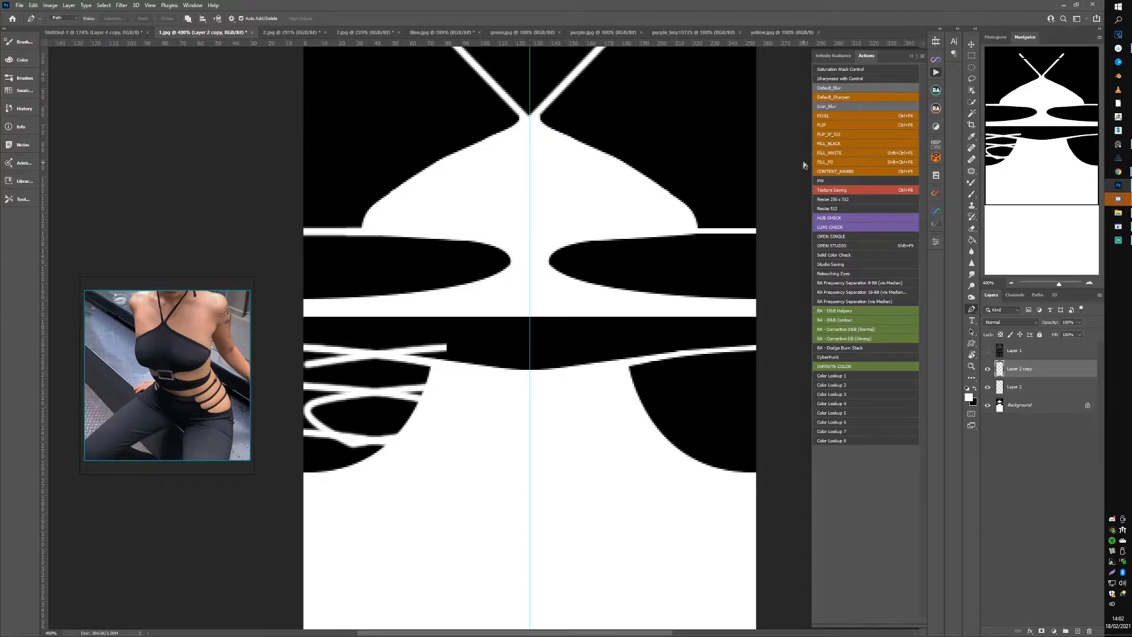
pyautogui.hotkey('ctrl', 'z')
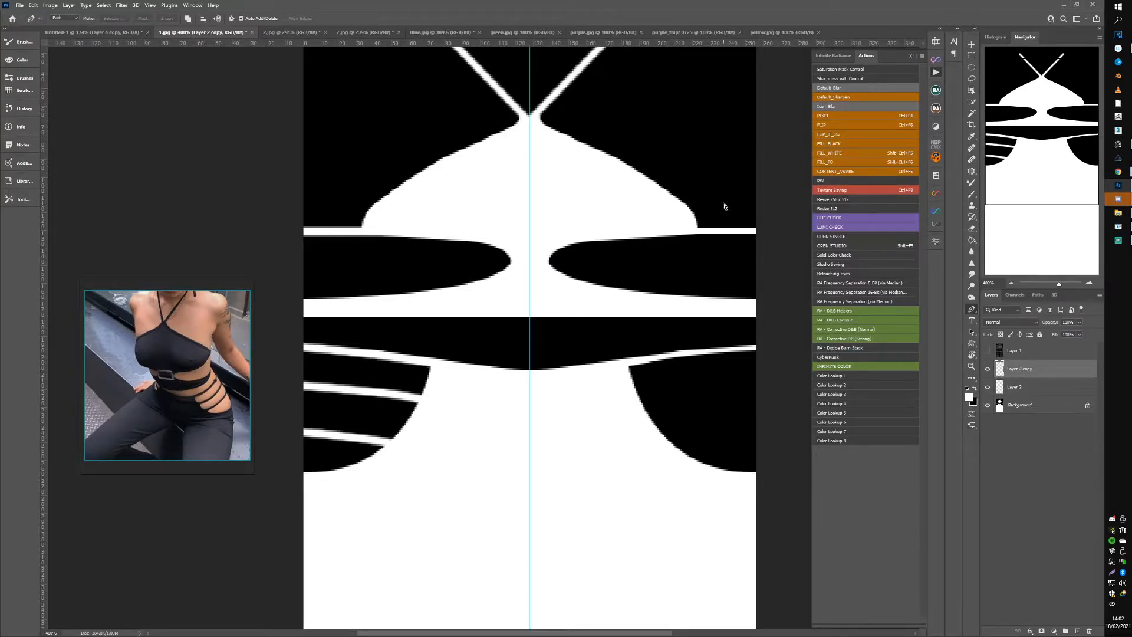
pyautogui.hotkey('ctrl', 'F6')
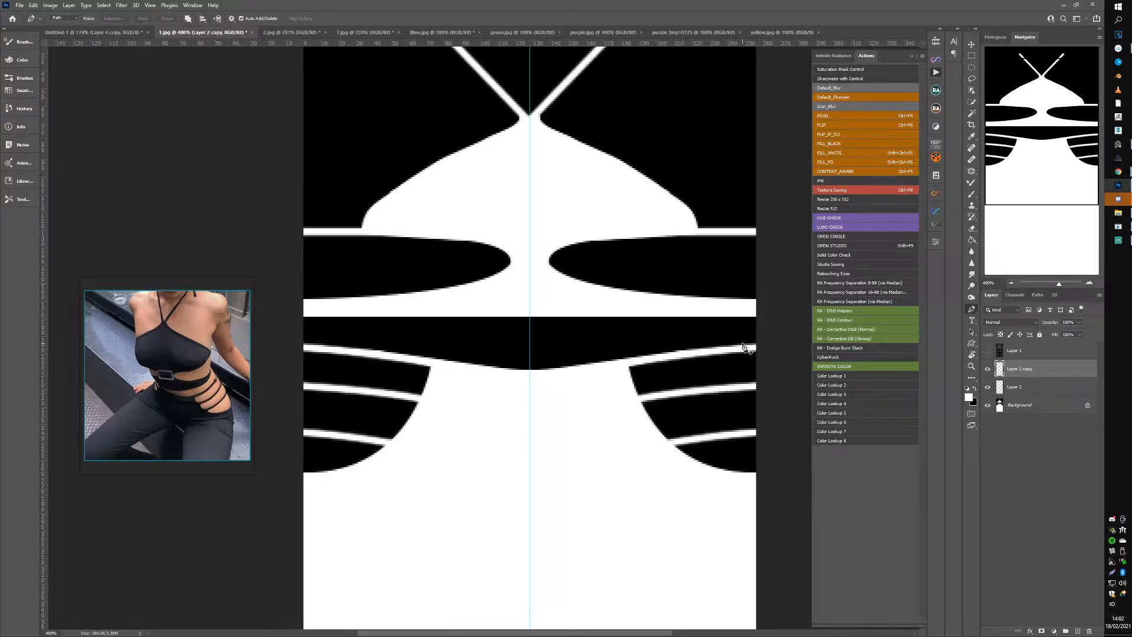
# Step: Switch to the IMVU editor, apply the changes and examine the strapped hip cutouts on the avatar up close
pyautogui.click(1119, 237)
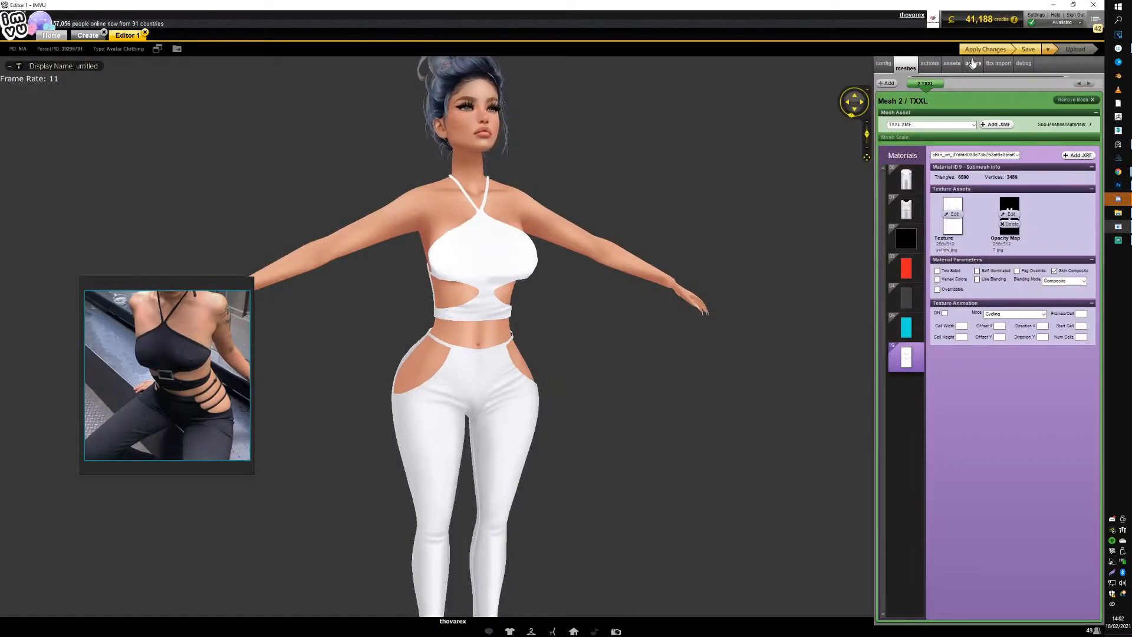
pyautogui.scroll(3, 573, 330)
pyautogui.moveTo(573, 331)
pyautogui.mouseDown()
pyautogui.moveTo(518, 320)
pyautogui.moveTo(568, 328)
pyautogui.moveTo(559, 319)
pyautogui.moveTo(555, 328)
pyautogui.mouseUp()
pyautogui.scroll(-3, 518, 321)
pyautogui.scroll(3, 566, 324)
pyautogui.scroll(-3, 559, 319)
pyautogui.scroll(5, 556, 328)
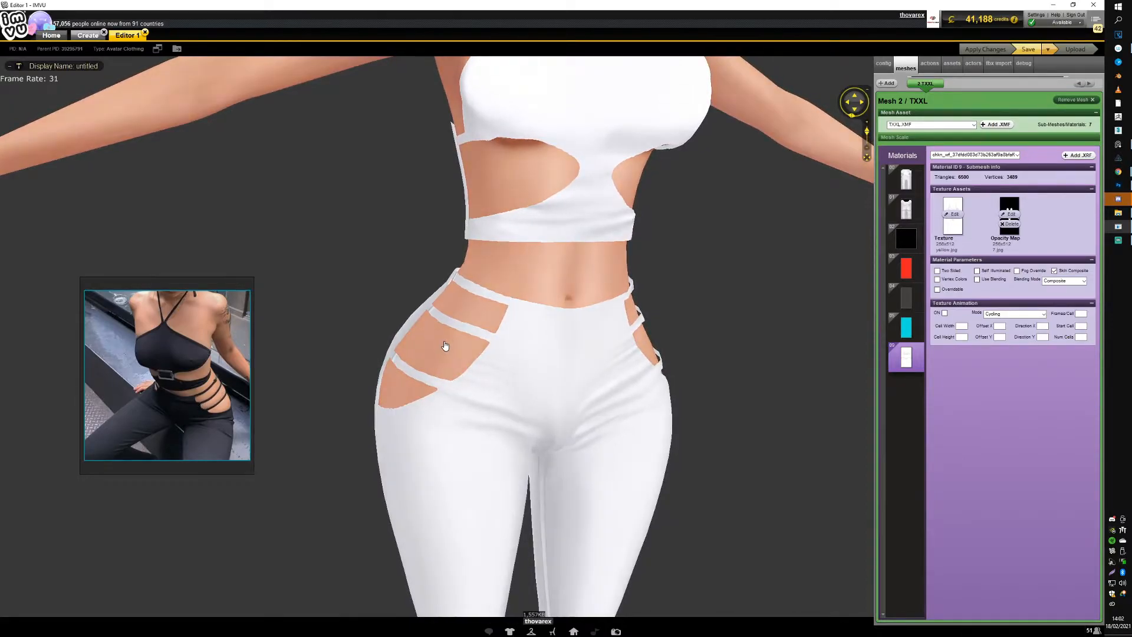
# Step: Switch to Photoshop and trace a closed Pen path scalloping the first hip cutout's inner edge between the straps
pyautogui.click(1118, 185)
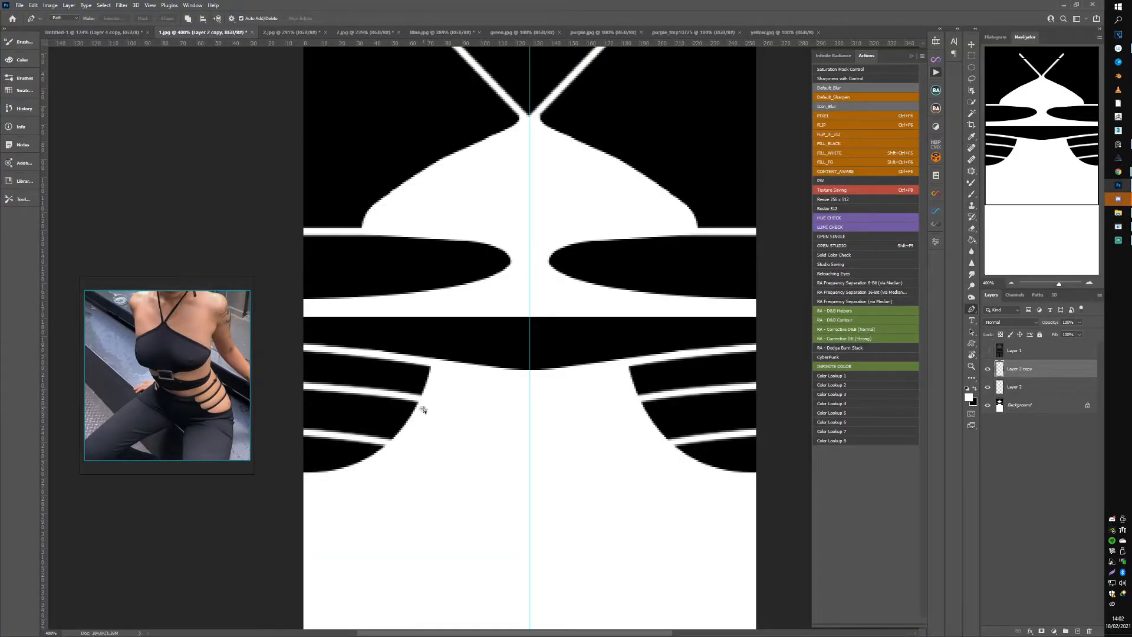
pyautogui.scroll(5, 423, 409)
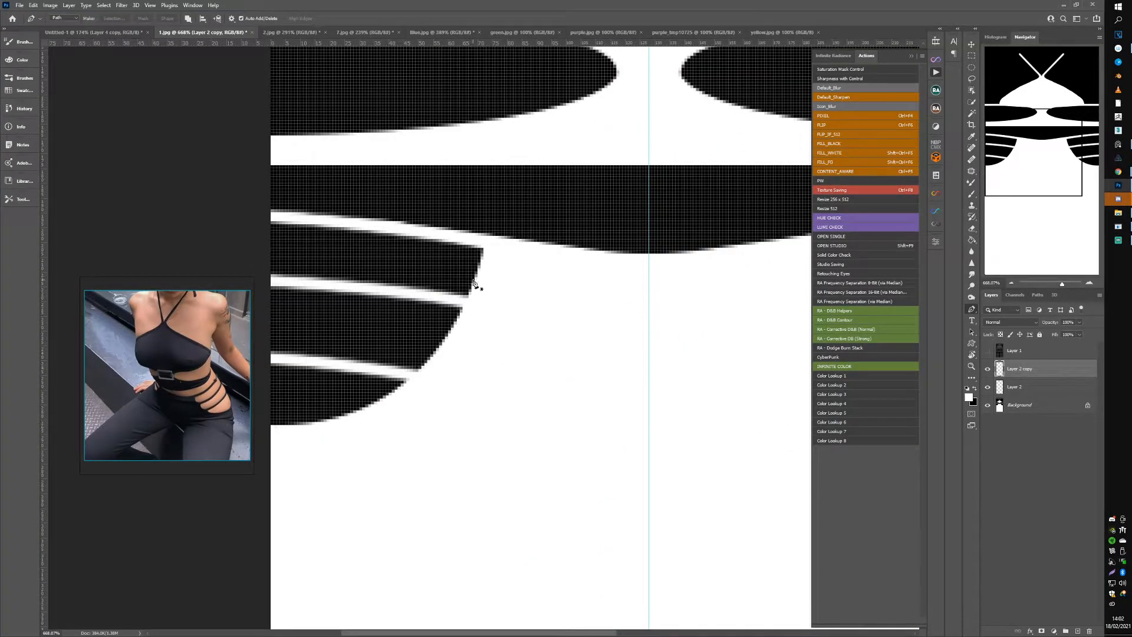
pyautogui.click(474, 281)
pyautogui.moveTo(449, 329); pyautogui.dragTo(428, 366)
pyautogui.moveTo(372, 408); pyautogui.dragTo(348, 419)
pyautogui.click(527, 416)
pyautogui.click(475, 281)
# Step: Fill the traced path area with white on a new layer and mirror a duplicate onto the opposite hip cutout
pyautogui.hotkey('ctrl', 'shift', 'alt', 'n')
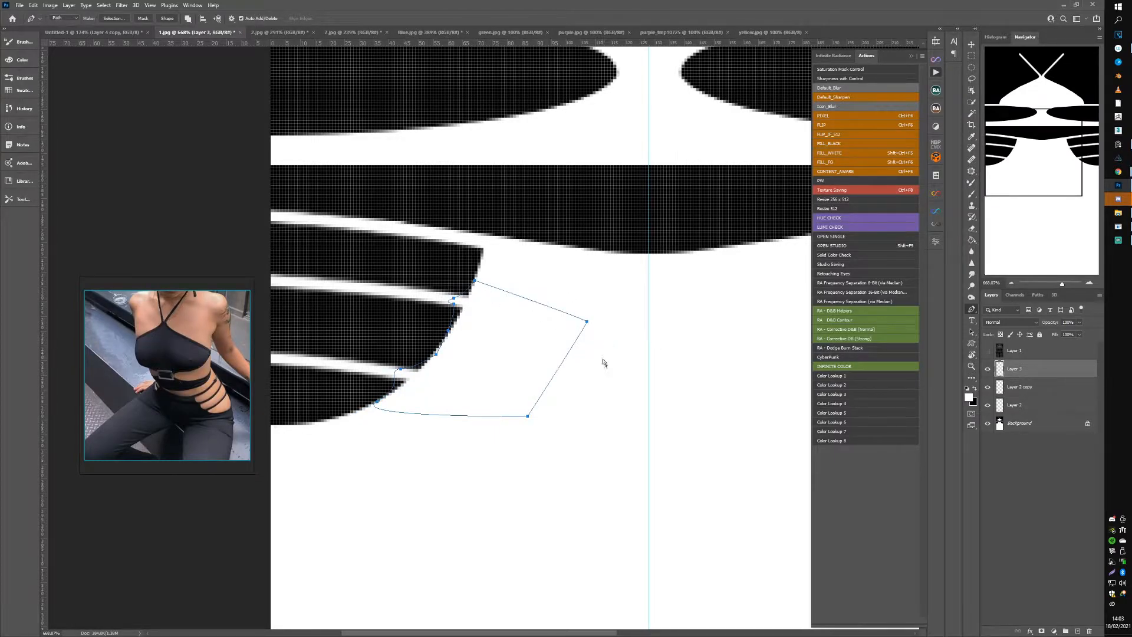
pyautogui.scroll(-4, 603, 362)
pyautogui.hotkey('ctrl', 'Return')
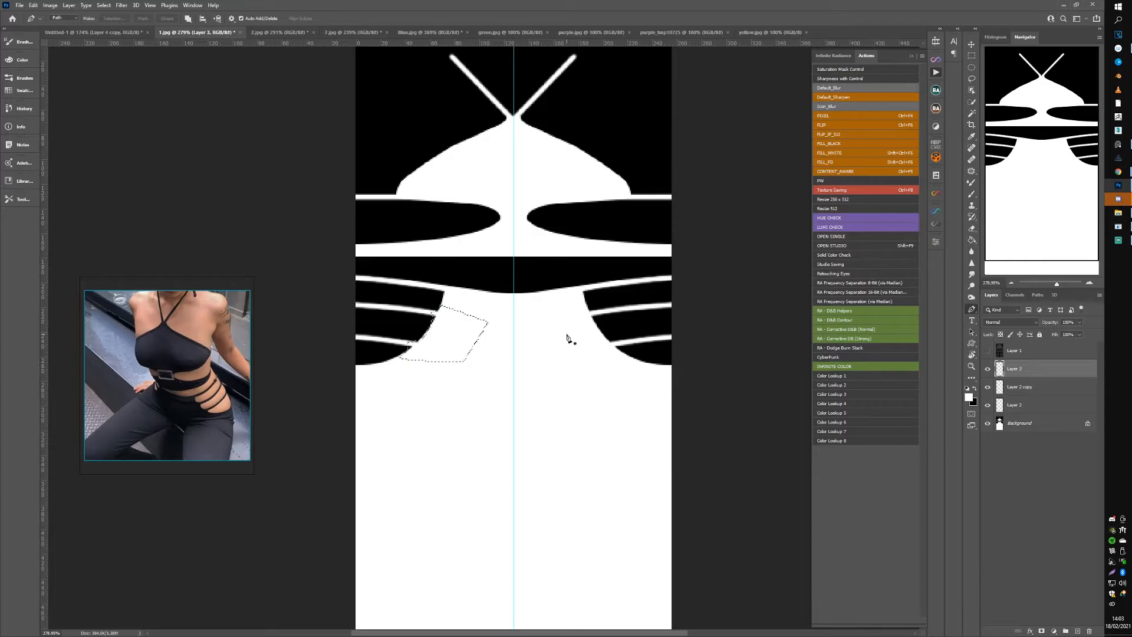
pyautogui.hotkey('ctrl', 'd')
pyautogui.hotkey('ctrl', 'j')
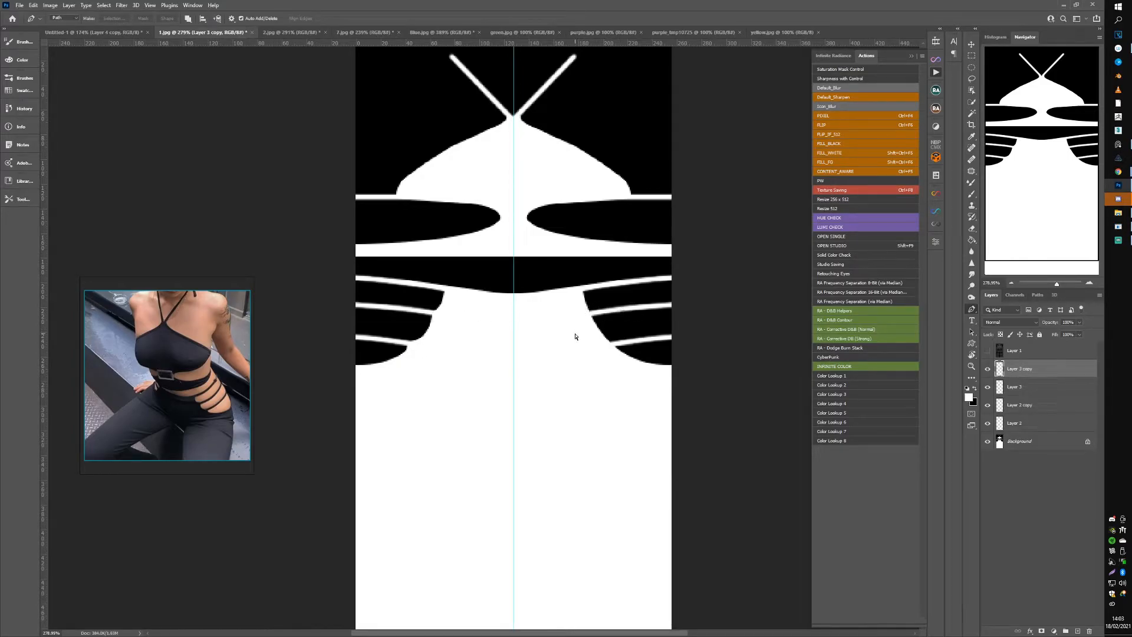
pyautogui.hotkey('ctrl', 'F6')
# Step: Switch to the IMVU editor, apply the changes and check the reshaped hip cutouts on both sides of the avatar
pyautogui.click(1056, 230)
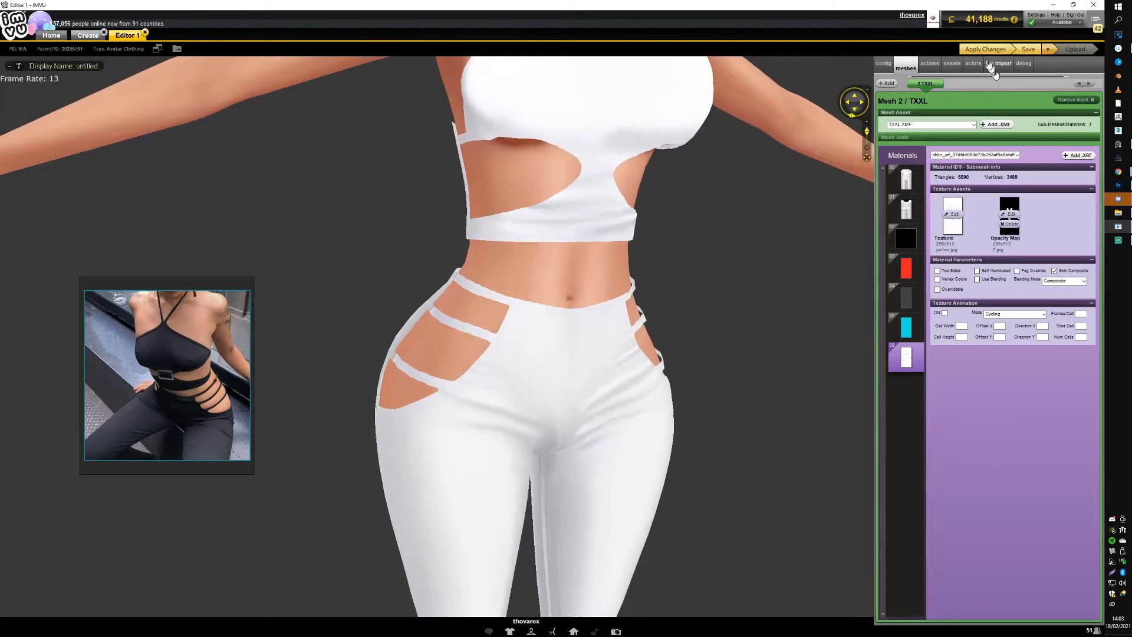
pyautogui.moveTo(661, 319); pyautogui.dragTo(625, 324)
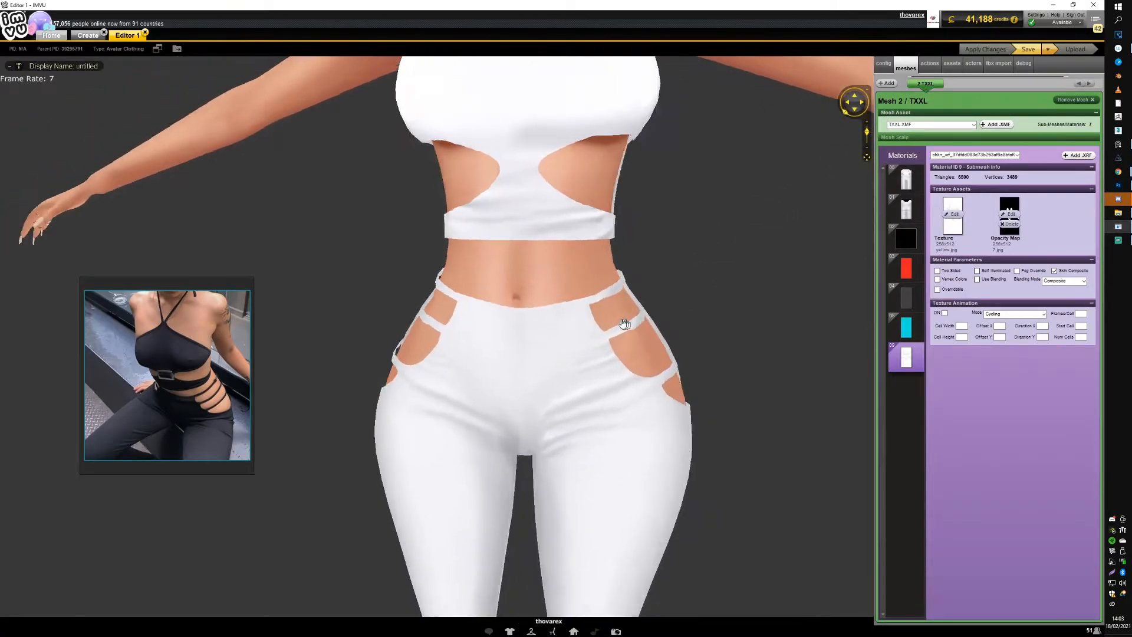
pyautogui.scroll(-8, 624, 324)
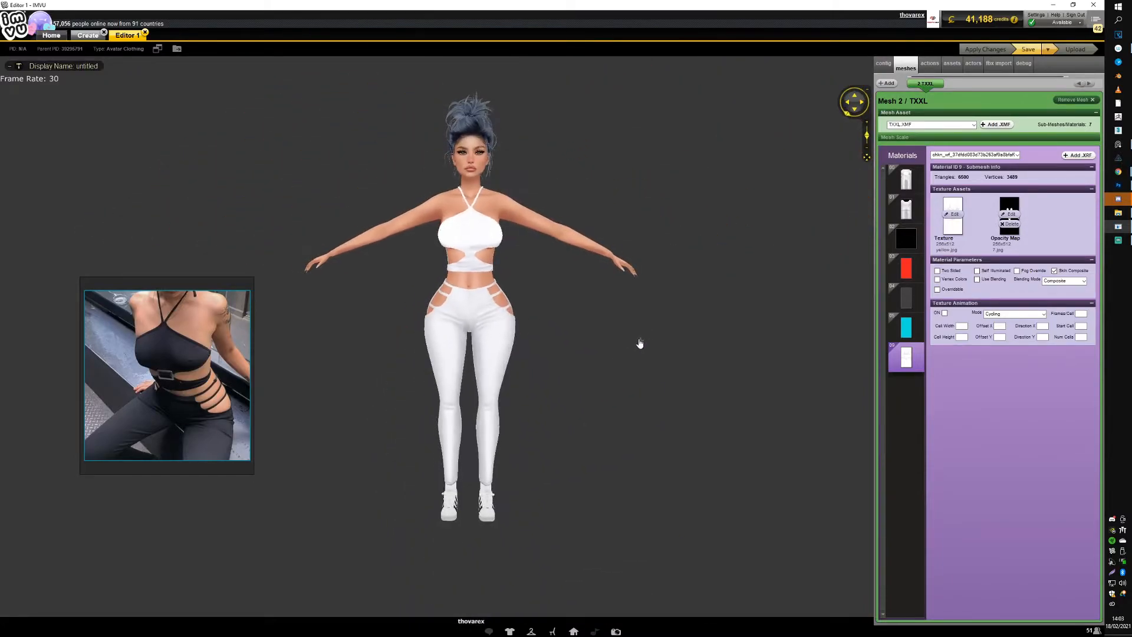
# Step: In Photoshop, merge the strap and edge layers into the Background and convert it to a regular layer
pyautogui.click(1118, 186)
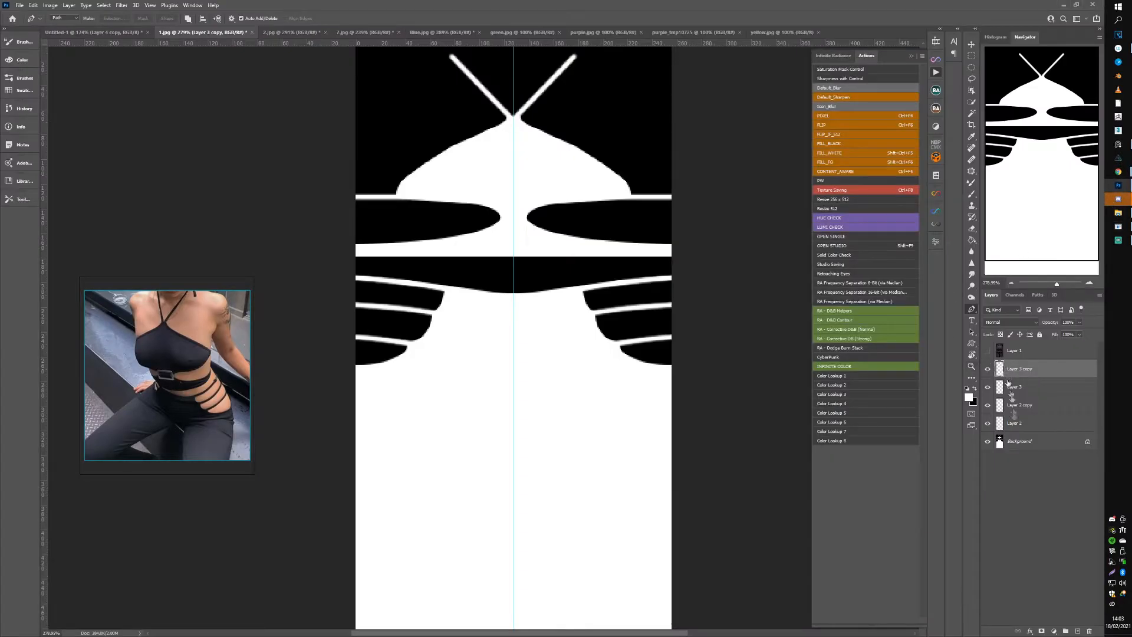
pyautogui.keyDown('shift'); pyautogui.click(1004, 442); pyautogui.keyUp('shift')
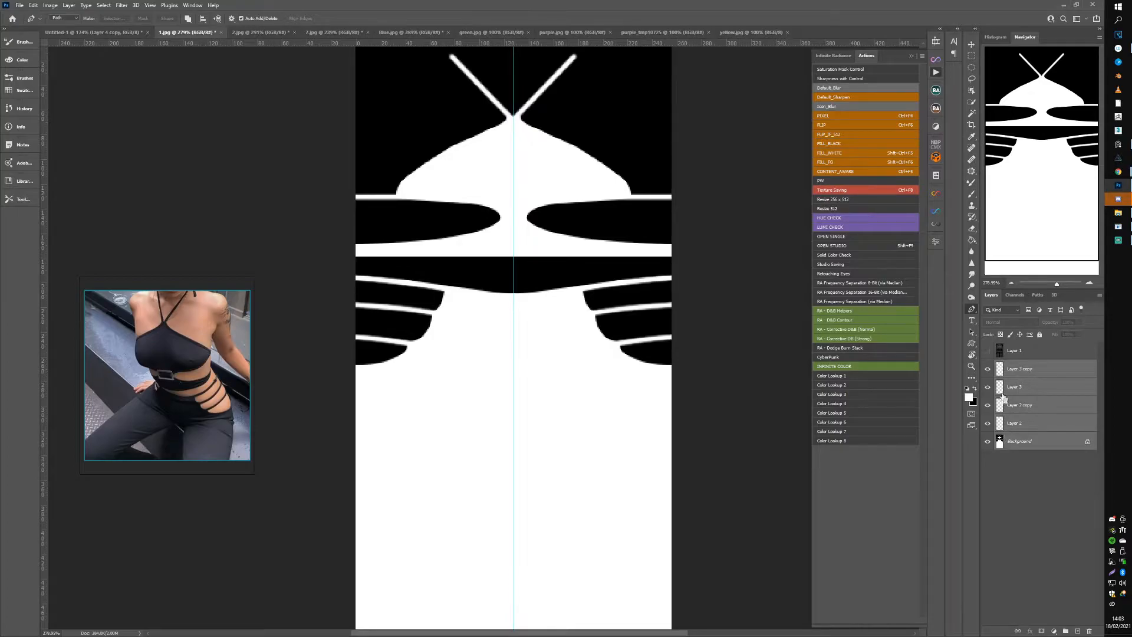
pyautogui.hotkey('ctrl', 'e')
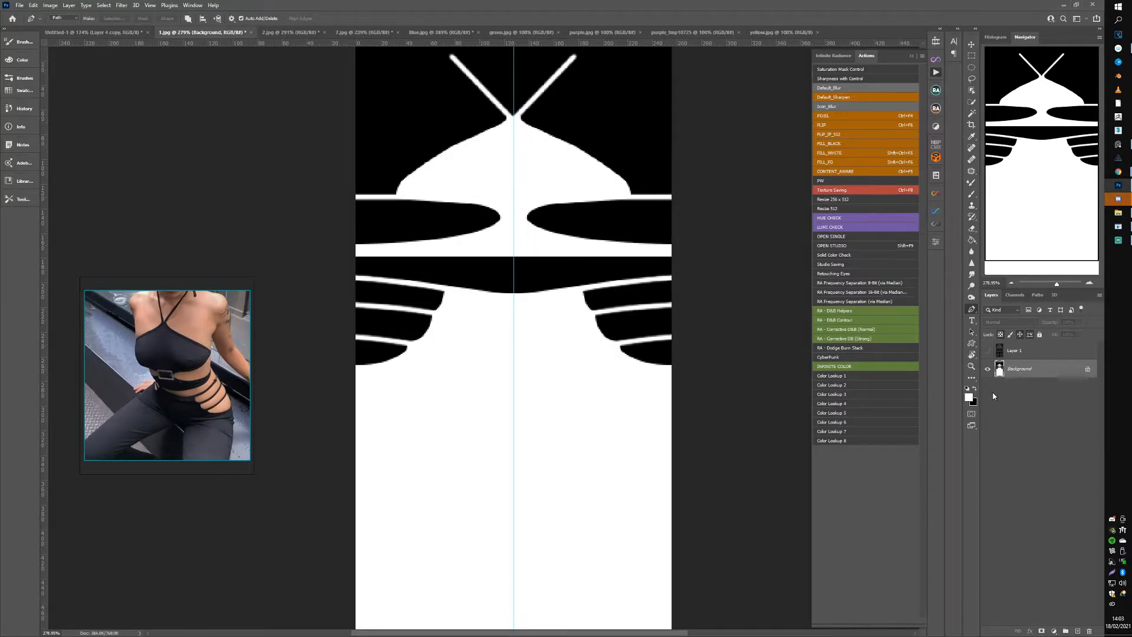
pyautogui.doubleClick(1020, 370)
pyautogui.click(615, 200)
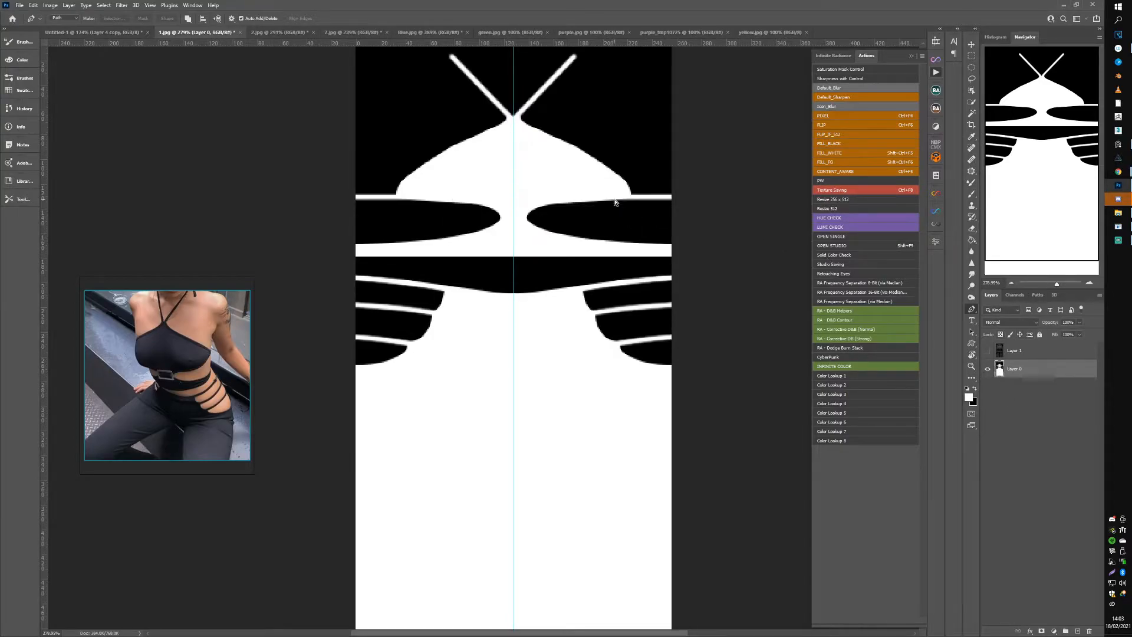
# Step: Paste the finished front opacity map into 2.jpg and fill the area above the upper horizontal strap with black
pyautogui.click(278, 33)
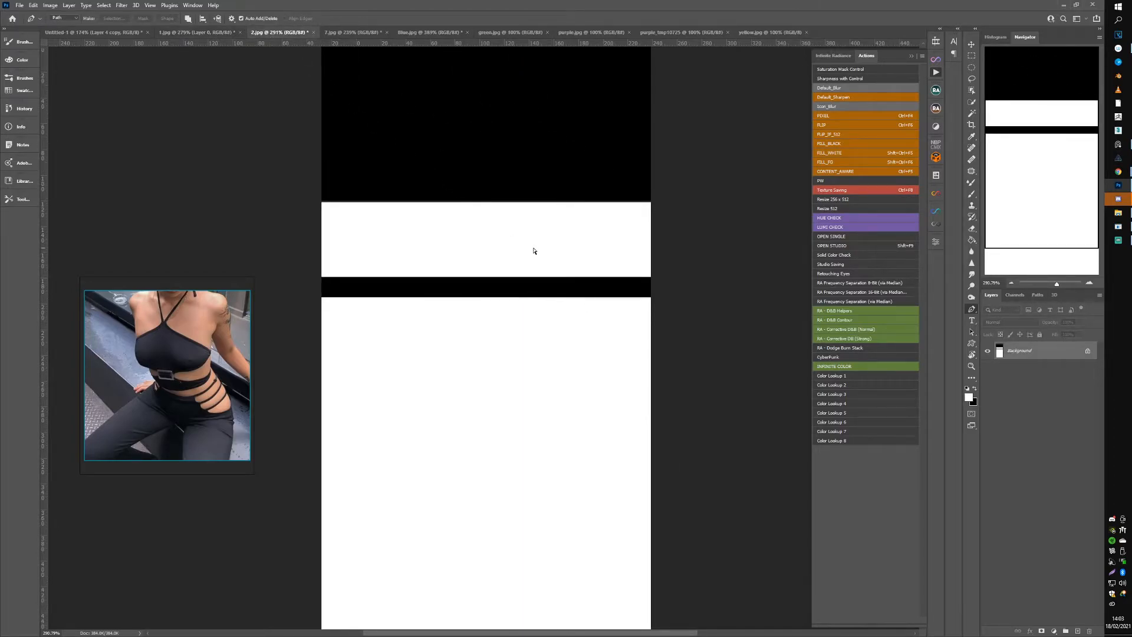
pyautogui.hotkey('ctrl', 'v')
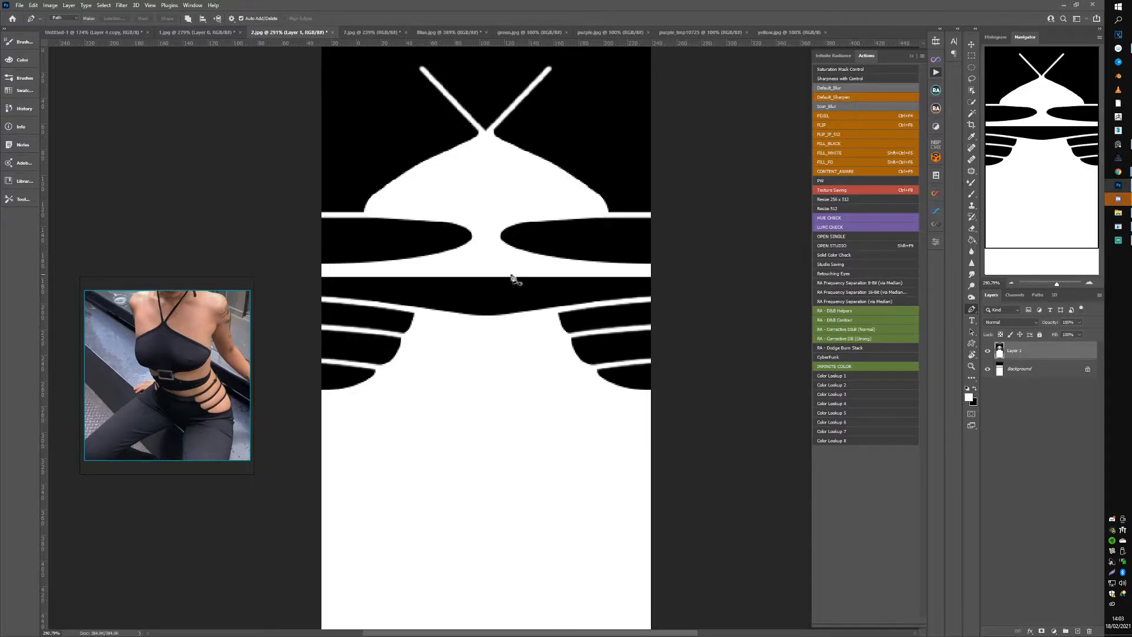
pyautogui.click(972, 56)
pyautogui.scroll(1, 480, 188)
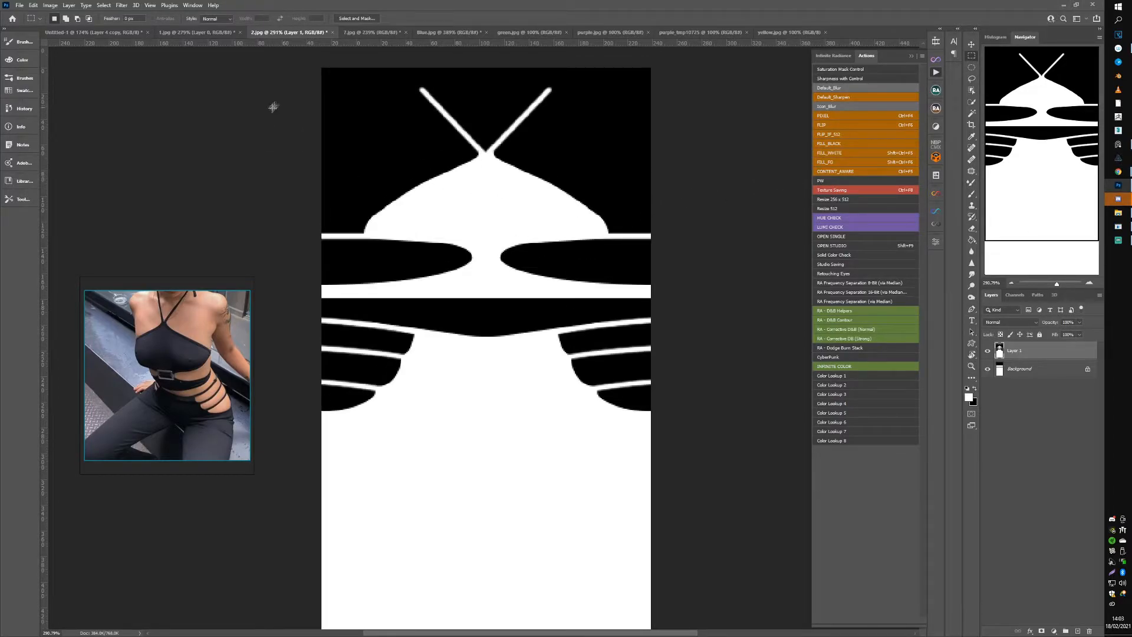
pyautogui.moveTo(283, 82); pyautogui.dragTo(702, 233)
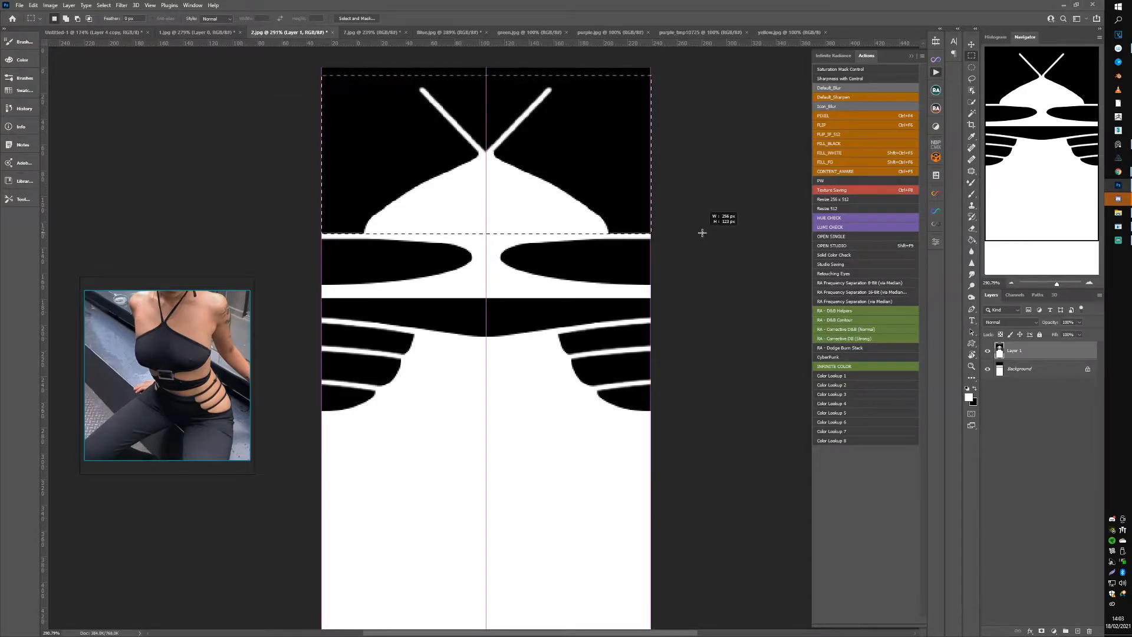
pyautogui.moveTo(703, 232); pyautogui.dragTo(702, 233)
pyautogui.hotkey('alt', 'BackSpace')
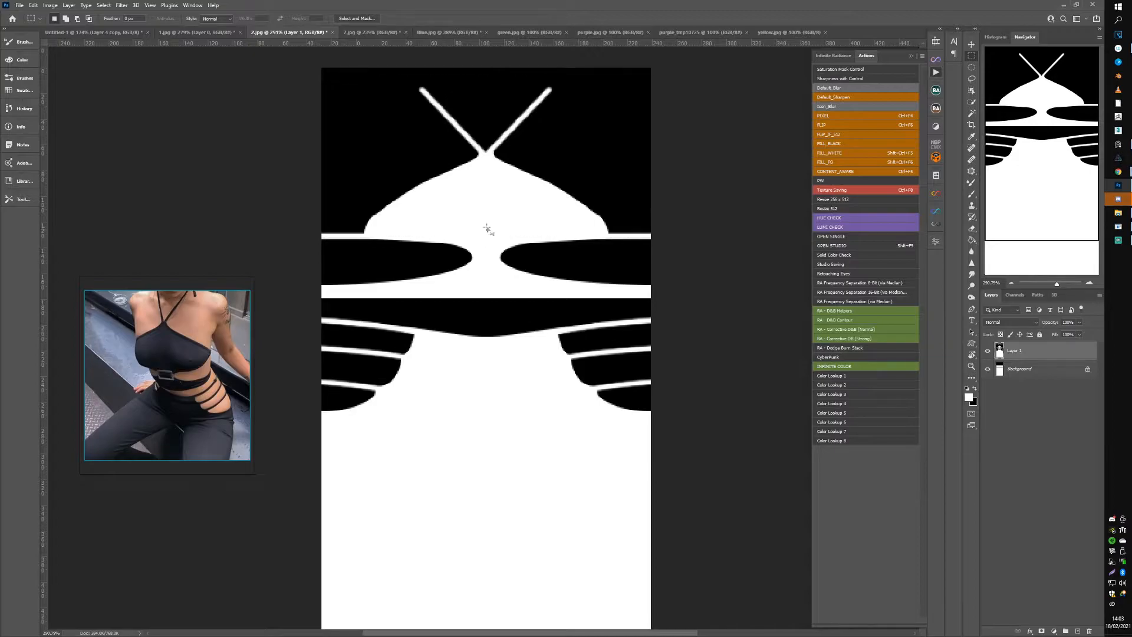
pyautogui.hotkey('ctrl', 'd')
pyautogui.hotkey('ctrl', 'z')
pyautogui.hotkey('ctrl', 'z')
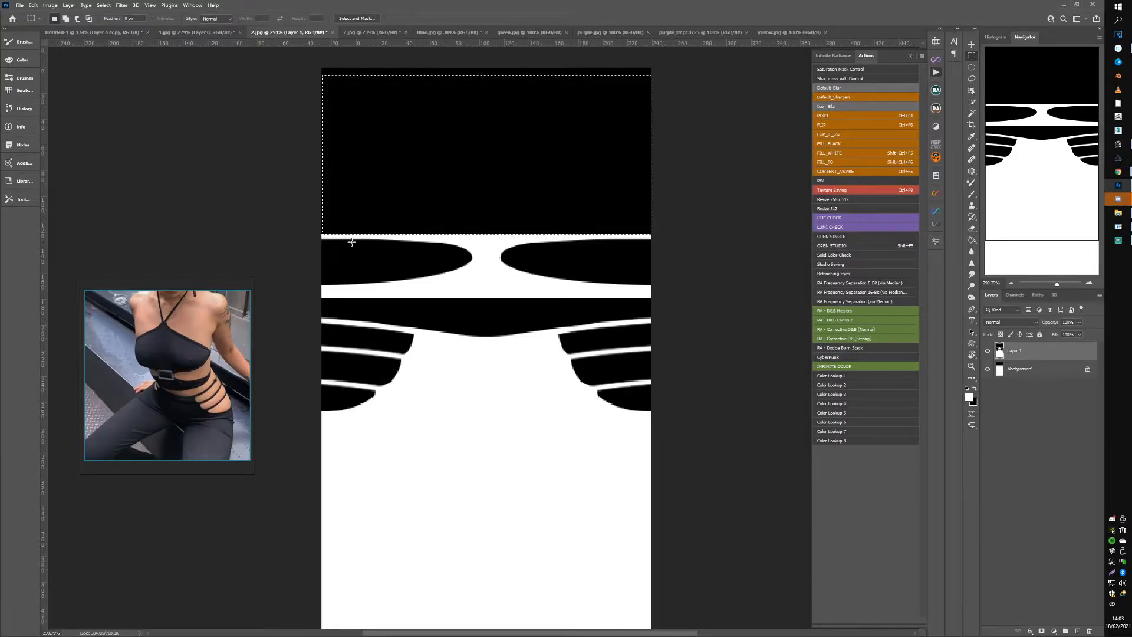
# Step: Fill the band between the two horizontal straps with black and merge the pasted layer into the Background
pyautogui.moveTo(318, 240); pyautogui.dragTo(689, 283)
pyautogui.hotkey('ctrl', ';')
pyautogui.hotkey('ctrl', 'BackSpace')
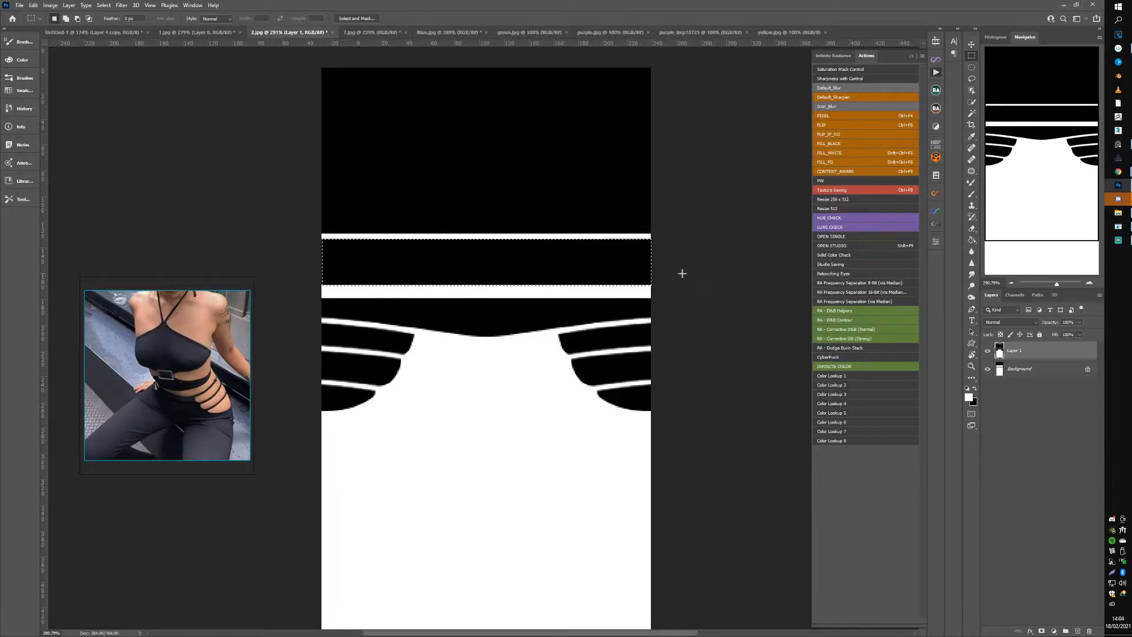
pyautogui.hotkey('ctrl', 'd')
pyautogui.hotkey('ctrl', 'e')
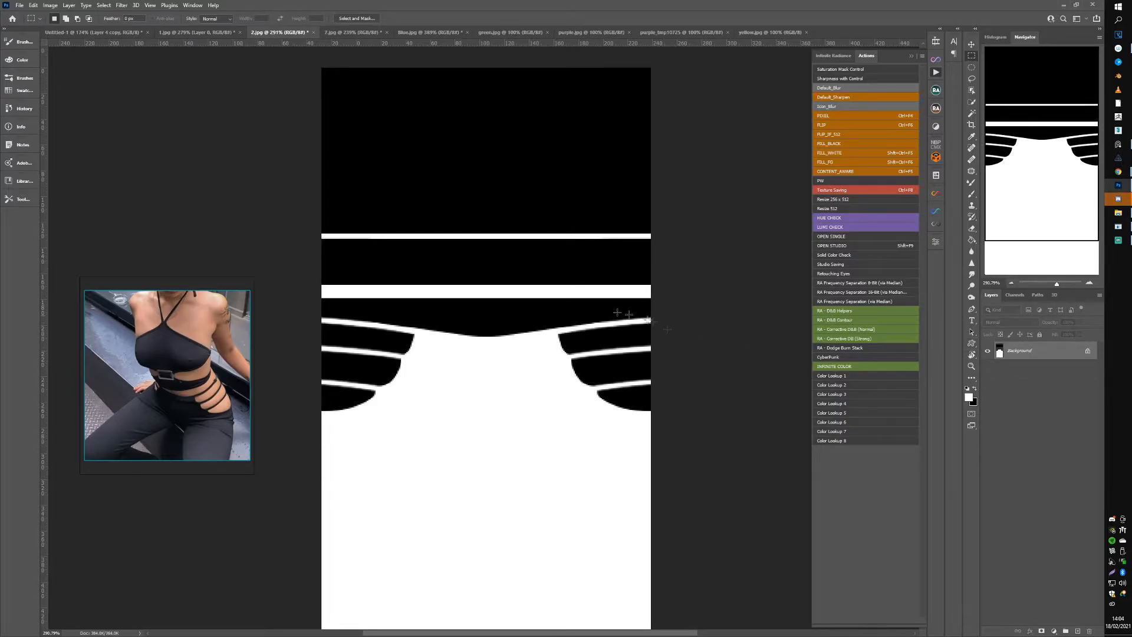
# Step: Copy the full-width hip section with its straps and cutouts onto a new layer
pyautogui.moveTo(315, 316); pyautogui.dragTo(667, 440)
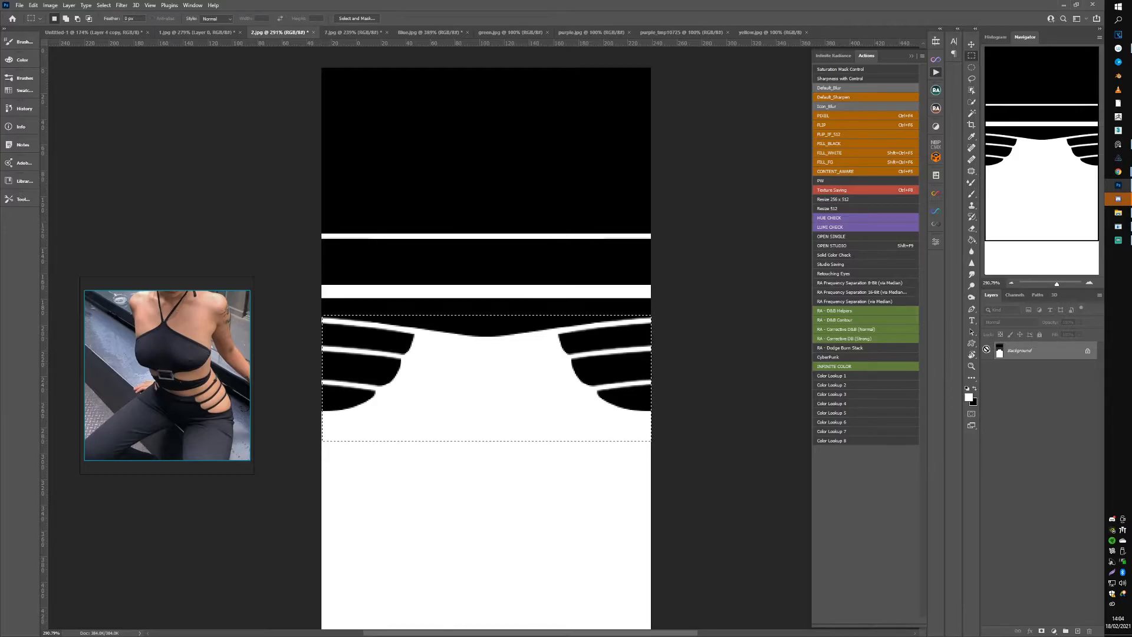
pyautogui.hotkey('ctrl', 'j')
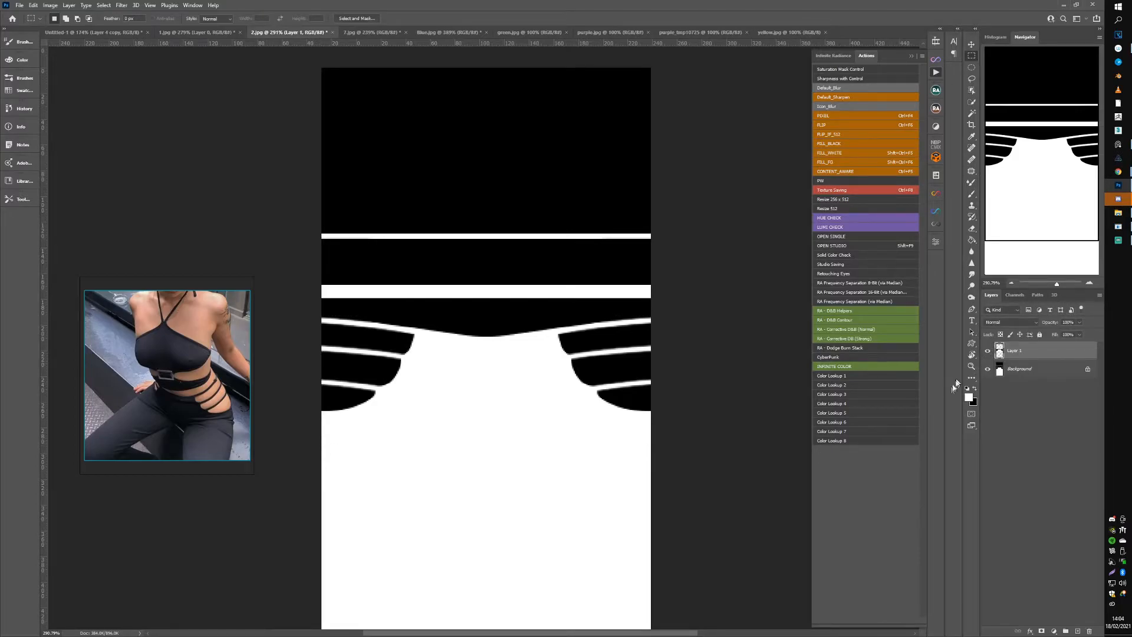
pyautogui.hotkey('ctrl', 't')
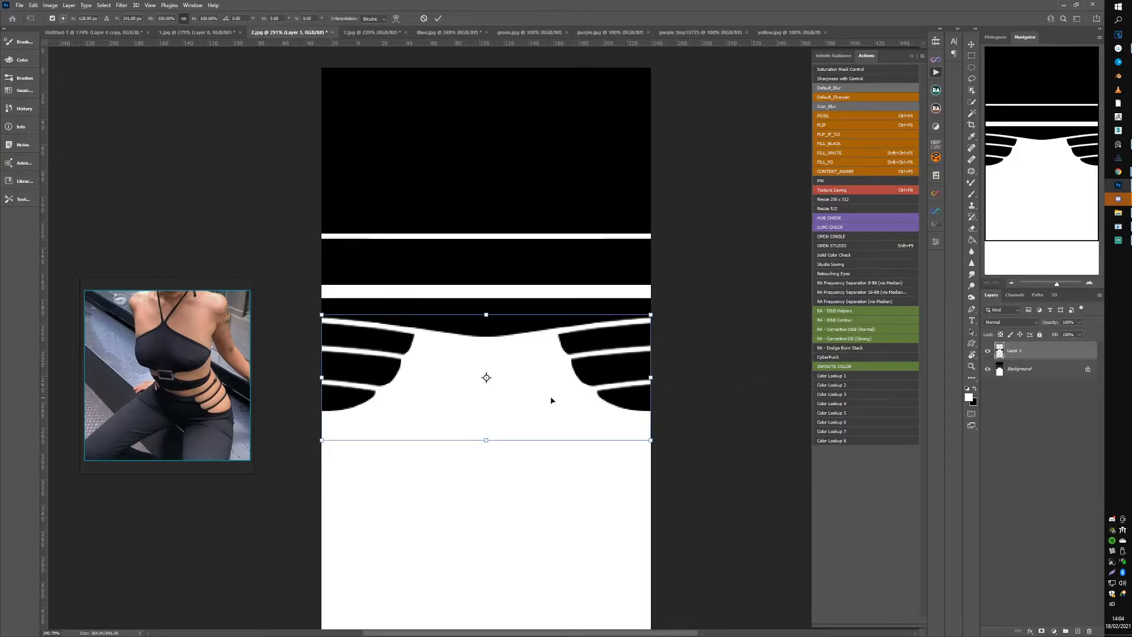
pyautogui.rightClick(516, 378)
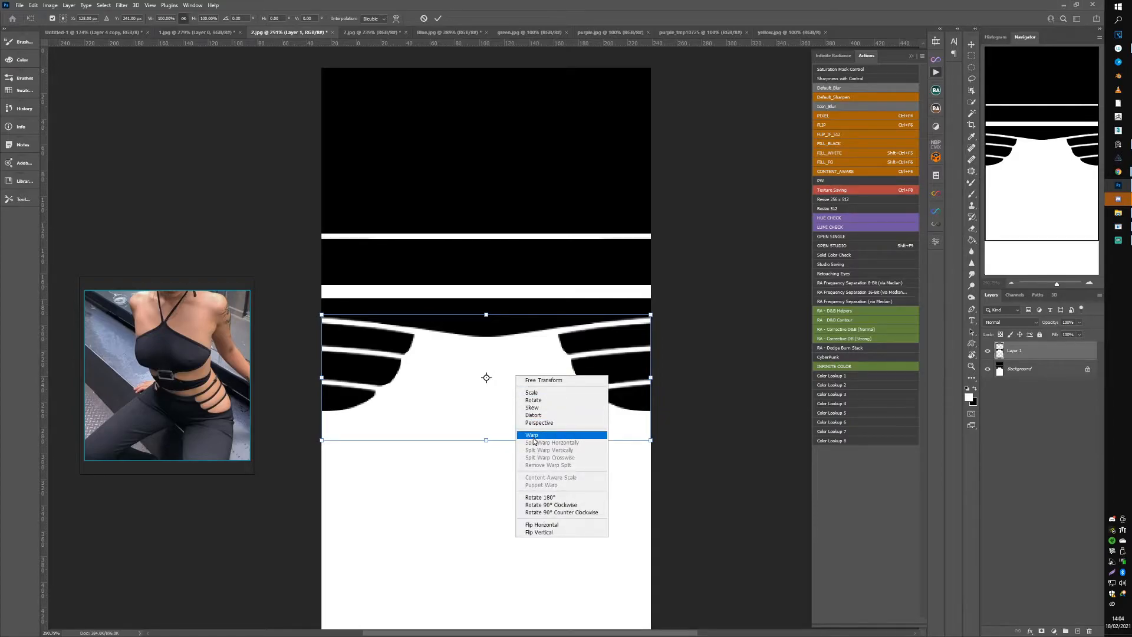
pyautogui.click(533, 436)
pyautogui.moveTo(484, 350); pyautogui.dragTo(482, 336)
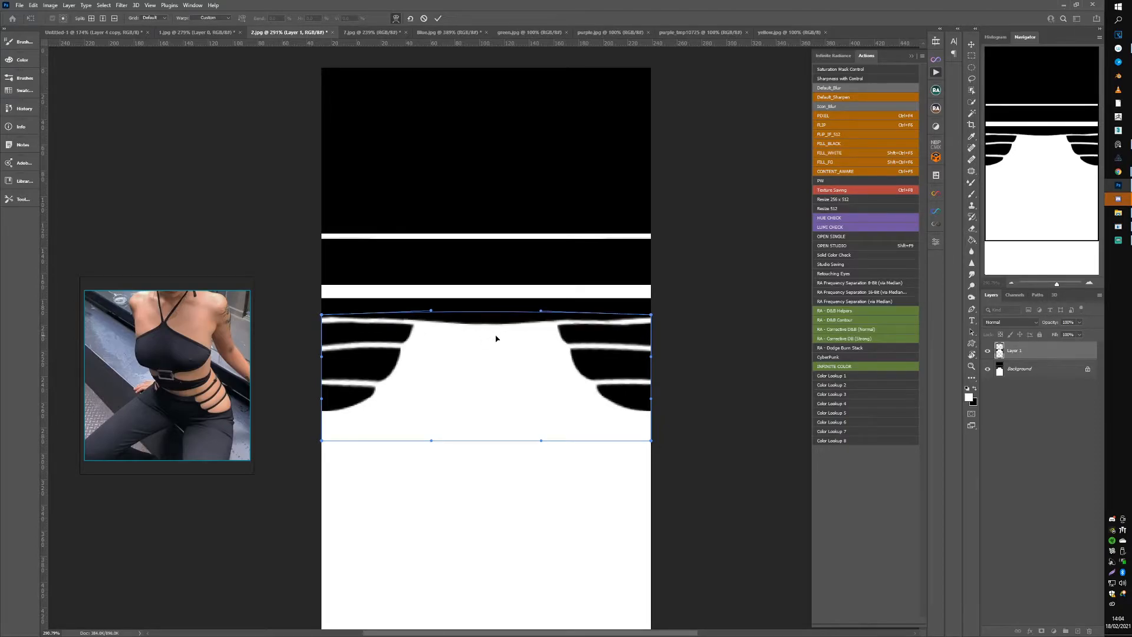
pyautogui.press('Return')
pyautogui.press('m')
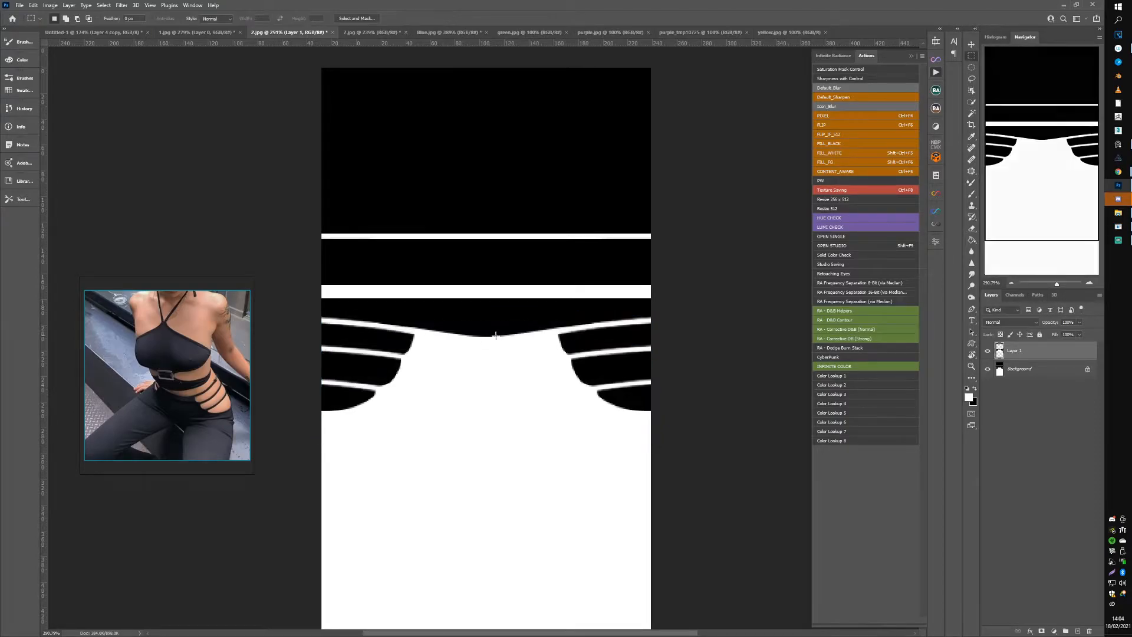
# Step: Convert the hip section layer to a smart object and puppet-warp the centre of its dipped waist edge upward
pyautogui.rightClick(1015, 352)
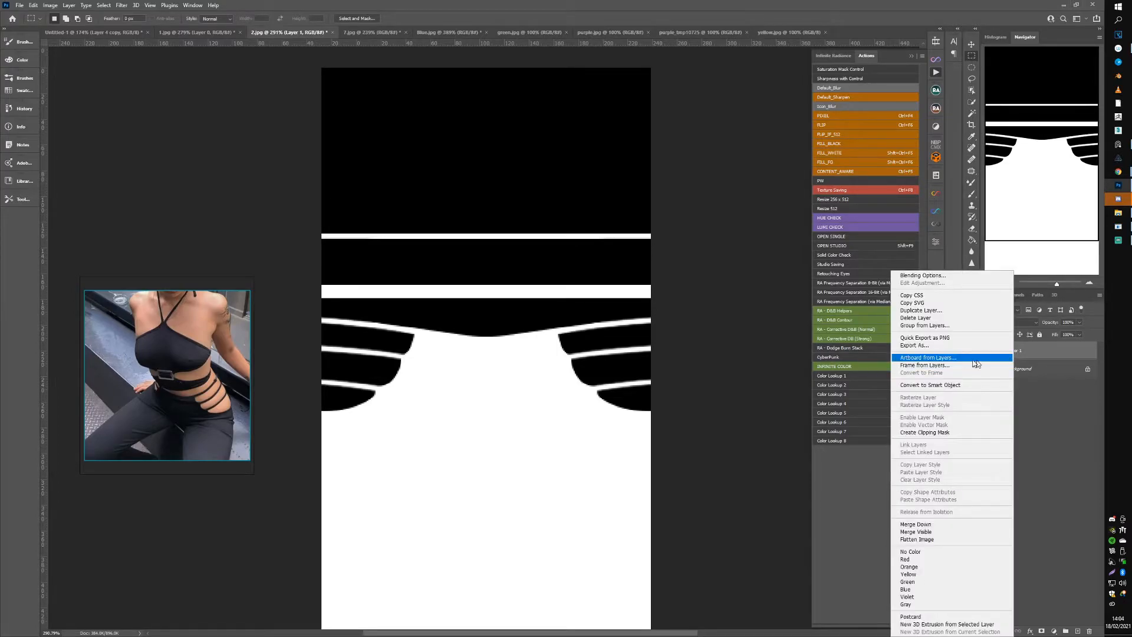
pyautogui.click(940, 387)
pyautogui.click(33, 5)
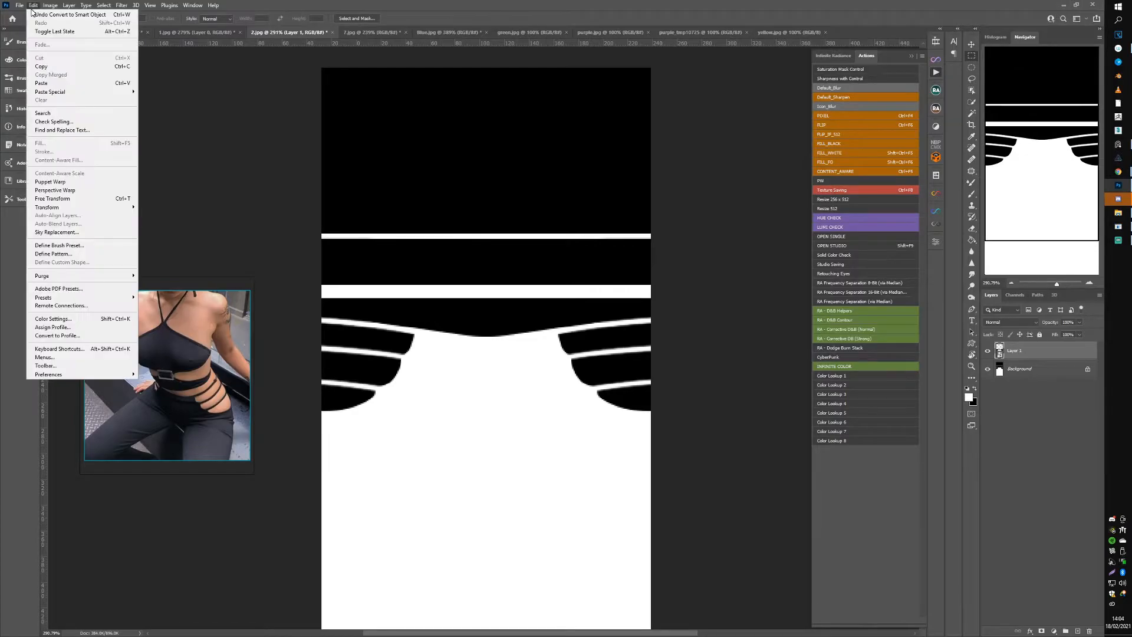
pyautogui.click(59, 183)
pyautogui.click(332, 329)
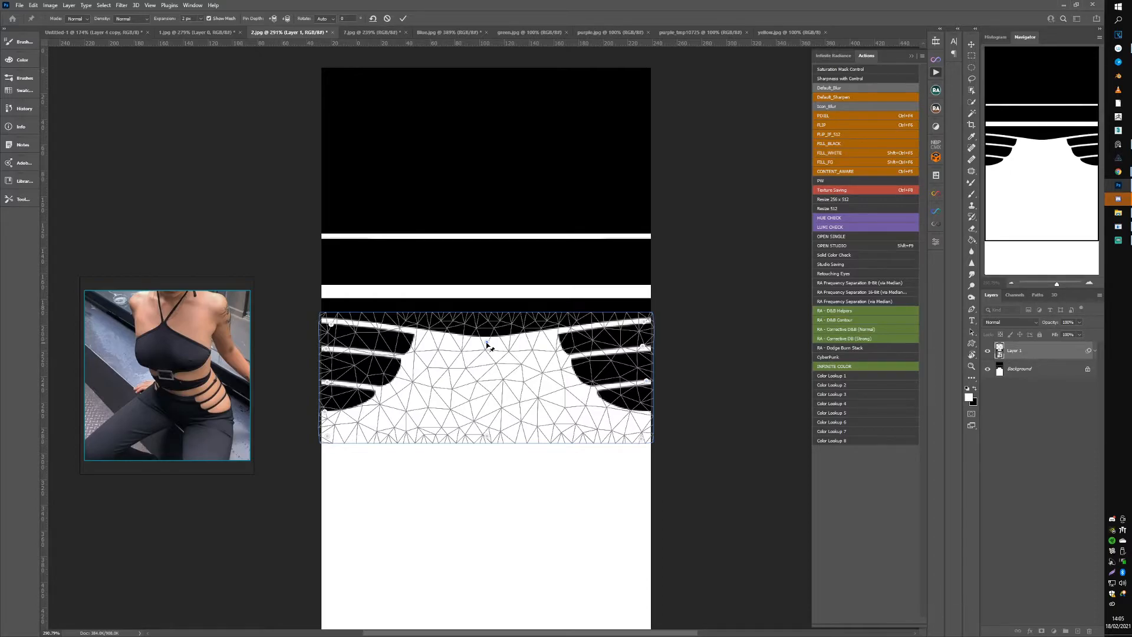
pyautogui.moveTo(487, 345); pyautogui.dragTo(489, 320)
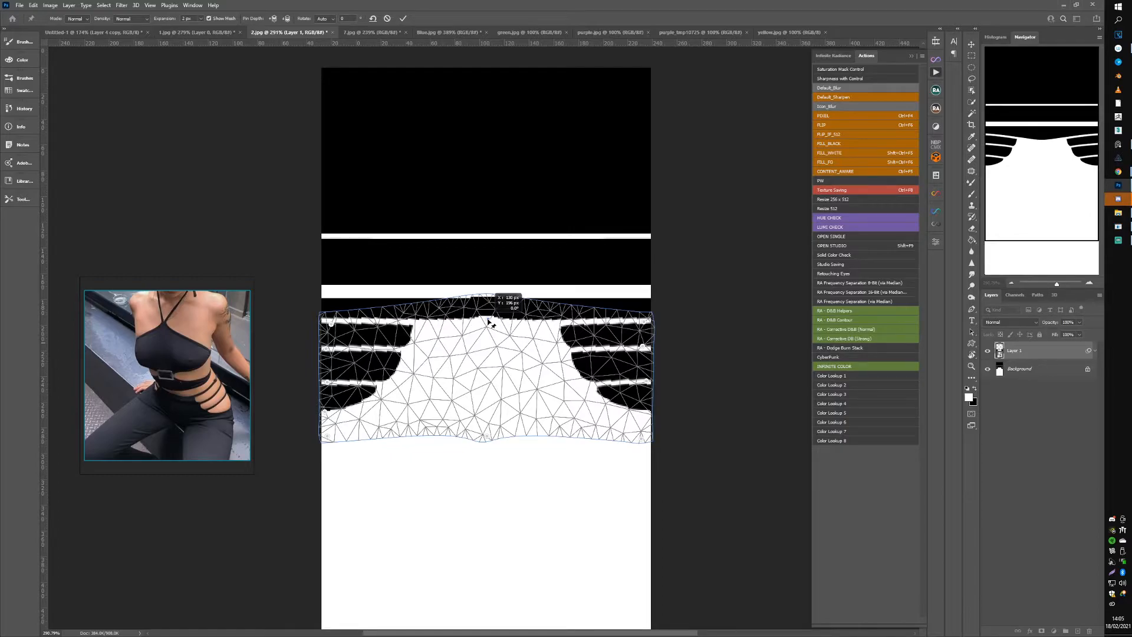
pyautogui.moveTo(489, 322); pyautogui.dragTo(488, 319)
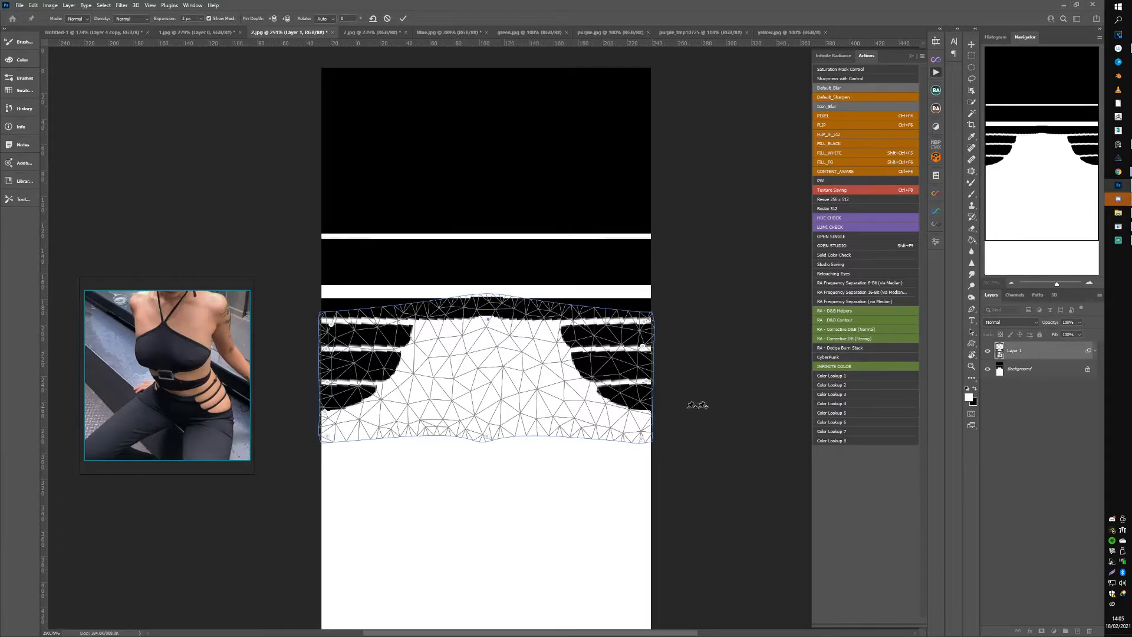
pyautogui.press('Return')
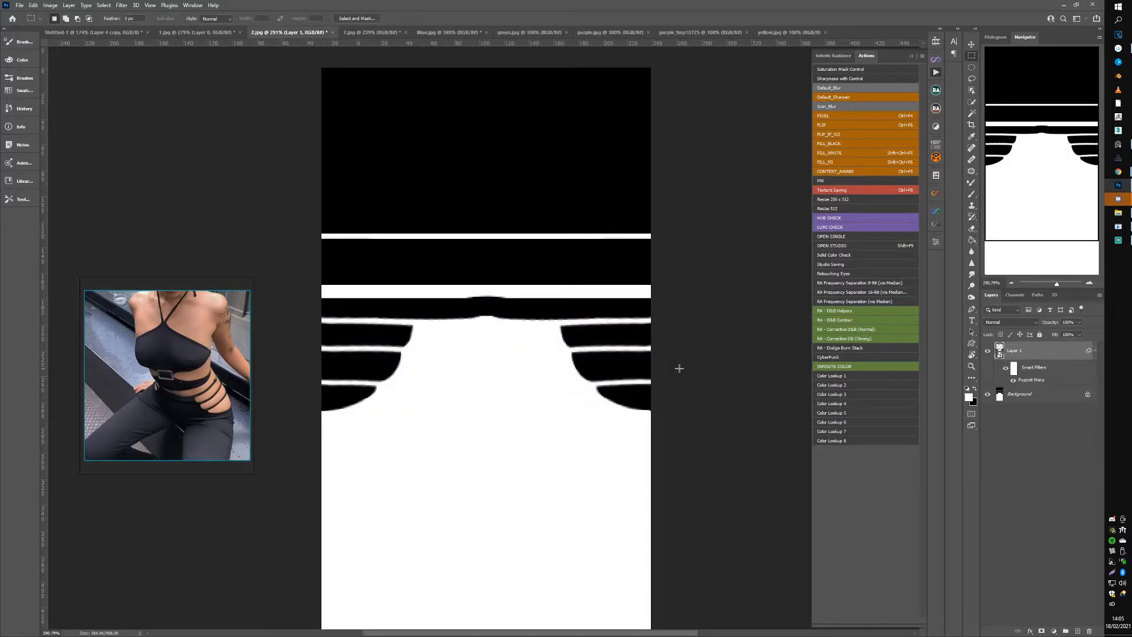
# Step: Compare the warped hip layer with the original below it and rasterize the layer
pyautogui.click(988, 352)
pyautogui.click(989, 352)
pyautogui.click(989, 352)
pyautogui.click(989, 352)
pyautogui.click(989, 352)
pyautogui.click(989, 352)
pyautogui.click(989, 352)
pyautogui.click(989, 352)
pyautogui.rightClick(1032, 352)
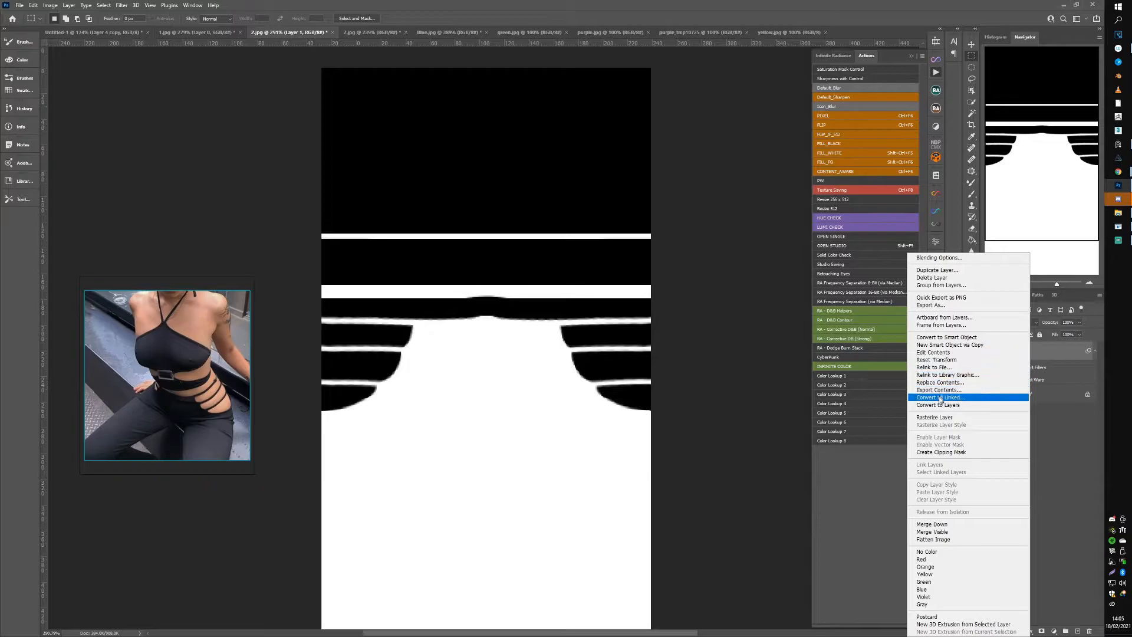
pyautogui.rightClick(1044, 357)
pyautogui.click(969, 418)
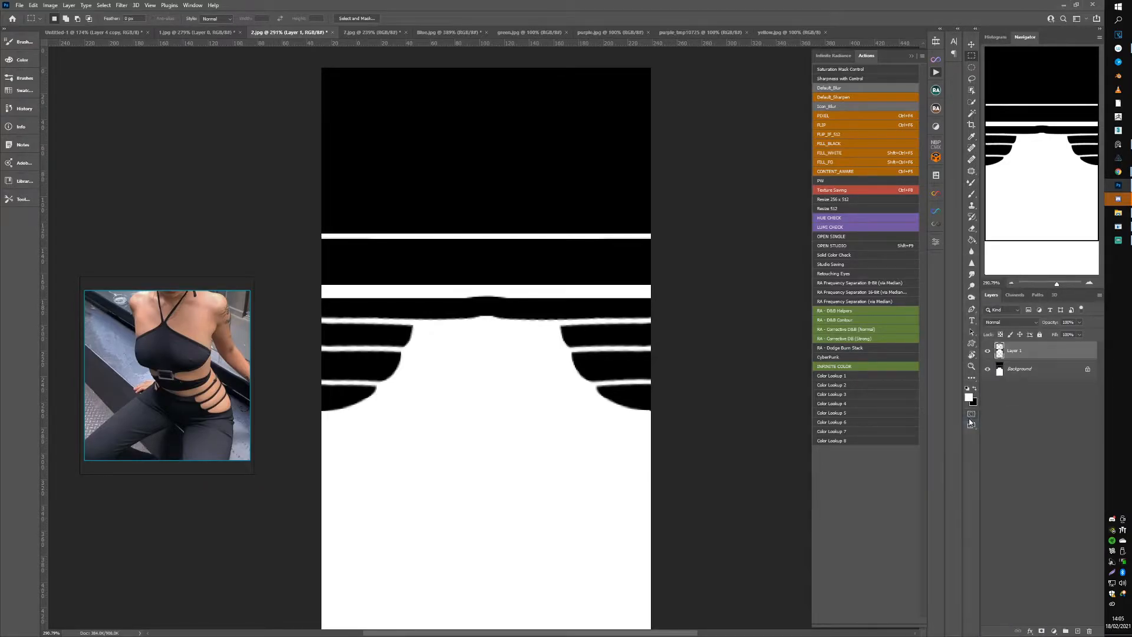
# Step: Delete the part of the warped layer that bulges into the lower horizontal strap
pyautogui.moveTo(354, 282); pyautogui.dragTo(594, 310)
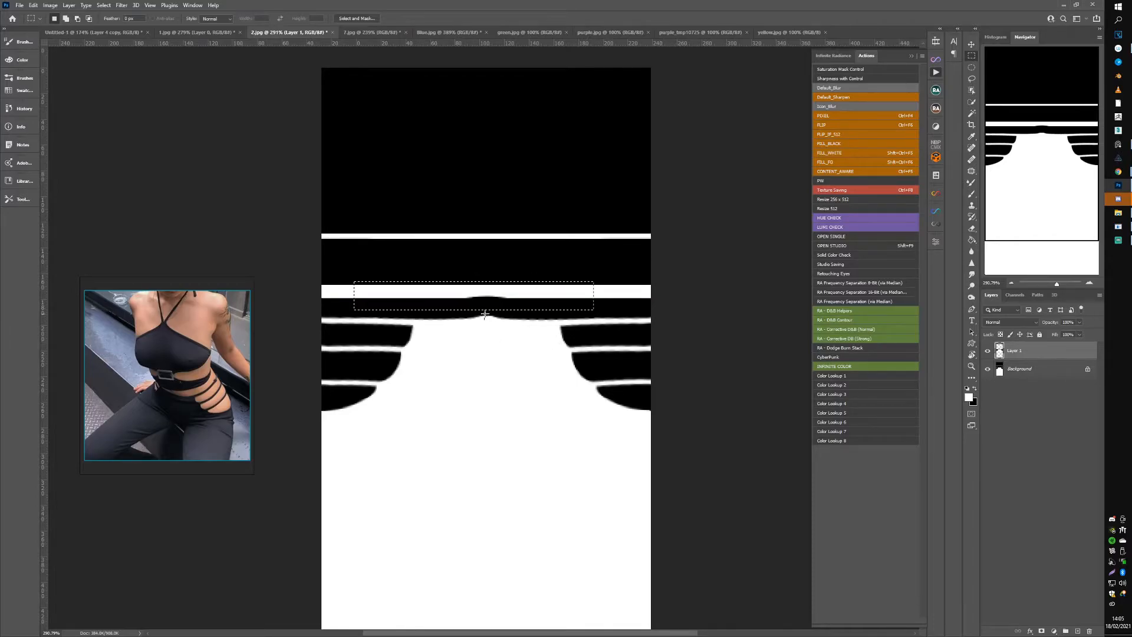
pyautogui.press('Delete')
pyautogui.hotkey('ctrl', 'd')
# Step: Stretch a narrow slice of the waistband's left end across the full width to straighten the top edge
pyautogui.moveTo(325, 309)
pyautogui.mouseDown()
pyautogui.moveTo(336, 306)
pyautogui.moveTo(329, 322)
pyautogui.mouseUp()
pyautogui.moveTo(430, 346); pyautogui.dragTo(387, 332)
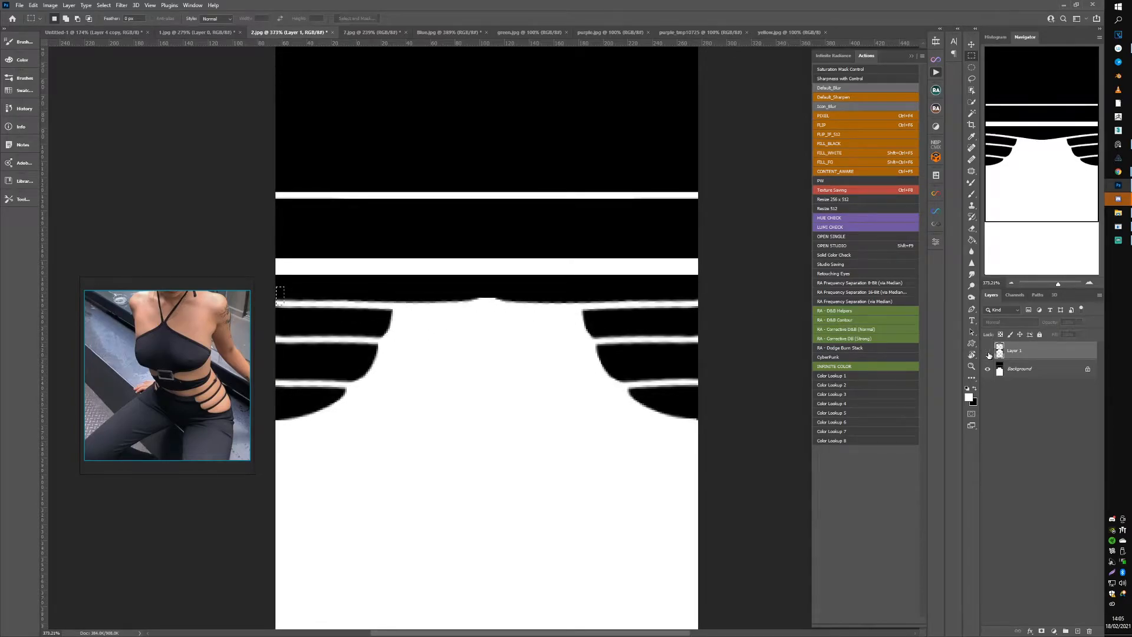
pyautogui.hotkey('ctrl', 't')
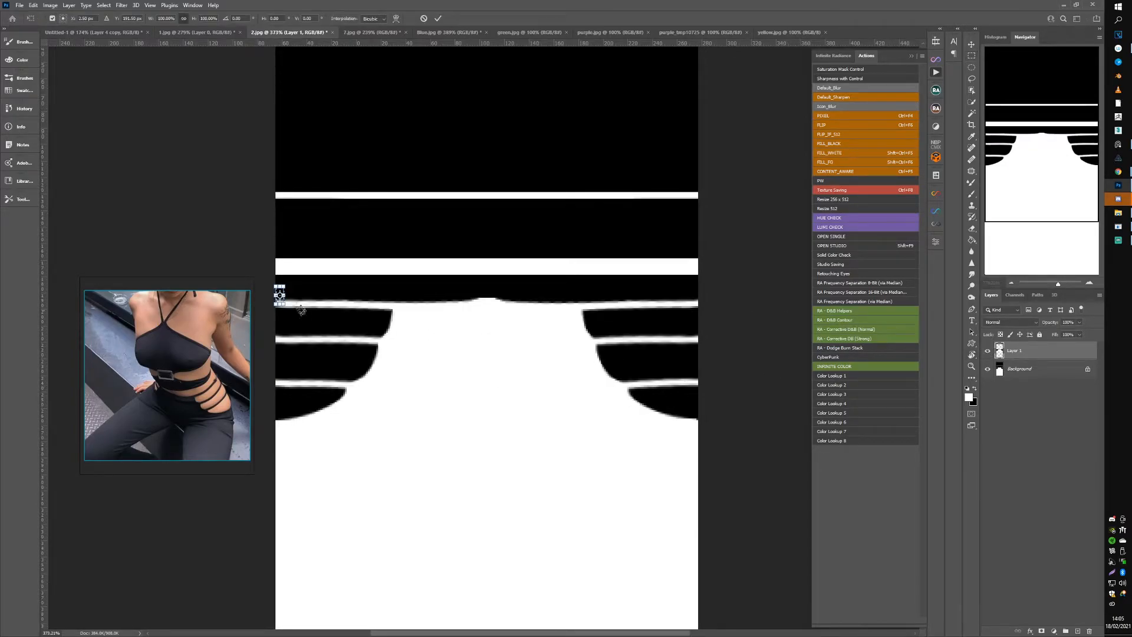
pyautogui.moveTo(283, 296); pyautogui.dragTo(705, 301)
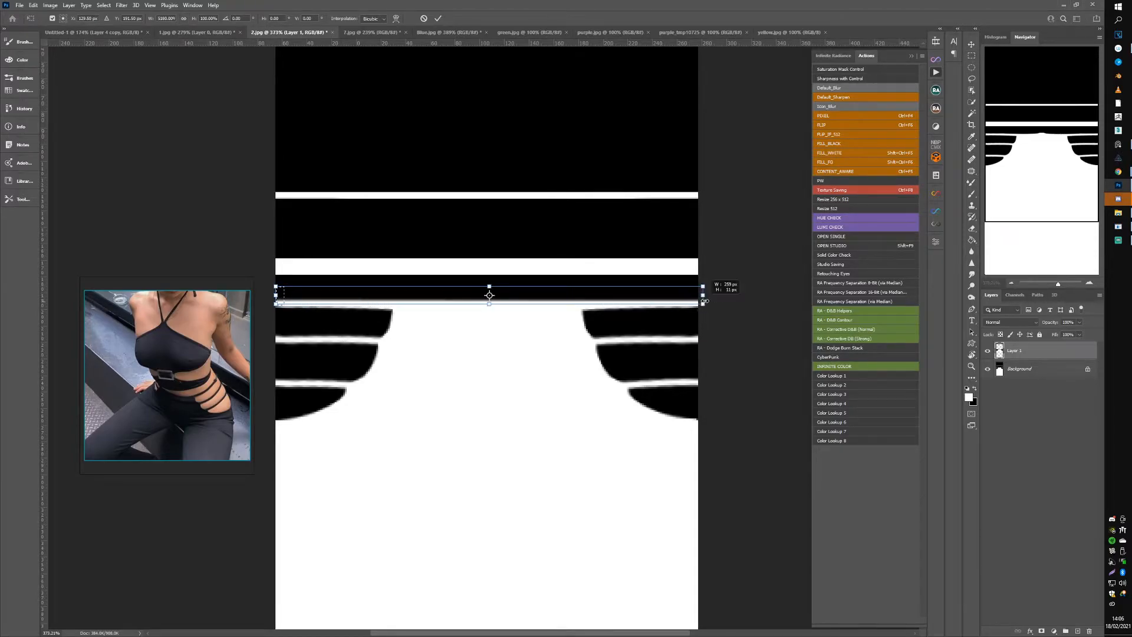
pyautogui.press('Return')
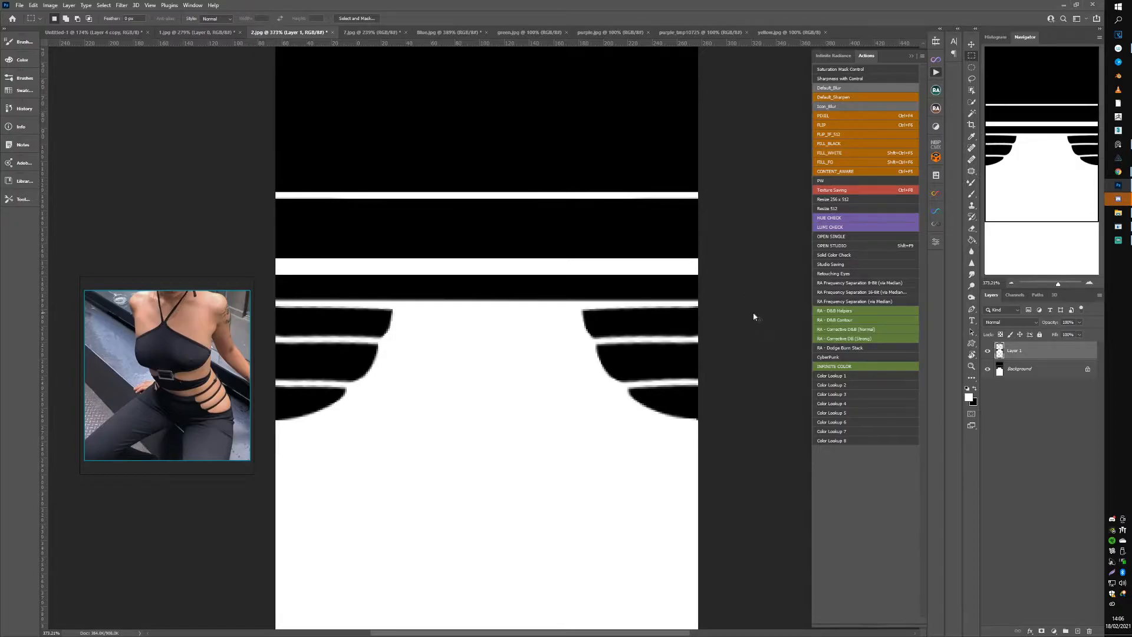
# Step: Switch to the IMVU editor, apply the changes and view the avatar's back at the waist
pyautogui.click(1116, 226)
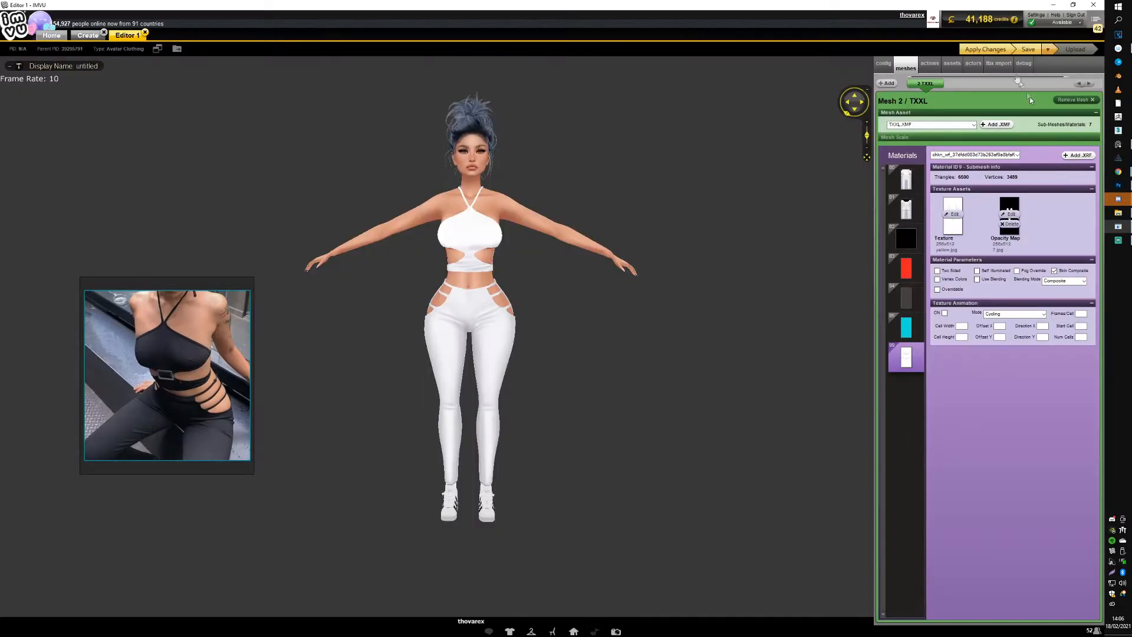
pyautogui.click(1000, 55)
pyautogui.scroll(5, 519, 287)
pyautogui.moveTo(495, 274); pyautogui.dragTo(578, 273)
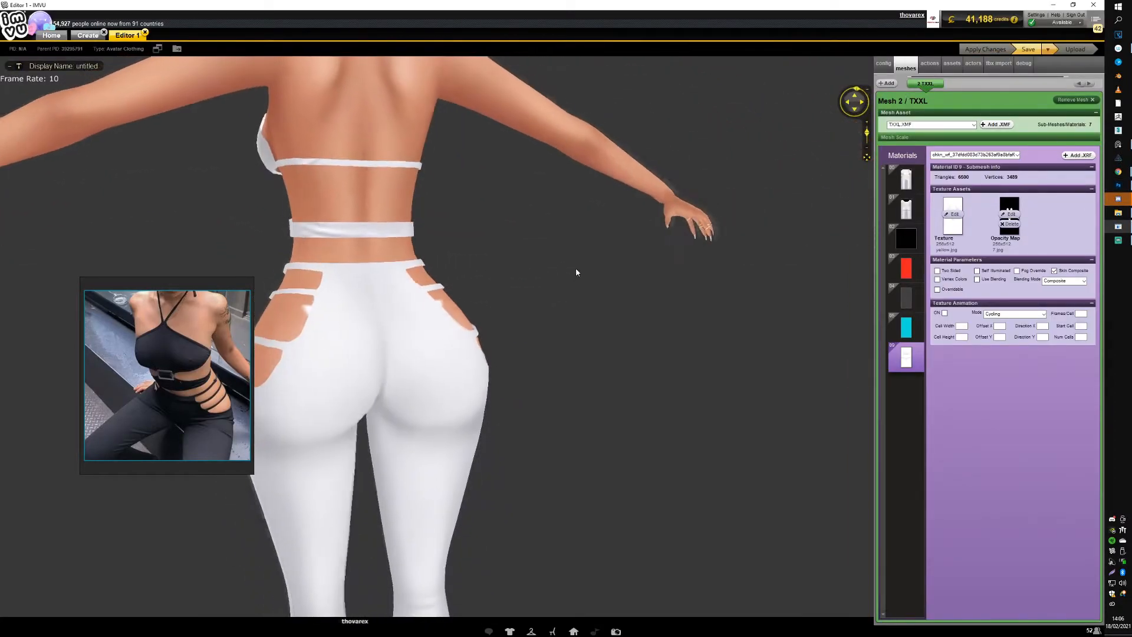
pyautogui.scroll(2, 434, 298)
pyautogui.moveTo(434, 298)
pyautogui.mouseDown()
pyautogui.moveTo(480, 298)
pyautogui.moveTo(435, 295)
pyautogui.mouseUp()
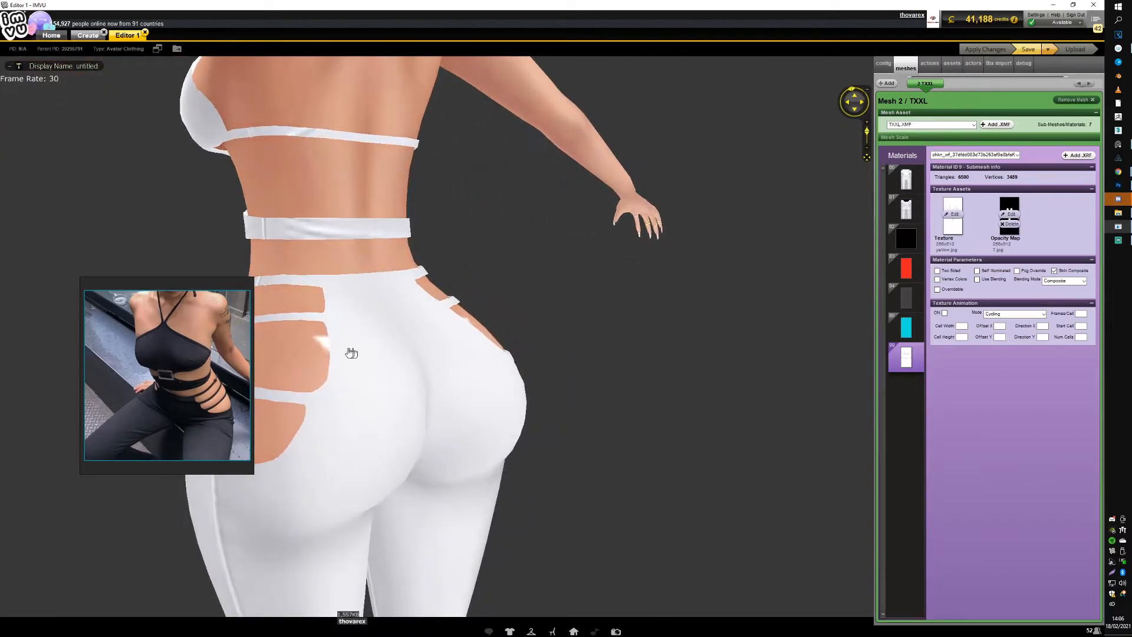
# Step: Examine the hip cutouts and straps from the side and back, both close up and at a distance
pyautogui.moveTo(330, 347); pyautogui.dragTo(555, 380)
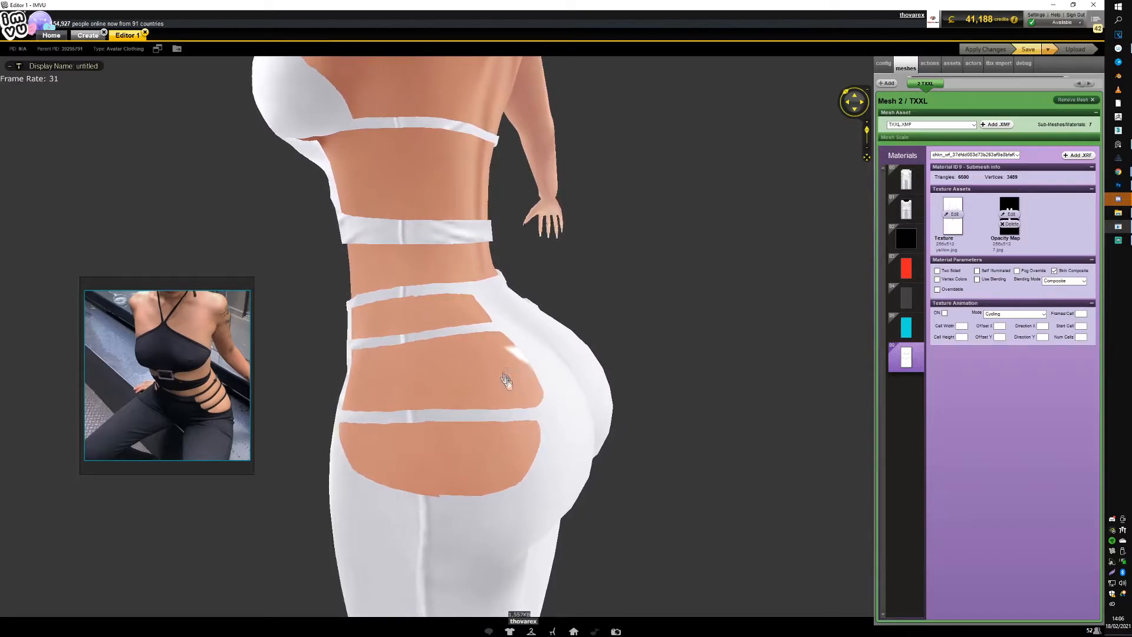
pyautogui.moveTo(496, 391)
pyautogui.mouseDown()
pyautogui.moveTo(395, 395)
pyautogui.moveTo(458, 404)
pyautogui.moveTo(488, 395)
pyautogui.mouseUp()
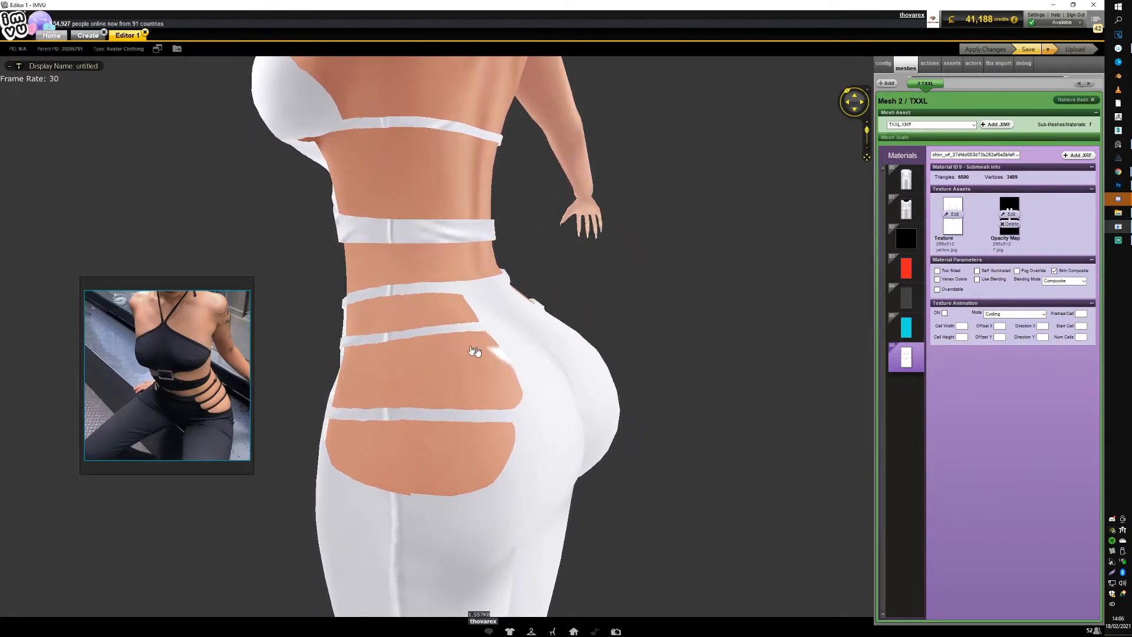
pyautogui.moveTo(460, 374)
pyautogui.mouseDown()
pyautogui.moveTo(382, 393)
pyautogui.moveTo(437, 381)
pyautogui.moveTo(444, 398)
pyautogui.moveTo(478, 389)
pyautogui.moveTo(443, 384)
pyautogui.moveTo(422, 401)
pyautogui.moveTo(450, 388)
pyautogui.mouseUp()
pyautogui.scroll(-4, 385, 395)
pyautogui.scroll(5, 406, 395)
pyautogui.scroll(-5, 443, 395)
pyautogui.scroll(5, 477, 390)
pyautogui.scroll(-6, 424, 400)
pyautogui.scroll(4, 440, 395)
# Step: Switch to Photoshop, compare the hip layer with the original and merge it into the Background
pyautogui.click(1118, 186)
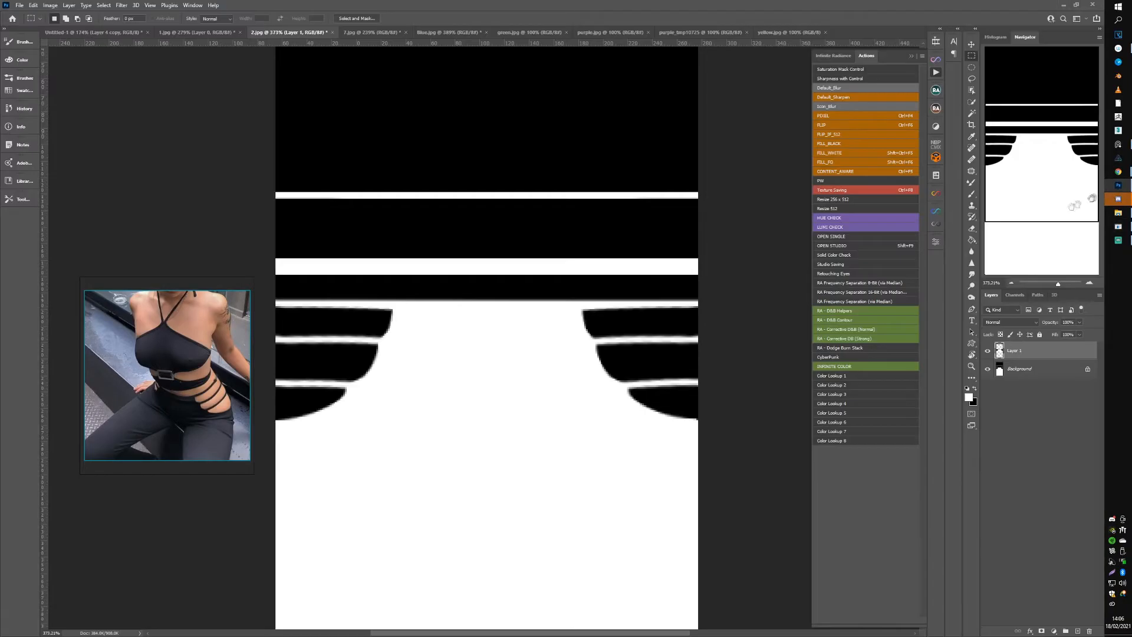
pyautogui.moveTo(407, 352); pyautogui.dragTo(461, 313)
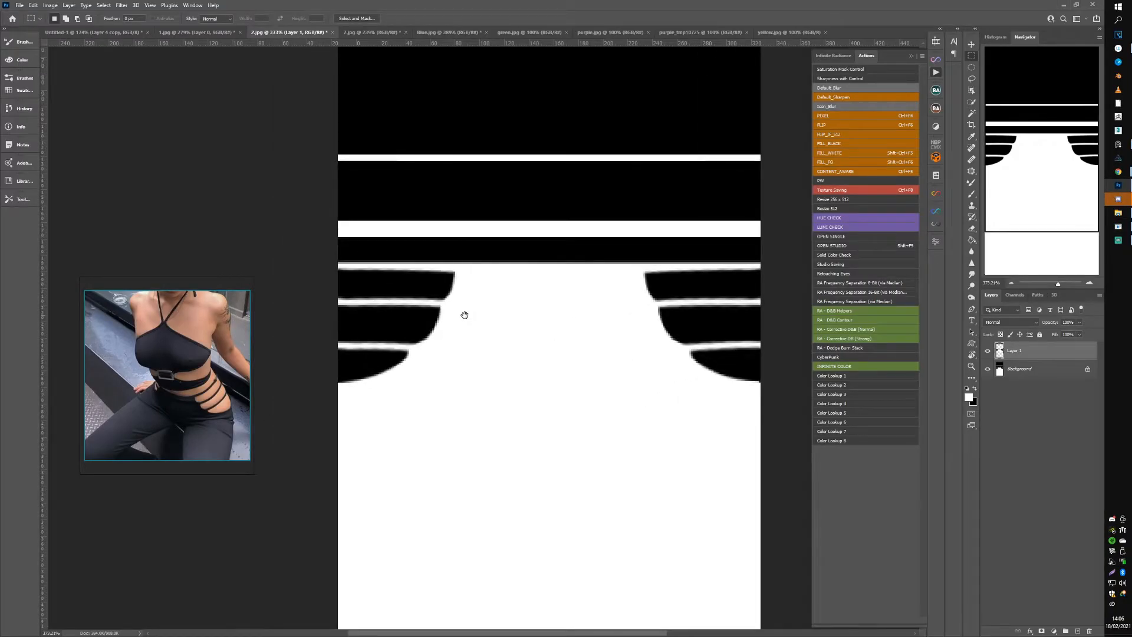
pyautogui.moveTo(424, 317); pyautogui.dragTo(441, 306)
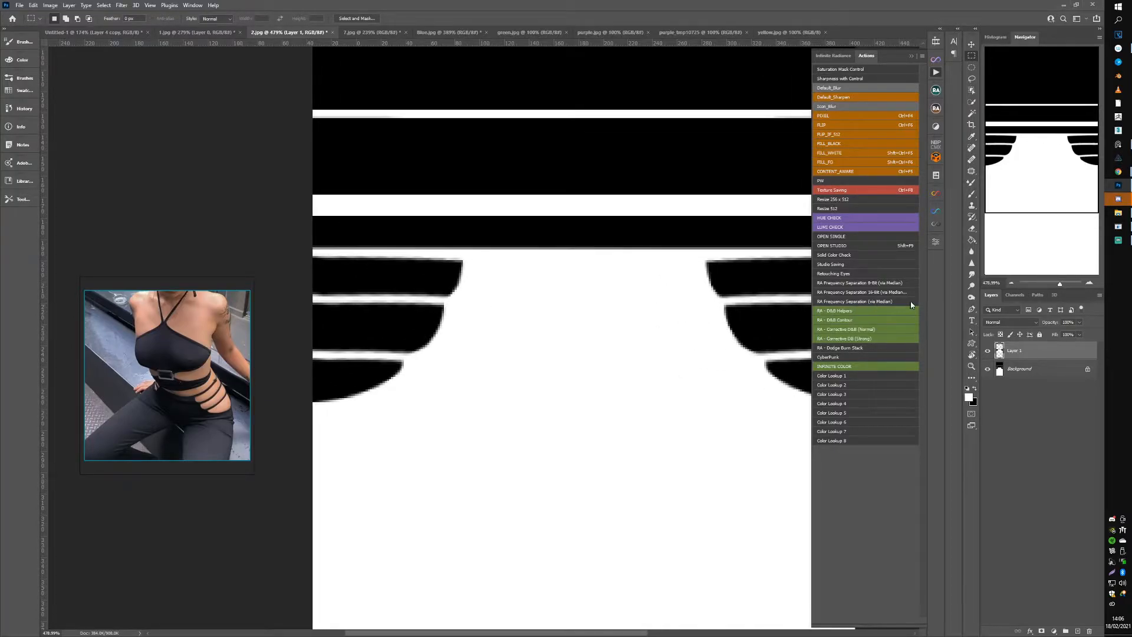
pyautogui.click(984, 352)
pyautogui.click(985, 352)
pyautogui.click(985, 352)
pyautogui.click(985, 352)
pyautogui.click(985, 352)
pyautogui.click(985, 352)
pyautogui.keyDown('shift'); pyautogui.click(1010, 373); pyautogui.keyUp('shift')
pyautogui.hotkey('ctrl', 'e')
# Step: Copy the left hip cutouts onto a new layer and narrow the copy horizontally towards the outer edge
pyautogui.moveTo(564, 489); pyautogui.dragTo(322, 253)
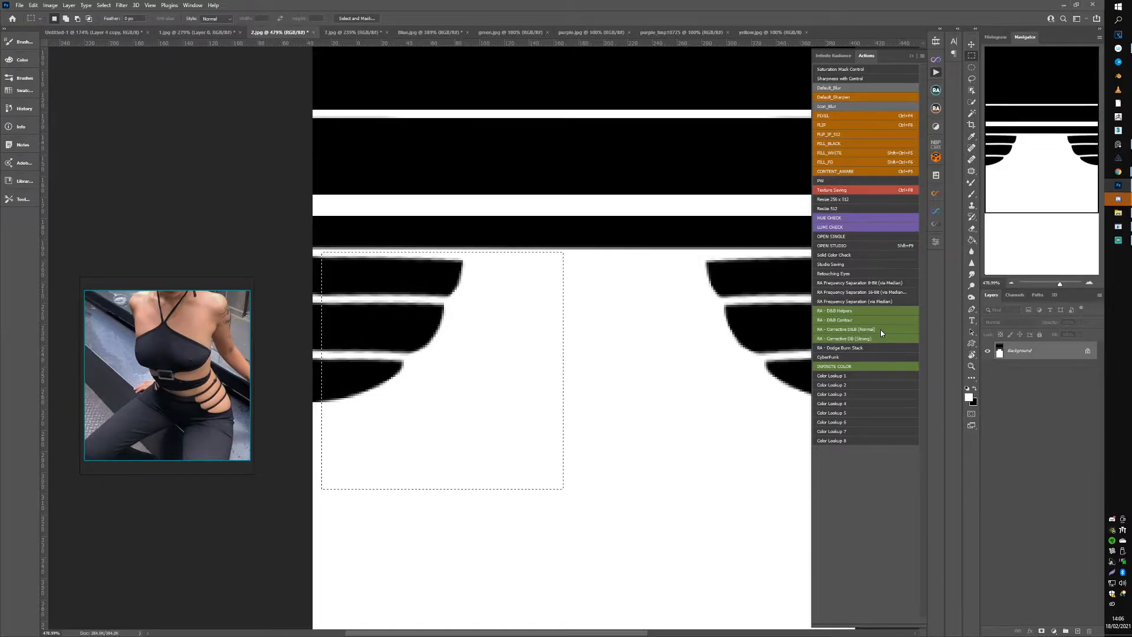
pyautogui.hotkey('ctrl', 'j')
pyautogui.hotkey('ctrl', 't')
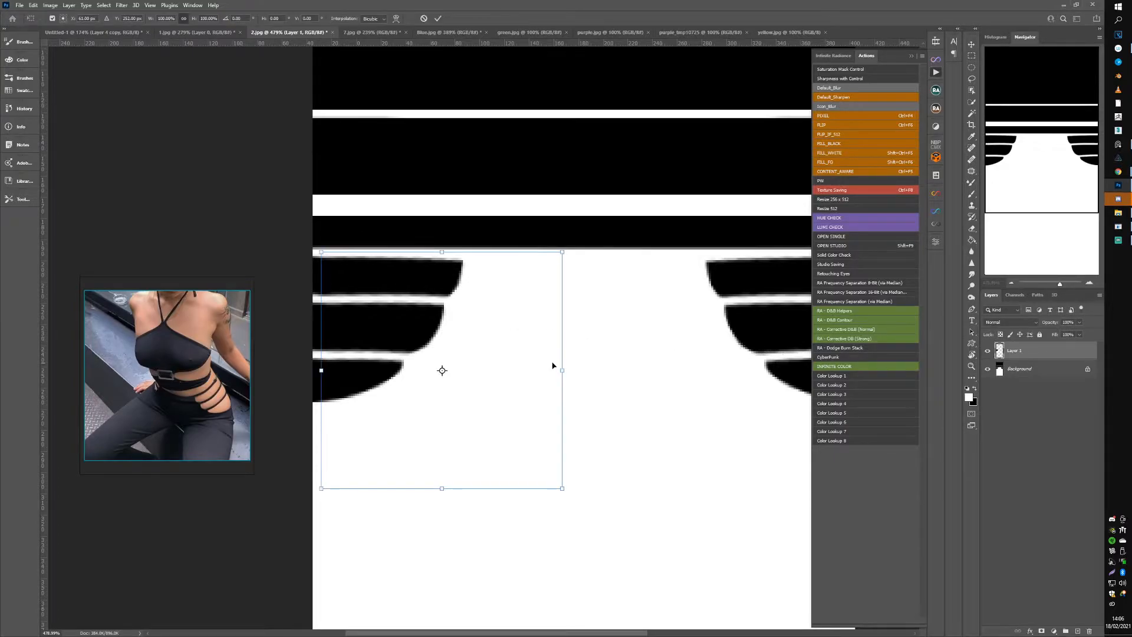
pyautogui.moveTo(562, 365); pyautogui.dragTo(530, 367)
pyautogui.press('Return')
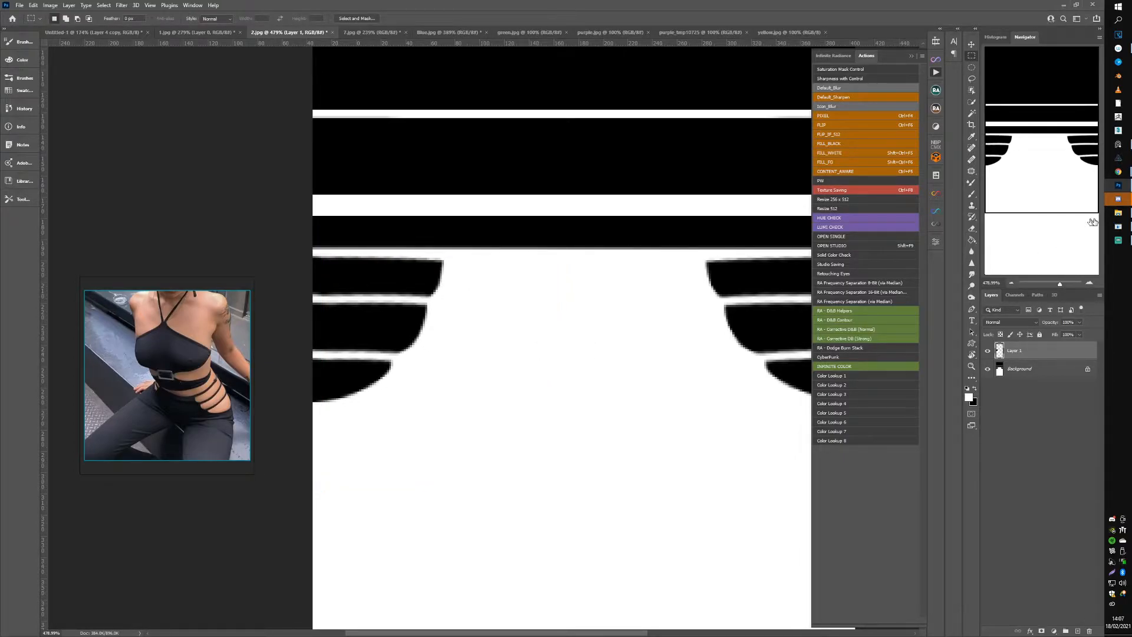
# Step: Switch to the IMVU editor, apply the changes and inspect the hip cutouts from the opposite side
pyautogui.click(1114, 230)
pyautogui.click(988, 52)
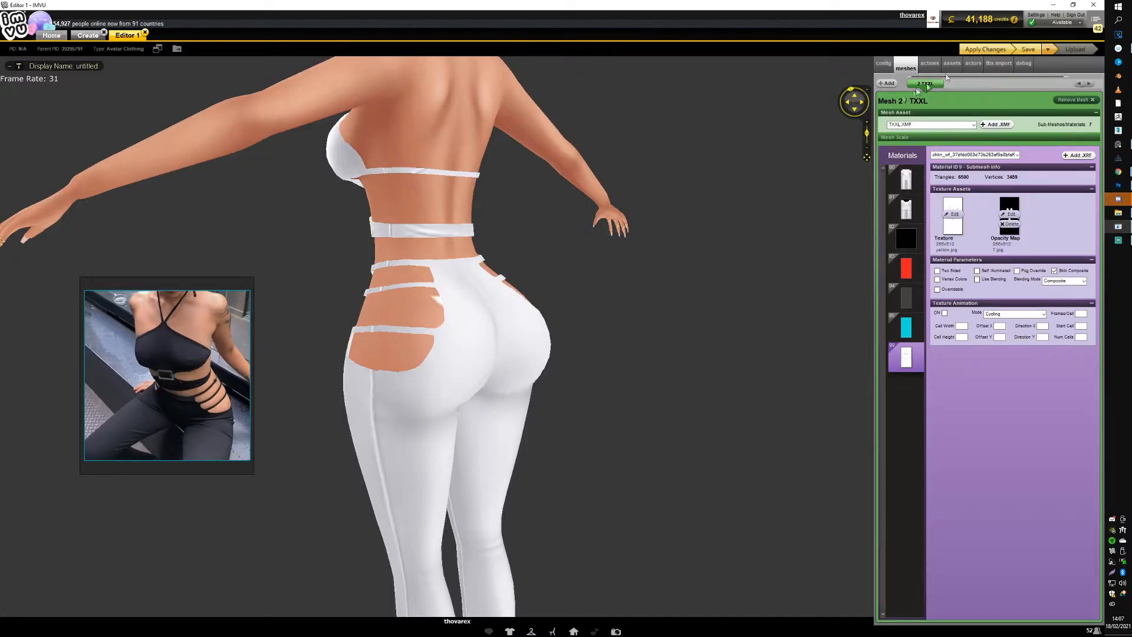
pyautogui.moveTo(685, 231); pyautogui.dragTo(553, 238)
pyautogui.scroll(3, 553, 238)
pyautogui.moveTo(378, 349); pyautogui.dragTo(417, 356)
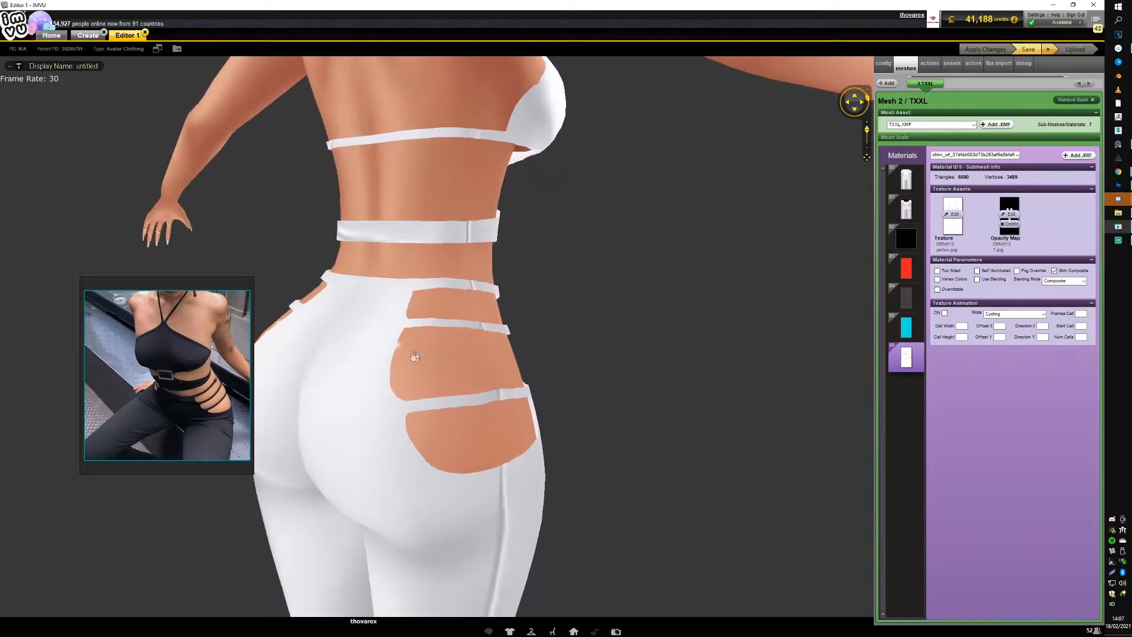
# Step: Switch to Photoshop and undo the narrowing and copying of the left hip cutouts
pyautogui.click(1119, 187)
pyautogui.hotkey('ctrl', 't')
pyautogui.press('Escape')
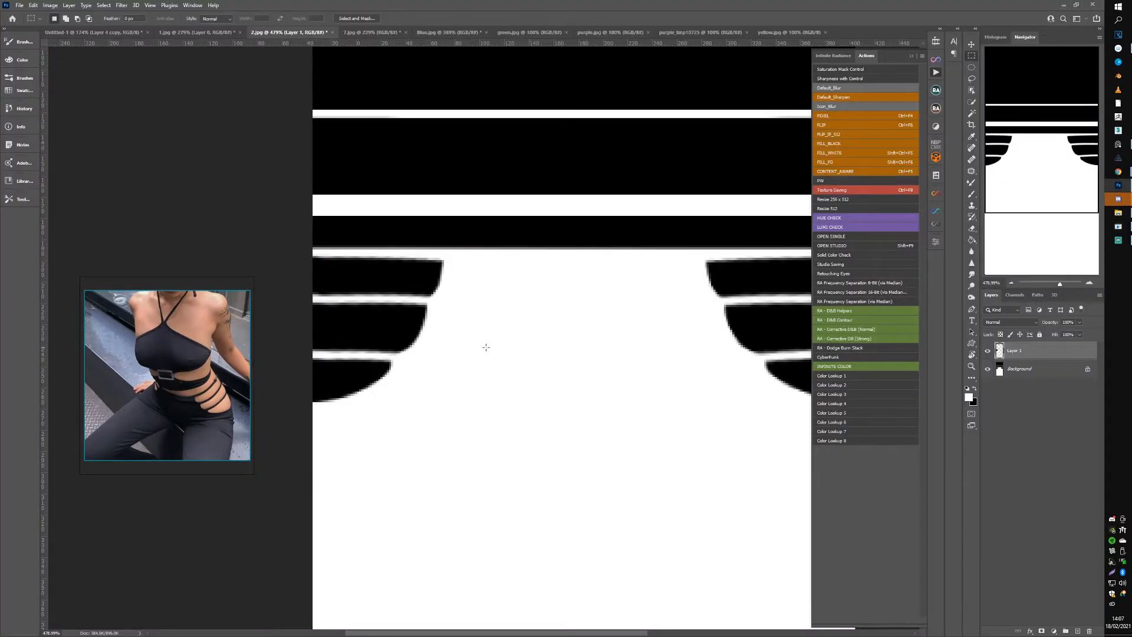
pyautogui.hotkey('ctrl', 'z')
pyautogui.hotkey('ctrl', 'z')
pyautogui.hotkey('ctrl', 'z')
pyautogui.hotkey('ctrl', 'z')
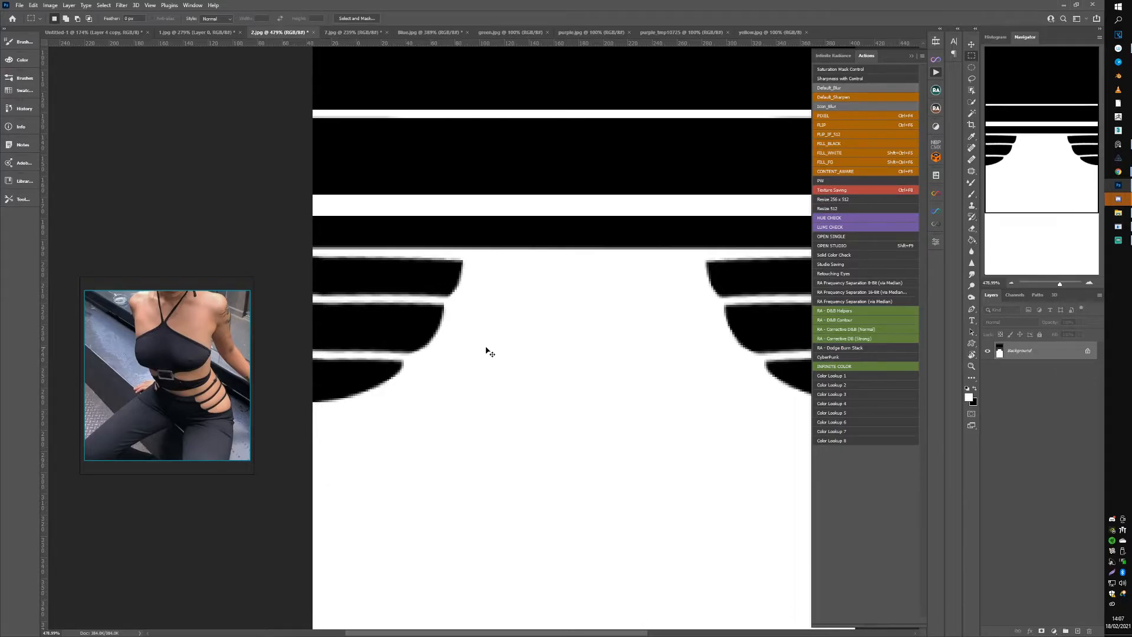
# Step: Select the left hip cutouts again and merge the hip layer back into the Background
pyautogui.moveTo(563, 470); pyautogui.dragTo(326, 253)
pyautogui.hotkey('ctrl', 't')
pyautogui.moveTo(564, 361); pyautogui.dragTo(532, 362)
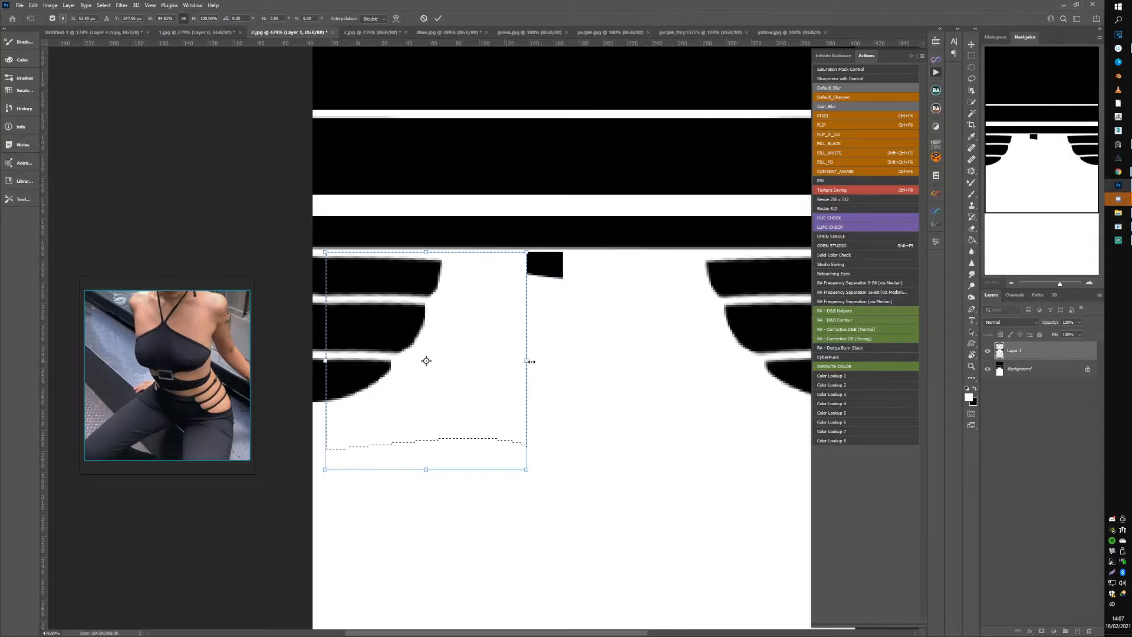
pyautogui.press('Escape')
pyautogui.click(988, 351)
pyautogui.click(988, 351)
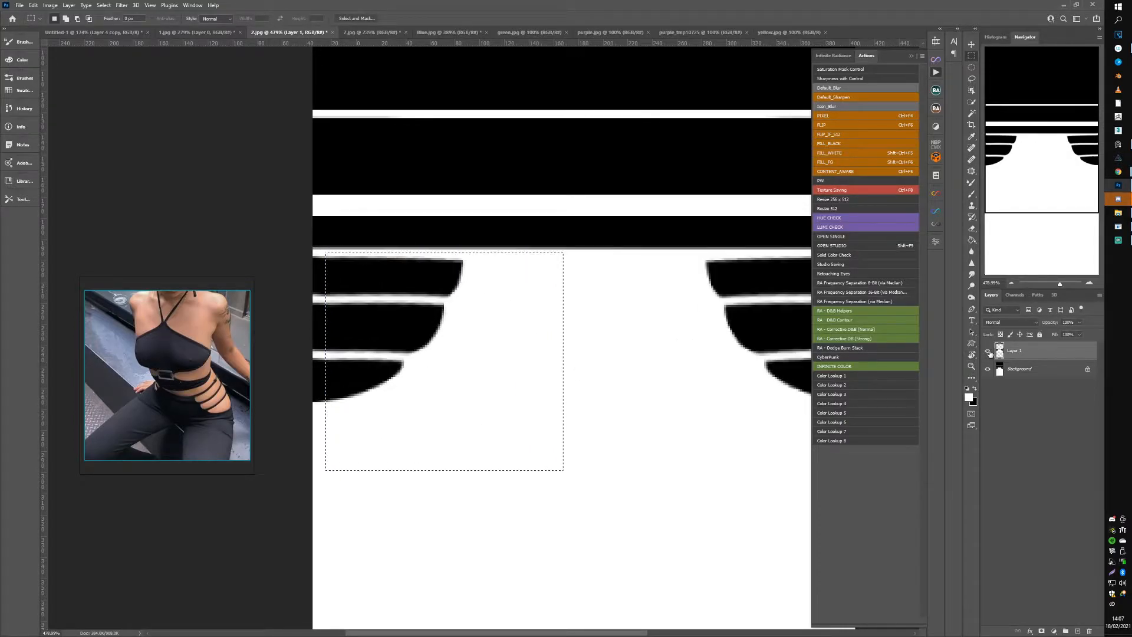
pyautogui.hotkey('ctrl', 'e')
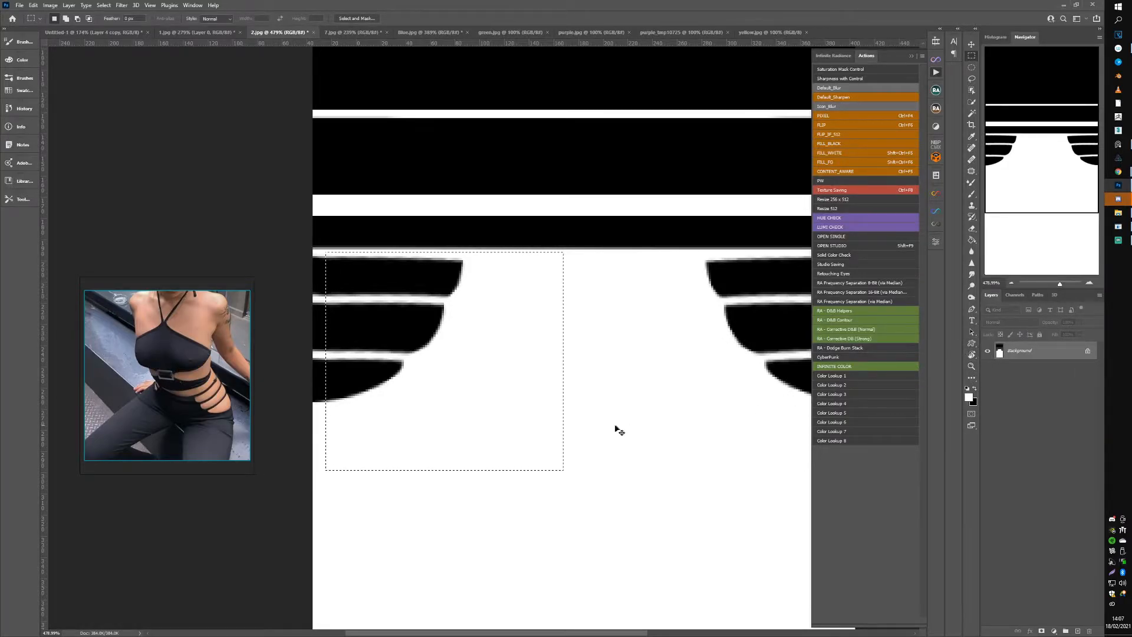
# Step: Copy the selected left cutouts onto a new layer, narrow them horizontally, and apply the changes in the IMVU editor
pyautogui.hotkey('ctrl', 'j')
pyautogui.hotkey('ctrl', 't')
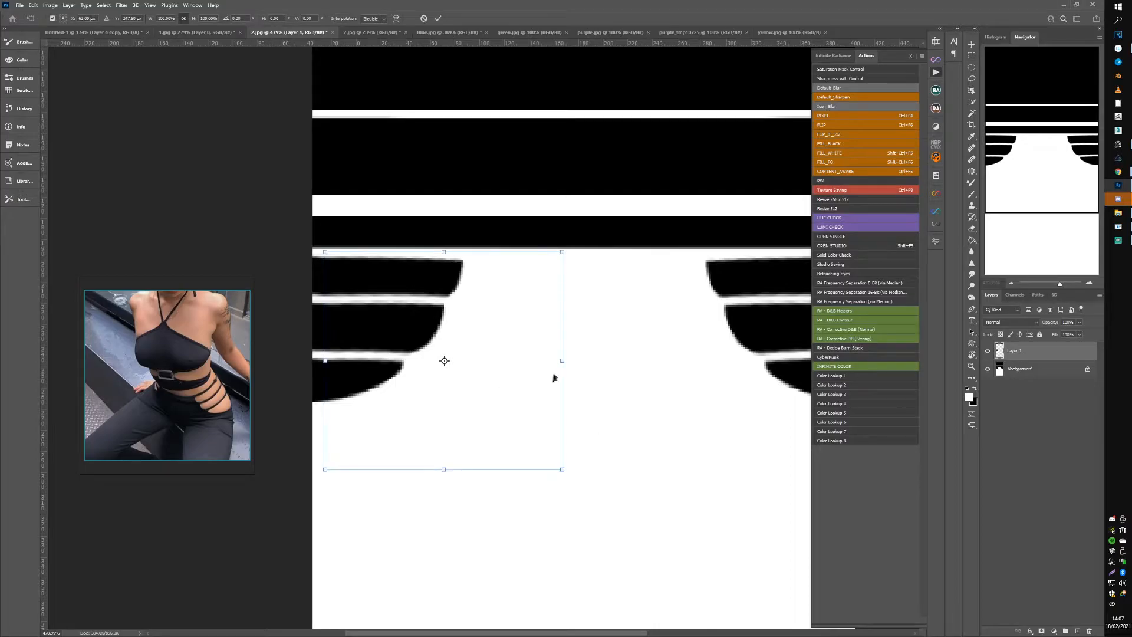
pyautogui.moveTo(562, 359); pyautogui.dragTo(514, 359)
pyautogui.press('Return')
pyautogui.click(1119, 227)
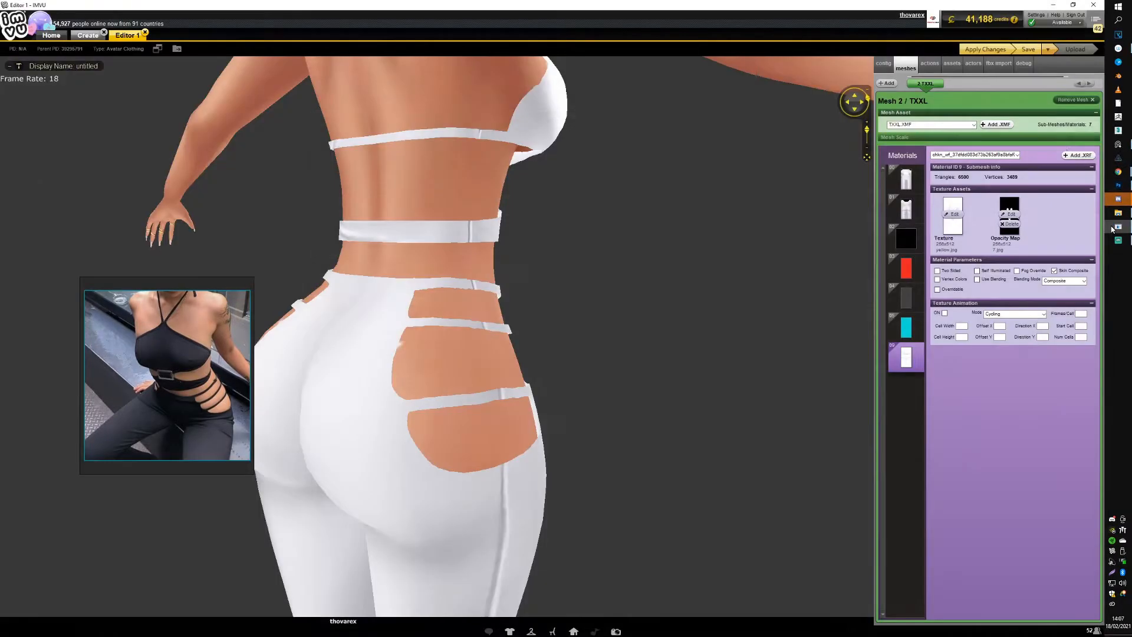
pyautogui.click(995, 48)
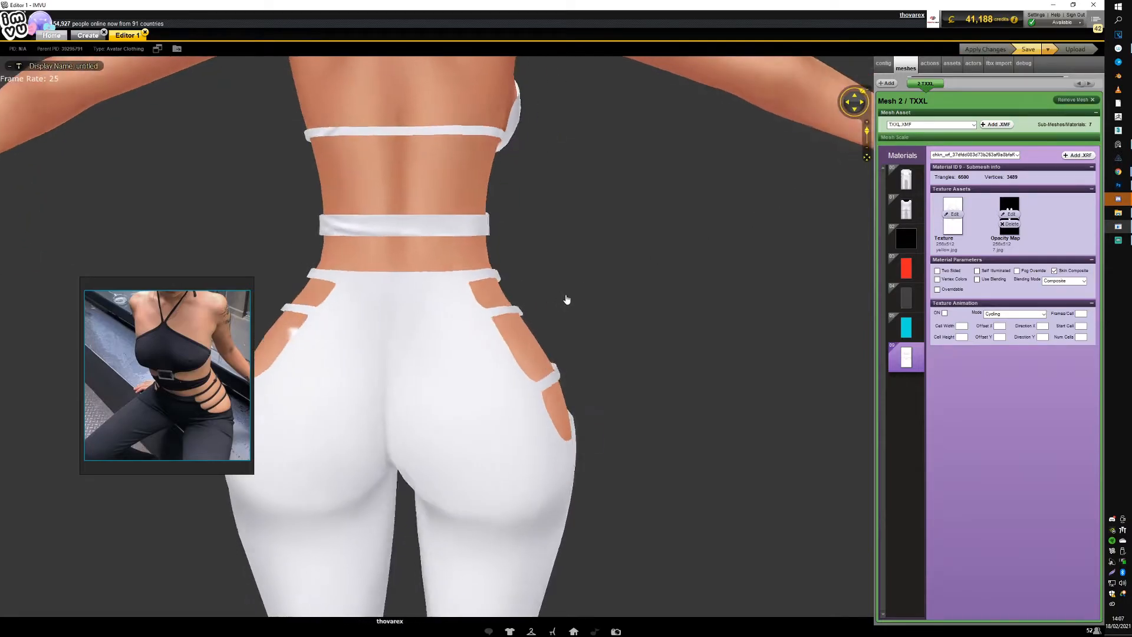
# Step: Switch to Photoshop, try a mirrored copy of the narrowed left cutouts over the right hip, and hide that copy
pyautogui.click(1118, 189)
pyautogui.click(988, 351)
pyautogui.click(988, 352)
pyautogui.moveTo(626, 362); pyautogui.dragTo(576, 352)
pyautogui.hotkey('ctrl', 'j')
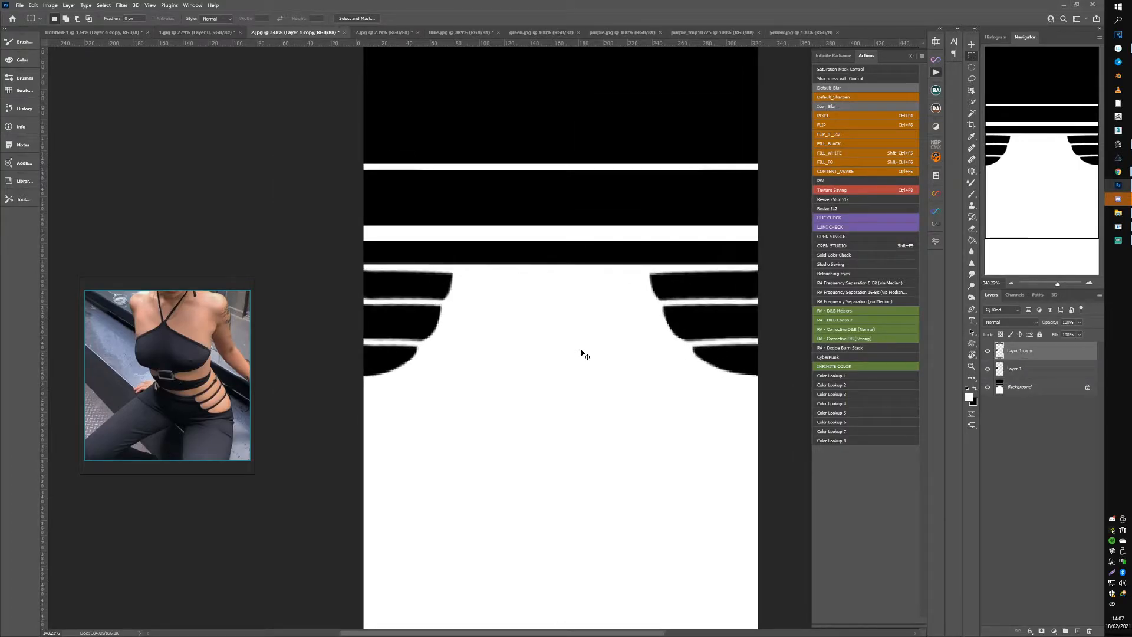
pyautogui.hotkey('shift', 'Right')
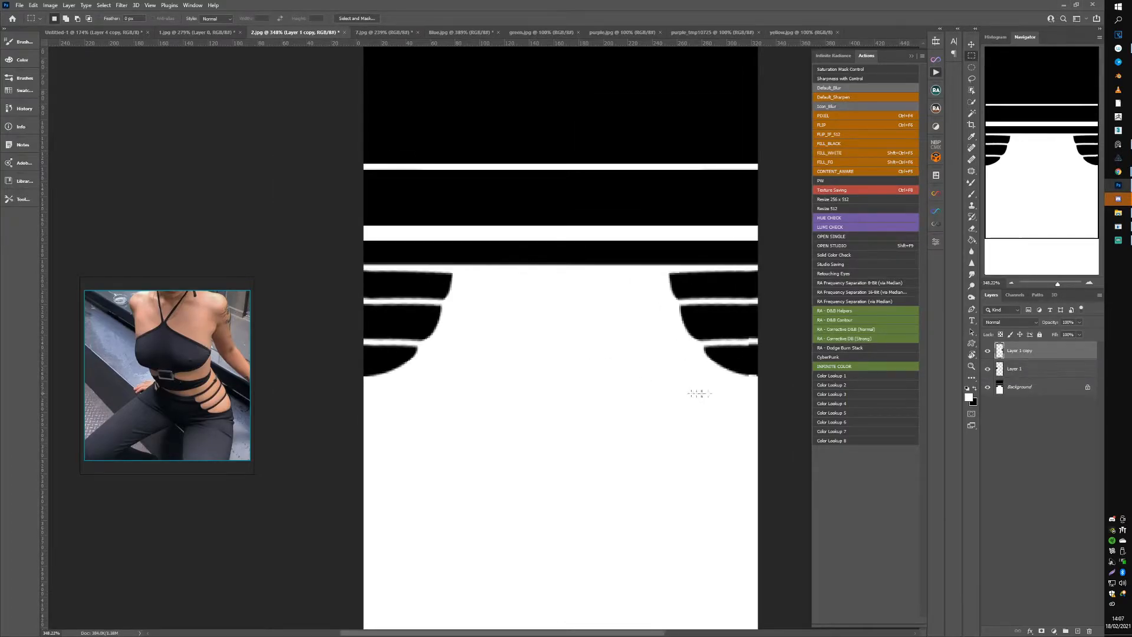
pyautogui.moveTo(756, 350); pyautogui.dragTo(729, 326)
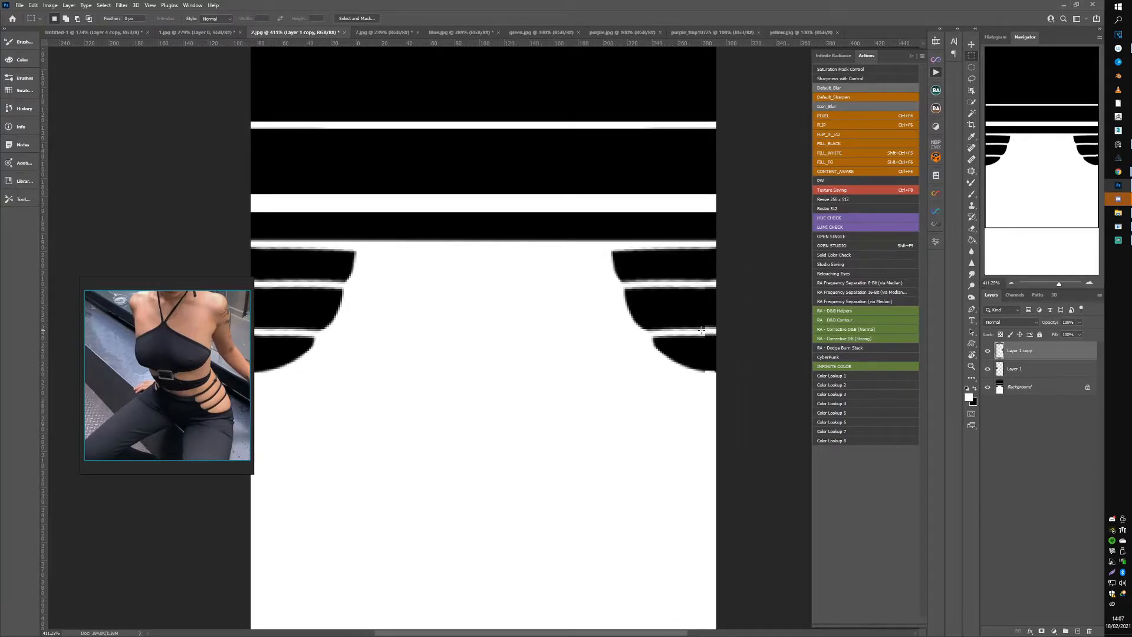
pyautogui.click(989, 349)
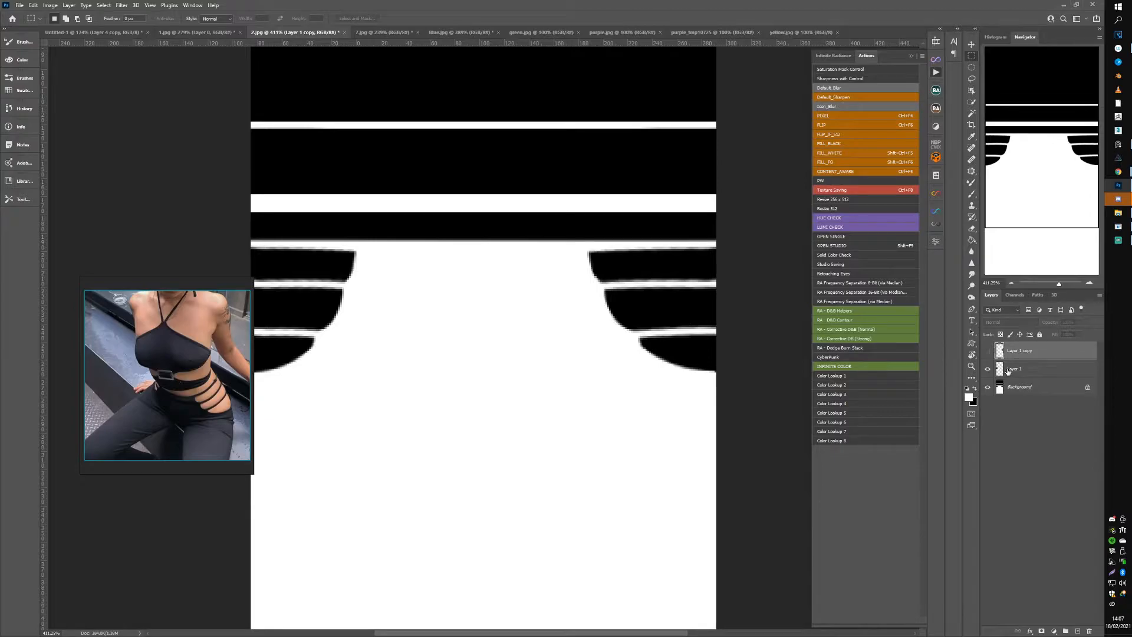
# Step: Select the right hip cutouts on the Background layer and copy them onto a new layer
pyautogui.click(1009, 370)
pyautogui.click(1009, 388)
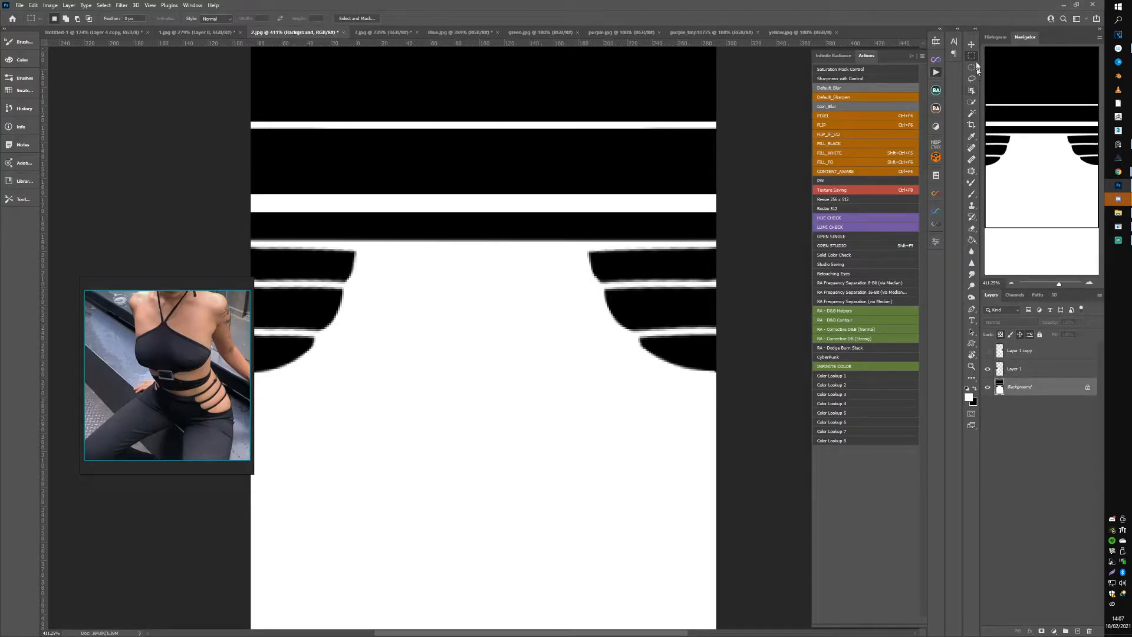
pyautogui.moveTo(542, 245); pyautogui.dragTo(737, 413)
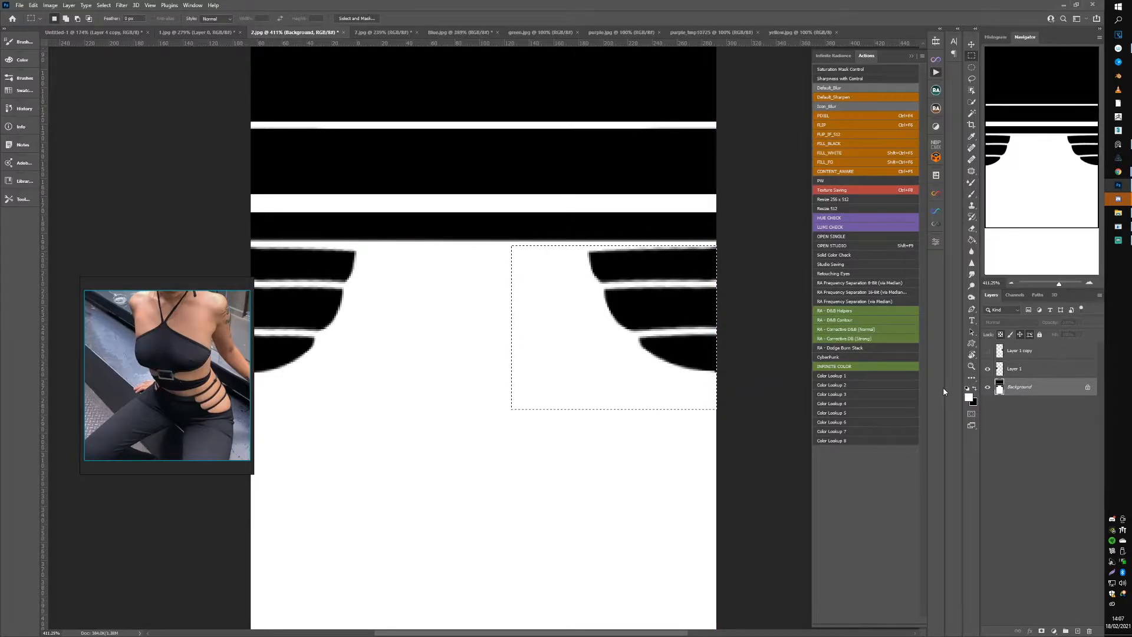
pyautogui.hotkey('ctrl', 'j')
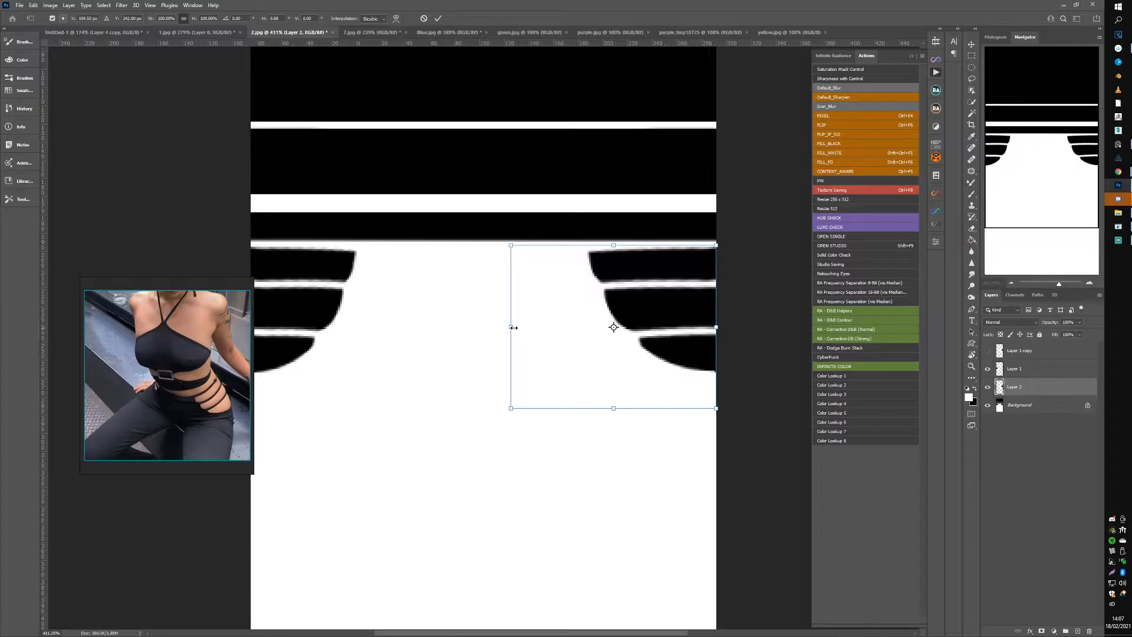
# Step: Try narrowing the copied right cutouts horizontally from their inner side, and apply and inspect the result in the IMVU editor
pyautogui.moveTo(513, 327); pyautogui.dragTo(538, 328)
pyautogui.press('Return')
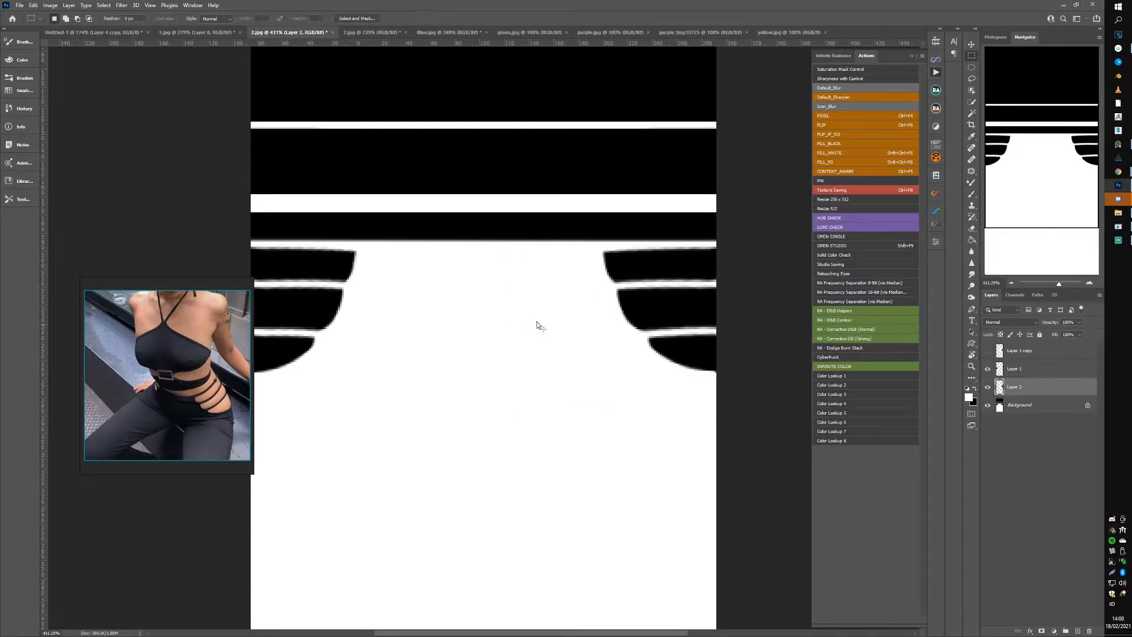
pyautogui.click(1119, 226)
pyautogui.click(964, 51)
pyautogui.moveTo(678, 234); pyautogui.dragTo(485, 269)
# Step: Return to Photoshop, undo the narrowing, and scale the copied right cutouts to about 88% width toward the outer edge
pyautogui.click(1119, 186)
pyautogui.hotkey('ctrl', 't')
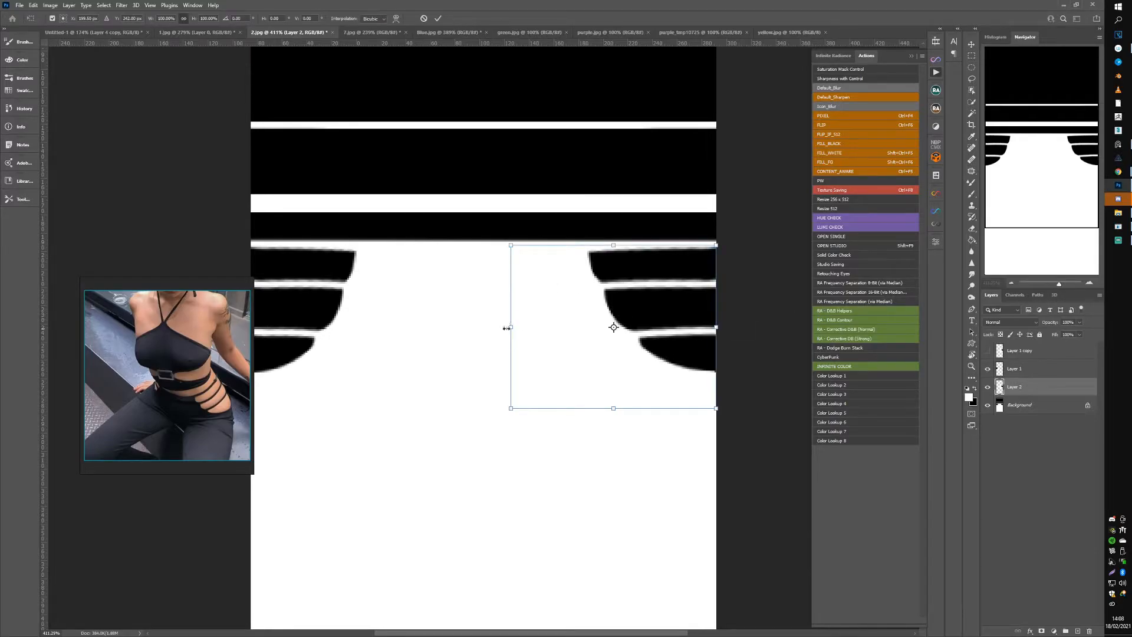
pyautogui.moveTo(512, 326); pyautogui.dragTo(537, 323)
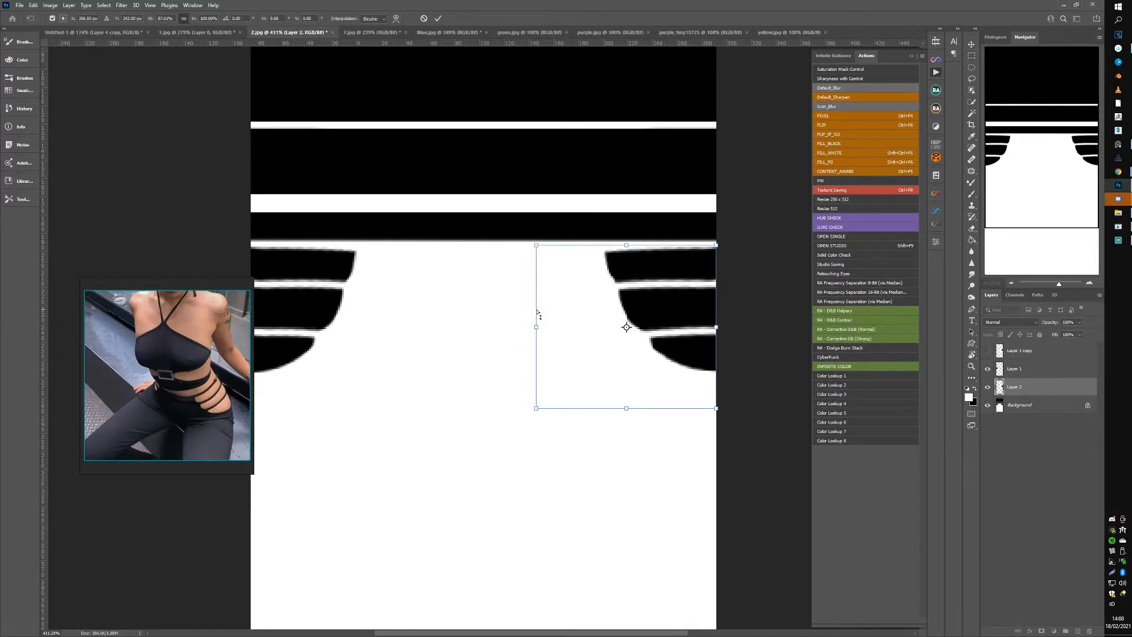
pyautogui.press('Return')
# Step: Switch to the IMVU editor, apply the changes and inspect the whole outfit from the back and front
pyautogui.click(1123, 231)
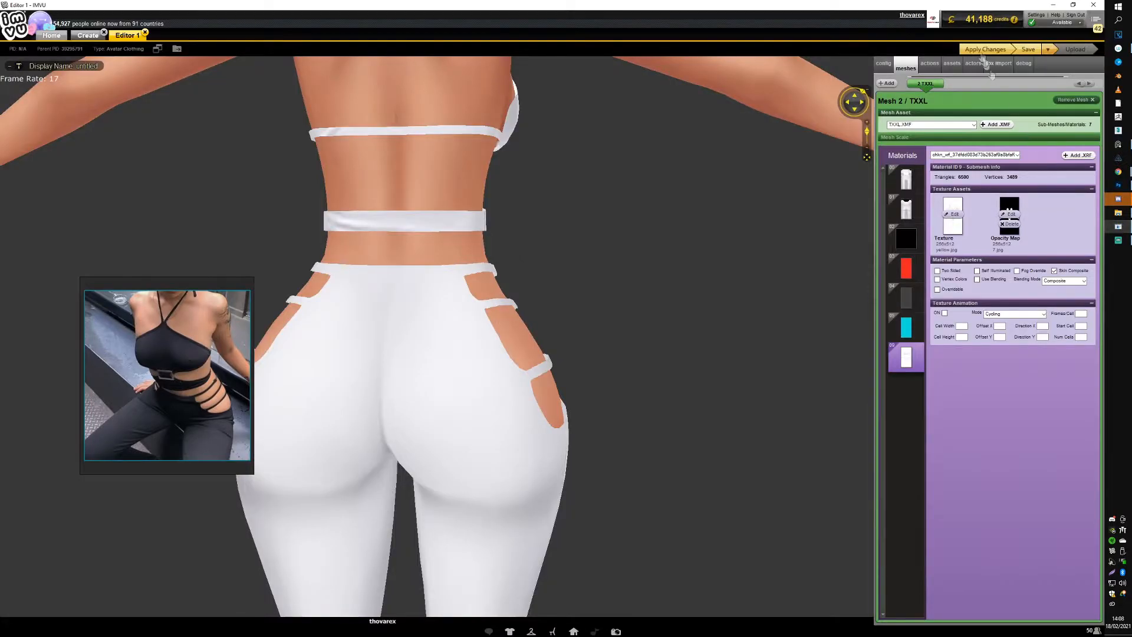
pyautogui.moveTo(523, 277); pyautogui.dragTo(551, 313)
pyautogui.scroll(-5, 665, 323)
pyautogui.scroll(5, 663, 312)
pyautogui.scroll(-5, 606, 317)
pyautogui.scroll(3, 563, 312)
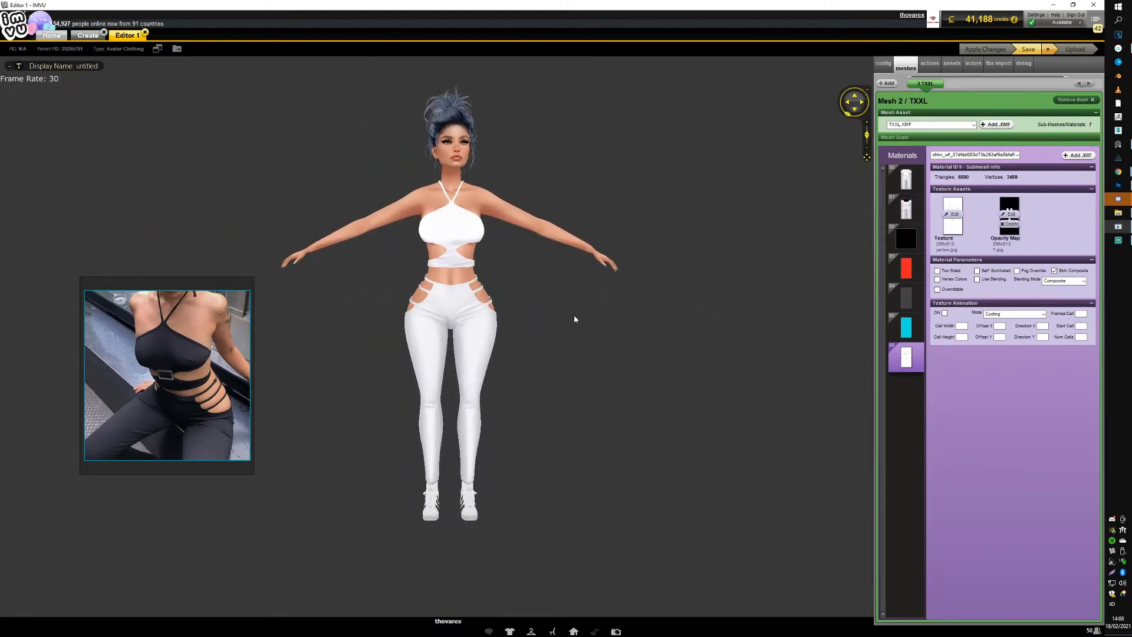
pyautogui.scroll(3, 572, 314)
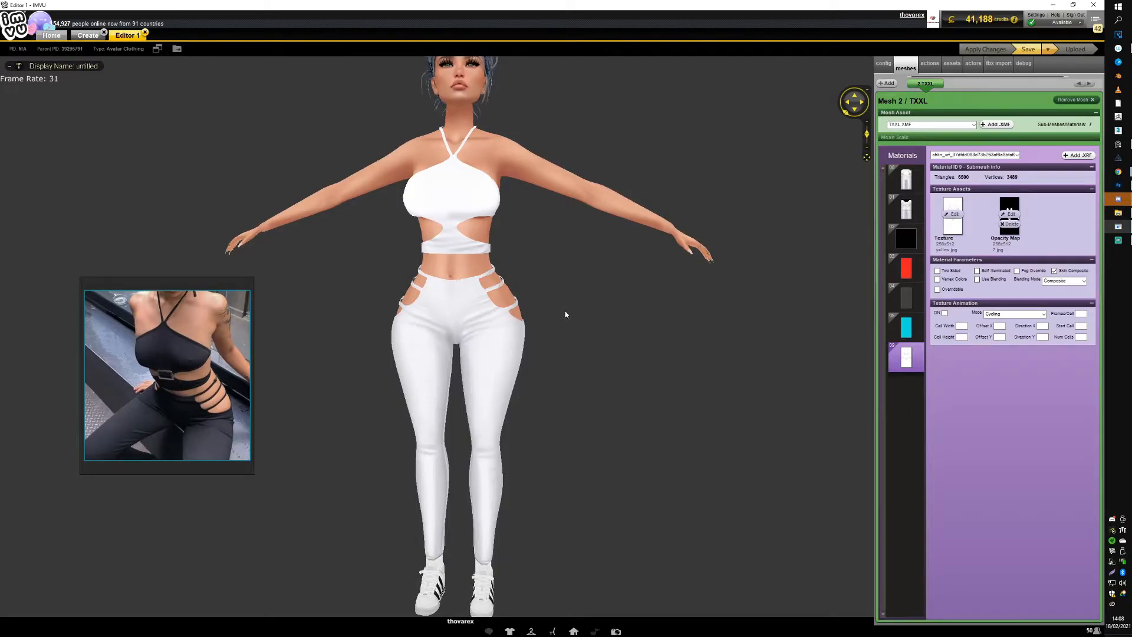
pyautogui.scroll(-5, 592, 336)
pyautogui.scroll(2, 589, 326)
pyautogui.scroll(6, 589, 325)
# Step: Examine the hip cutouts and the overall silhouette on the avatar from the side and at different distances
pyautogui.moveTo(617, 305); pyautogui.dragTo(428, 289)
pyautogui.scroll(-4, 733, 319)
pyautogui.scroll(4, 603, 319)
pyautogui.scroll(-3, 638, 320)
pyautogui.scroll(3, 612, 322)
pyautogui.scroll(-4, 720, 328)
pyautogui.scroll(4, 721, 327)
pyautogui.moveTo(553, 361); pyautogui.dragTo(577, 392)
pyautogui.scroll(-5, 516, 399)
pyautogui.scroll(3, 635, 387)
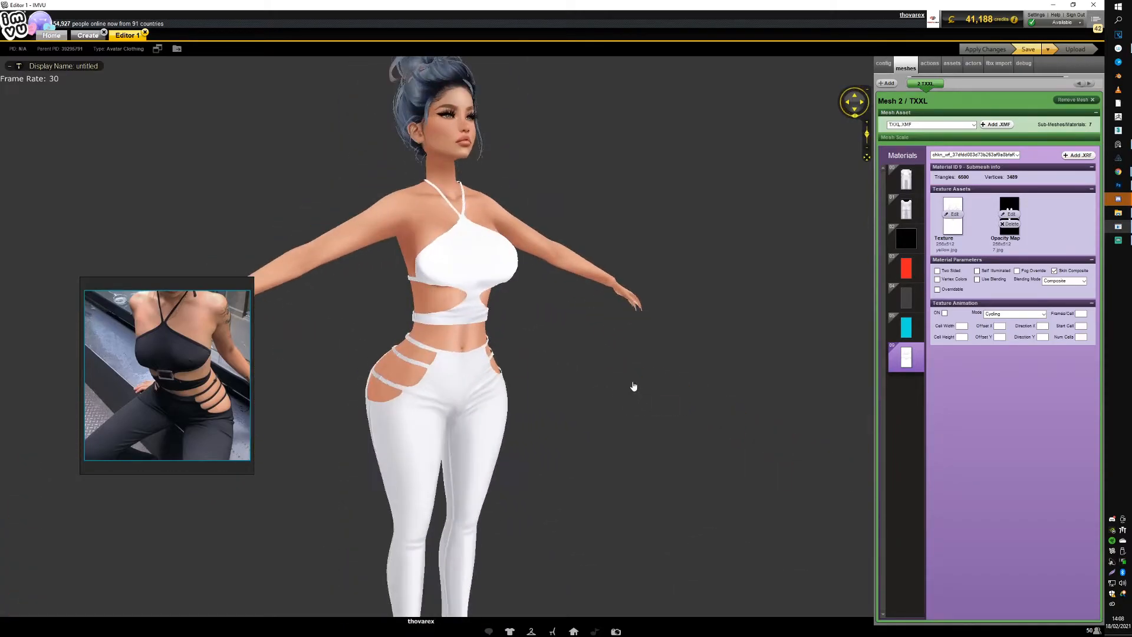
# Step: Switch to Photoshop, open 5.jpg from the 0149 derivables folder, and move the reference photo off the canvas
pyautogui.click(1119, 187)
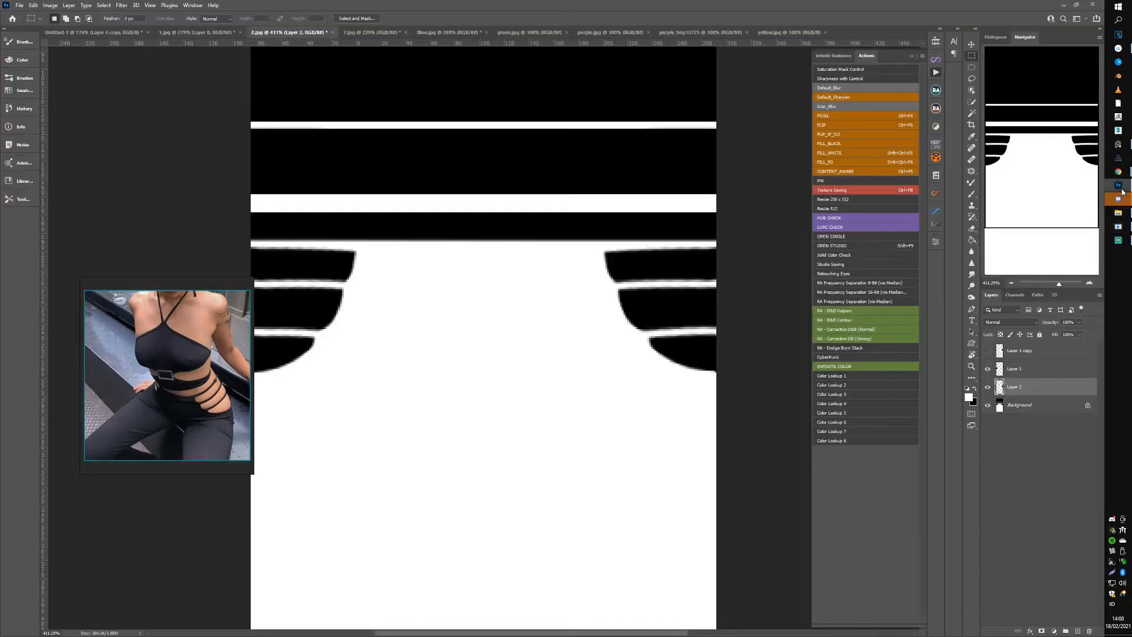
pyautogui.scroll(5, 549, 236)
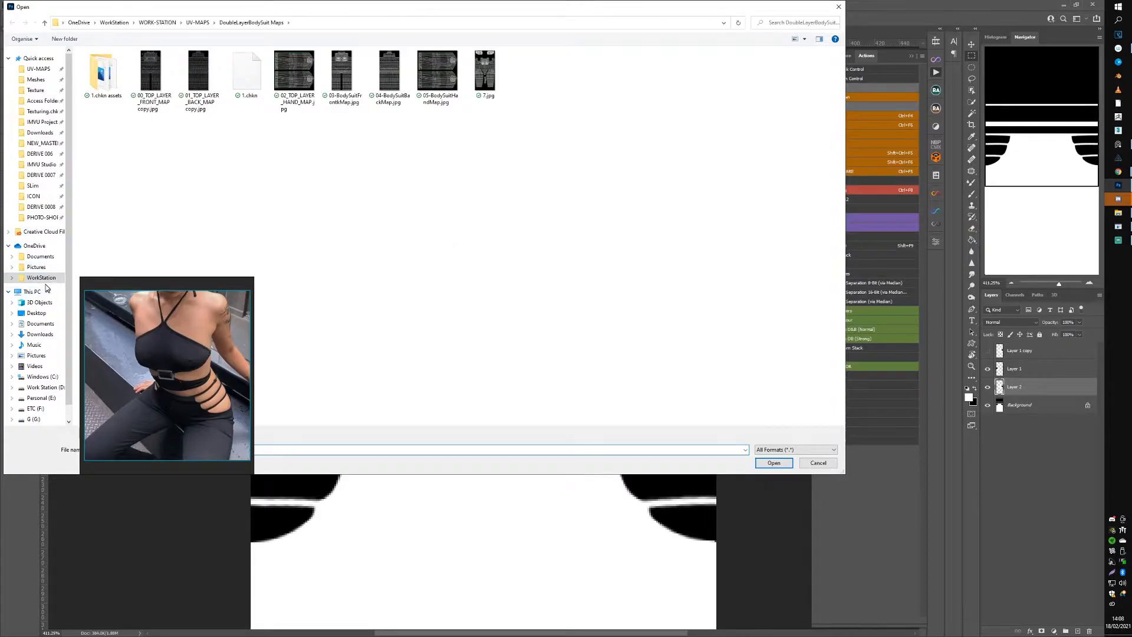
pyautogui.click(41, 278)
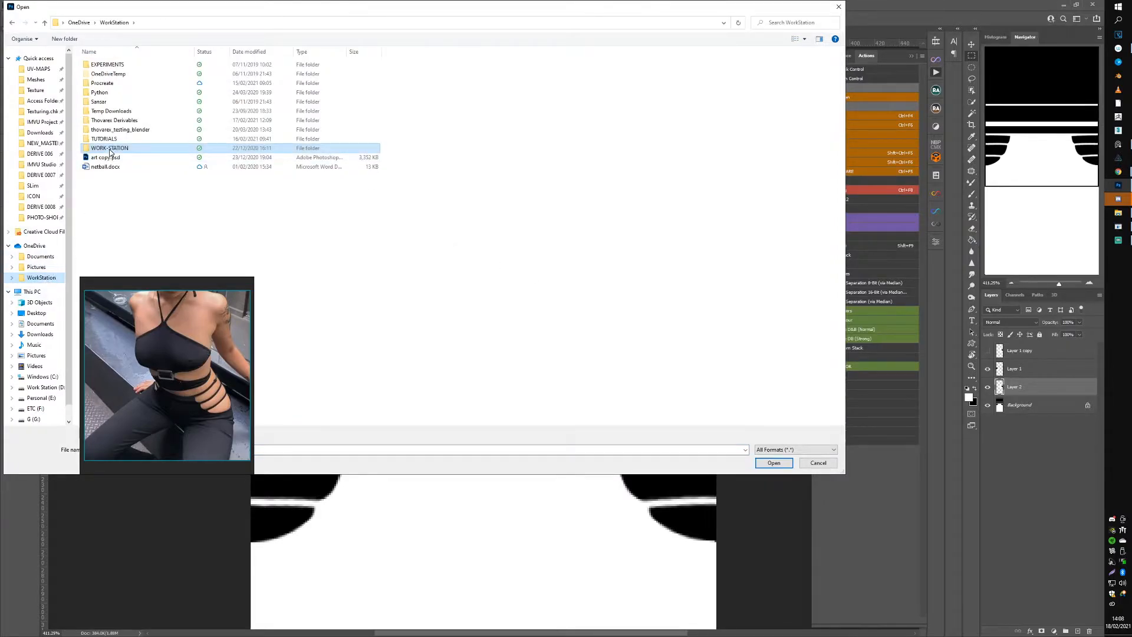
pyautogui.doubleClick(120, 123)
pyautogui.moveTo(169, 307); pyautogui.dragTo(439, 278)
pyautogui.scroll(-20, 121, 372)
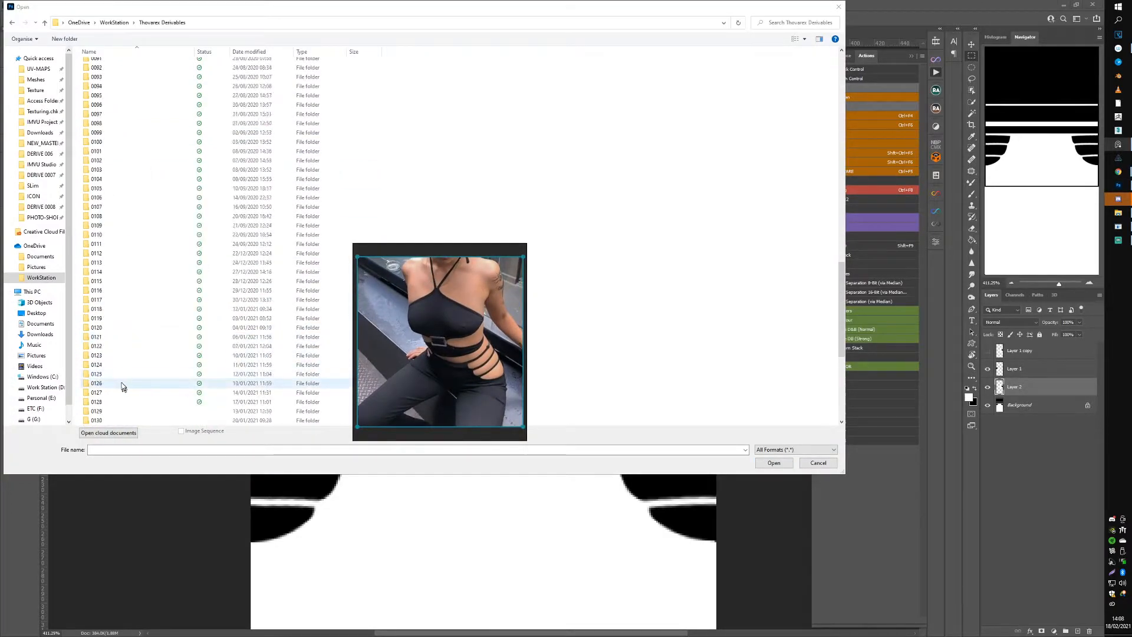
pyautogui.doubleClick(100, 392)
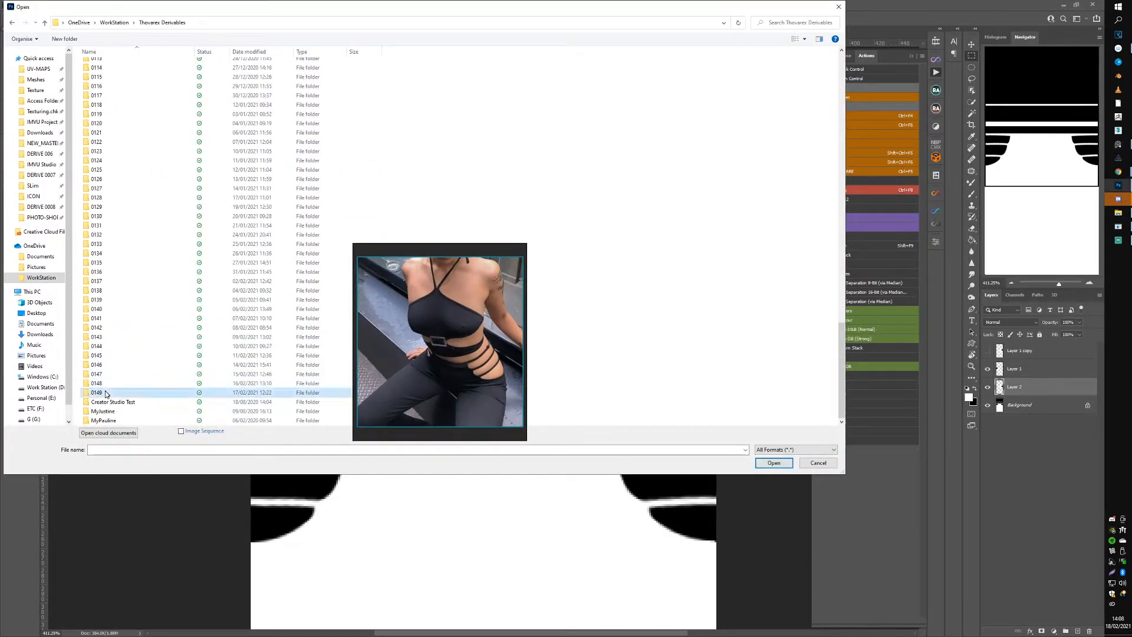
pyautogui.doubleClick(150, 71)
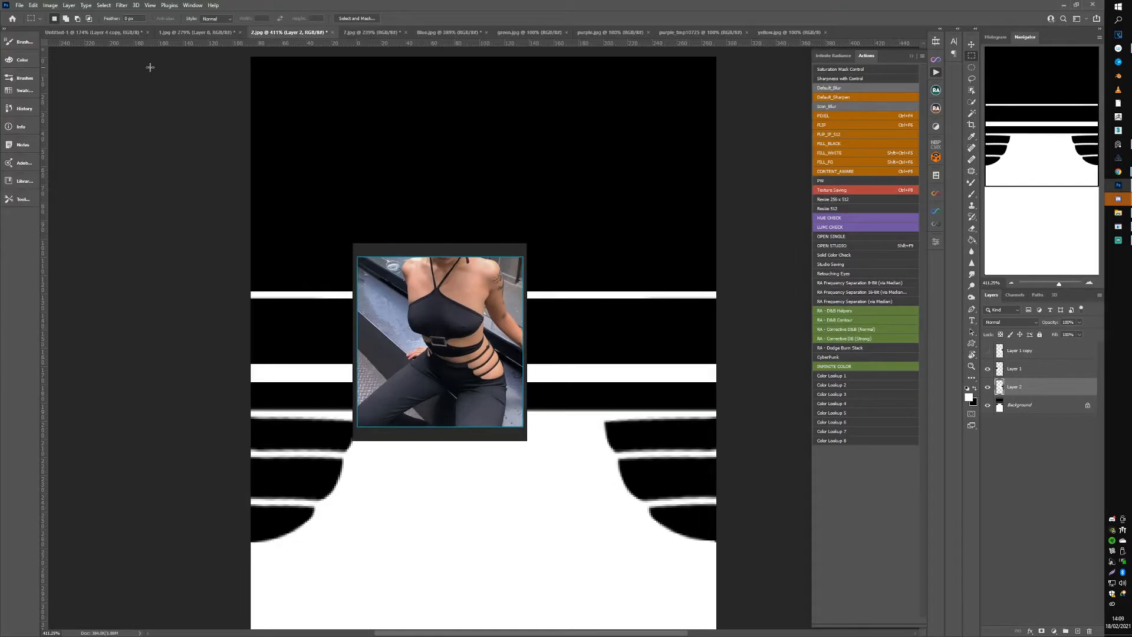
pyautogui.moveTo(434, 271); pyautogui.dragTo(199, 348)
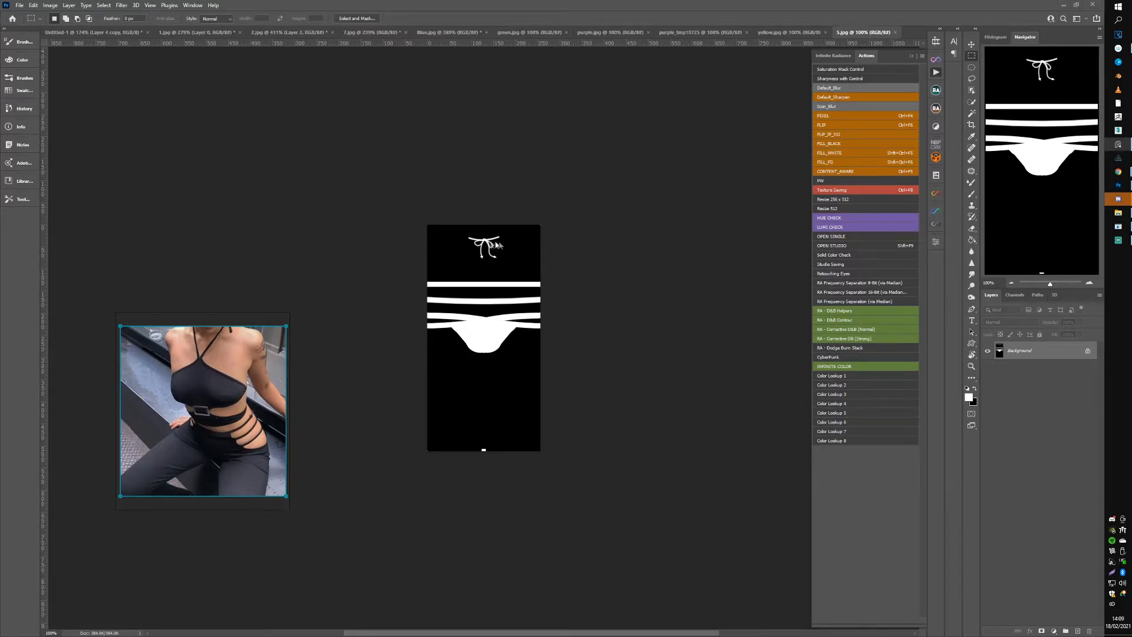
# Step: Unlock the Background of 5.jpg, copy its artwork into 2.jpg as a new layer, and close 5.jpg without saving
pyautogui.doubleClick(1019, 351)
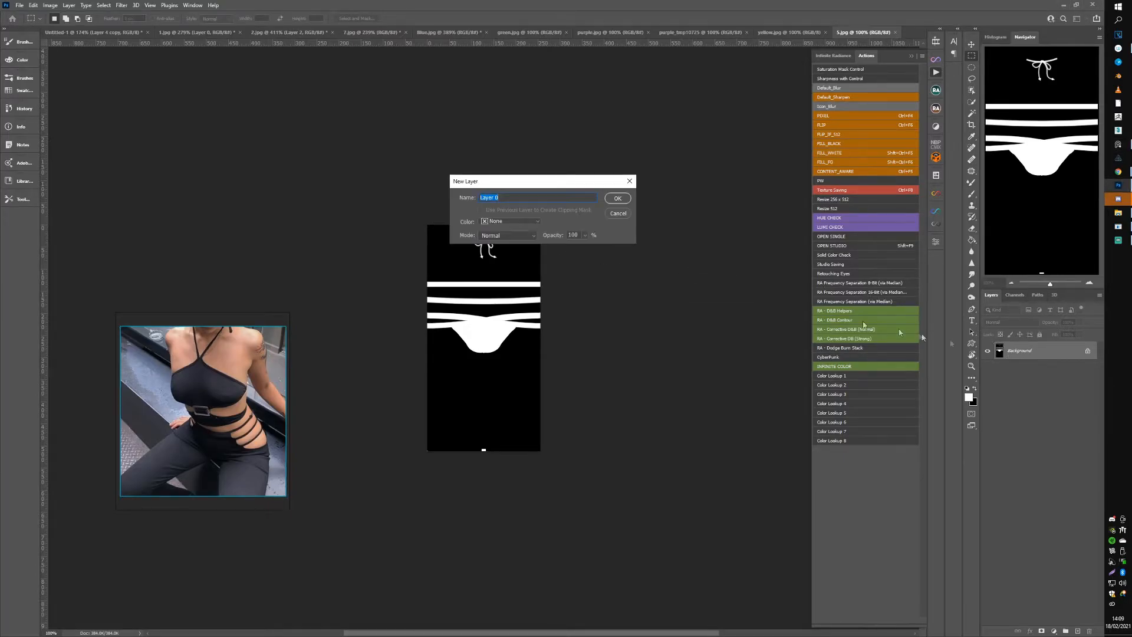
pyautogui.click(618, 198)
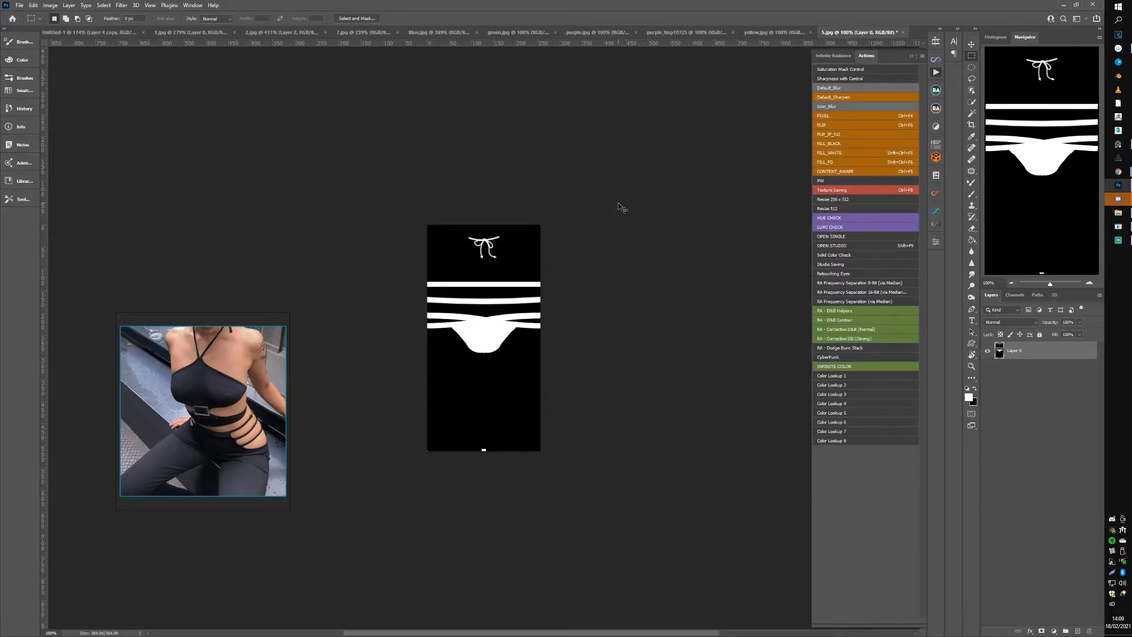
pyautogui.hotkey('ctrl', 'w')
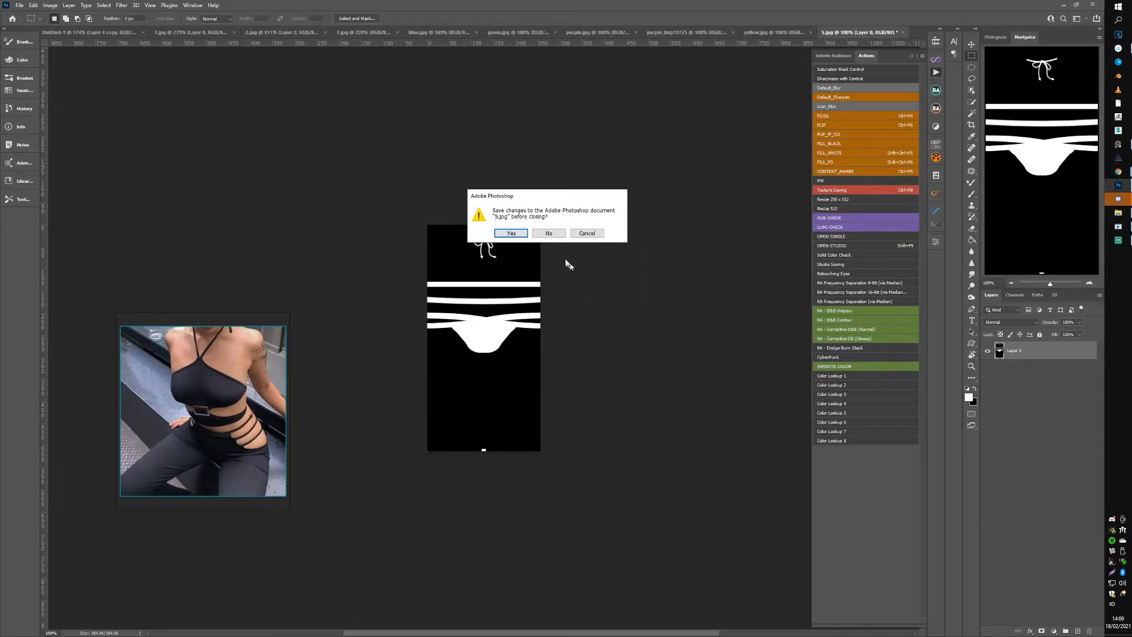
pyautogui.click(548, 233)
pyautogui.scroll(3, 575, 289)
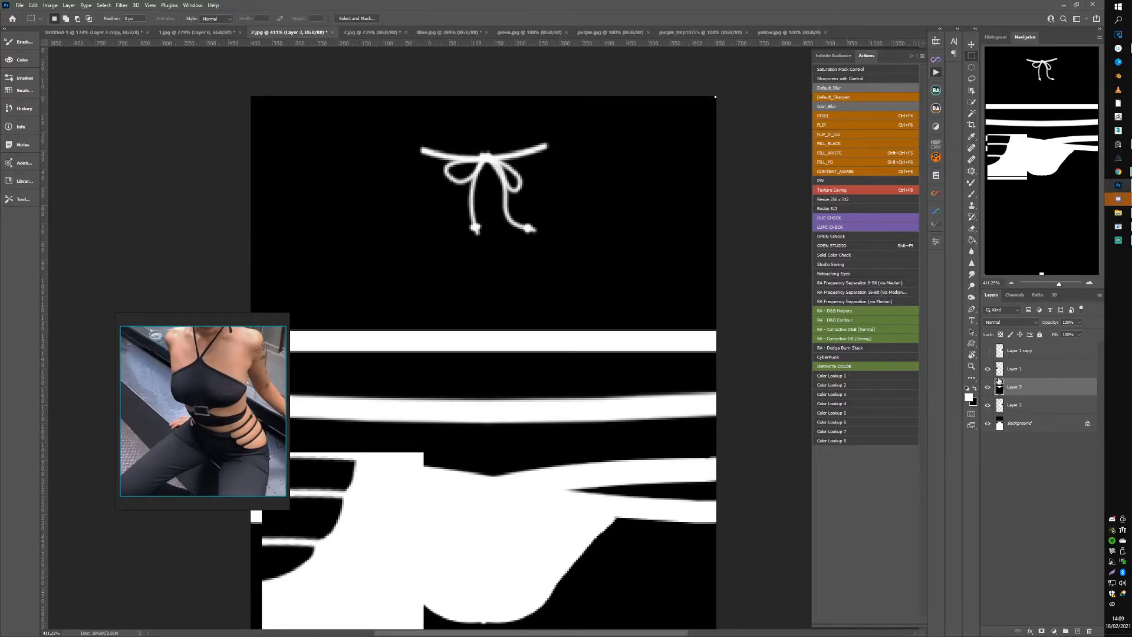
# Step: Move the pasted artwork above Layer 1, copy only its bow onto a new layer, and delete the pasted layer
pyautogui.moveTo(999, 384); pyautogui.dragTo(997, 352)
pyautogui.moveTo(387, 115); pyautogui.dragTo(598, 272)
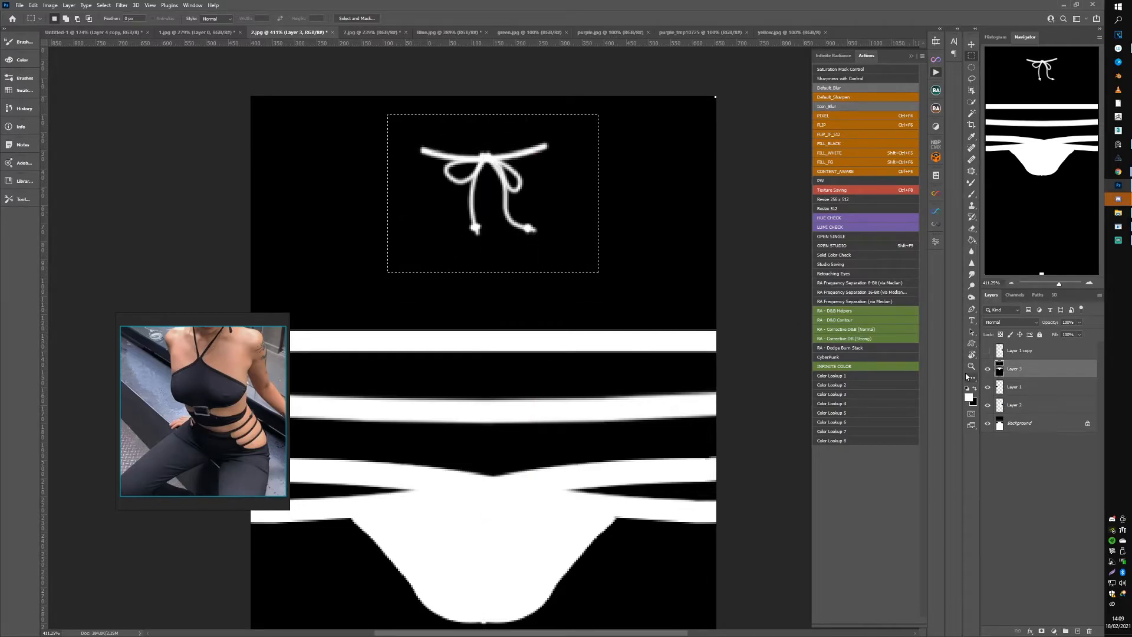
pyautogui.hotkey('ctrl', 'j')
pyautogui.hotkey('ctrl', 'd')
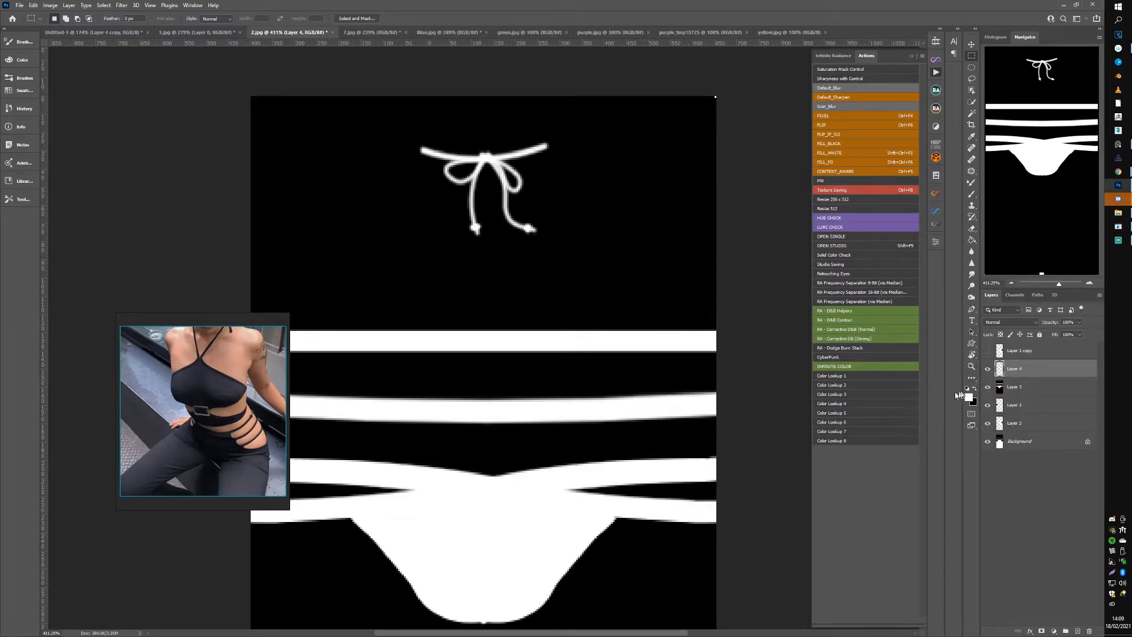
pyautogui.click(999, 388)
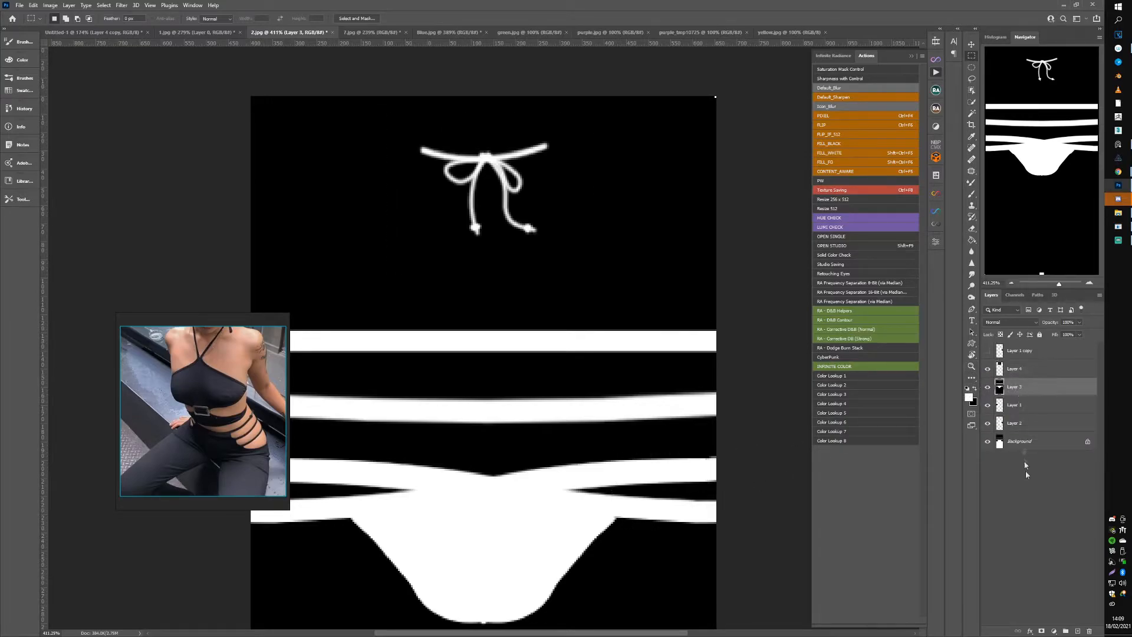
pyautogui.click(988, 390)
pyautogui.press('Delete')
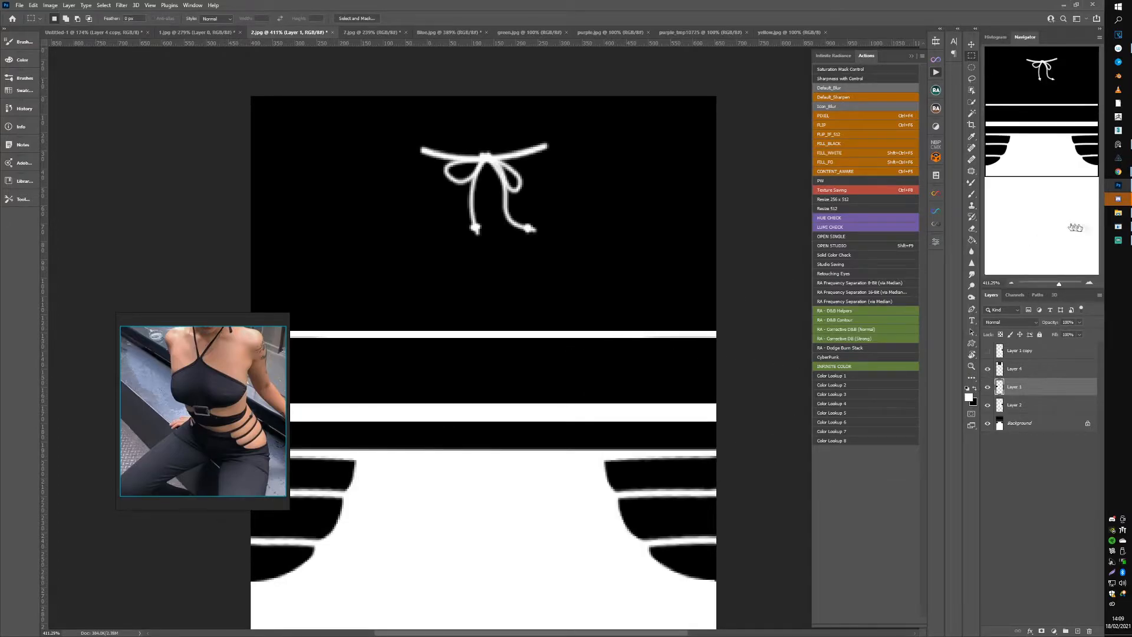
# Step: Switch to the IMVU editor, apply the changes and inspect the bow on the back of the neck
pyautogui.click(1119, 227)
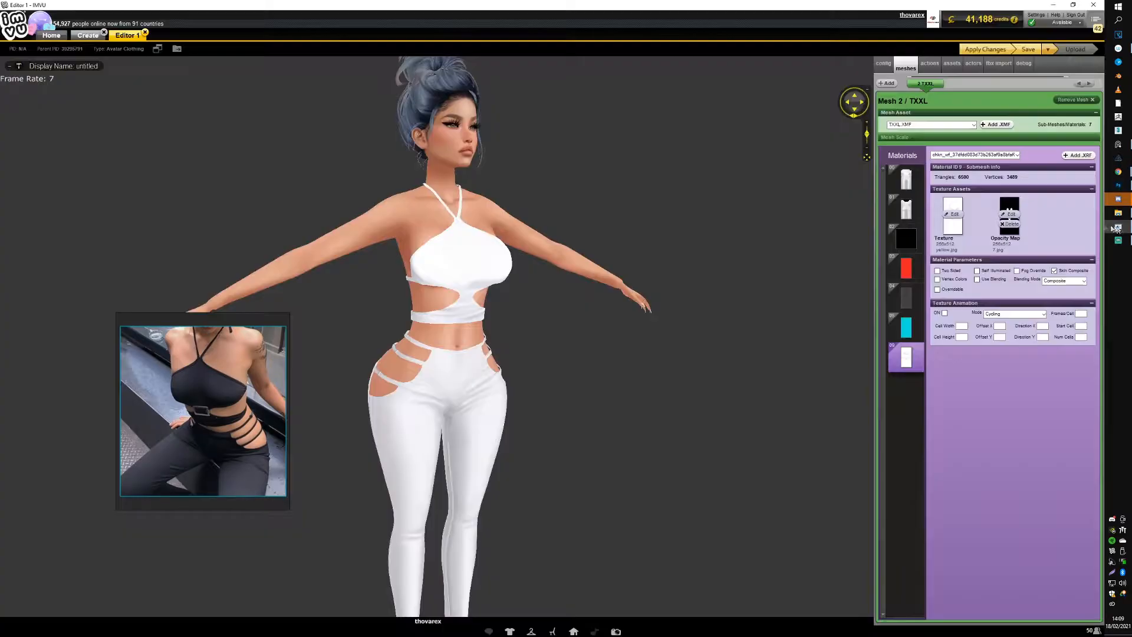
pyautogui.click(979, 50)
pyautogui.scroll(3, 576, 230)
pyautogui.moveTo(422, 248); pyautogui.dragTo(360, 335)
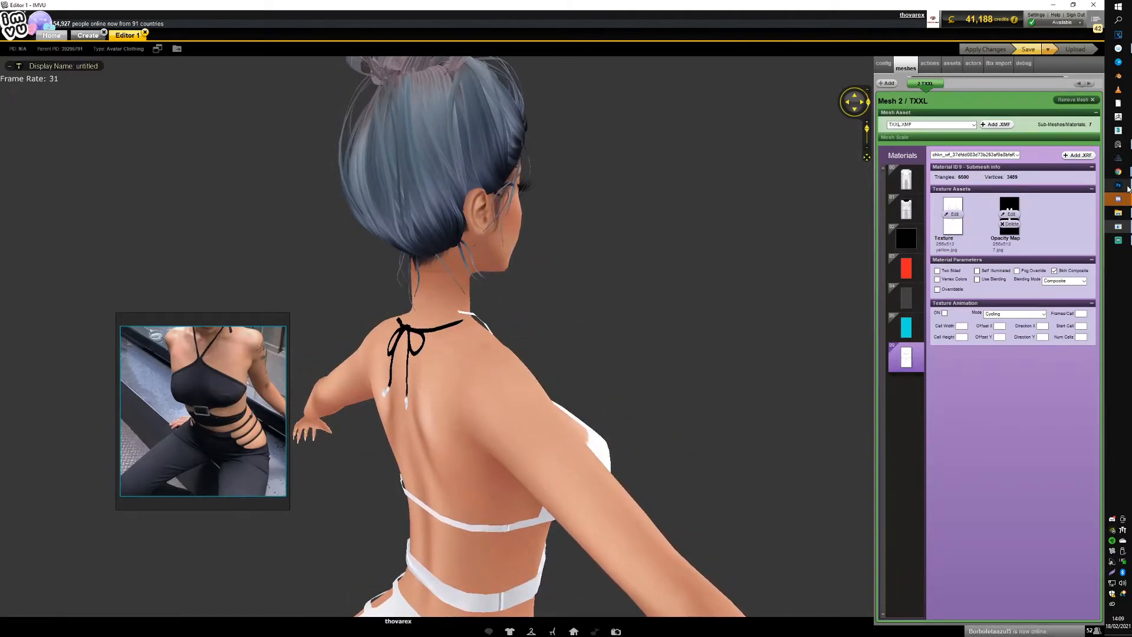
# Step: Return to Photoshop and nudge the bow on Layer 4 upward by a few pixels
pyautogui.click(1127, 189)
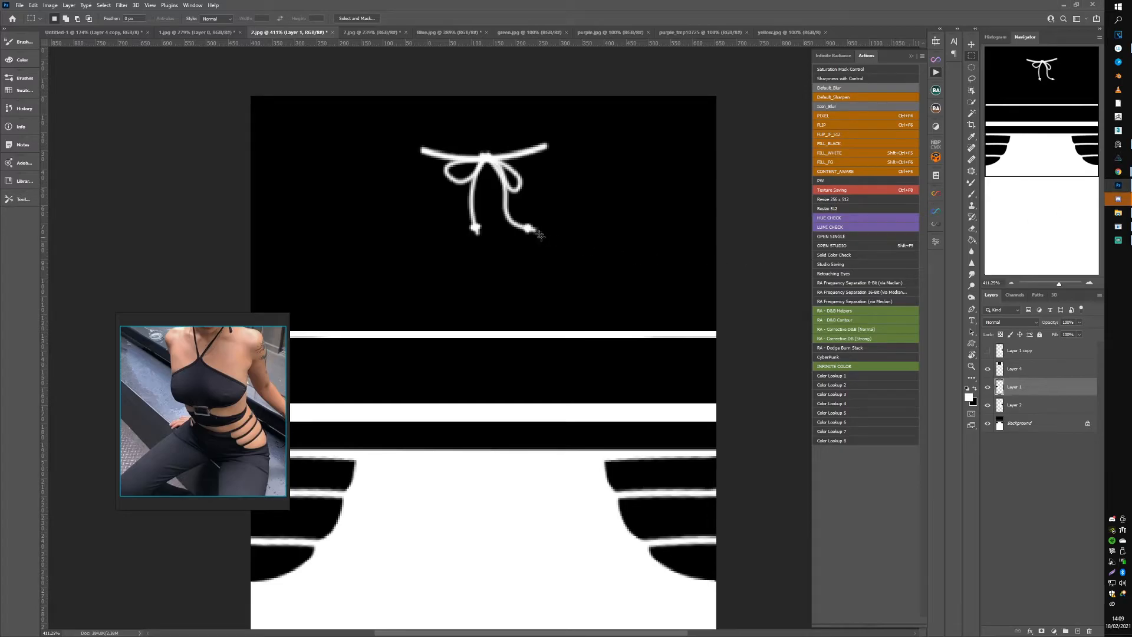
pyautogui.press('v')
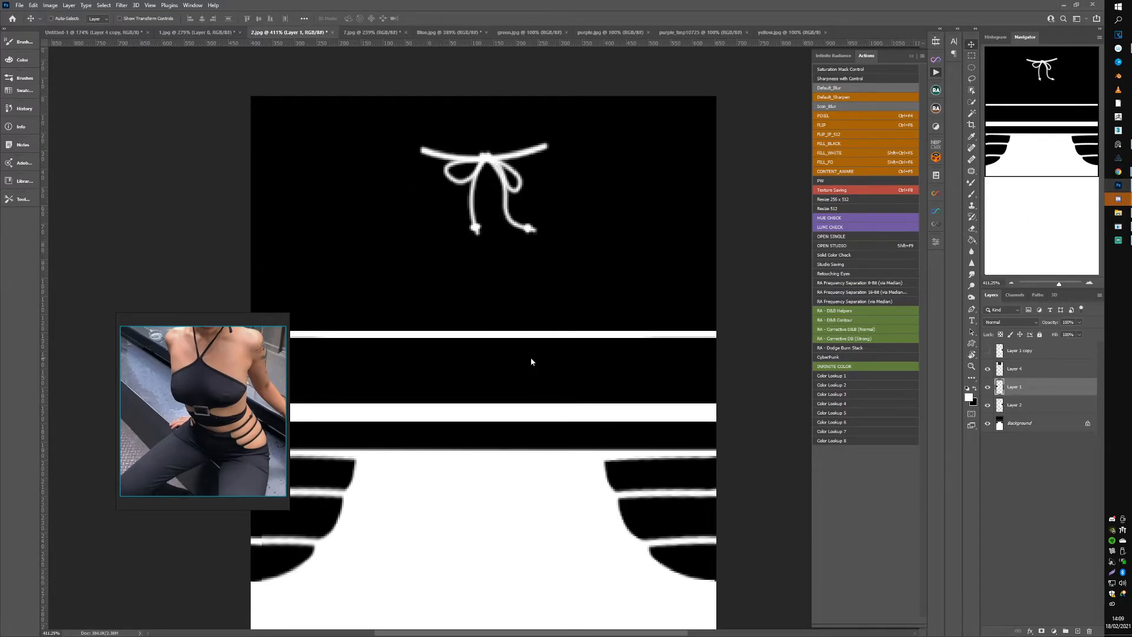
pyautogui.press('ctrl')
pyautogui.press('Down')
pyautogui.press('Down')
pyautogui.doubleClick(1013, 369)
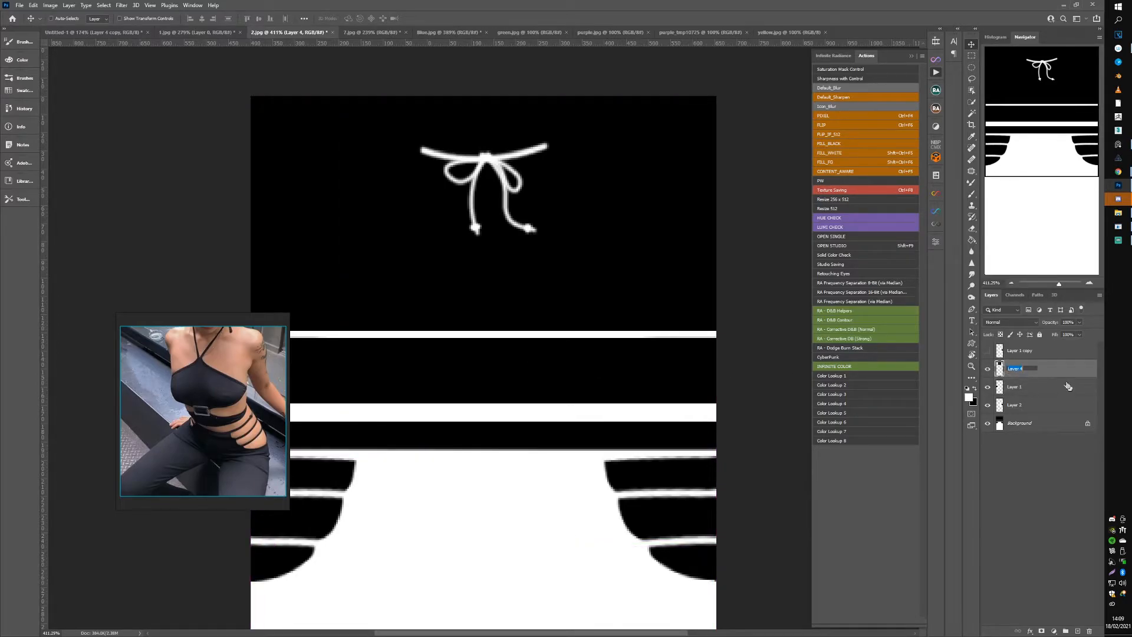
pyautogui.press('Up')
pyautogui.press('Up')
pyautogui.press('Up')
pyautogui.press('Up')
pyautogui.press('Up')
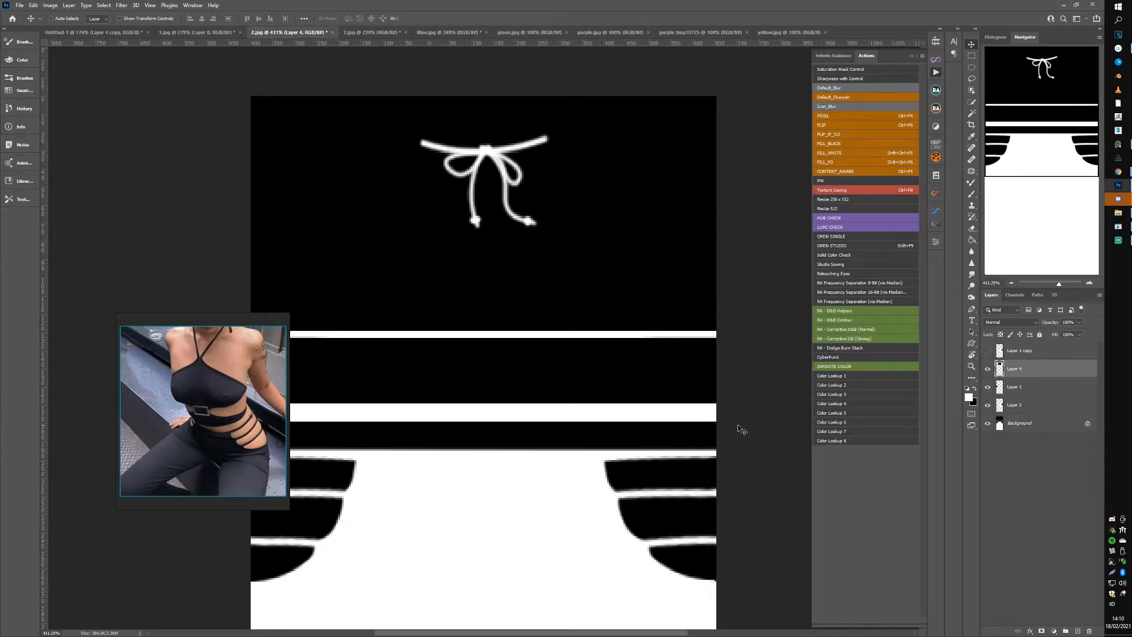
# Step: Switch to the IMVU editor, apply the changes and inspect the repositioned neck bow from several angles
pyautogui.click(1124, 228)
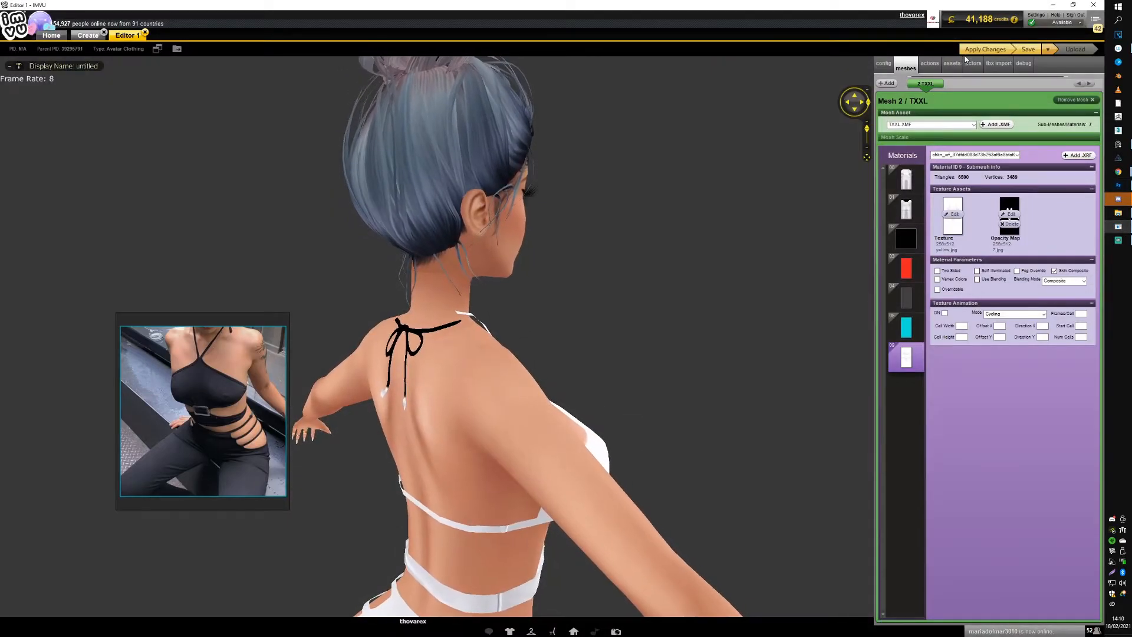
pyautogui.moveTo(519, 295); pyautogui.dragTo(489, 289)
pyautogui.moveTo(350, 351); pyautogui.dragTo(391, 332)
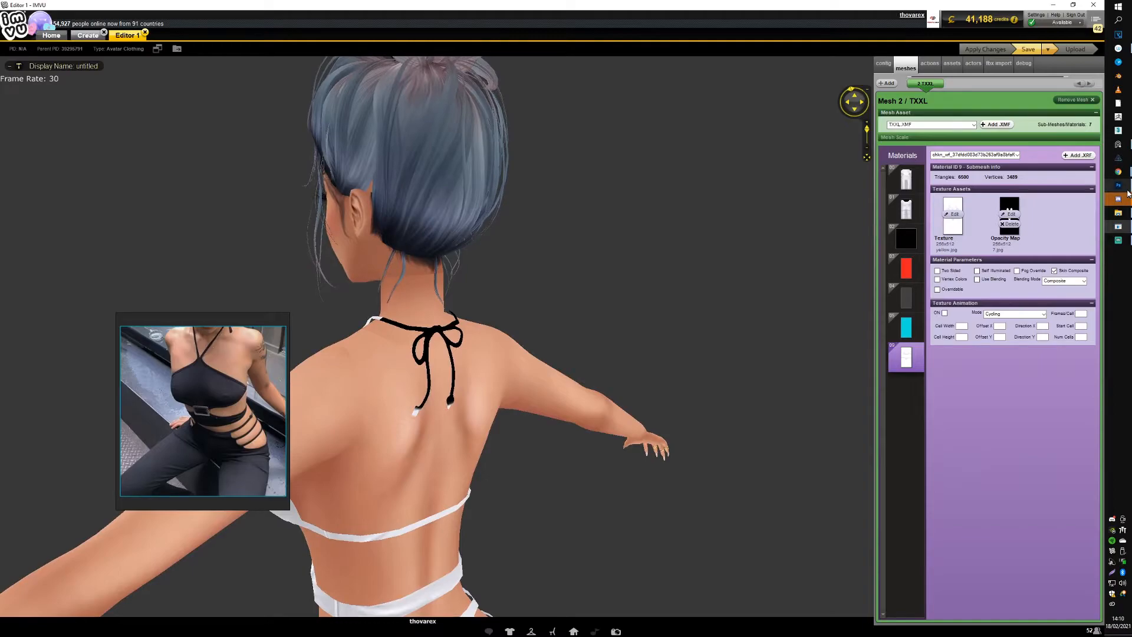
# Step: Return to Photoshop, black out a small piece of the bow's neck string on a new layer, and check it in the IMVU editor
pyautogui.click(1123, 190)
pyautogui.click(971, 58)
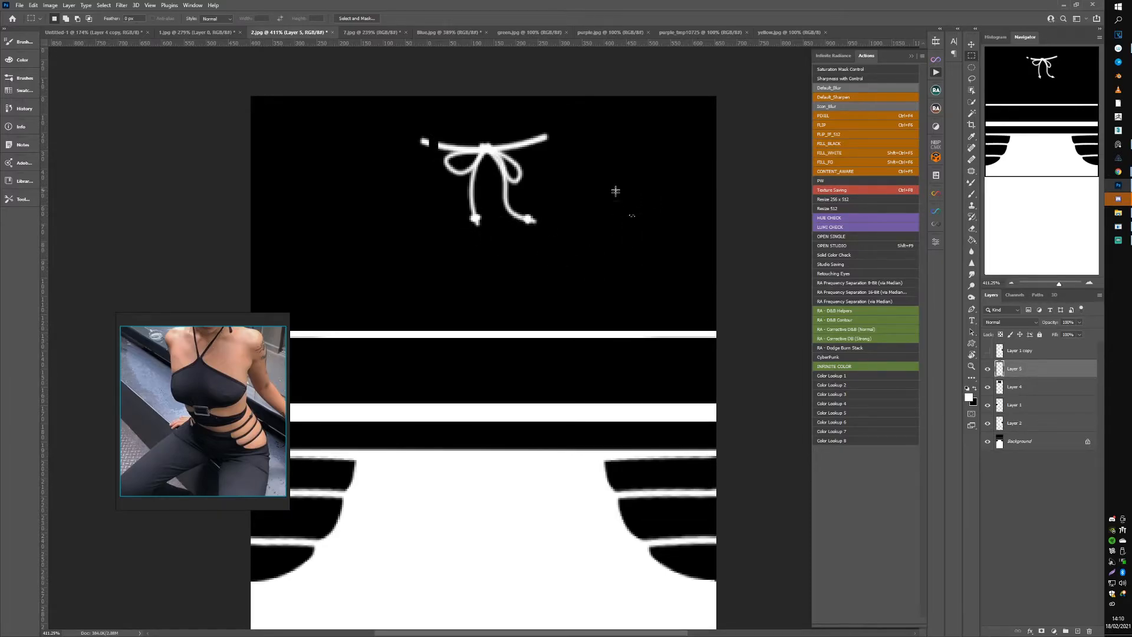
pyautogui.click(1117, 234)
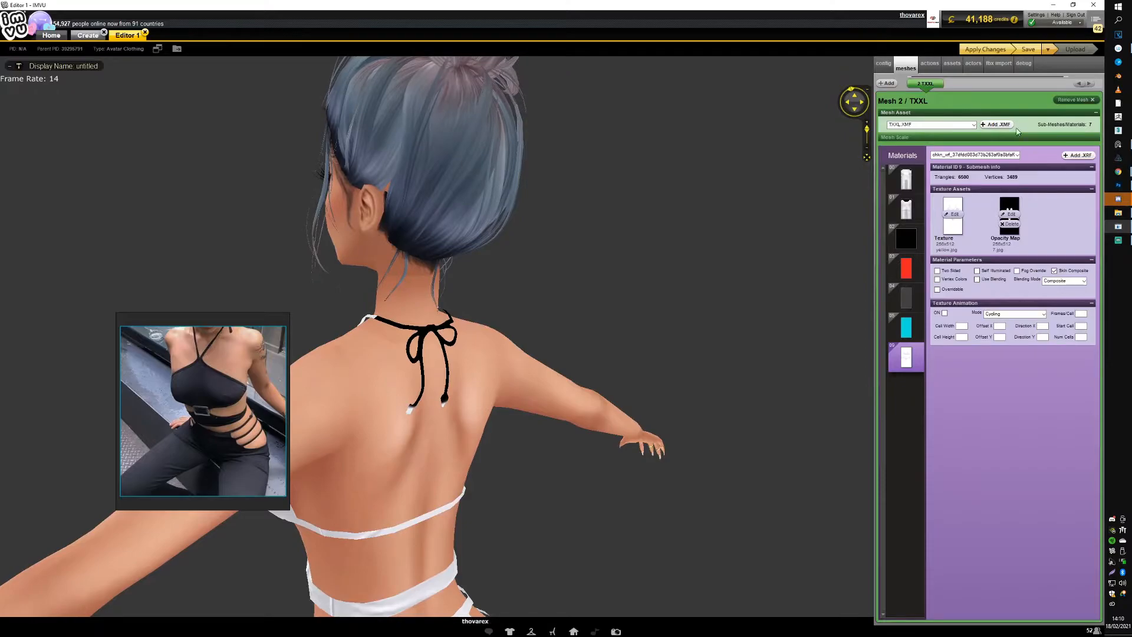
pyautogui.click(988, 52)
pyautogui.moveTo(708, 253); pyautogui.dragTo(448, 316)
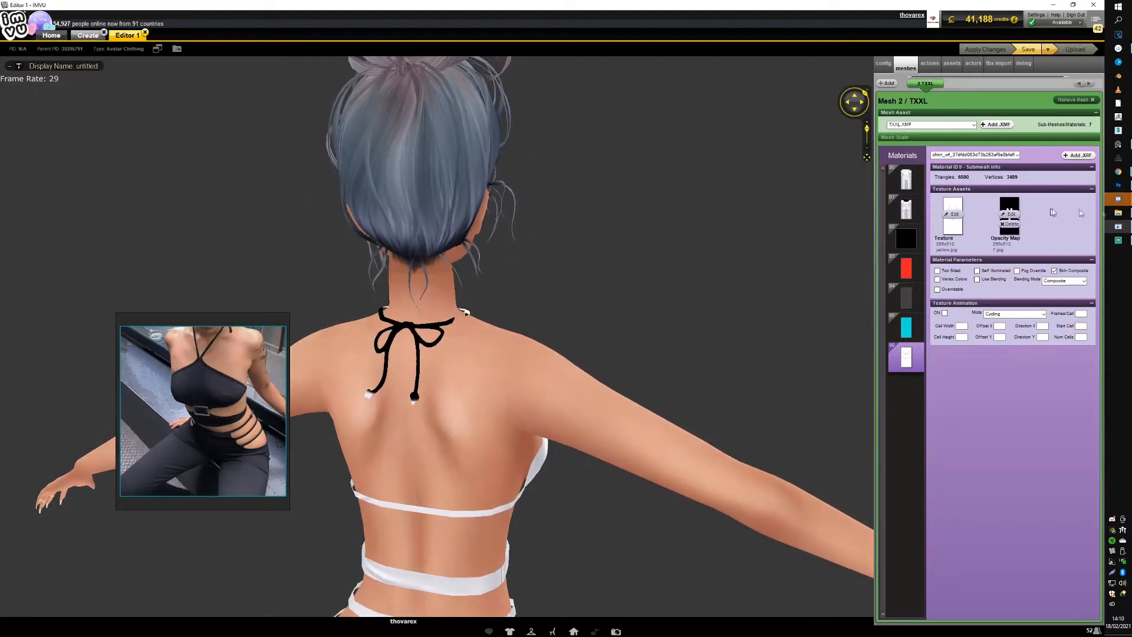
# Step: Switch back to Photoshop and delete Layer 5 containing the black patch over the bow's string
pyautogui.click(1119, 184)
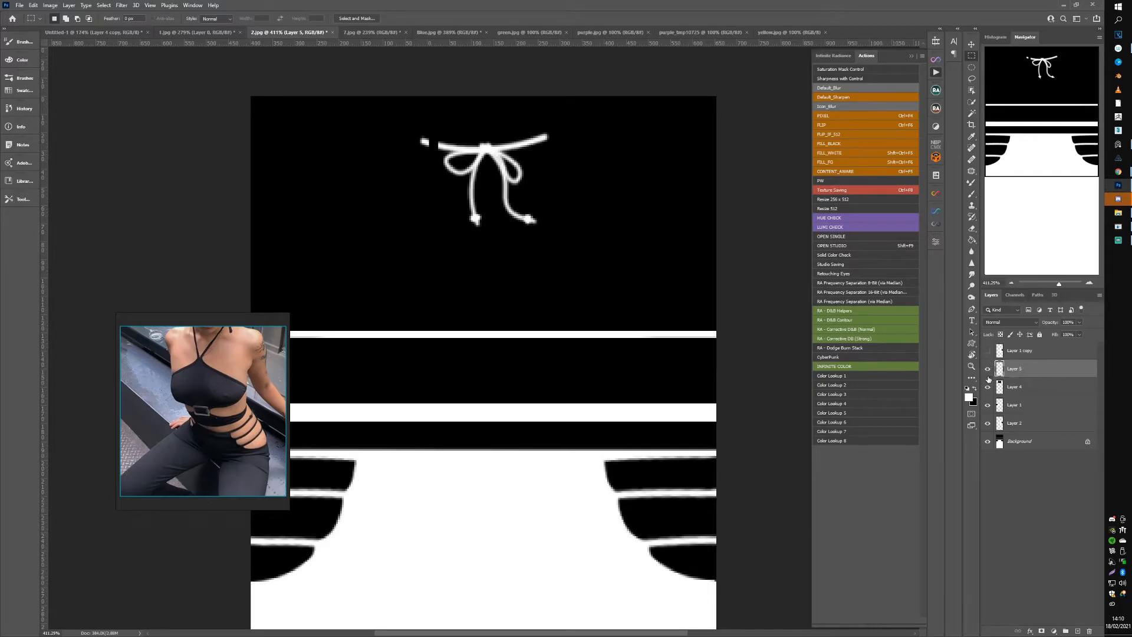
pyautogui.press('Delete')
pyautogui.click(989, 369)
pyautogui.click(989, 369)
# Step: Select the area around the bow's left part on Layer 4 and skew its left side upward by about 4°
pyautogui.moveTo(280, 96); pyautogui.dragTo(532, 283)
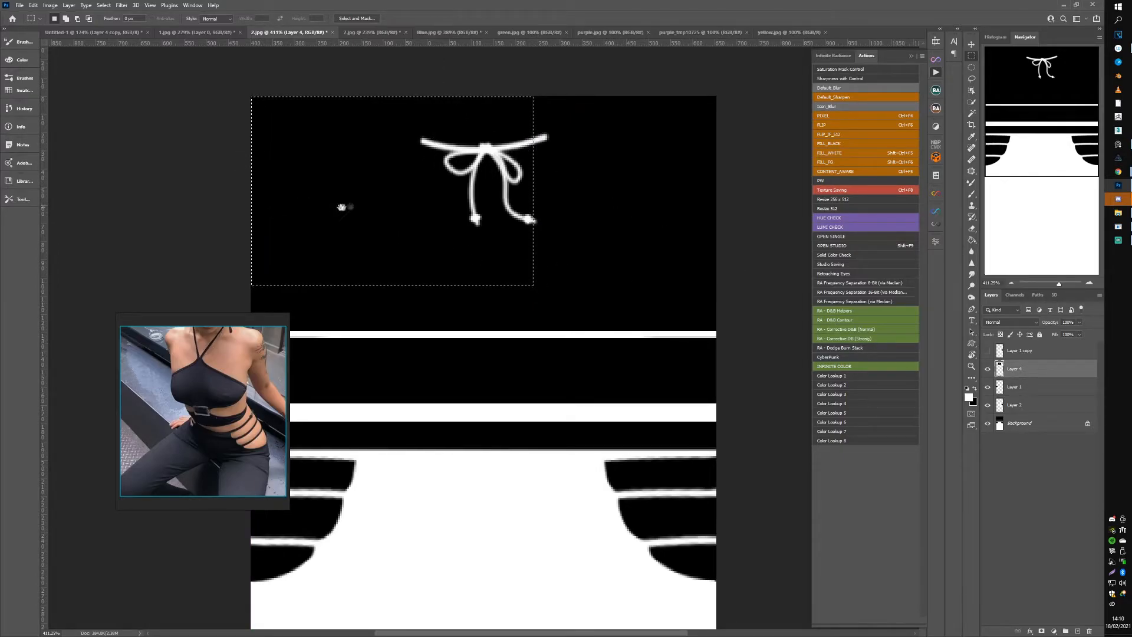
pyautogui.moveTo(391, 190); pyautogui.dragTo(423, 253)
pyautogui.moveTo(354, 238); pyautogui.dragTo(384, 246)
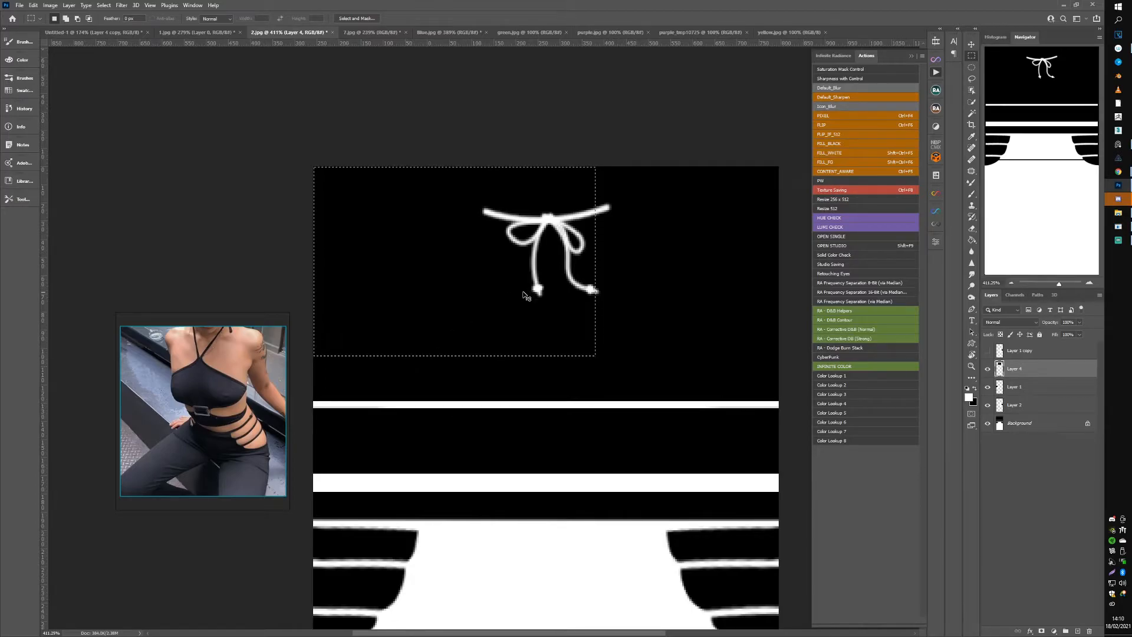
pyautogui.hotkey('ctrl', 't')
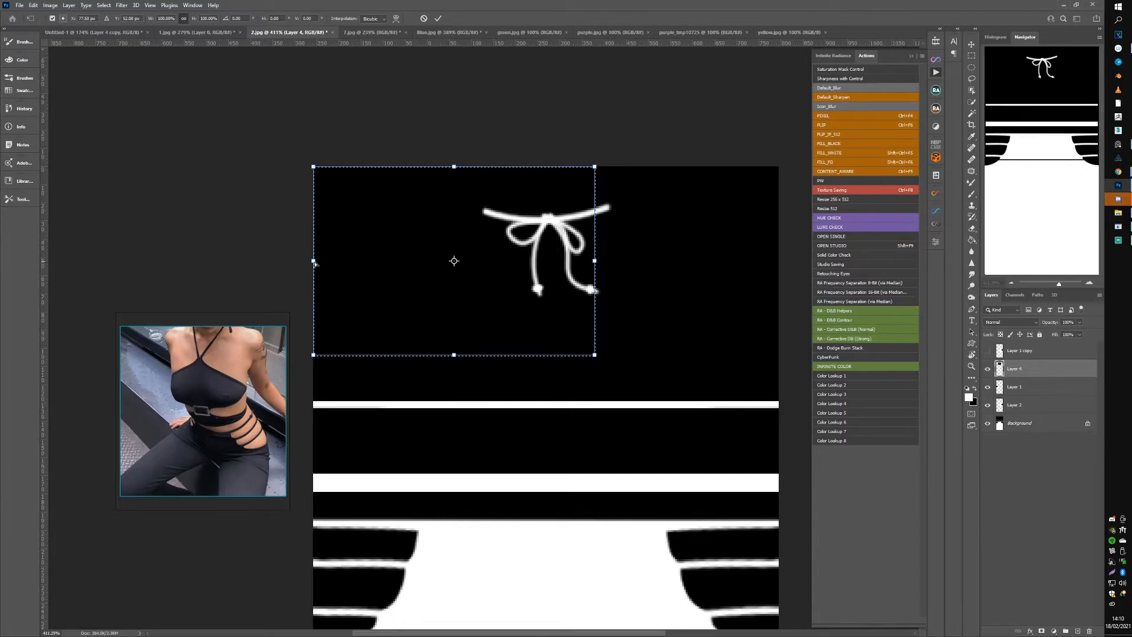
pyautogui.moveTo(314, 261); pyautogui.dragTo(317, 247)
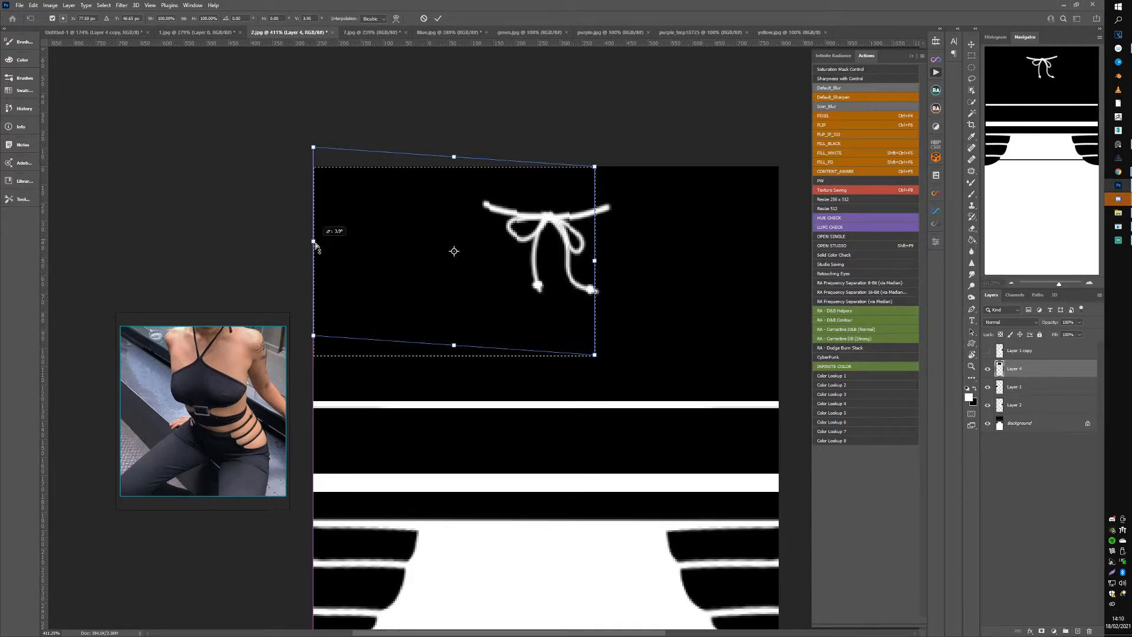
pyautogui.press('Escape')
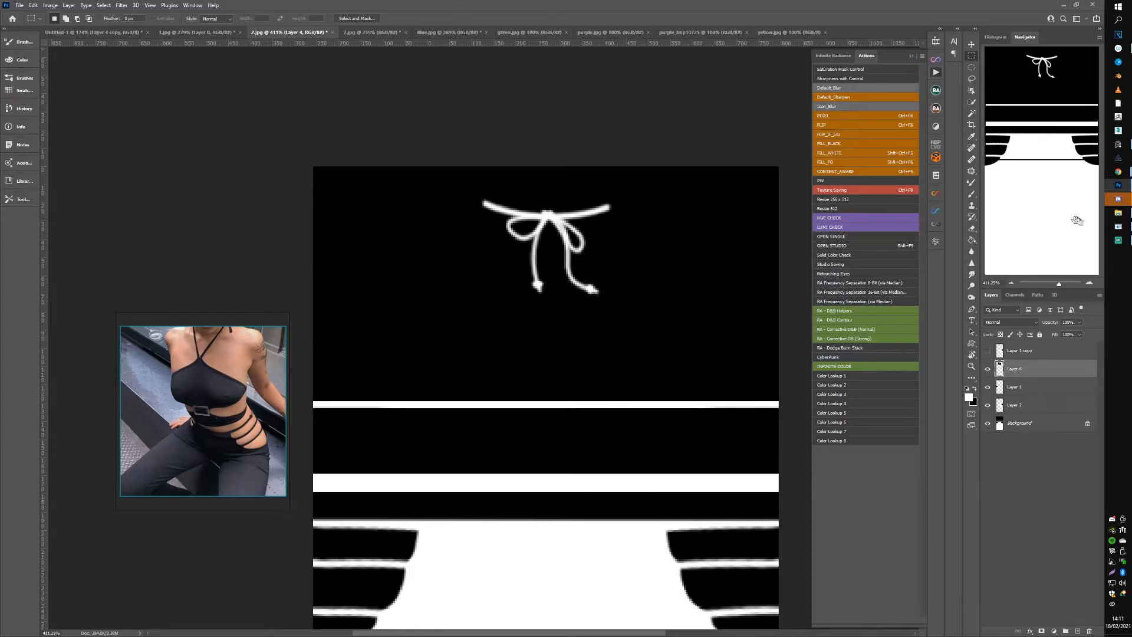
# Step: Switch to the IMVU editor, apply the changes and inspect the skewed bow against the neck strap
pyautogui.click(1113, 226)
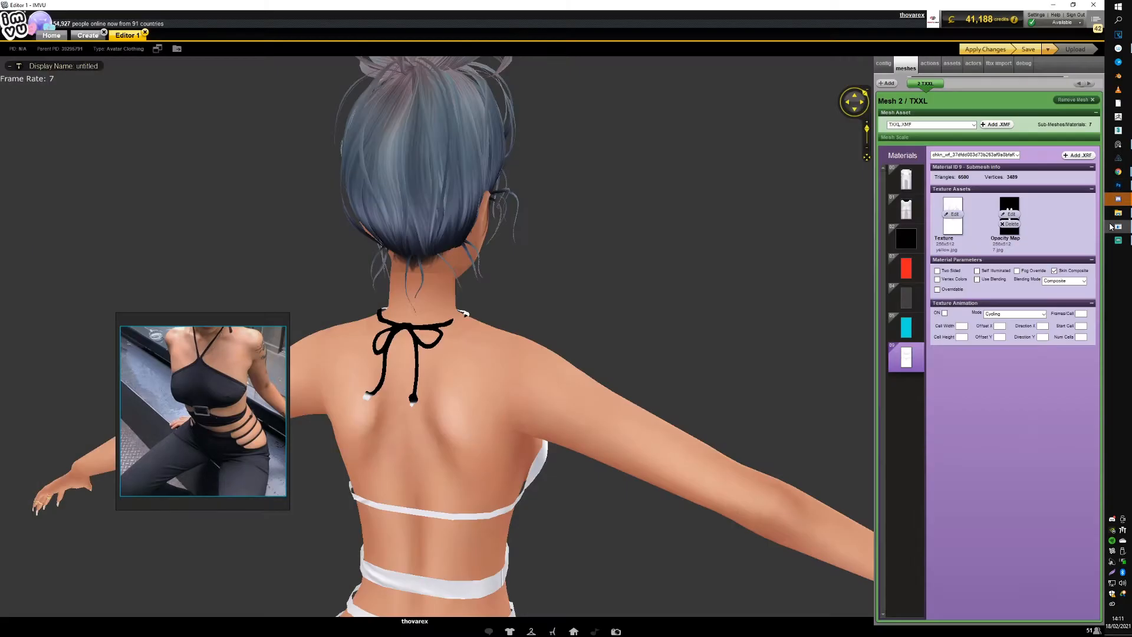
pyautogui.click(984, 50)
pyautogui.moveTo(649, 261); pyautogui.dragTo(492, 320)
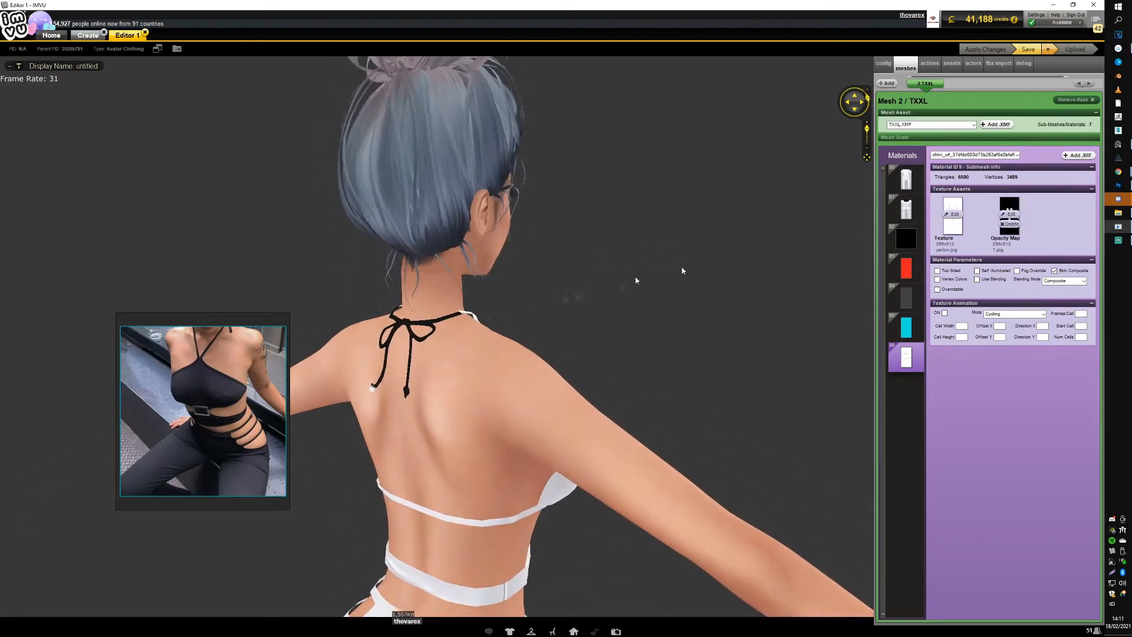
# Step: Return to Photoshop, reselect the bow area on Layer 4, and skew its left side slightly further upward
pyautogui.click(1116, 188)
pyautogui.moveTo(275, 126); pyautogui.dragTo(607, 368)
pyautogui.hotkey('ctrl', 't')
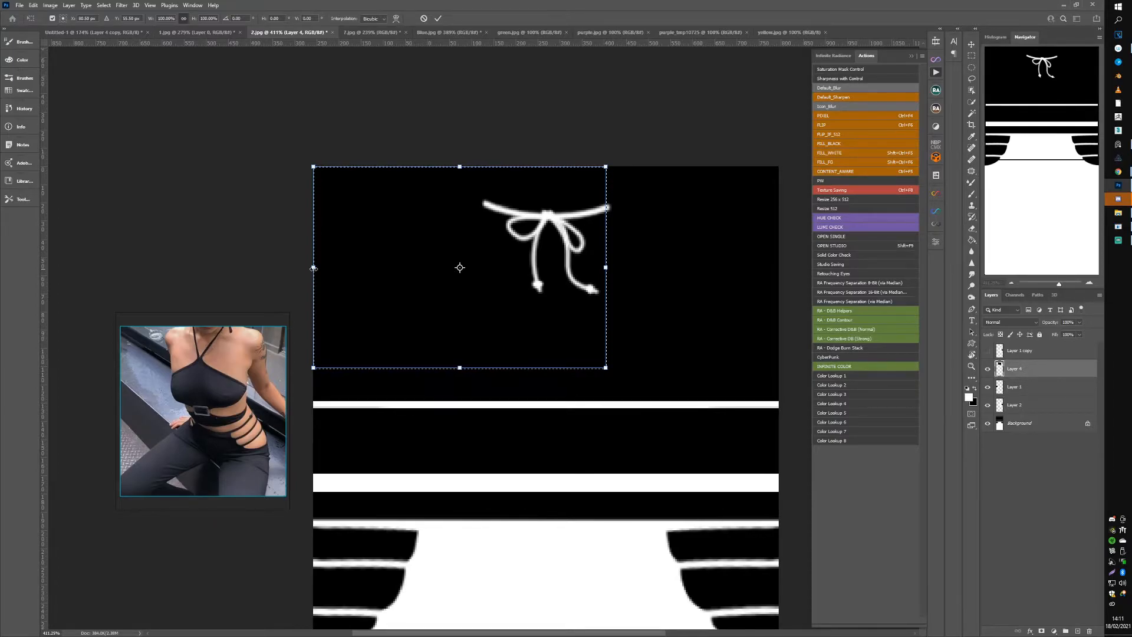
pyautogui.rightClick(314, 270)
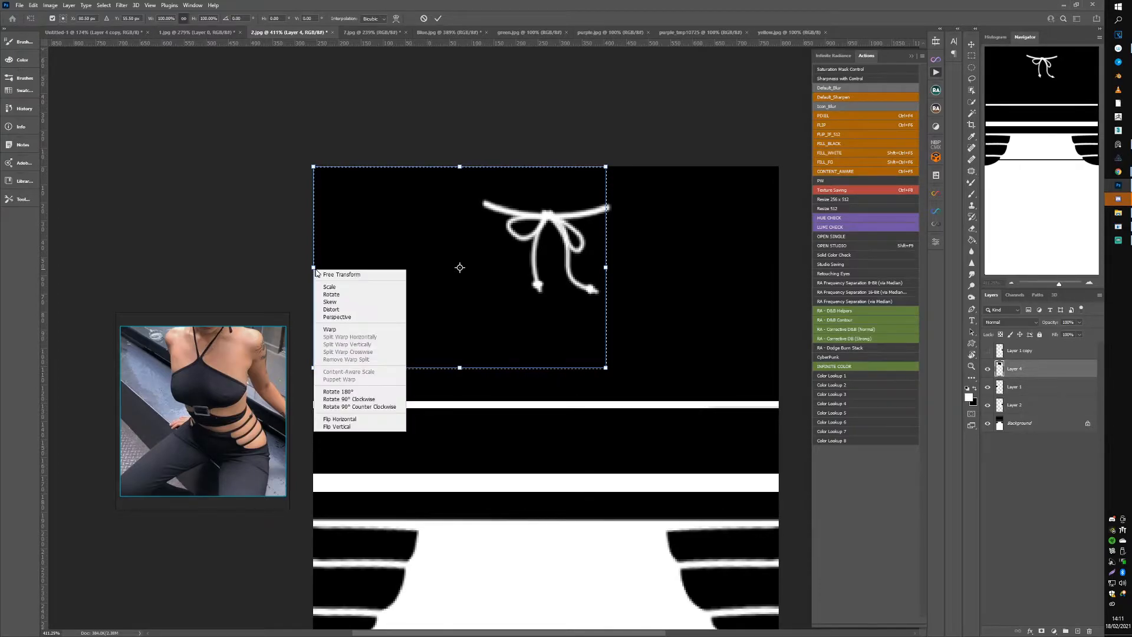
pyautogui.rightClick(342, 251)
pyautogui.click(357, 284)
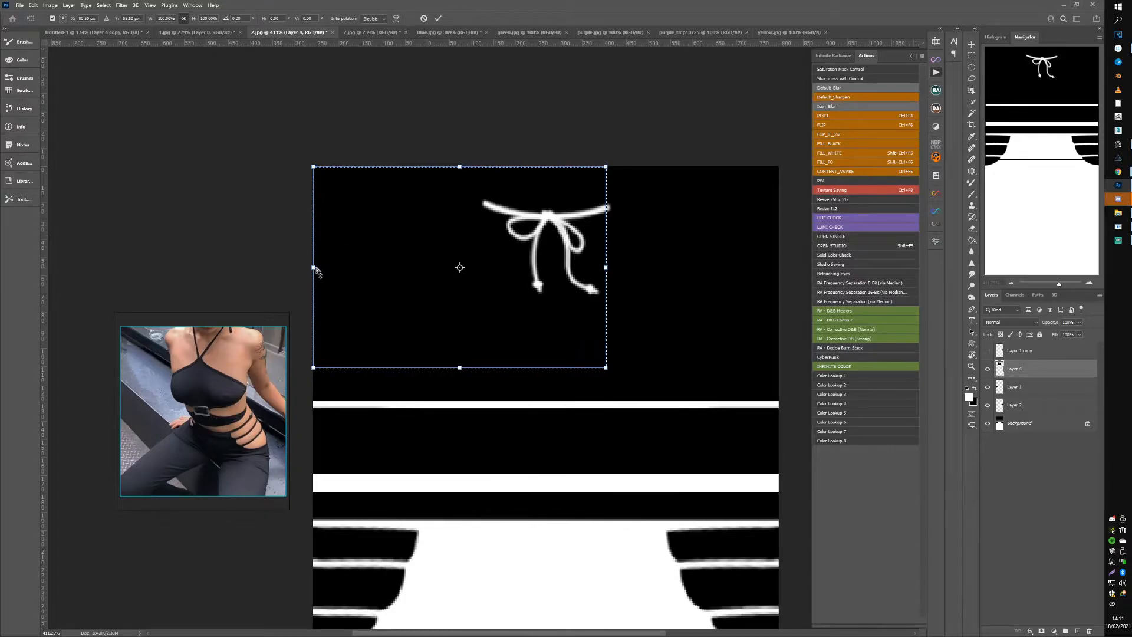
pyautogui.moveTo(314, 270); pyautogui.dragTo(315, 259)
pyautogui.press('Return')
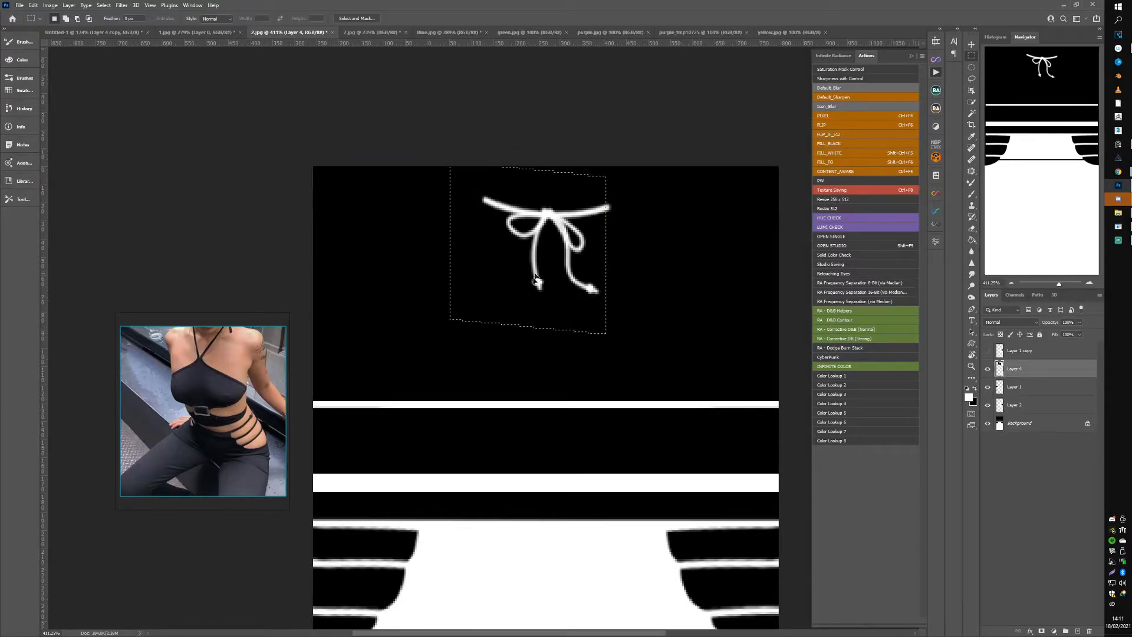
# Step: Apply the changes in the IMVU editor and check how the further skewed bow meets the neck strap
pyautogui.click(1118, 226)
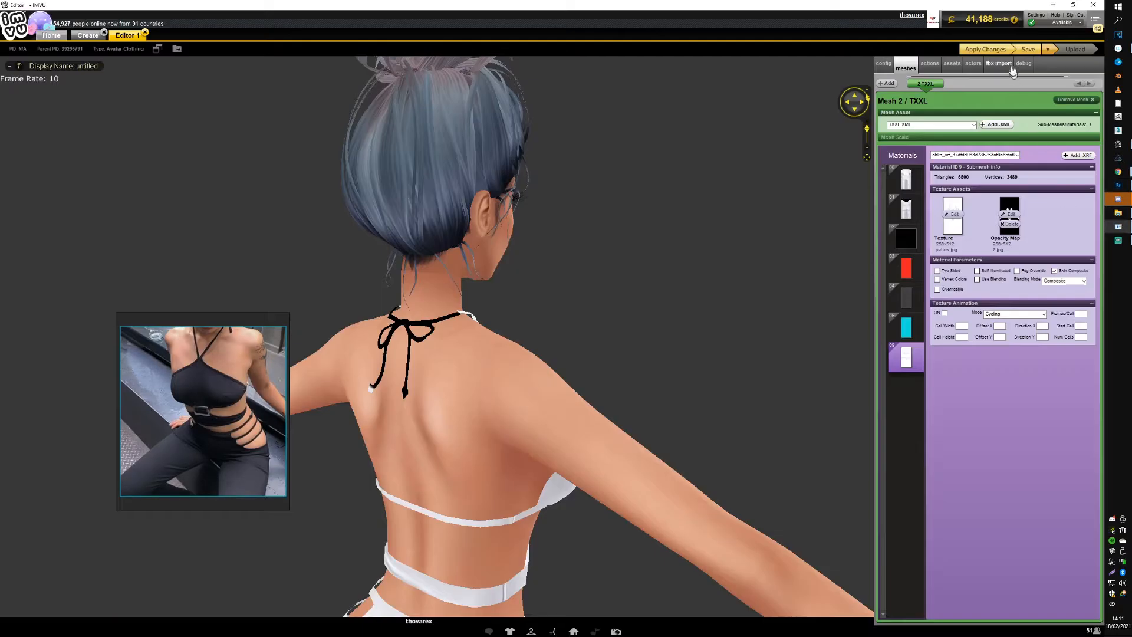
pyautogui.click(997, 52)
pyautogui.moveTo(526, 285); pyautogui.dragTo(421, 355)
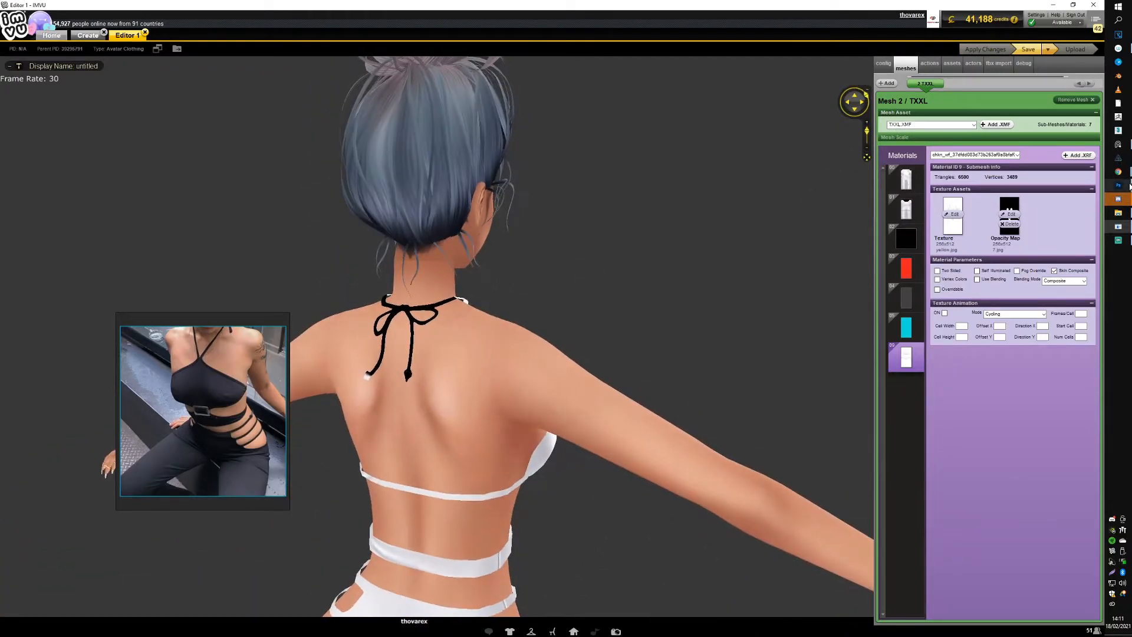
# Step: Return to Photoshop, select the bow without its outer string ends, and merge all layers into the Background
pyautogui.click(1118, 186)
pyautogui.hotkey('ctrl', 'd')
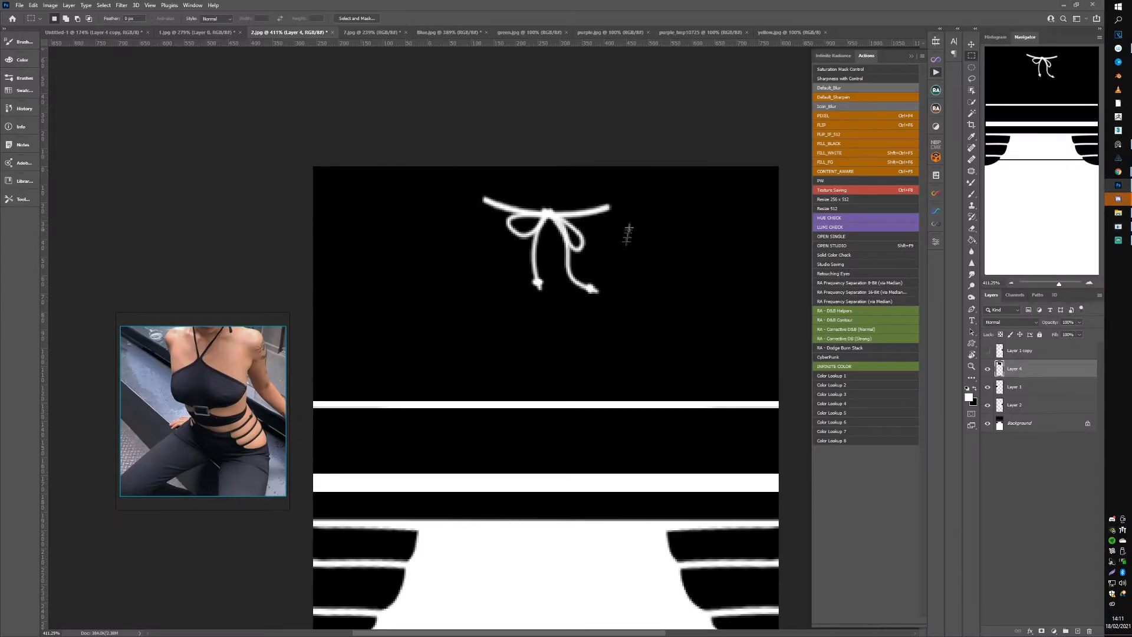
pyautogui.moveTo(593, 326); pyautogui.dragTo(561, 295)
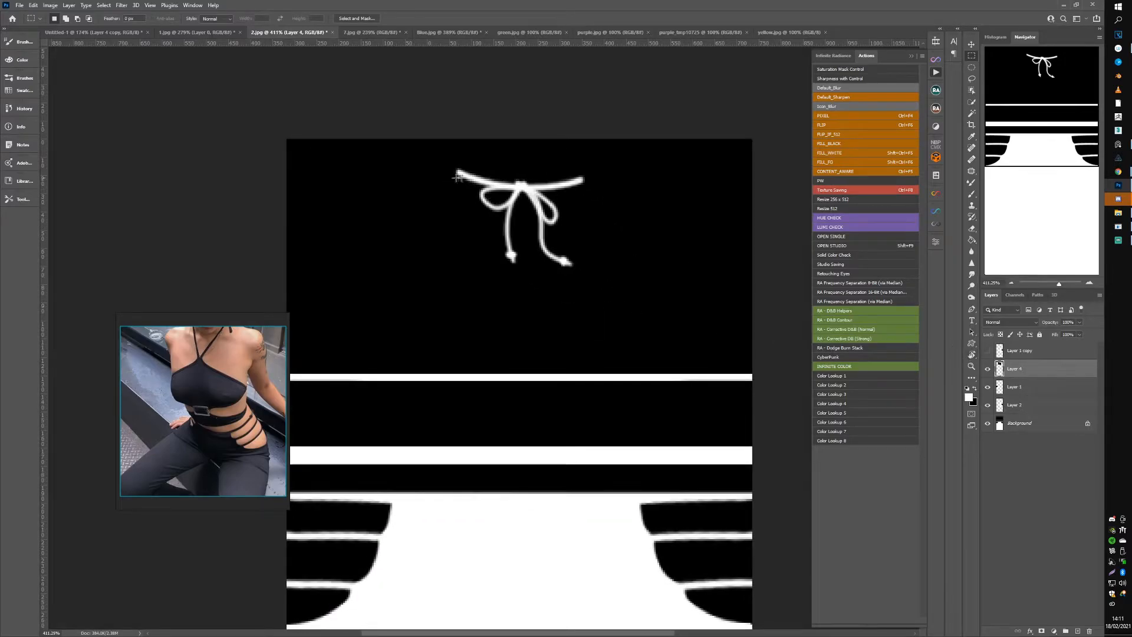
pyautogui.moveTo(470, 166); pyautogui.dragTo(575, 303)
pyautogui.moveTo(1020, 350); pyautogui.dragTo(1019, 411)
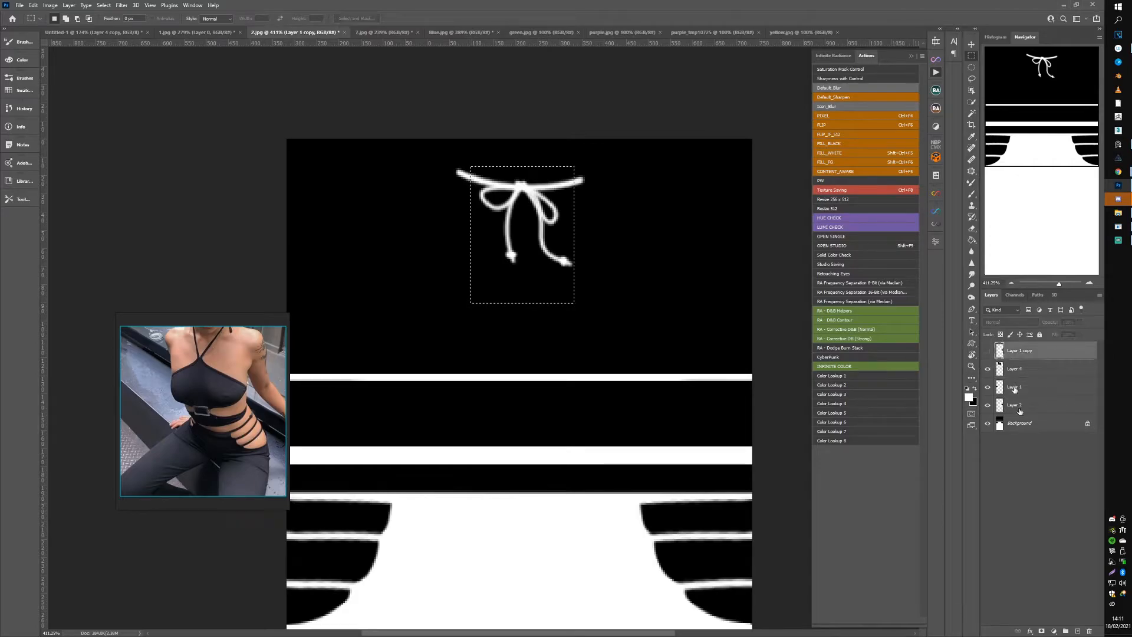
pyautogui.keyDown('shift'); pyautogui.click(1020, 422); pyautogui.keyUp('shift')
pyautogui.hotkey('ctrl', 'e')
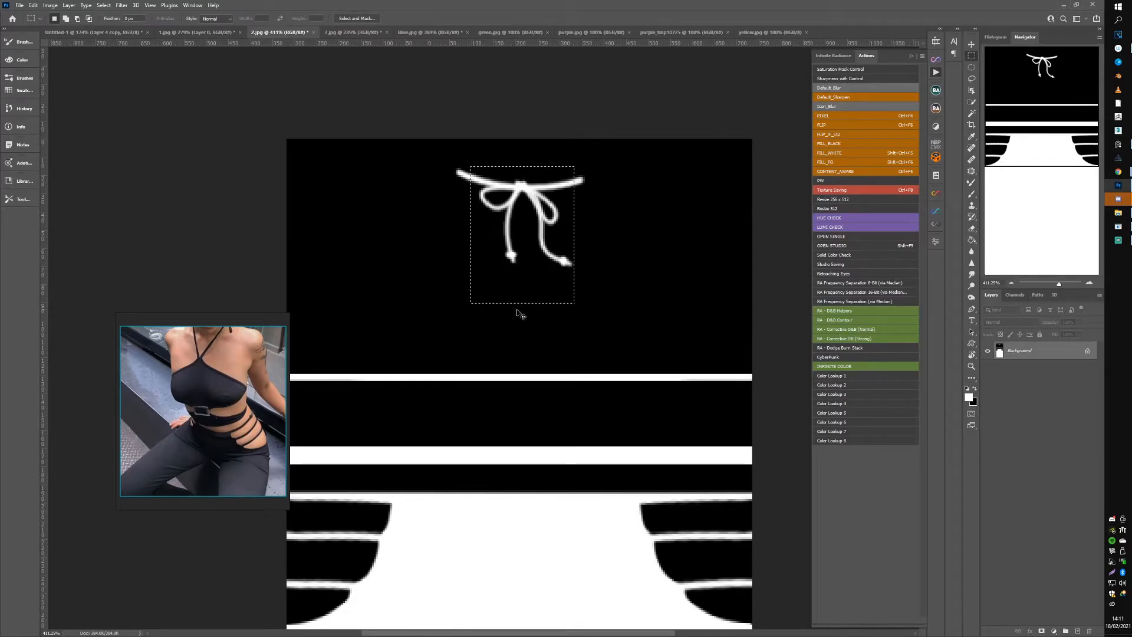
# Step: Copy the selected bow to a new layer, move it down onto the upper back strap, and flip it horizontally
pyautogui.hotkey('ctrl', 'j')
pyautogui.press('v')
pyautogui.moveTo(522, 228); pyautogui.dragTo(514, 422)
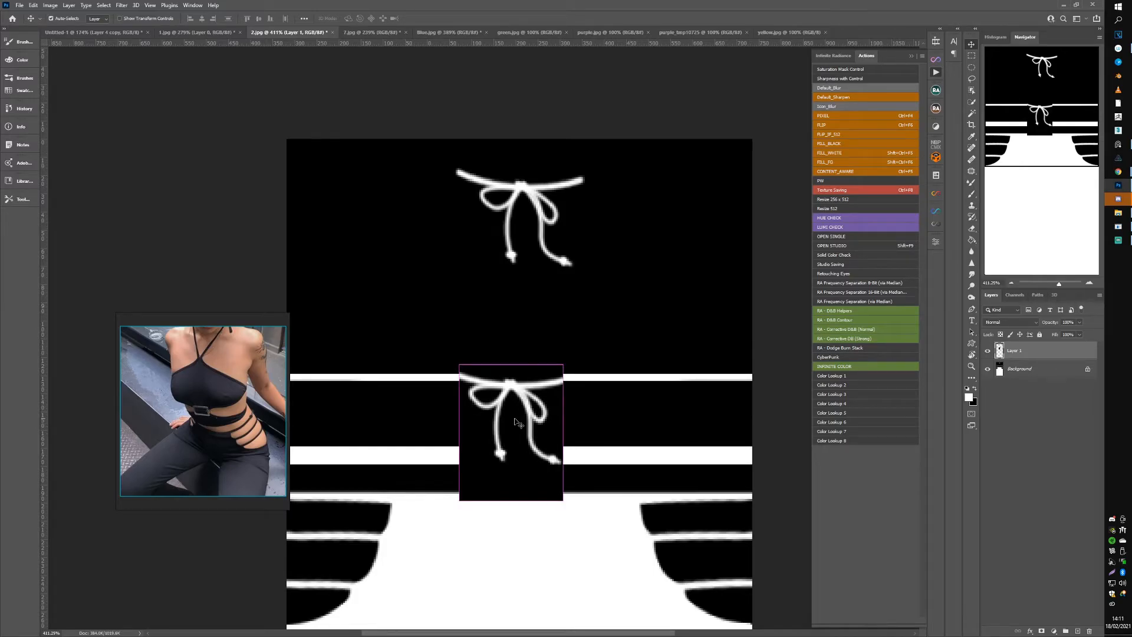
pyautogui.hotkey('ctrl', 'F6')
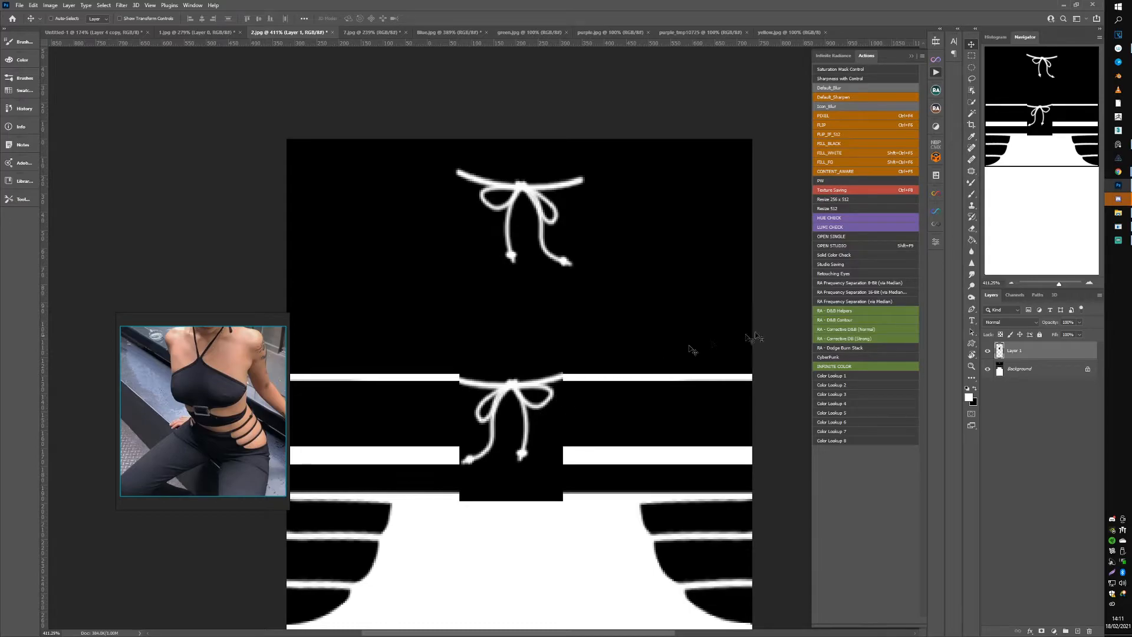
# Step: Set the bow copy's blend mode to Lighten and toggle its visibility to compare the result
pyautogui.click(1006, 323)
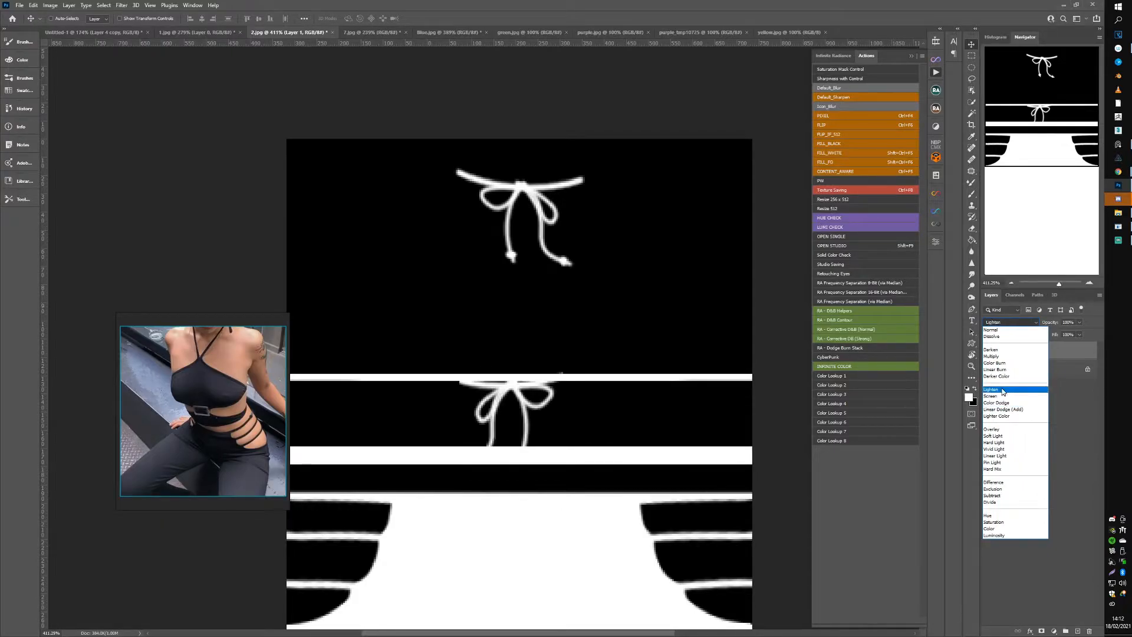
pyautogui.click(1002, 390)
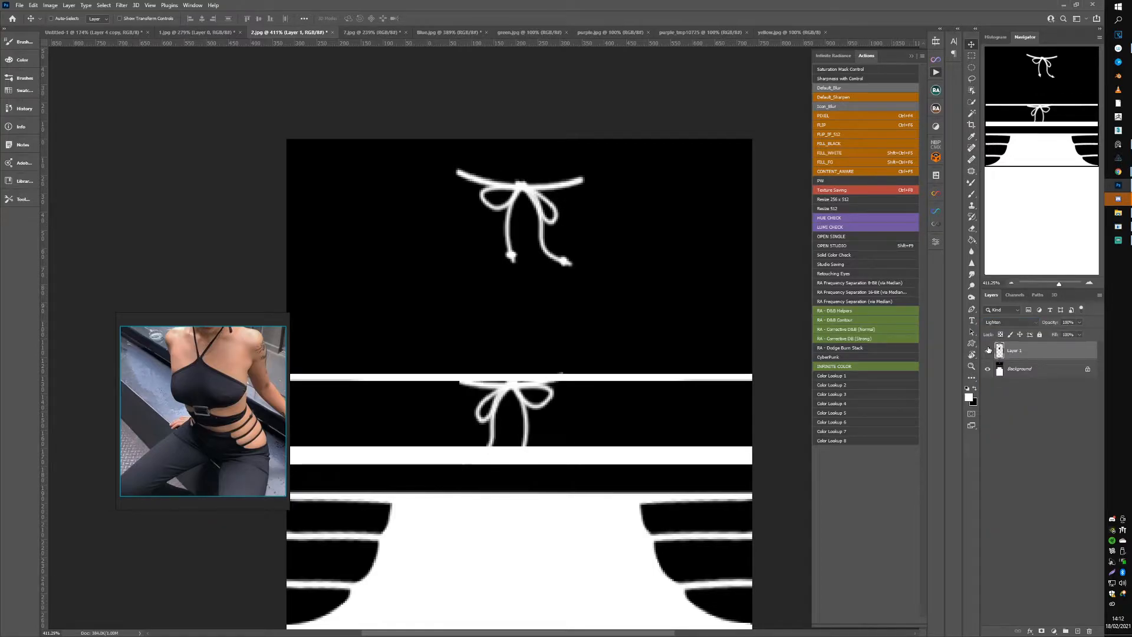
pyautogui.click(989, 352)
pyautogui.click(989, 352)
pyautogui.click(989, 352)
pyautogui.click(989, 352)
pyautogui.click(989, 352)
# Step: Nudge the bow copy on Layer 1 slightly up and to the right so its knot sits on the upper back strap
pyautogui.hotkey('alt', 'v')
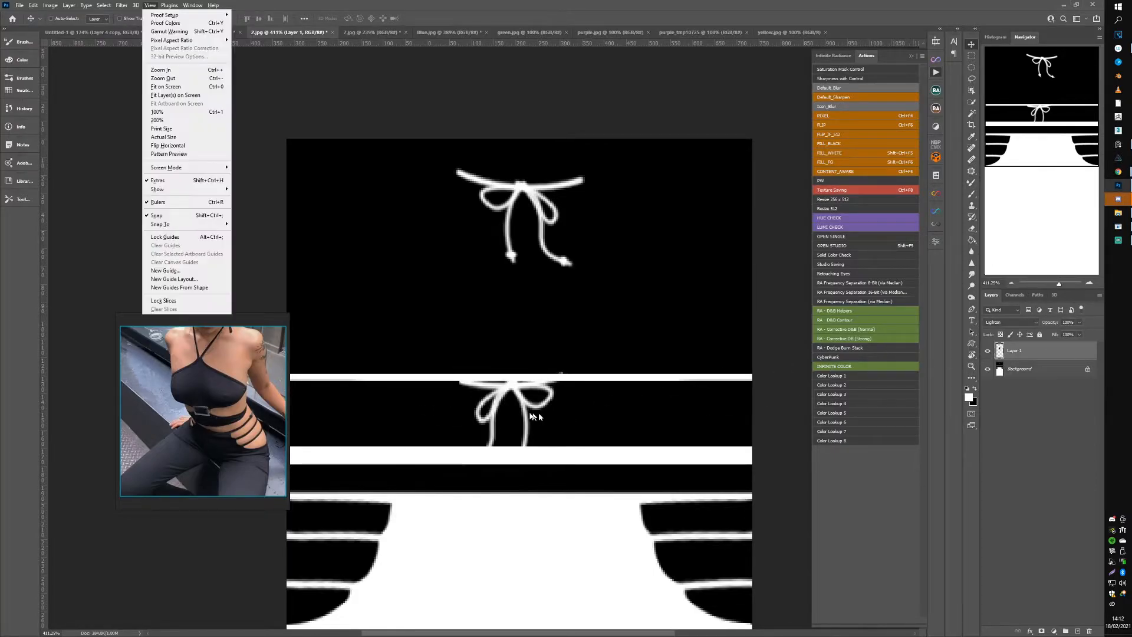
pyautogui.press('Escape')
pyautogui.moveTo(519, 396); pyautogui.dragTo(526, 389)
# Step: Choose a rectangular Eraser brush, reduce its size, and erase the bow copy's string ends sticking out around the upper back strap
pyautogui.click(973, 229)
pyautogui.rightClick(569, 367)
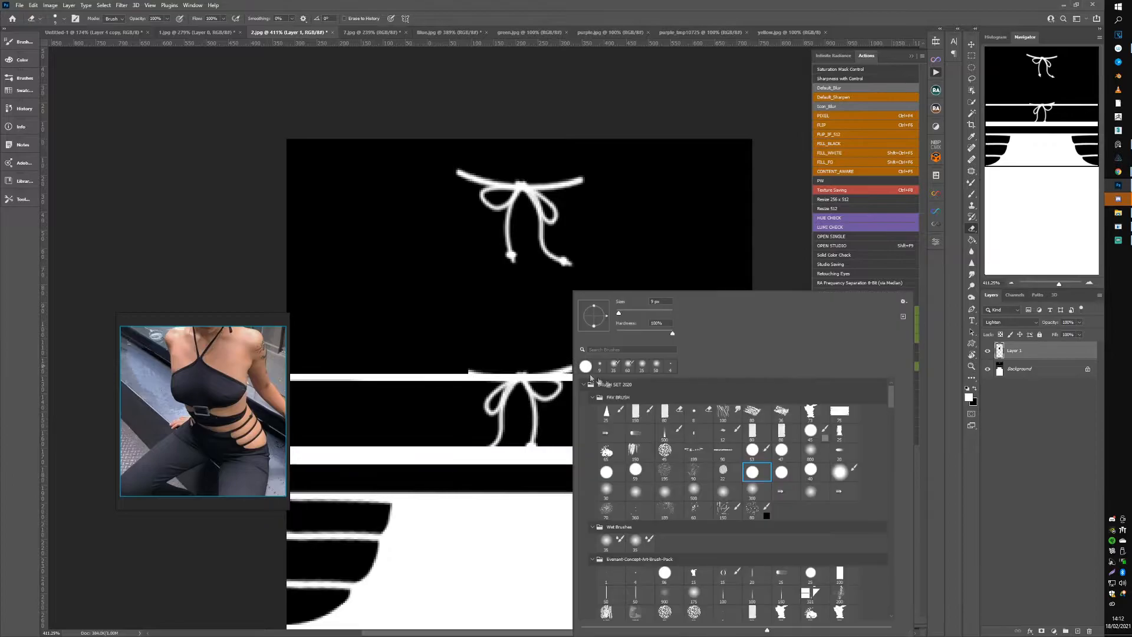
pyautogui.click(666, 414)
pyautogui.rightClick(495, 304)
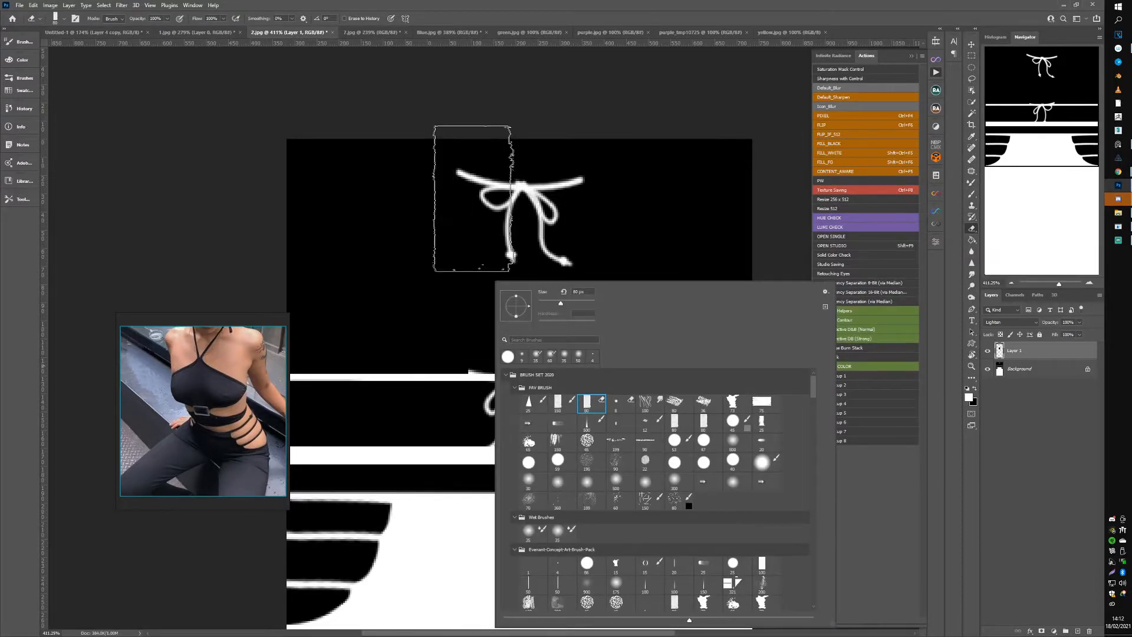
pyautogui.rightClick(473, 199)
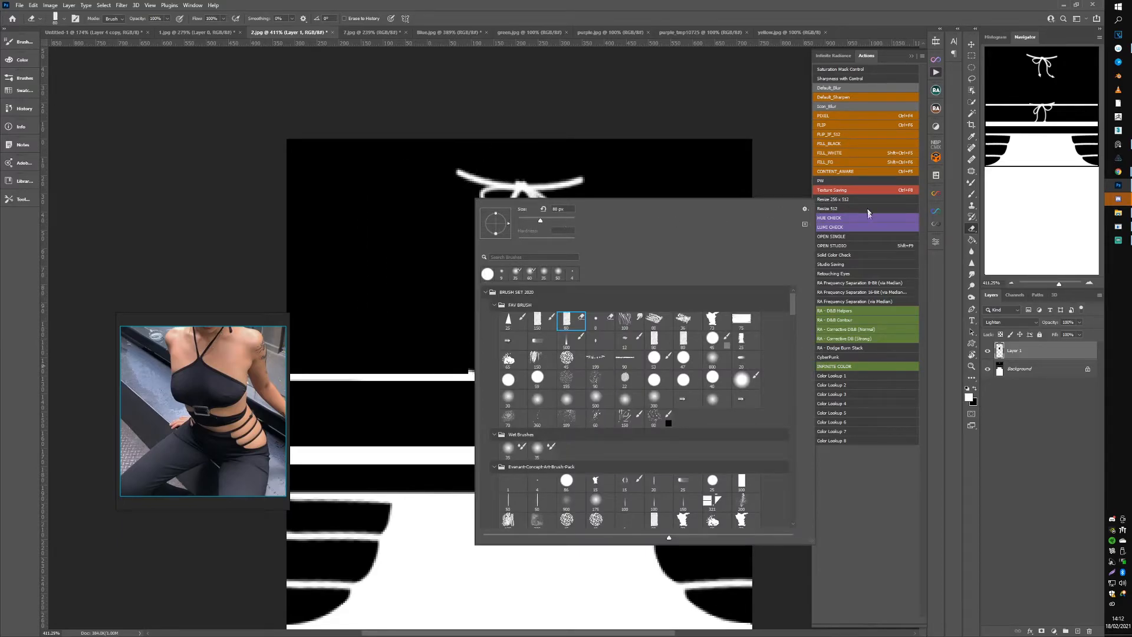
pyautogui.click(974, 228)
pyautogui.press('[')
pyautogui.press('[')
pyautogui.press('[')
pyautogui.press('[')
pyautogui.press('[')
pyautogui.press('[')
pyautogui.press('[')
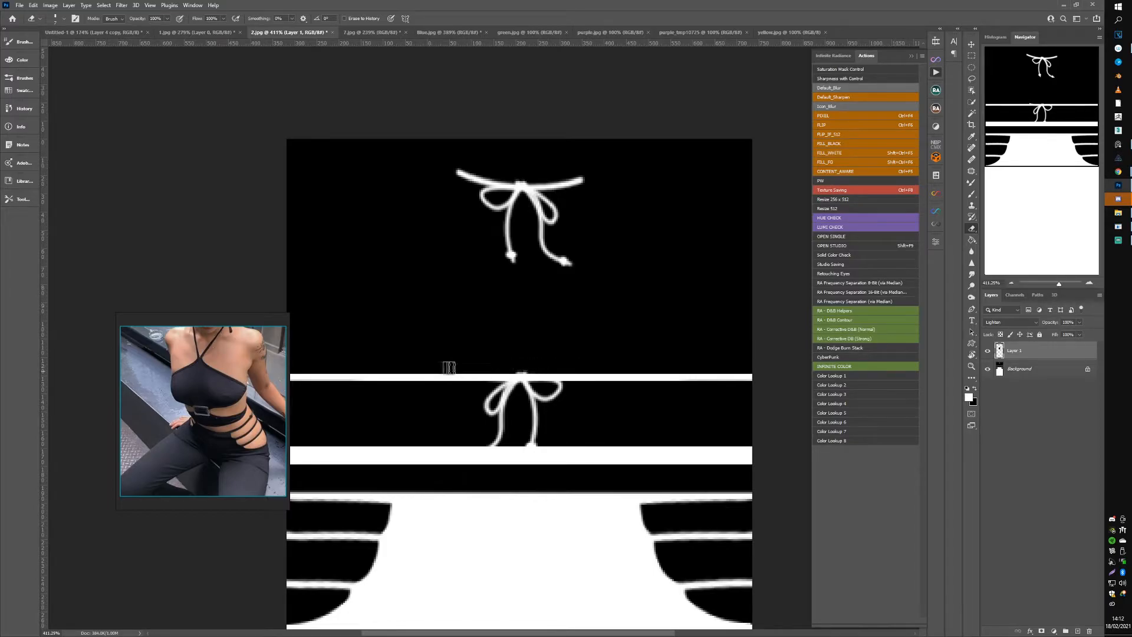
# Step: Apply the changes in the IMVU editor, inspect the new bow between the back straps, and return to Photoshop
pyautogui.click(1119, 226)
pyautogui.click(993, 54)
pyautogui.moveTo(451, 355); pyautogui.dragTo(496, 354)
pyautogui.scroll(-2, 496, 354)
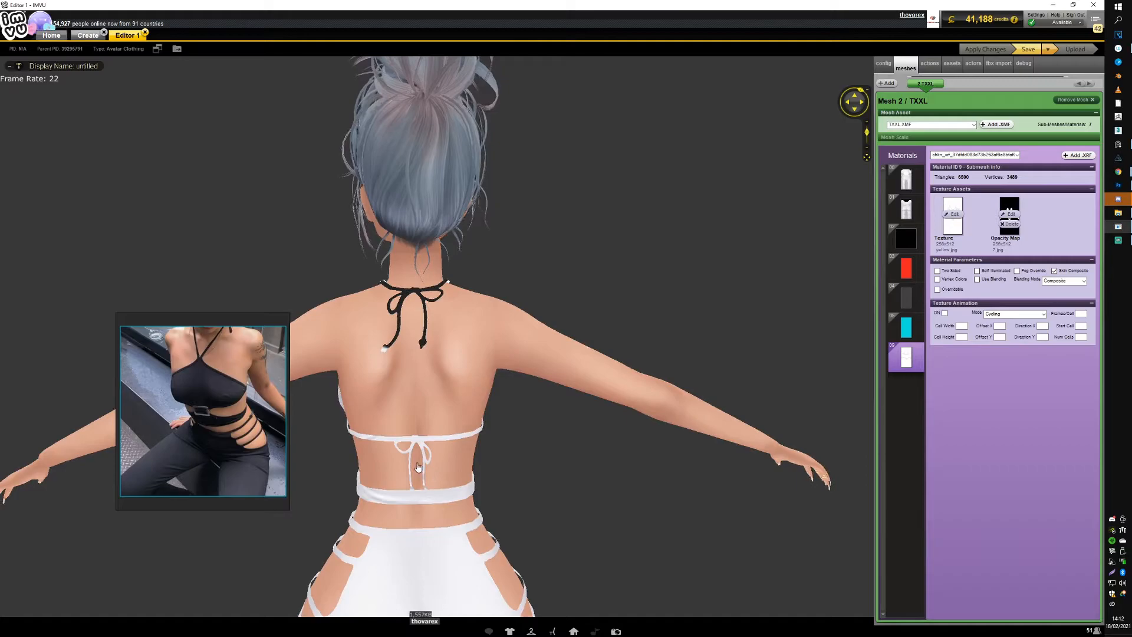
pyautogui.scroll(3, 440, 466)
pyautogui.scroll(-2, 424, 430)
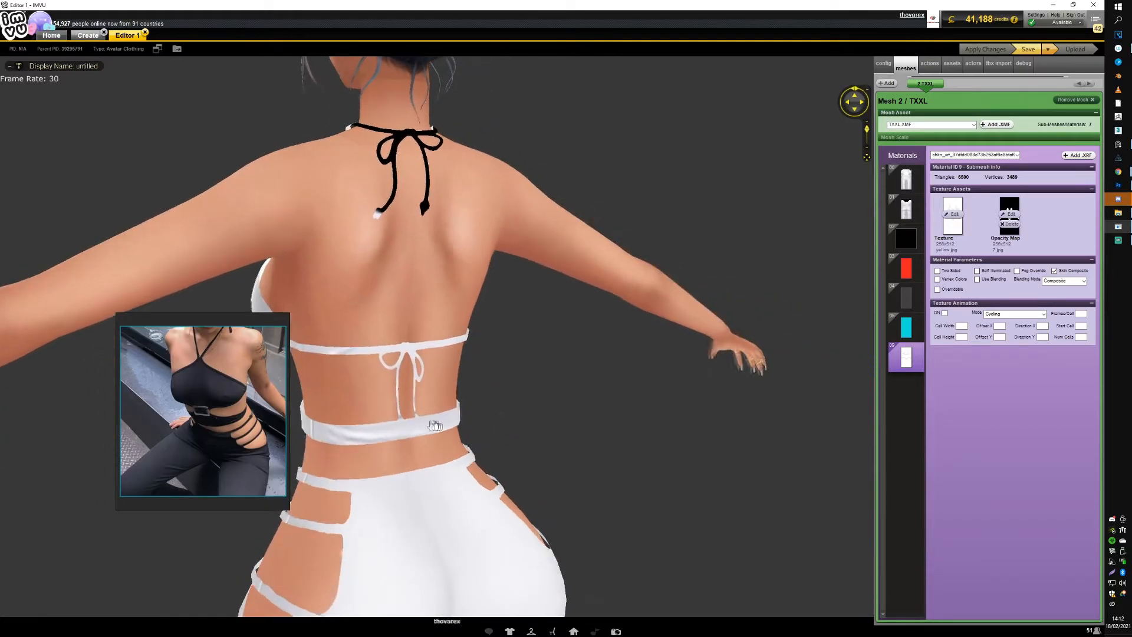
pyautogui.moveTo(425, 431); pyautogui.dragTo(413, 431)
pyautogui.click(1119, 187)
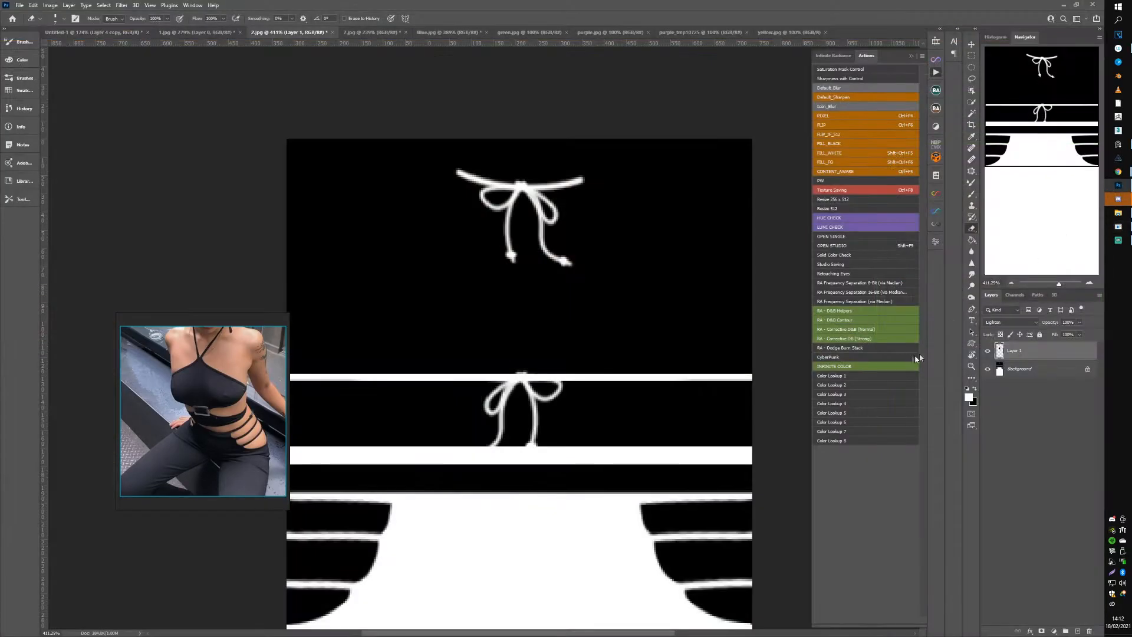
# Step: Duplicate the bow on Layer 1 twice, nudging each copy slightly to the left to thicken the bow's strings
pyautogui.click(984, 350)
pyautogui.hotkey('ctrl', 'j')
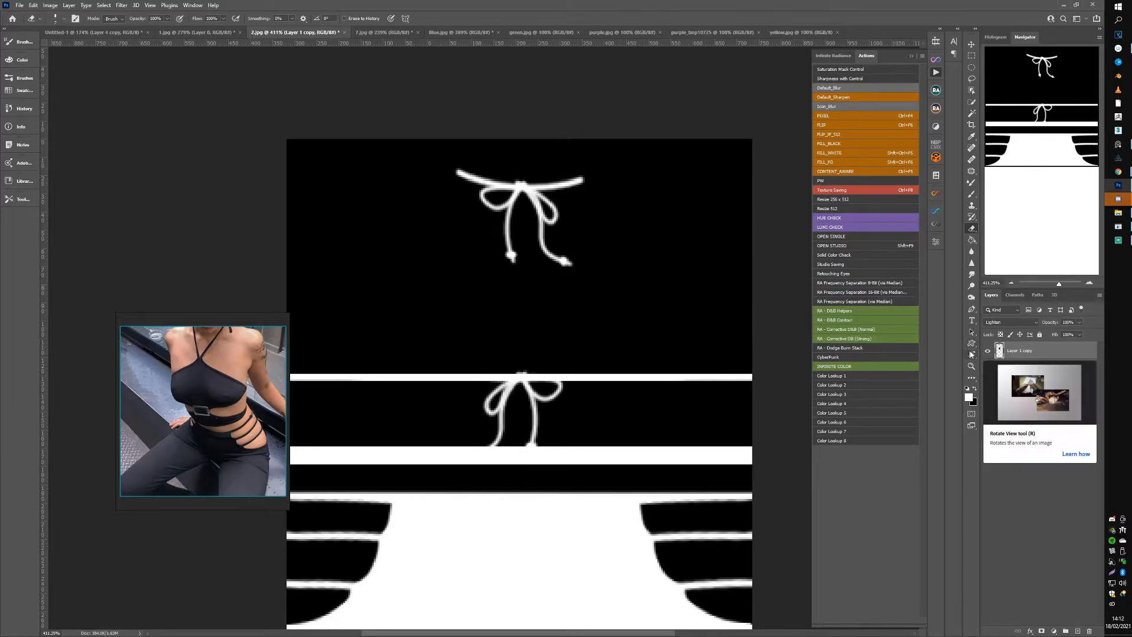
pyautogui.click(986, 351)
pyautogui.press('v')
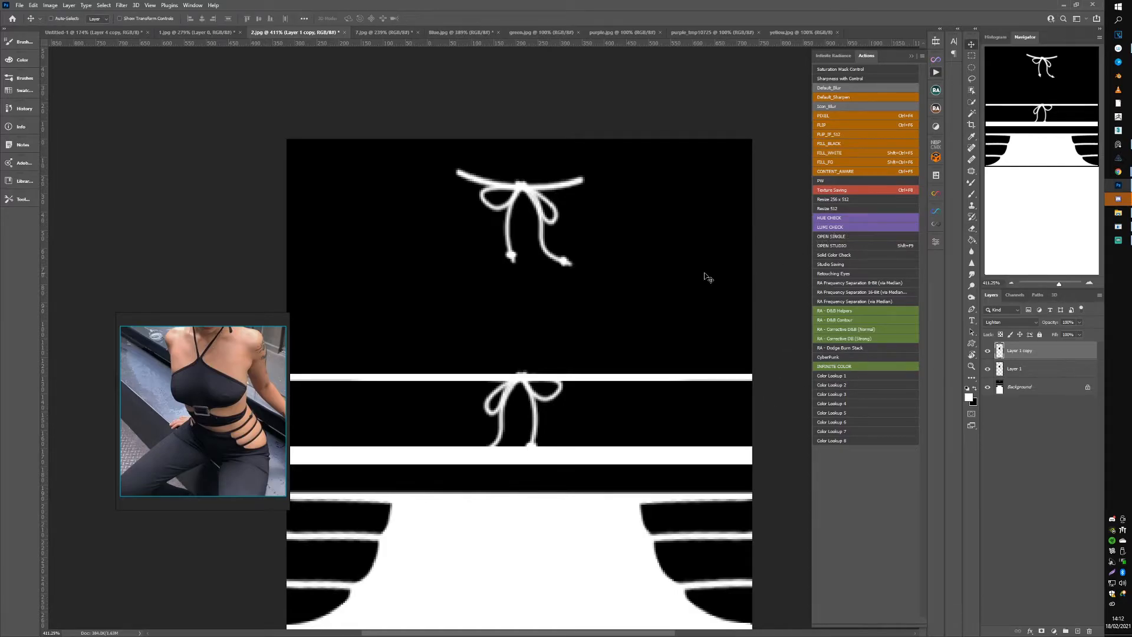
pyautogui.press('Left')
pyautogui.press('Left')
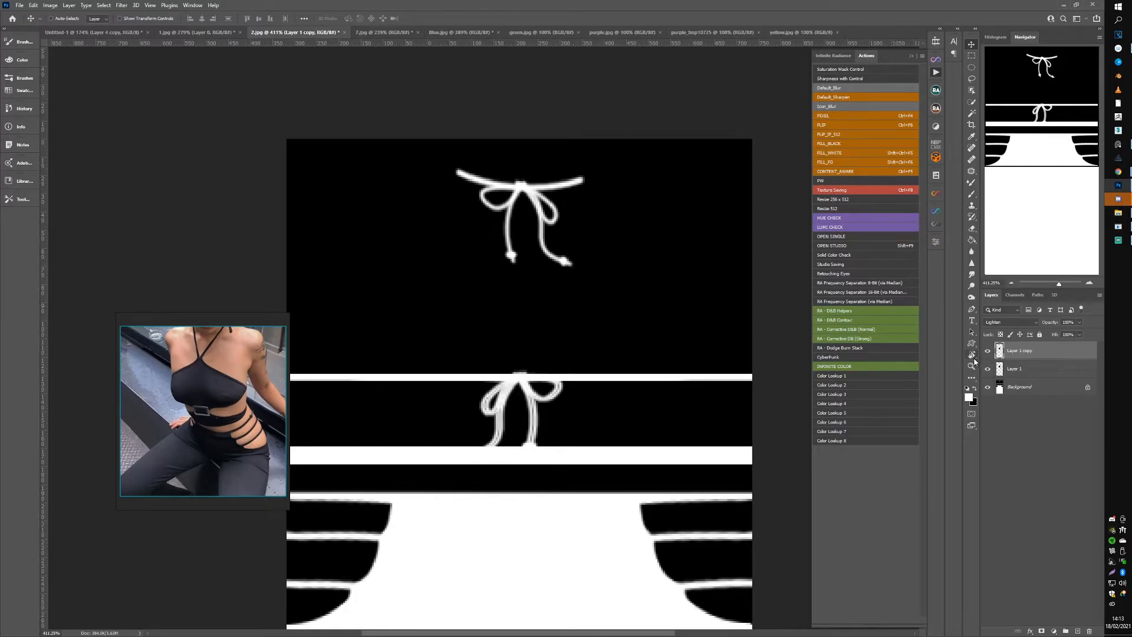
pyautogui.press('Right')
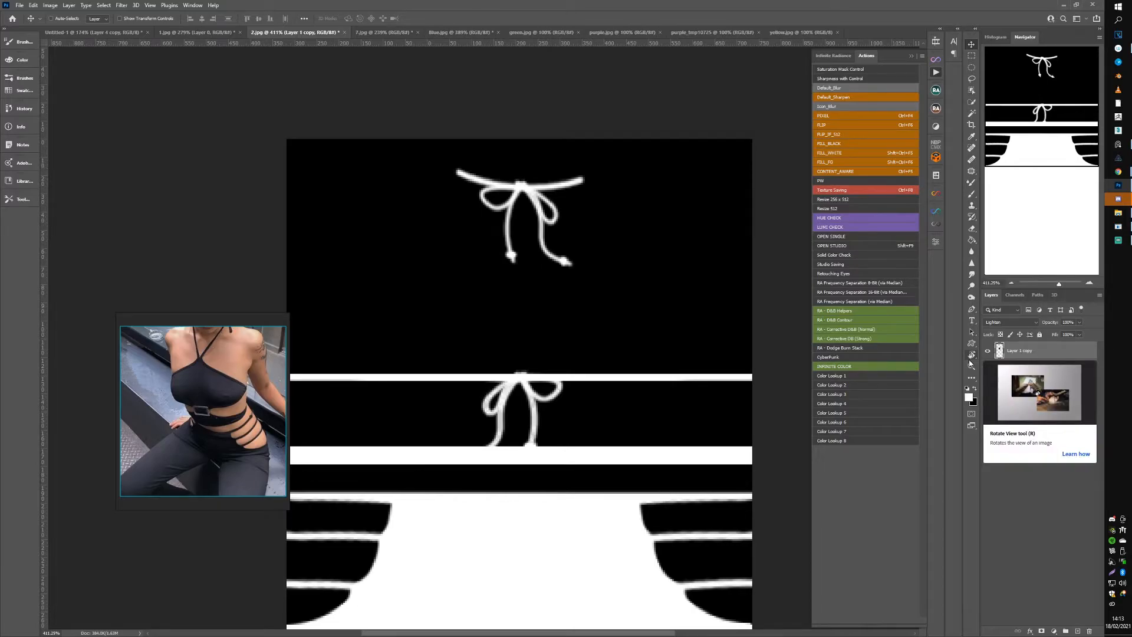
pyautogui.hotkey('ctrl', 'j')
pyautogui.press('Left')
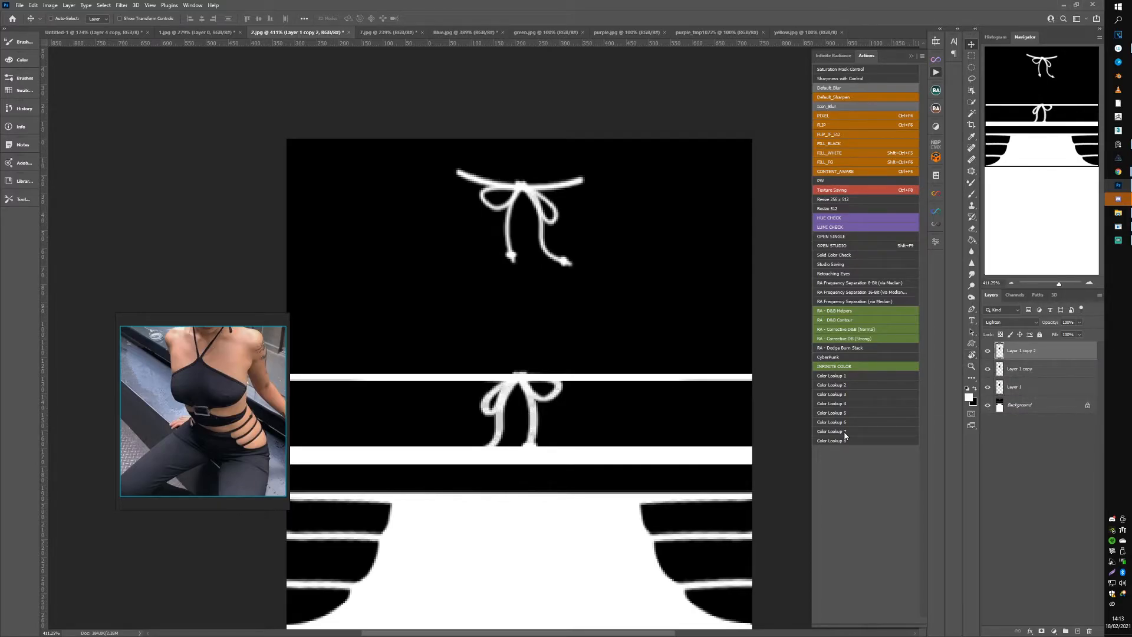
# Step: Switch to the IMVU editor, apply the changes to check the thickened bow on the avatar's back, and return to Photoshop
pyautogui.click(1118, 227)
pyautogui.click(980, 50)
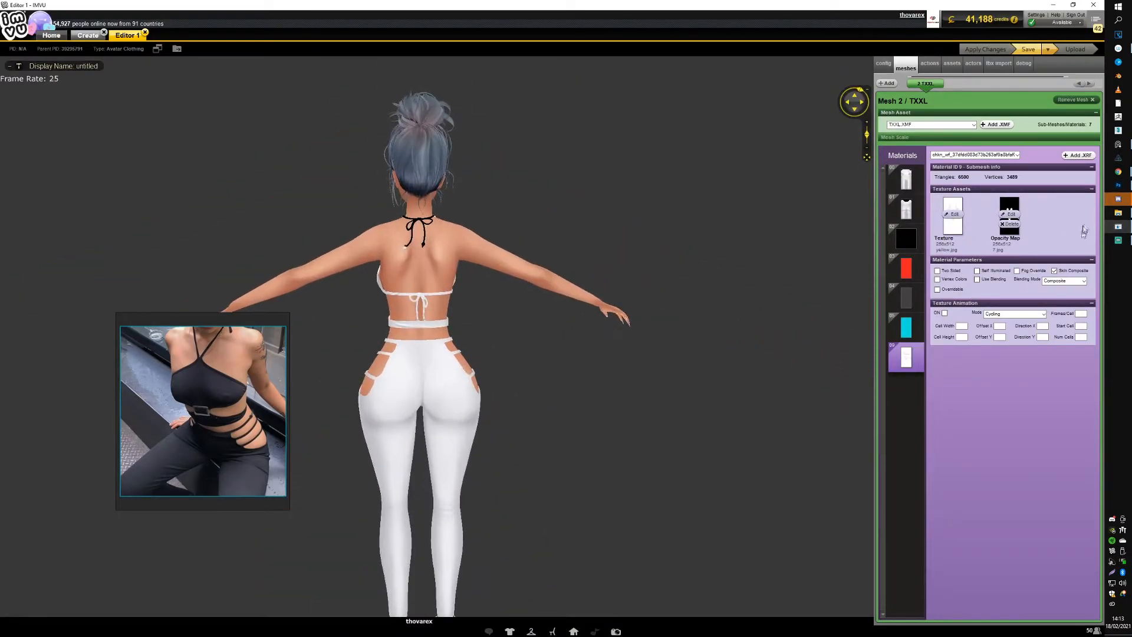
pyautogui.click(1126, 188)
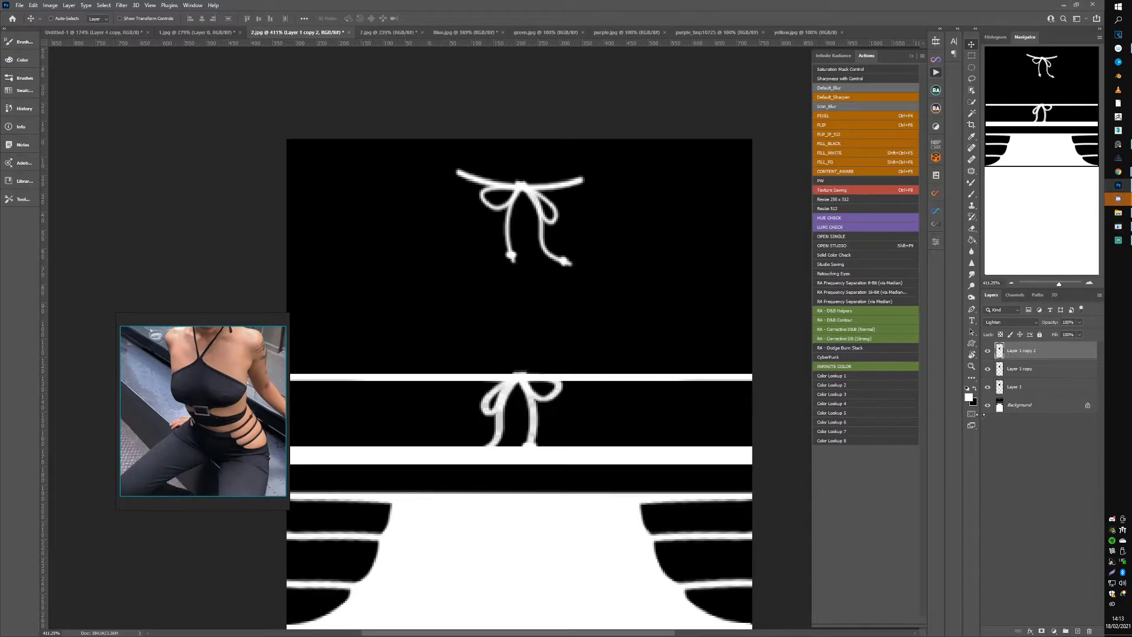
# Step: Merge both bow copies and Layer 1 into the Background of 2.jpg, and apply the changes in the IMVU editor
pyautogui.keyDown('shift'); pyautogui.click(1010, 407); pyautogui.keyUp('shift')
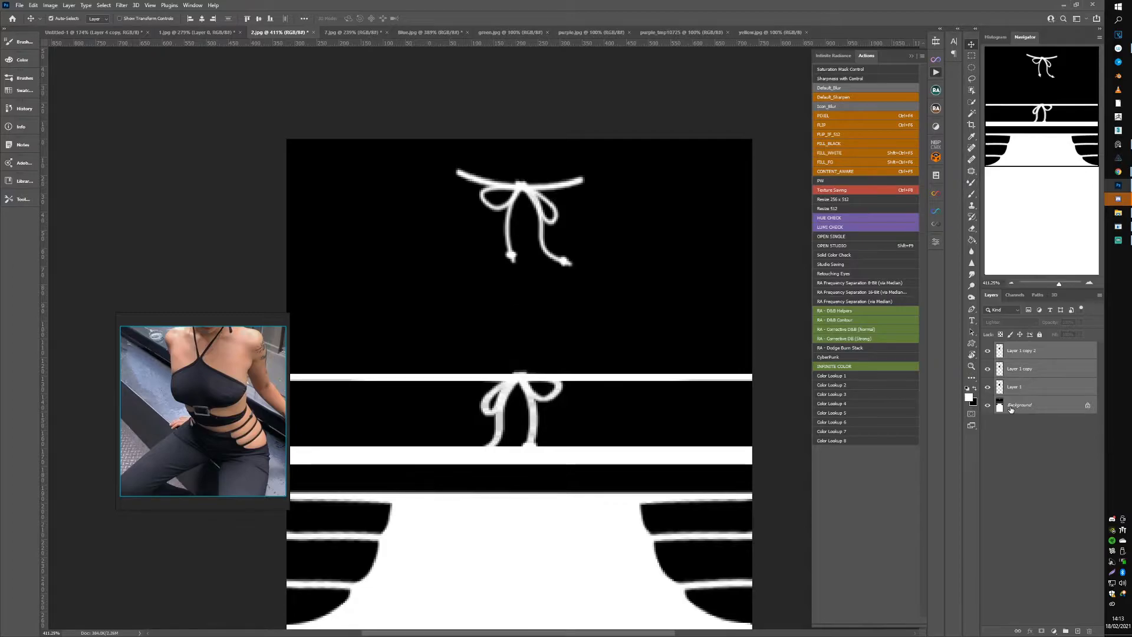
pyautogui.hotkey('ctrl', 'e')
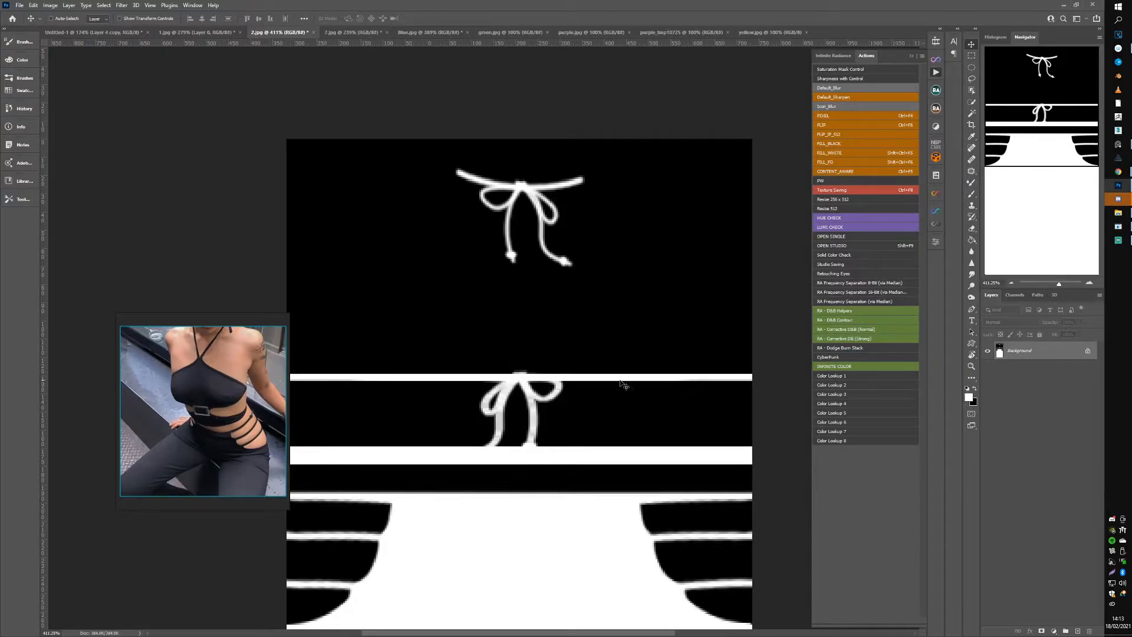
pyautogui.click(1118, 227)
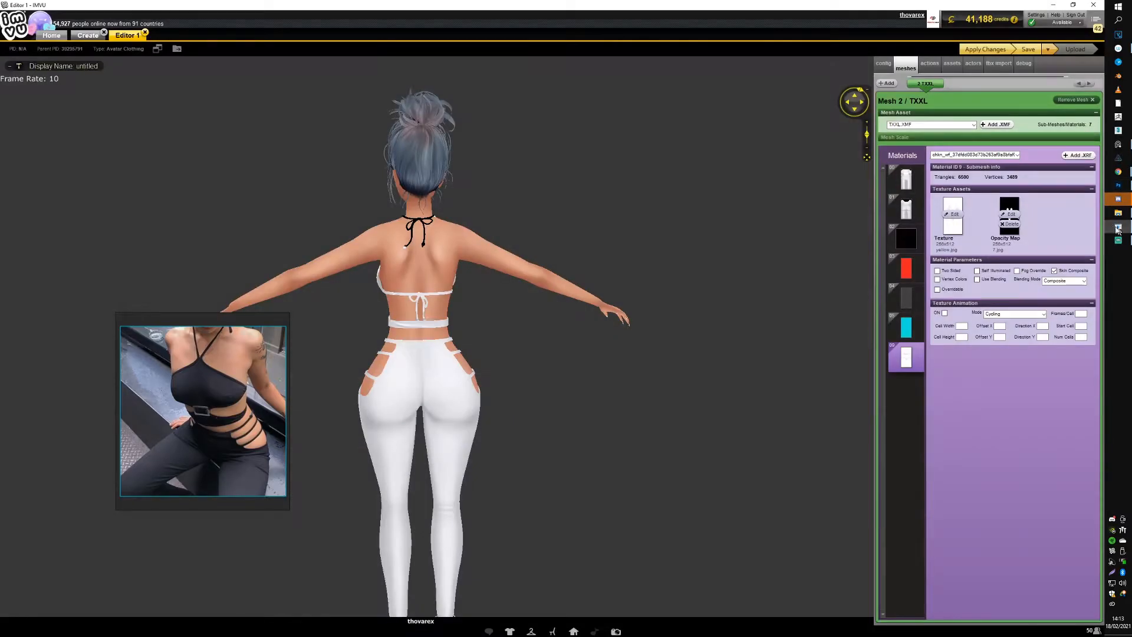
pyautogui.click(977, 55)
# Step: Examine the outfit's front and sides on the avatar, including the top's cutouts, the hip straps and the trousers
pyautogui.moveTo(468, 325); pyautogui.dragTo(568, 368)
pyautogui.scroll(-5, 625, 330)
pyautogui.scroll(10, 629, 313)
pyautogui.scroll(-3, 567, 367)
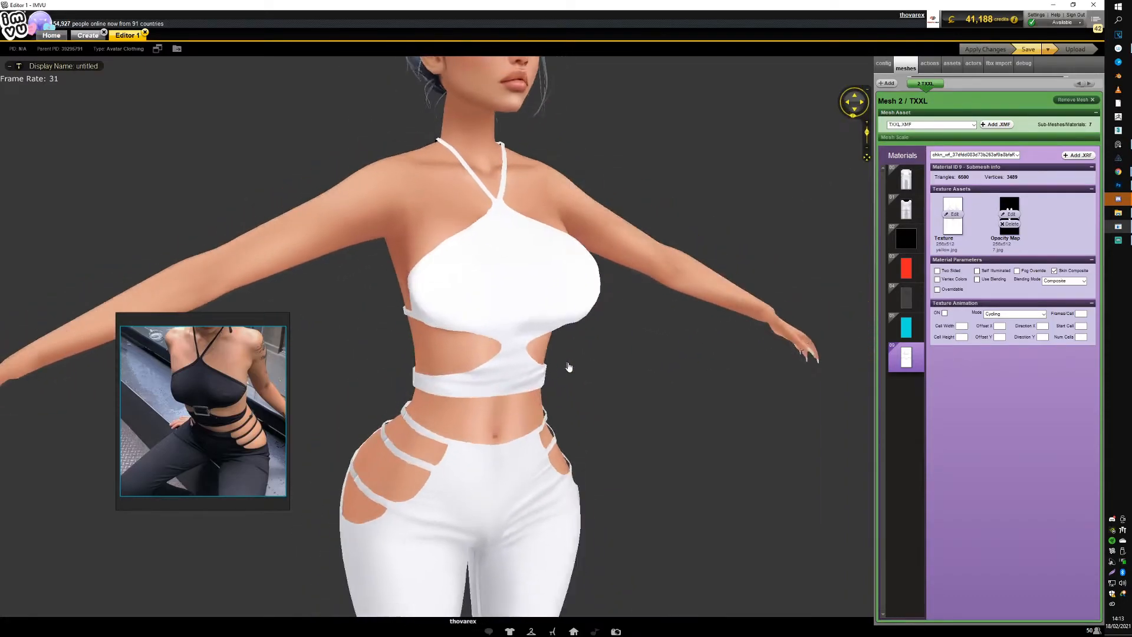
pyautogui.scroll(5, 566, 366)
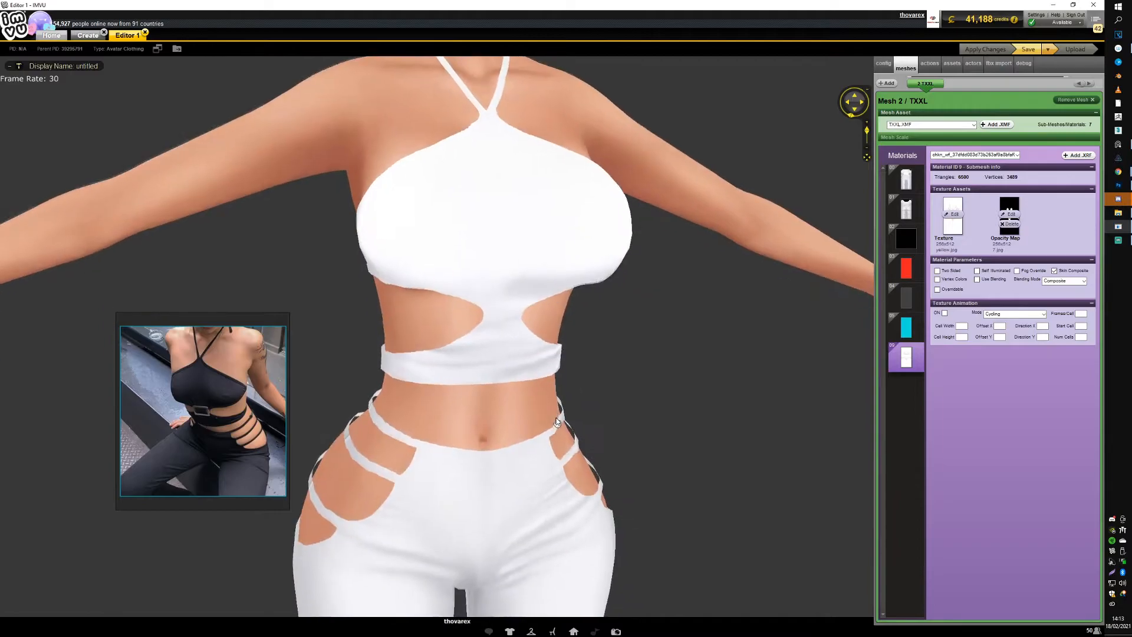
pyautogui.moveTo(575, 429); pyautogui.dragTo(539, 444)
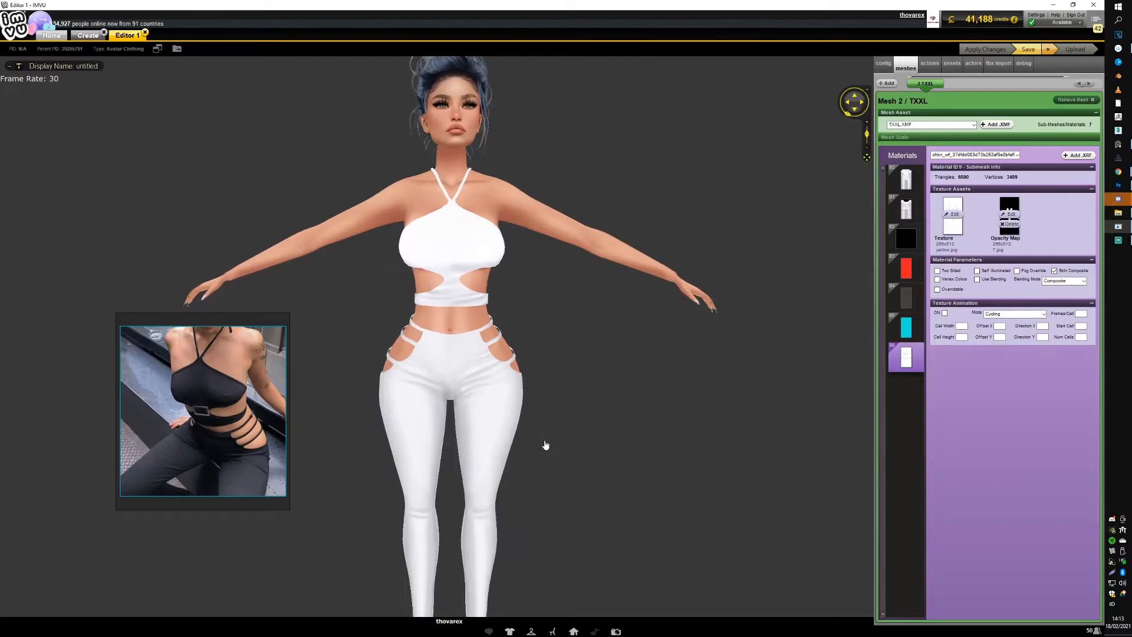
pyautogui.moveTo(539, 447)
pyautogui.mouseDown()
pyautogui.moveTo(442, 450)
pyautogui.moveTo(534, 449)
pyautogui.mouseUp()
pyautogui.scroll(5, 536, 448)
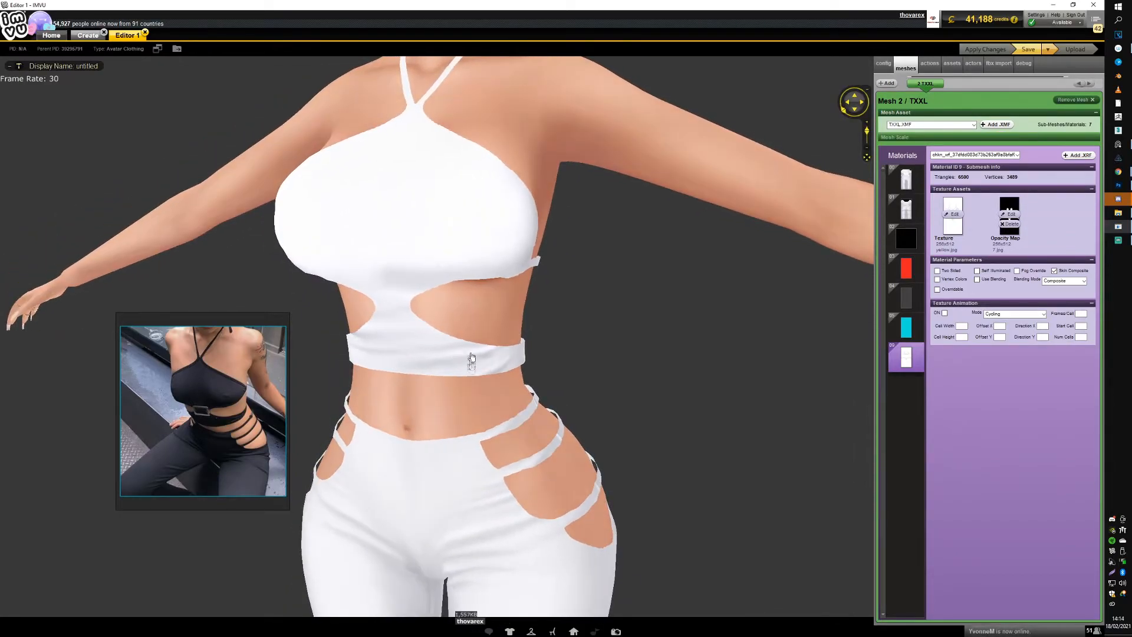
pyautogui.scroll(3, 477, 412)
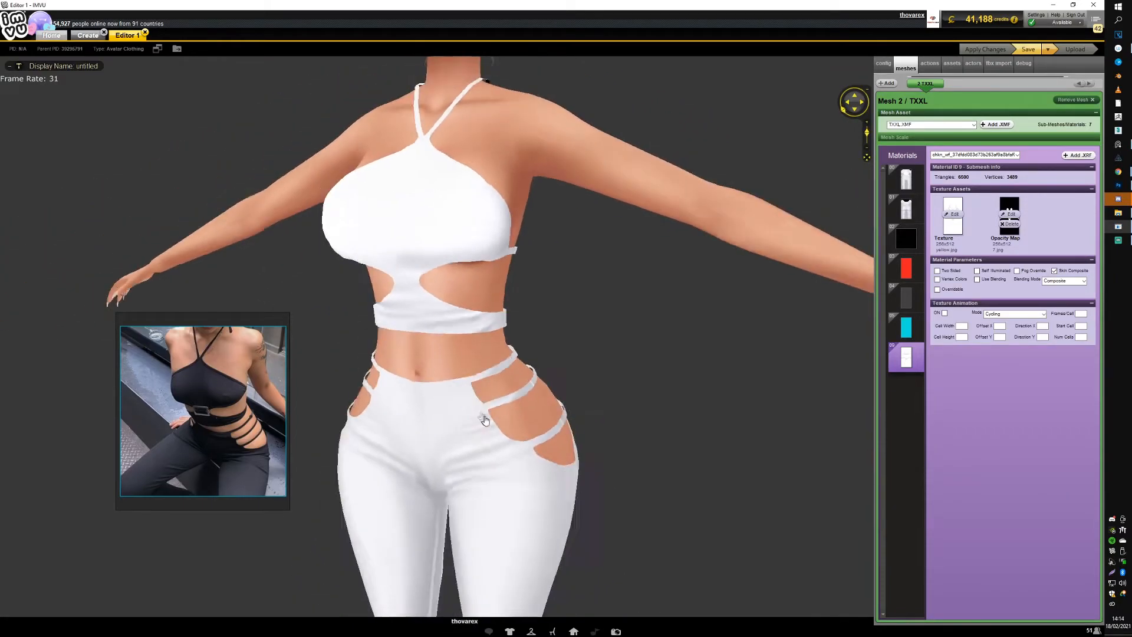
pyautogui.scroll(-3, 484, 419)
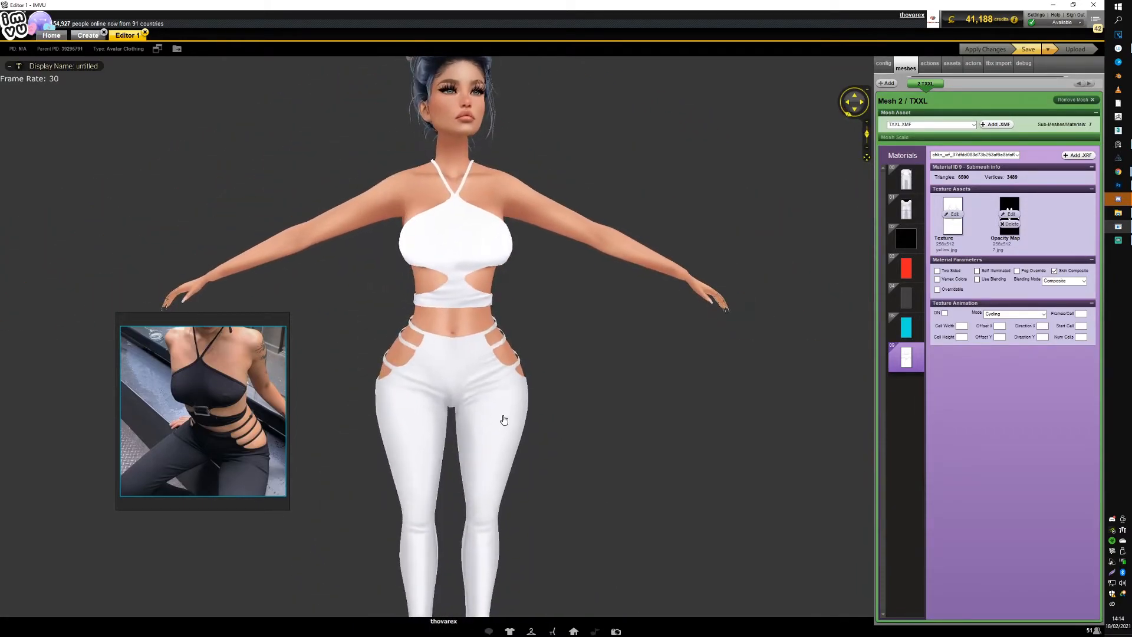
pyautogui.scroll(-2, 495, 421)
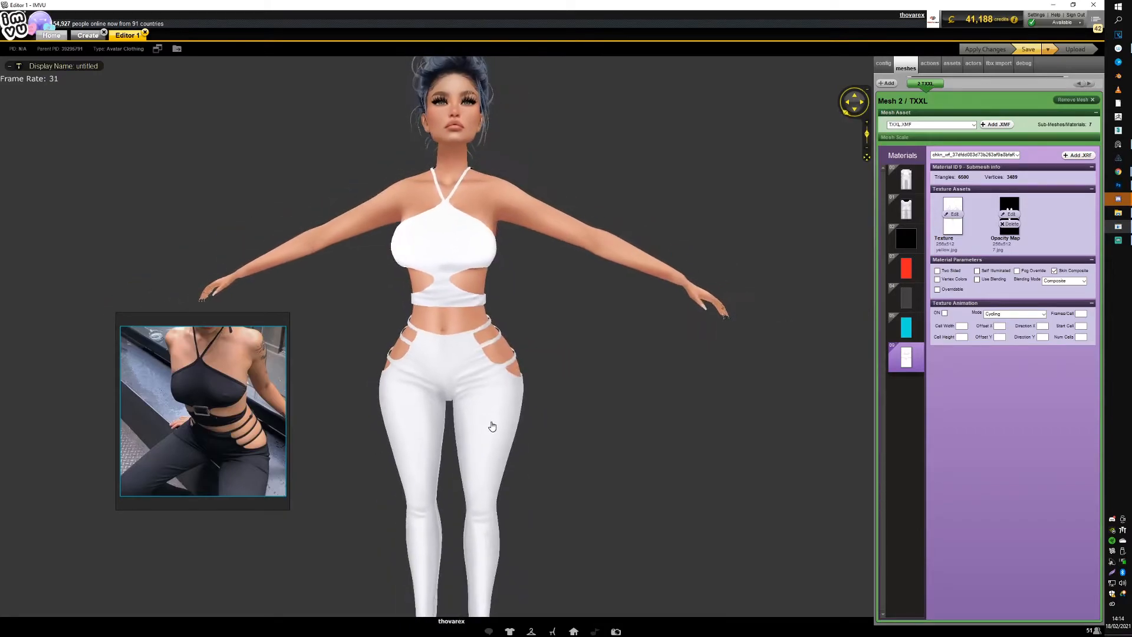
pyautogui.scroll(3, 499, 420)
pyautogui.scroll(4, 501, 417)
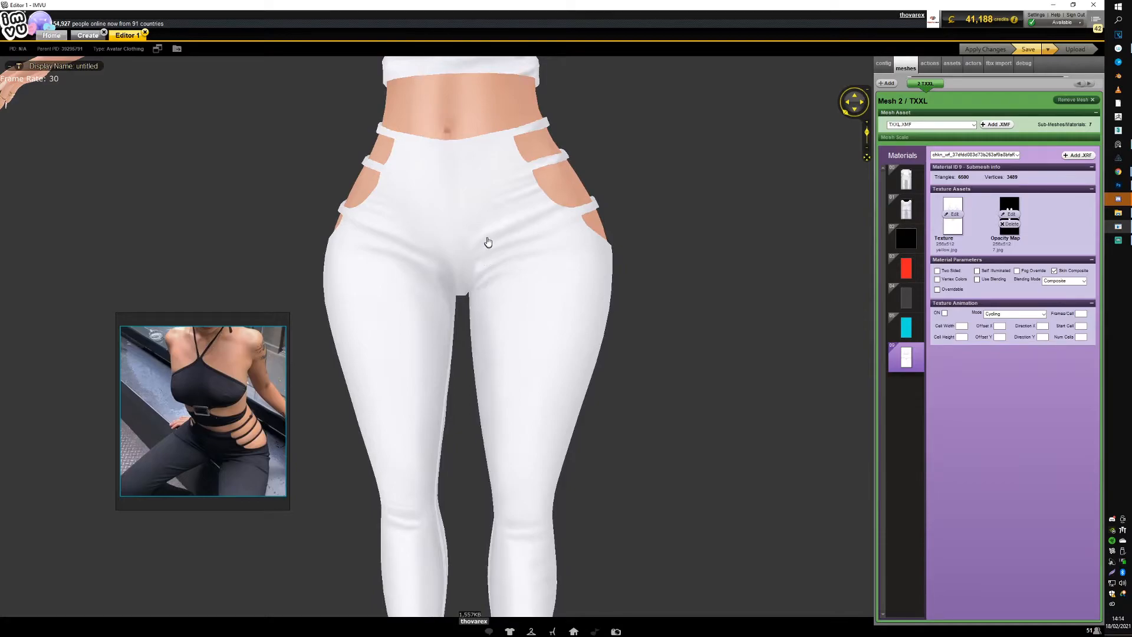
pyautogui.scroll(-1, 501, 294)
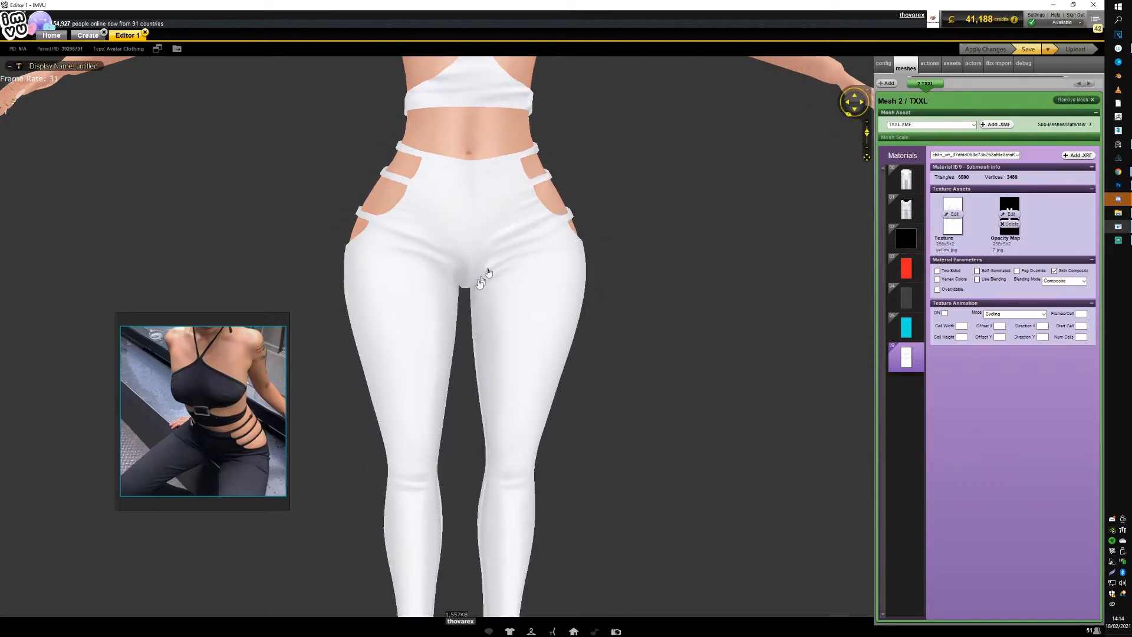
pyautogui.scroll(1, 460, 342)
pyautogui.scroll(-2, 459, 346)
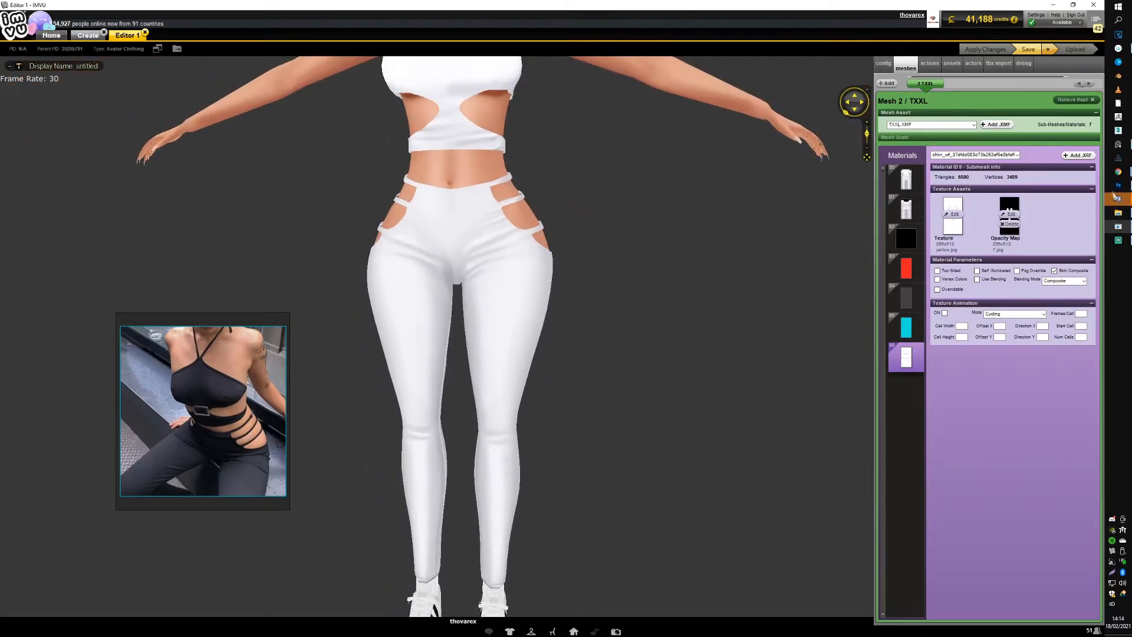
# Step: In Photoshop, copy the front opacity map from 1.jpg into Blue.jpg as a new layer and set its blend mode to Multiply
pyautogui.click(1117, 186)
pyautogui.click(201, 32)
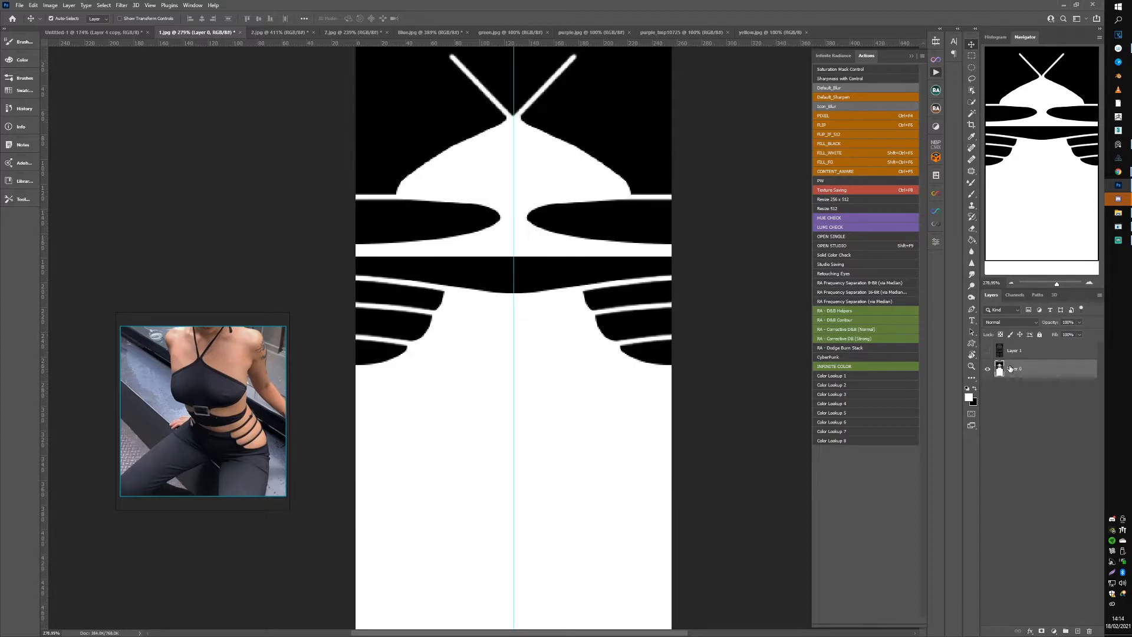
pyautogui.click(400, 32)
pyautogui.moveTo(570, 262); pyautogui.dragTo(544, 277)
pyautogui.moveTo(567, 344); pyautogui.dragTo(565, 313)
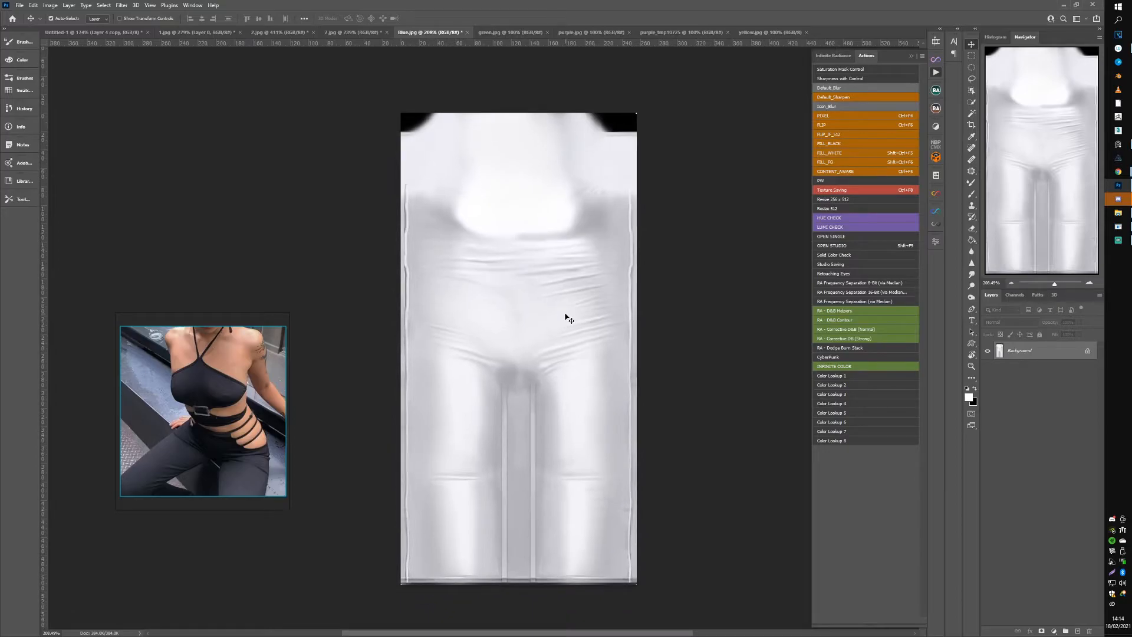
pyautogui.hotkey('ctrl', 'v')
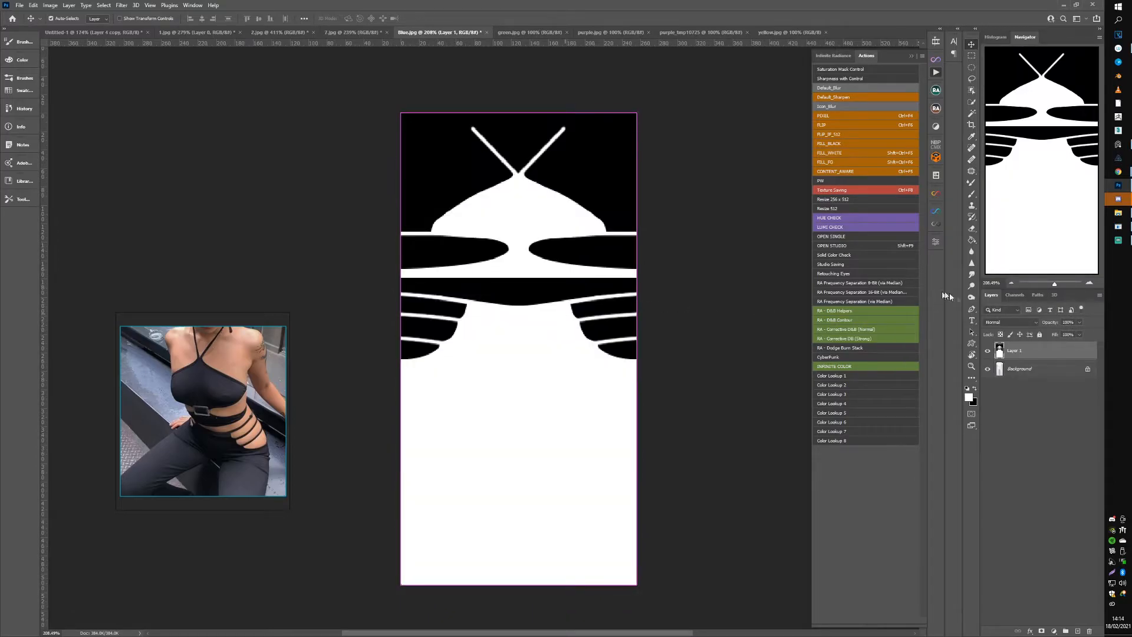
pyautogui.click(1008, 322)
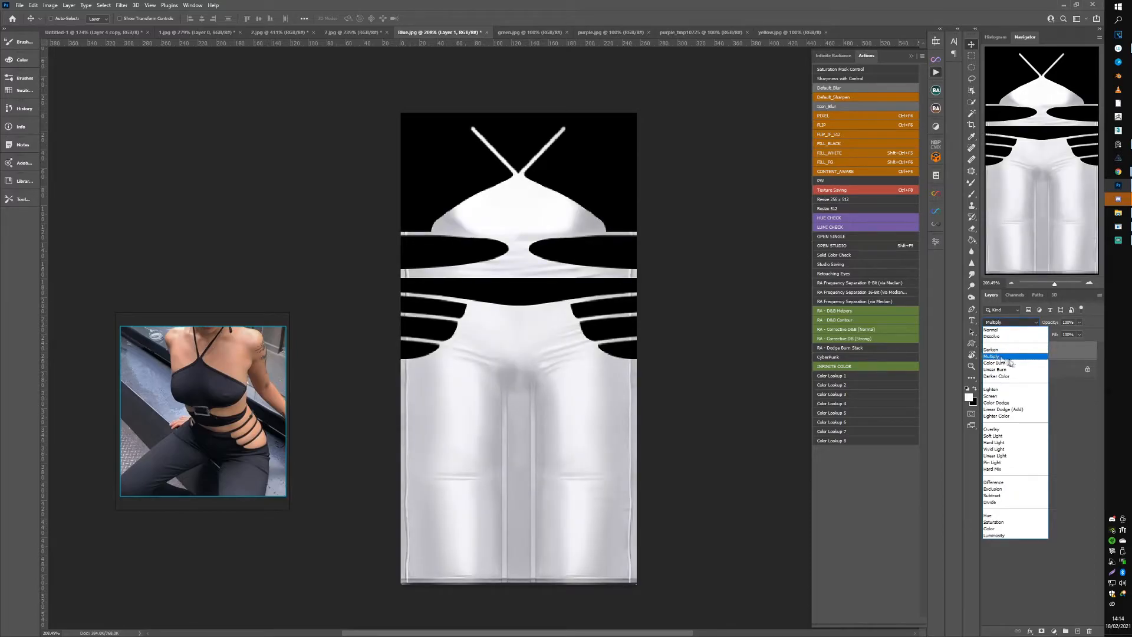
pyautogui.click(1000, 356)
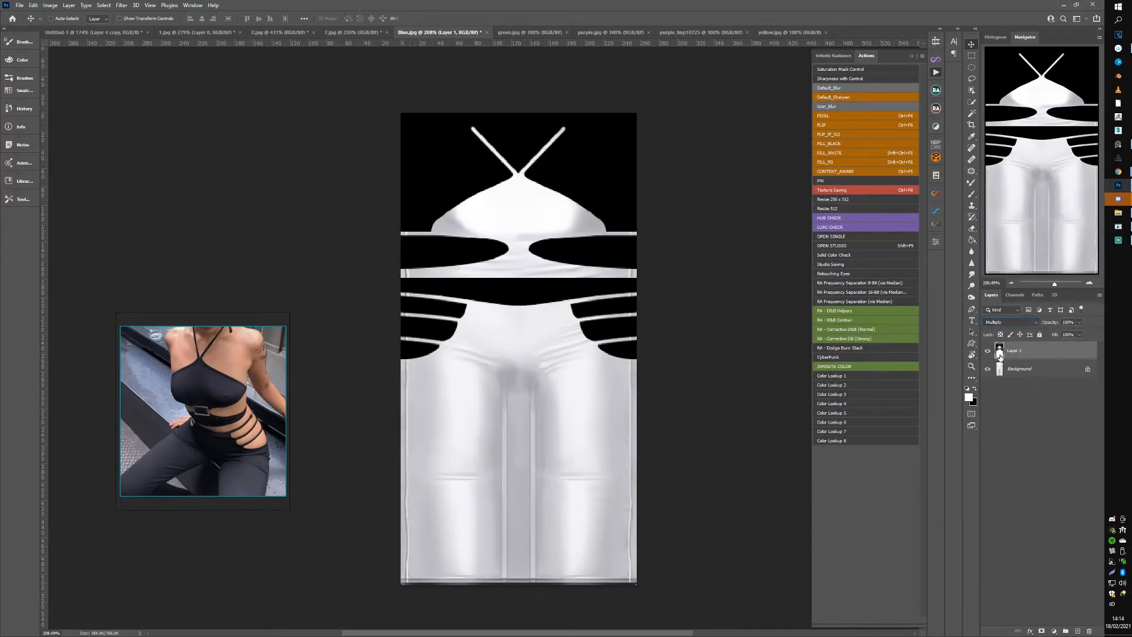
# Step: Convert the Background of Blue.jpg, which holds the clothing texture, into a regular layer named Layer 0
pyautogui.scroll(5, 548, 260)
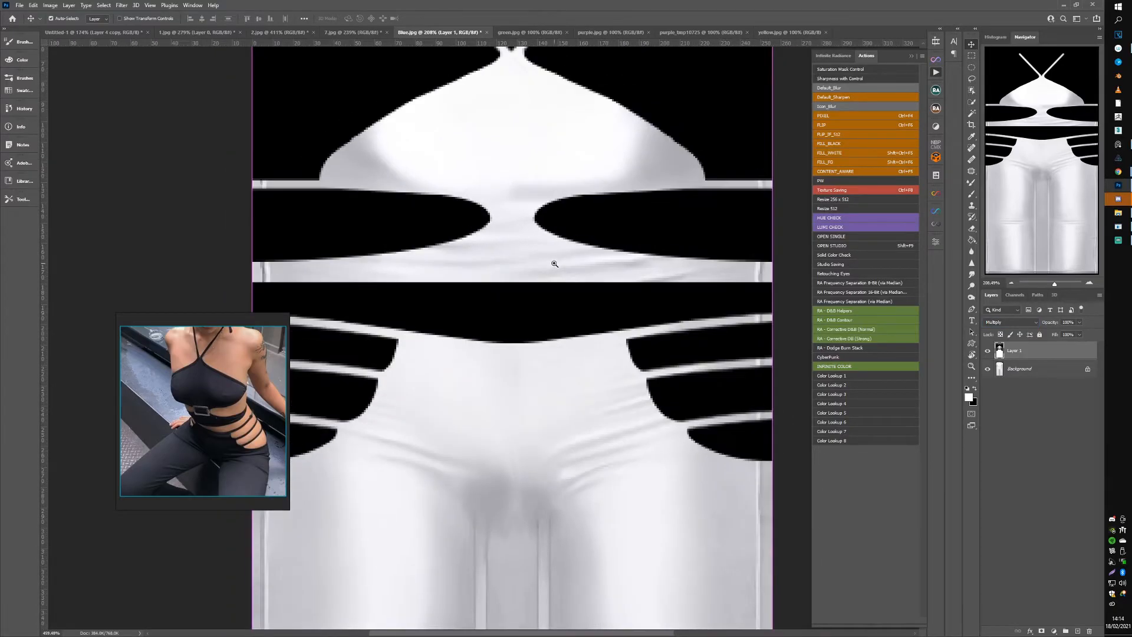
pyautogui.click(1008, 370)
pyautogui.click(972, 56)
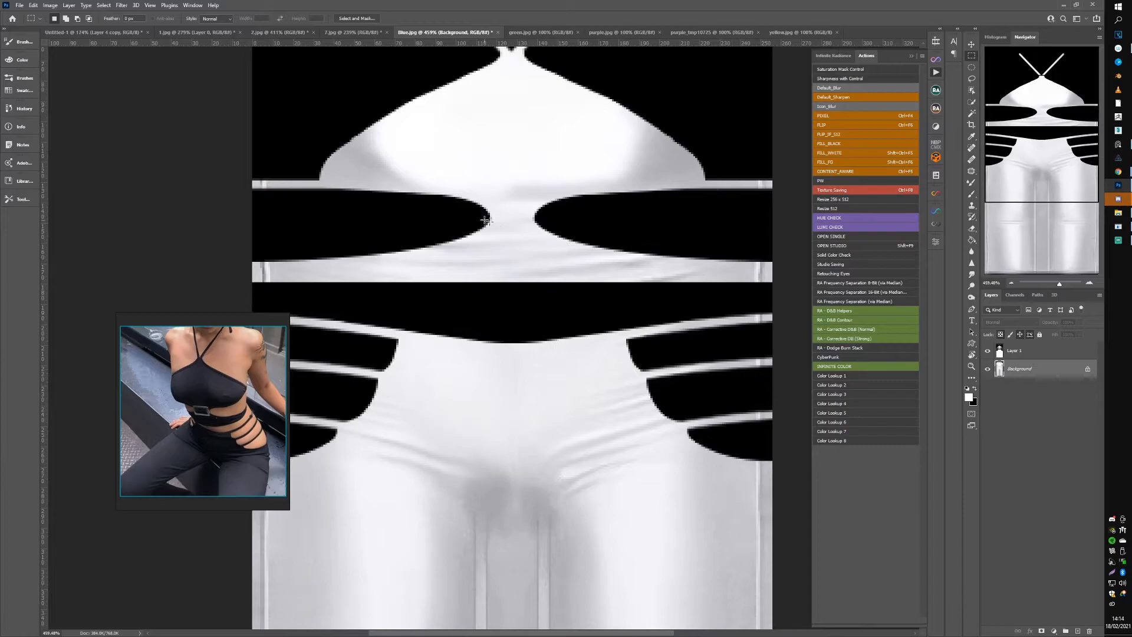
pyautogui.moveTo(602, 372); pyautogui.dragTo(617, 325)
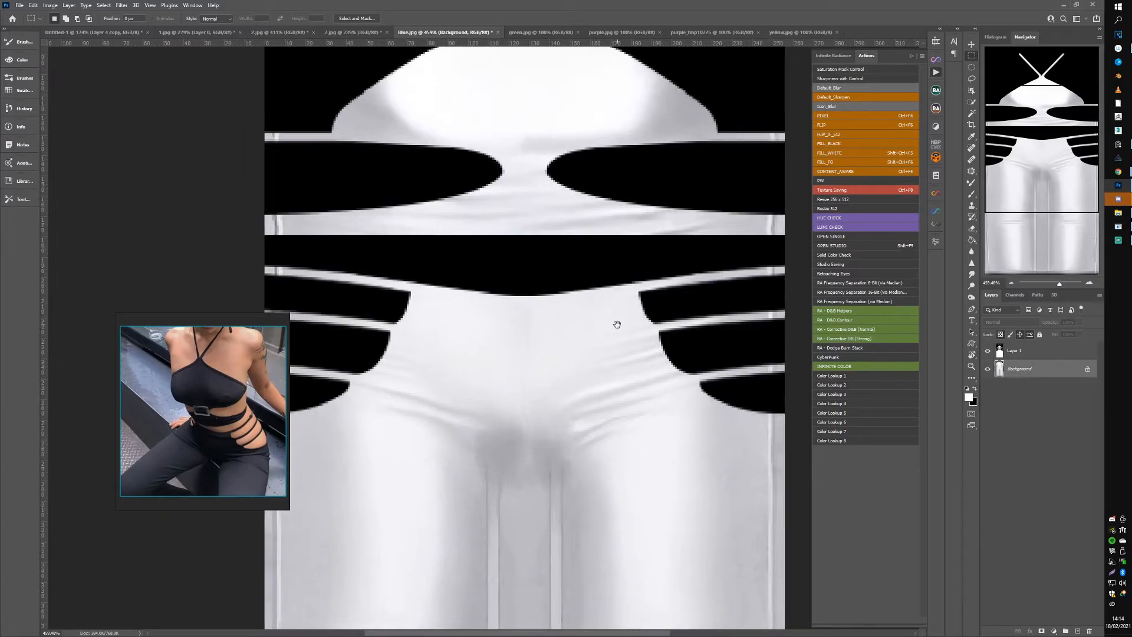
pyautogui.doubleClick(1016, 370)
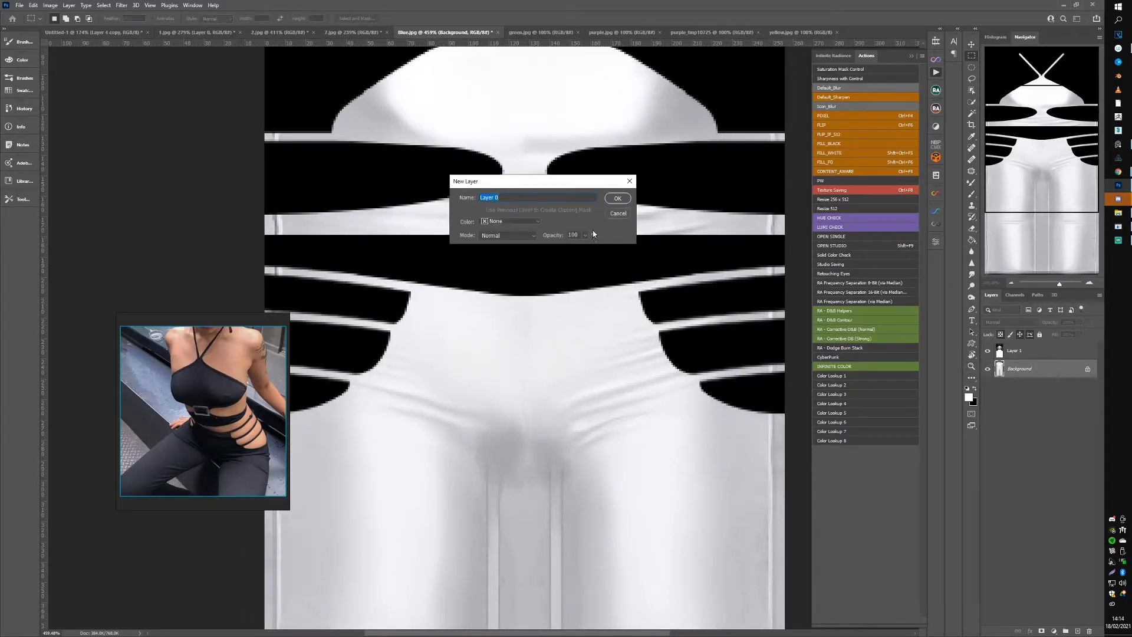
pyautogui.click(627, 200)
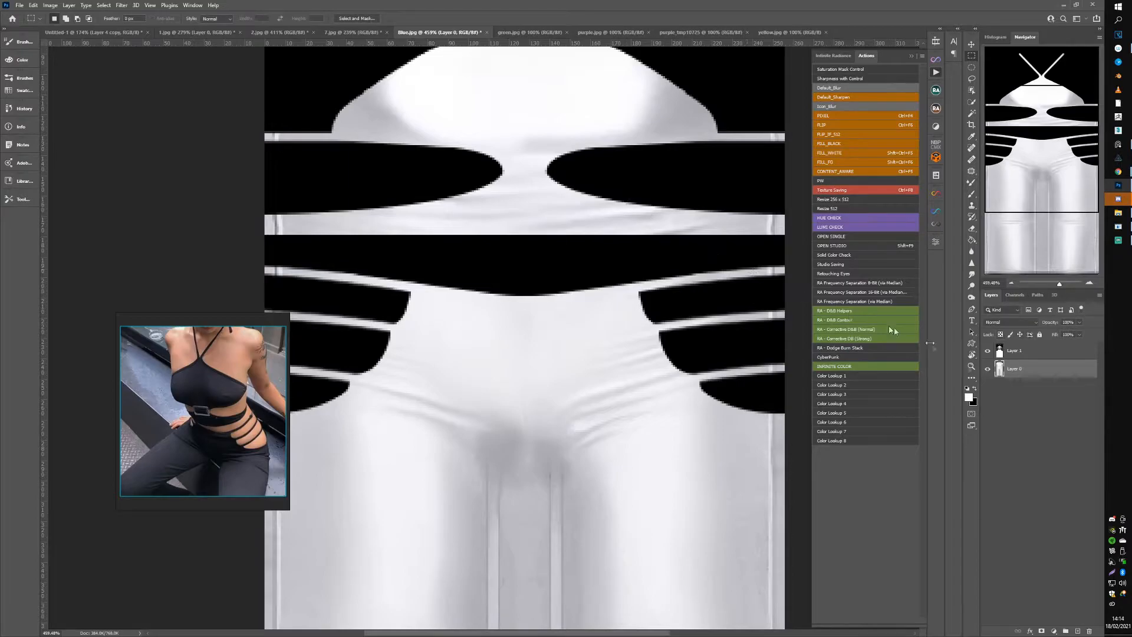
# Step: Apply the Filter Gallery's Paint Daubs effect to Layer 0 with brush size 1, sharpness 0 and the Wide Sharp brush type
pyautogui.click(122, 5)
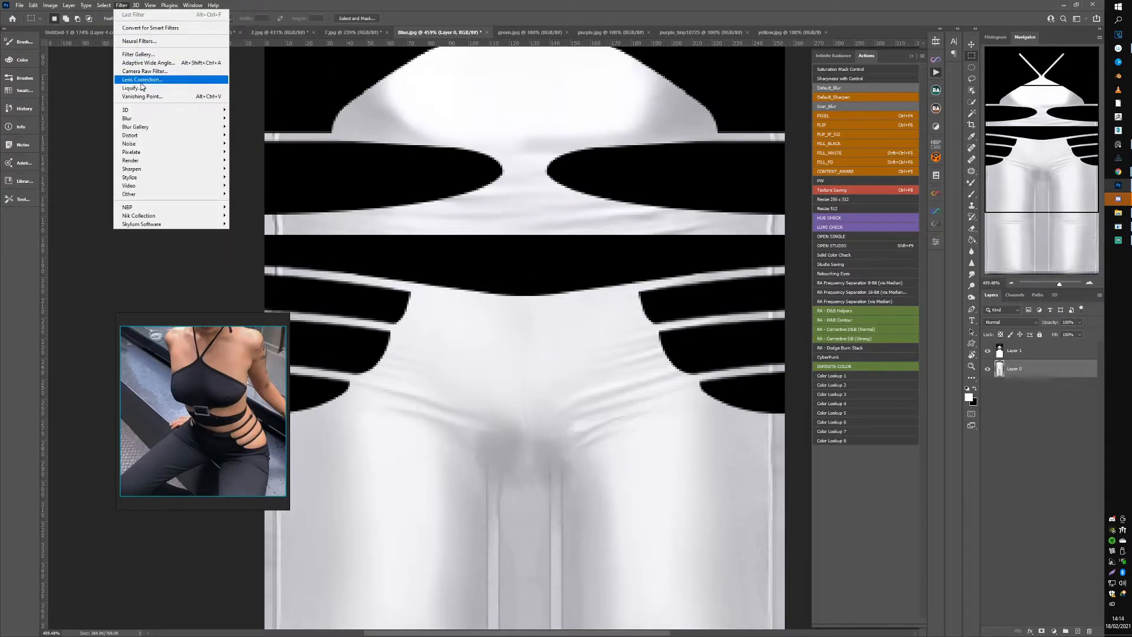
pyautogui.click(143, 57)
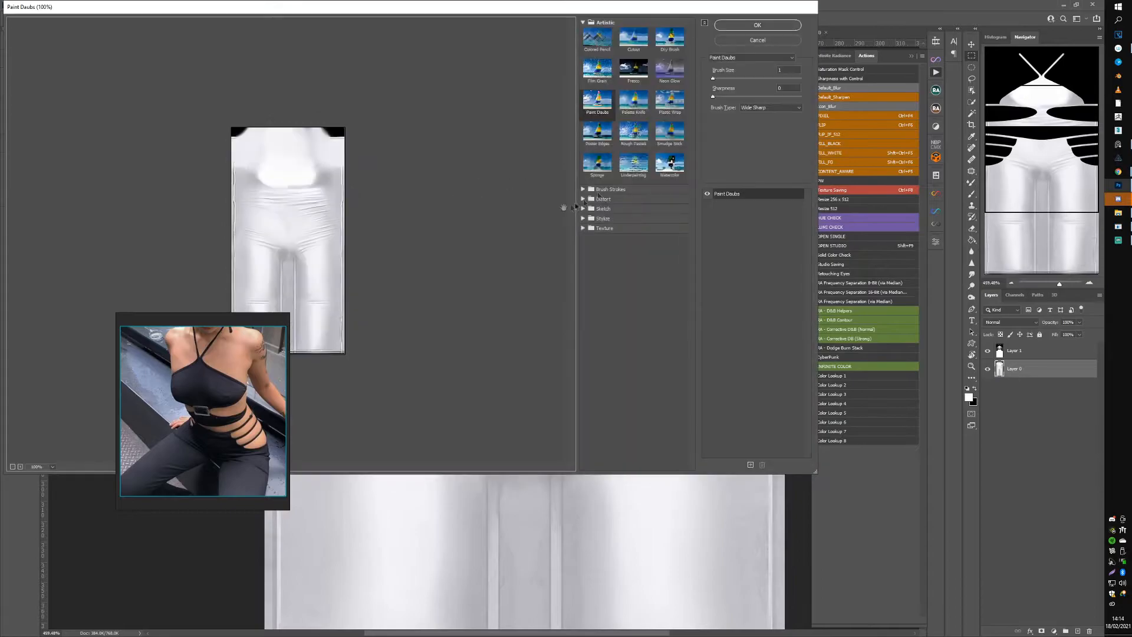
pyautogui.click(597, 102)
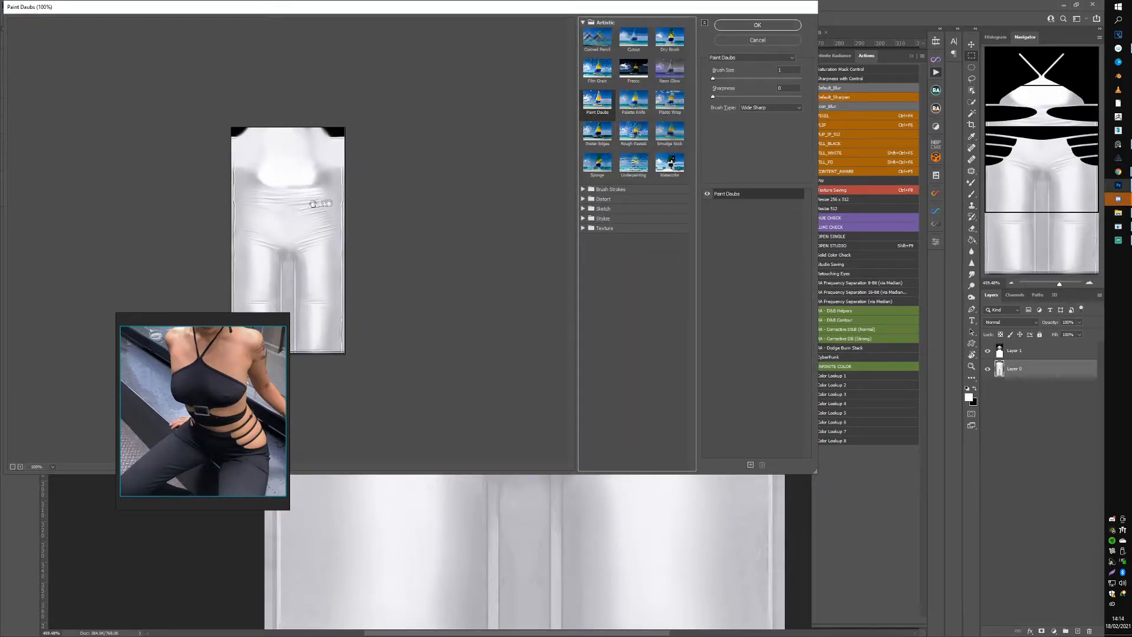
pyautogui.click(746, 26)
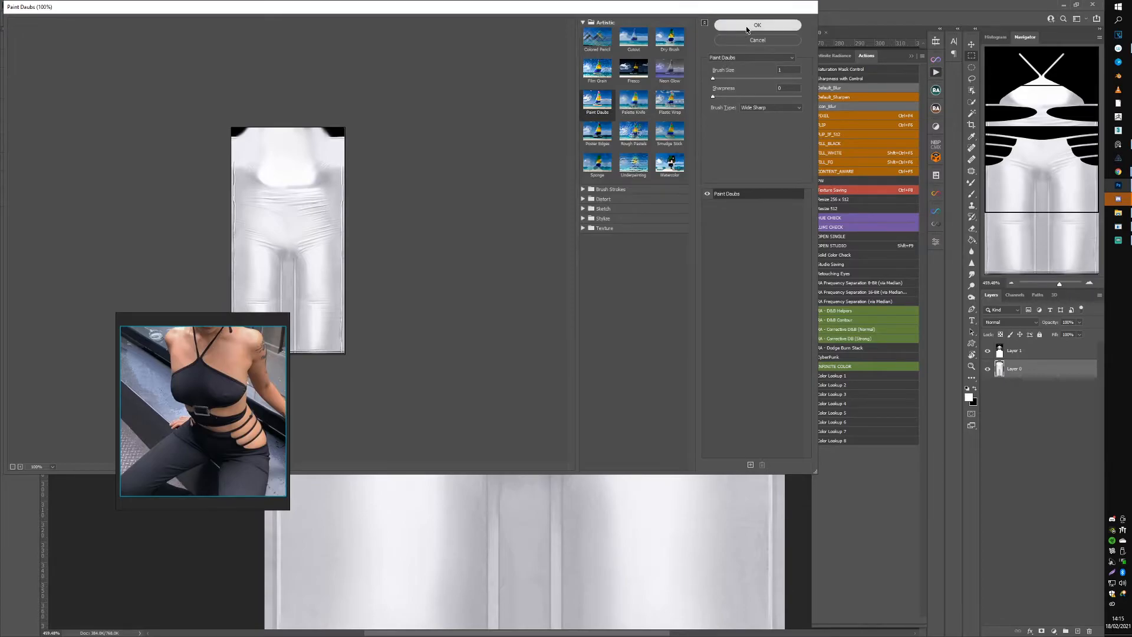
pyautogui.moveTo(581, 436); pyautogui.dragTo(560, 308)
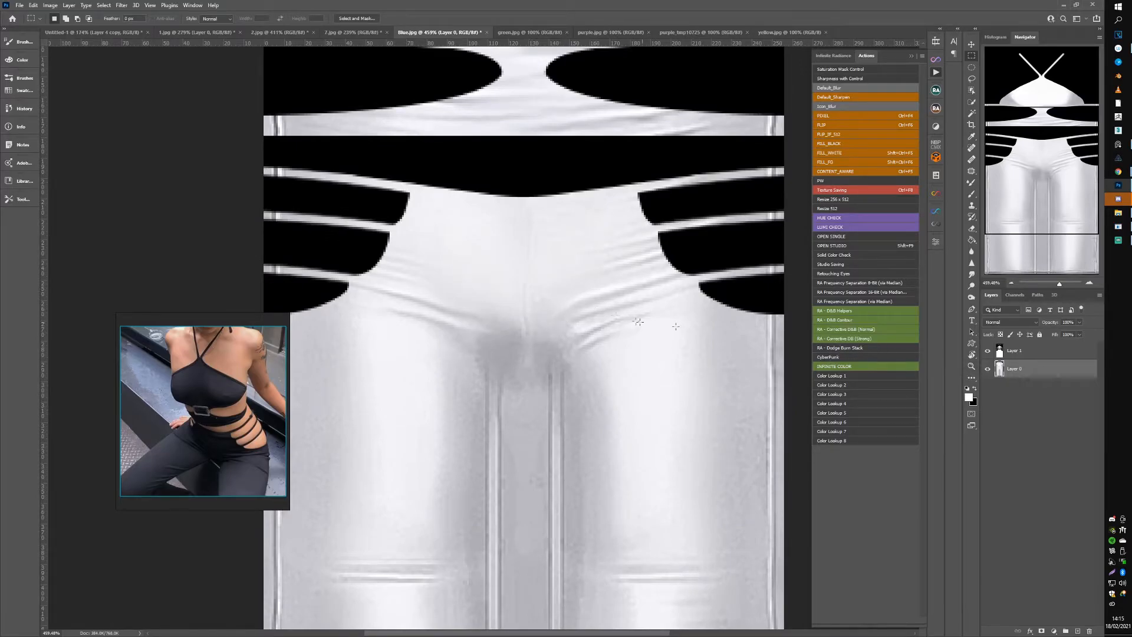
# Step: Copy the area around the midriff band to a new layer, then flatten it vertically and rotate it slightly clockwise
pyautogui.scroll(5, 565, 275)
pyautogui.moveTo(329, 192); pyautogui.dragTo(744, 303)
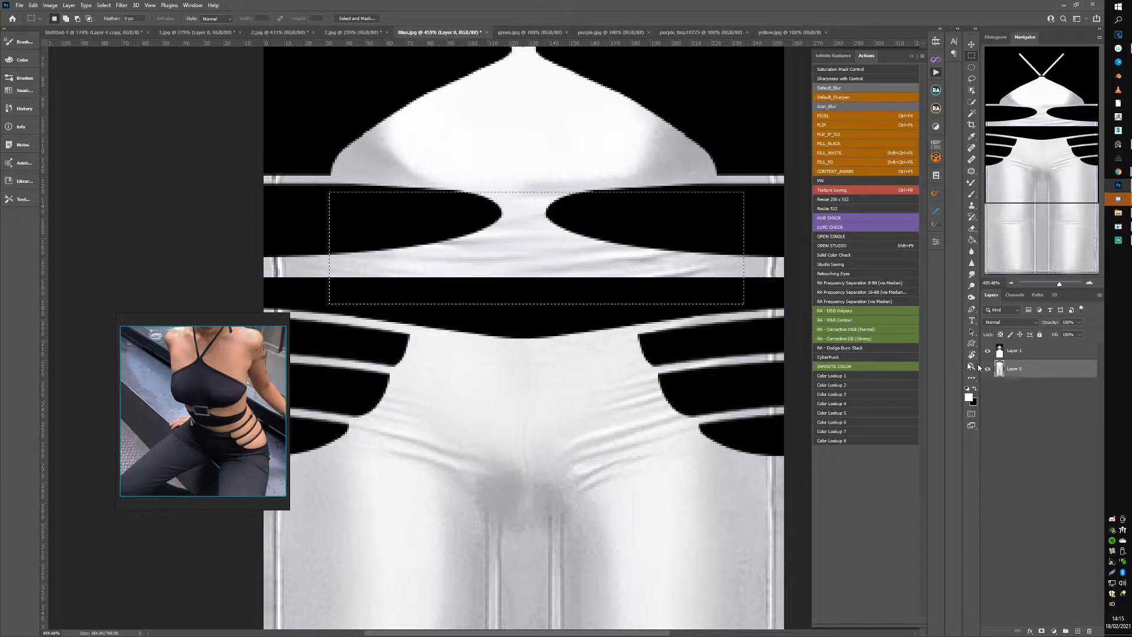
pyautogui.hotkey('ctrl', 'j')
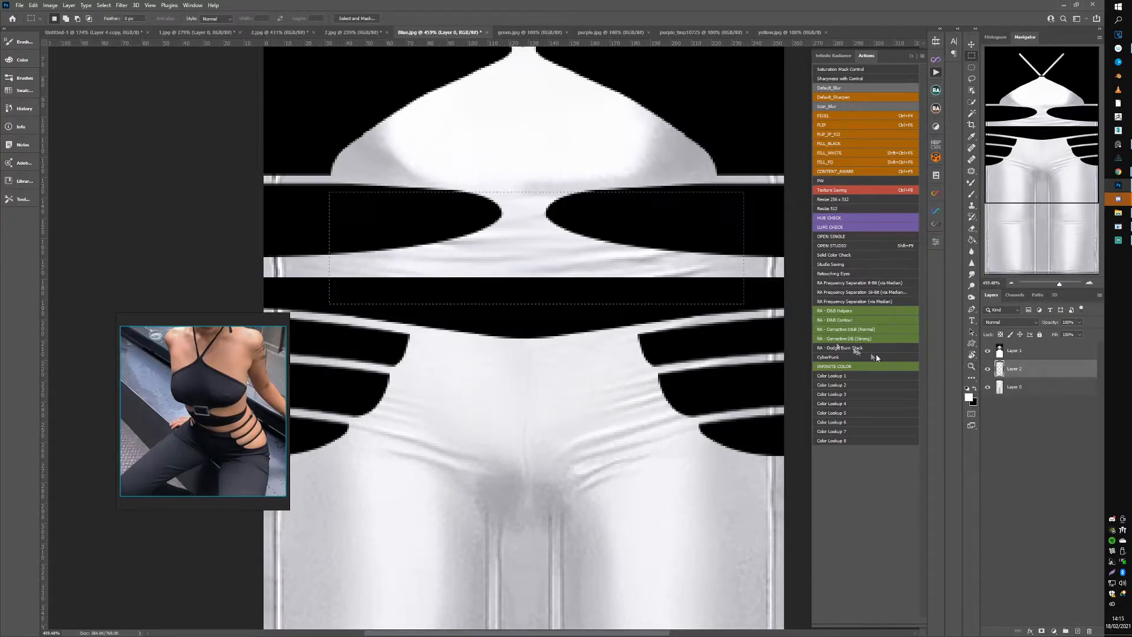
pyautogui.hotkey('ctrl', 't')
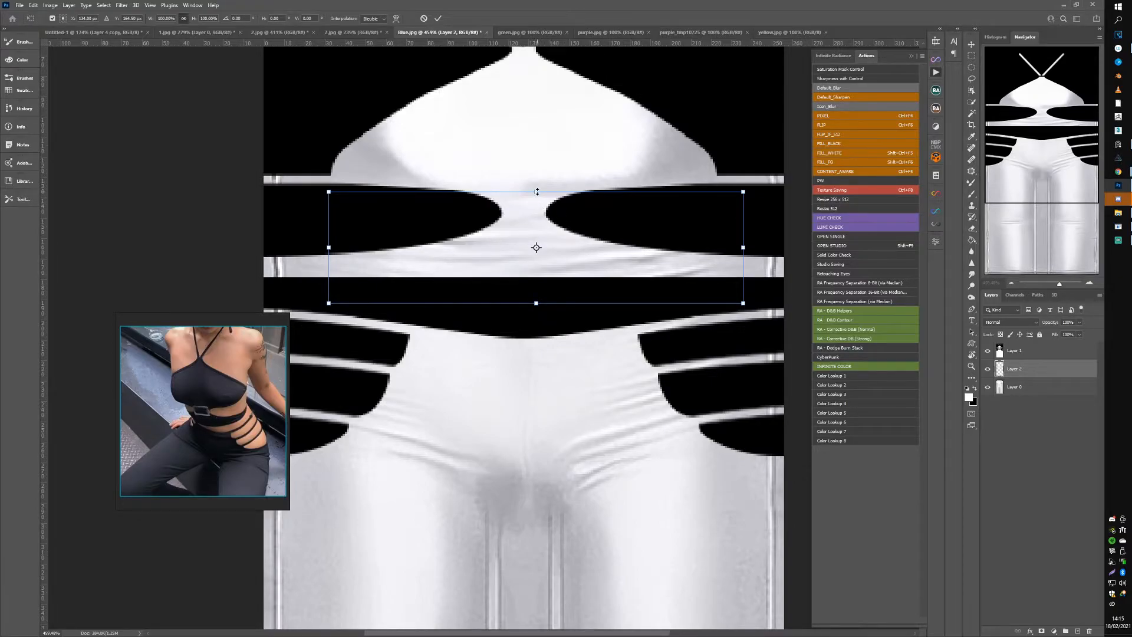
pyautogui.moveTo(538, 192)
pyautogui.mouseDown()
pyautogui.moveTo(544, 221)
pyautogui.moveTo(543, 211)
pyautogui.mouseUp()
pyautogui.moveTo(671, 184); pyautogui.dragTo(663, 197)
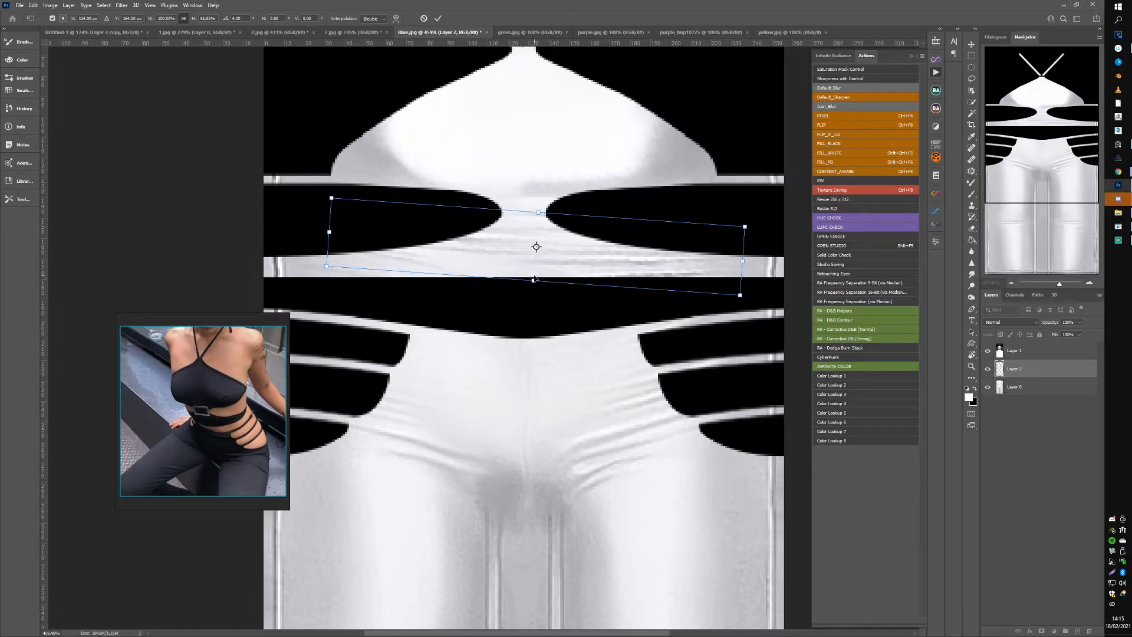
pyautogui.press('Return')
# Step: Warp the left half of the copied midriff band so its folds curve downward, and clear the selection
pyautogui.press('m')
pyautogui.moveTo(260, 99); pyautogui.dragTo(530, 337)
pyautogui.hotkey('ctrl', 't')
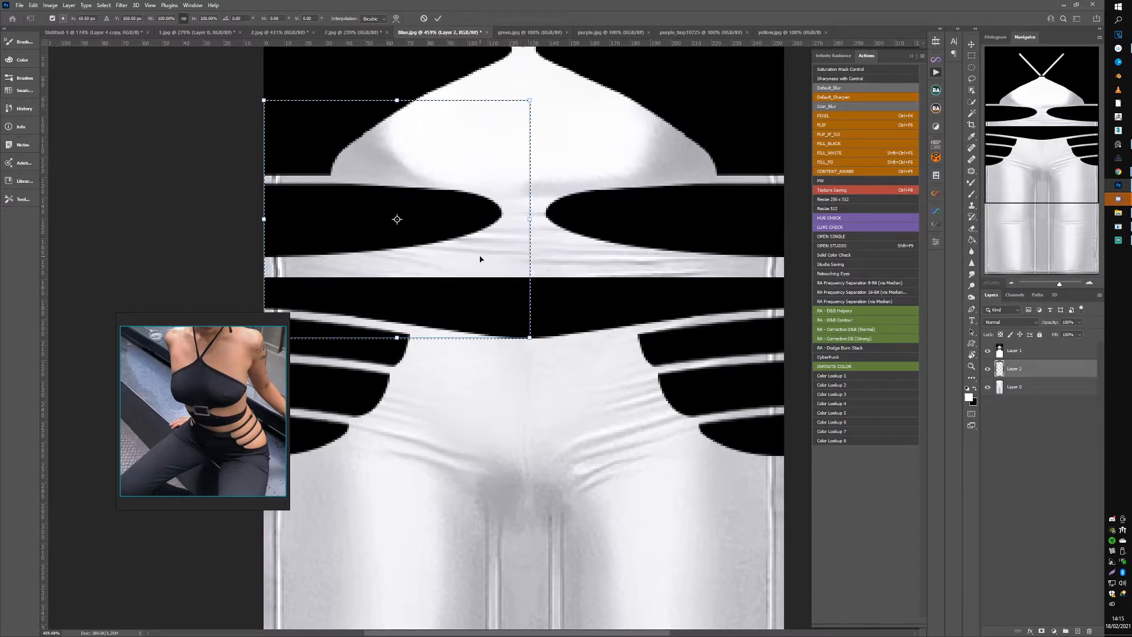
pyautogui.rightClick(414, 211)
pyautogui.click(465, 264)
pyautogui.moveTo(309, 215); pyautogui.dragTo(304, 236)
pyautogui.press('Return')
pyautogui.hotkey('ctrl', 'd')
# Step: Copy the trousers' crotch area from Layer 0 to a new layer and warp it slightly downward
pyautogui.scroll(1, 667, 272)
pyautogui.scroll(-2, 761, 284)
pyautogui.click(1011, 389)
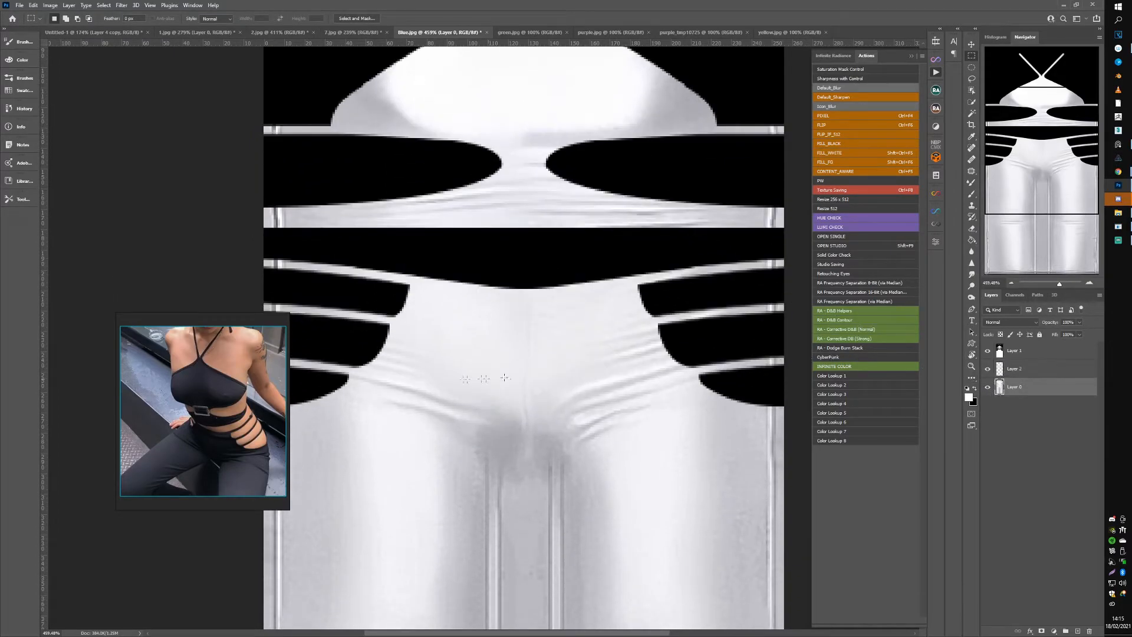
pyautogui.moveTo(418, 328); pyautogui.dragTo(648, 537)
pyautogui.hotkey('ctrl', 'j')
pyautogui.hotkey('ctrl', 't')
pyautogui.rightClick(538, 425)
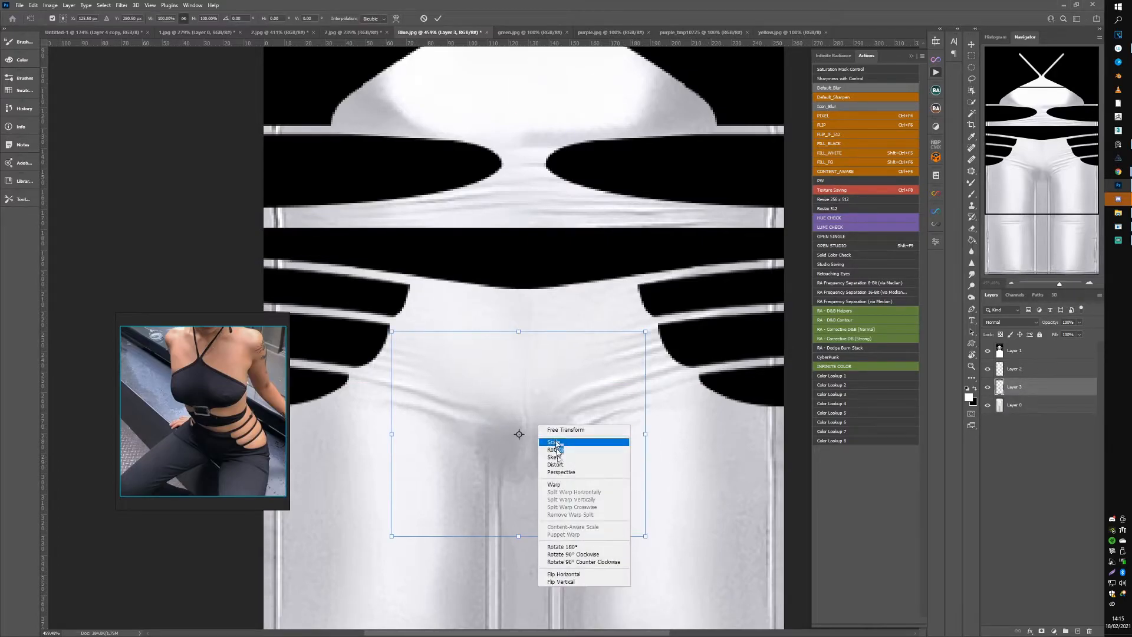
pyautogui.click(557, 484)
pyautogui.moveTo(526, 439); pyautogui.dragTo(524, 452)
pyautogui.press('Return')
pyautogui.press('m')
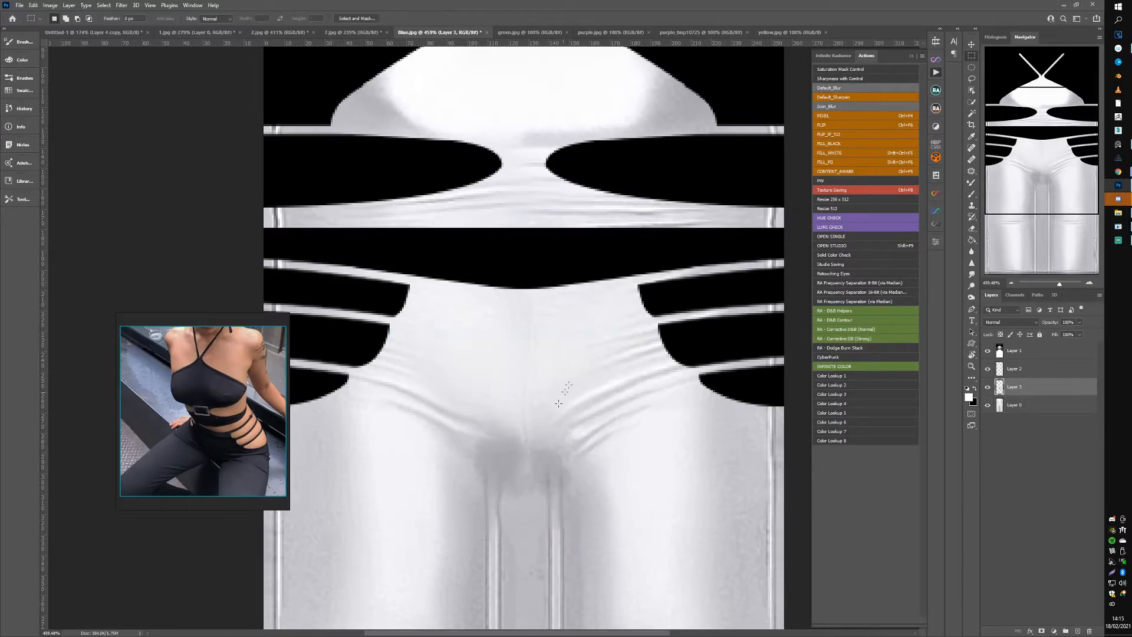
# Step: In IMVU, examine the outfit's front on the avatar and compare the midriff with the belt buckle in the reference photo
pyautogui.click(1118, 226)
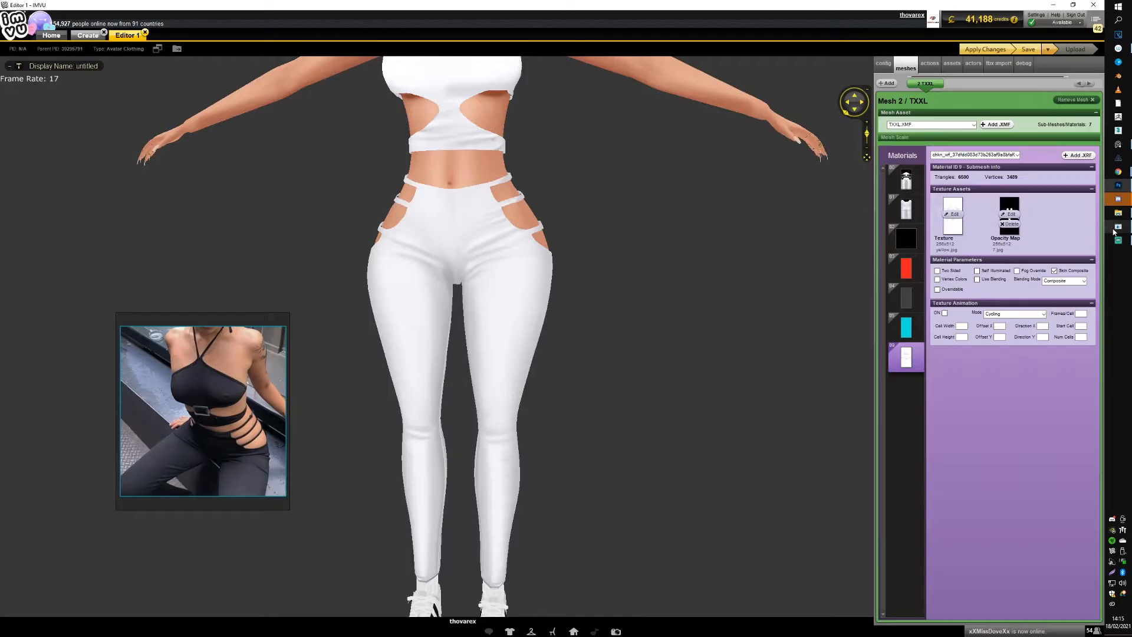
pyautogui.scroll(-3, 624, 235)
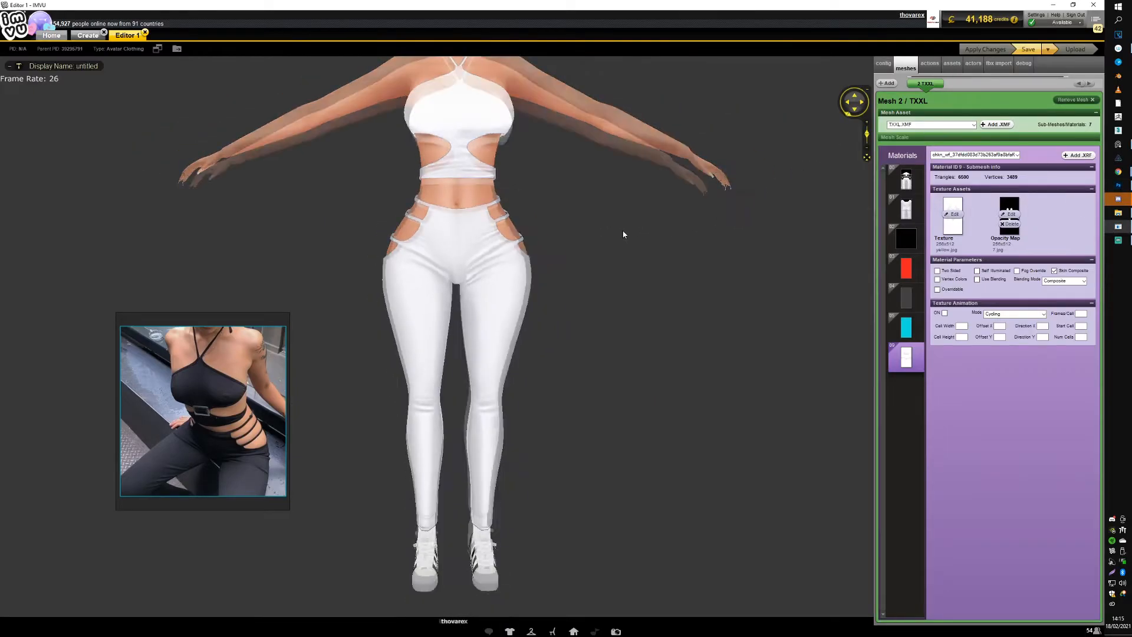
pyautogui.scroll(3, 606, 230)
pyautogui.scroll(-3, 610, 232)
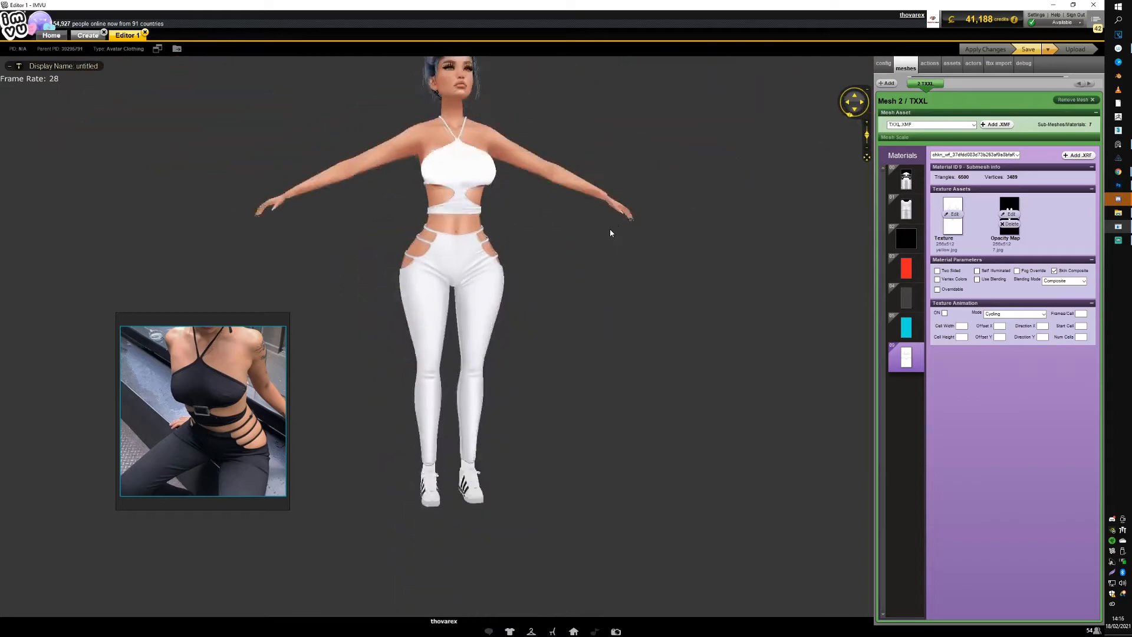
pyautogui.scroll(3, 607, 228)
pyautogui.moveTo(596, 200); pyautogui.dragTo(597, 225)
pyautogui.scroll(3, 632, 230)
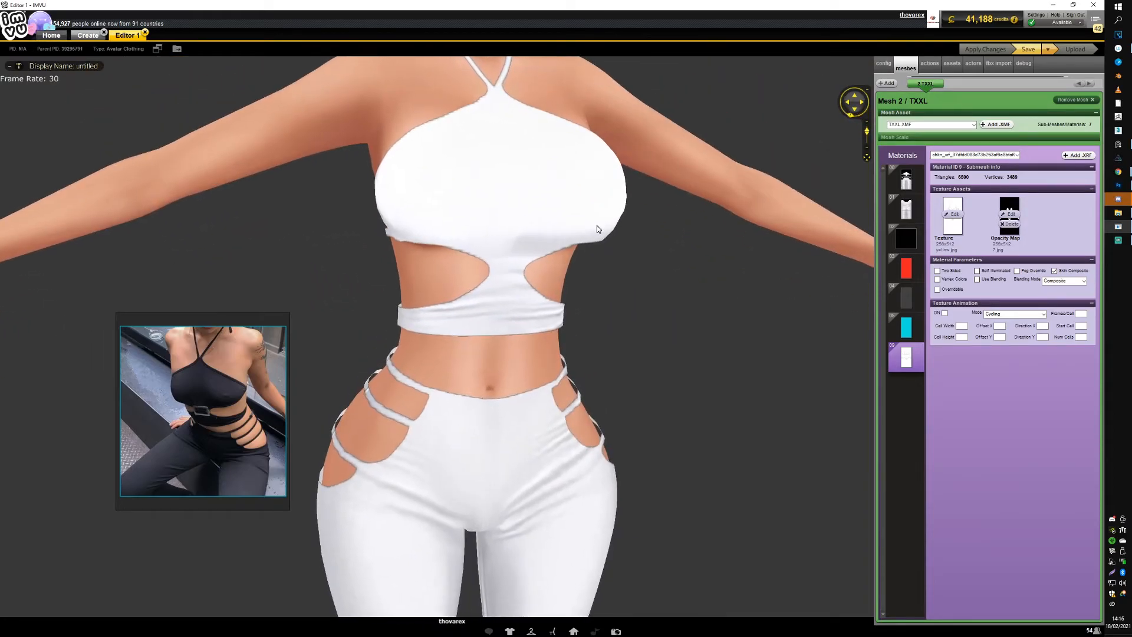
pyautogui.scroll(2, 597, 225)
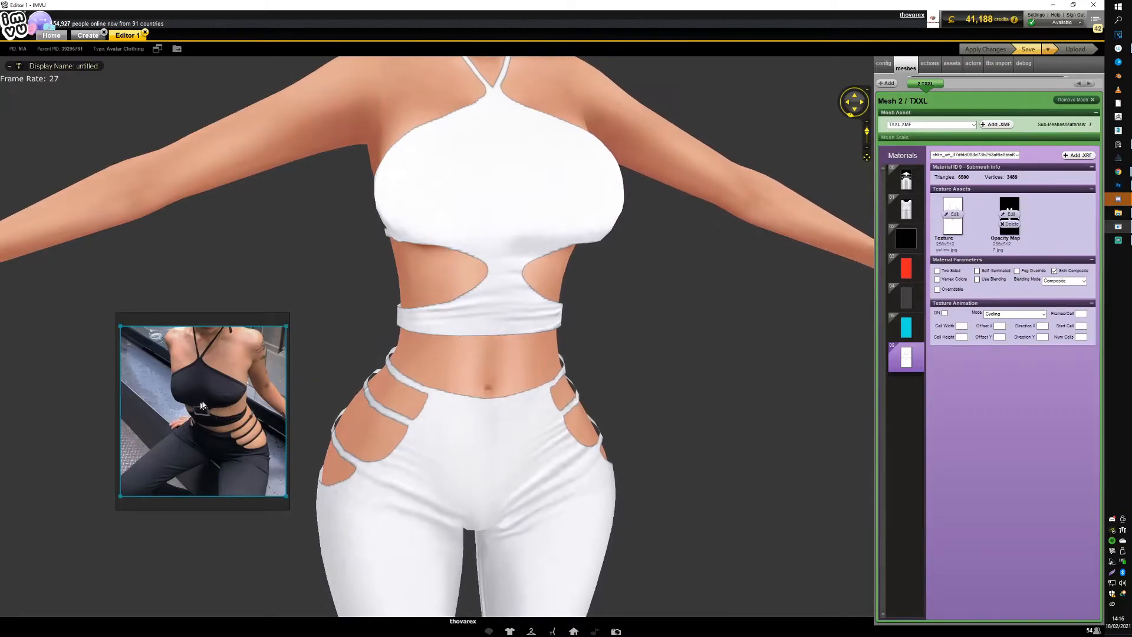
pyautogui.scroll(3, 202, 399)
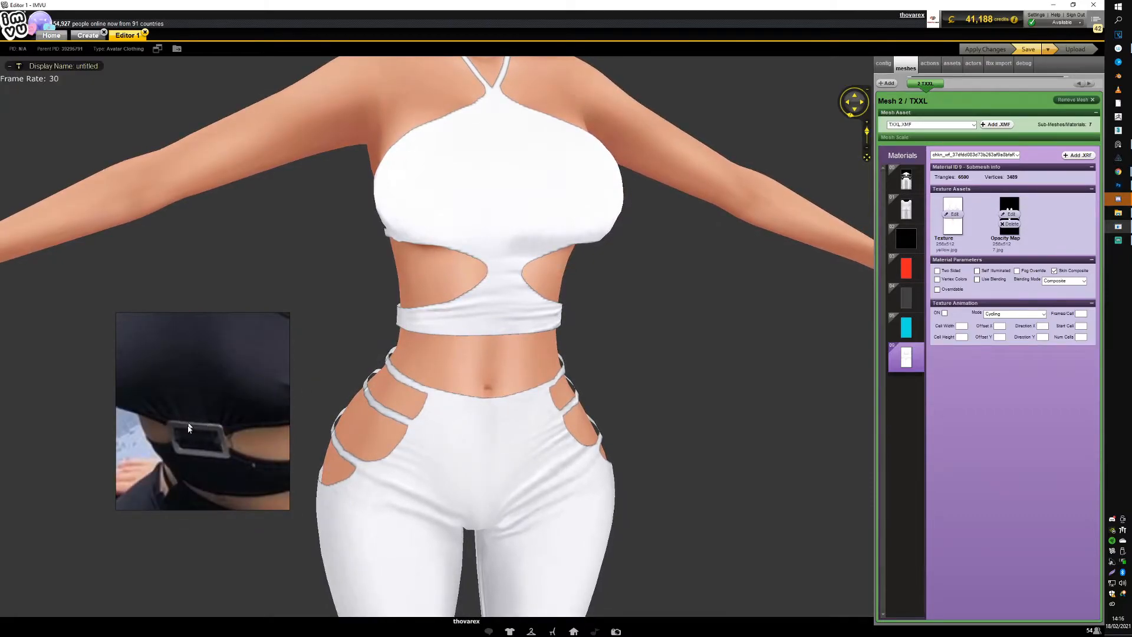
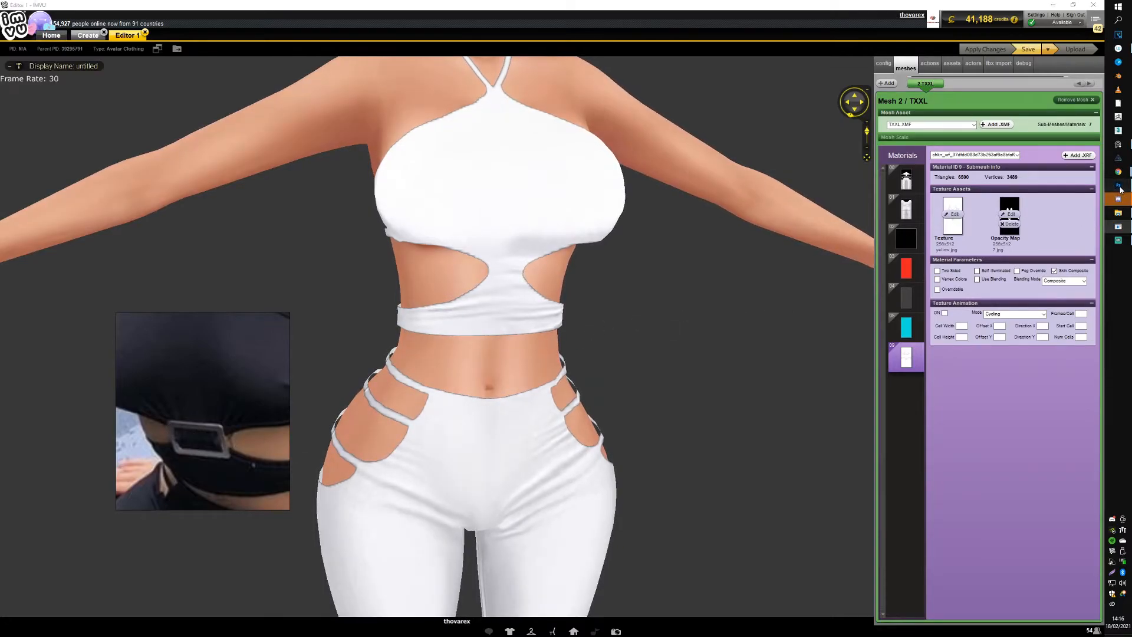
# Step: Back in Photoshop, merge the two adjusted patch layers with Layer 0, keeping the opacity map layer separate
pyautogui.hotkey('alt', 'Tab')
pyautogui.scroll(2, 579, 232)
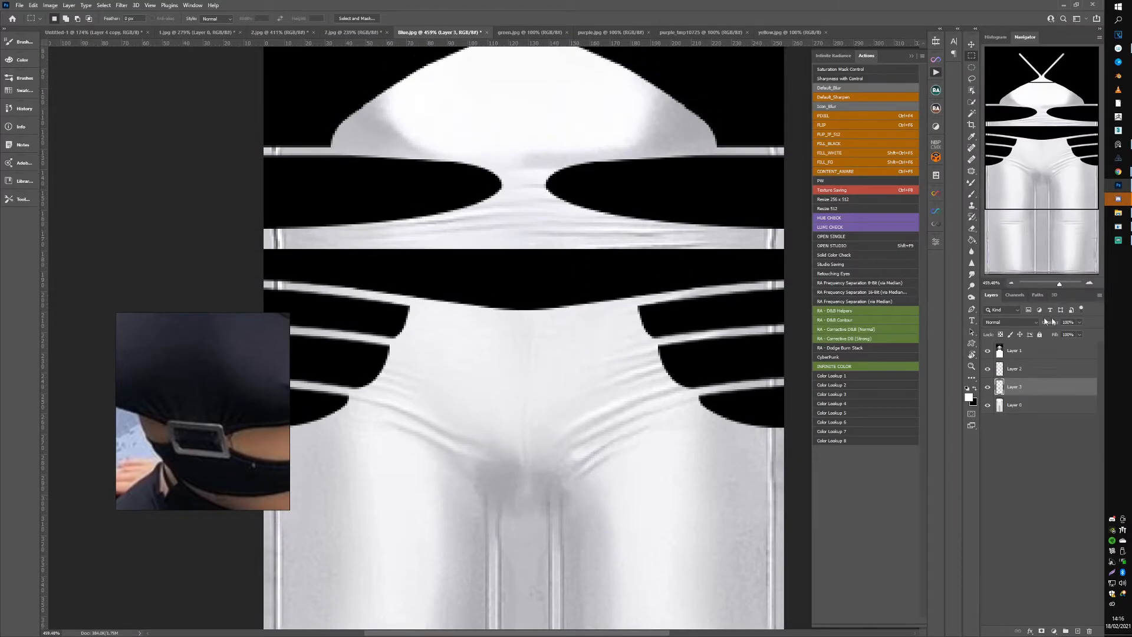
pyautogui.click(1007, 372)
pyautogui.keyDown('shift'); pyautogui.click(1016, 404); pyautogui.keyUp('shift')
pyautogui.hotkey('ctrl', 'e')
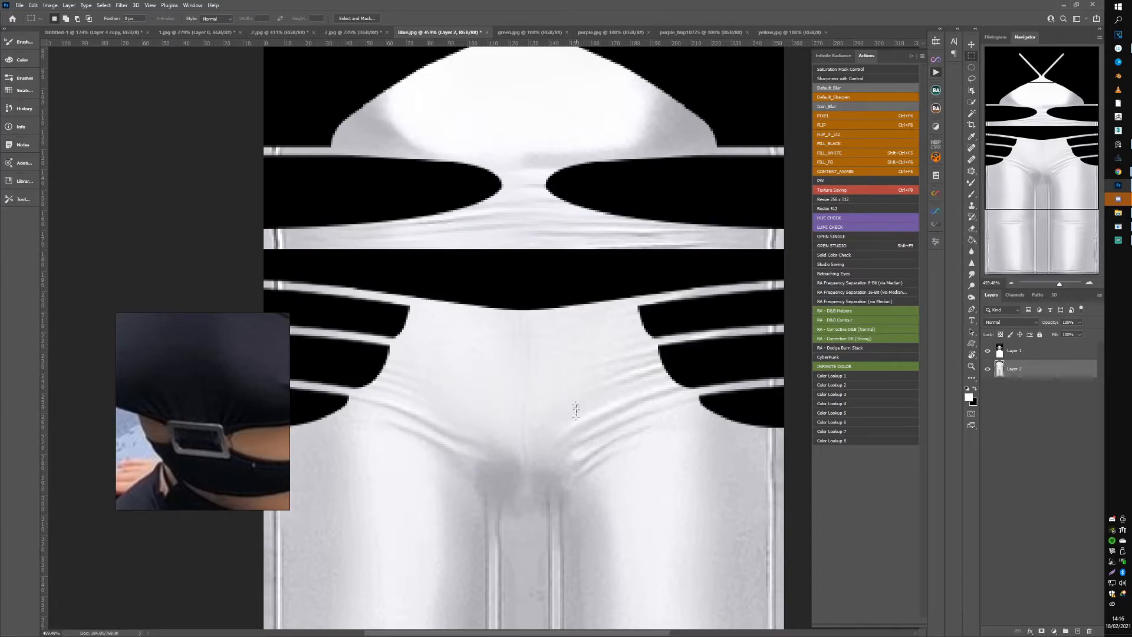
# Step: Copy the right hip folds to a new layer, rotate them counter-clockwise and place them between the top's cutouts
pyautogui.moveTo(578, 353); pyautogui.dragTo(647, 468)
pyautogui.hotkey('ctrl', 'j')
pyautogui.hotkey('ctrl', 't')
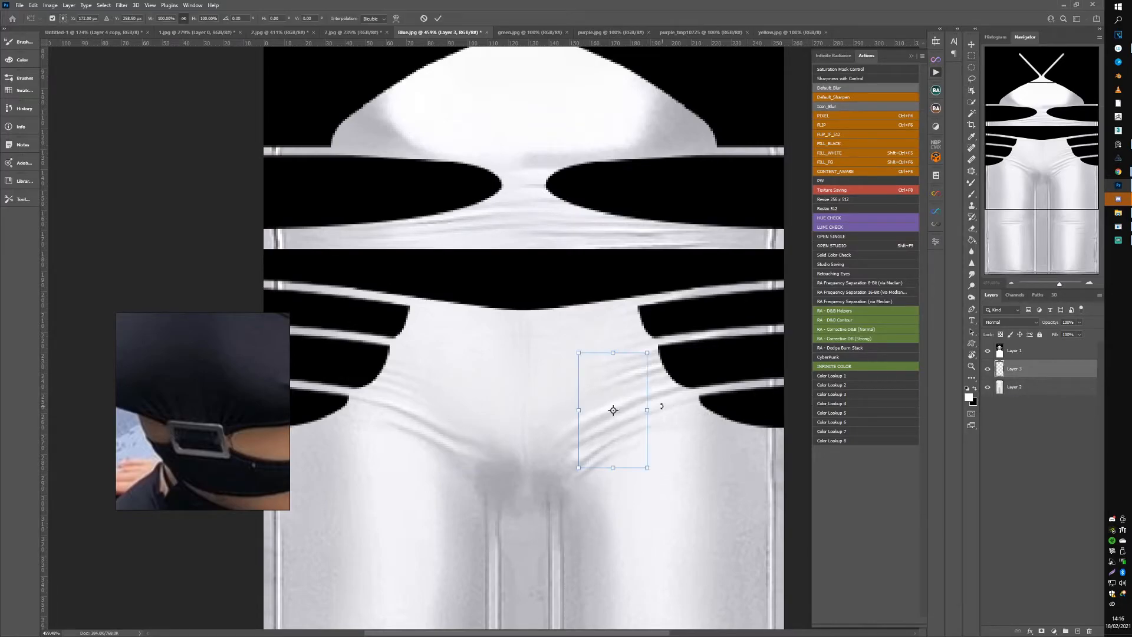
pyautogui.moveTo(662, 406); pyautogui.dragTo(631, 362)
pyautogui.moveTo(628, 405); pyautogui.dragTo(530, 163)
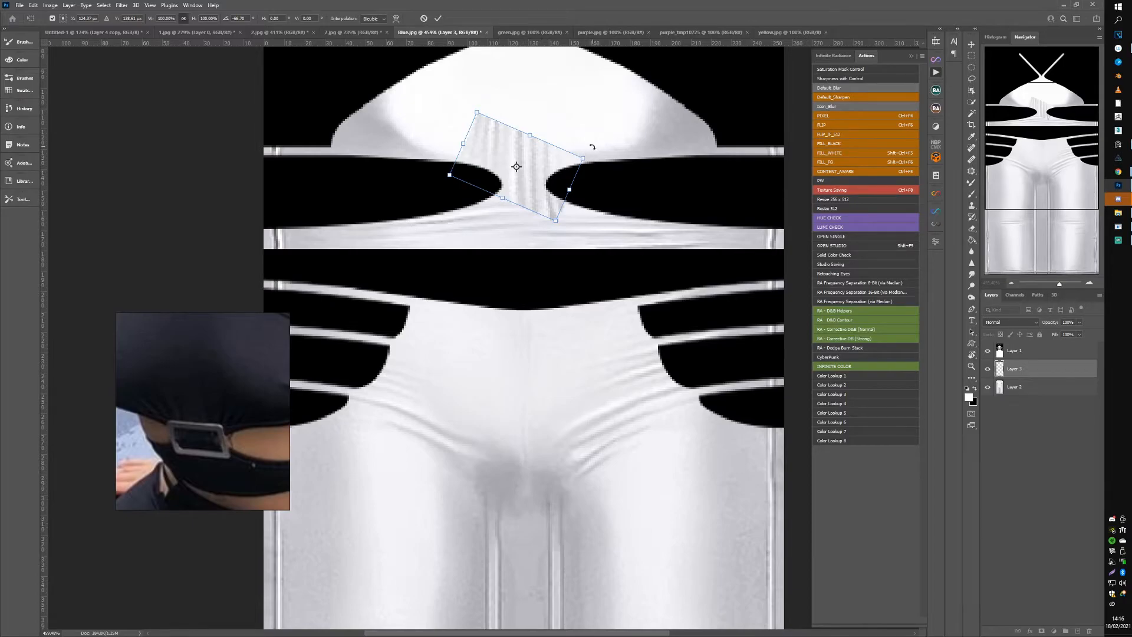
pyautogui.moveTo(592, 146); pyautogui.dragTo(570, 110)
pyautogui.moveTo(550, 152); pyautogui.dragTo(536, 161)
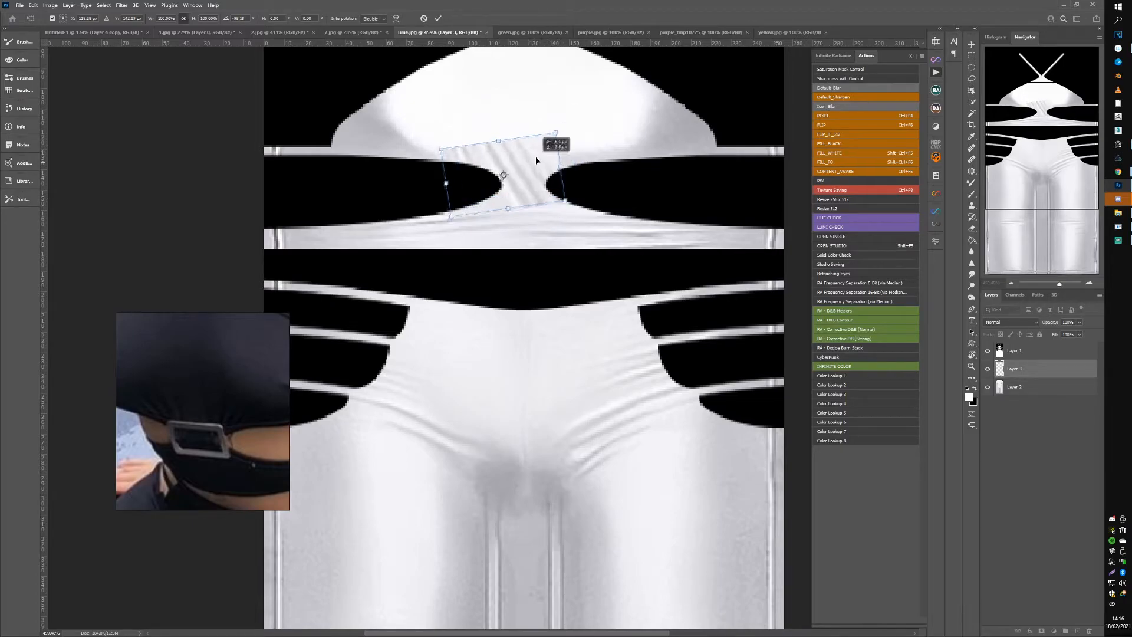
pyautogui.press('Return')
# Step: Duplicate the placed fold patch, flip it horizontally and move it about 30 px right to mirror the folds
pyautogui.press('m')
pyautogui.hotkey('ctrl', 'j')
pyautogui.press('v')
pyautogui.hotkey('ctrl', 't')
pyautogui.rightClick(525, 189)
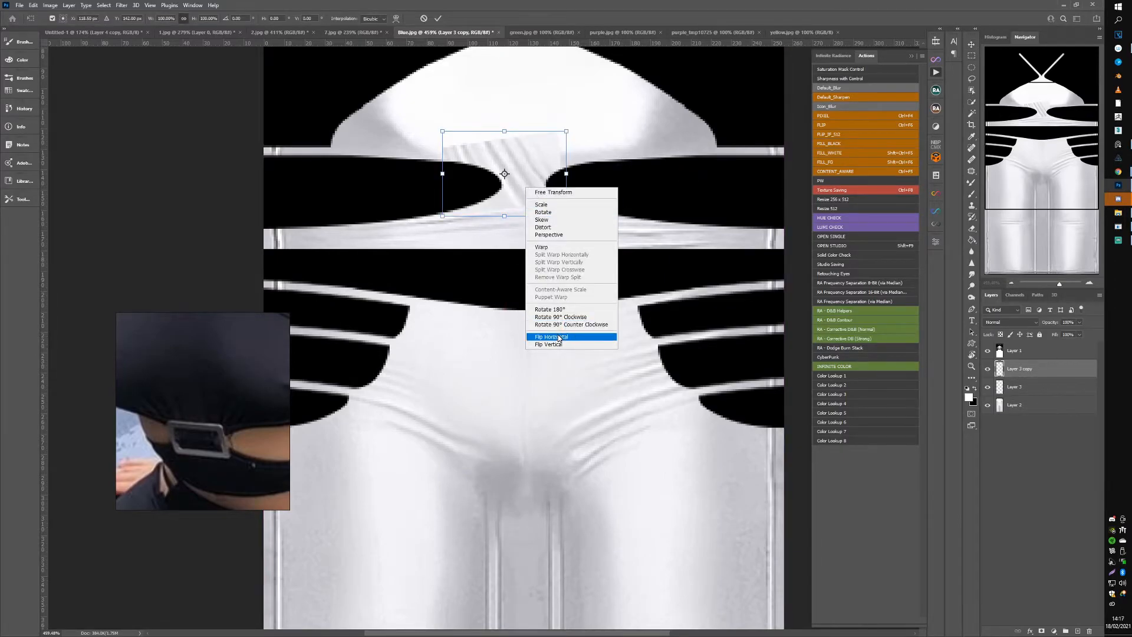
pyautogui.click(558, 337)
pyautogui.moveTo(505, 172); pyautogui.dragTo(572, 171)
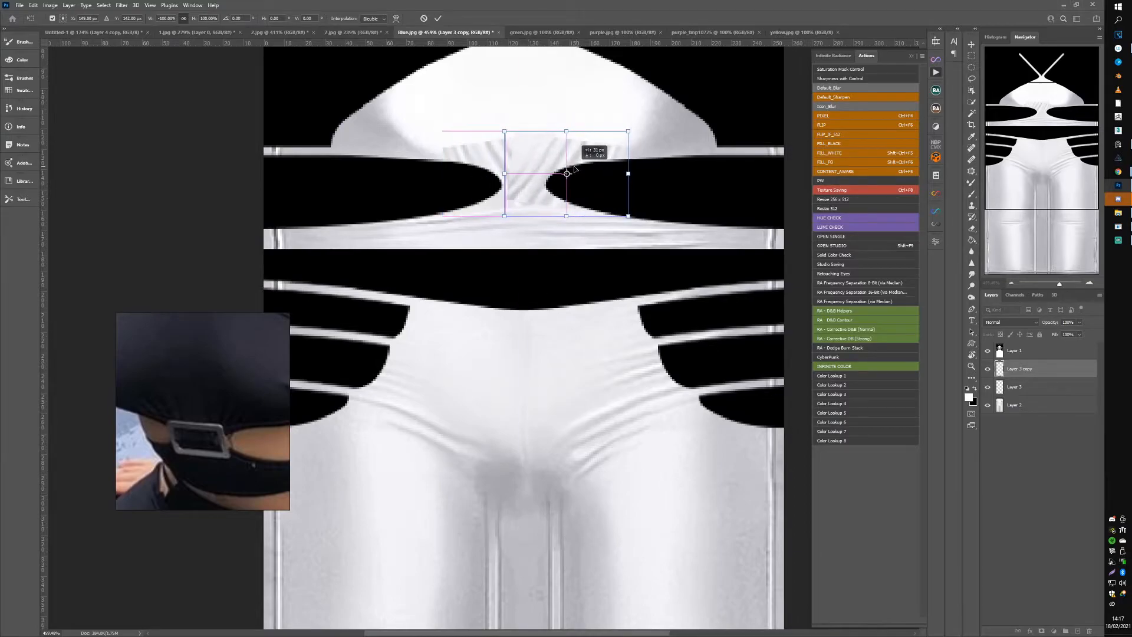
pyautogui.press('Return')
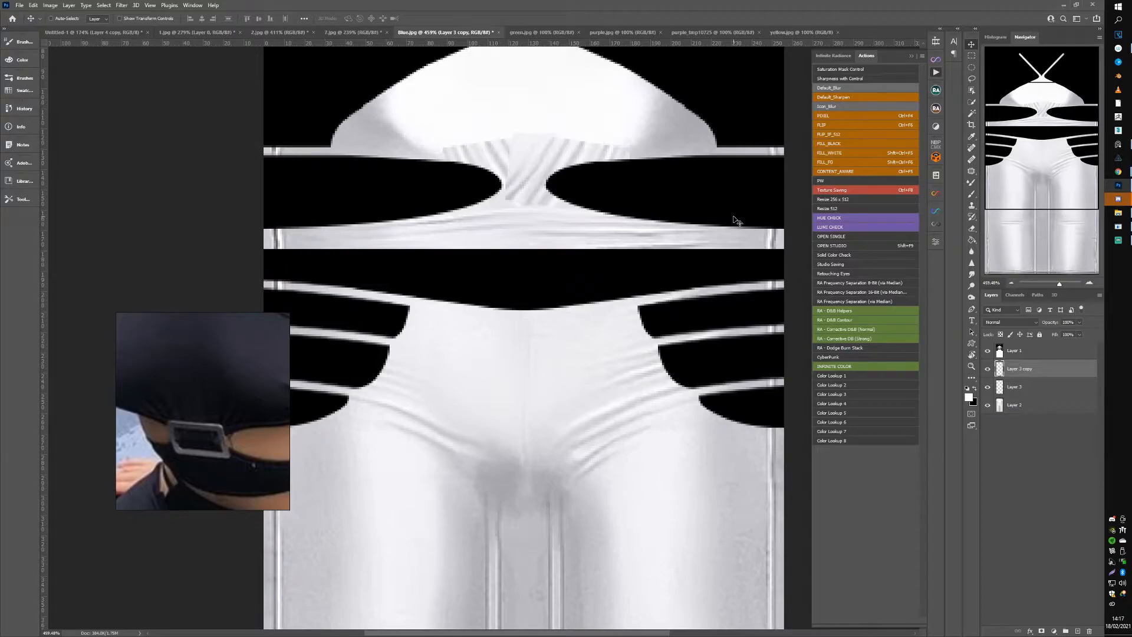
# Step: Duplicate the mirrored fold patch and rotate it counter-clockwise so its folds run nearly vertically between the cutouts
pyautogui.press('ctrl')
pyautogui.hotkey('ctrl', 'j')
pyautogui.hotkey('ctrl', 't')
pyautogui.moveTo(702, 188); pyautogui.dragTo(644, 110)
pyautogui.moveTo(556, 152); pyautogui.dragTo(562, 144)
pyautogui.press('Return')
# Step: Erase the protruding upper part of the near-vertical fold patch on the bust with the Eraser
pyautogui.click(970, 230)
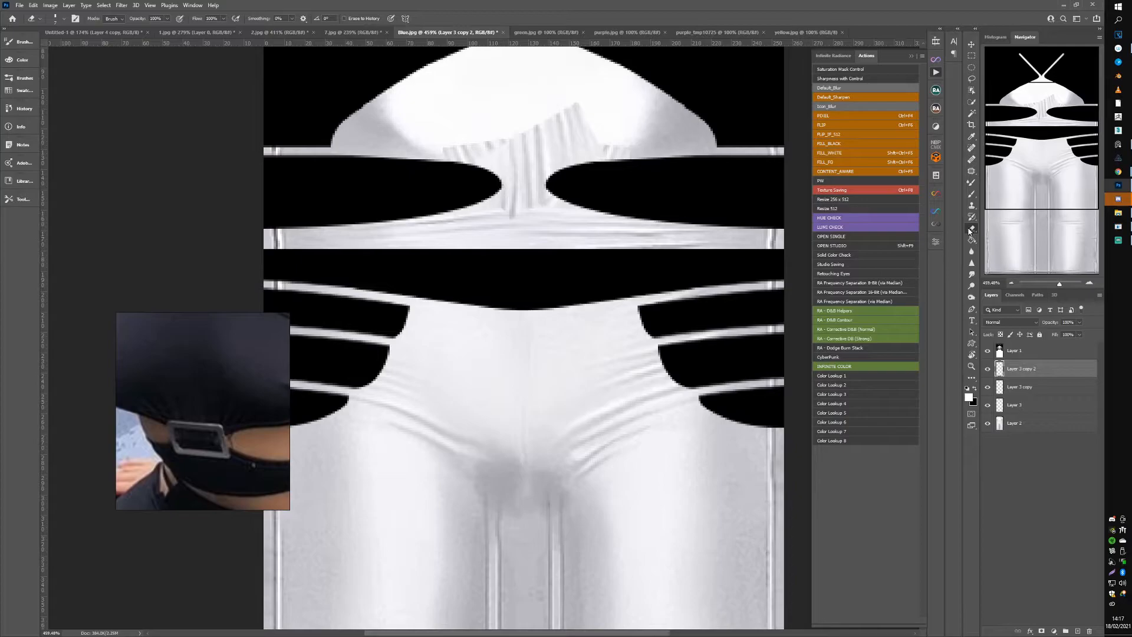
pyautogui.press(']')
pyautogui.press(']')
pyautogui.press(']')
pyautogui.press(']')
pyautogui.moveTo(569, 106)
pyautogui.mouseDown()
pyautogui.moveTo(574, 142)
pyautogui.moveTo(569, 119)
pyautogui.mouseUp()
pyautogui.hotkey('ctrl', 'z')
pyautogui.press('[')
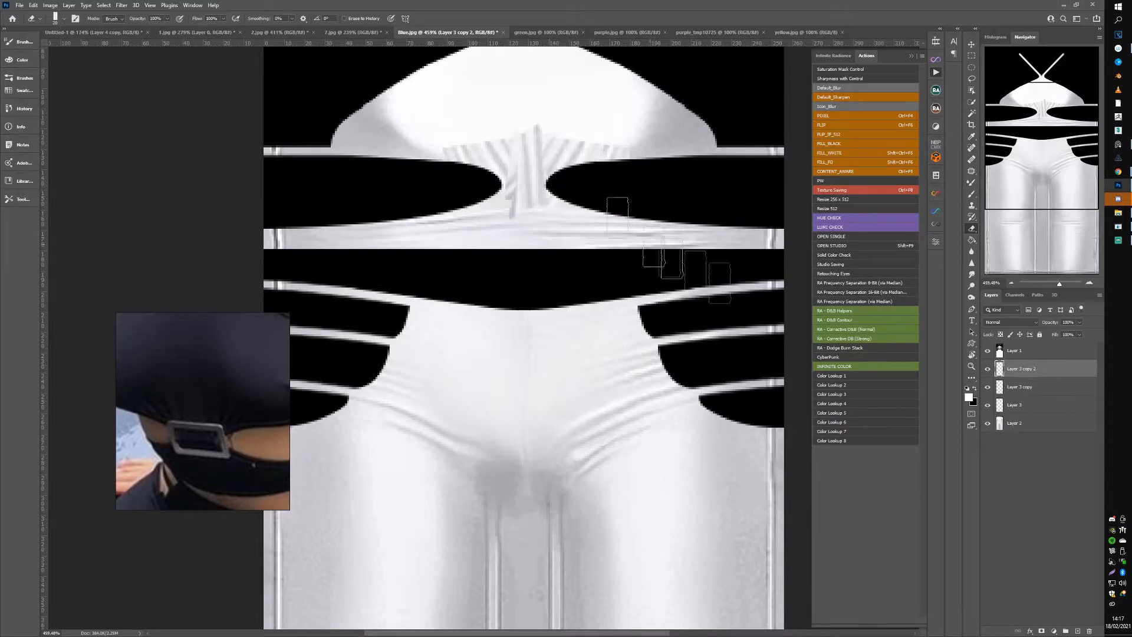
# Step: Merge the three fold patches into one layer and compare the top with and without the folds
pyautogui.keyDown('shift'); pyautogui.click(1005, 405); pyautogui.keyUp('shift')
pyautogui.hotkey('ctrl', 'e')
pyautogui.click(988, 368)
pyautogui.click(989, 368)
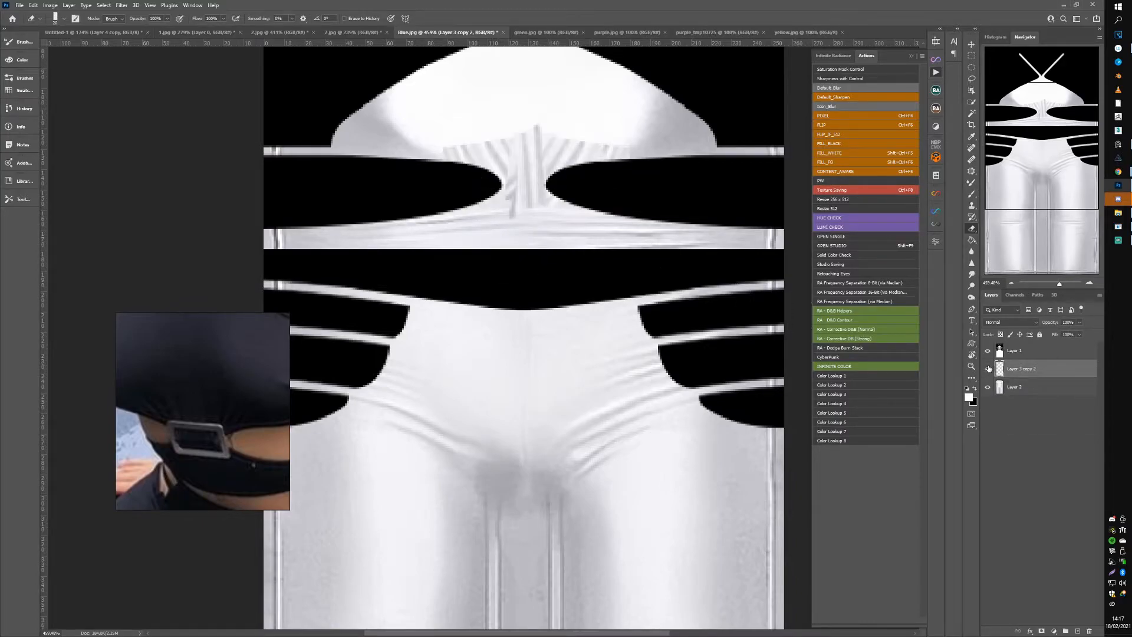
# Step: Smudge the merged folds at 12% strength, using larger brush sizes to blend their edges into the bust and midriff band
pyautogui.click(973, 276)
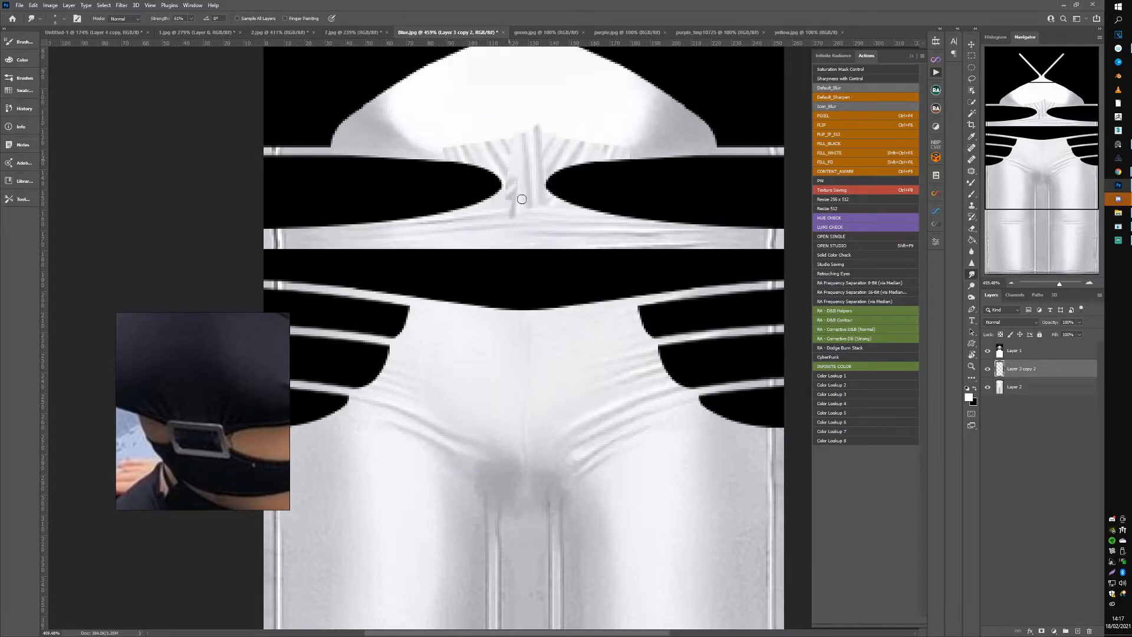
pyautogui.moveTo(511, 169)
pyautogui.mouseDown()
pyautogui.moveTo(498, 168)
pyautogui.moveTo(515, 217)
pyautogui.mouseUp()
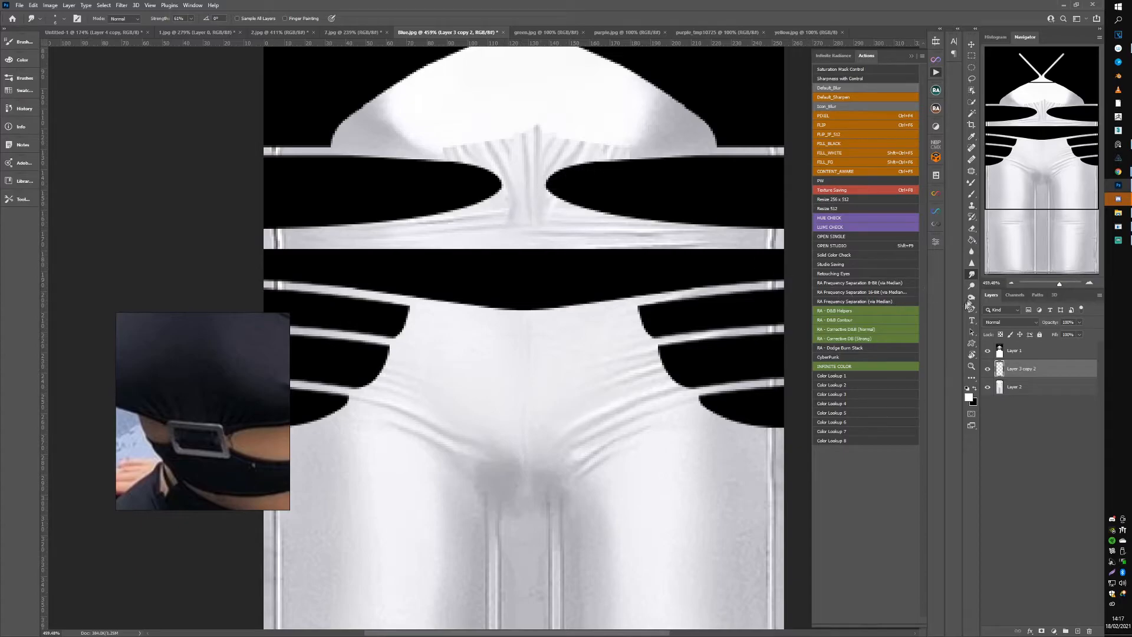
pyautogui.press(']')
pyautogui.press(']')
pyautogui.press(']')
pyautogui.scroll(2, 587, 118)
pyautogui.press(']')
pyautogui.press(']')
pyautogui.press(']')
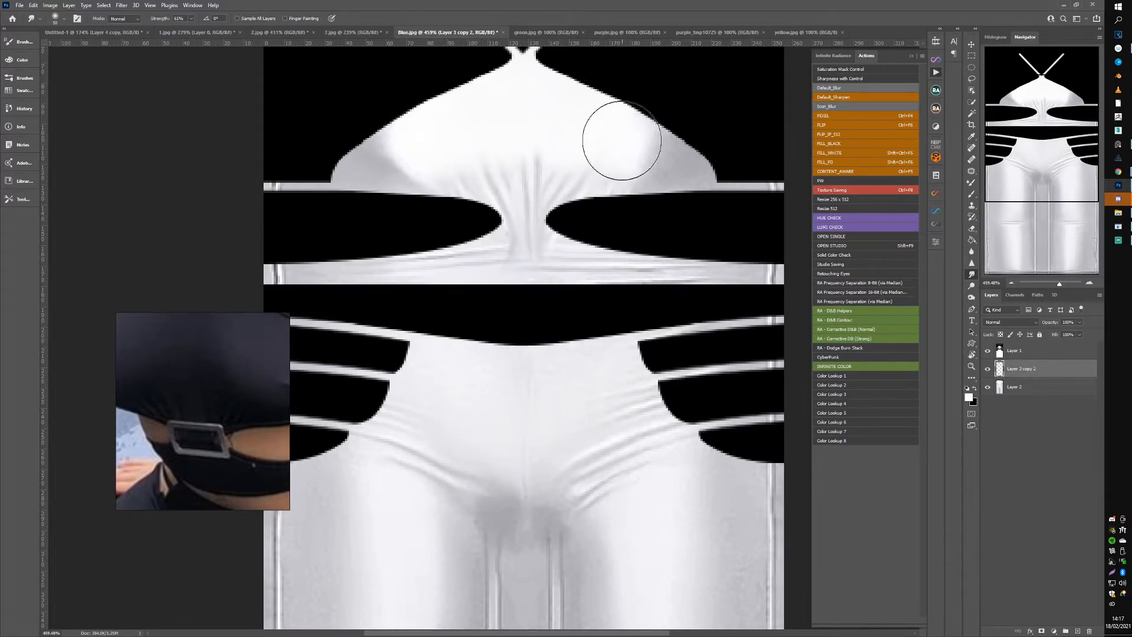
# Step: Adjust the blended fold layer slightly with Free Transform
pyautogui.hotkey('ctrl', 't')
pyautogui.moveTo(544, 98); pyautogui.dragTo(548, 109)
pyautogui.press('Return')
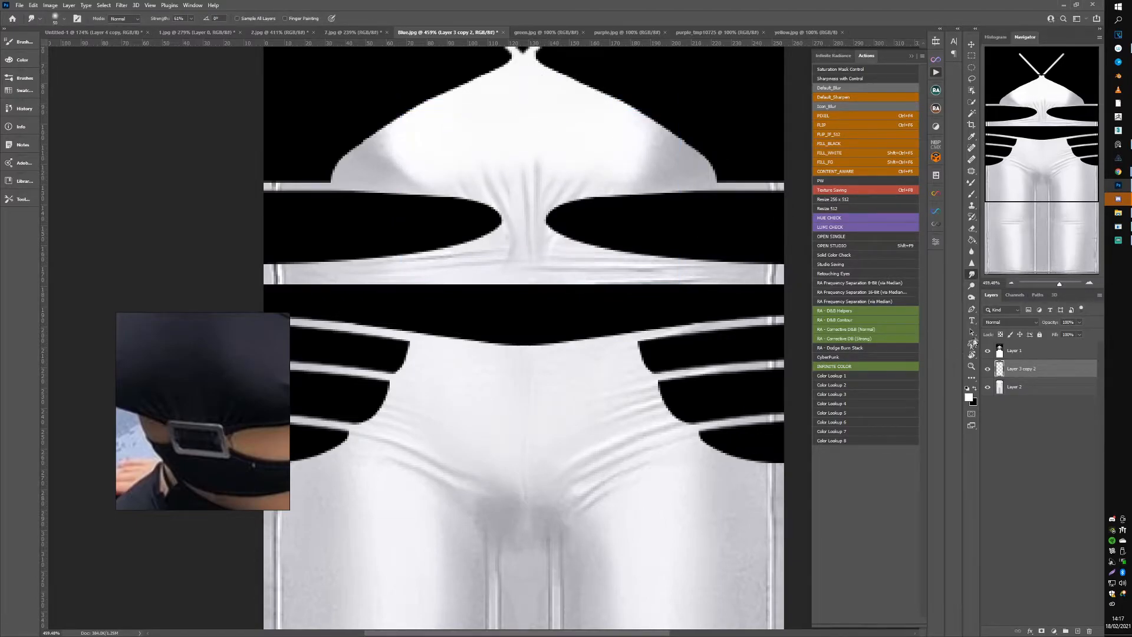
# Step: Set the Eraser to a soft round brush tip for the fold layer
pyautogui.click(973, 230)
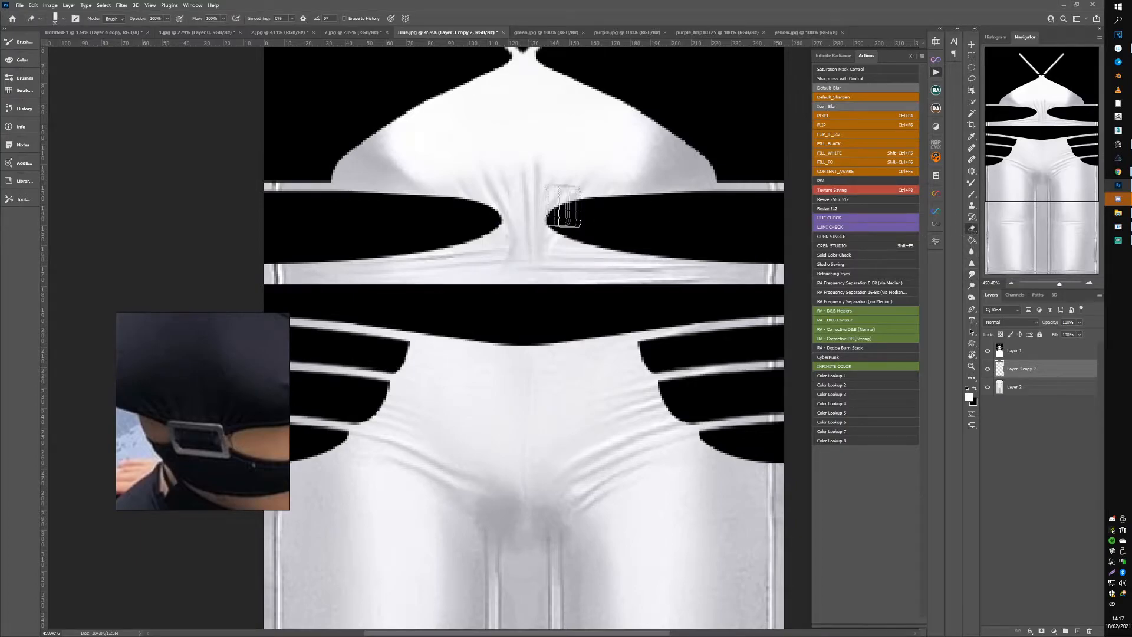
pyautogui.rightClick(509, 175)
pyautogui.click(628, 371)
pyautogui.click(387, 160)
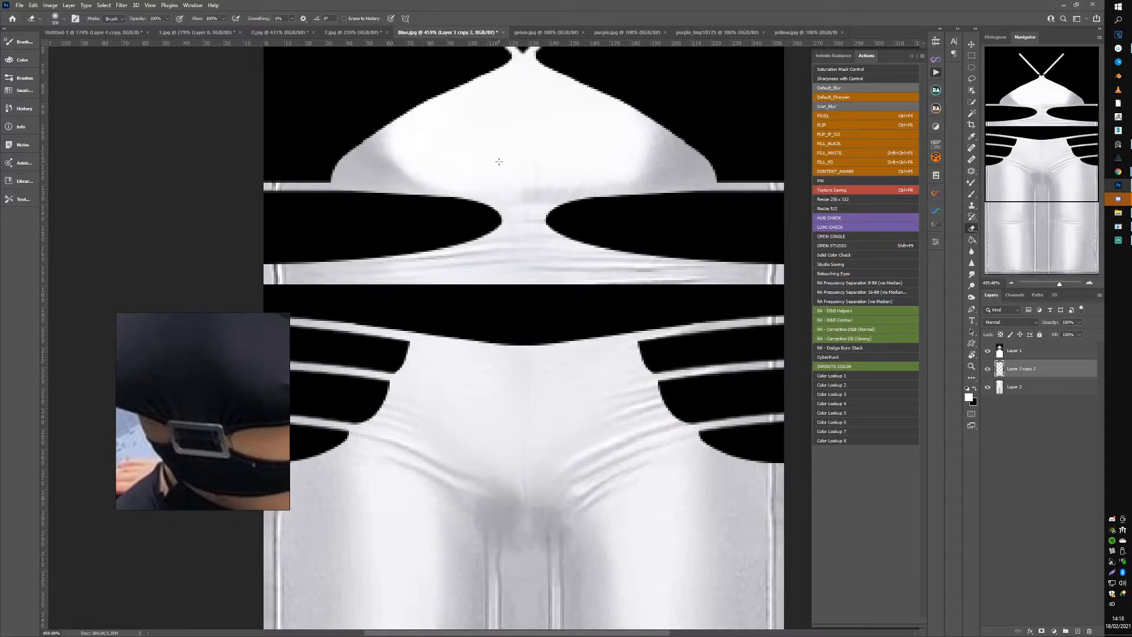
# Step: Reduce the Eraser size and test a soft stroke on the fold layer at the centre of the top
pyautogui.click(499, 160)
pyautogui.press('[')
pyautogui.press('[')
pyautogui.press('[')
pyautogui.press('[')
pyautogui.press('[')
pyautogui.press('[')
pyautogui.press('[')
pyautogui.press('[')
pyautogui.keyDown('alt'); pyautogui.keyDown('shift'); pyautogui.rightClick(508, 192); pyautogui.keyUp('shift'); pyautogui.keyUp('alt')
pyautogui.hotkey('ctrl', 'z')
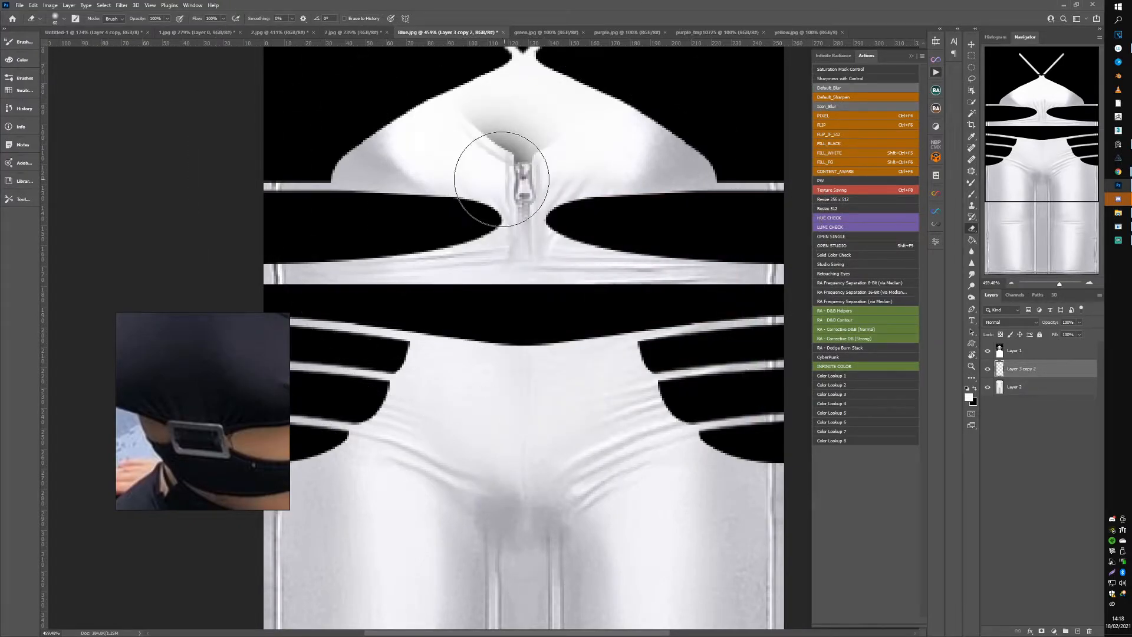
# Step: Try to fade the upper ends of the folds beneath the bust with soft Eraser strokes
pyautogui.hotkey('ctrl', 'shift', 'z')
pyautogui.keyDown('alt'); pyautogui.keyDown('shift'); pyautogui.rightClick(487, 189); pyautogui.keyUp('shift'); pyautogui.keyUp('alt')
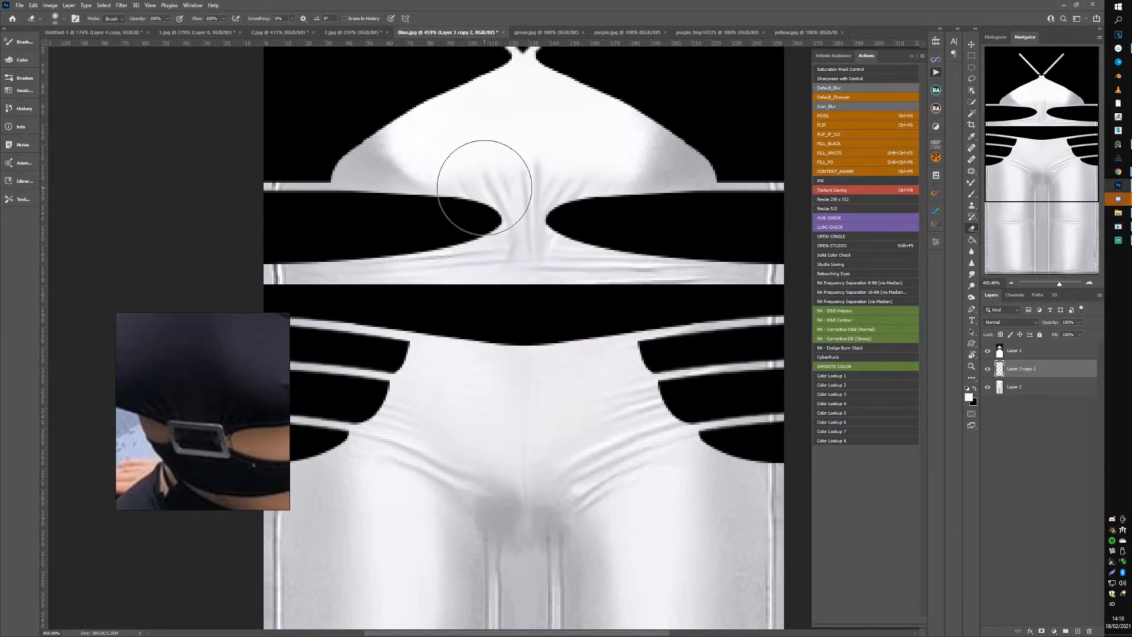
pyautogui.keyDown('alt'); pyautogui.keyDown('shift'); pyautogui.rightClick(508, 214); pyautogui.keyUp('shift'); pyautogui.keyUp('alt')
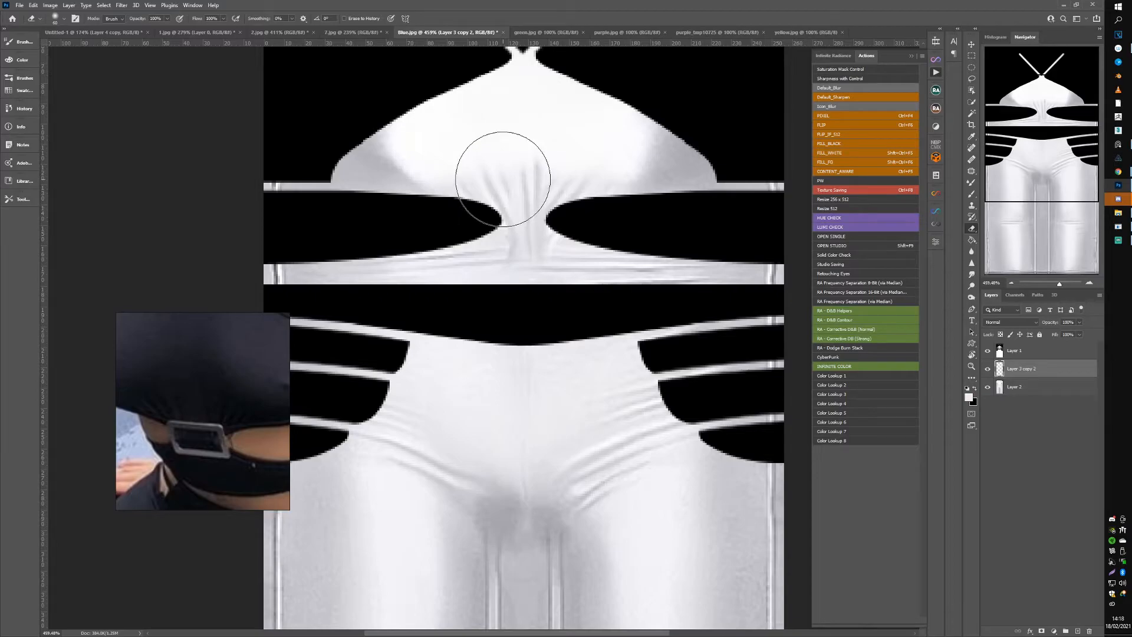
pyautogui.moveTo(503, 180); pyautogui.dragTo(521, 172)
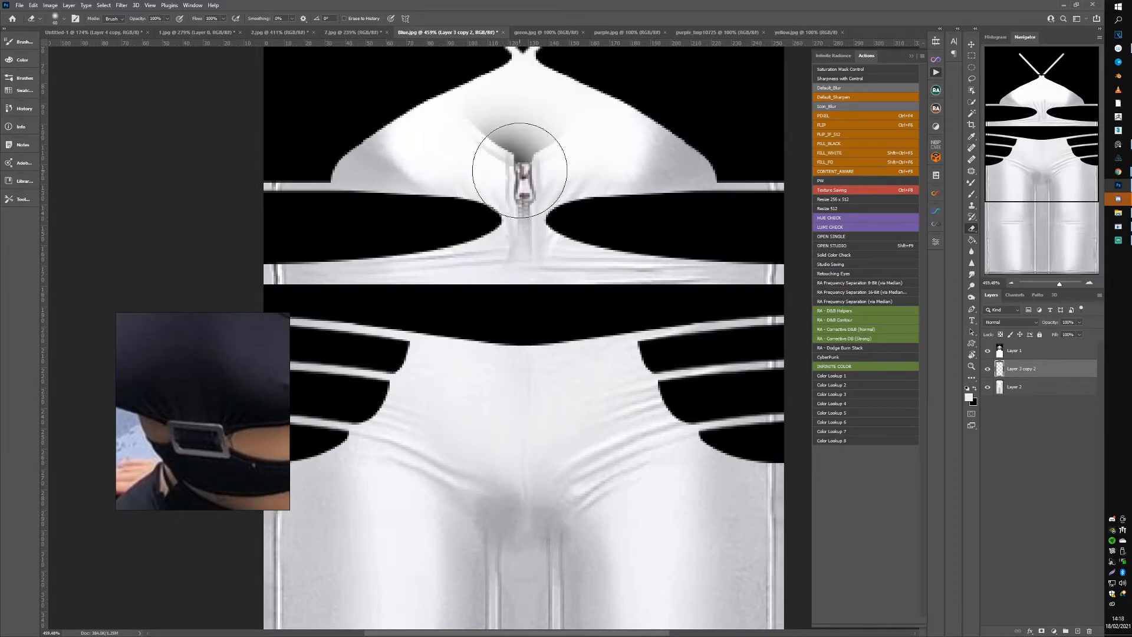
pyautogui.hotkey('ctrl', 'z')
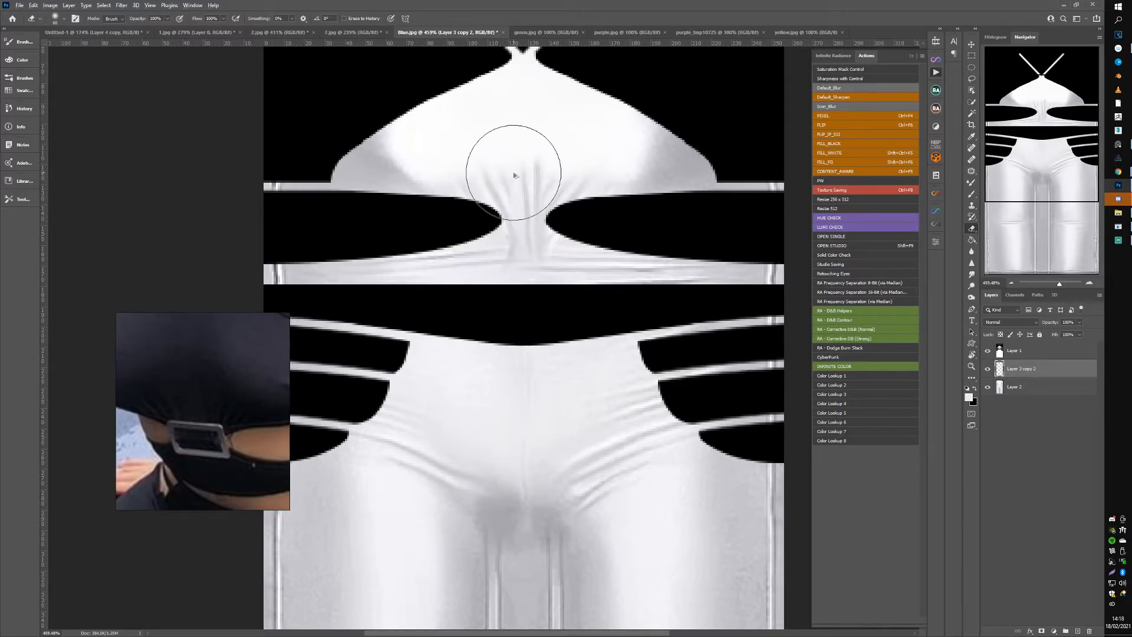
pyautogui.keyDown('alt'); pyautogui.keyDown('shift'); pyautogui.rightClick(518, 165); pyautogui.keyUp('shift'); pyautogui.keyUp('alt')
pyautogui.moveTo(514, 171); pyautogui.dragTo(503, 172)
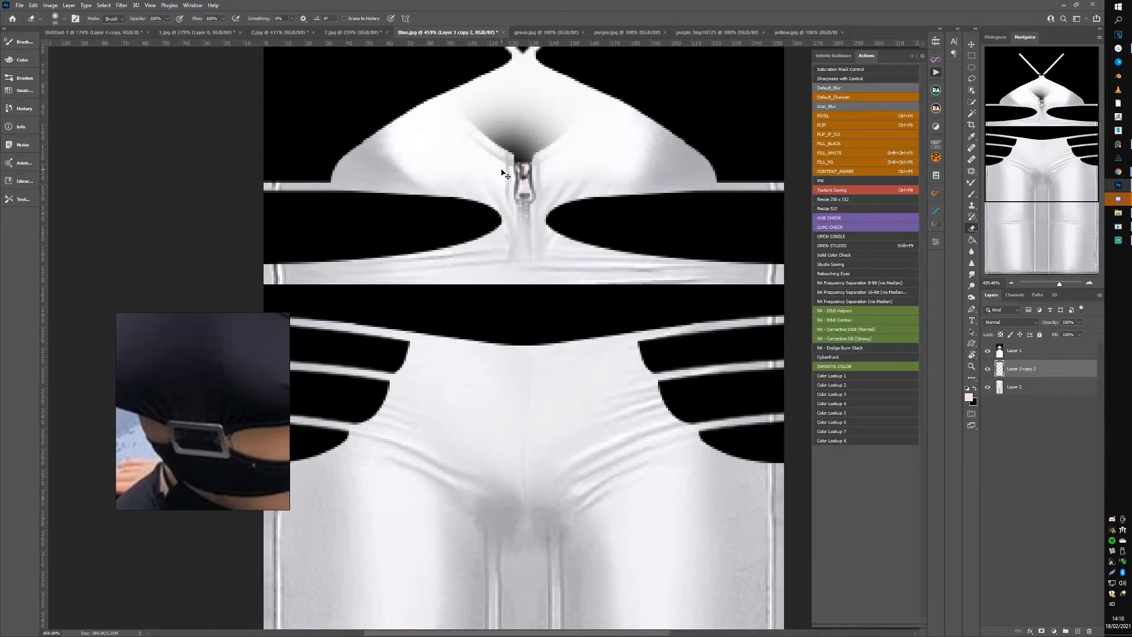
pyautogui.hotkey('ctrl', 'z')
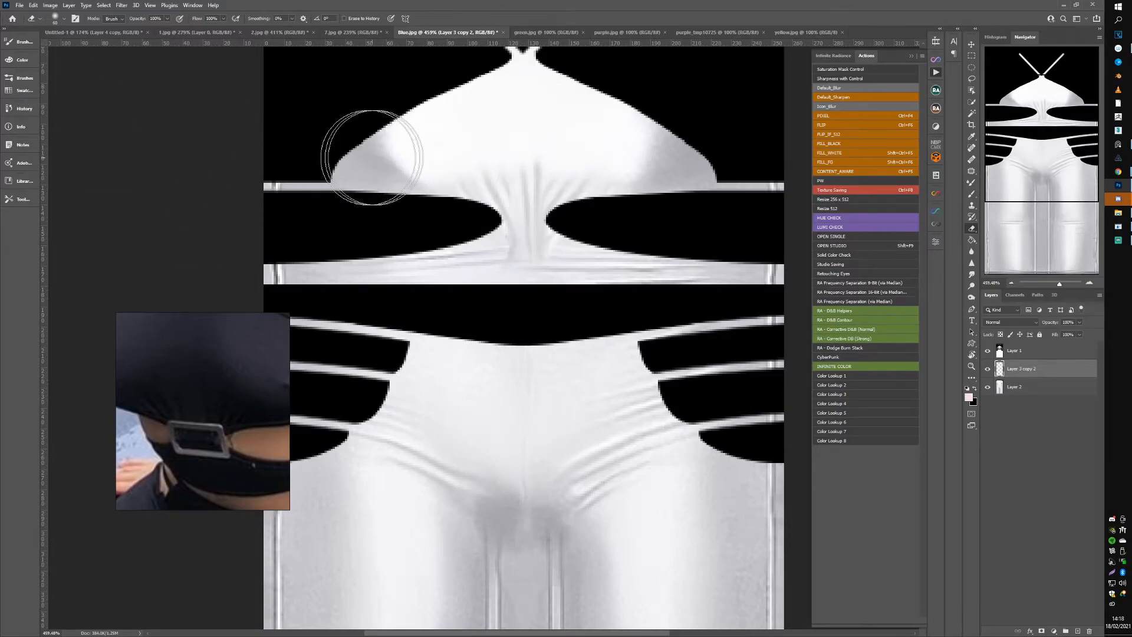
# Step: Make the Eraser smaller for the fold edges and check its brush hardness
pyautogui.press('[')
pyautogui.press('[')
pyautogui.press('[')
pyautogui.press(']')
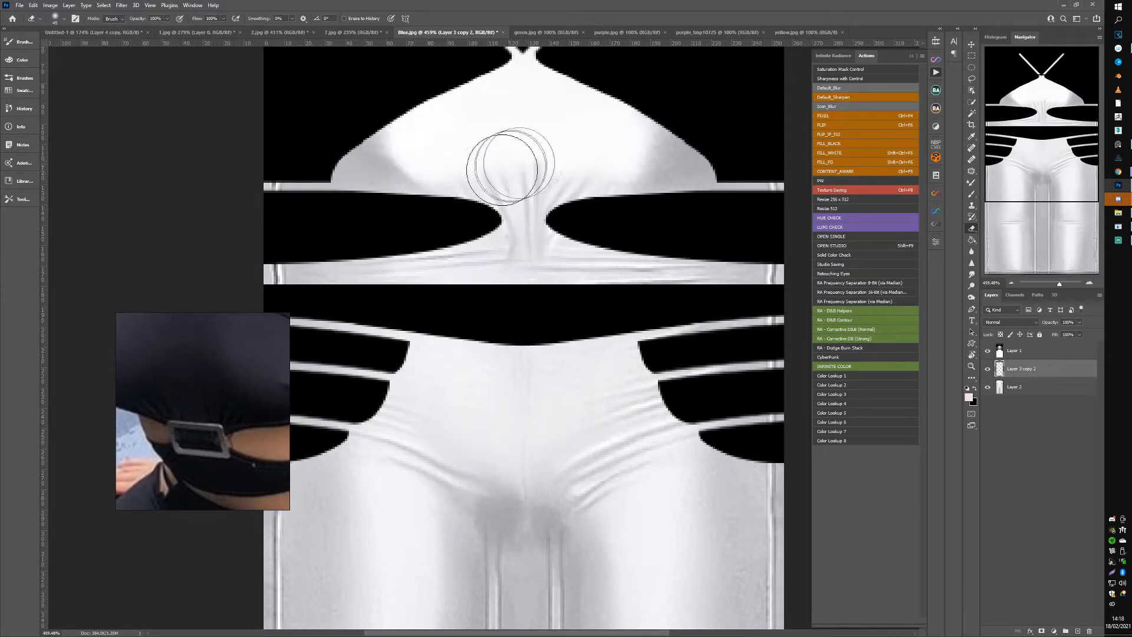
pyautogui.click(62, 21)
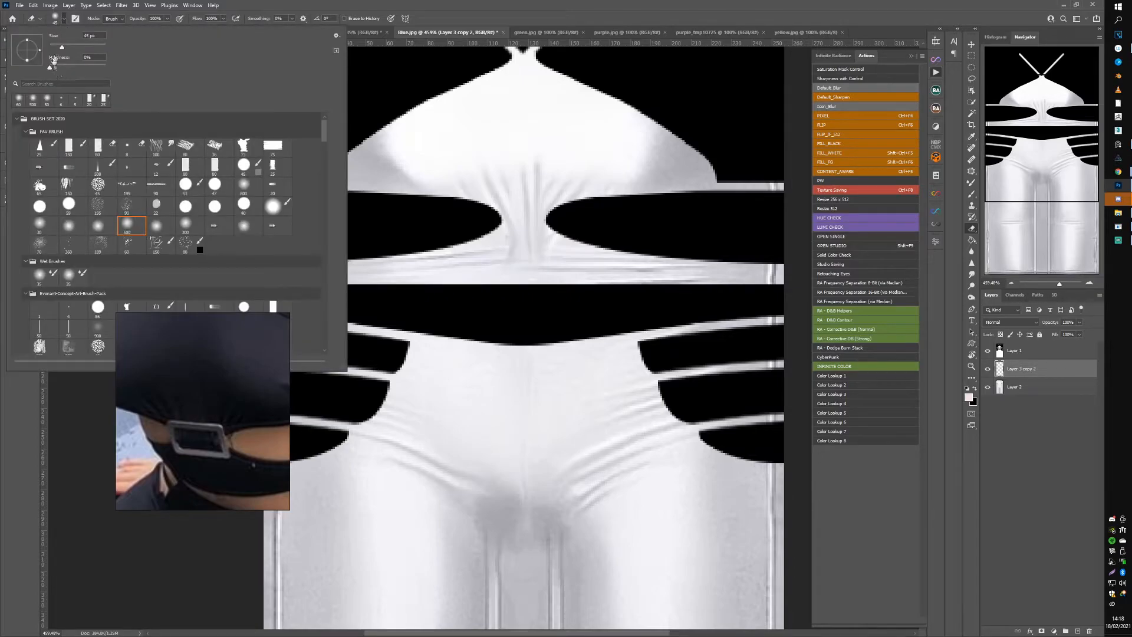
pyautogui.click(496, 105)
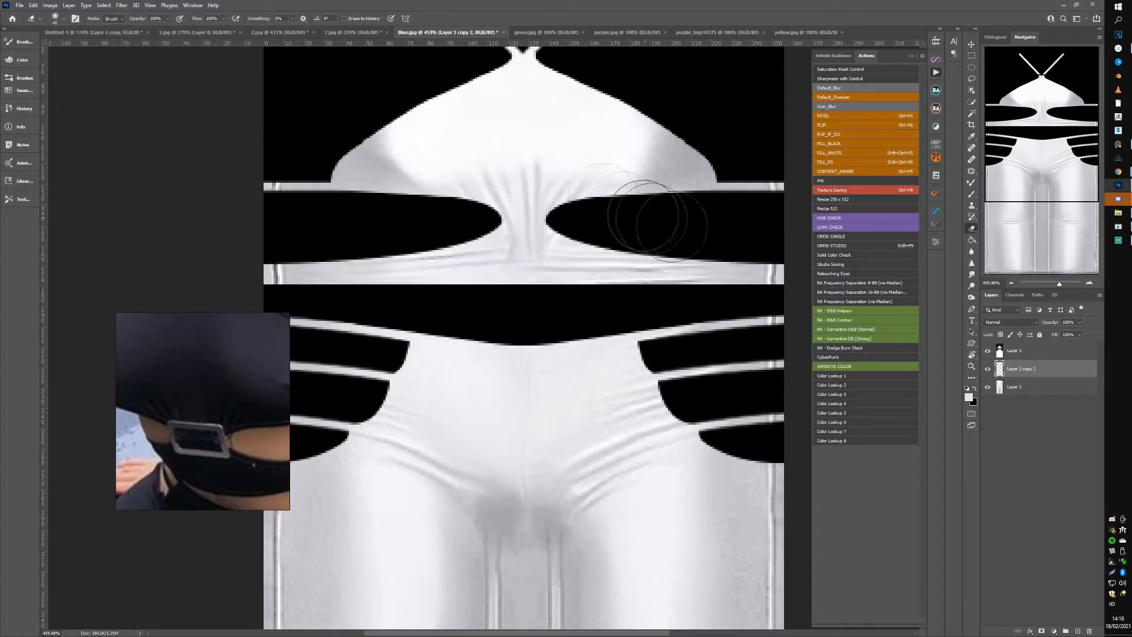
# Step: Paint thin white highlights along the folds of the centre strip on a new layer above the fold layer
pyautogui.click(972, 196)
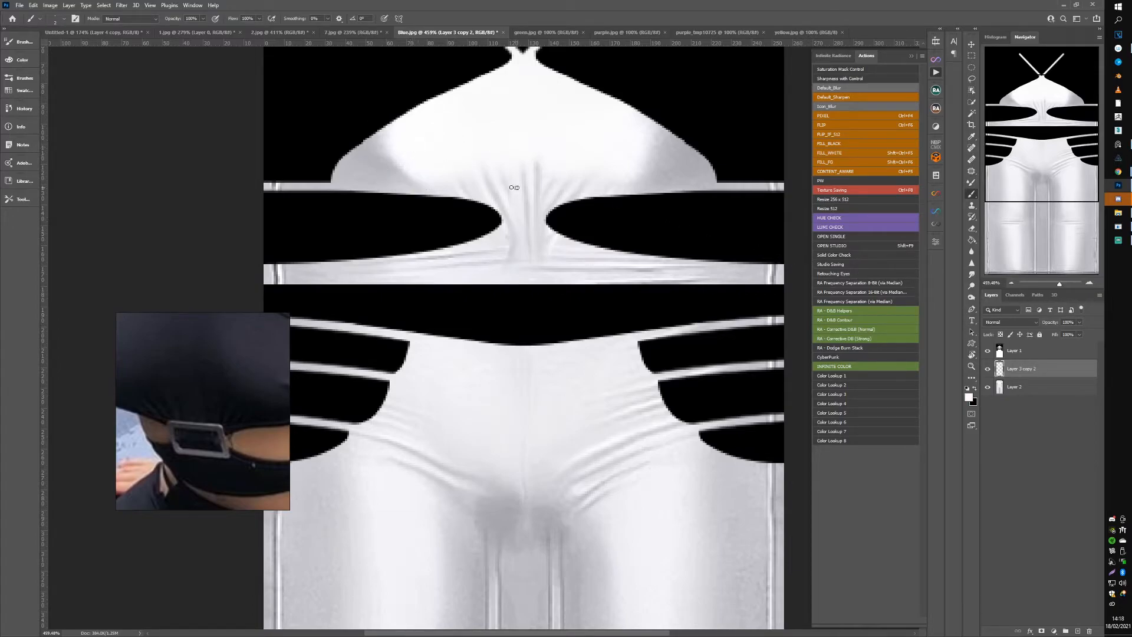
pyautogui.hotkey('ctrl', 'z')
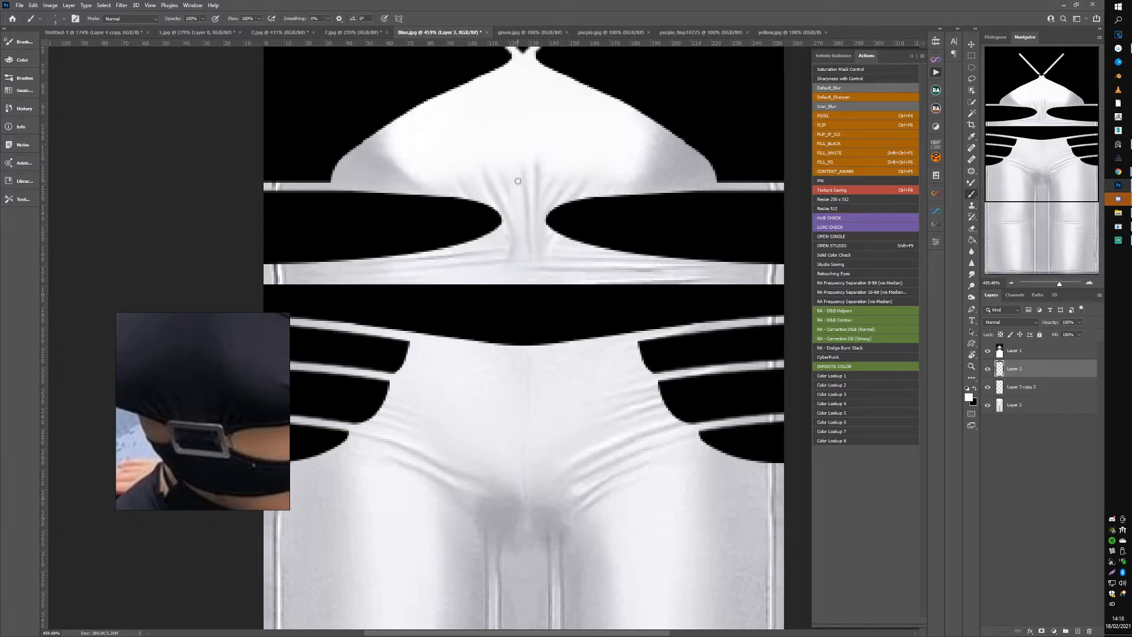
pyautogui.moveTo(518, 181); pyautogui.dragTo(525, 238)
pyautogui.moveTo(530, 179); pyautogui.dragTo(531, 209)
# Step: Smudge the new fold highlights at 12% strength with a small brush to soften them into the bust
pyautogui.click(973, 275)
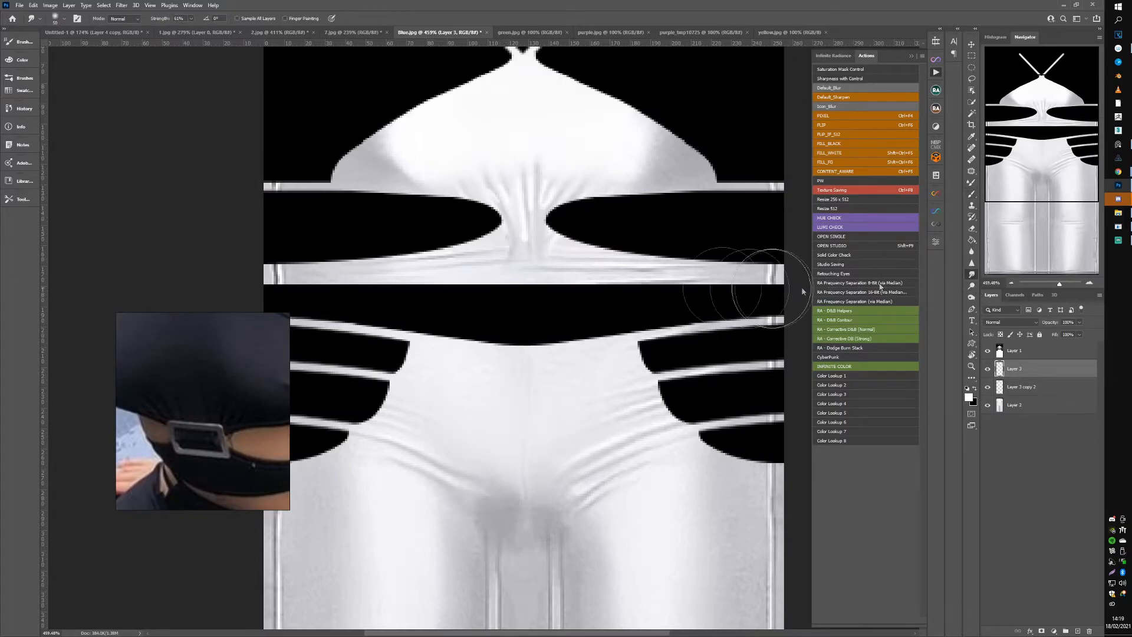
pyautogui.press('[')
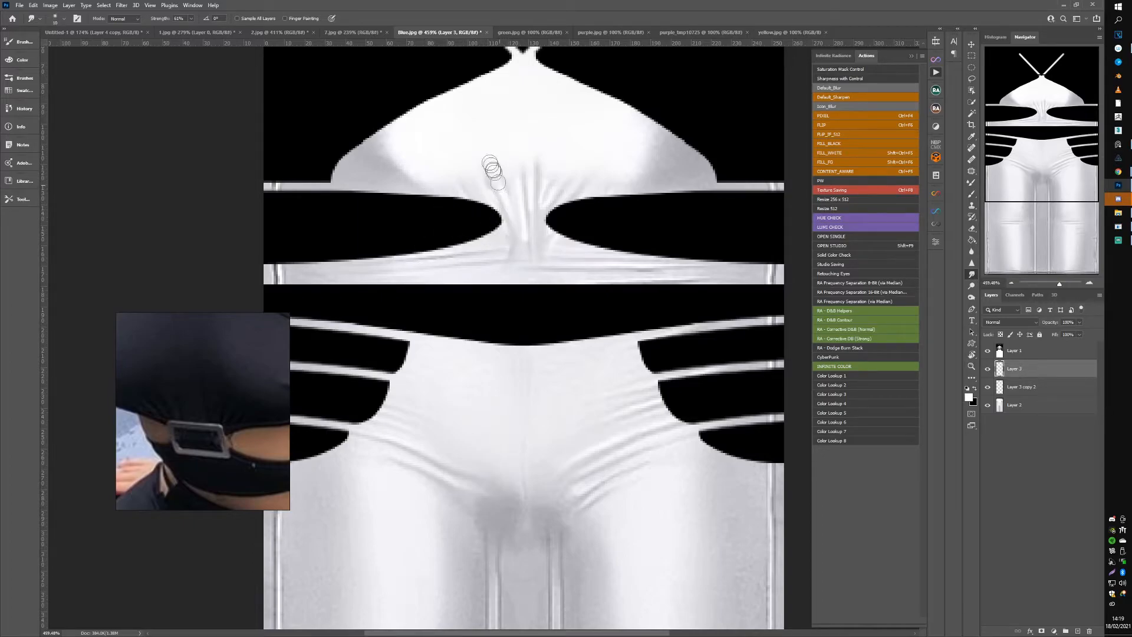
pyautogui.moveTo(520, 188)
pyautogui.mouseDown()
pyautogui.moveTo(513, 155)
pyautogui.moveTo(545, 187)
pyautogui.moveTo(556, 153)
pyautogui.mouseUp()
# Step: Paint more white highlights between the folds beneath the bust and blend them with the Smudge tool
pyautogui.click(973, 196)
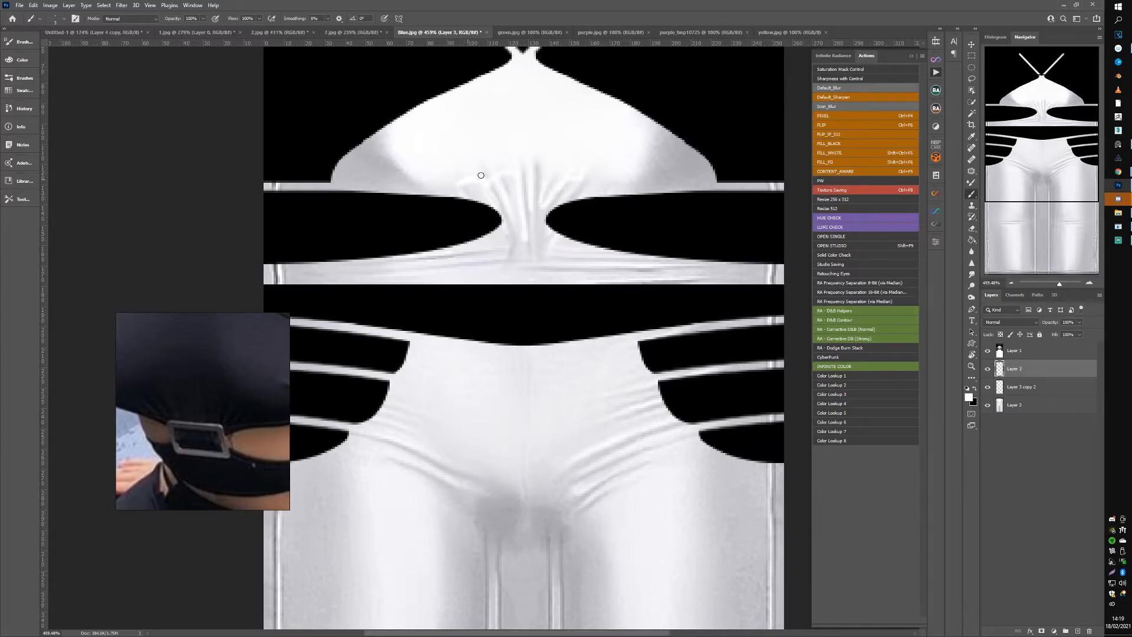
pyautogui.moveTo(487, 174); pyautogui.dragTo(530, 168)
pyautogui.click(972, 275)
pyautogui.press(']')
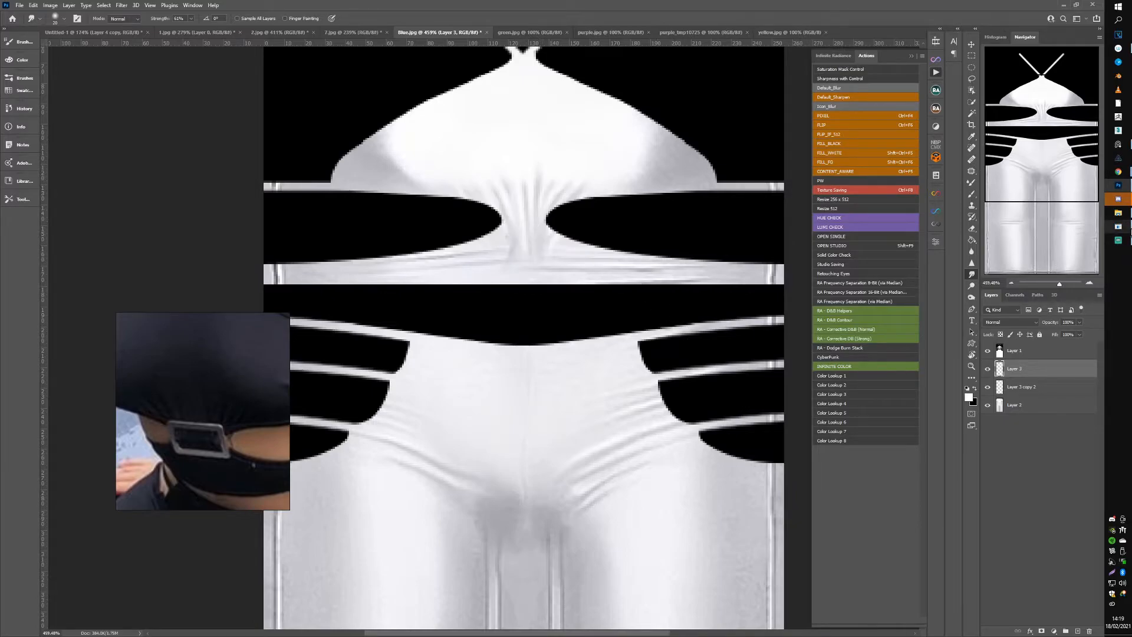
# Step: Switch to the IMVU editor, apply the texture changes and inspect the highlighted folds on the avatar
pyautogui.click(1118, 227)
pyautogui.click(984, 51)
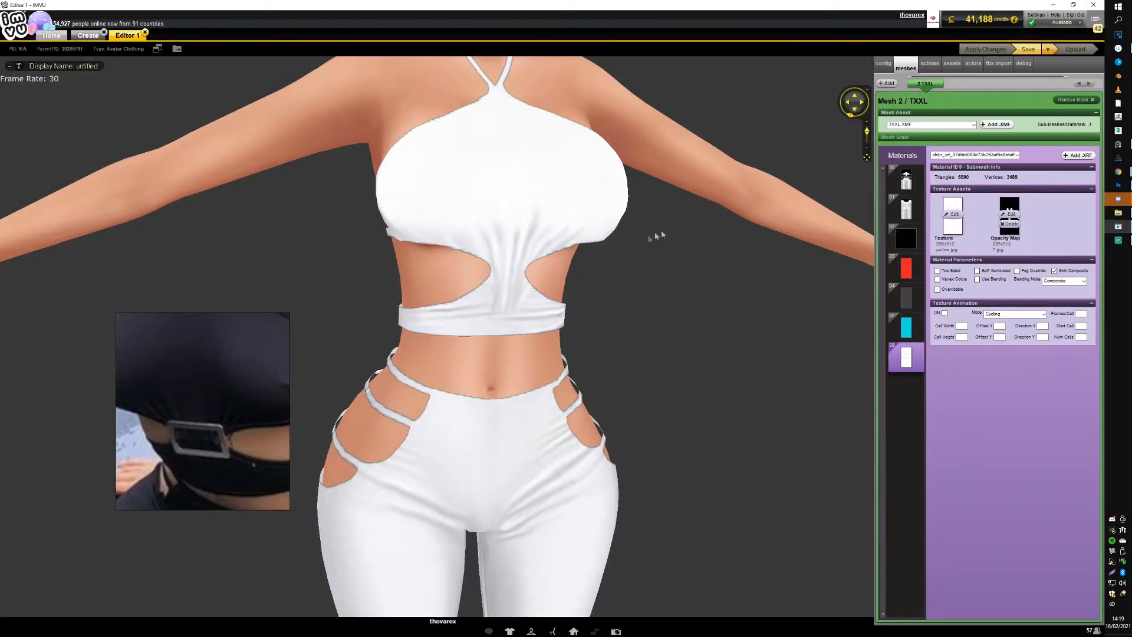
pyautogui.scroll(3, 550, 287)
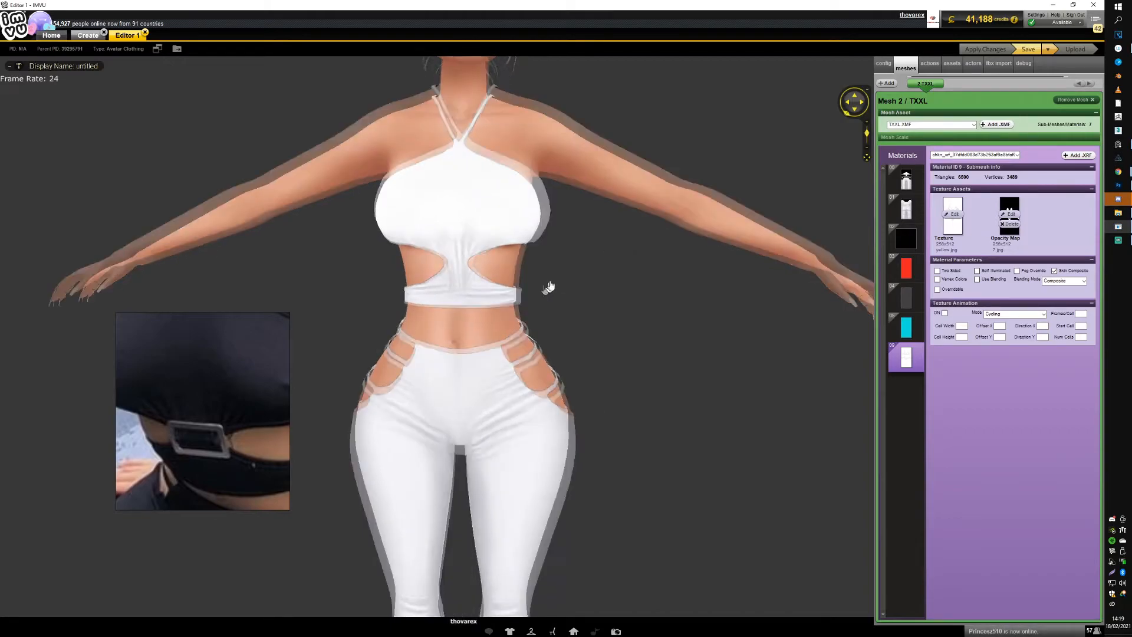
pyautogui.moveTo(554, 286); pyautogui.dragTo(562, 284)
pyautogui.scroll(-5, 562, 284)
pyautogui.scroll(4, 541, 300)
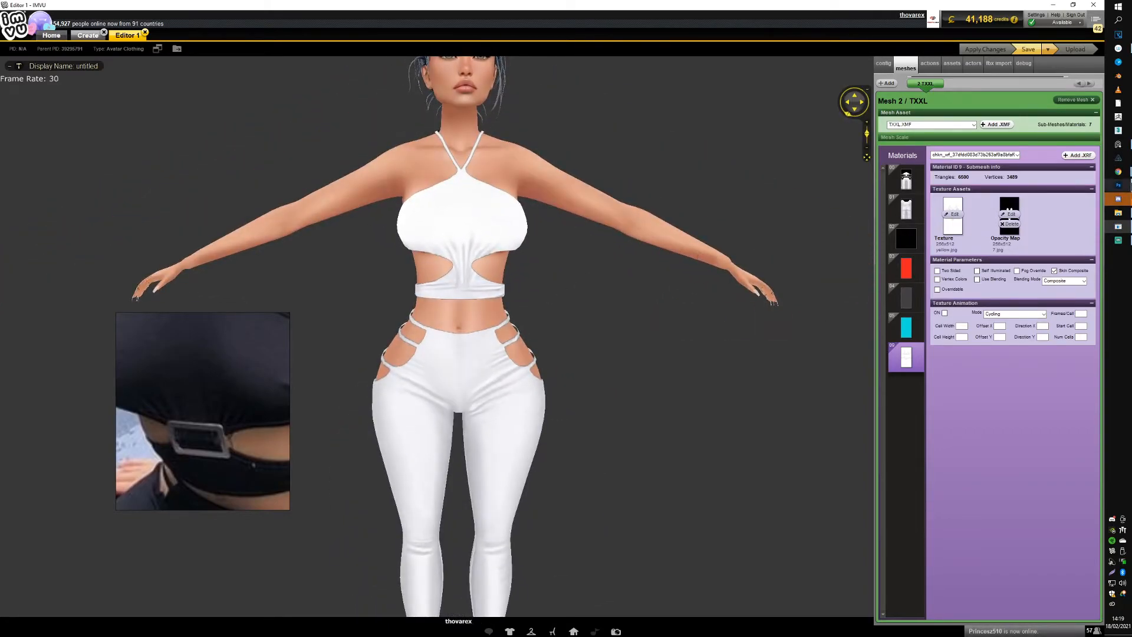
pyautogui.click(1119, 184)
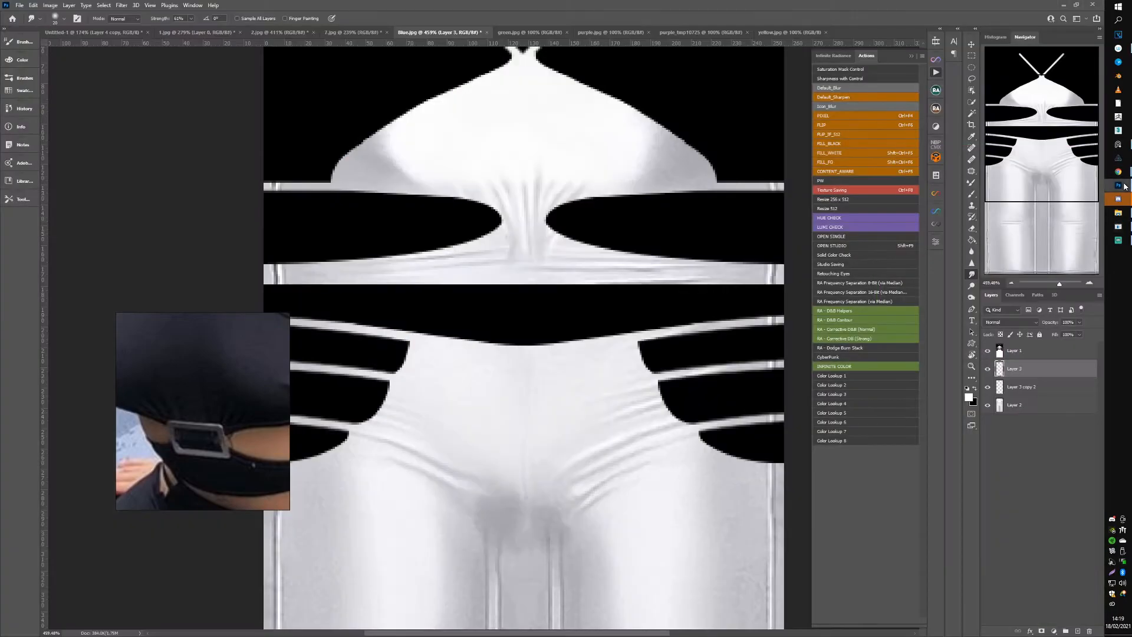
# Step: Merge the highlights into the fold layer in Photoshop and erase the folds' lower ends on the midriff band
pyautogui.click(973, 229)
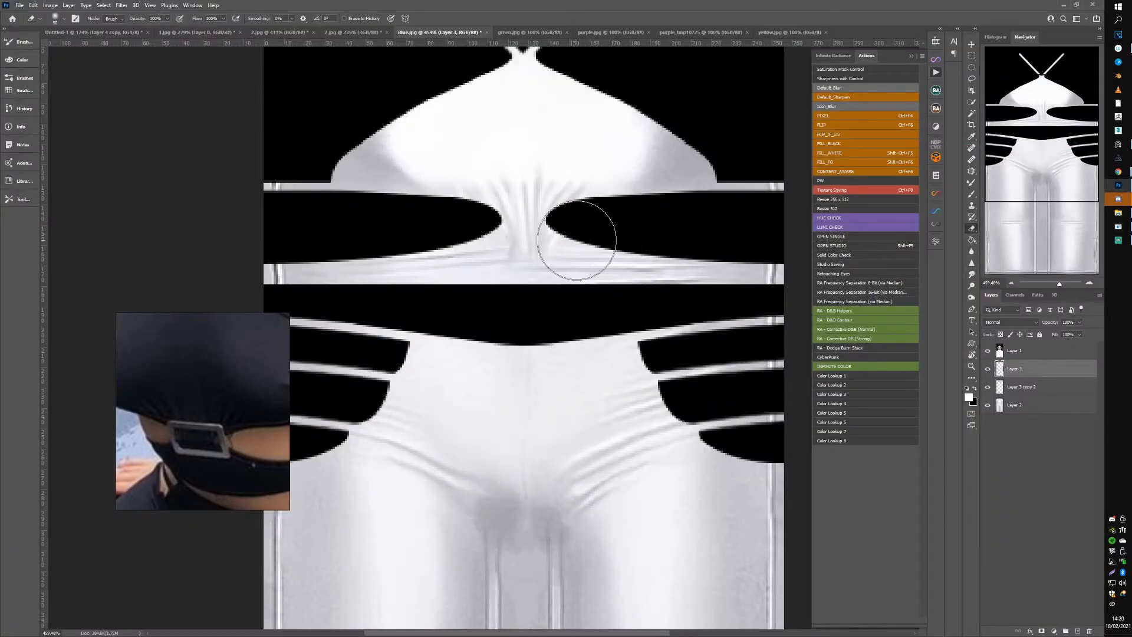
pyautogui.click(988, 369)
pyautogui.click(988, 369)
pyautogui.click(988, 369)
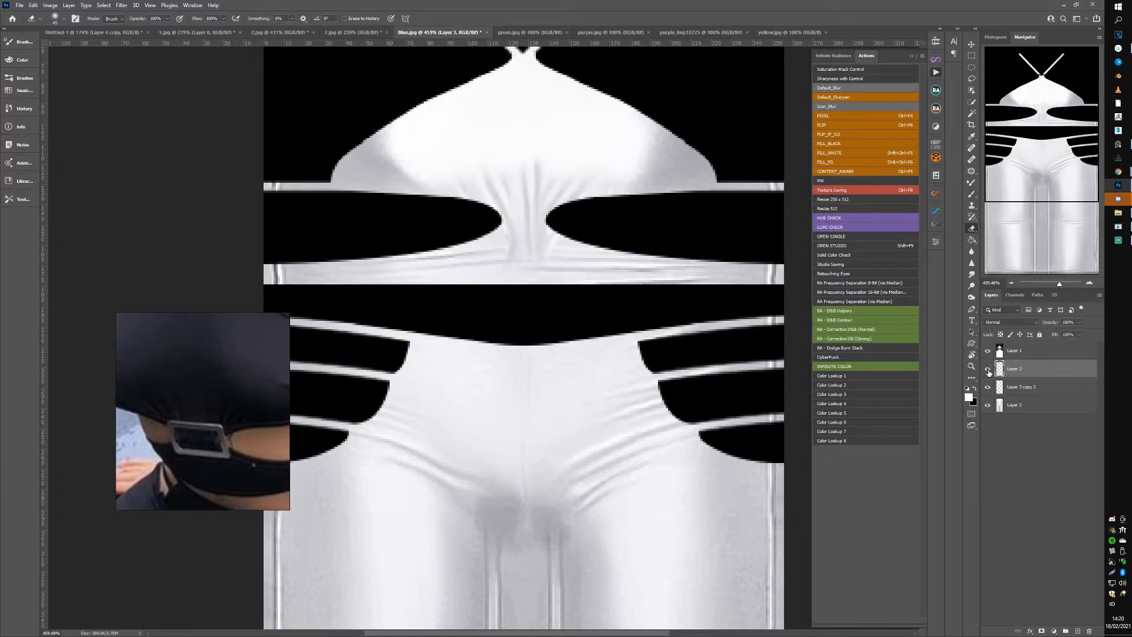
pyautogui.press('Delete')
pyautogui.click(988, 369)
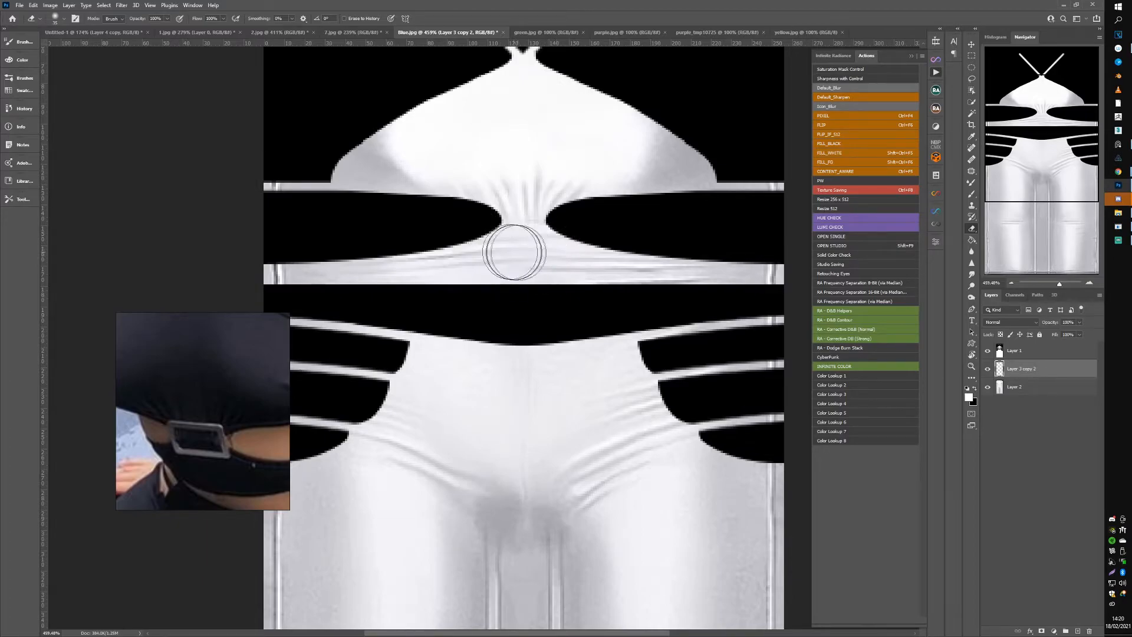
# Step: Switch to the IMVU editor and examine the shortened folds on the avatar from close up and at full length
pyautogui.click(1127, 229)
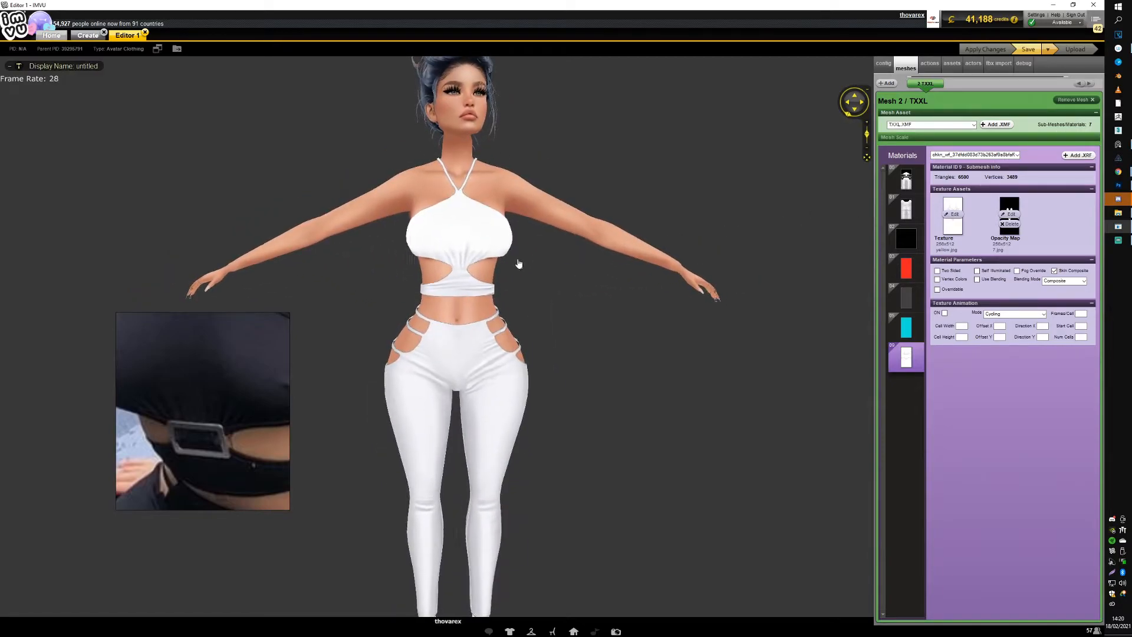
pyautogui.scroll(3, 518, 263)
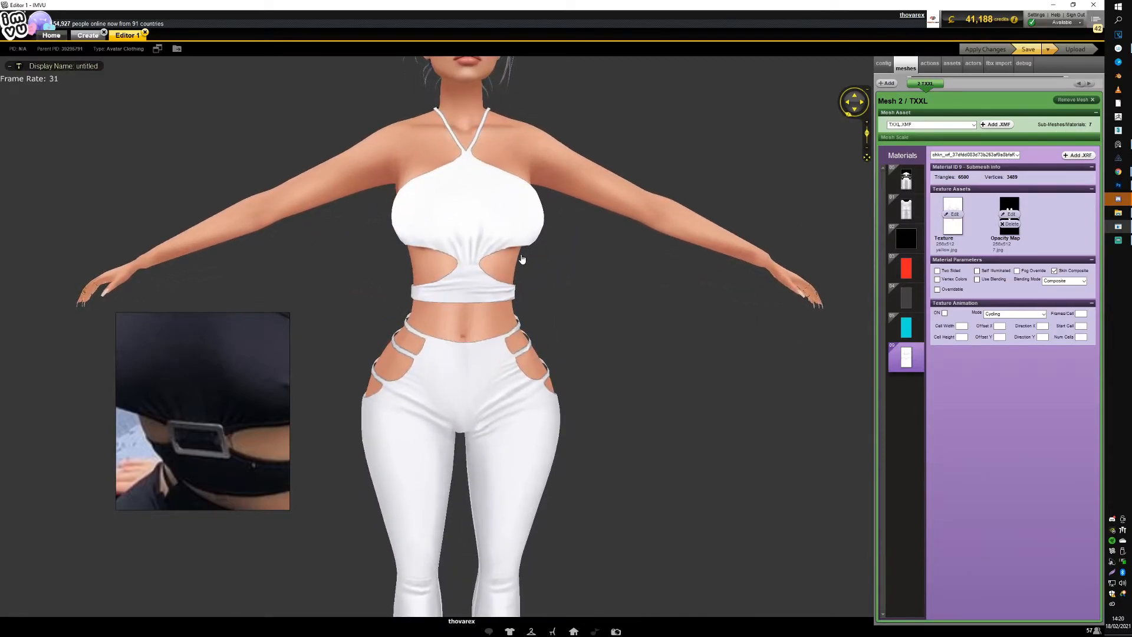
pyautogui.scroll(3, 531, 254)
pyautogui.scroll(-3, 538, 247)
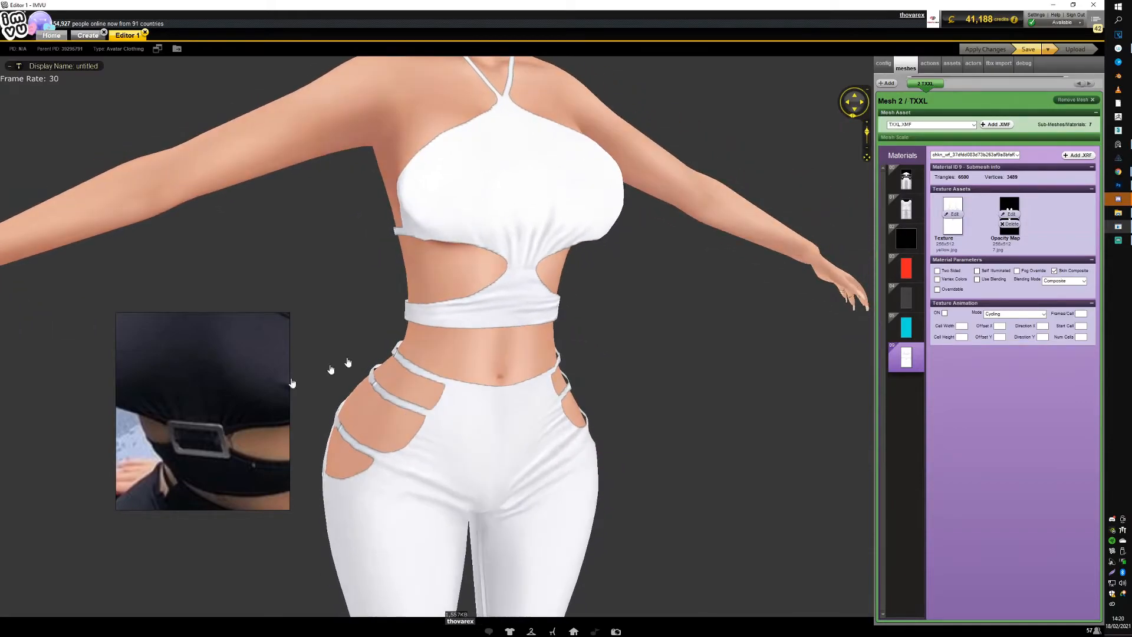
pyautogui.scroll(-3, 590, 300)
pyautogui.scroll(2, 575, 308)
pyautogui.scroll(-3, 583, 307)
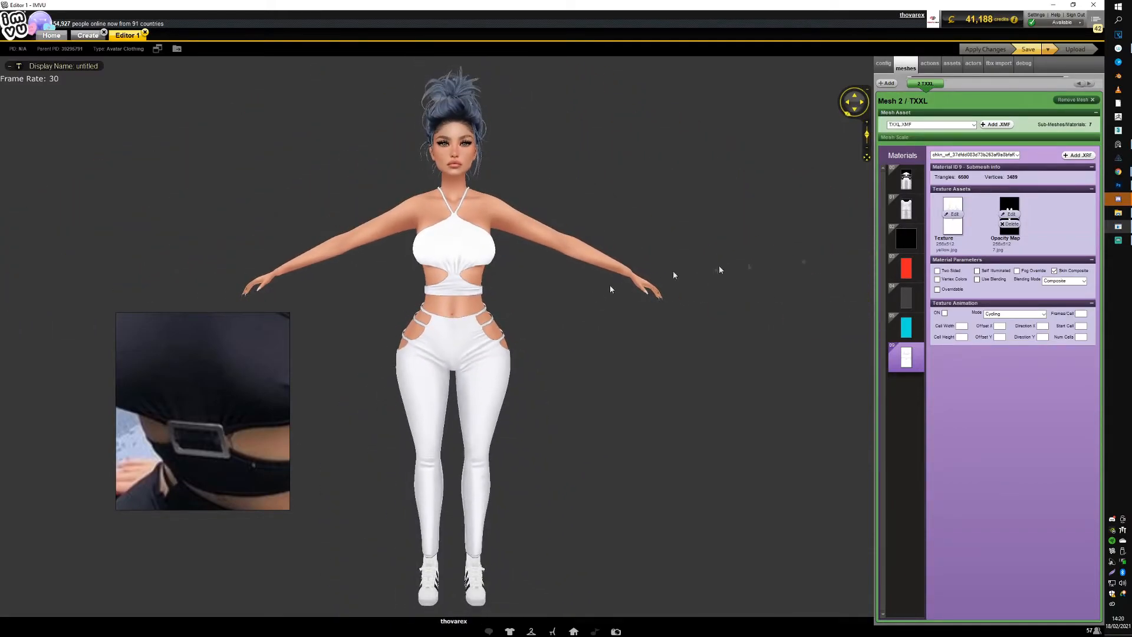
pyautogui.click(1118, 184)
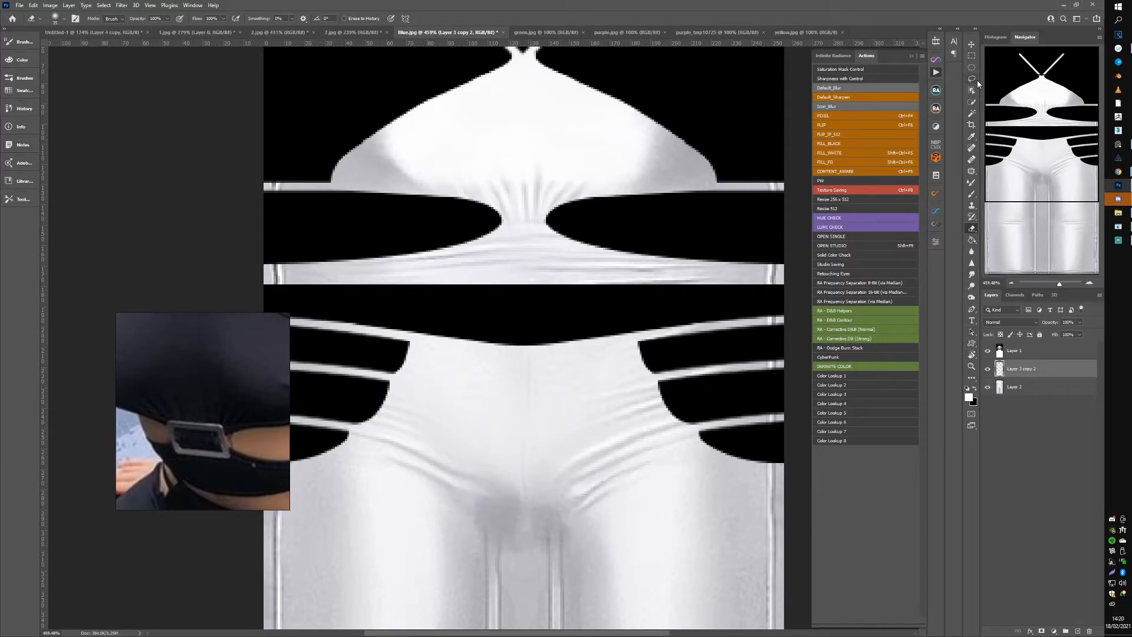
# Step: Try a white pixel shape with the Rounded Rectangle Tool, and swap the foreground colour to black
pyautogui.click(971, 348)
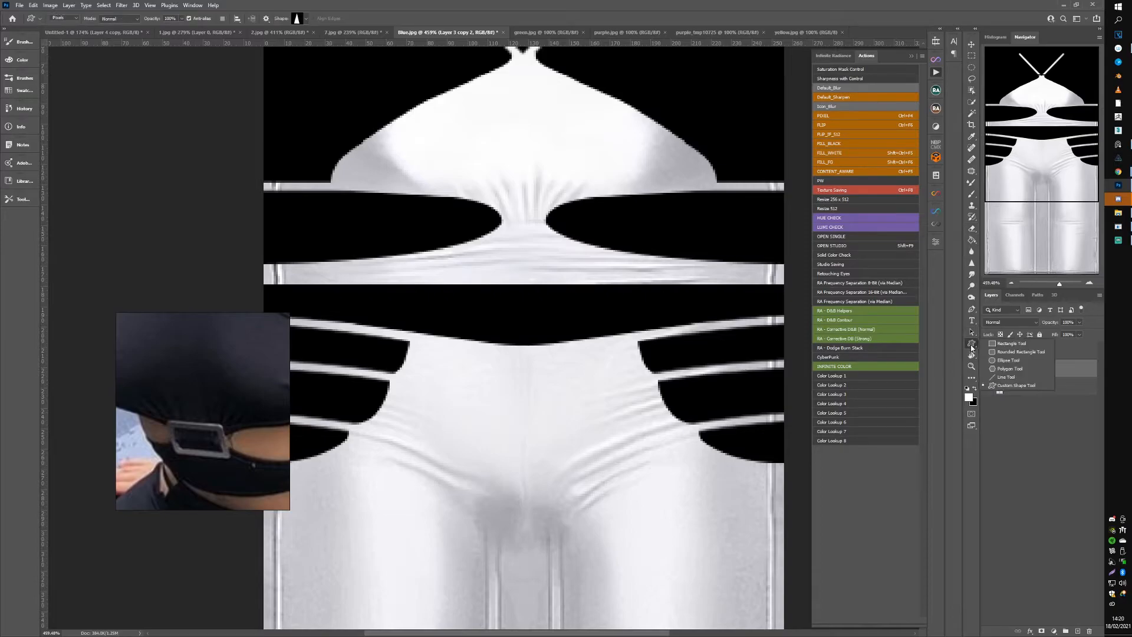
pyautogui.click(1003, 355)
pyautogui.moveTo(503, 227); pyautogui.dragTo(562, 256)
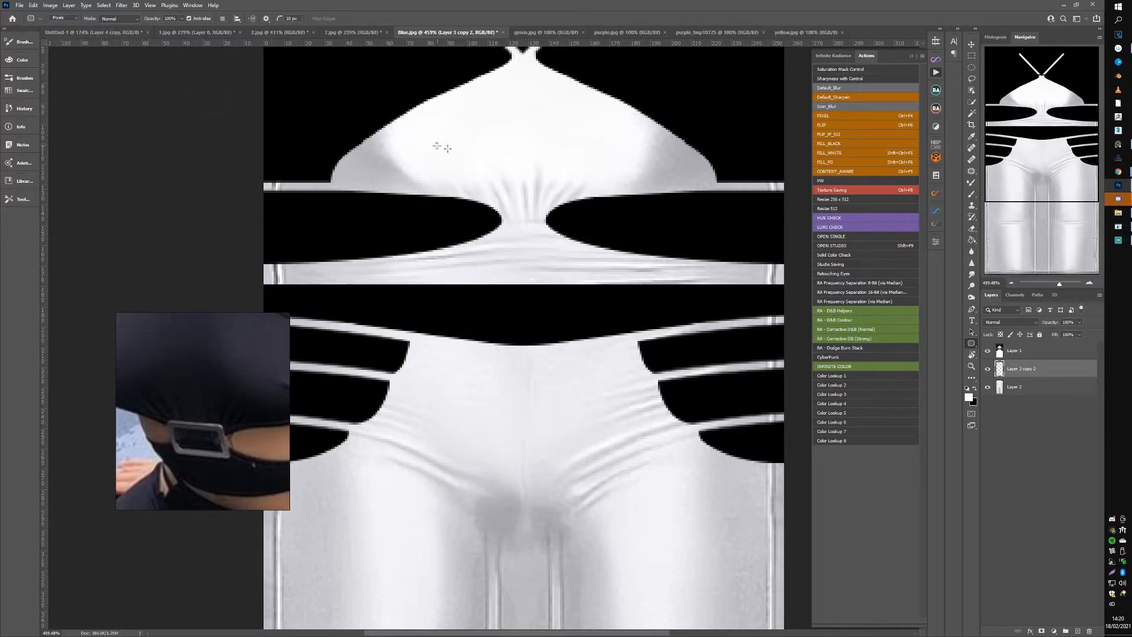
pyautogui.moveTo(473, 165); pyautogui.dragTo(584, 225)
pyautogui.hotkey('ctrl', 'z')
pyautogui.press('x')
# Step: Try drawing black rounded rectangles of different sizes on the bust with a 10 px corner radius
pyautogui.moveTo(441, 124); pyautogui.dragTo(528, 167)
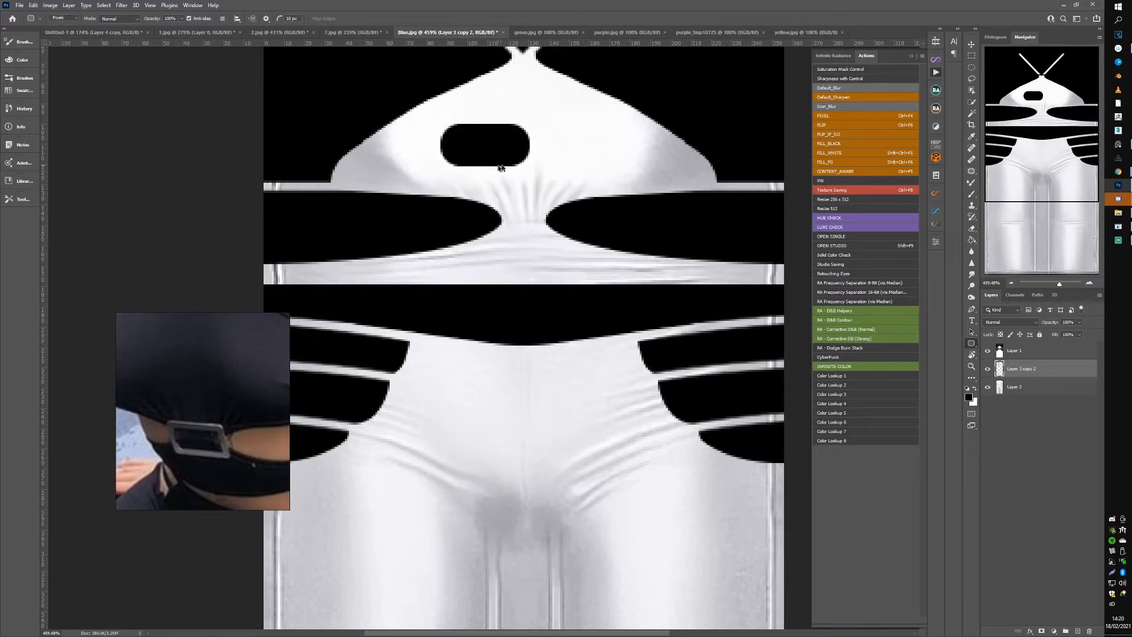
pyautogui.hotkey('ctrl', 'z')
pyautogui.moveTo(421, 113); pyautogui.dragTo(536, 182)
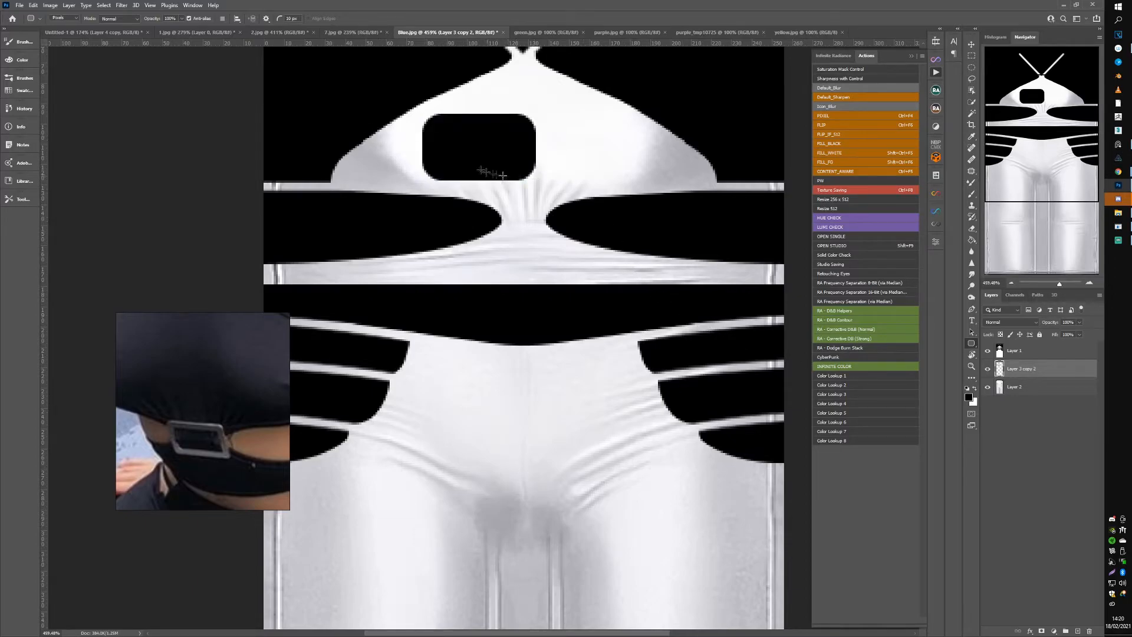
pyautogui.hotkey('ctrl', 'z')
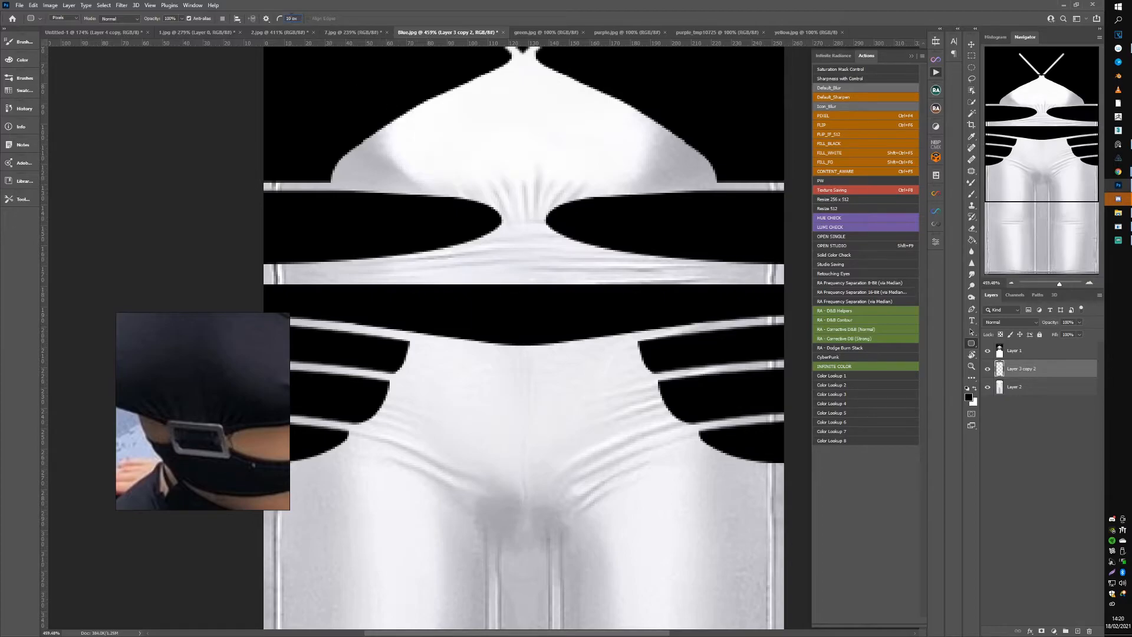
pyautogui.moveTo(442, 129); pyautogui.dragTo(511, 181)
pyautogui.hotkey('ctrl', 'z')
# Step: Reduce the rounded rectangle's corner radius and test it with black shapes on the bust and the strip between the waist cutouts
pyautogui.write('5')
pyautogui.moveTo(459, 120); pyautogui.dragTo(532, 171)
pyautogui.hotkey('ctrl', 'z')
pyautogui.moveTo(488, 205); pyautogui.dragTo(560, 235)
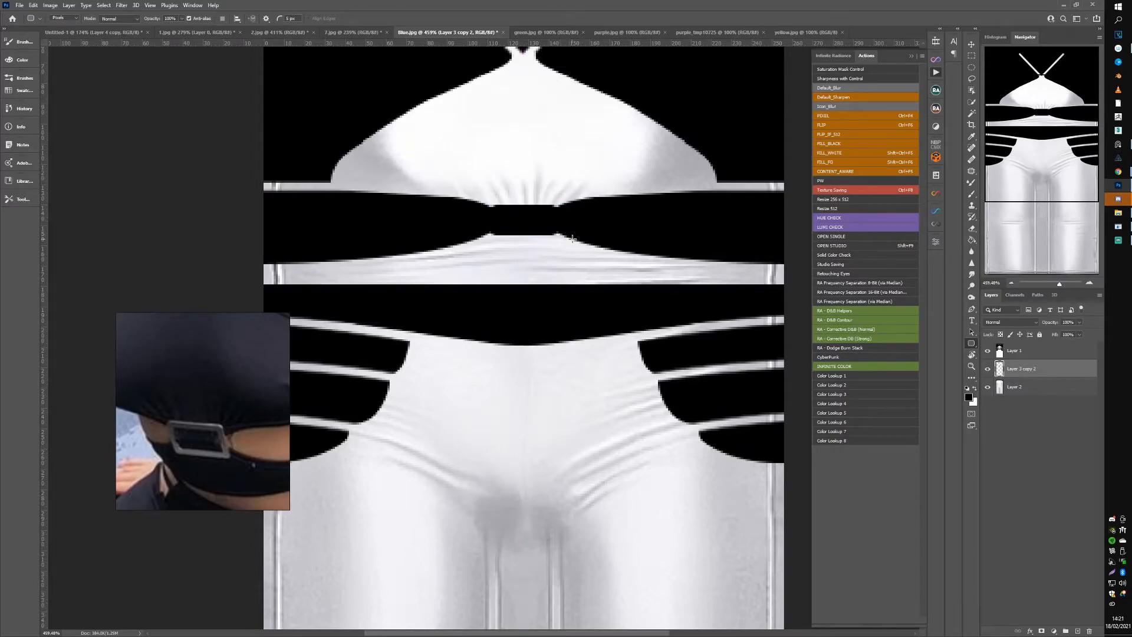
pyautogui.hotkey('ctrl', 'z')
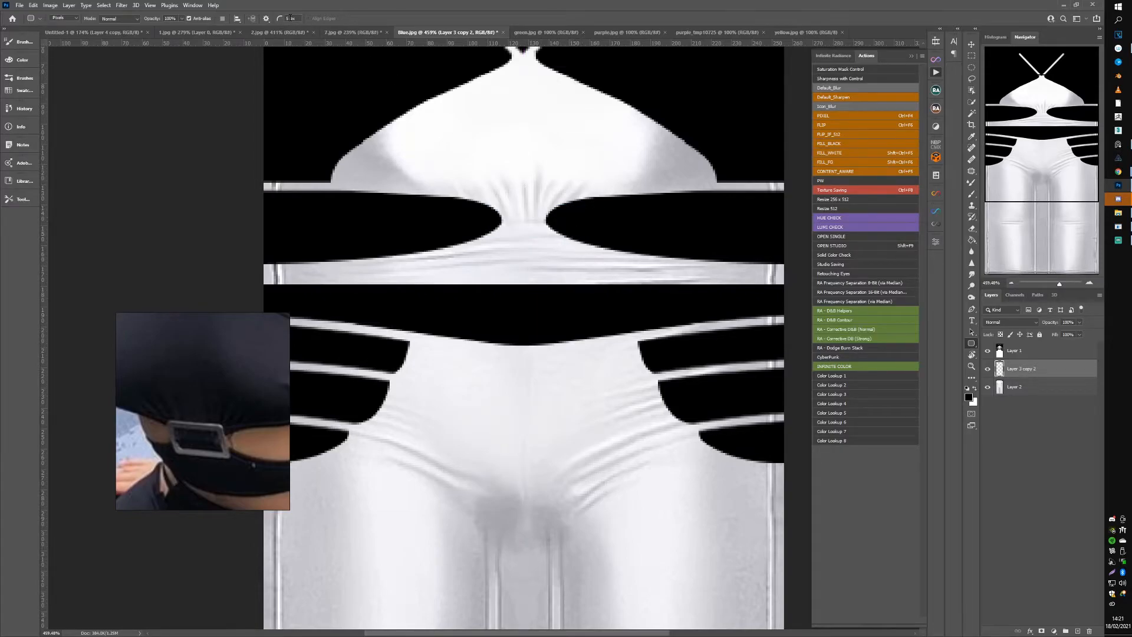
pyautogui.moveTo(463, 134); pyautogui.dragTo(523, 175)
pyautogui.hotkey('ctrl', 'z')
# Step: Try a black rounded rectangle over the centre strip on the fold layer and compare it by toggling the layer's visibility
pyautogui.moveTo(491, 208); pyautogui.dragTo(561, 234)
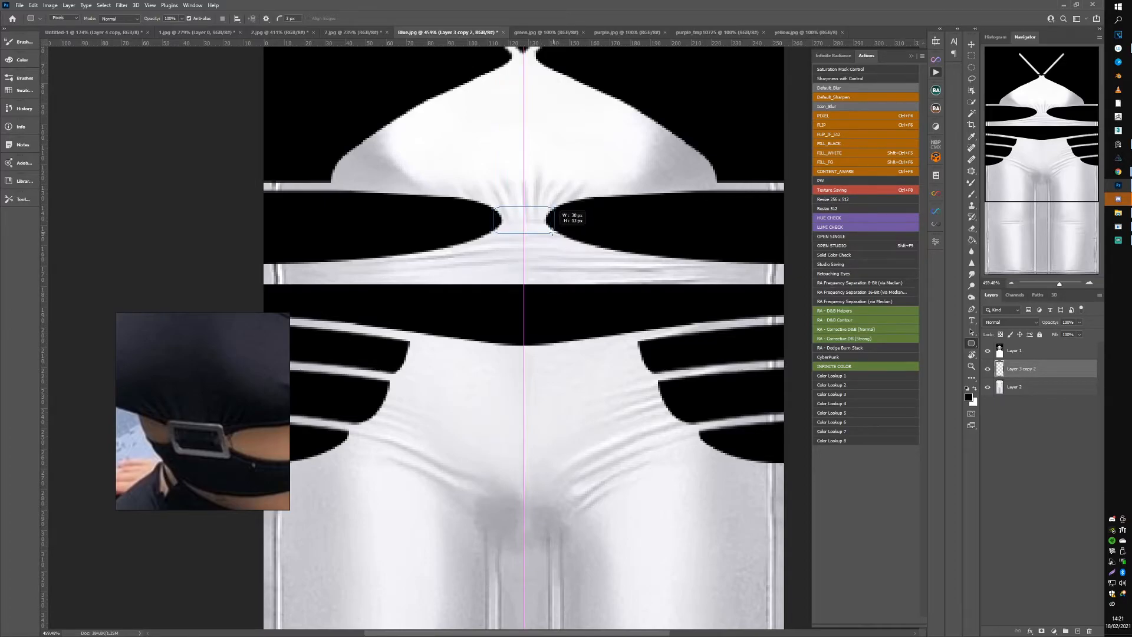
pyautogui.moveTo(553, 232); pyautogui.dragTo(553, 236)
pyautogui.click(985, 372)
pyautogui.click(985, 371)
pyautogui.click(987, 370)
pyautogui.click(987, 370)
pyautogui.click(987, 369)
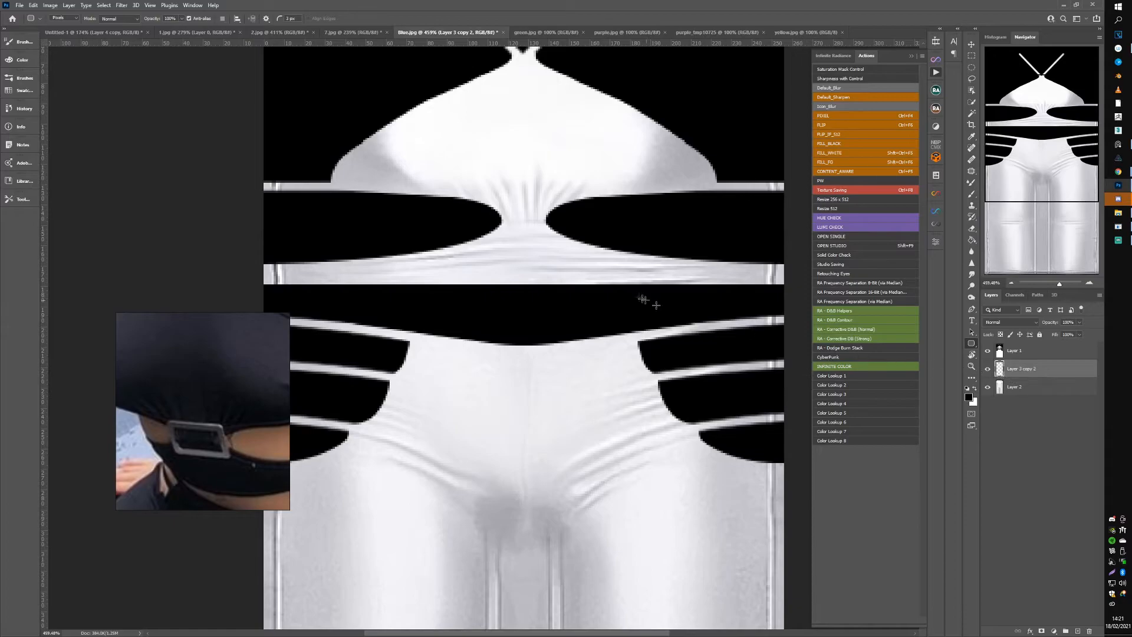
# Step: Draw a black rounded rectangle on a new layer across the strip joining the waist cutouts and check it by toggling its visibility
pyautogui.hotkey('ctrl', 'alt', 'shift', 'n')
pyautogui.moveTo(495, 206); pyautogui.dragTo(552, 234)
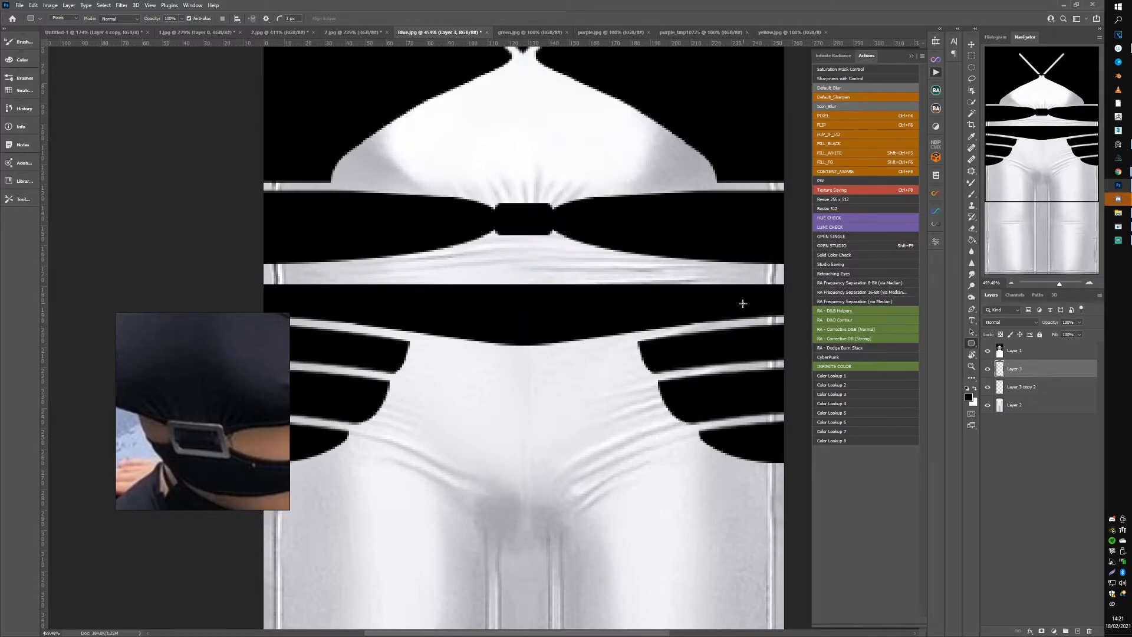
pyautogui.click(986, 370)
pyautogui.click(985, 370)
# Step: Switch to the IMVU editor, apply the texture changes and examine the black rectangle's size and placement on the avatar
pyautogui.click(1118, 227)
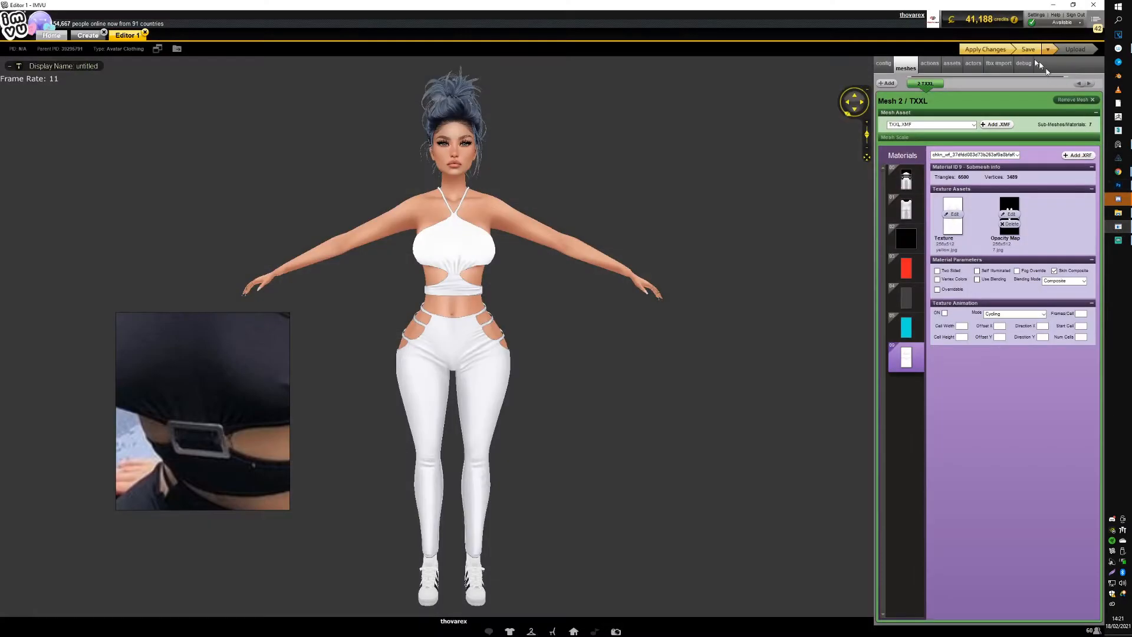
pyautogui.scroll(5, 583, 258)
pyautogui.moveTo(586, 257)
pyautogui.mouseDown()
pyautogui.moveTo(617, 255)
pyautogui.moveTo(581, 262)
pyautogui.mouseUp()
pyautogui.scroll(-5, 581, 266)
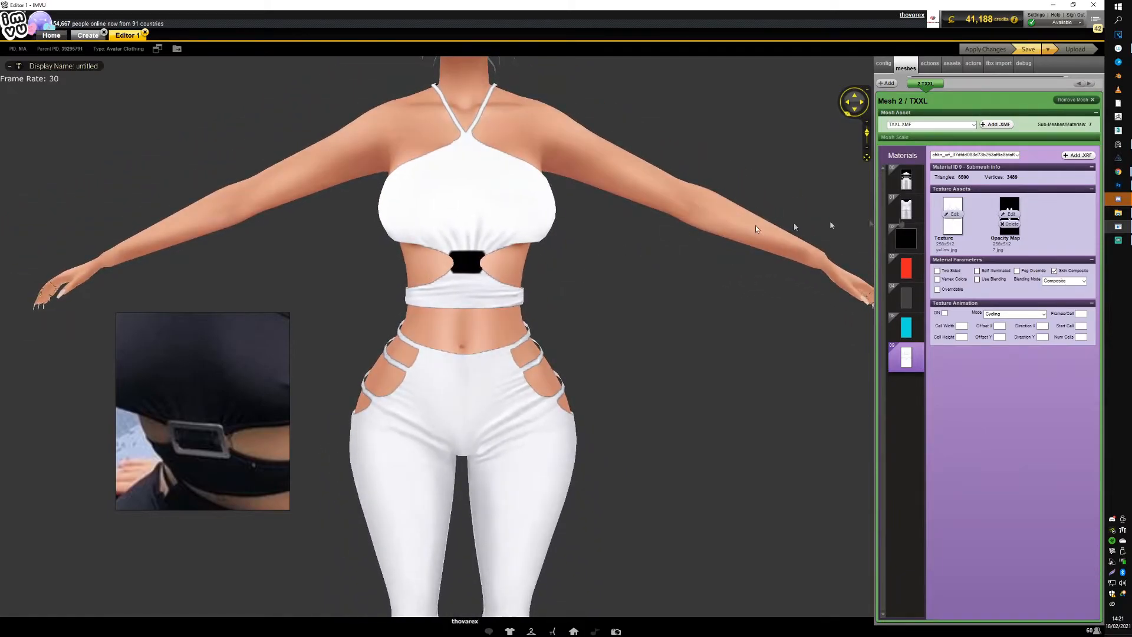
# Step: Switch back to Photoshop, try a solid-filled new layer directly above the fold layer, and delete it
pyautogui.click(1118, 185)
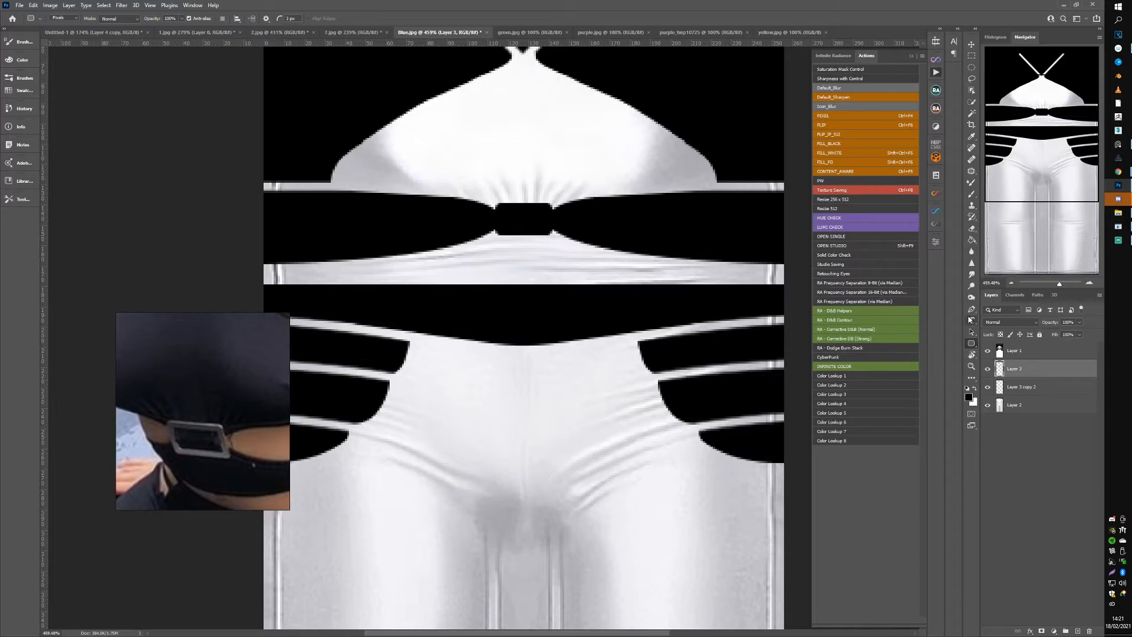
pyautogui.click(1010, 394)
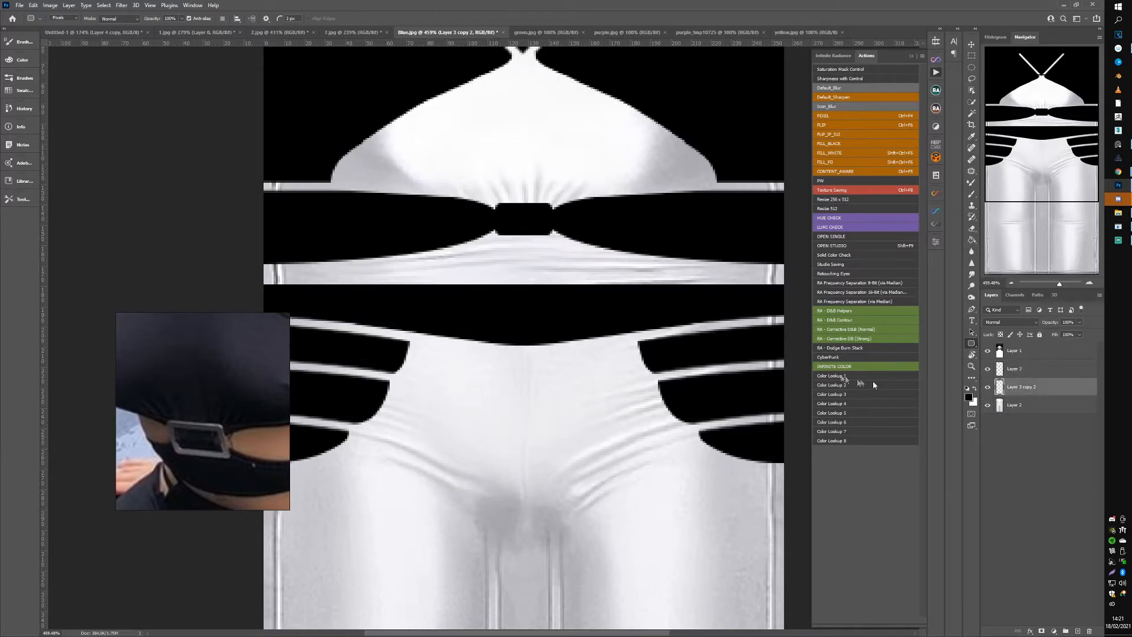
pyautogui.hotkey('ctrl', 'shift', 'alt', 'n')
pyautogui.hotkey('ctrl', 'BackSpace')
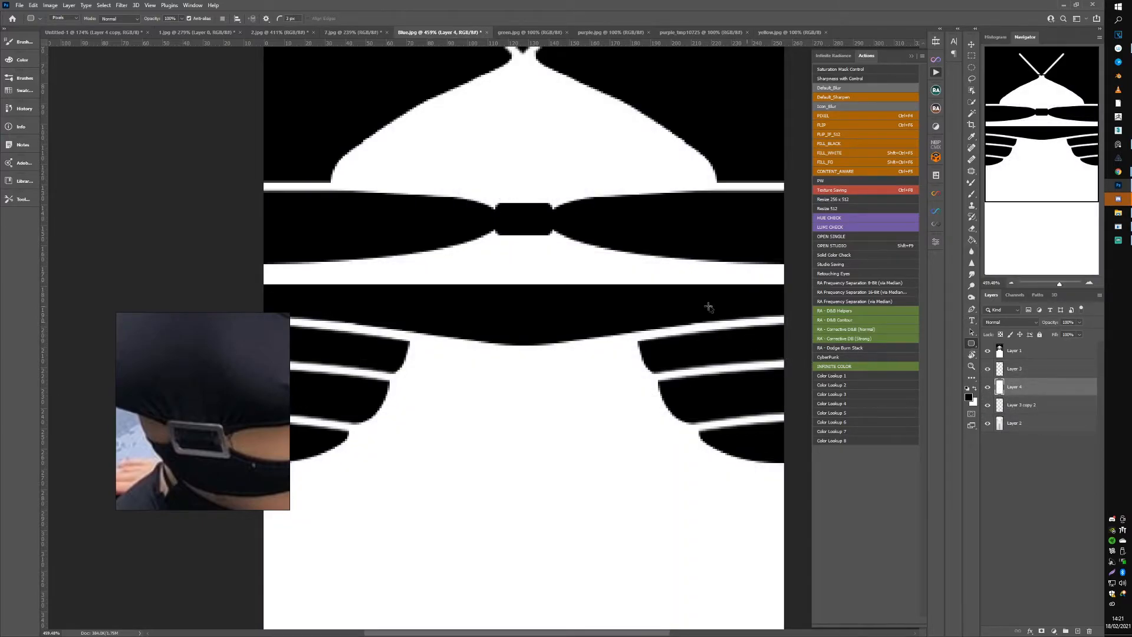
pyautogui.hotkey('alt', 'BackSpace')
pyautogui.press('Delete')
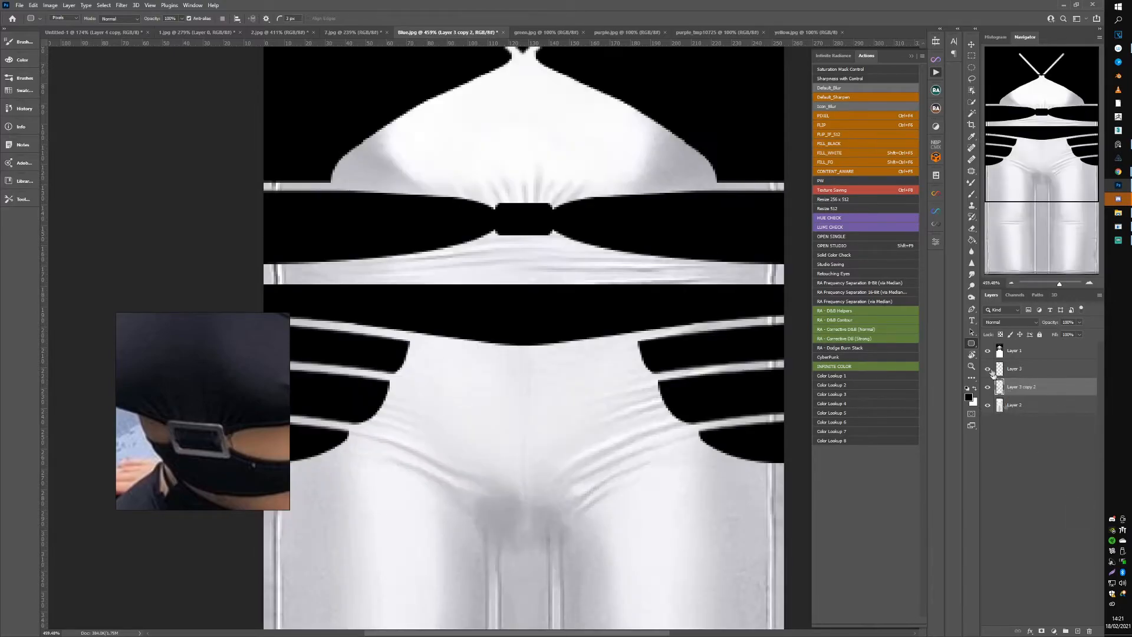
# Step: Fill the rounded rectangle with white and move its layer to the top of the layer stack
pyautogui.click(1010, 370)
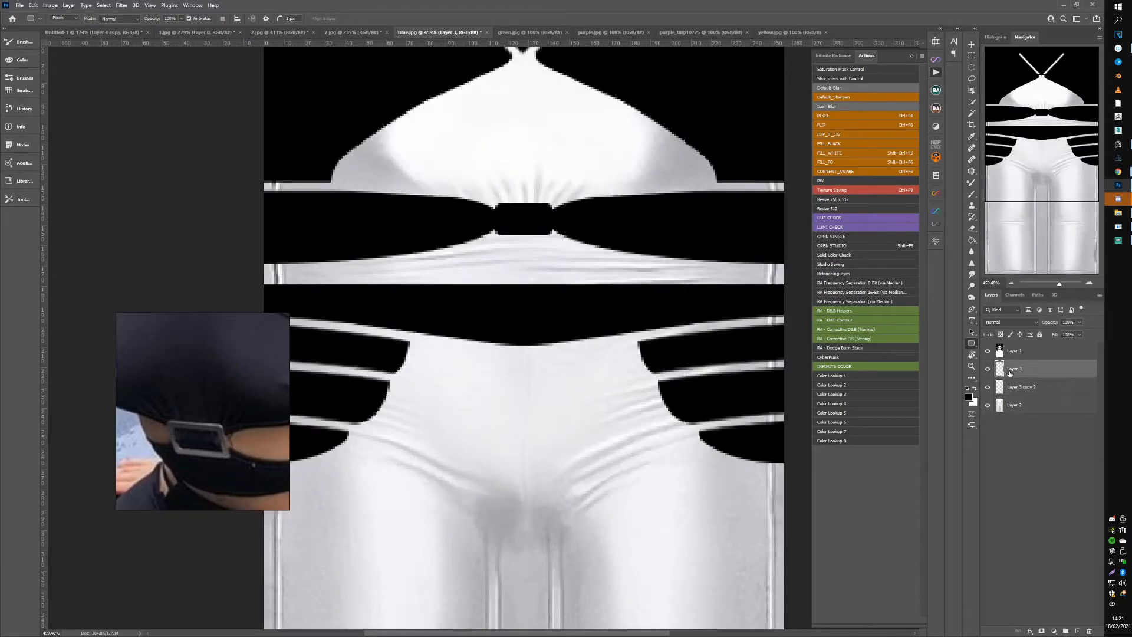
pyautogui.hotkey('ctrl', 'shift', 'BackSpace')
pyautogui.moveTo(1008, 371); pyautogui.dragTo(1010, 345)
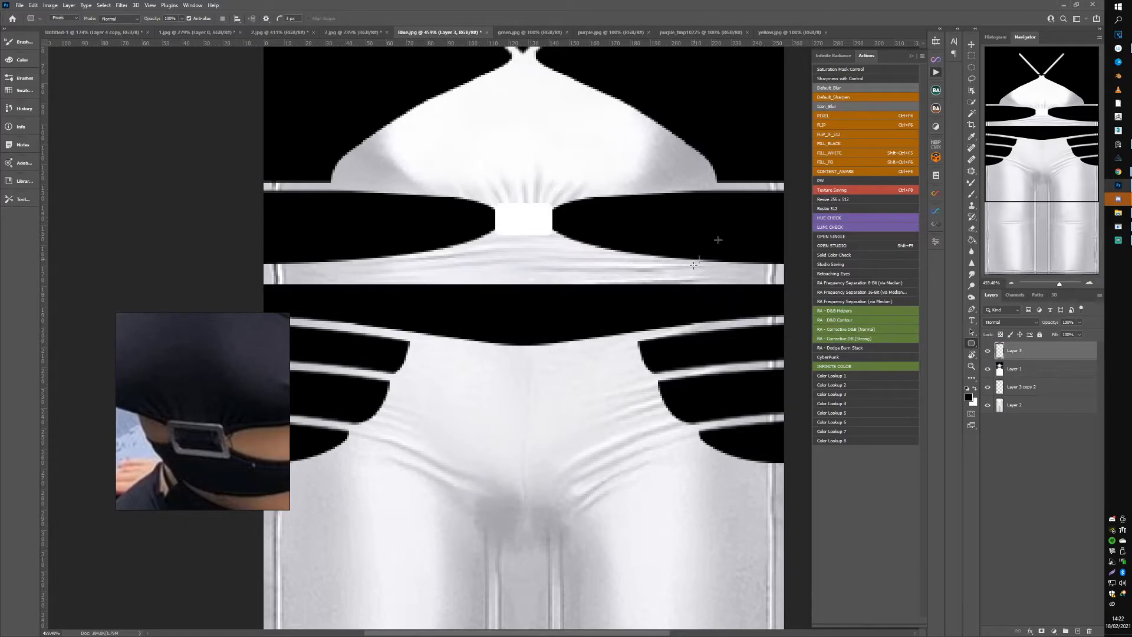
# Step: Try lengthening the white rectangle by copying its lower part to a new layer, shifting it down and merging it
pyautogui.click(972, 55)
pyautogui.moveTo(626, 273); pyautogui.dragTo(469, 217)
pyautogui.hotkey('ctrl', 'j')
pyautogui.press('v')
pyautogui.moveTo(549, 233); pyautogui.dragTo(549, 237)
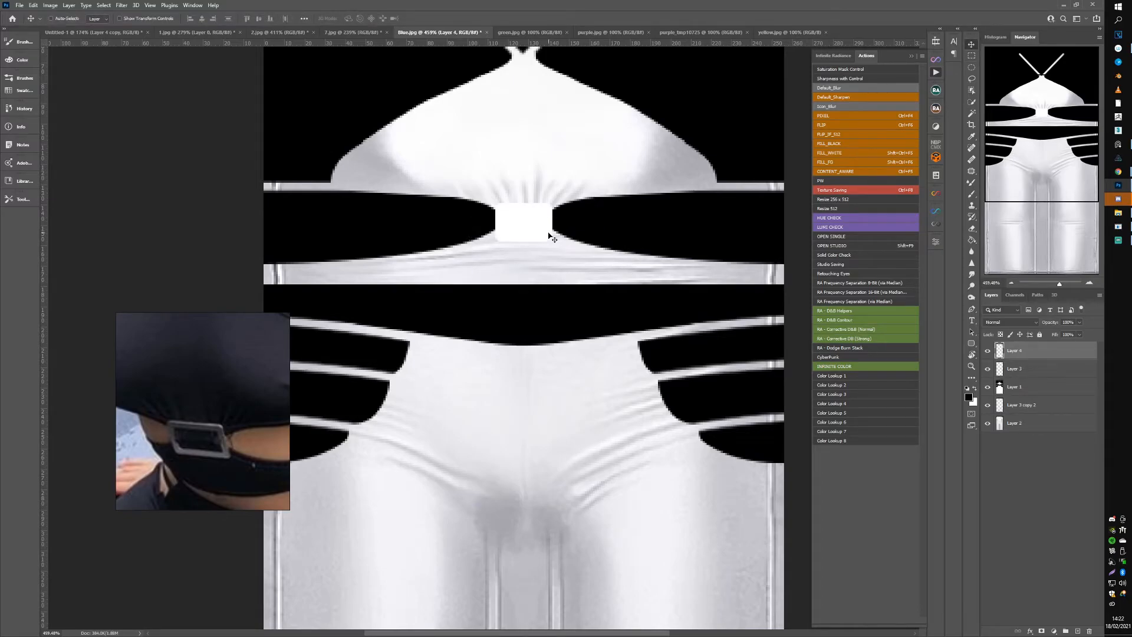
pyautogui.hotkey('ctrl', 'e')
# Step: Apply the changes in the IMVU editor and examine the white rectangle between the avatar's waist cutouts up close
pyautogui.click(1118, 227)
pyautogui.click(970, 49)
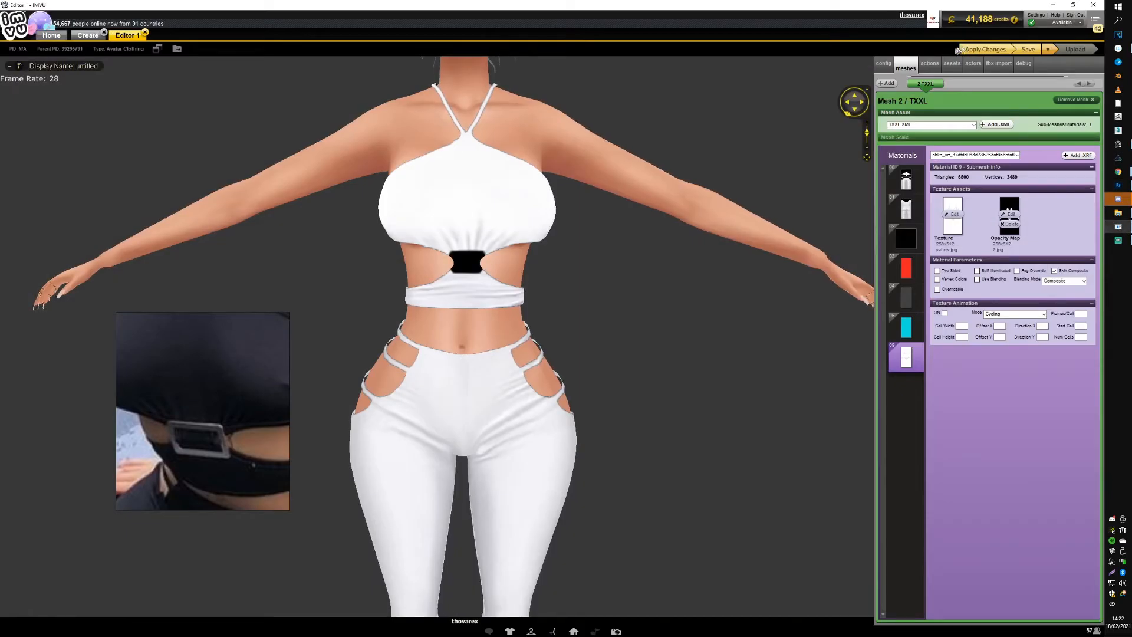
pyautogui.scroll(5, 613, 234)
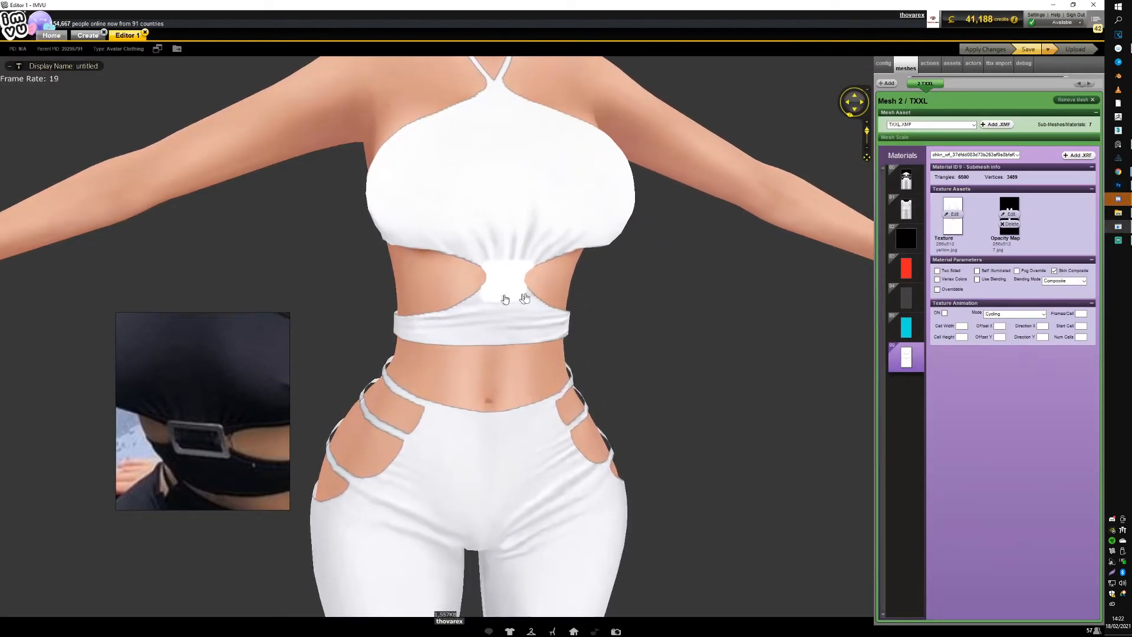
# Step: Switch back to Photoshop and undo the lengthening of the white rectangle, including its copied lower part
pyautogui.click(1118, 186)
pyautogui.hotkey('ctrl', 'v')
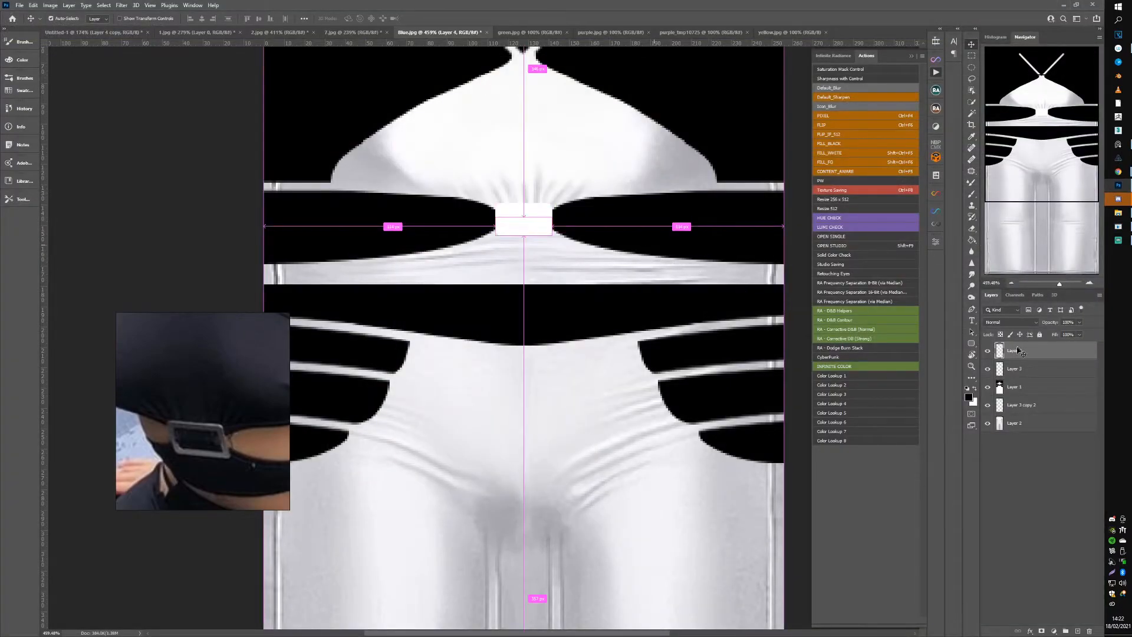
pyautogui.hotkey('ctrl', 'z')
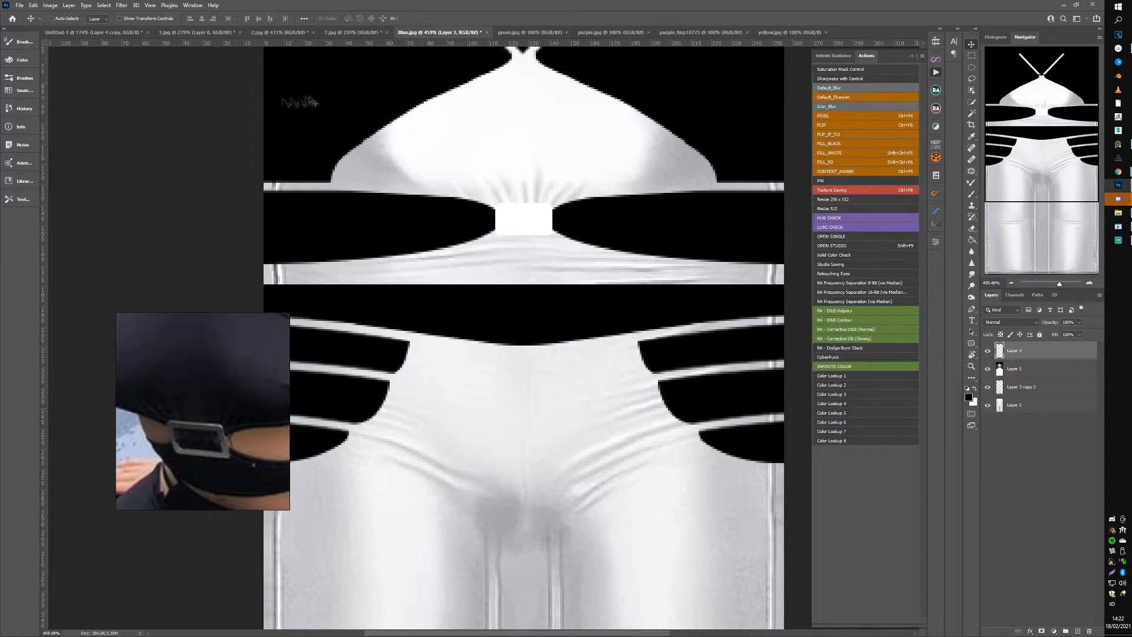
# Step: Open the 1.jpg opacity map and add the white buckle rectangle on a new layer between the waist cutouts
pyautogui.click(193, 33)
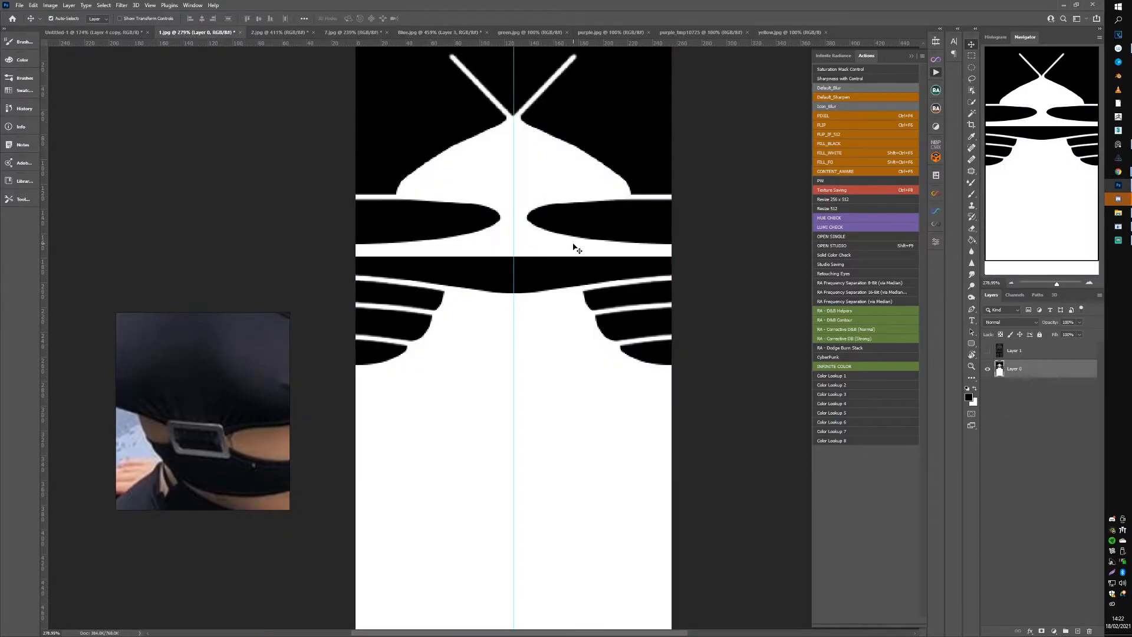
pyautogui.hotkey('ctrl', 'shift', 'alt', 'n')
pyautogui.scroll(3, 508, 210)
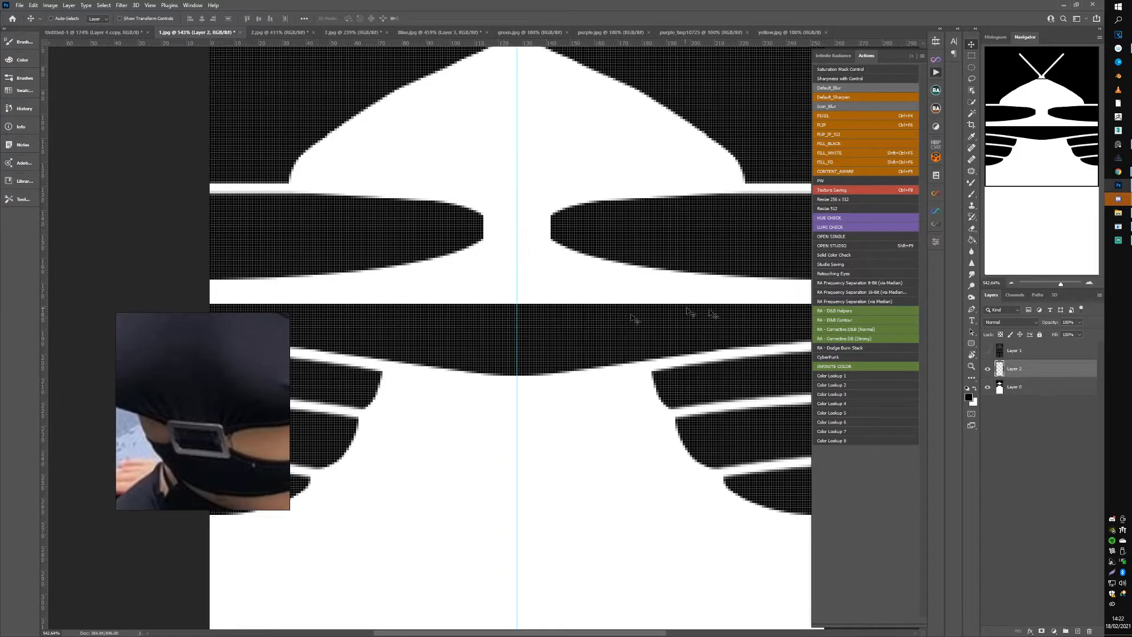
# Step: Apply the opacity map changes in the IMVU editor and examine the straightened cutout ends beside the white rectangle
pyautogui.click(1118, 227)
pyautogui.click(970, 51)
pyautogui.scroll(-2, 636, 246)
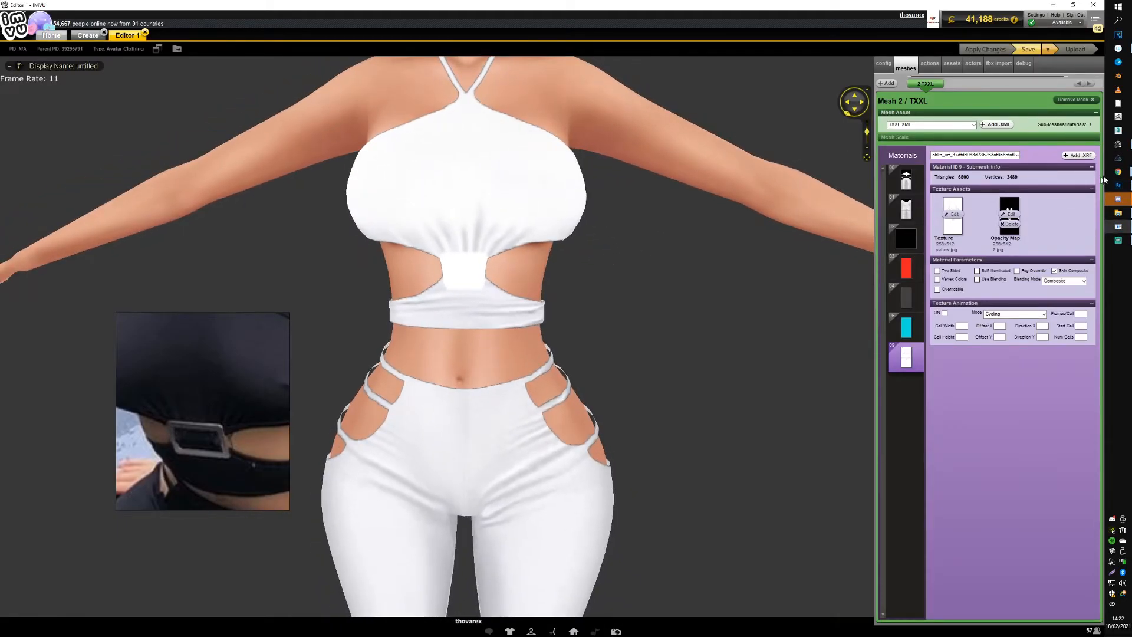
# Step: Return to the Blue.jpg texture in Photoshop and invert the buckle rectangle to black
pyautogui.click(1118, 185)
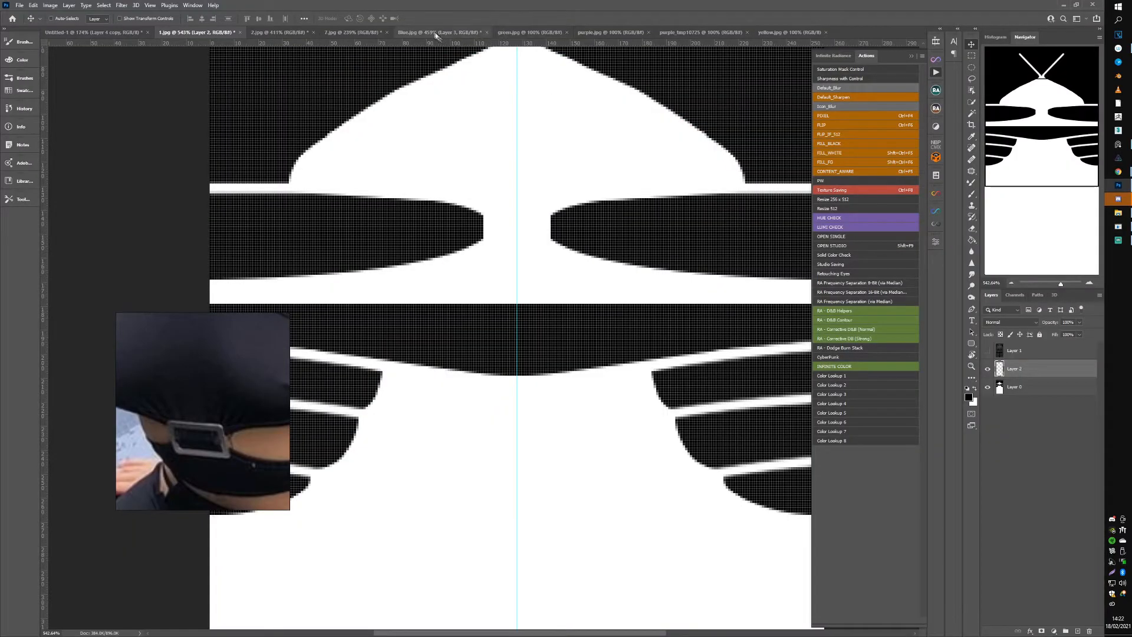
pyautogui.click(436, 32)
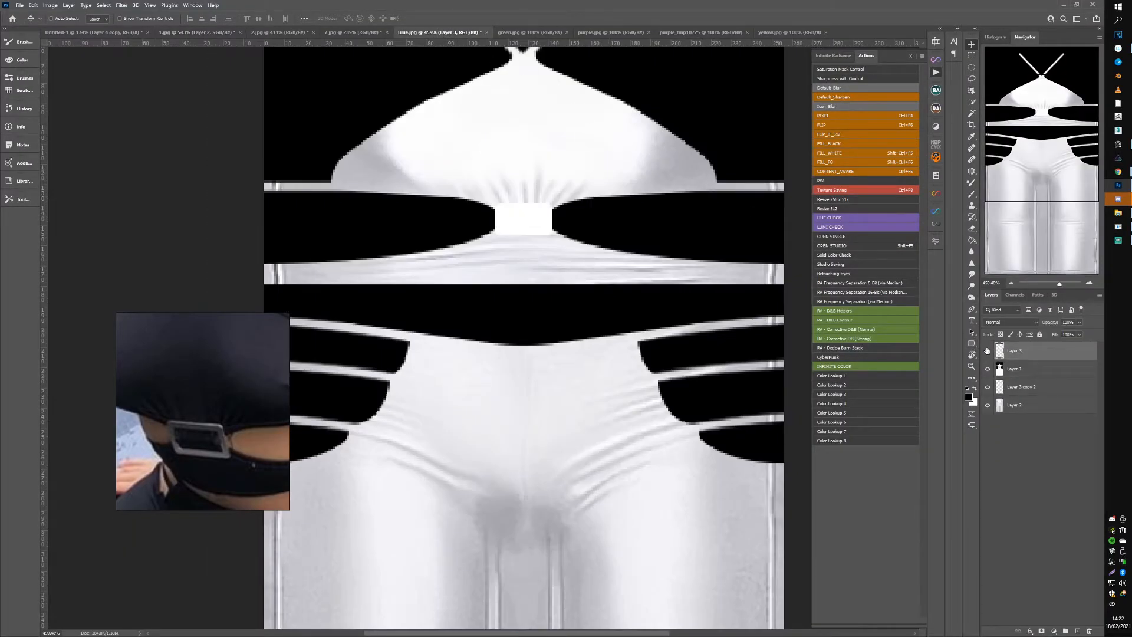
pyautogui.hotkey('ctrl', 'i')
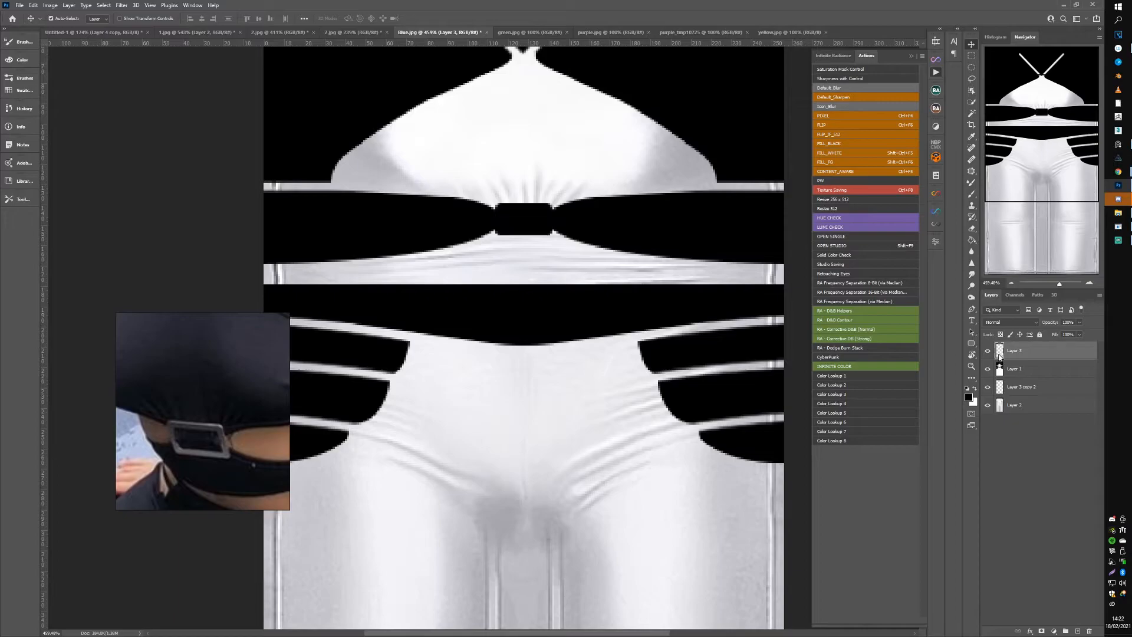
# Step: Load the black rectangle as a selection, contract it by 2 pixels and clear its inside to form a buckle frame
pyautogui.click(990, 353)
pyautogui.keyDown('ctrl'); pyautogui.click(1000, 352); pyautogui.keyUp('ctrl')
pyautogui.click(989, 353)
pyautogui.click(989, 353)
pyautogui.click(100, 5)
pyautogui.moveTo(161, 140)
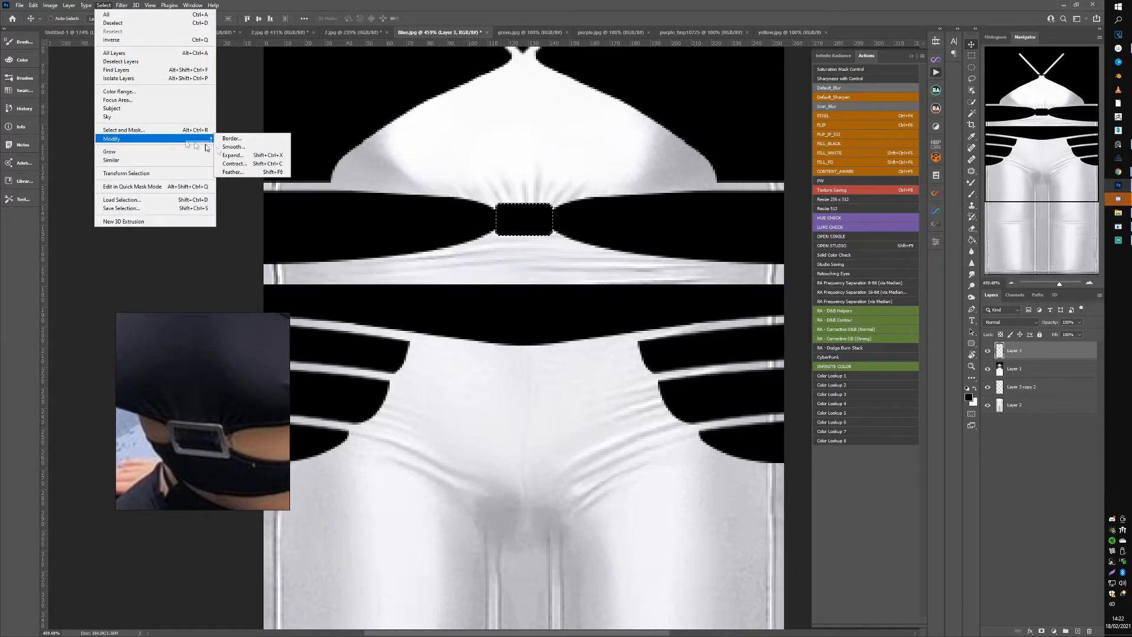
pyautogui.click(244, 166)
pyautogui.write('2')
pyautogui.click(740, 138)
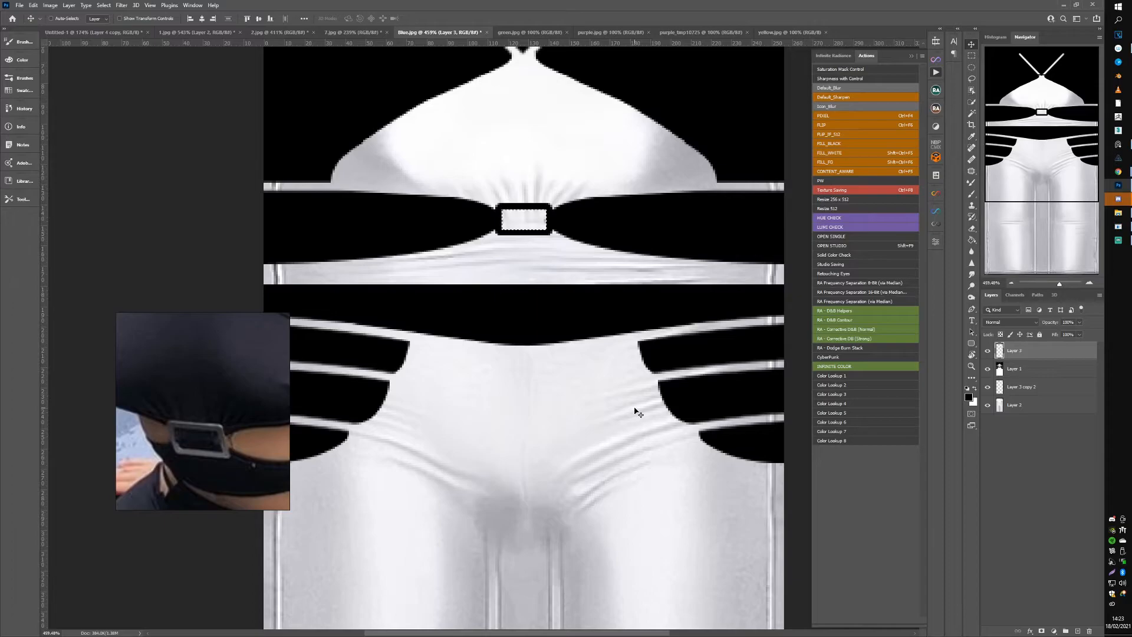
# Step: Deselect the frame's inside, apply the changes in the IMVU editor and view the buckle frame on the full avatar
pyautogui.hotkey('ctrl', 'd')
pyautogui.click(1119, 227)
pyautogui.click(986, 49)
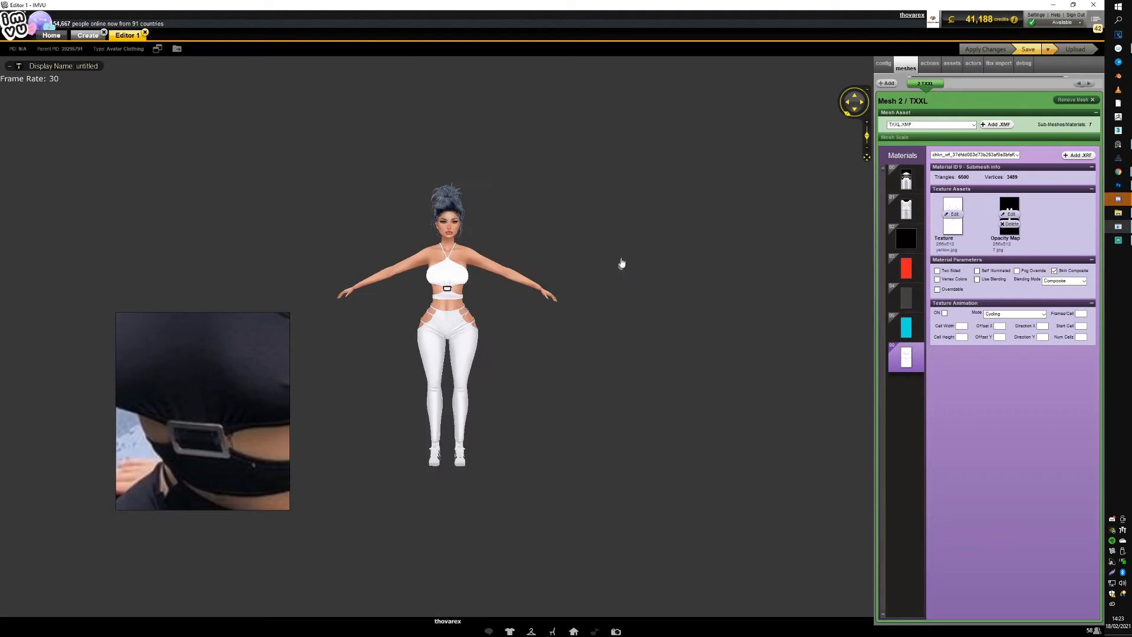
# Step: Back in Photoshop, restore the filled rectangle and try a thicker frame by contracting the inner selection 2 pixels more and clearing it
pyautogui.click(1119, 186)
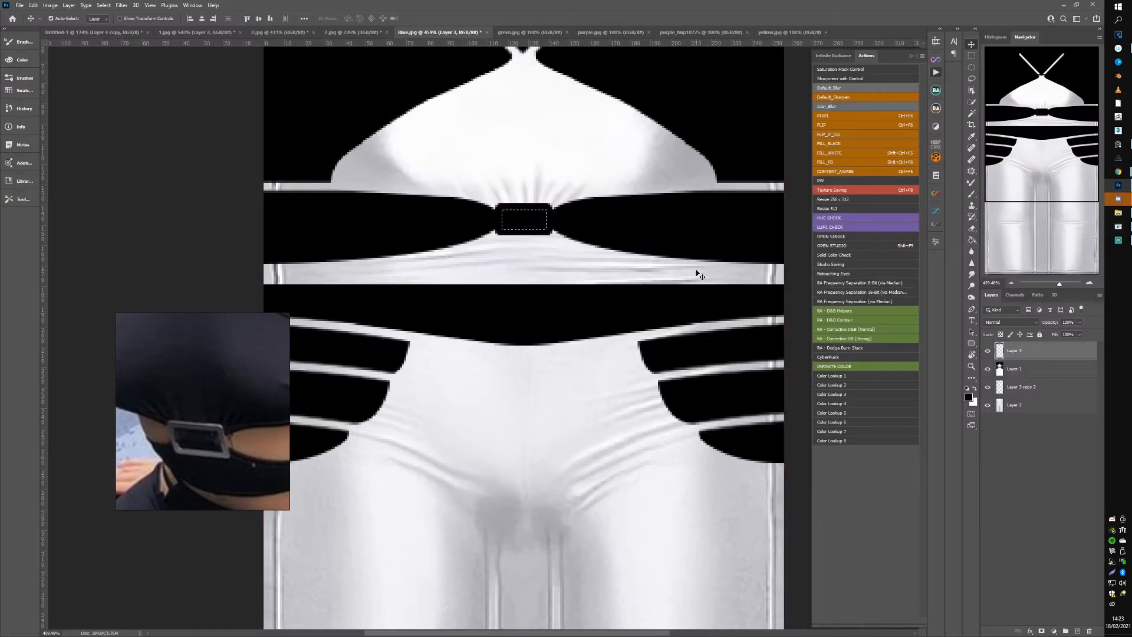
pyautogui.hotkey('alt', 's')
pyautogui.press('m')
pyautogui.press('c')
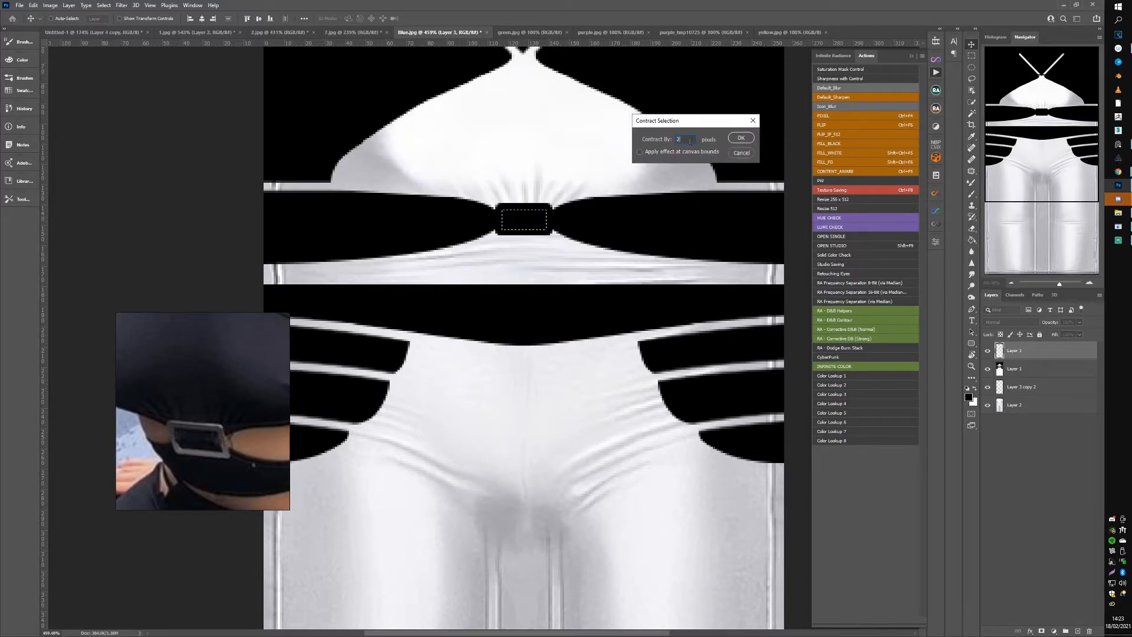
pyautogui.click(746, 141)
pyautogui.hotkey('shift', 'ctrl', 'F5')
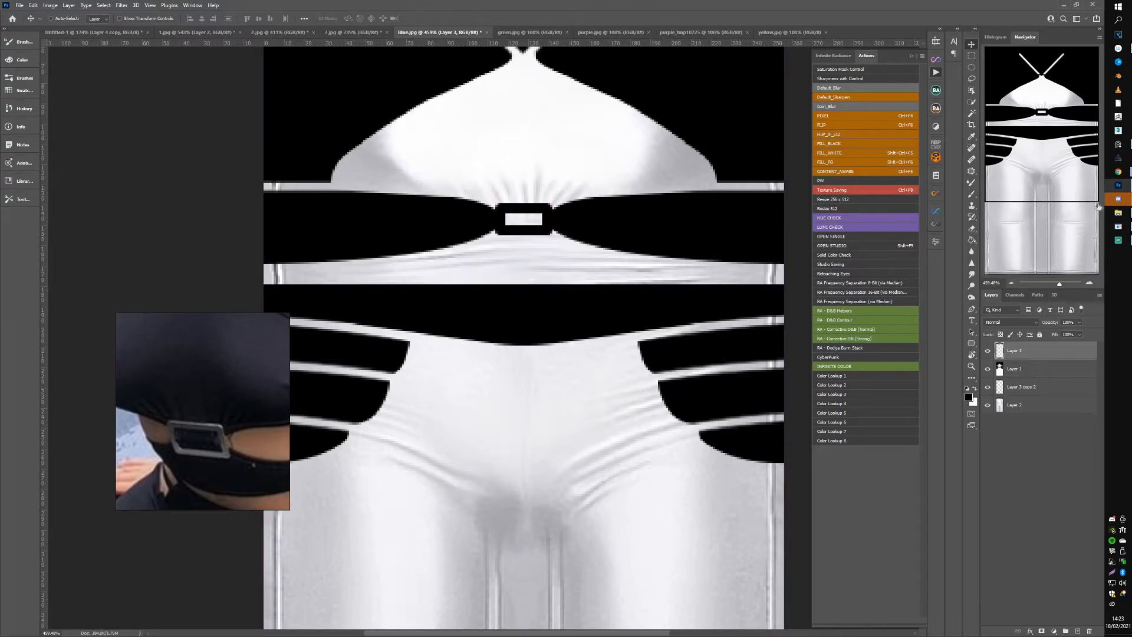
# Step: Apply the thicker buckle frame in the IMVU editor and examine it on the avatar at different distances
pyautogui.click(1119, 228)
pyautogui.click(970, 50)
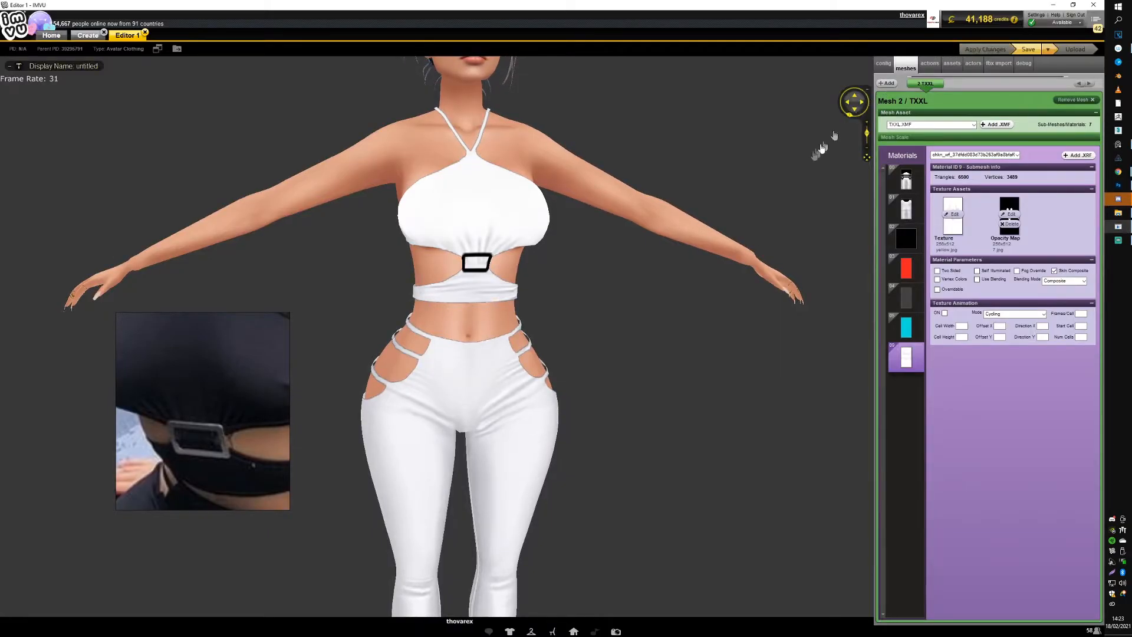
pyautogui.scroll(3, 632, 243)
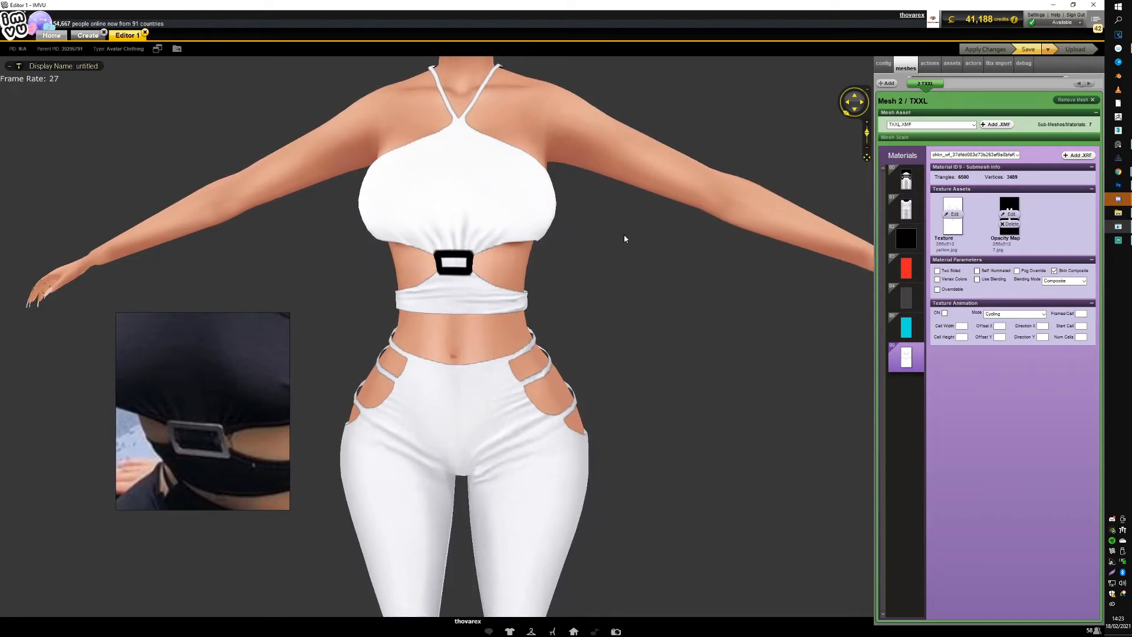
pyautogui.scroll(-3, 626, 239)
# Step: Switch back to Photoshop and undo the thicker frame's cutout and the extra selection contraction
pyautogui.click(1118, 185)
pyautogui.hotkey('ctrl', 'z')
pyautogui.hotkey('ctrl', 'z')
pyautogui.hotkey('ctrl', 'z')
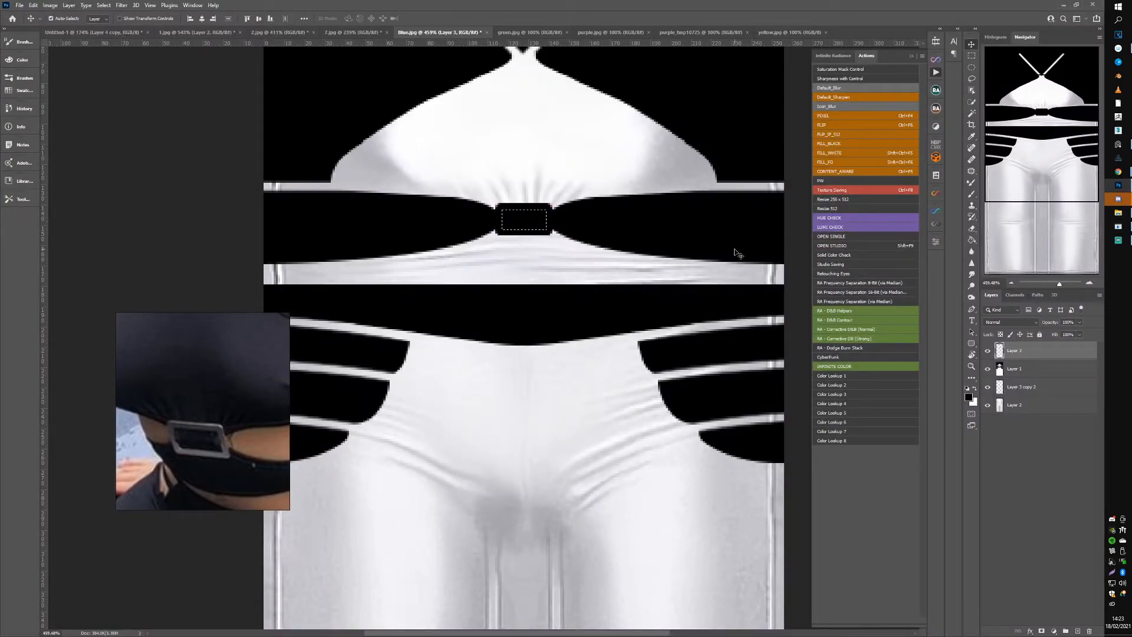
# Step: Contract the inner selection slightly, delete the rectangle's inside, and view the resulting buckle frame in the IMVU editor
pyautogui.hotkey('alt', 's')
pyautogui.press('m')
pyautogui.press('c')
pyautogui.click(738, 139)
pyautogui.press('Delete')
pyautogui.hotkey('ctrl', 'd')
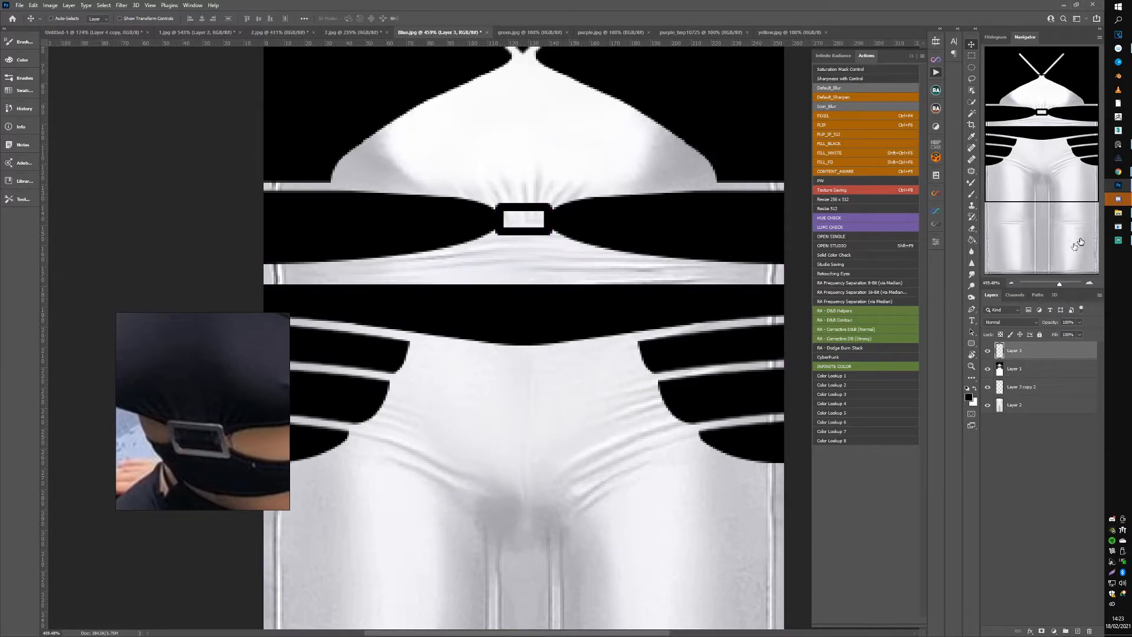
pyautogui.click(1119, 227)
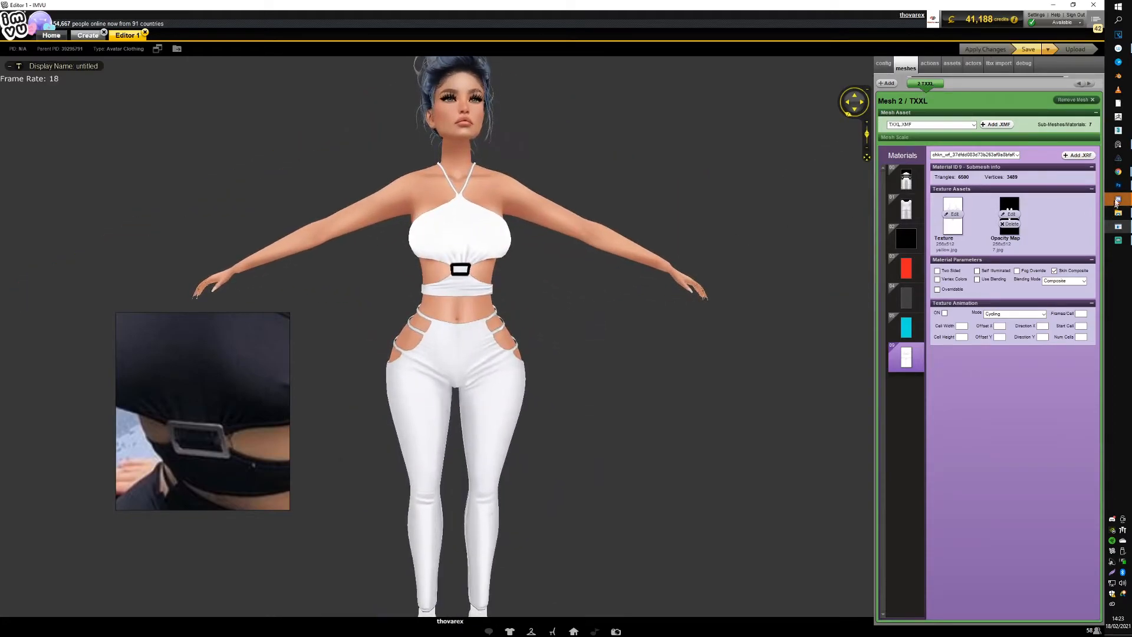
# Step: Switch back to Photoshop and lighten the black buckle frame to grey with a Hue/Saturation lightness of +36
pyautogui.click(1118, 186)
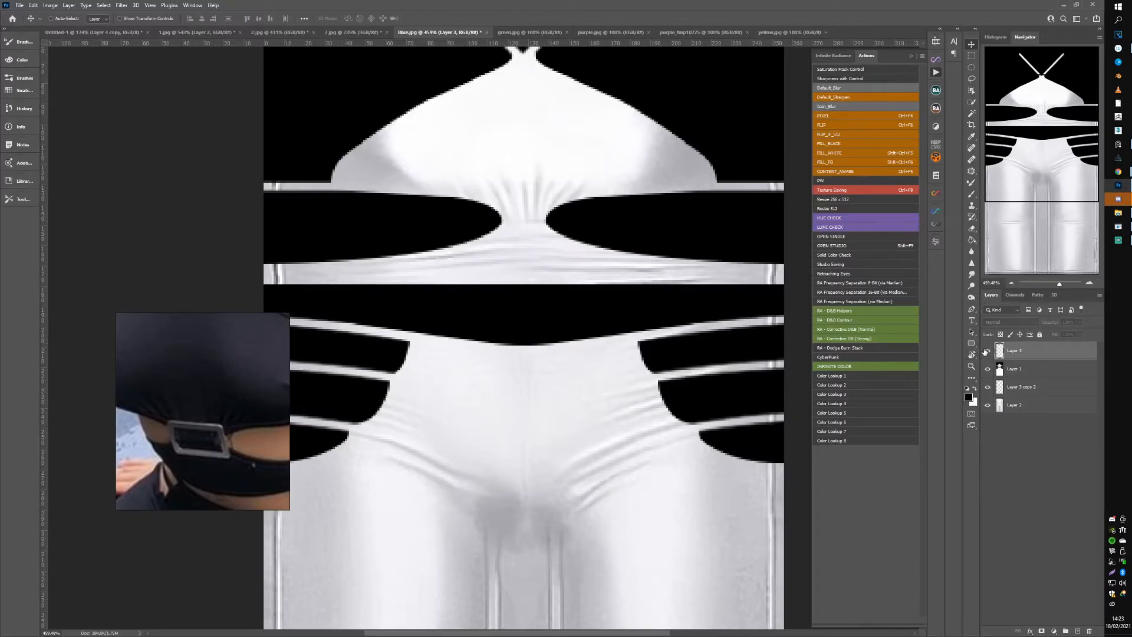
pyautogui.hotkey('ctrl', 'u')
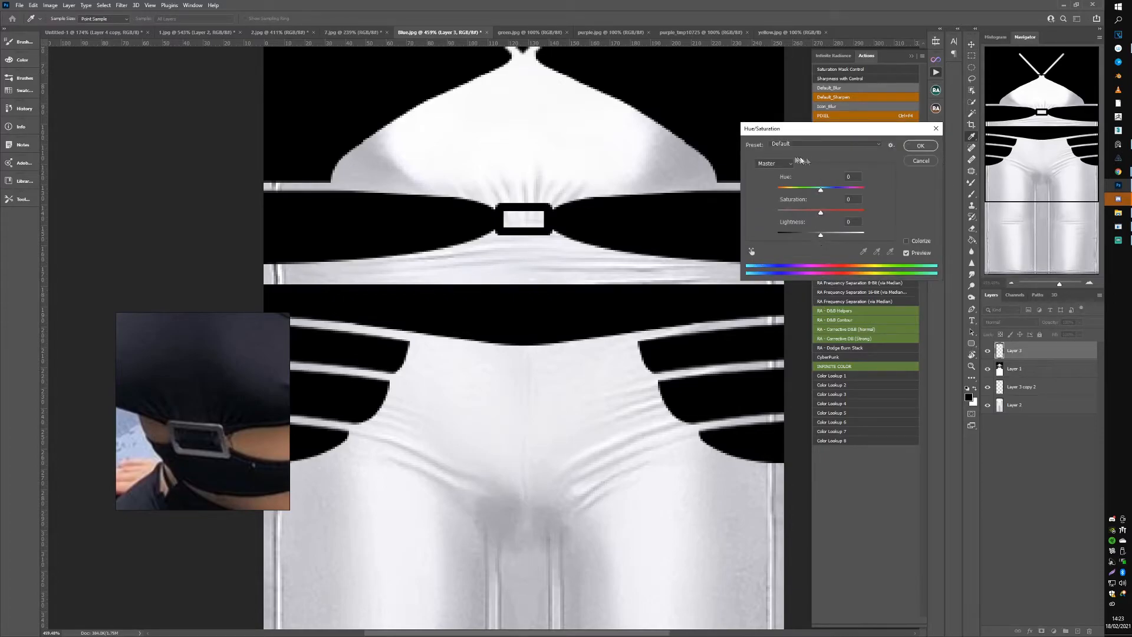
pyautogui.moveTo(824, 237); pyautogui.dragTo(836, 238)
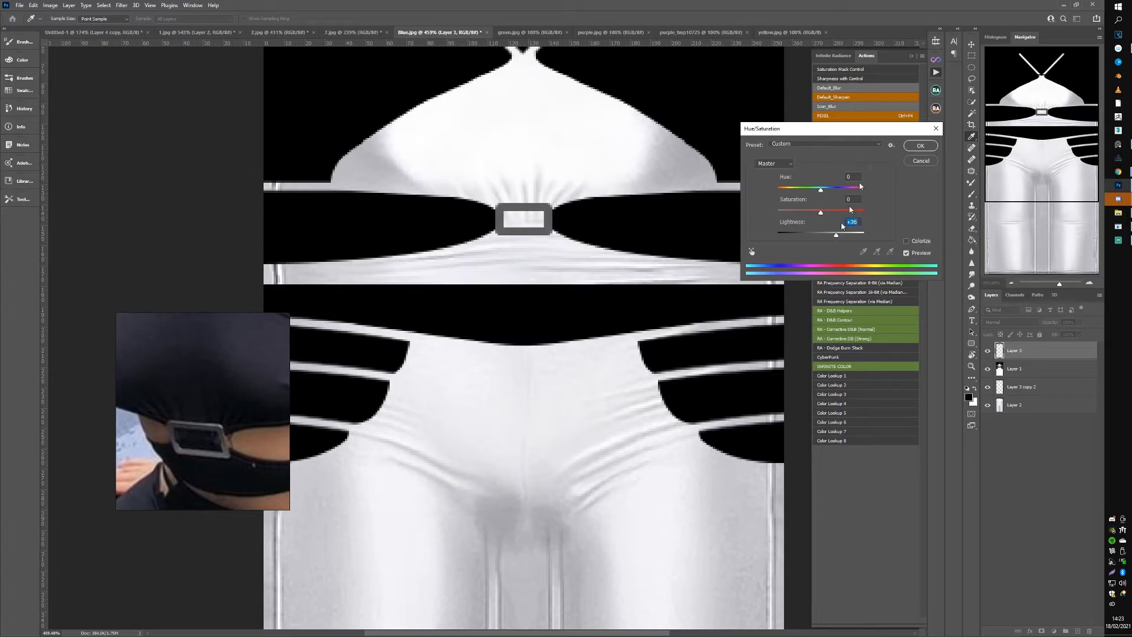
pyautogui.click(919, 146)
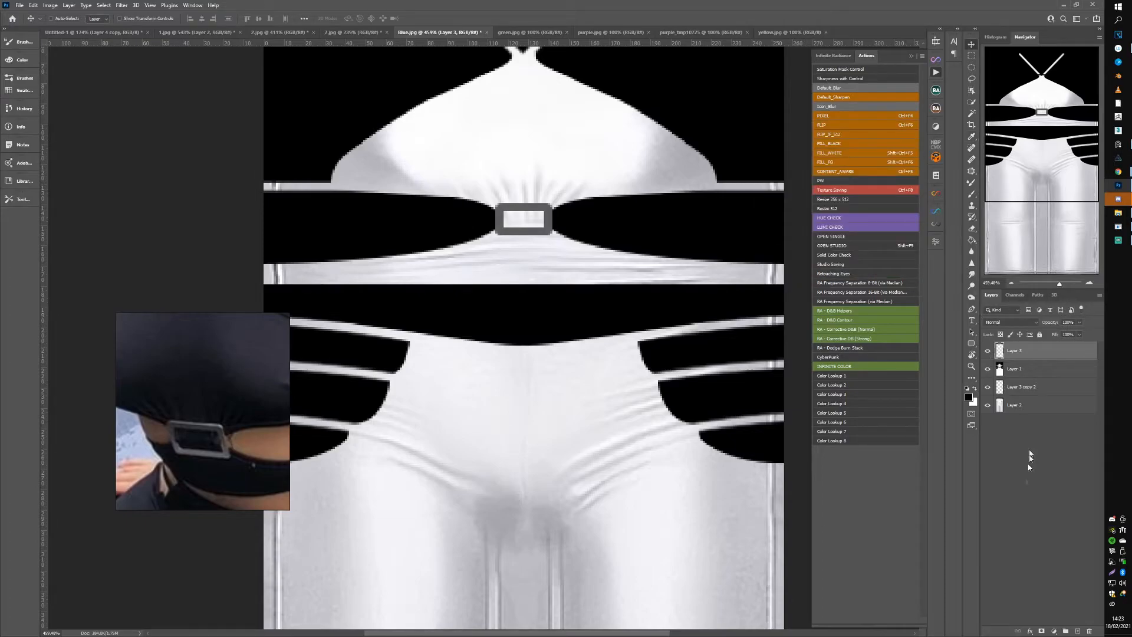
# Step: Add a Bevel & Emboss effect to the buckle layer, reduce its depth and shadow opacity, and open the highlight colour for editing
pyautogui.click(1030, 631)
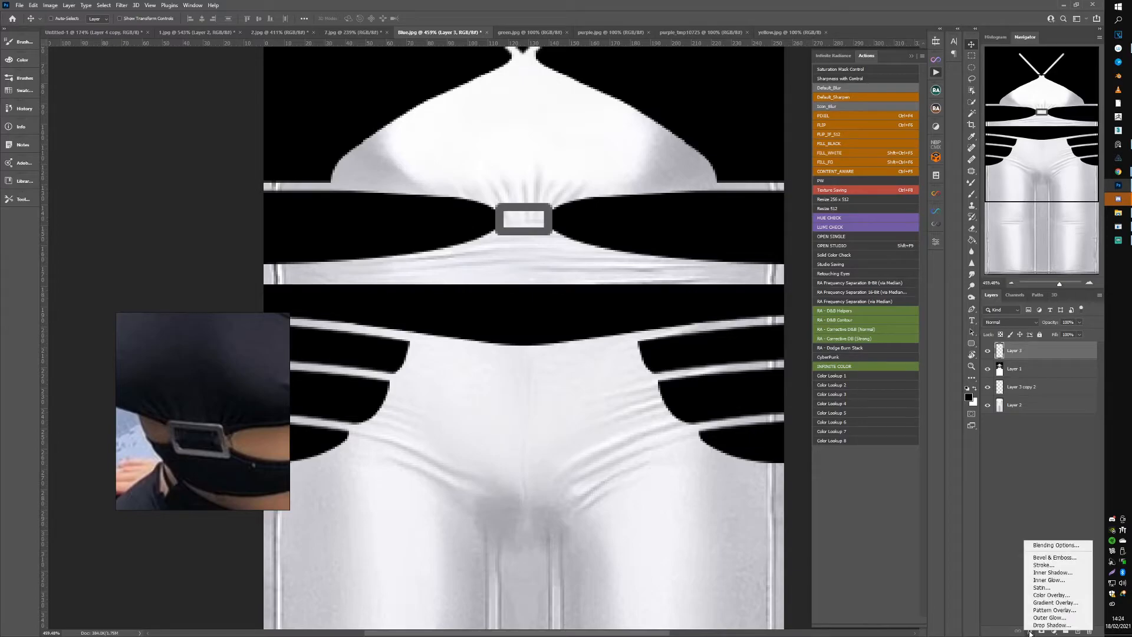
pyautogui.click(1051, 563)
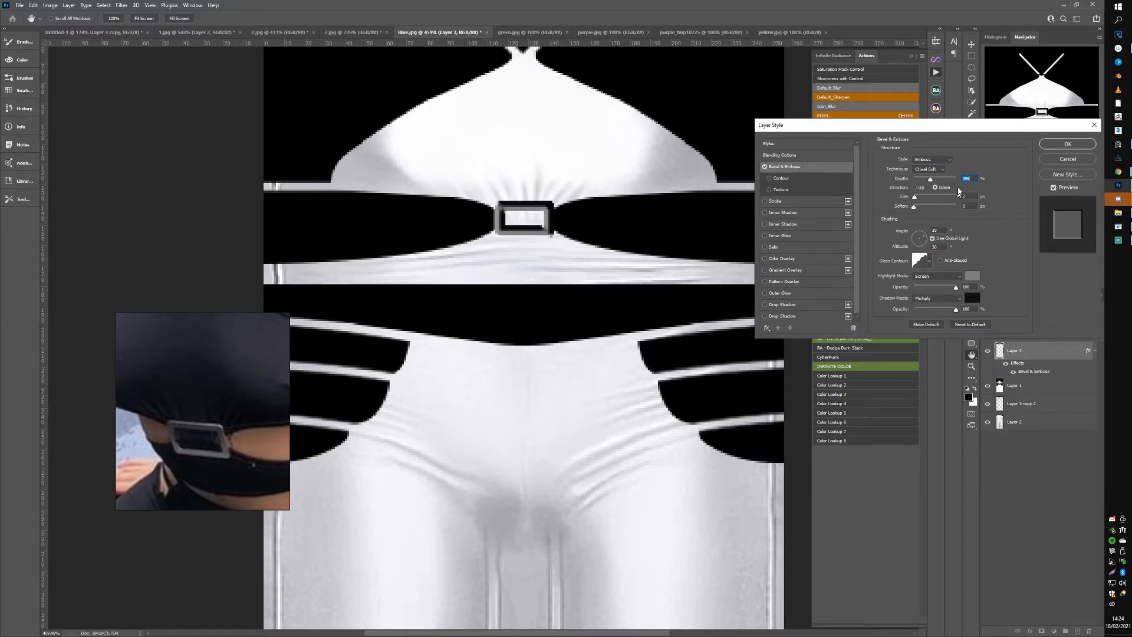
pyautogui.moveTo(932, 178); pyautogui.dragTo(926, 181)
pyautogui.moveTo(956, 313); pyautogui.dragTo(968, 290)
pyautogui.click(972, 278)
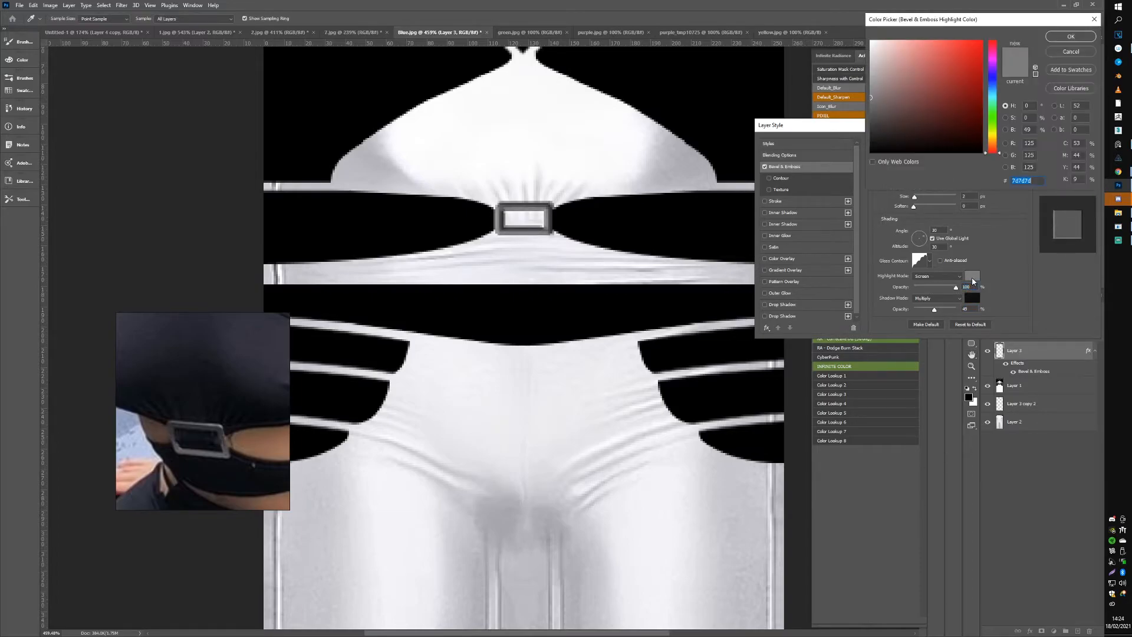
# Step: Set the Bevel & Emboss highlight color to light gray e4e4e4
pyautogui.click(851, 71)
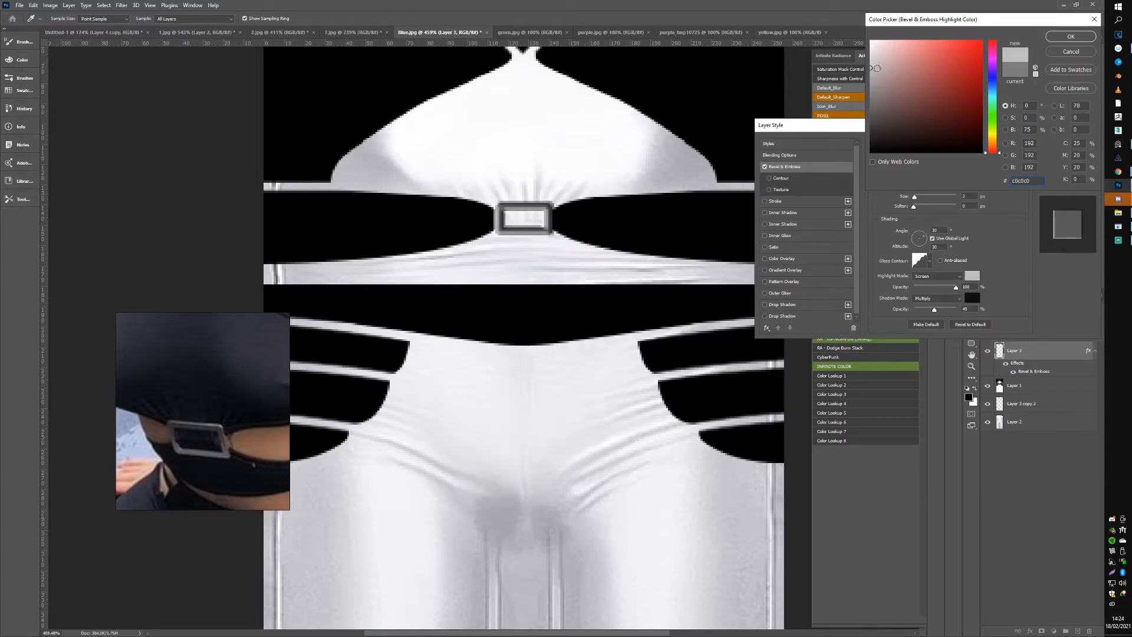
pyautogui.click(860, 60)
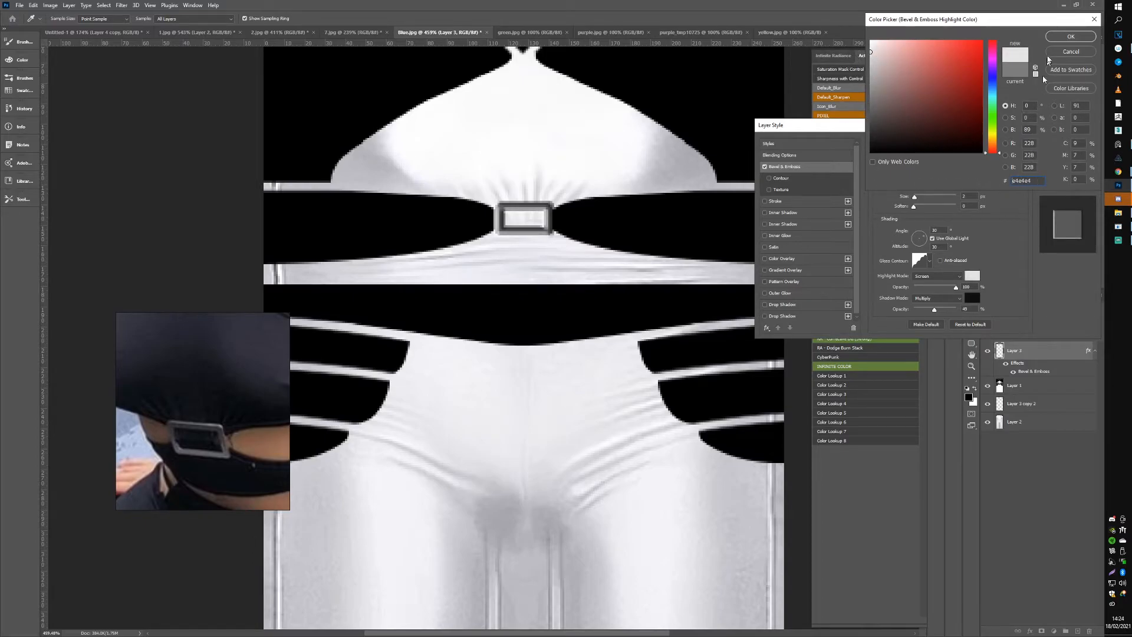
pyautogui.click(1056, 38)
# Step: Set the Bevel & Emboss size to 1 px, change the global light's angle and altitude, and apply the layer style
pyautogui.moveTo(923, 240); pyautogui.dragTo(915, 234)
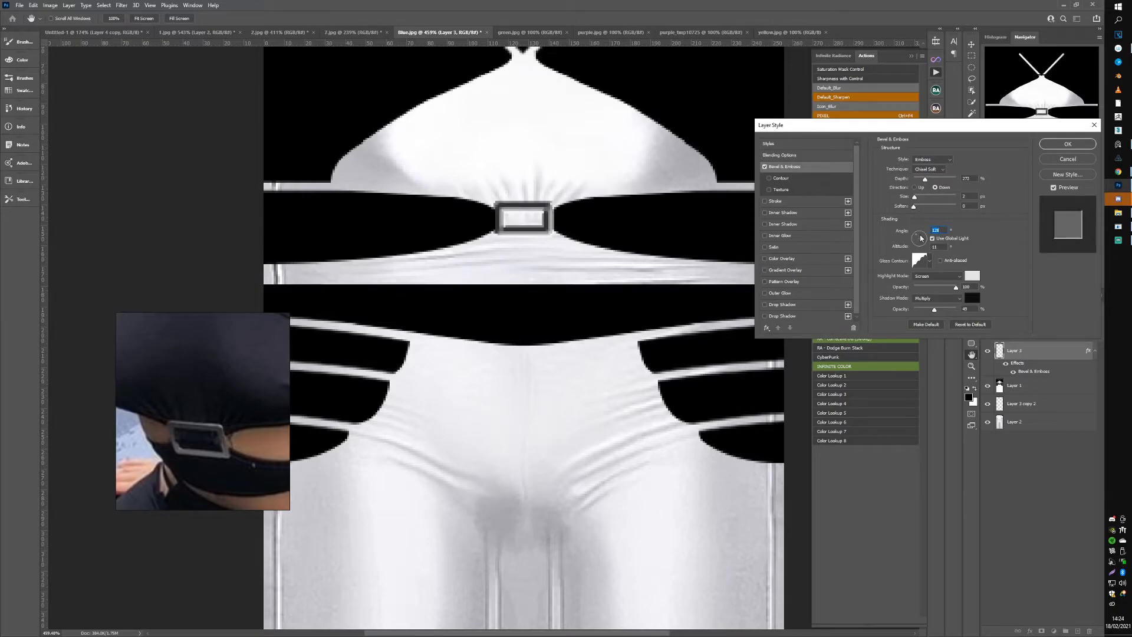
pyautogui.moveTo(922, 238); pyautogui.dragTo(921, 242)
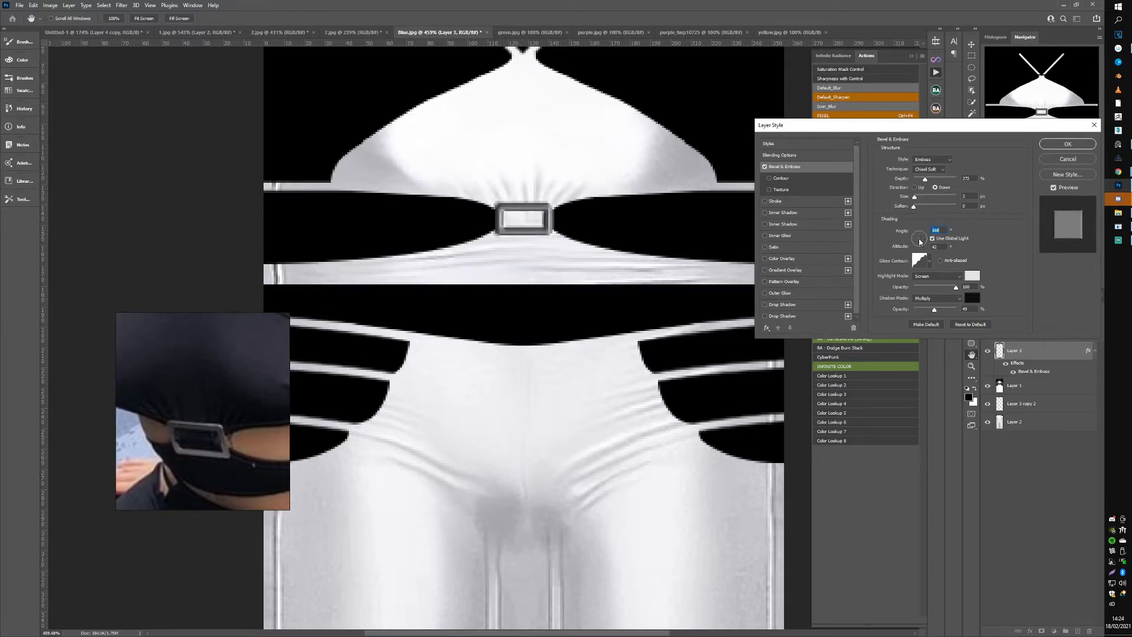
pyautogui.click(919, 239)
pyautogui.click(922, 239)
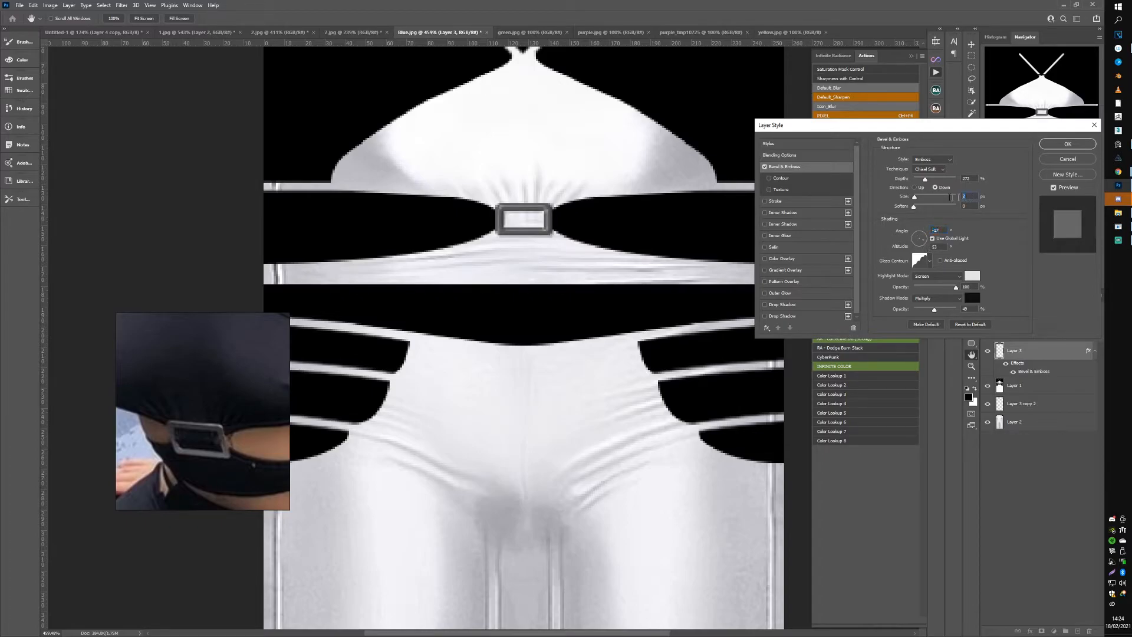
pyautogui.write('1')
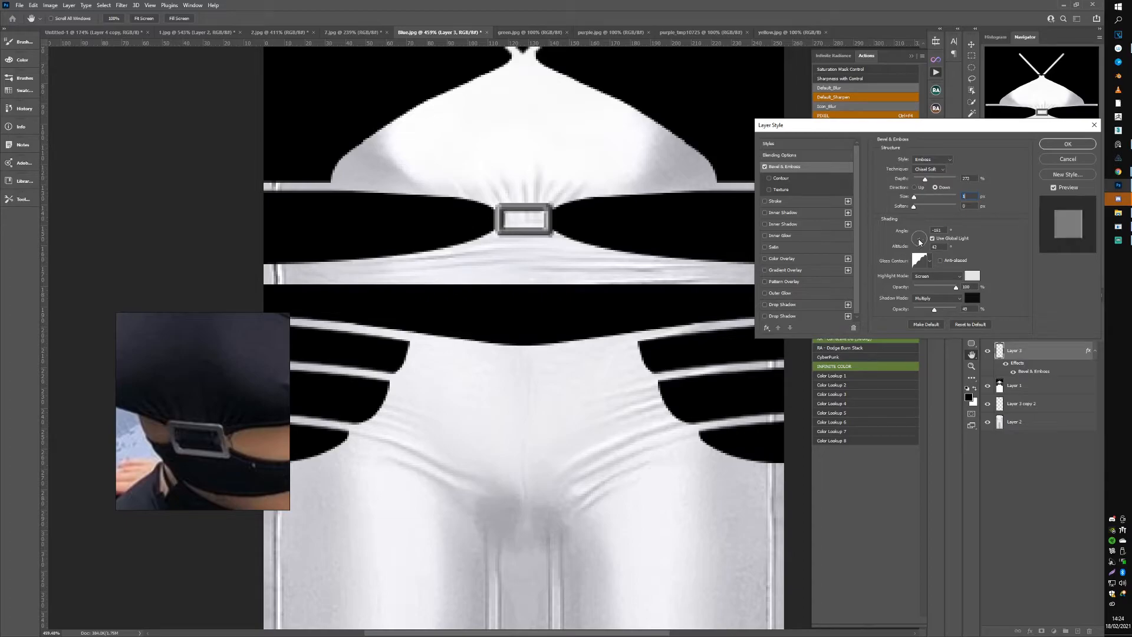
pyautogui.click(918, 244)
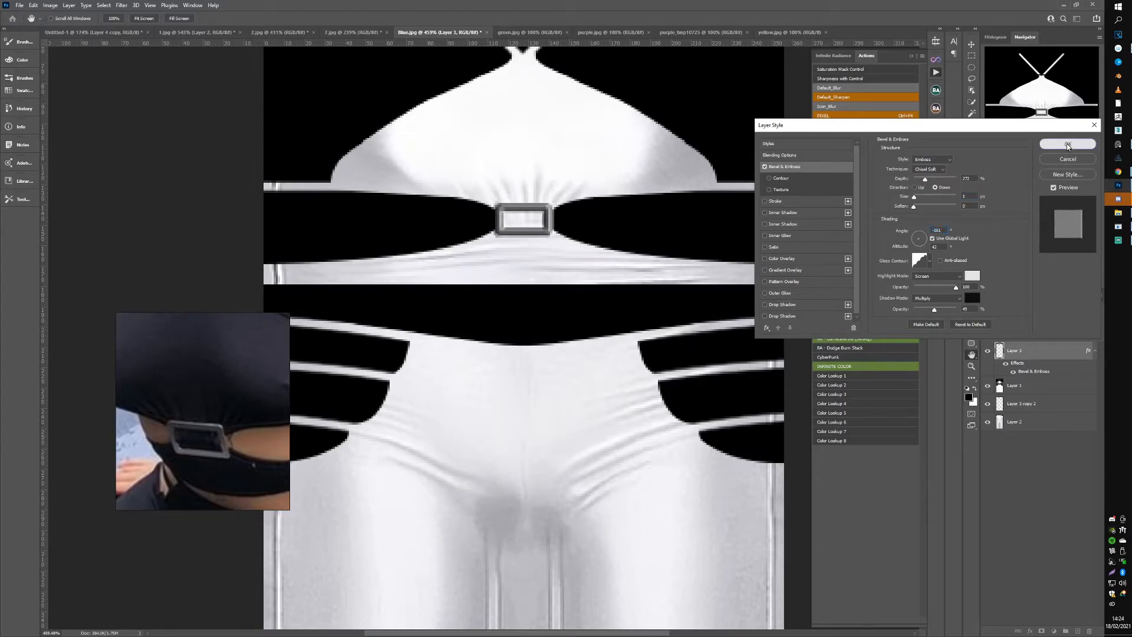
pyautogui.click(1067, 143)
# Step: Switch to the IMVU editor, apply the texture changes, and examine the buckle on the avatar up close and from afar
pyautogui.click(1119, 227)
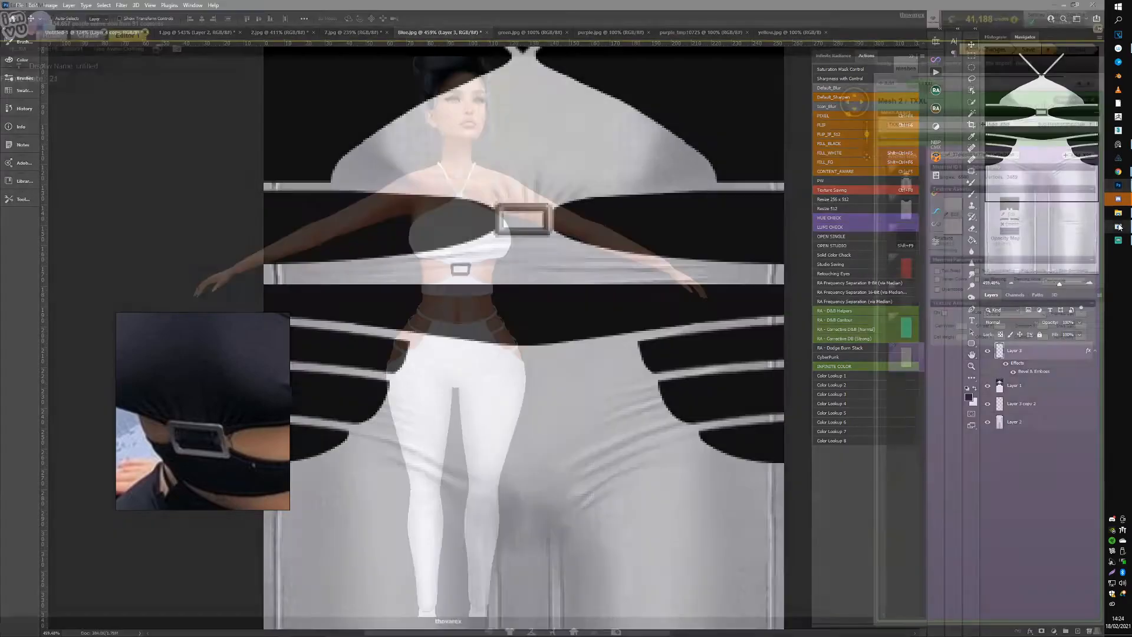
pyautogui.click(972, 49)
pyautogui.scroll(5, 593, 292)
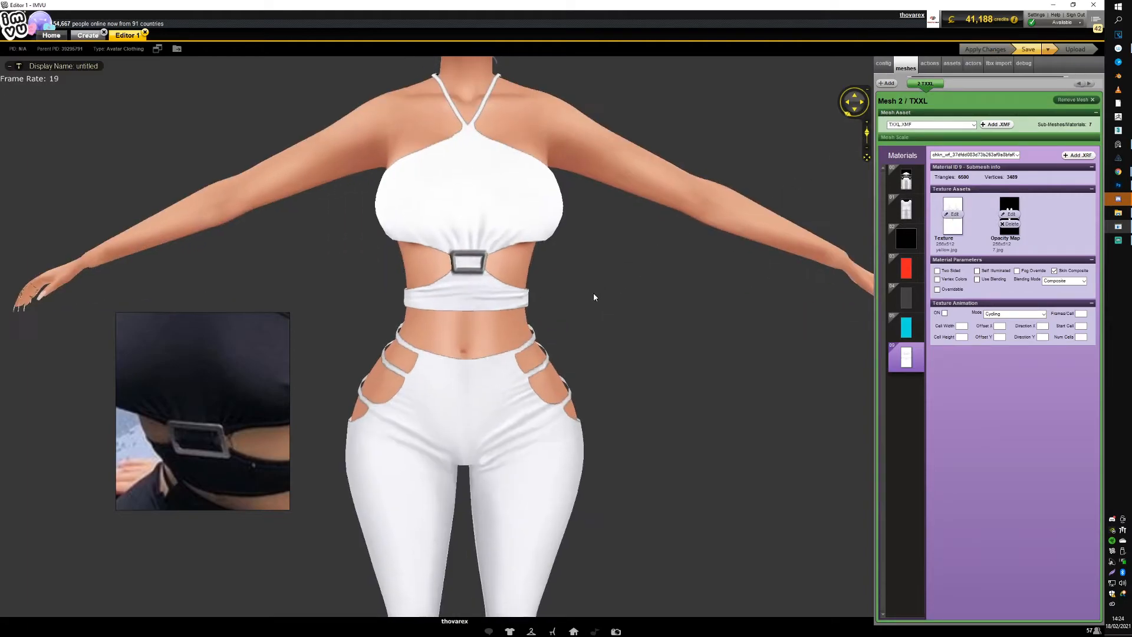
pyautogui.scroll(3, 597, 302)
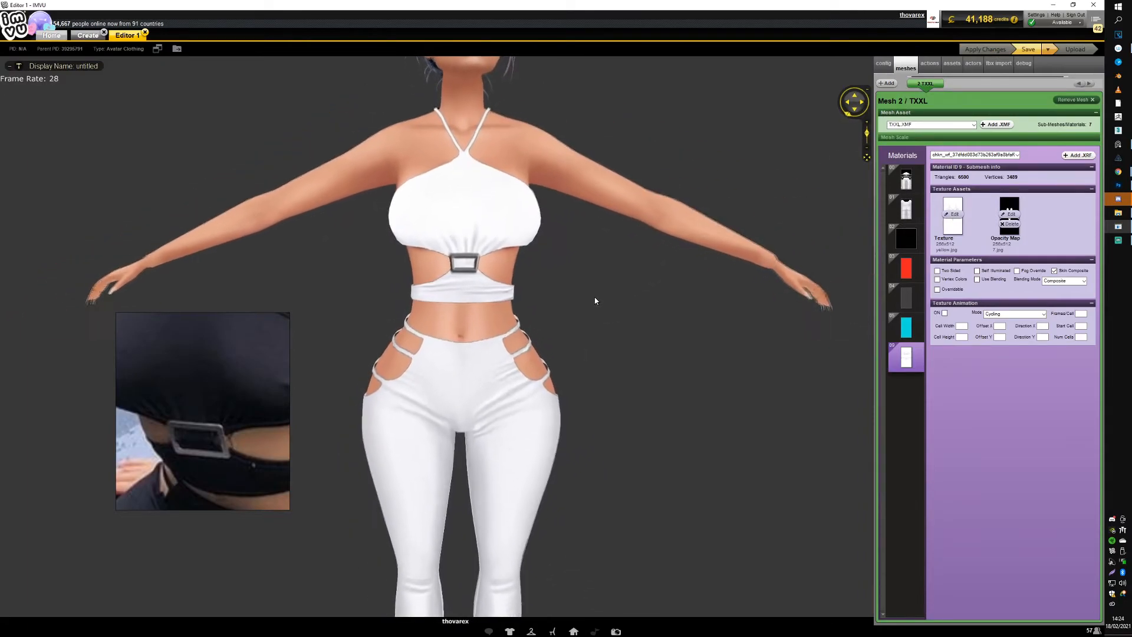
pyautogui.scroll(-3, 613, 299)
pyautogui.scroll(5, 613, 298)
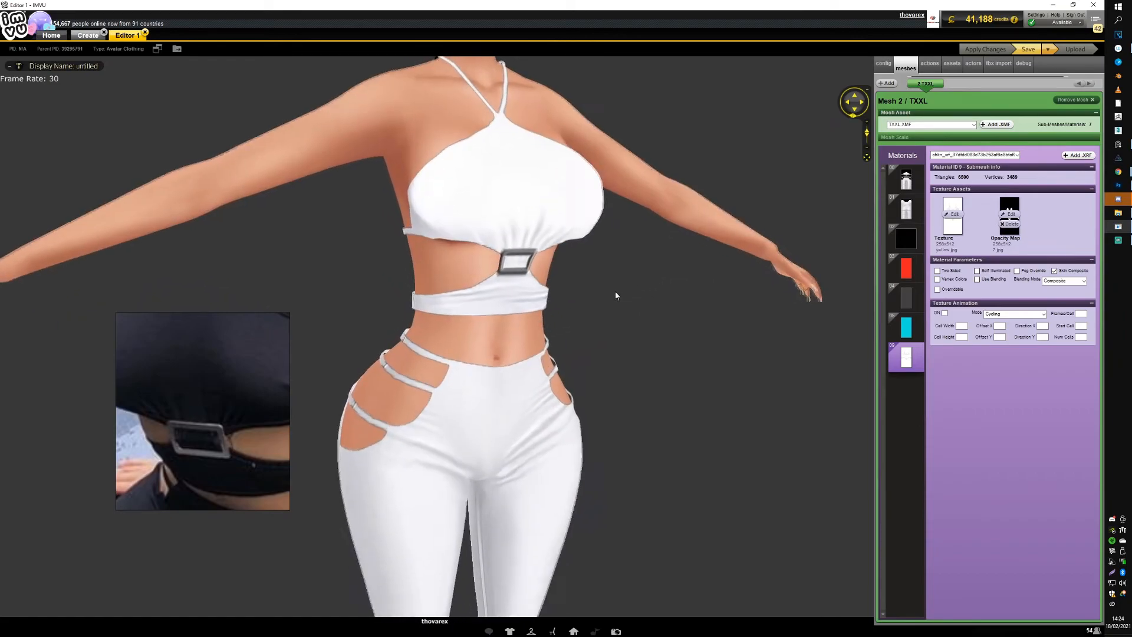
pyautogui.scroll(-3, 592, 296)
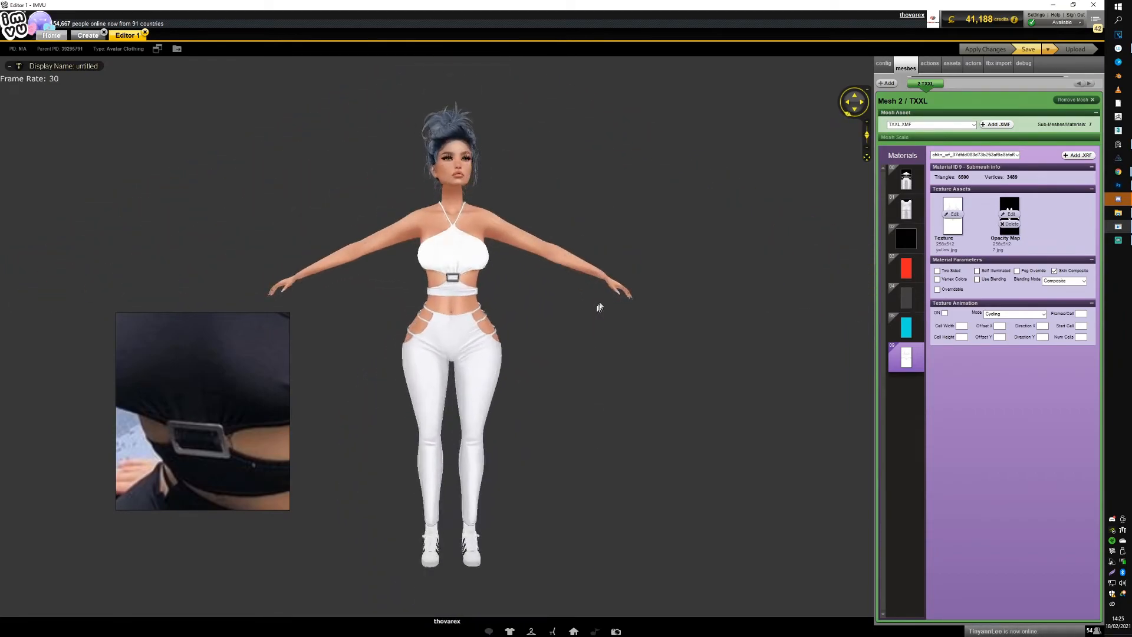
pyautogui.scroll(5, 606, 291)
# Step: Switch back to Photoshop and compare the texture with the buckle layer, Layer 3, hidden and shown
pyautogui.click(1118, 185)
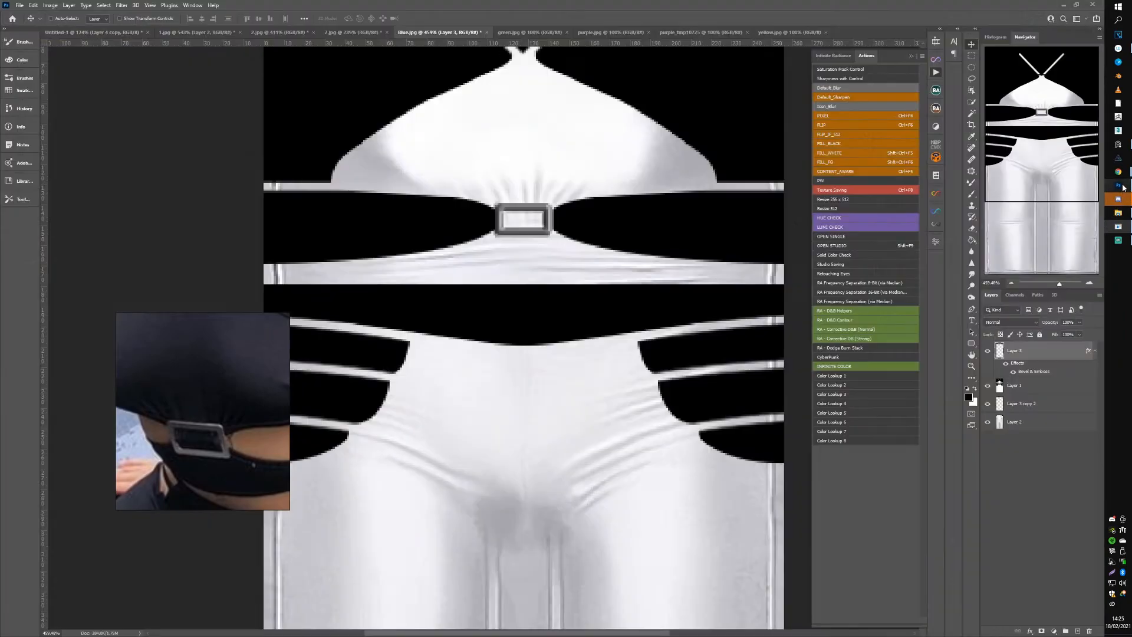
pyautogui.click(988, 353)
pyautogui.click(988, 352)
pyautogui.click(988, 352)
pyautogui.click(989, 352)
pyautogui.click(988, 352)
pyautogui.click(988, 353)
pyautogui.click(989, 352)
pyautogui.click(988, 352)
# Step: Rasterize the layer style of the buckle layer, Layer 3, and lock its transparent pixels
pyautogui.rightClick(1022, 357)
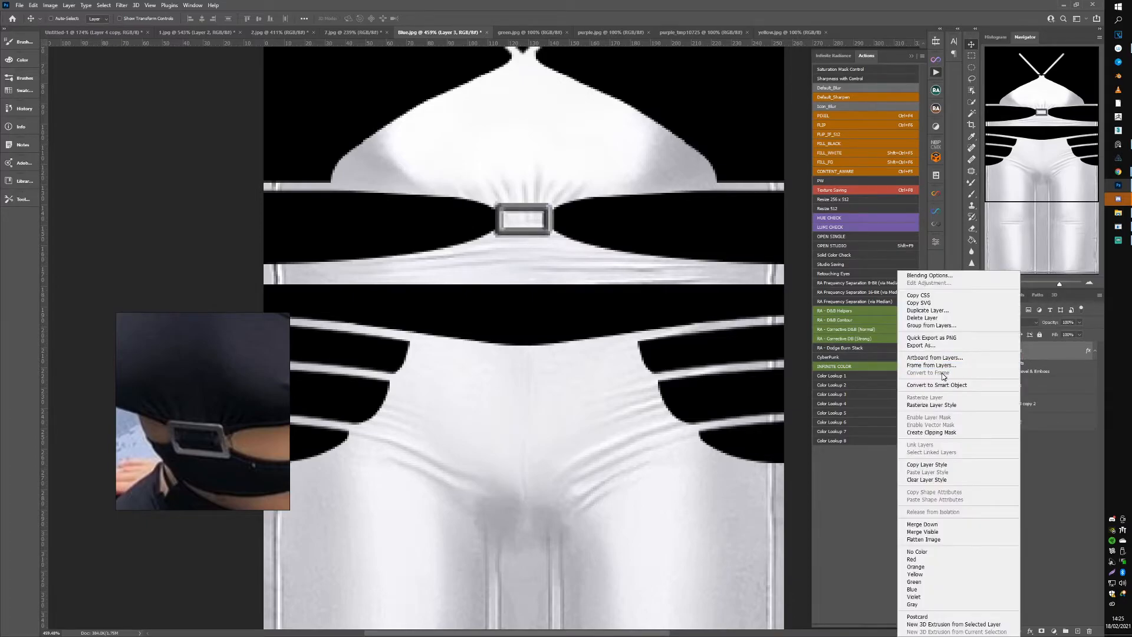
pyautogui.click(932, 404)
pyautogui.click(989, 352)
pyautogui.click(989, 352)
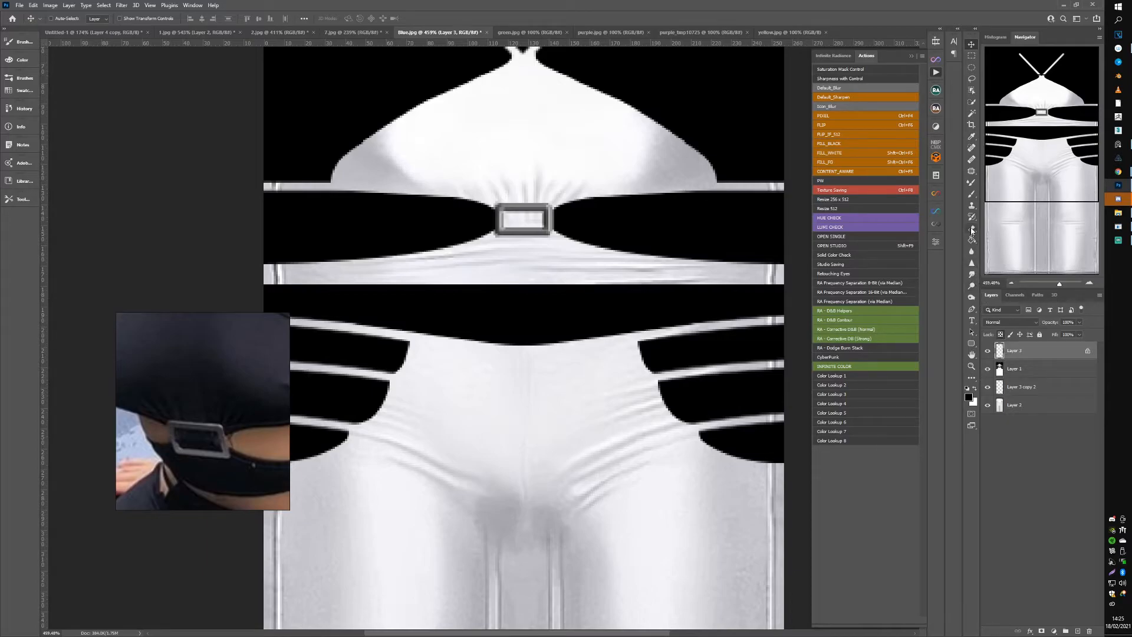
# Step: Try the Brush on the buckle with the Overlay, Lighten, Screen, Color Dodge, Linear Dodge (Add) and Lighter Color modes
pyautogui.click(971, 195)
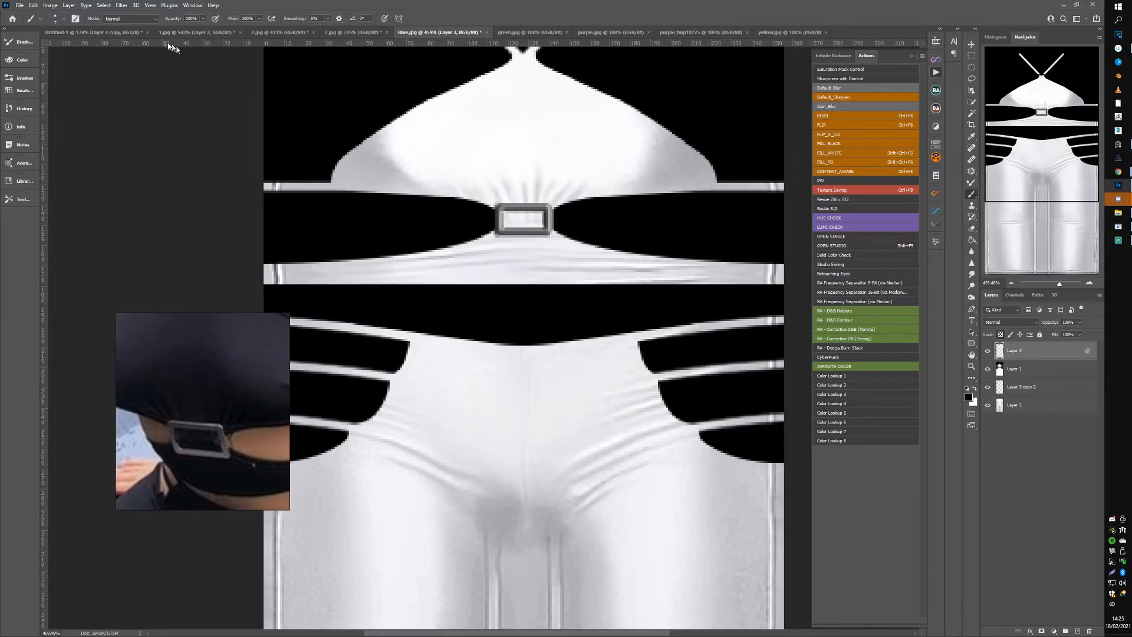
pyautogui.click(125, 20)
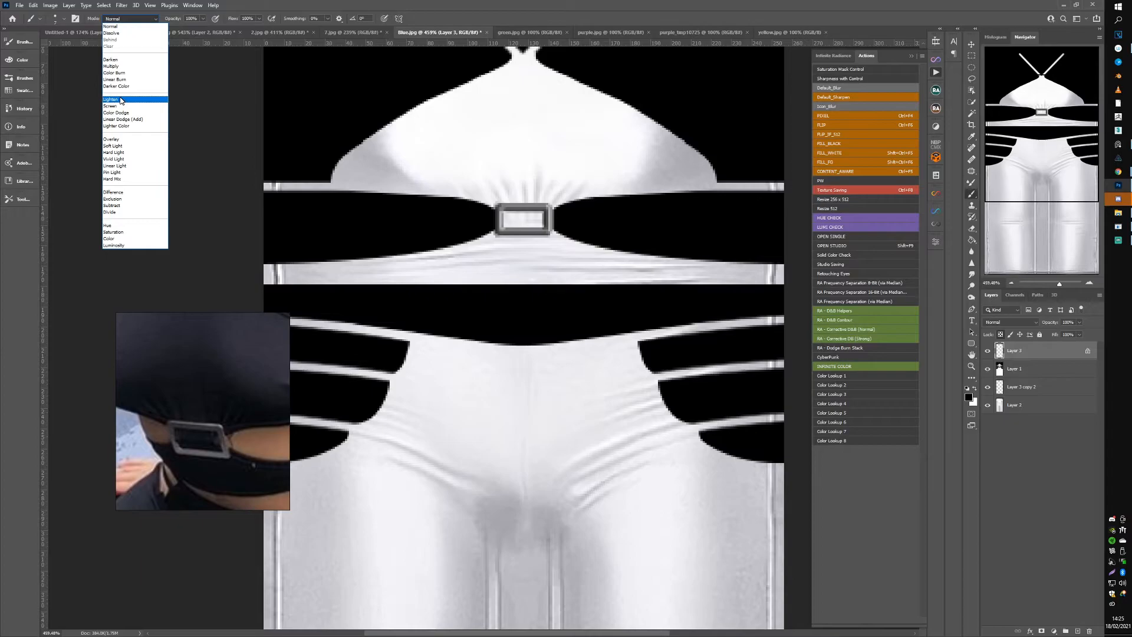
pyautogui.click(114, 140)
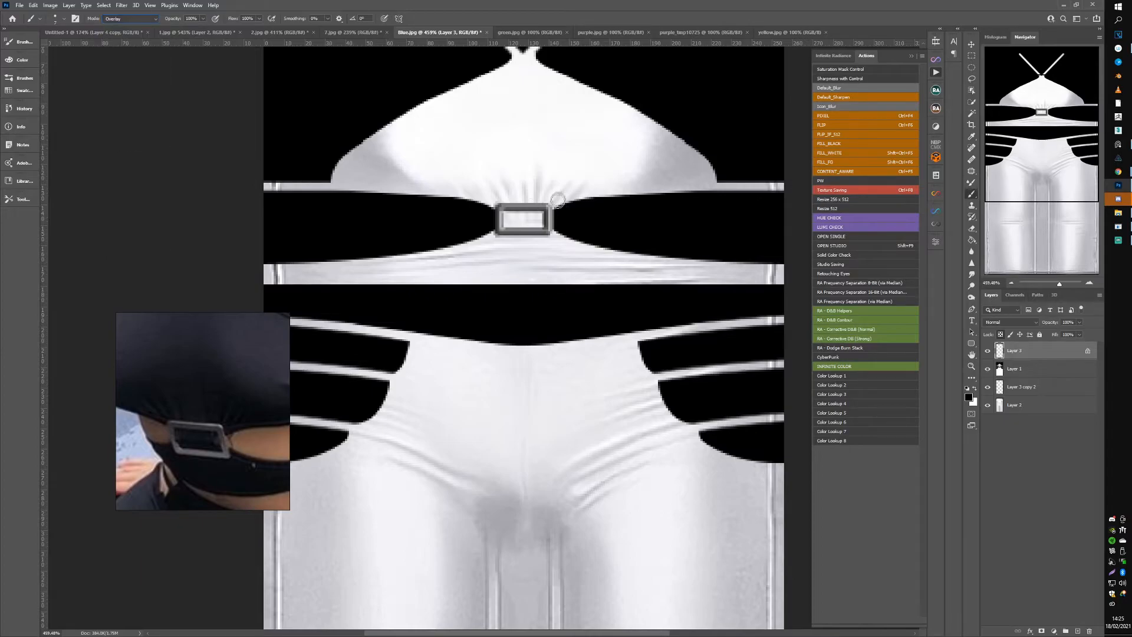
pyautogui.click(123, 19)
pyautogui.click(124, 98)
pyautogui.click(126, 18)
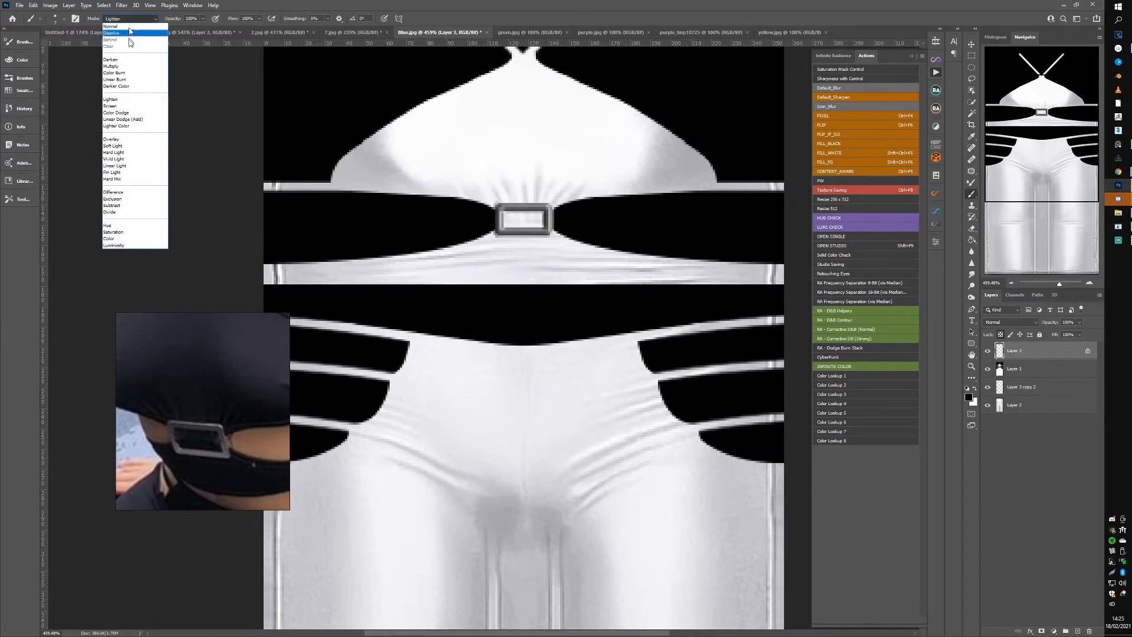
pyautogui.click(125, 108)
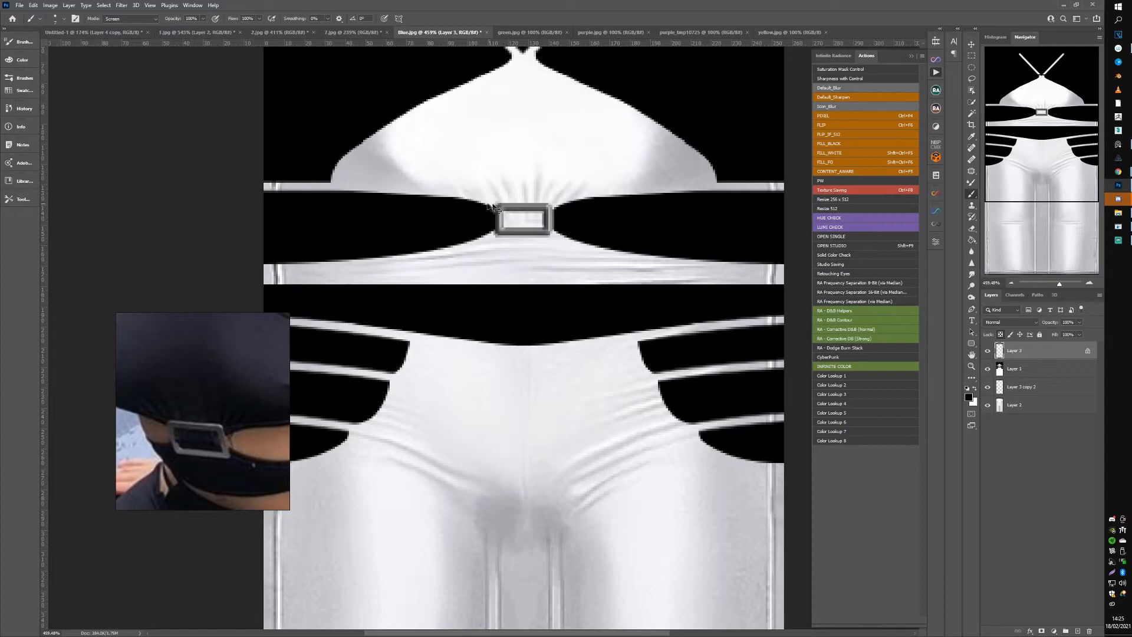
pyautogui.click(127, 19)
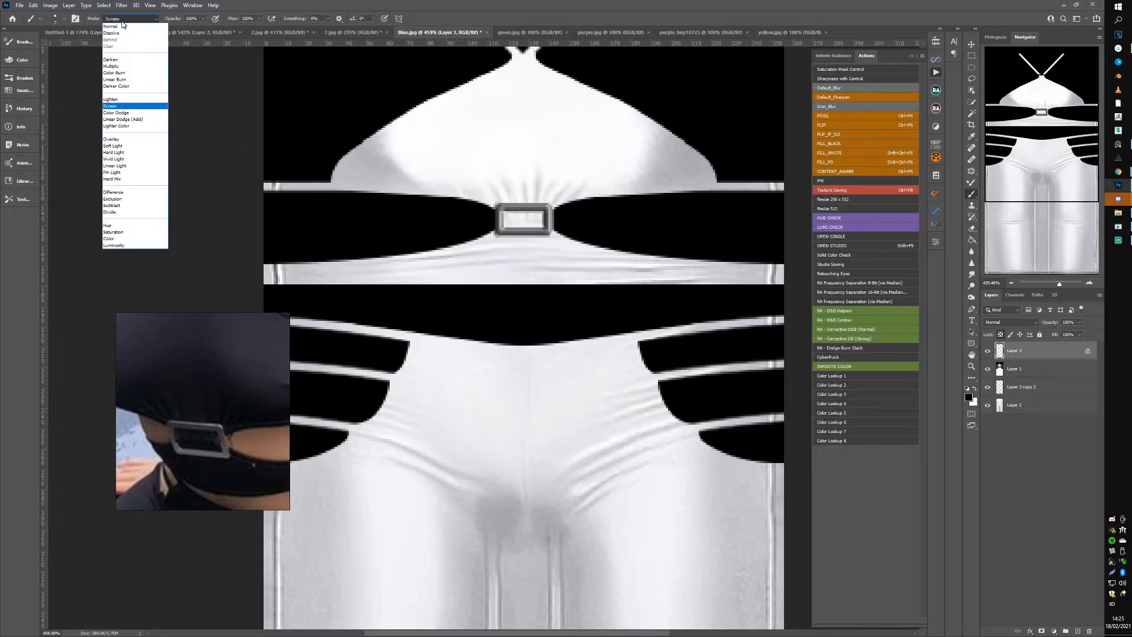
pyautogui.click(121, 113)
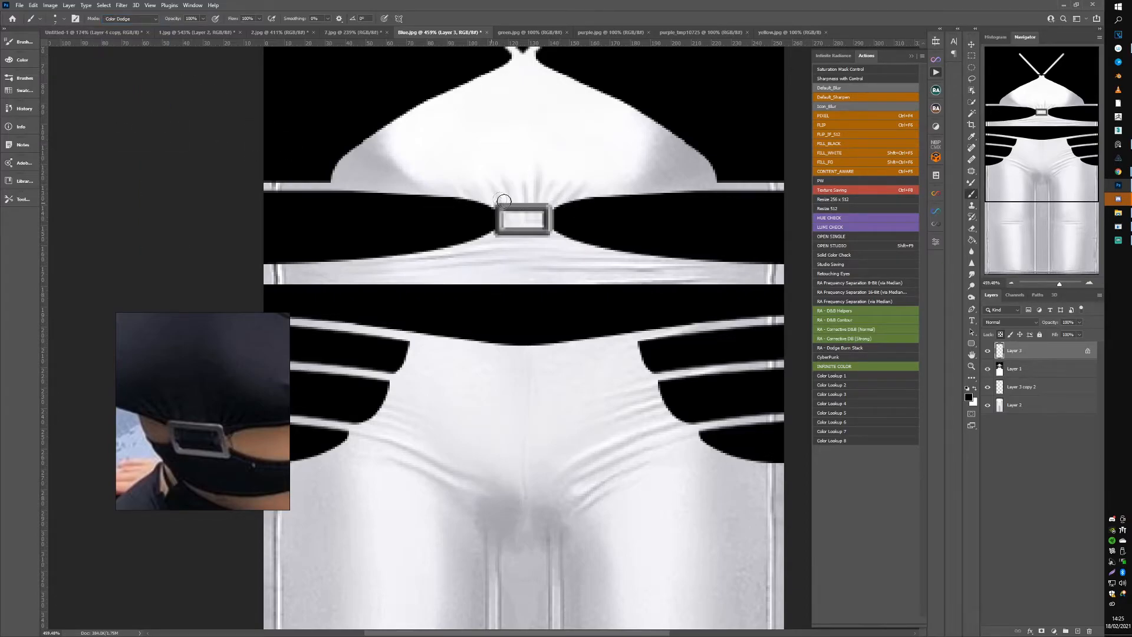
pyautogui.click(130, 18)
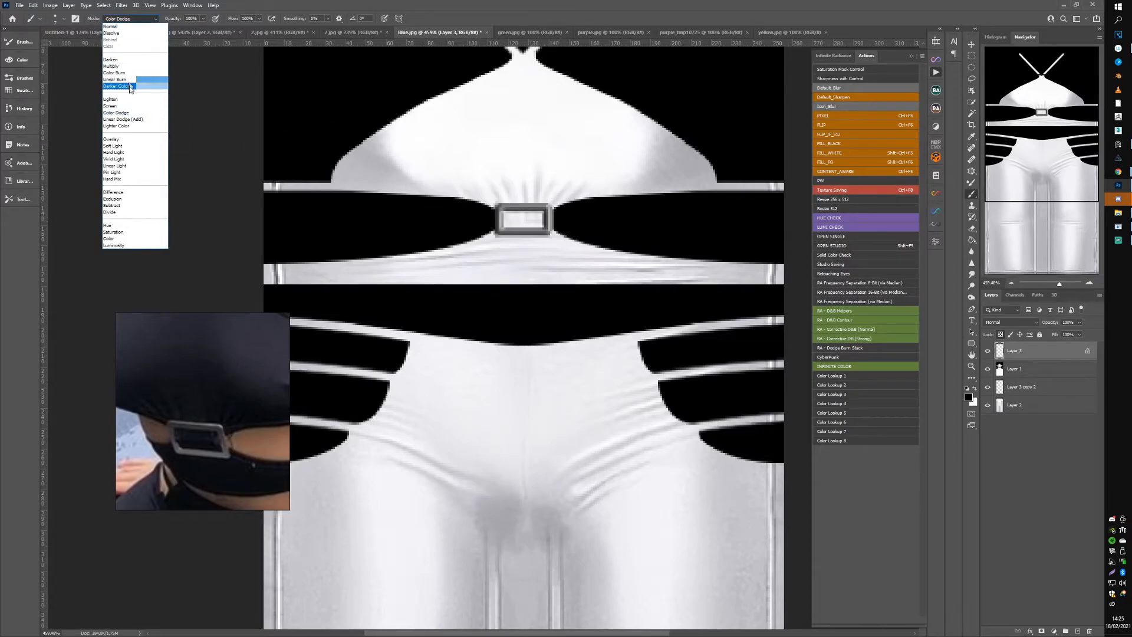
pyautogui.click(130, 120)
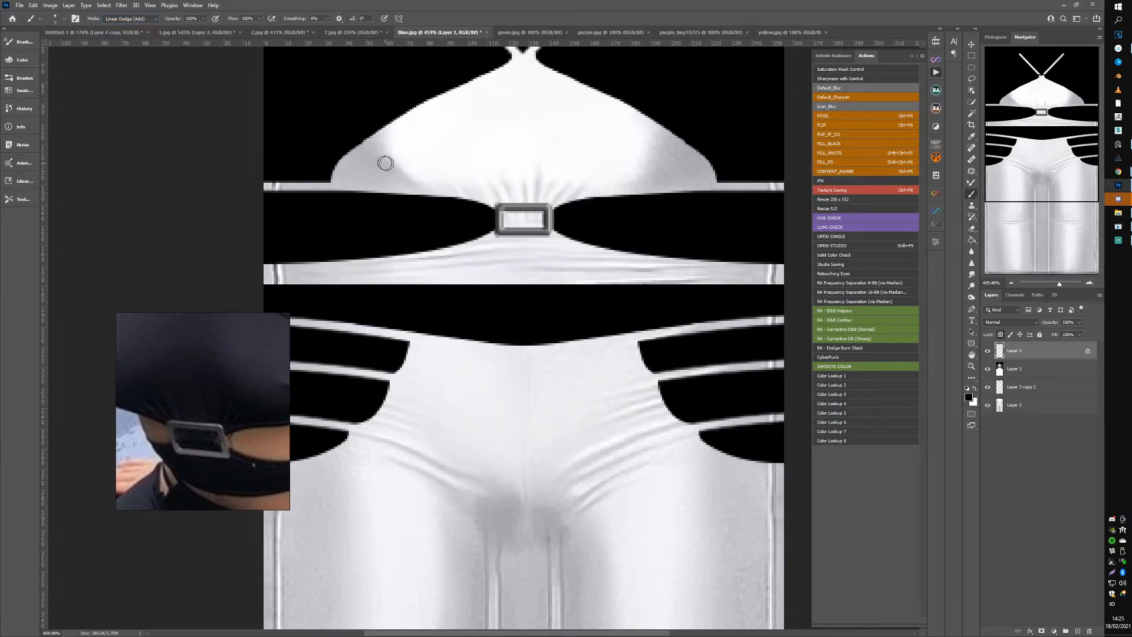
pyautogui.click(131, 21)
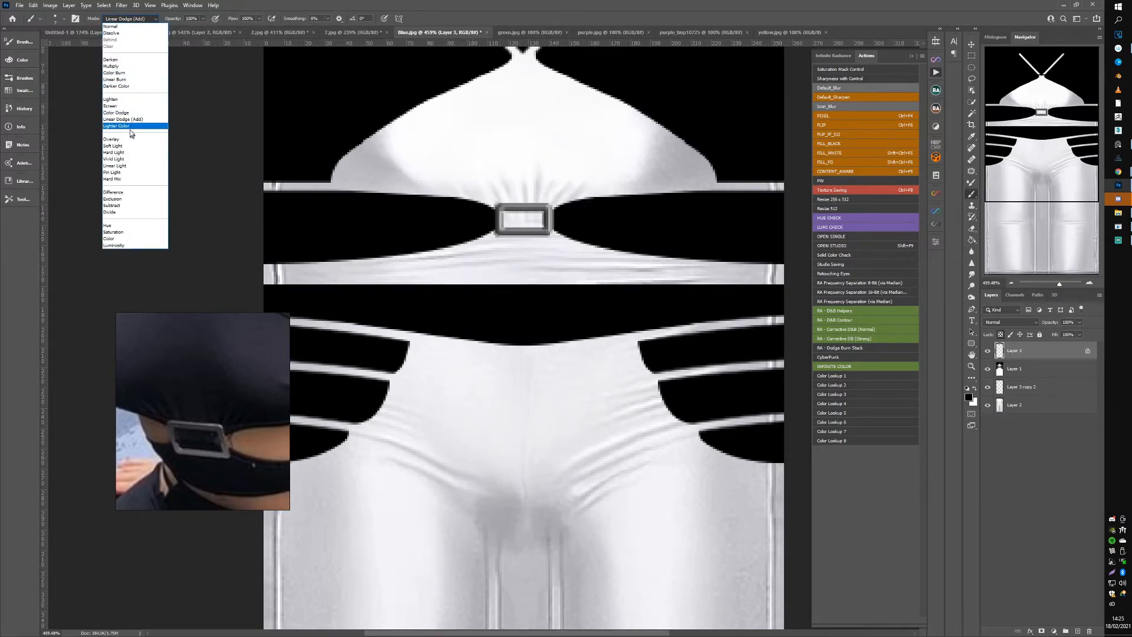
pyautogui.click(127, 126)
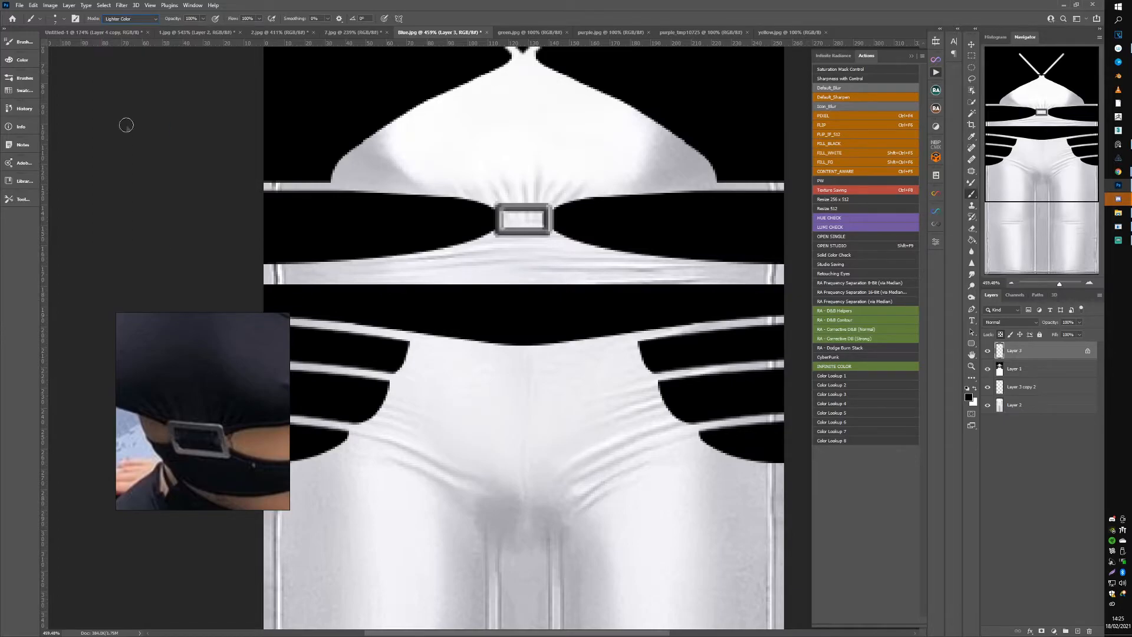
# Step: Load the buckle's pixels on Layer 3 as a selection and contract the selection by 1 pixel
pyautogui.click(988, 351)
pyautogui.click(988, 351)
pyautogui.hotkey('ctrl', 'alt', 'c')
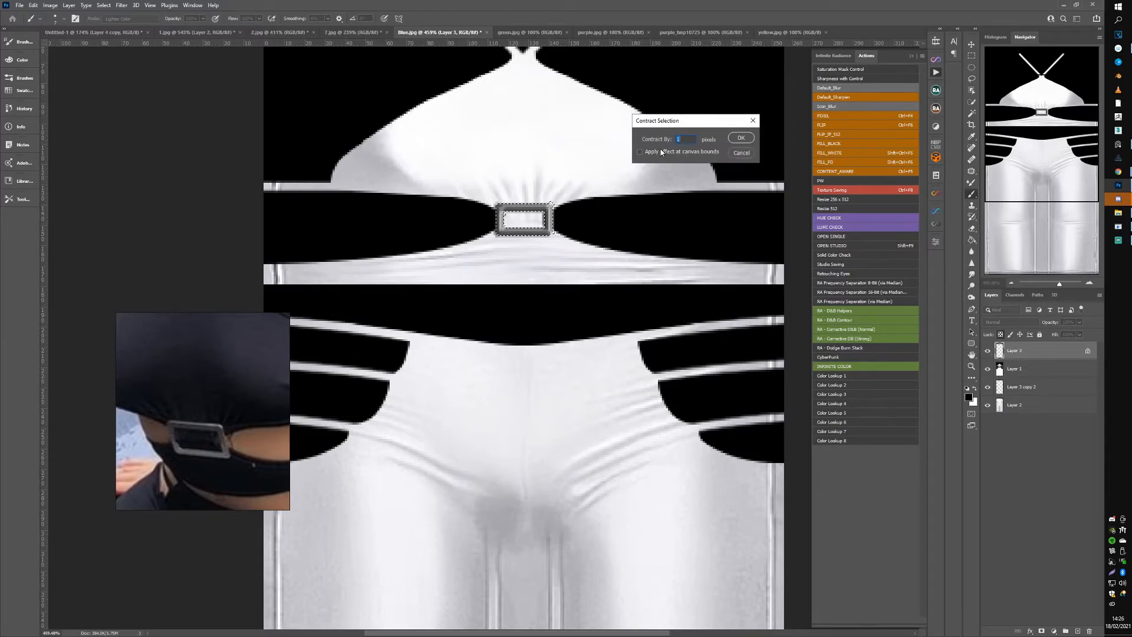
pyautogui.click(734, 137)
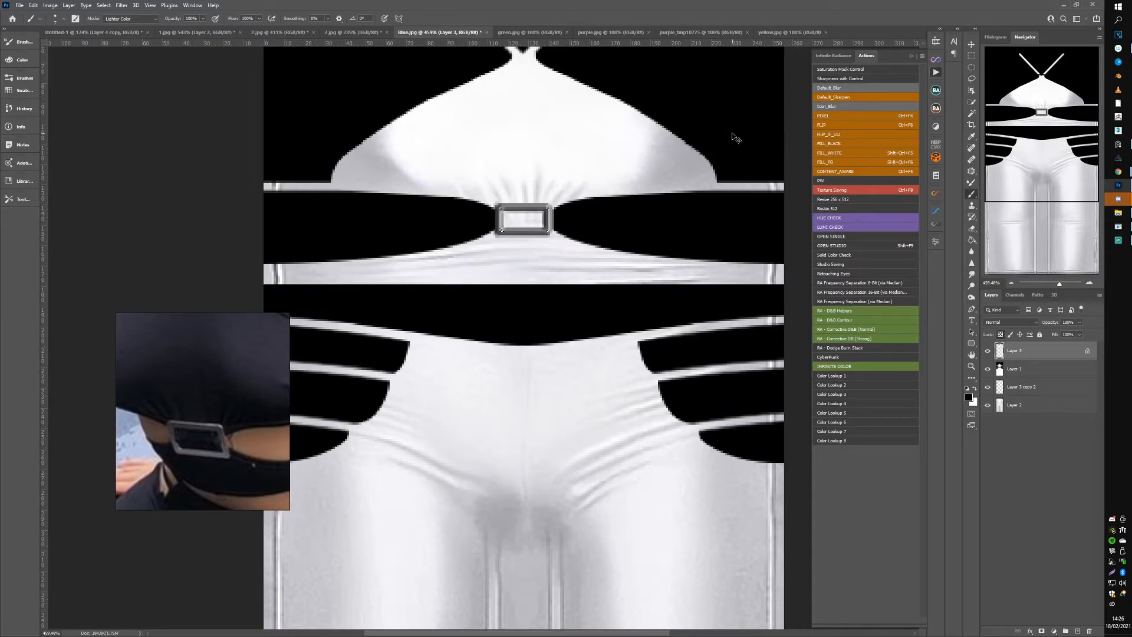
pyautogui.hotkey('alt', 's')
pyautogui.press('m')
pyautogui.press('c')
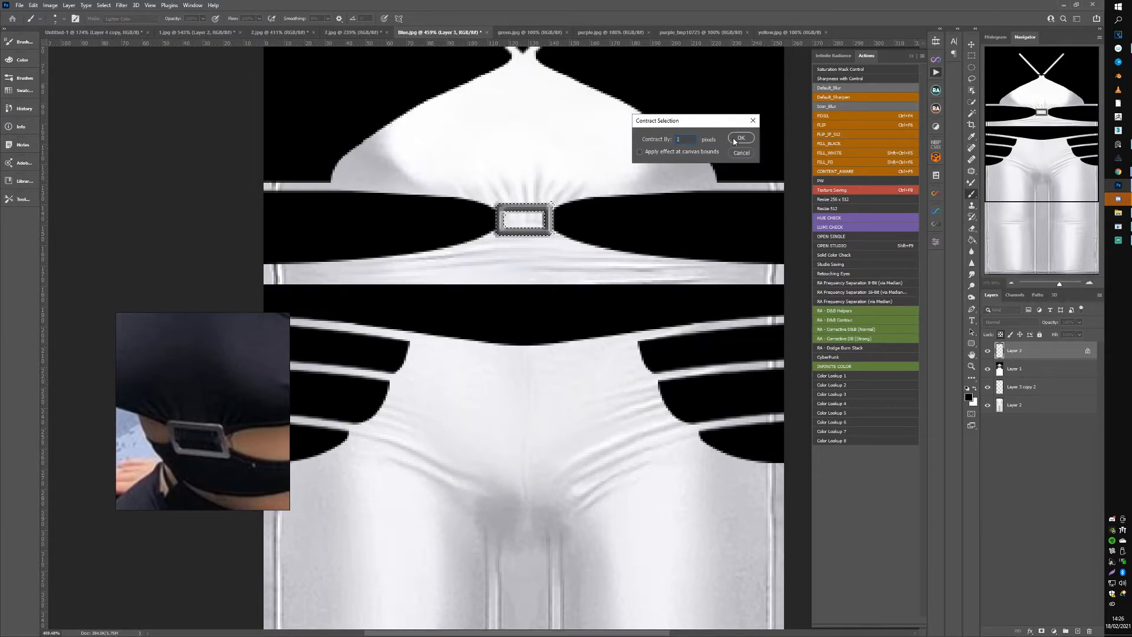
pyautogui.click(734, 140)
pyautogui.click(988, 352)
pyautogui.click(987, 352)
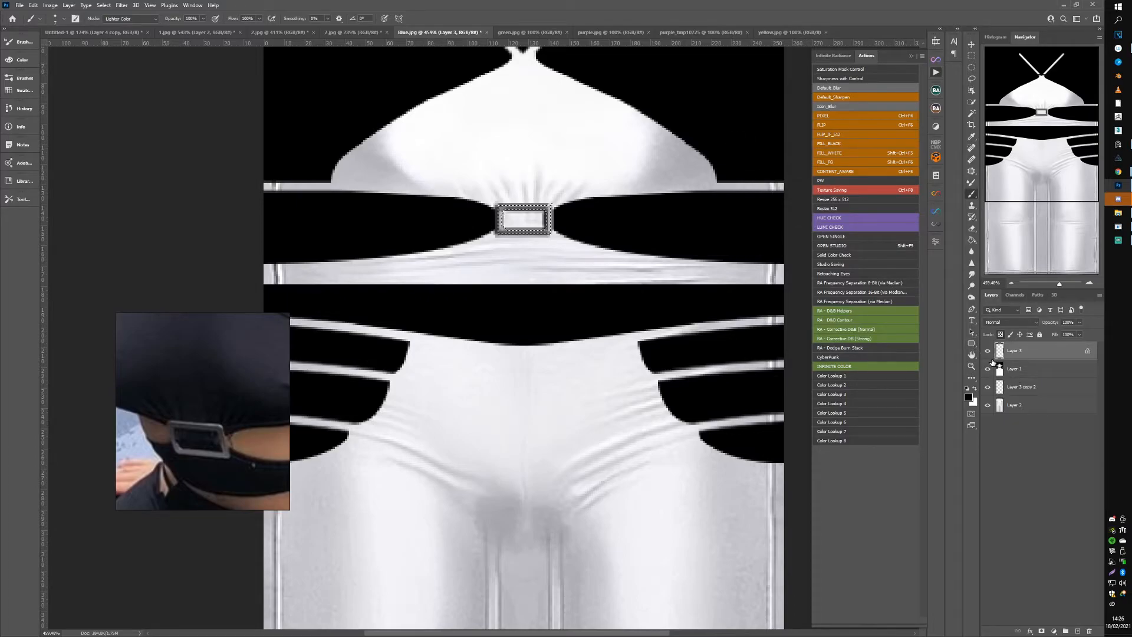
# Step: Copy the selected buckle area to a new layer and set that layer's blend mode to Color Dodge
pyautogui.hotkey('ctrl', 'j')
pyautogui.click(1001, 323)
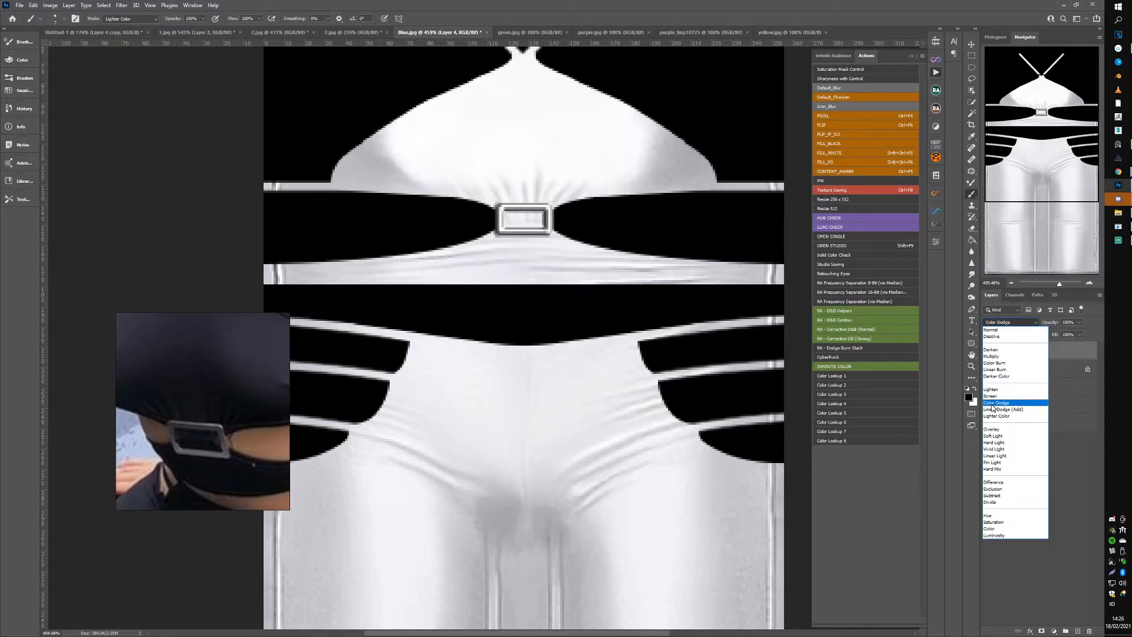
pyautogui.click(992, 404)
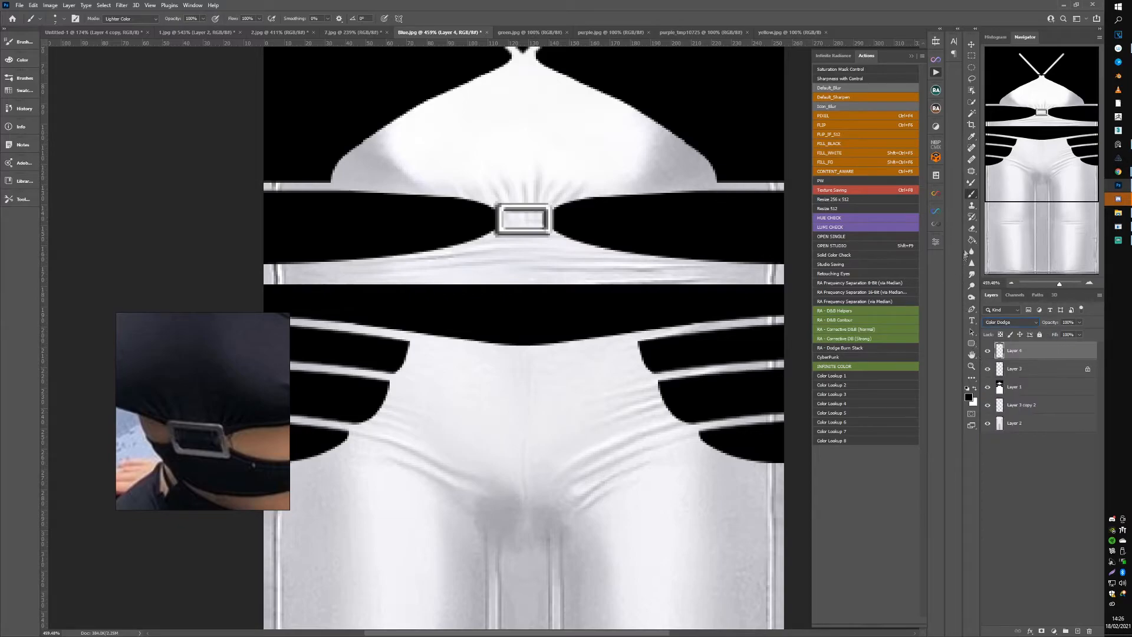
# Step: Erase parts of the Color Dodge layer along the buckle's sides with a smaller Eraser to vary the metallic shine
pyautogui.click(972, 229)
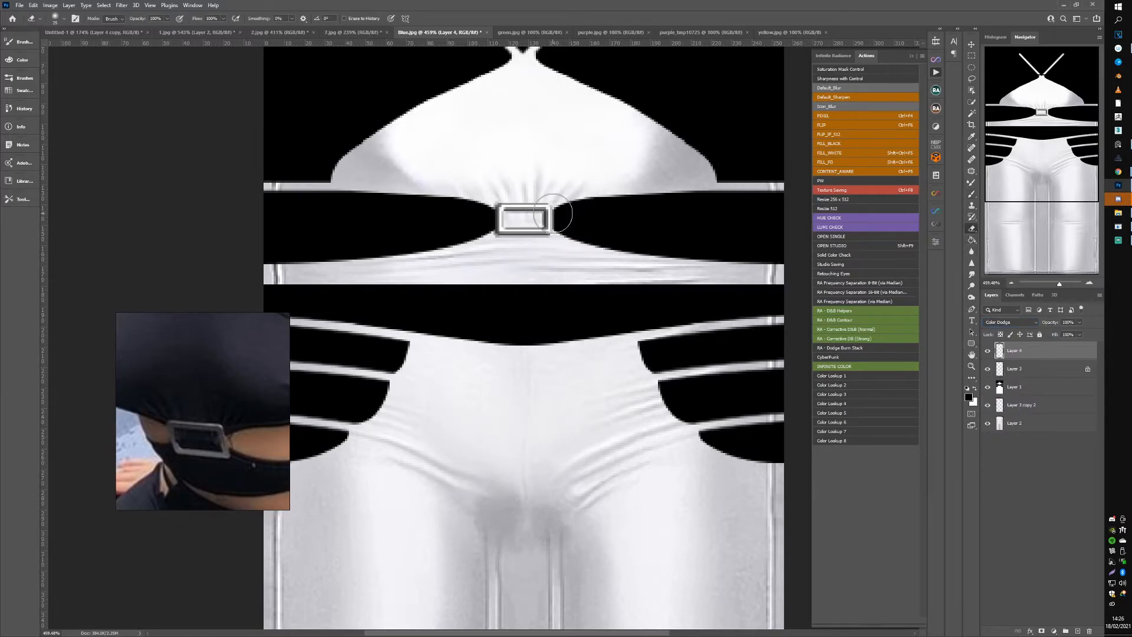
pyautogui.press('[')
pyautogui.press('[')
pyautogui.press('[')
pyautogui.press('[')
pyautogui.press('[')
pyautogui.press(']')
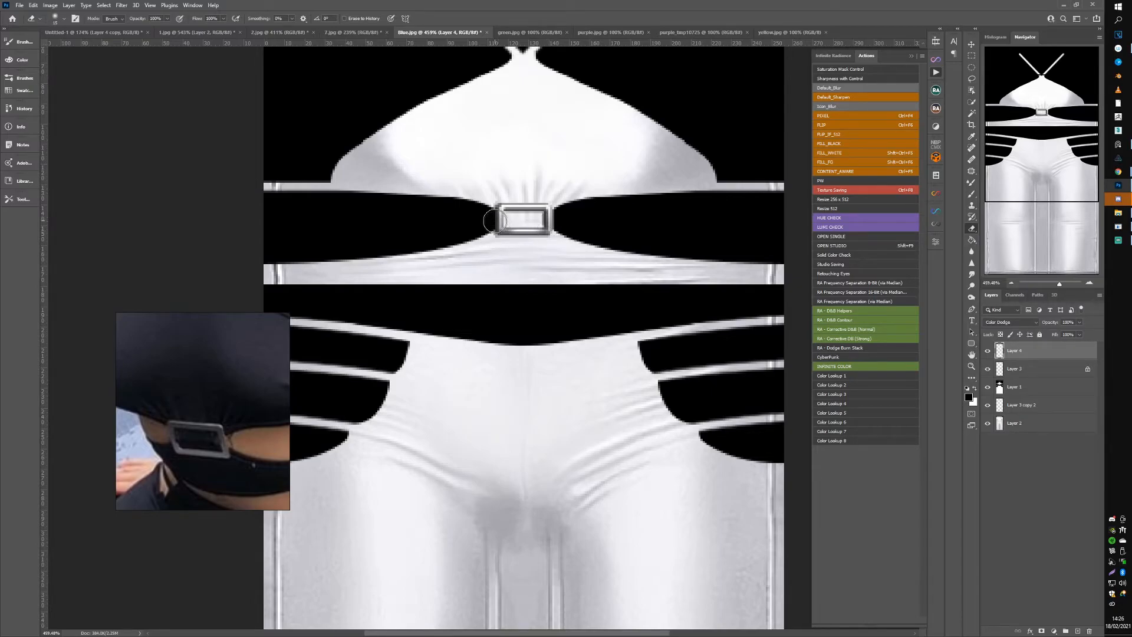
pyautogui.press('[')
# Step: Switch to IMVU, apply the texture changes and examine the buckle on the avatar's top from near and far
pyautogui.click(1119, 227)
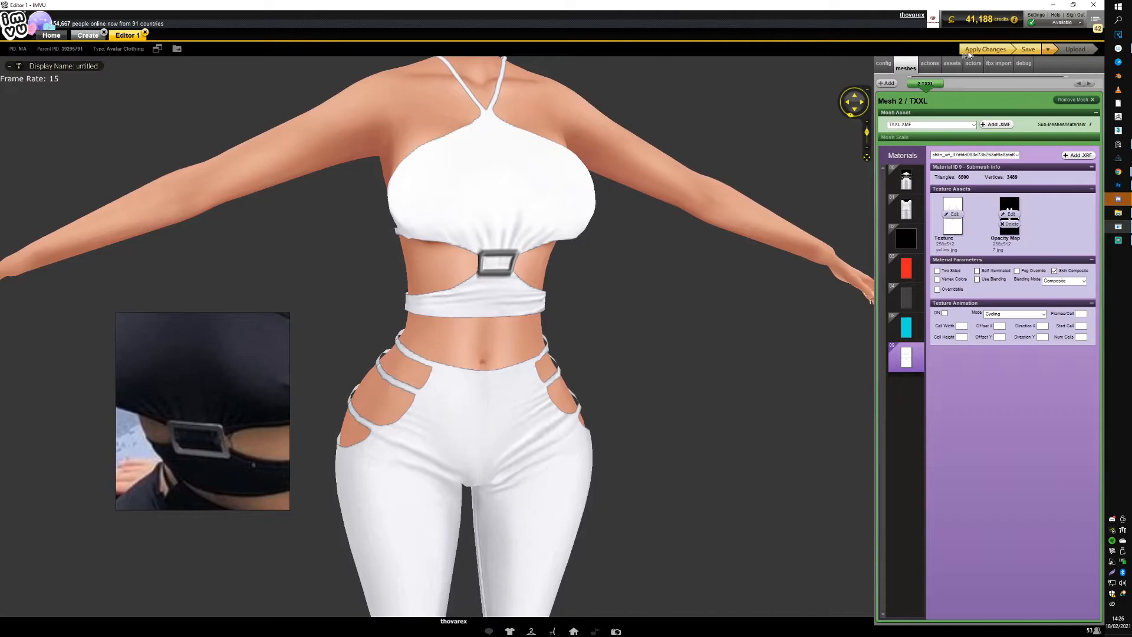
pyautogui.scroll(-5, 609, 304)
pyautogui.scroll(6, 575, 318)
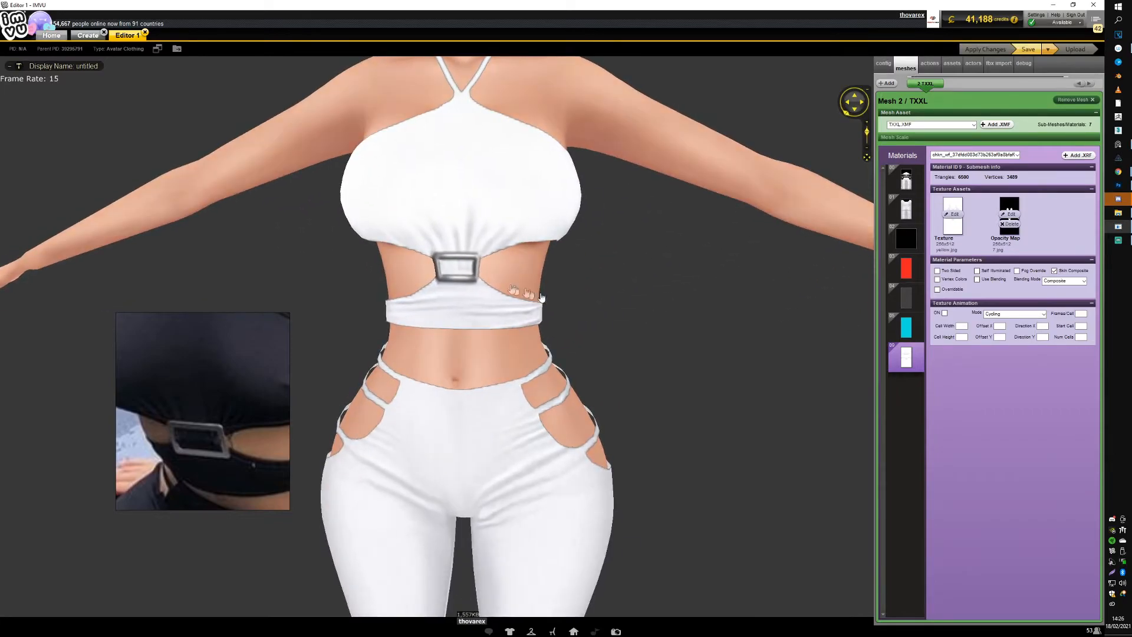
pyautogui.scroll(-4, 486, 280)
pyautogui.scroll(3, 498, 294)
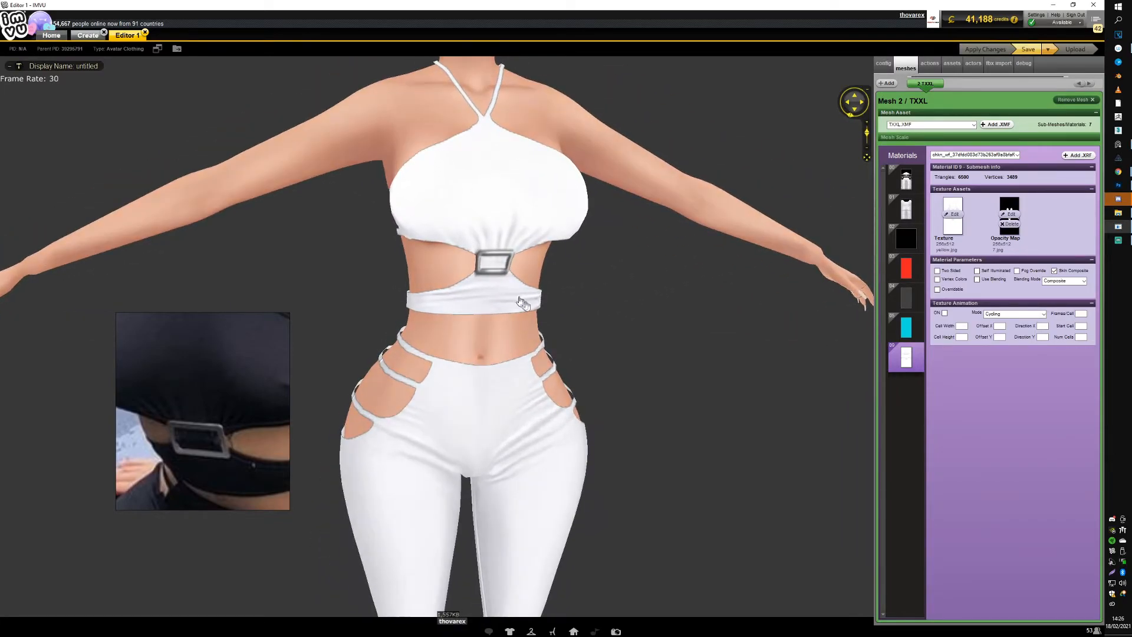
pyautogui.scroll(-2, 512, 315)
pyautogui.scroll(2, 512, 315)
pyautogui.scroll(-4, 515, 320)
pyautogui.scroll(6, 513, 313)
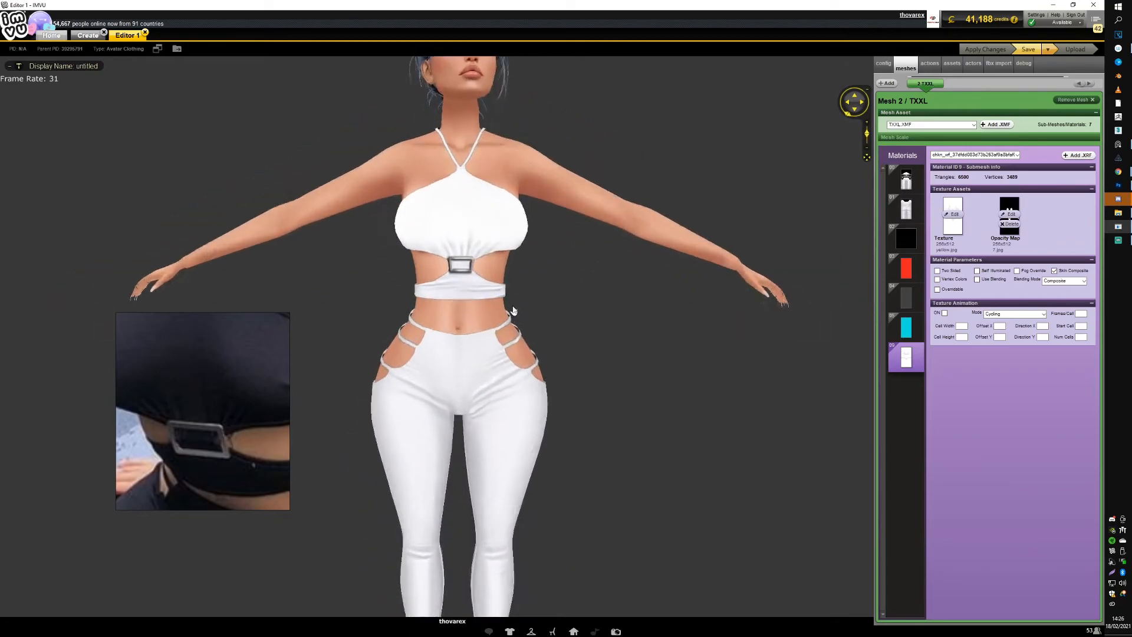
# Step: Examine the outfit from the side and back, checking the seams along the outside of the trouser legs
pyautogui.scroll(-4, 513, 312)
pyautogui.moveTo(513, 312); pyautogui.dragTo(527, 449)
pyautogui.scroll(4, 440, 316)
pyautogui.scroll(-7, 508, 336)
pyautogui.scroll(4, 514, 327)
pyautogui.scroll(3, 526, 449)
pyautogui.scroll(3, 473, 417)
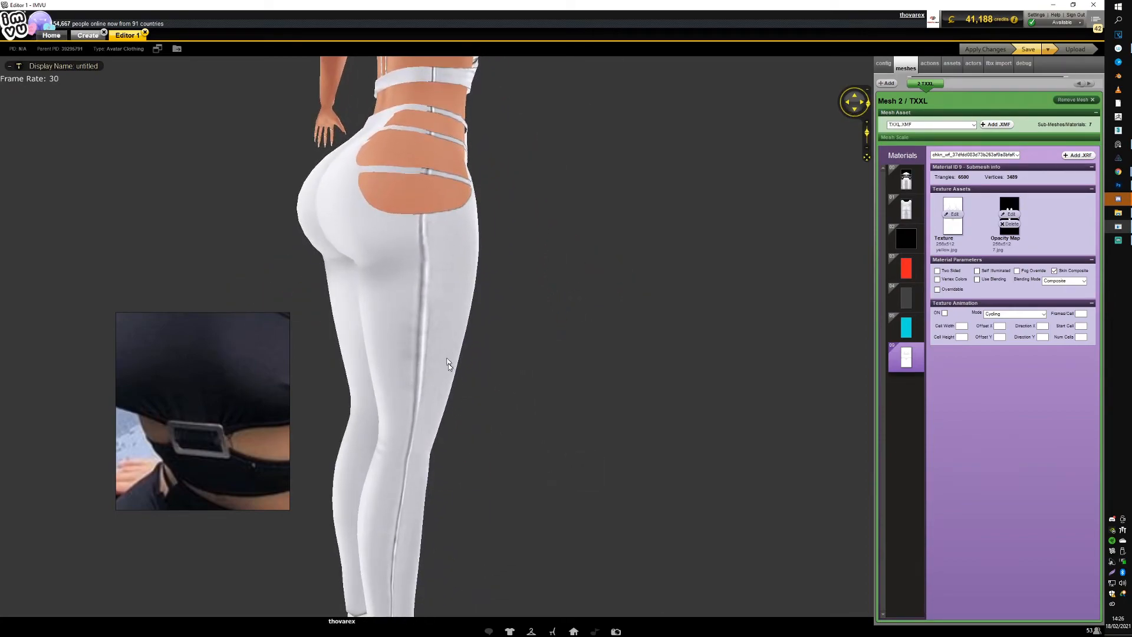
pyautogui.scroll(-3, 448, 363)
pyautogui.scroll(5, 450, 374)
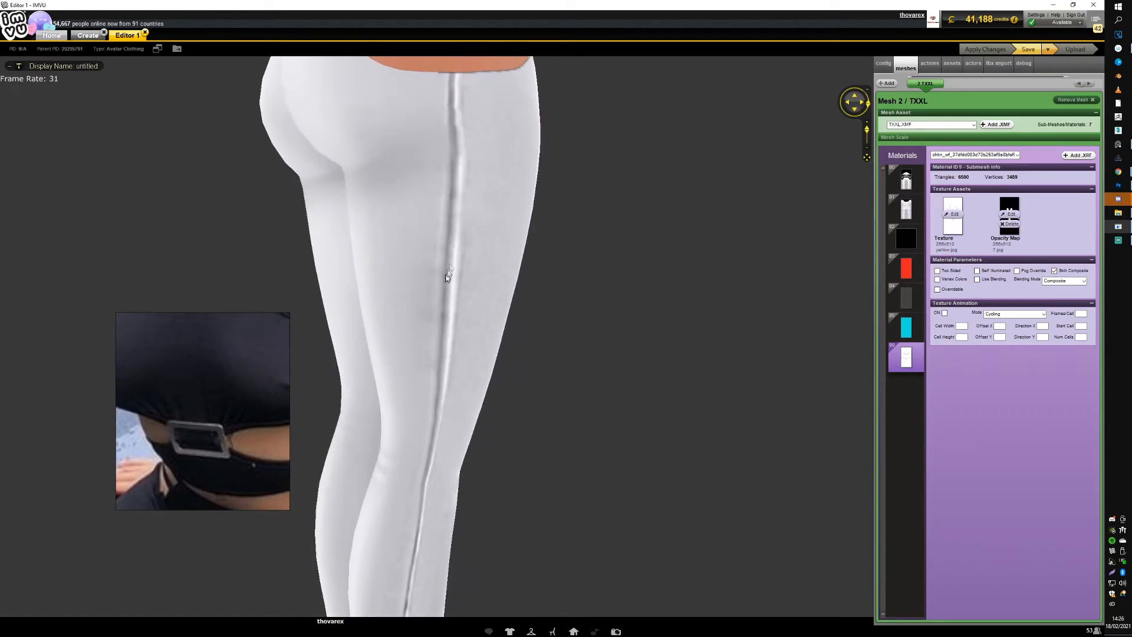
pyautogui.scroll(-5, 447, 277)
pyautogui.scroll(4, 448, 308)
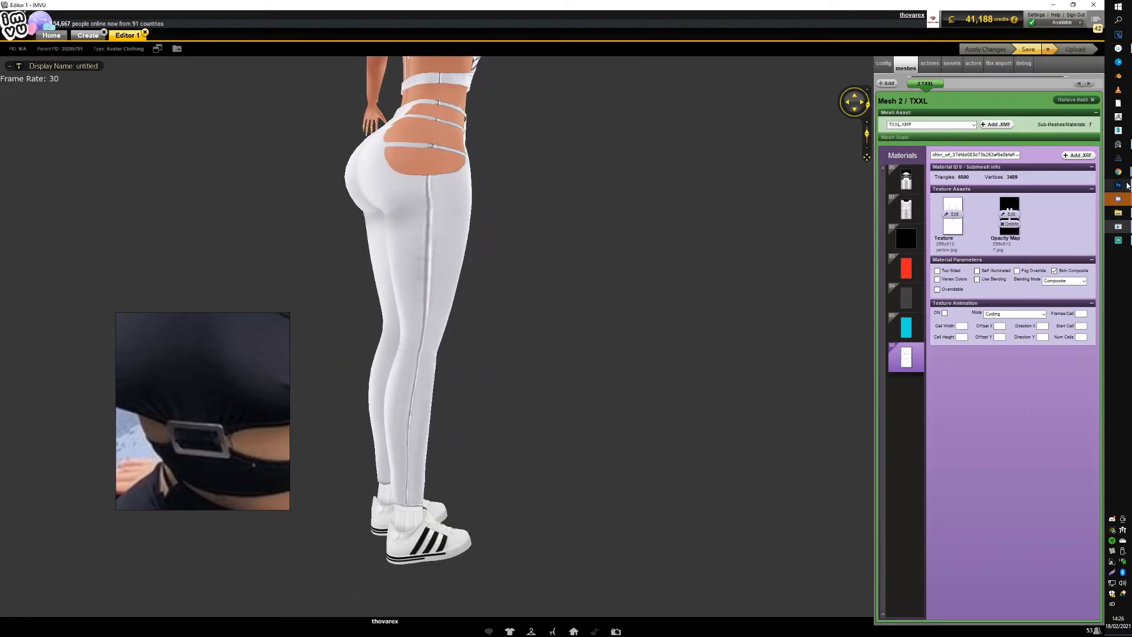
# Step: Switch back to Photoshop, group the two buckle layers, Layer 4 and Layer 3, and place the group below Layer 1
pyautogui.click(1119, 185)
pyautogui.scroll(-2, 698, 333)
pyautogui.scroll(1, 672, 304)
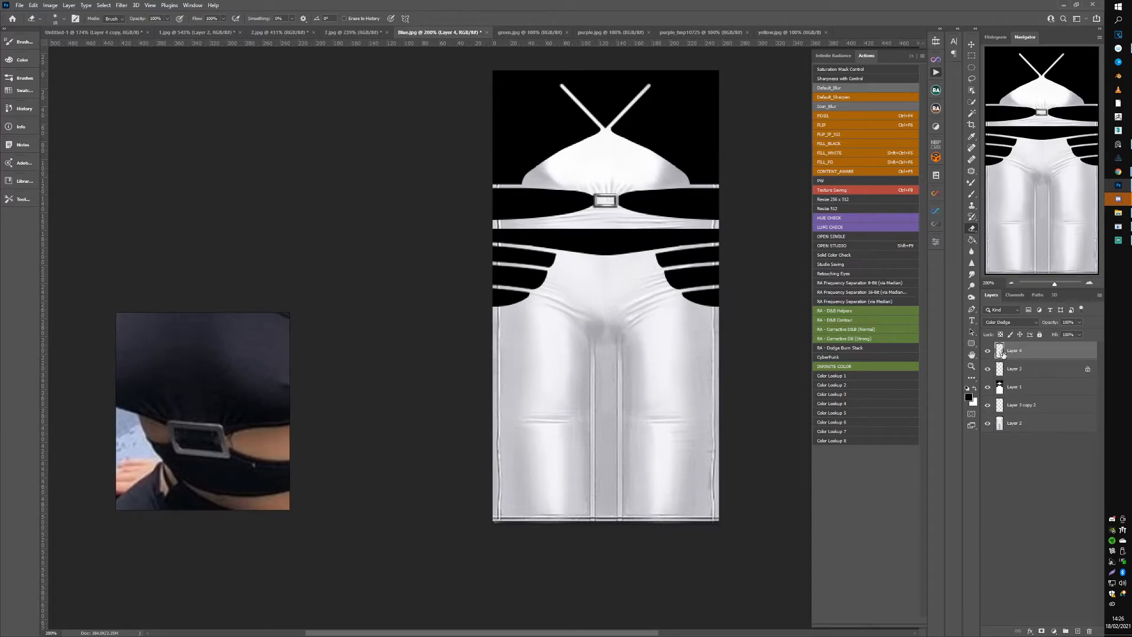
pyautogui.keyDown('shift'); pyautogui.click(1003, 369); pyautogui.keyUp('shift')
pyautogui.click(989, 369)
pyautogui.click(990, 370)
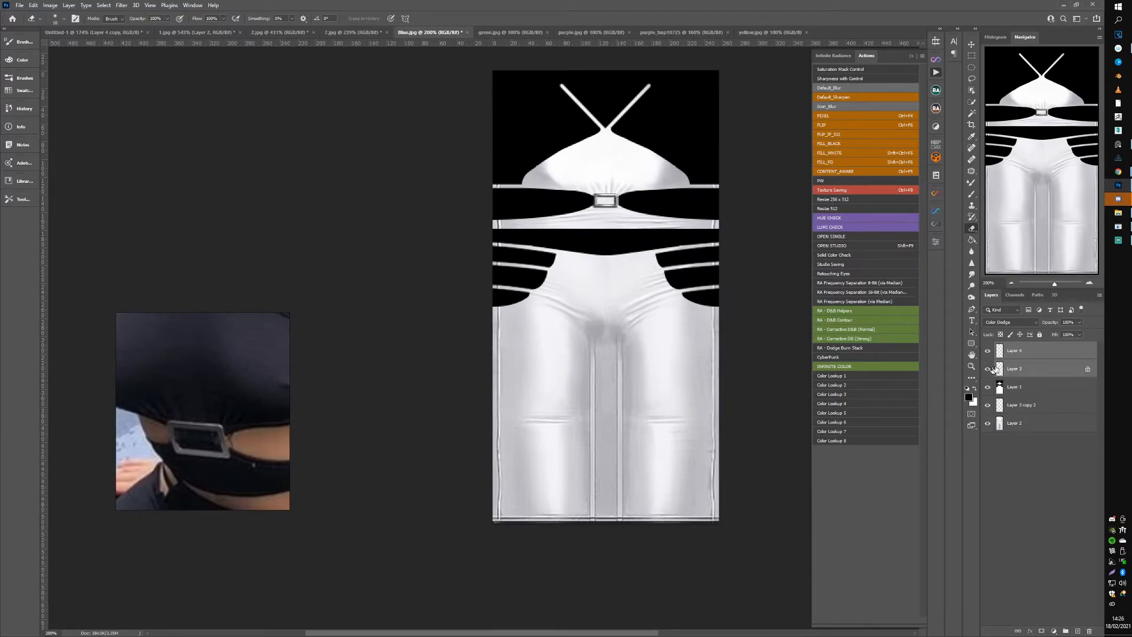
pyautogui.moveTo(1012, 353); pyautogui.dragTo(1066, 632)
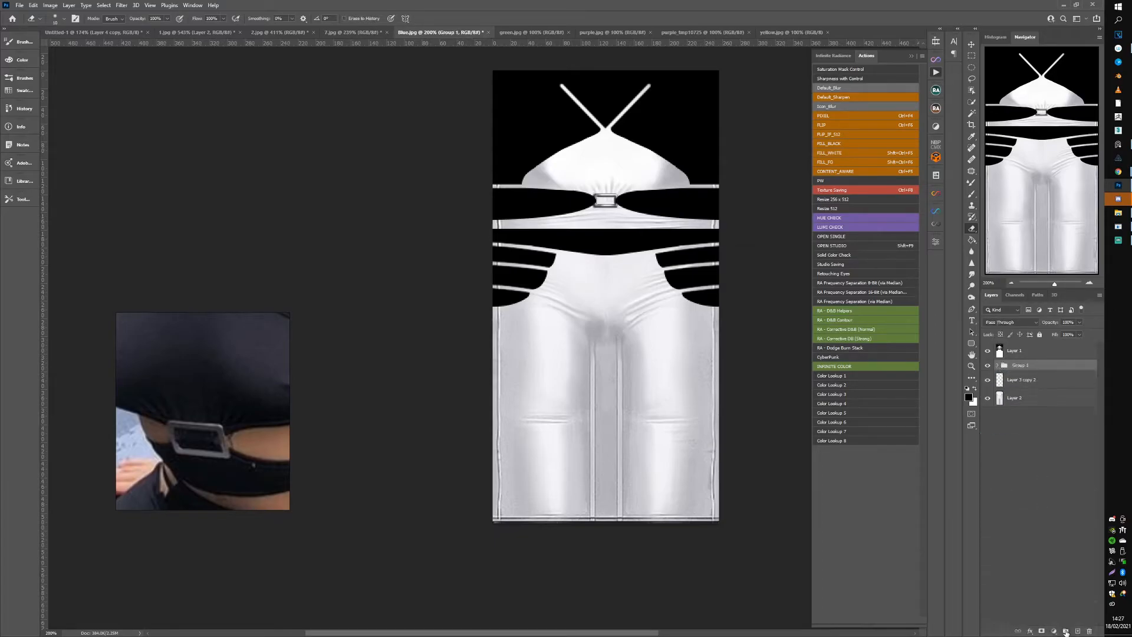
# Step: Rename the buckle layer group as BUVCLE and hide it
pyautogui.click(987, 365)
pyautogui.click(987, 365)
pyautogui.press('Return')
pyautogui.click(988, 365)
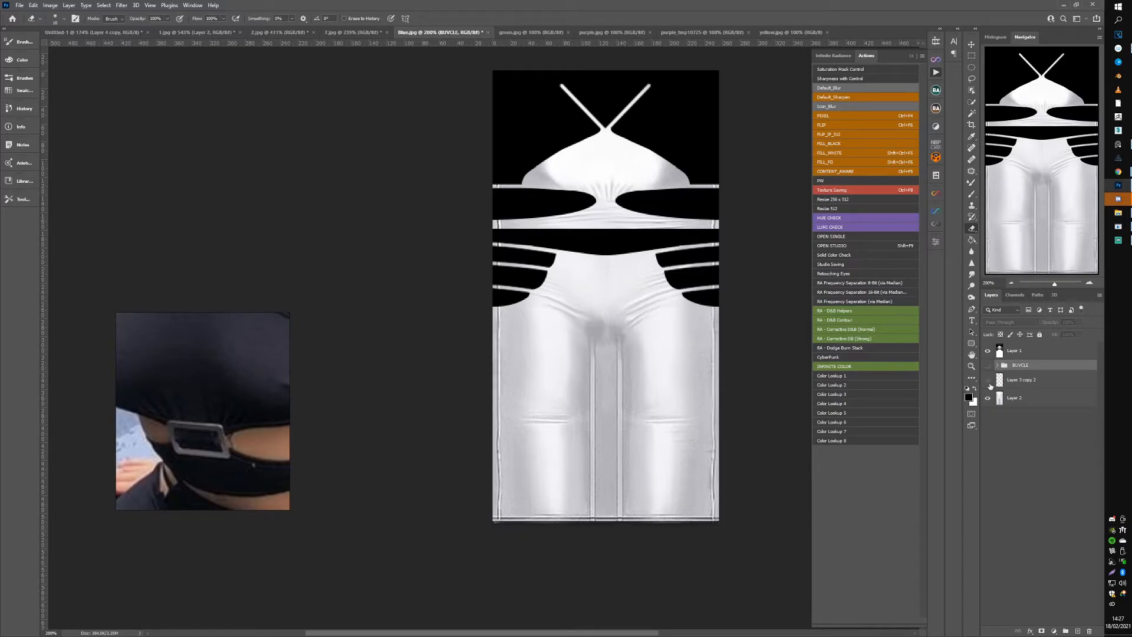
# Step: Merge Layer 3 copy 2 into Layer 2 and hide Layer 1 to expose the full fabric texture
pyautogui.click(1007, 386)
pyautogui.hotkey('ctrl', 'e')
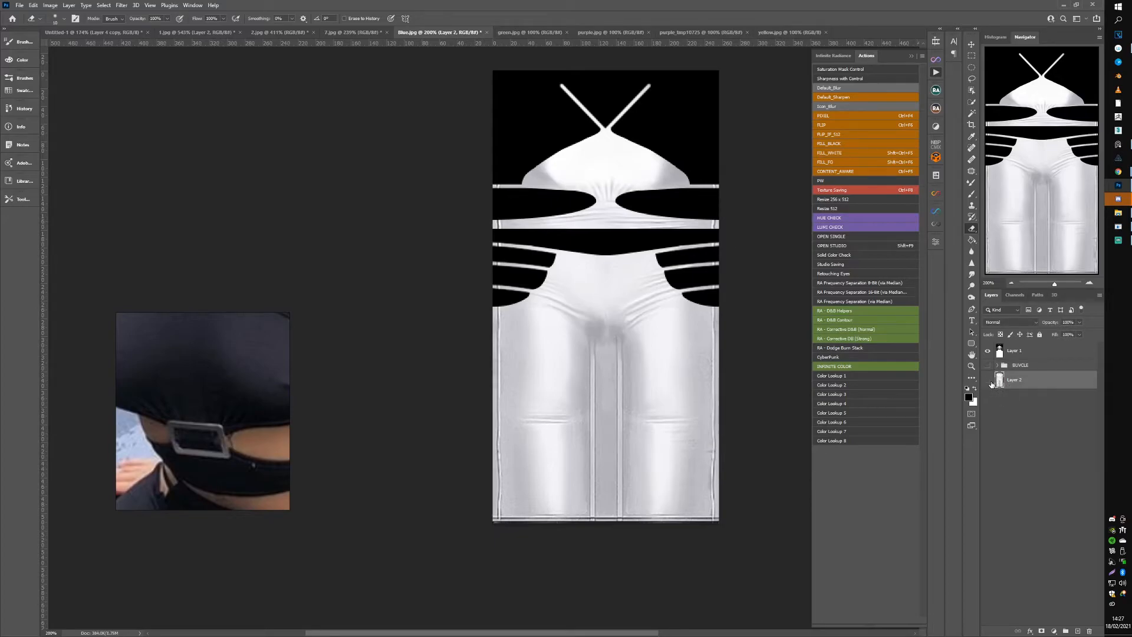
pyautogui.moveTo(636, 298); pyautogui.dragTo(644, 293)
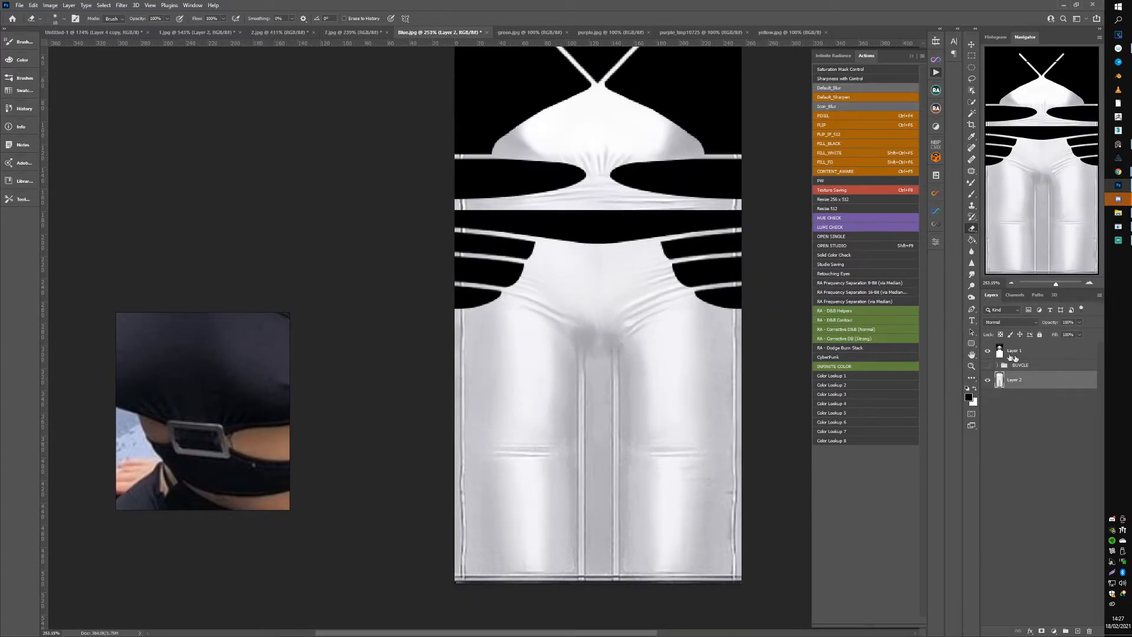
pyautogui.click(988, 350)
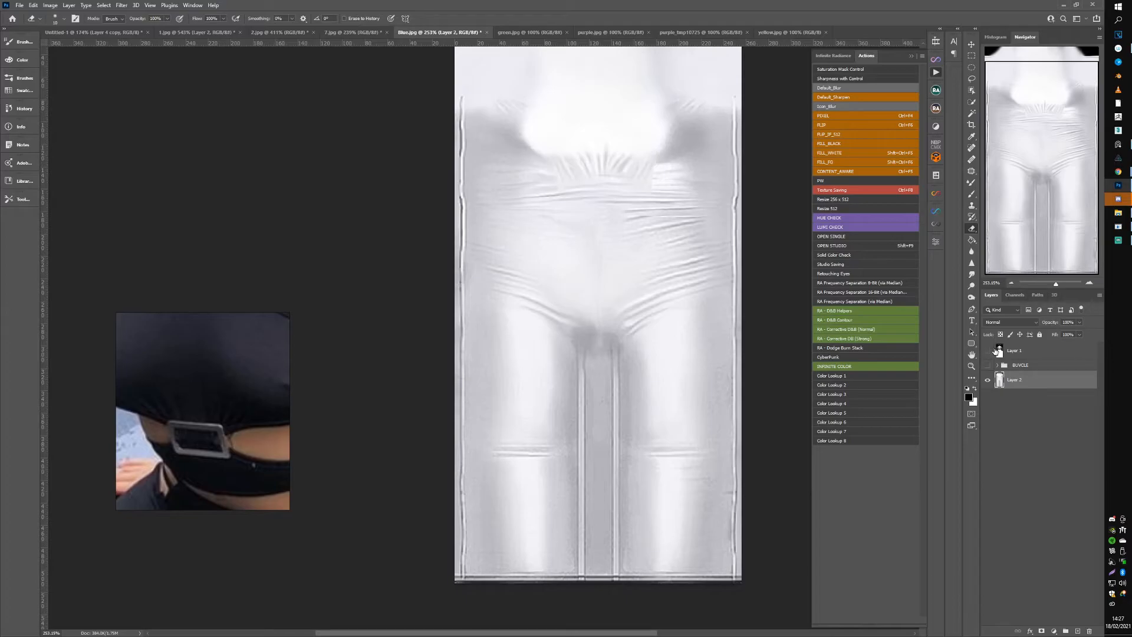
# Step: Duplicate Layer 2 and replace both outer side seams on the copy with a Content-Aware fill
pyautogui.click(972, 57)
pyautogui.moveTo(1011, 392); pyautogui.dragTo(1079, 629)
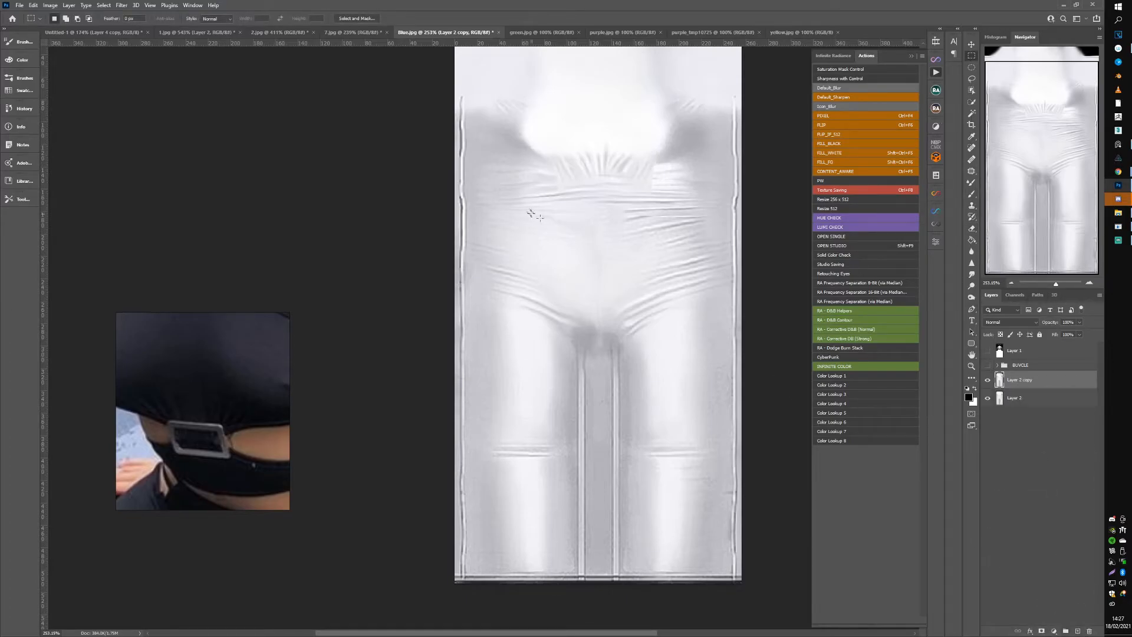
pyautogui.moveTo(454, 90); pyautogui.dragTo(470, 594)
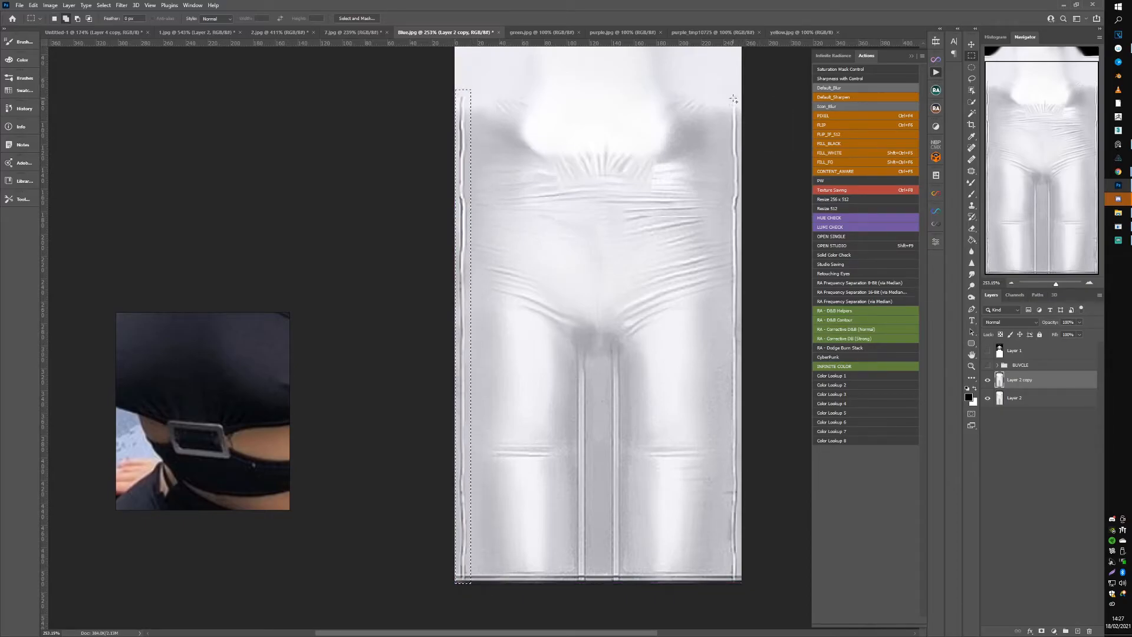
pyautogui.moveTo(724, 96); pyautogui.dragTo(798, 586)
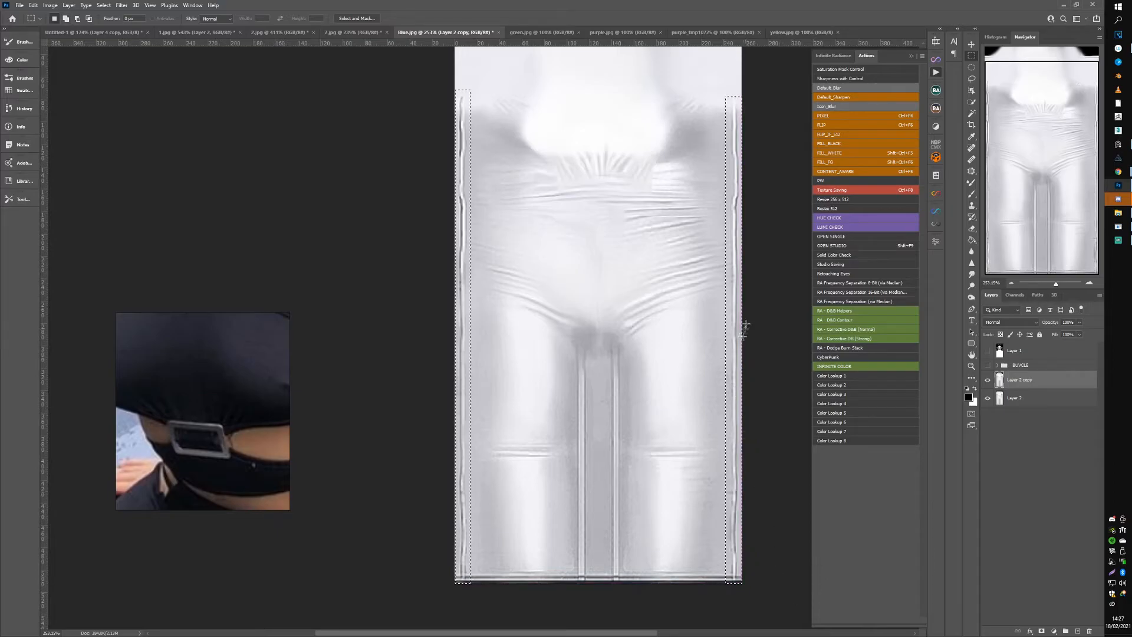
pyautogui.rightClick(740, 308)
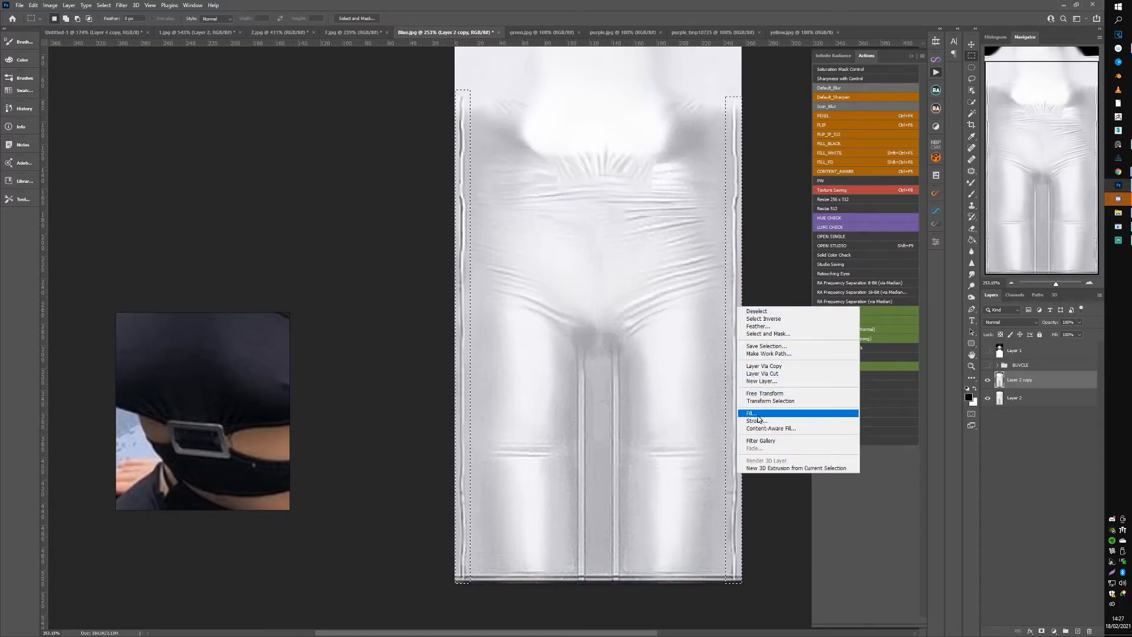
pyautogui.click(752, 414)
pyautogui.click(550, 138)
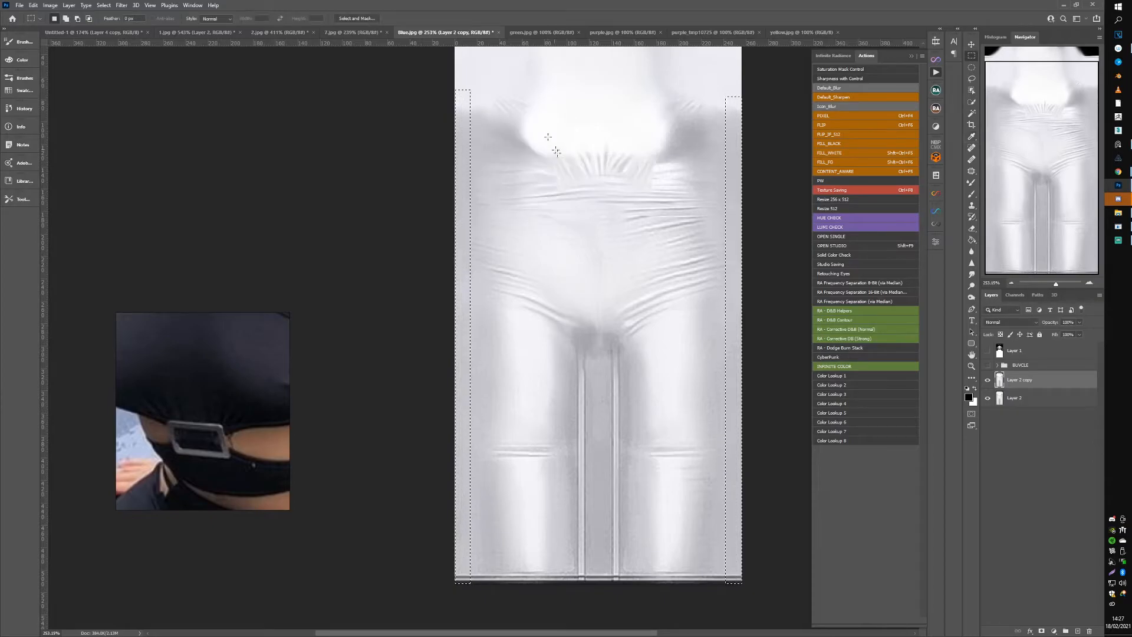
pyautogui.hotkey('ctrl', 'd')
# Step: Lower the opacity of Layer 2 copy to bring the side seams back faintly, comparing with the layer hidden
pyautogui.click(988, 381)
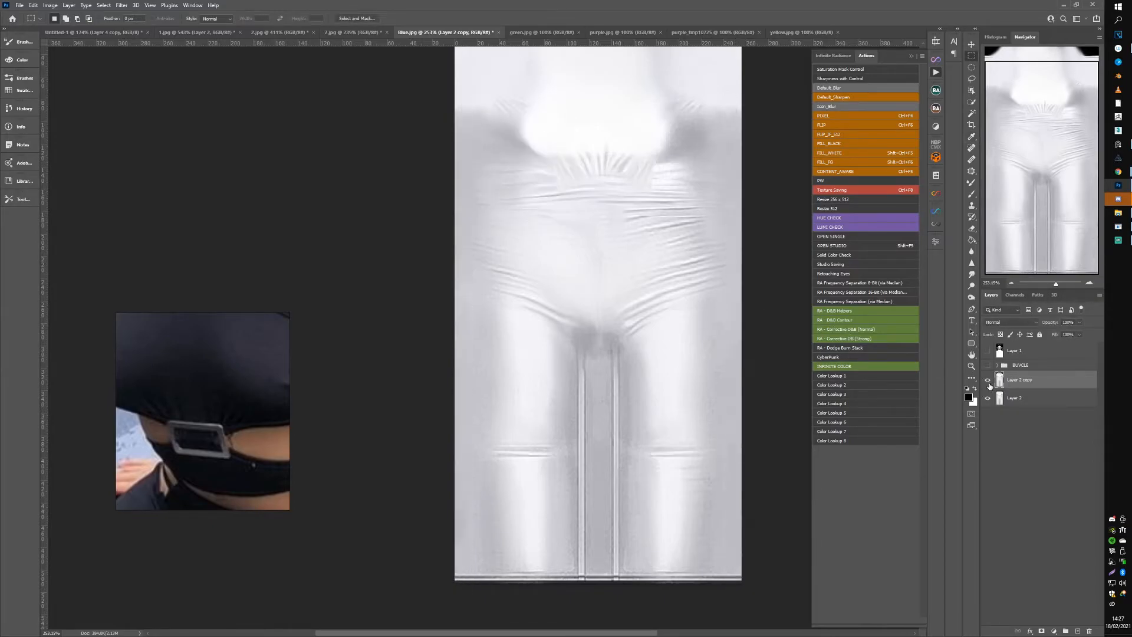
pyautogui.click(1079, 323)
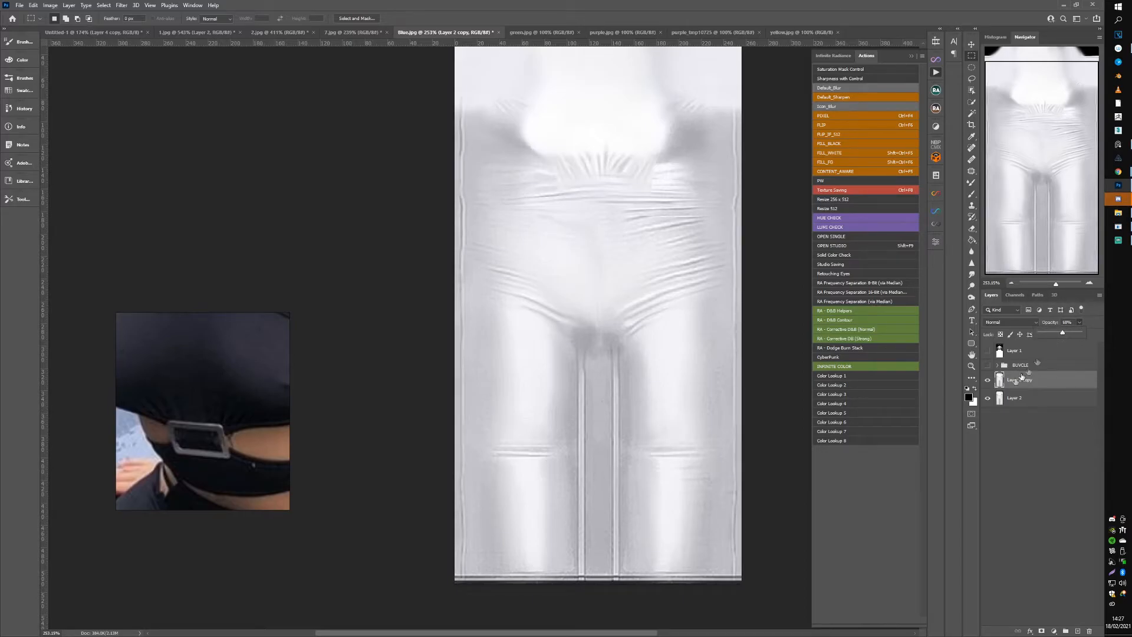
pyautogui.click(988, 382)
pyautogui.click(987, 381)
pyautogui.click(988, 381)
# Step: Switch to IMVU, apply the changes and examine the softened side seams on the avatar's legs
pyautogui.click(1118, 226)
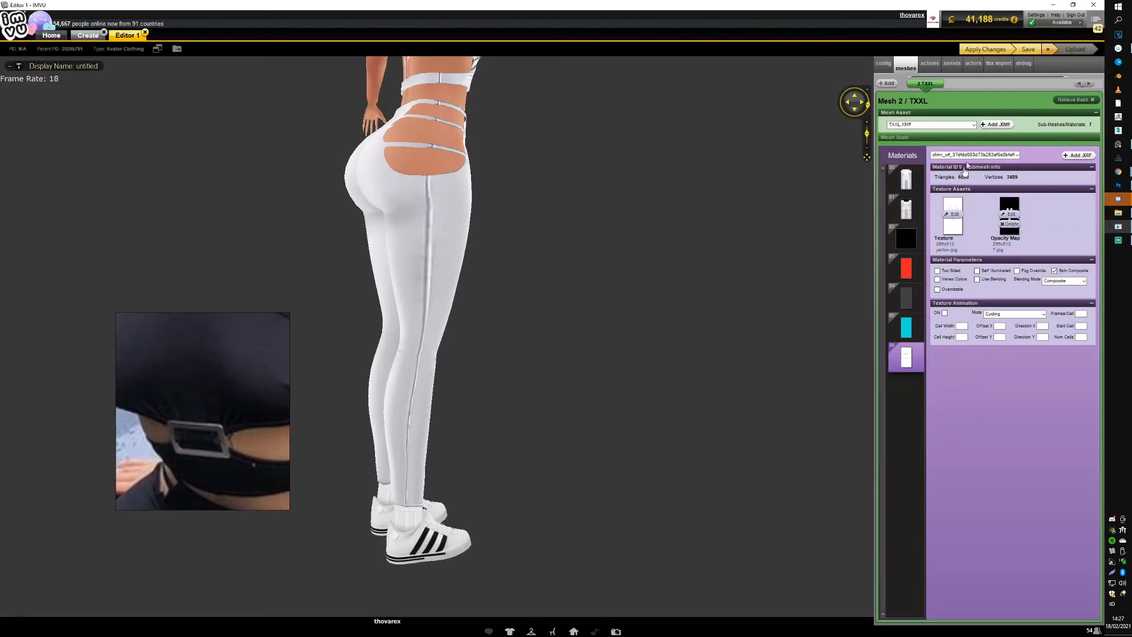
pyautogui.click(987, 52)
pyautogui.moveTo(650, 373); pyautogui.dragTo(515, 358)
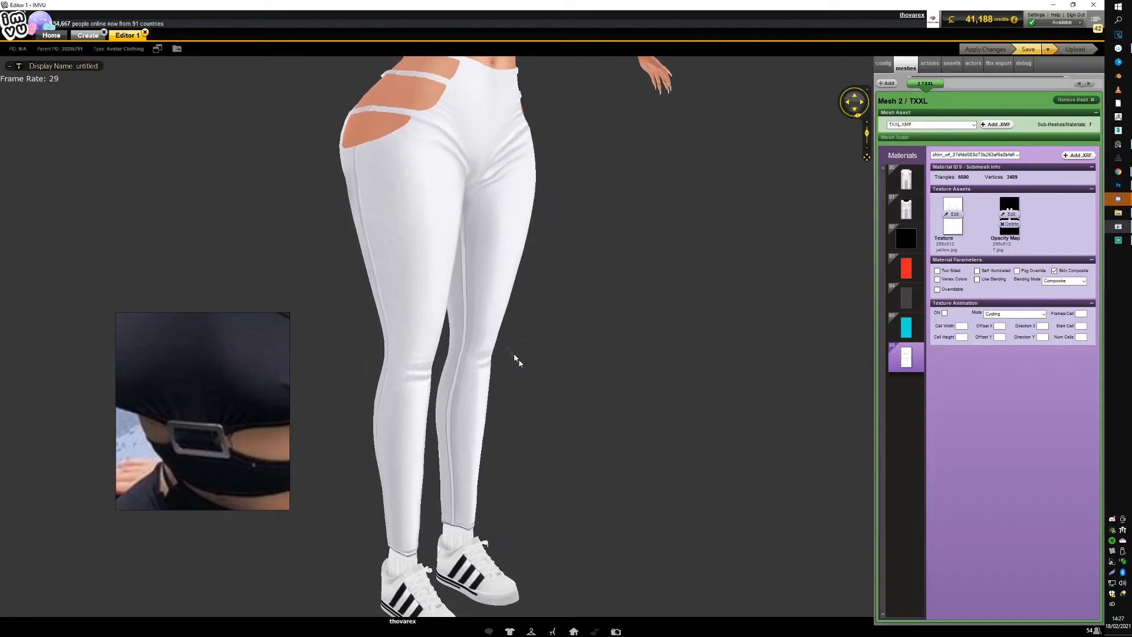
# Step: Switch back to Photoshop and restore Layer 2 copy to full opacity
pyautogui.click(1118, 186)
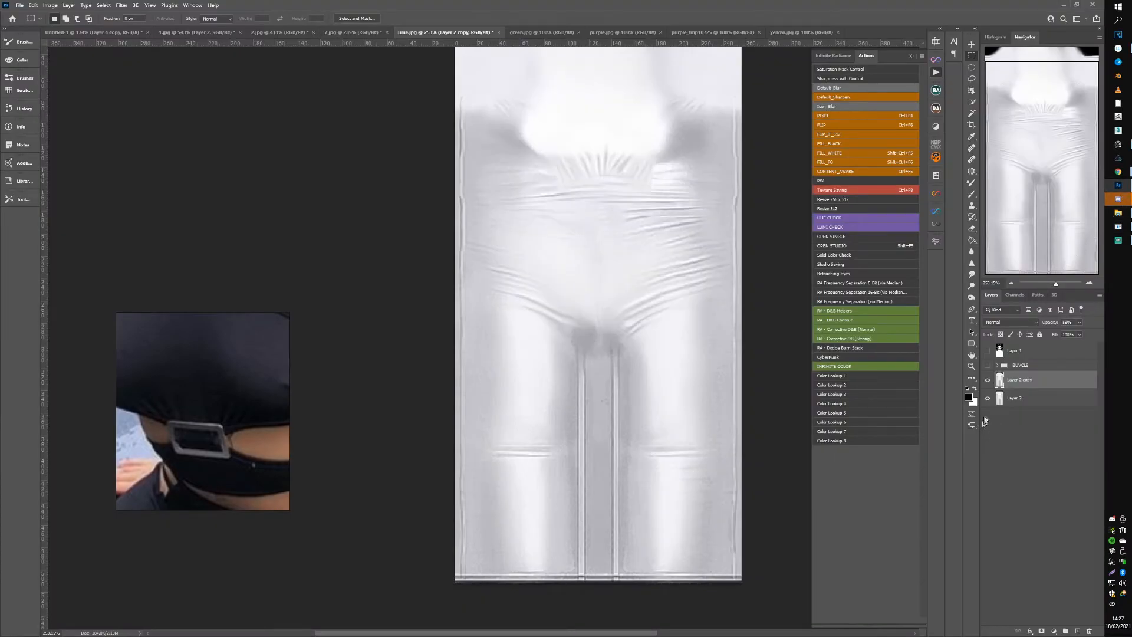
pyautogui.click(1080, 324)
# Step: Try a Content-Aware fill over the whole strip between the legs, covering both inner seams
pyautogui.moveTo(569, 332); pyautogui.dragTo(632, 586)
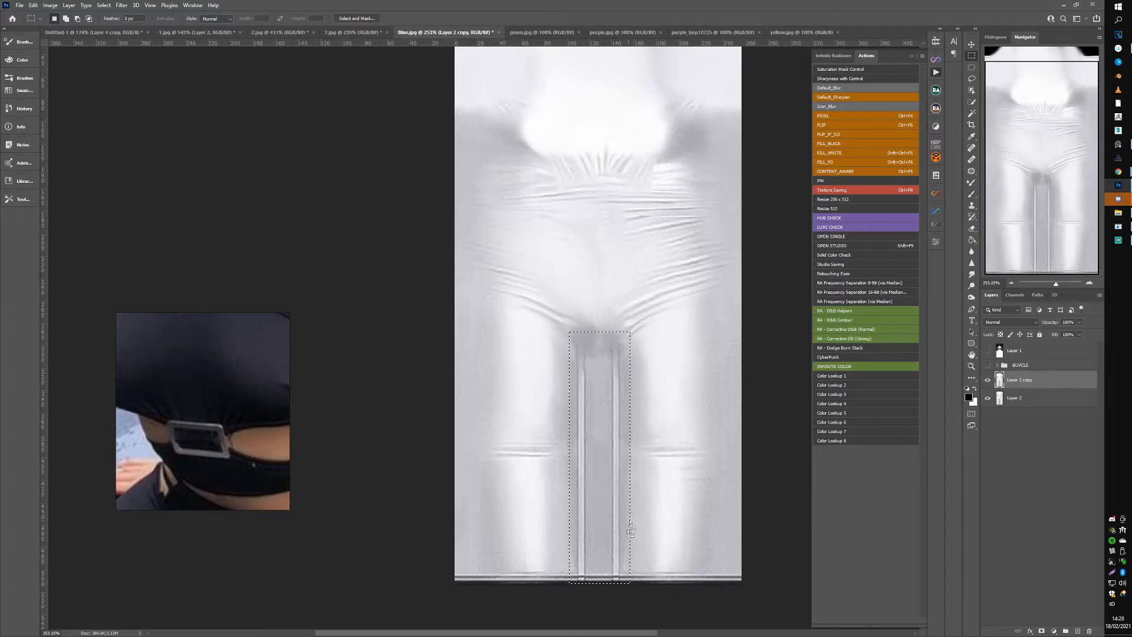
pyautogui.rightClick(609, 446)
pyautogui.click(631, 557)
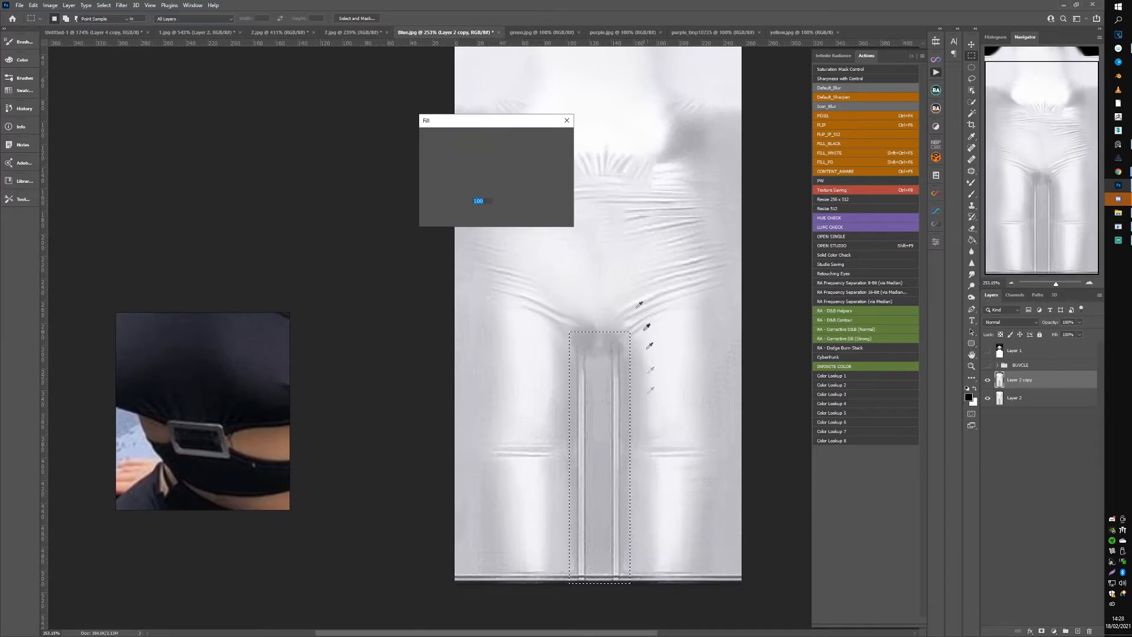
pyautogui.click(554, 142)
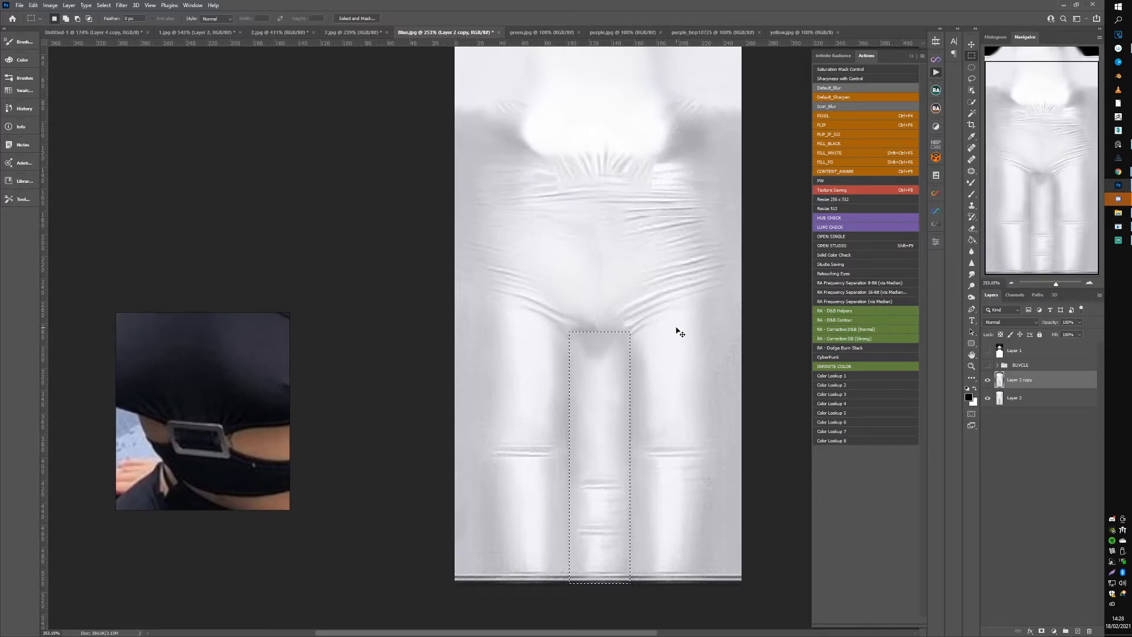
pyautogui.hotkey('ctrl', 'z')
pyautogui.hotkey('ctrl', 'd')
# Step: Try a Content-Aware fill on a narrow selection around only the left inner leg seam
pyautogui.moveTo(570, 335); pyautogui.dragTo(593, 584)
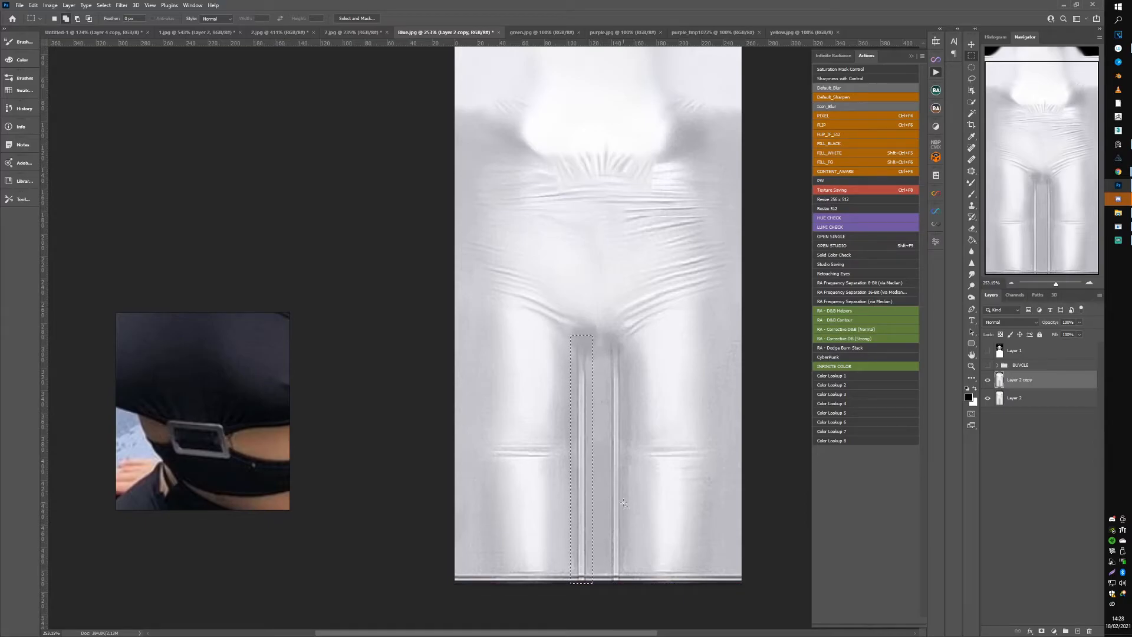
pyautogui.rightClick(585, 405)
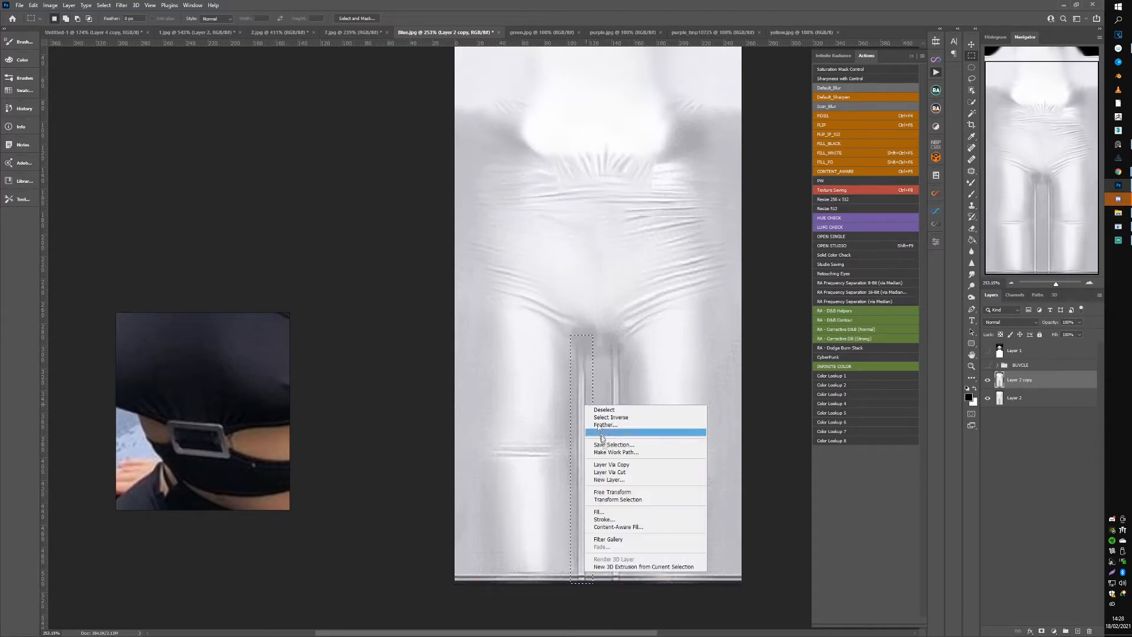
pyautogui.click(611, 513)
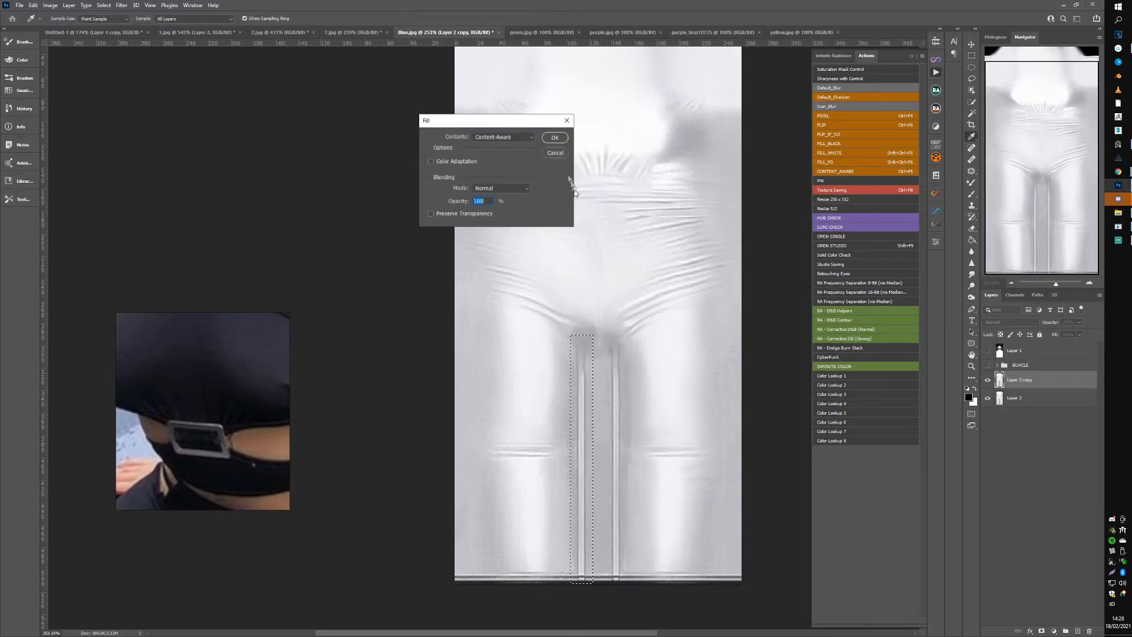
pyautogui.click(555, 139)
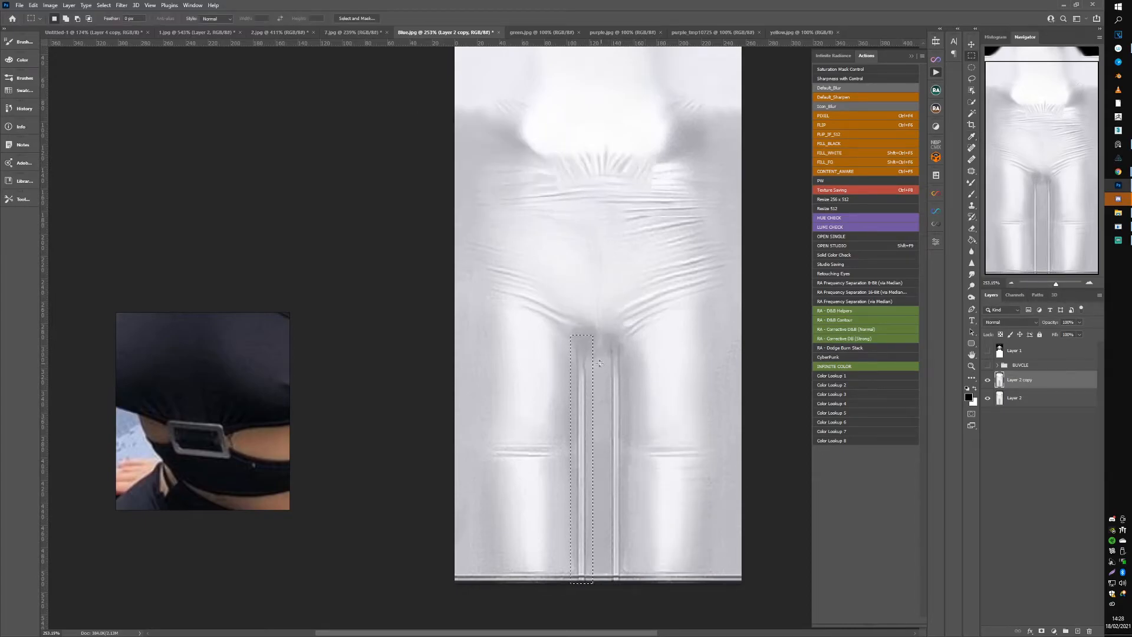
# Step: Copy a thin strip from between the inner leg seams to a new layer and stretch it sideways over both seams
pyautogui.moveTo(596, 338); pyautogui.dragTo(599, 575)
pyautogui.hotkey('ctrl', 'j')
pyautogui.hotkey('ctrl', 't')
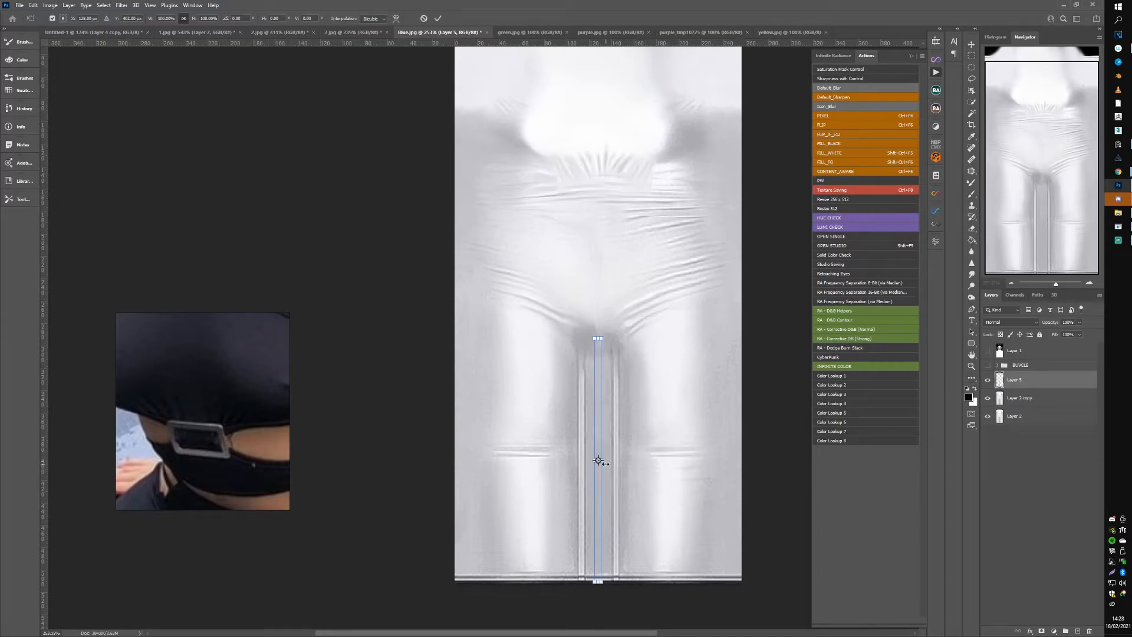
pyautogui.moveTo(600, 460); pyautogui.dragTo(626, 459)
pyautogui.press('Return')
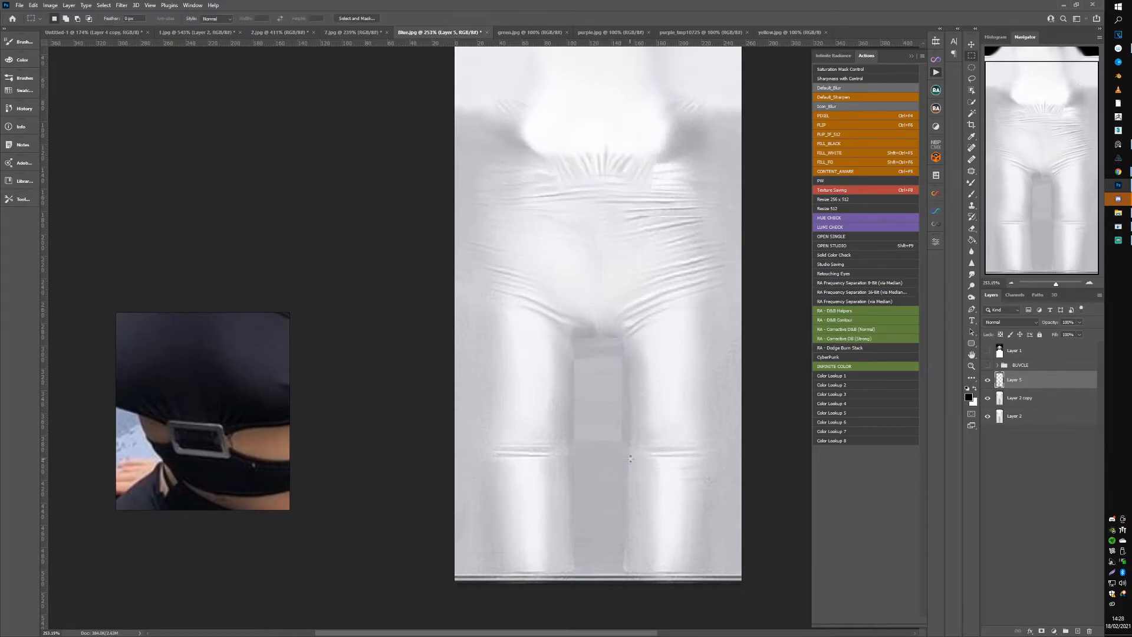
pyautogui.click(988, 380)
pyautogui.click(988, 381)
# Step: Apply a slight Gaussian Blur to the stretched strip between the inner leg seams
pyautogui.click(122, 6)
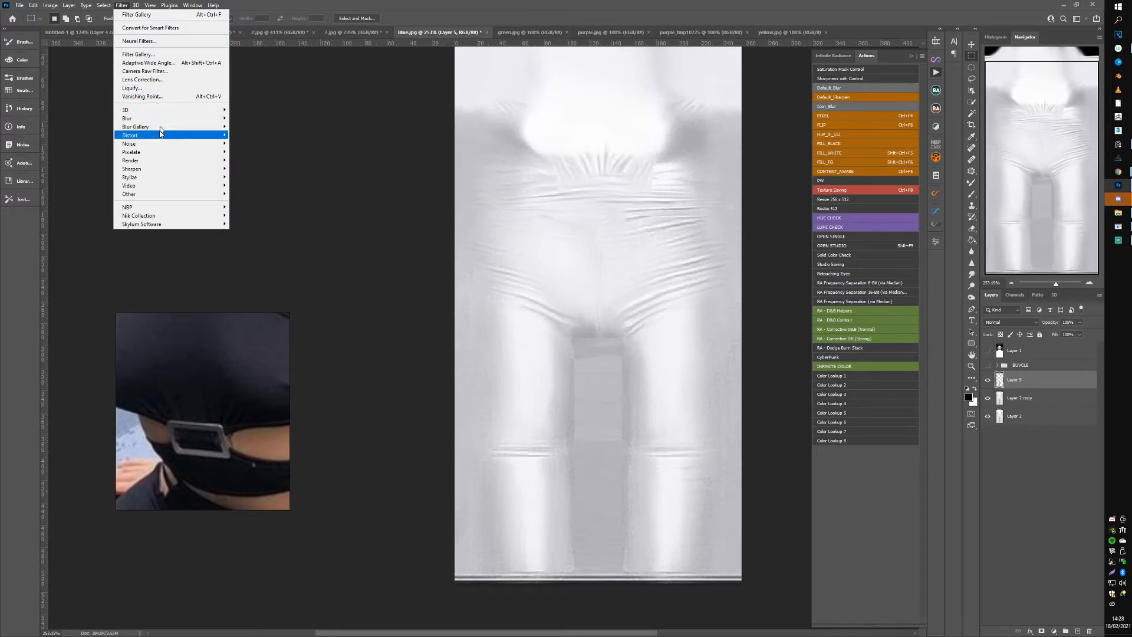
pyautogui.moveTo(157, 118)
pyautogui.click(251, 152)
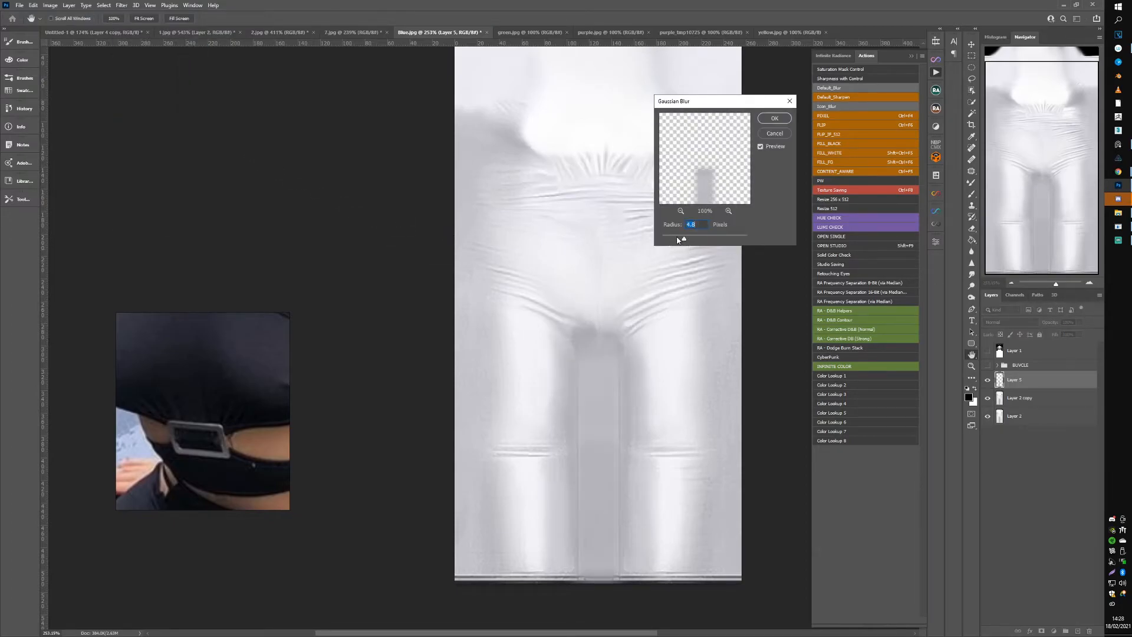
pyautogui.moveTo(674, 239); pyautogui.dragTo(672, 238)
pyautogui.click(777, 119)
# Step: Widen the blurred strip with Free Transform so it reaches the shaded inner edges of both legs
pyautogui.hotkey('ctrl', 't')
pyautogui.moveTo(627, 457); pyautogui.dragTo(634, 451)
pyautogui.press('Return')
pyautogui.press('m')
# Step: Compare the strip on and off, merge it into Layer 2 copy and lower that layer's opacity to about 60%
pyautogui.click(988, 380)
pyautogui.click(988, 380)
pyautogui.click(988, 380)
pyautogui.click(988, 380)
pyautogui.click(988, 381)
pyautogui.click(987, 381)
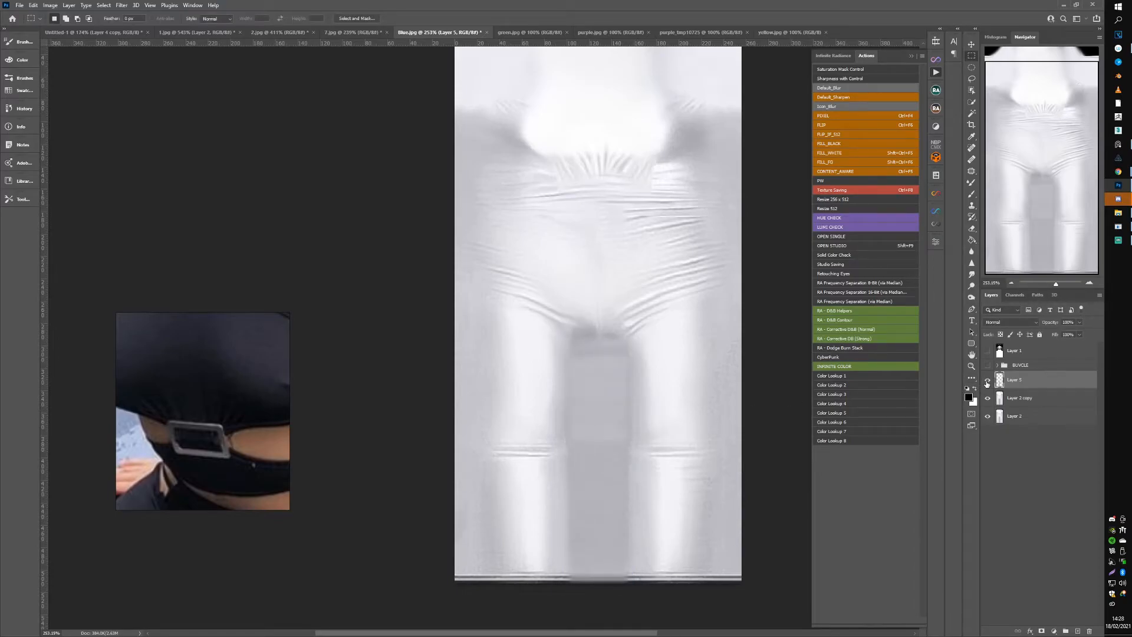
pyautogui.click(988, 382)
pyautogui.click(987, 382)
pyautogui.hotkey('ctrl', 'e')
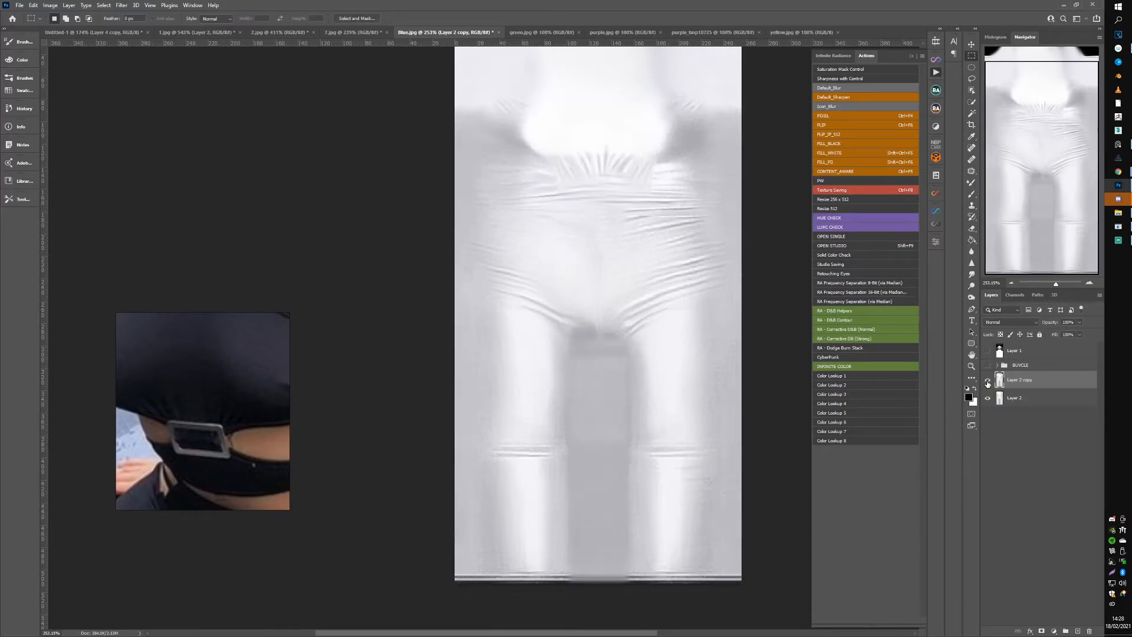
pyautogui.moveTo(1065, 335); pyautogui.dragTo(1063, 335)
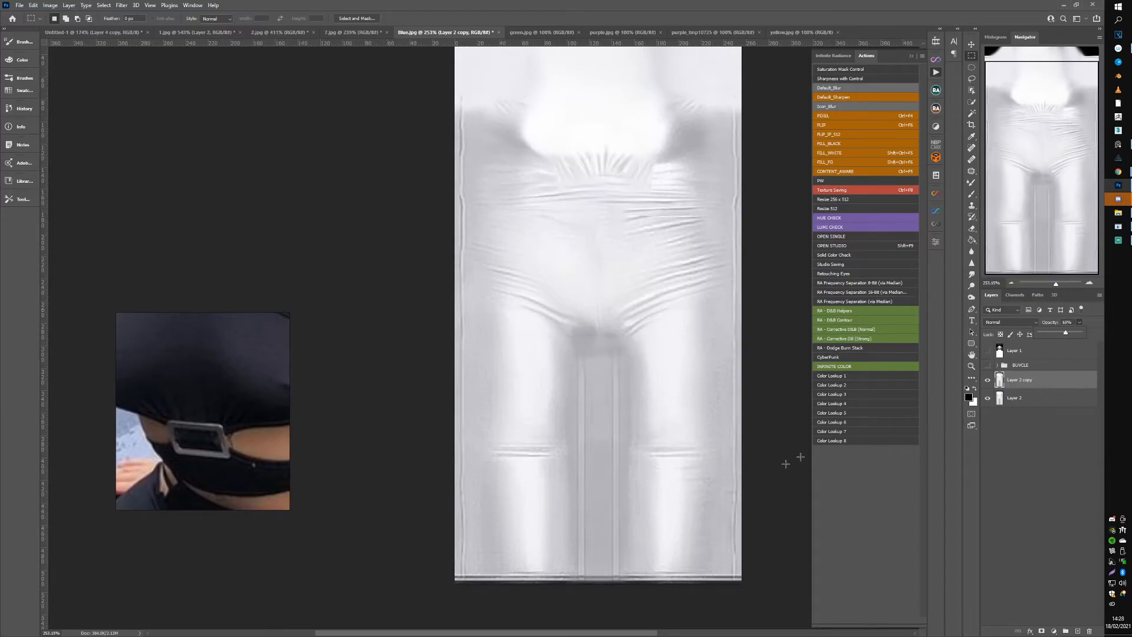
# Step: Switch to IMVU, apply the texture changes and examine the softened trouser seams on the avatar
pyautogui.click(1119, 229)
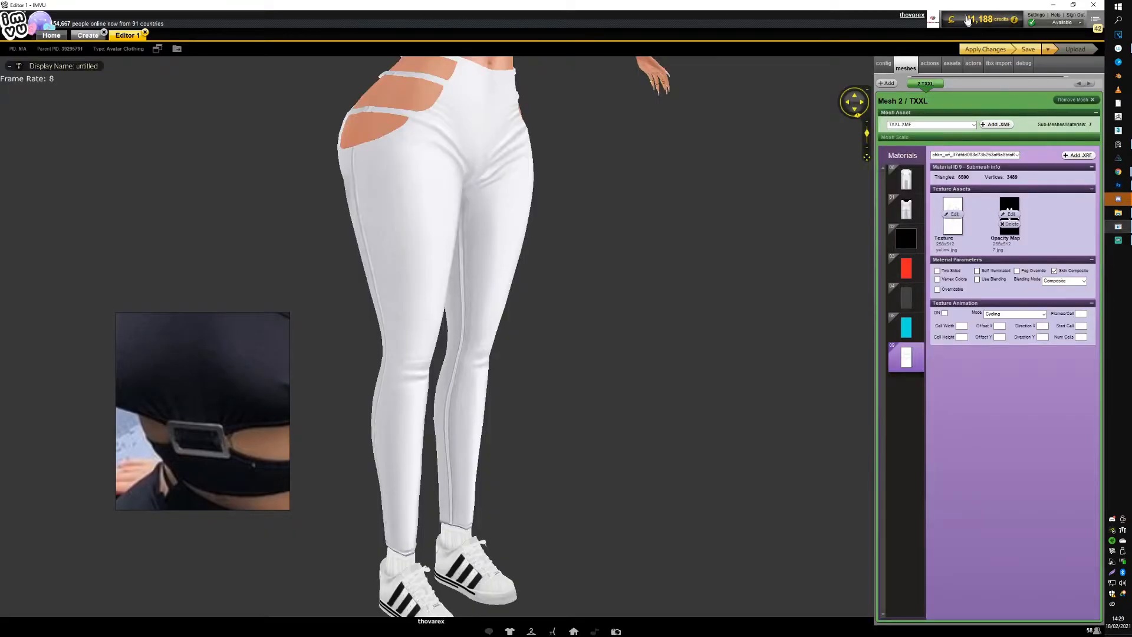
pyautogui.click(981, 50)
pyautogui.scroll(-3, 592, 373)
pyautogui.moveTo(593, 373); pyautogui.dragTo(546, 379)
pyautogui.scroll(5, 589, 344)
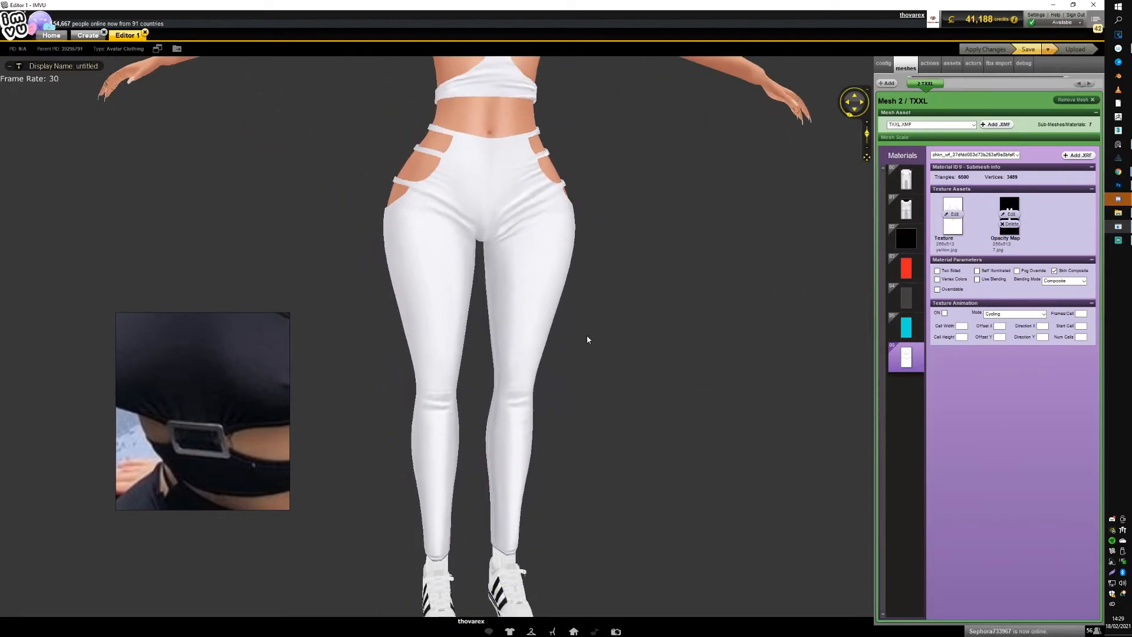
pyautogui.scroll(-3, 592, 371)
pyautogui.scroll(-5, 234, 428)
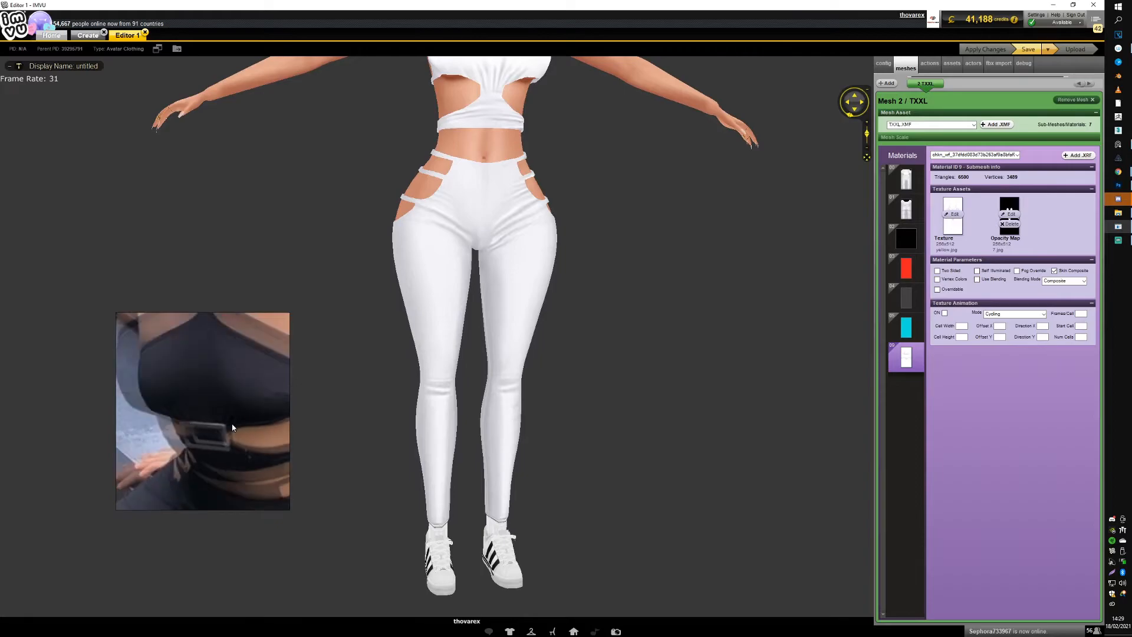
# Step: Capture the thigh folds of the black trousers from the reference photo and paste them into the Photoshop texture
pyautogui.moveTo(235, 427); pyautogui.dragTo(232, 388)
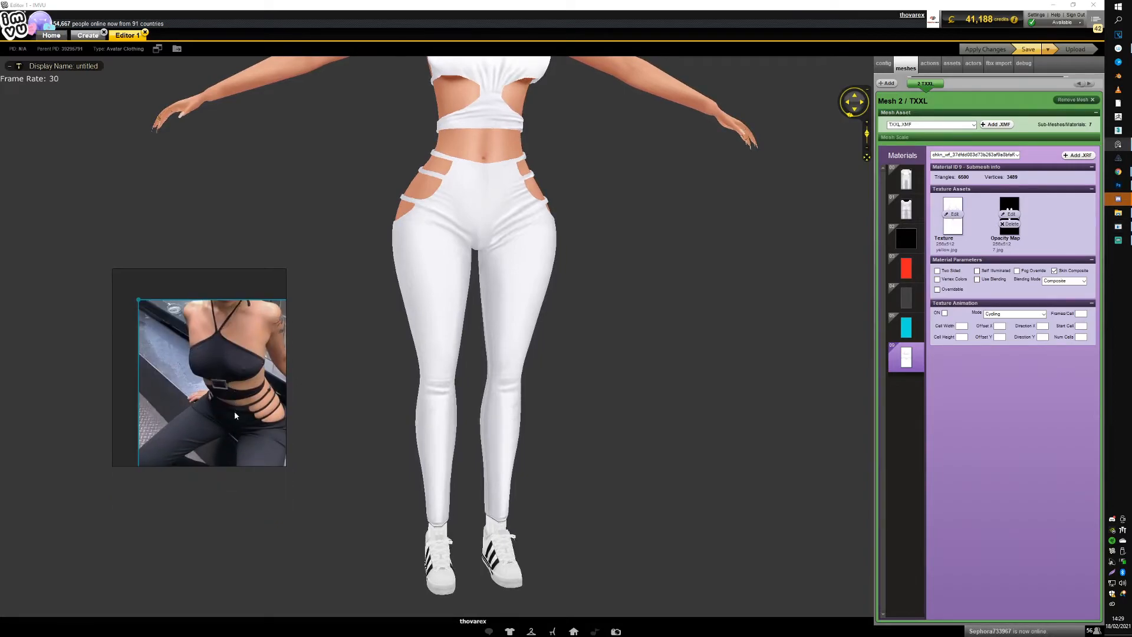
pyautogui.scroll(5, 519, 316)
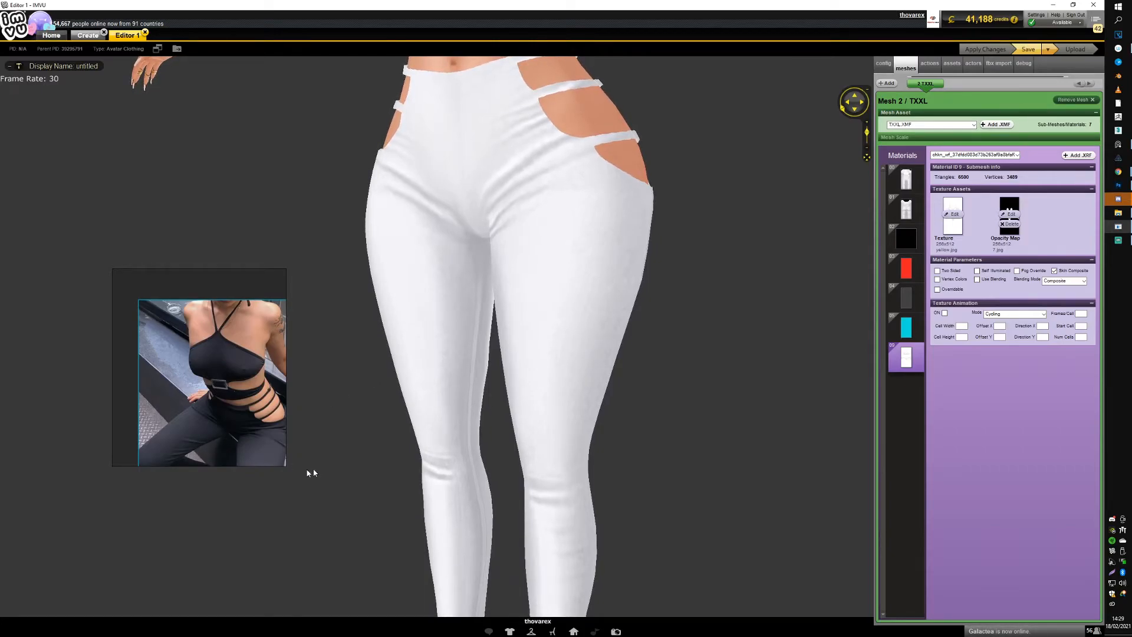
pyautogui.press('Print')
pyautogui.moveTo(160, 431); pyautogui.dragTo(216, 465)
pyautogui.click(183, 474)
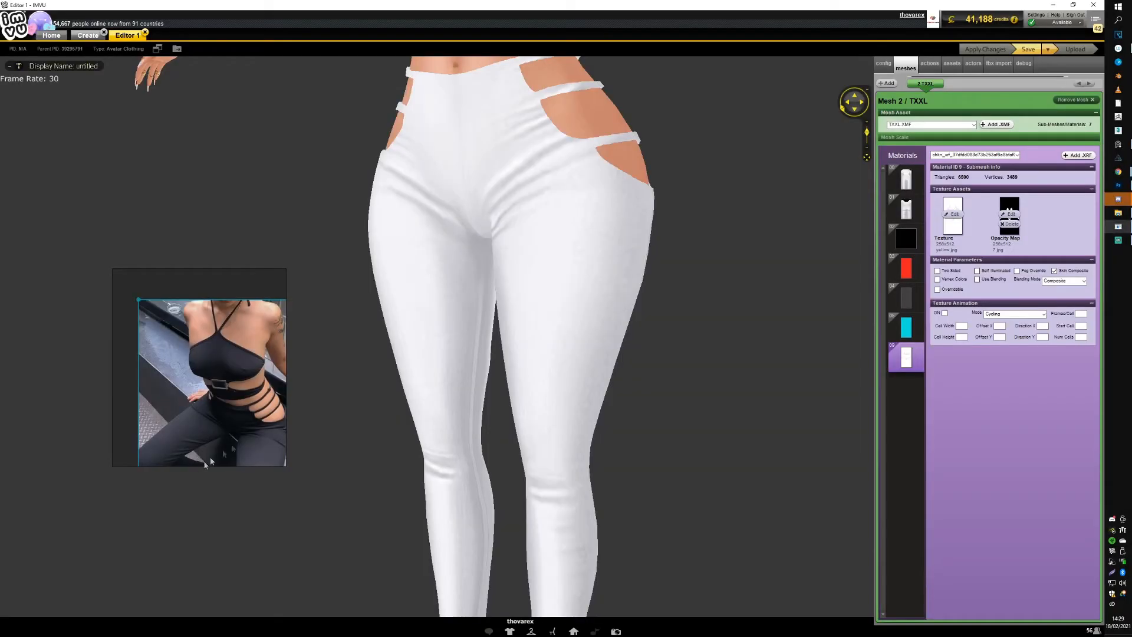
pyautogui.click(1117, 186)
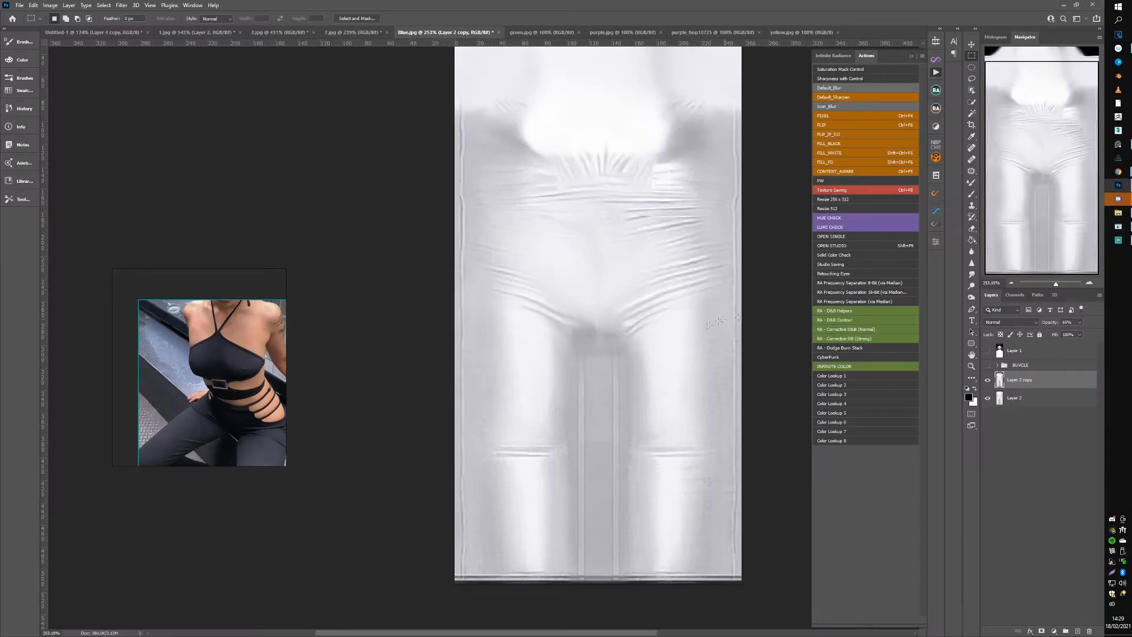
pyautogui.hotkey('ctrl', 'v')
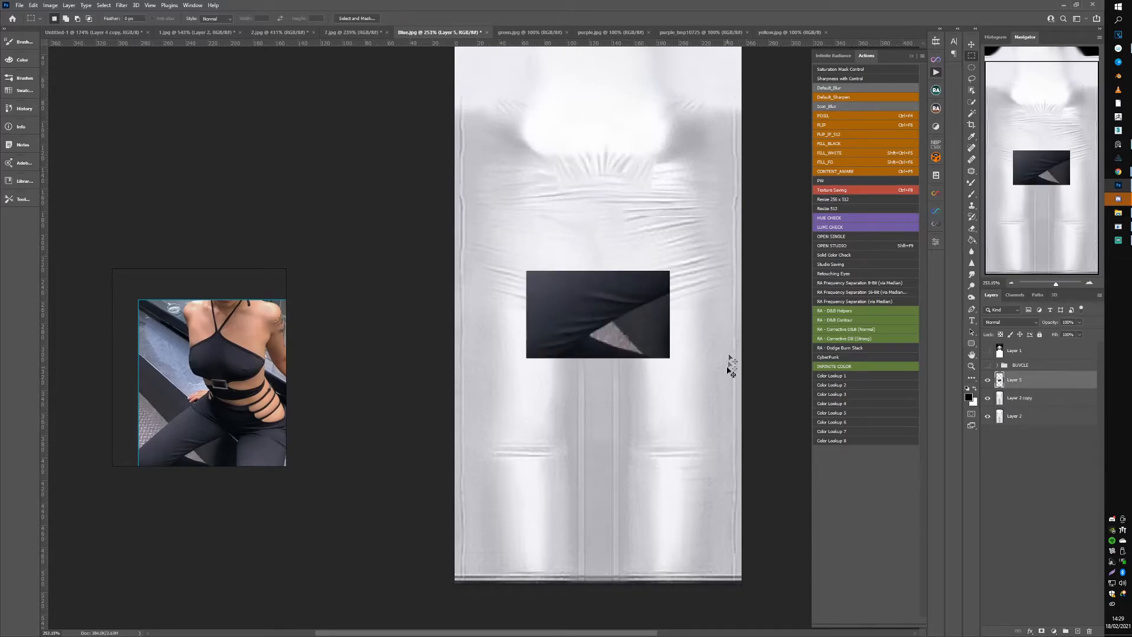
# Step: Desaturate the pasted fold image to -100 and raise its lightness with Hue/Saturation
pyautogui.hotkey('ctrl', 'u')
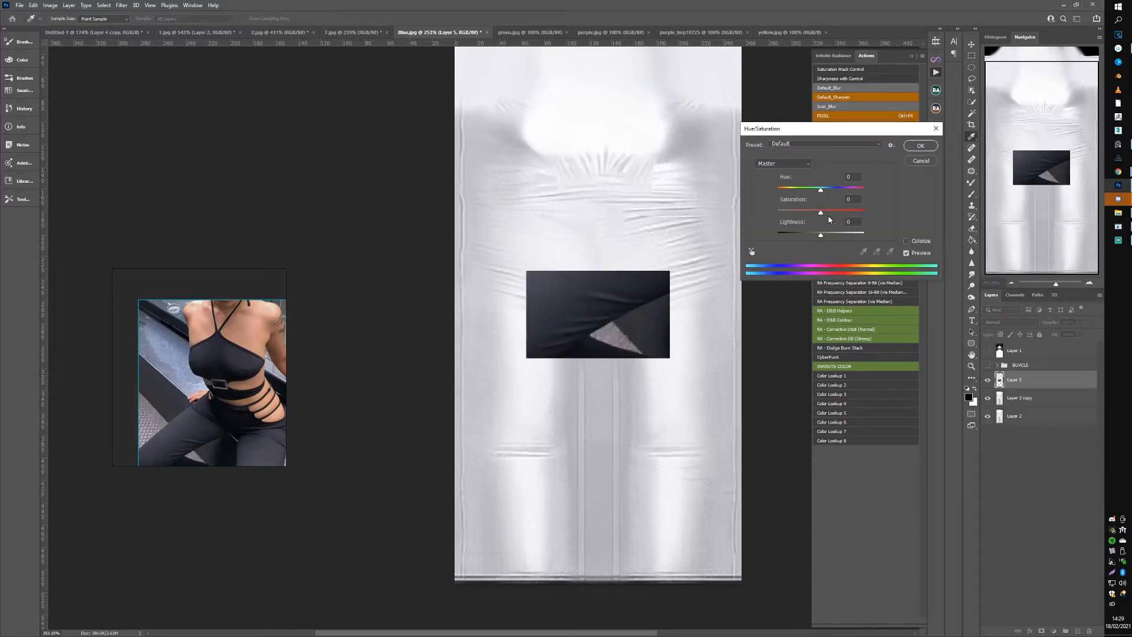
pyautogui.moveTo(821, 213); pyautogui.dragTo(737, 219)
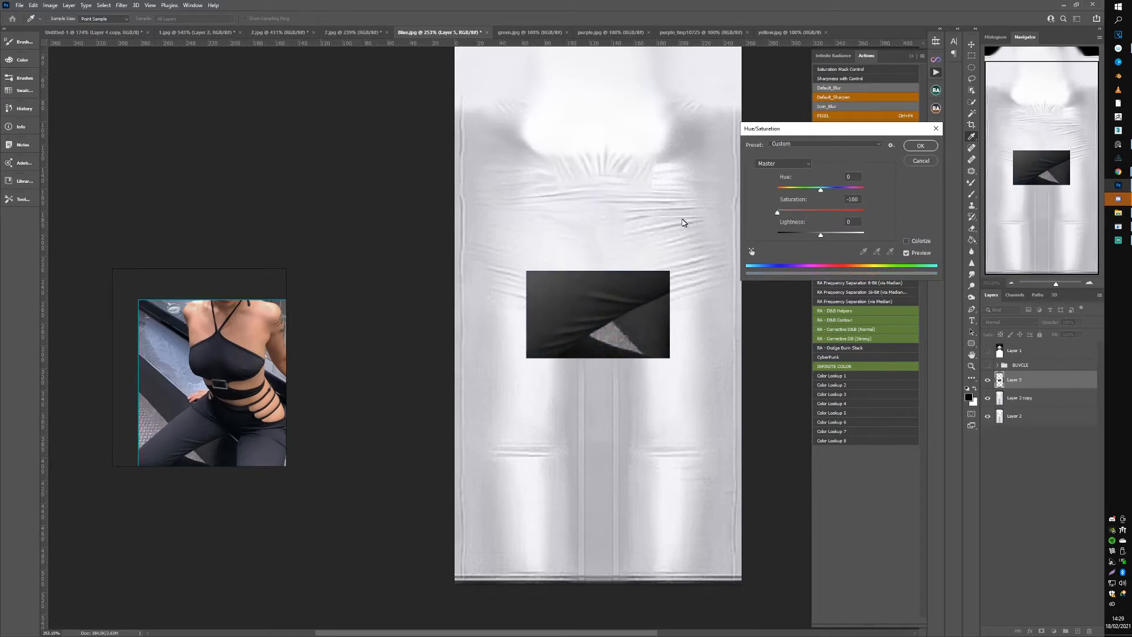
pyautogui.moveTo(823, 237); pyautogui.dragTo(827, 237)
pyautogui.click(921, 145)
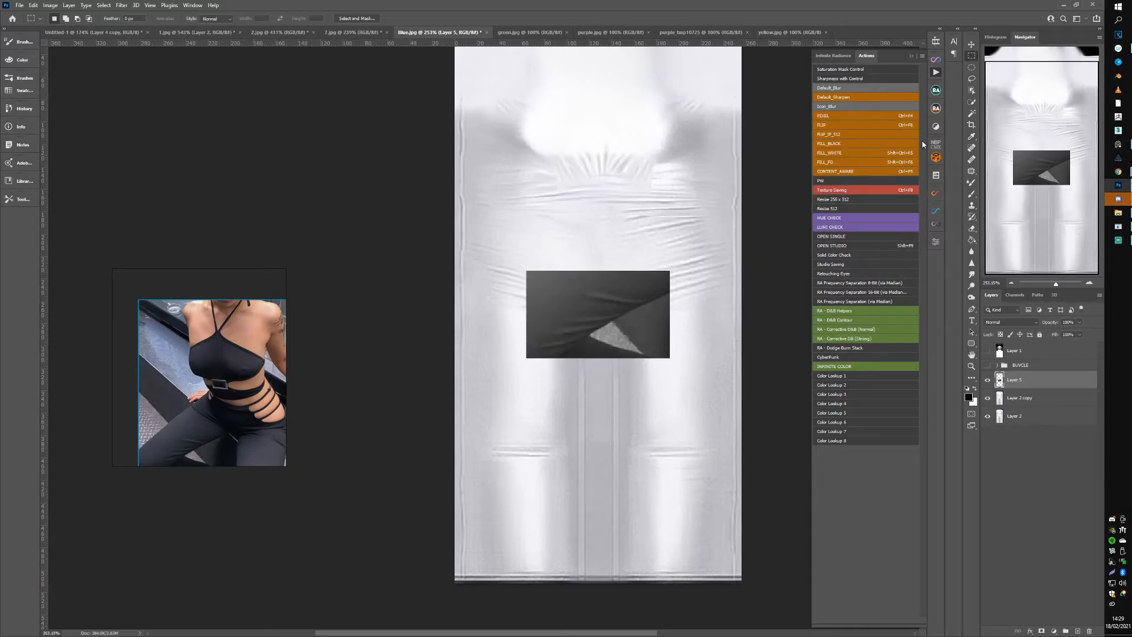
# Step: Brighten the fold image with Levels, setting the white input level to 78
pyautogui.hotkey('ctrl', 'l')
pyautogui.moveTo(851, 179); pyautogui.dragTo(773, 185)
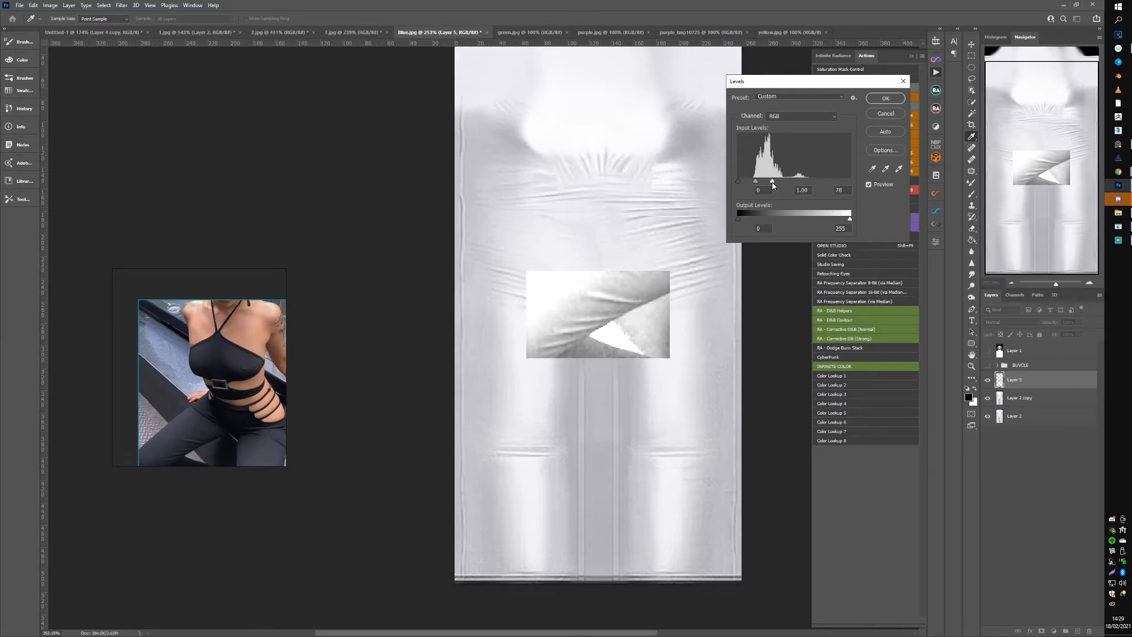
pyautogui.click(886, 98)
# Step: Smooth the fold image in the Camera Raw Filter with Noise Reduction at 100
pyautogui.click(121, 5)
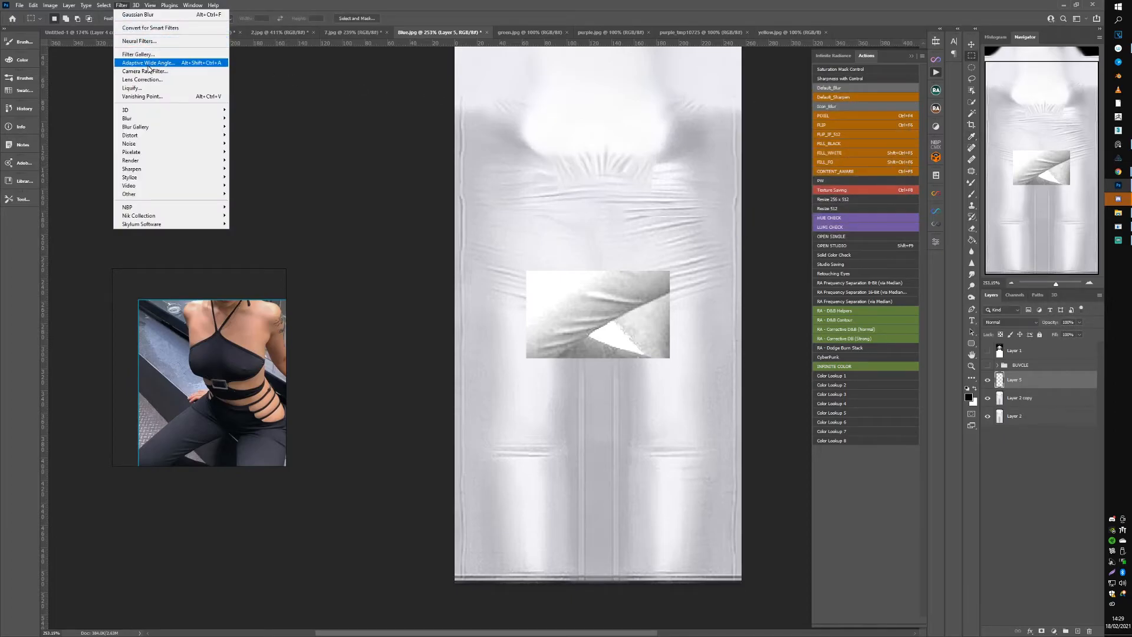
pyautogui.click(153, 72)
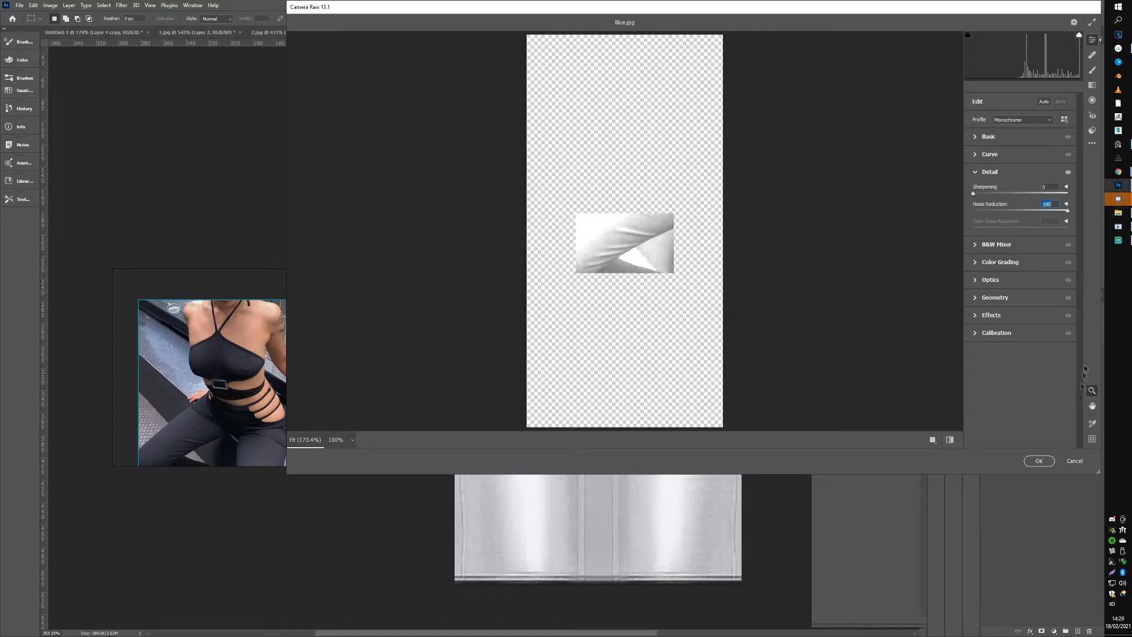
pyautogui.click(1039, 460)
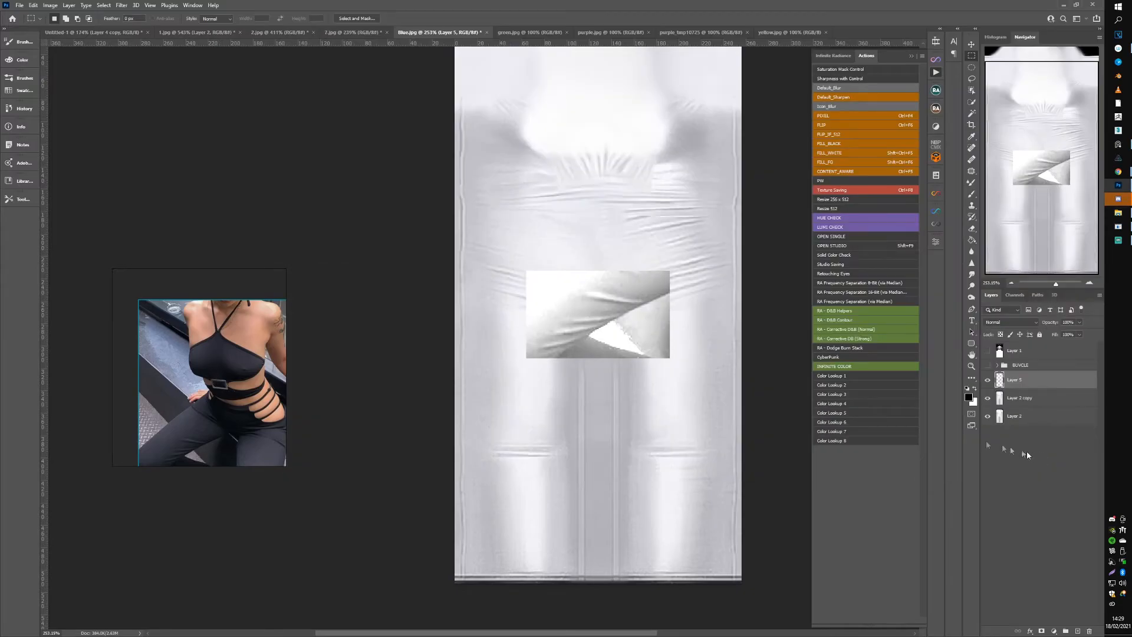
# Step: Rotate the fold image about 60 degrees counterclockwise and place it over the left leg's inner thigh
pyautogui.hotkey('ctrl', 't')
pyautogui.moveTo(696, 318); pyautogui.dragTo(637, 210)
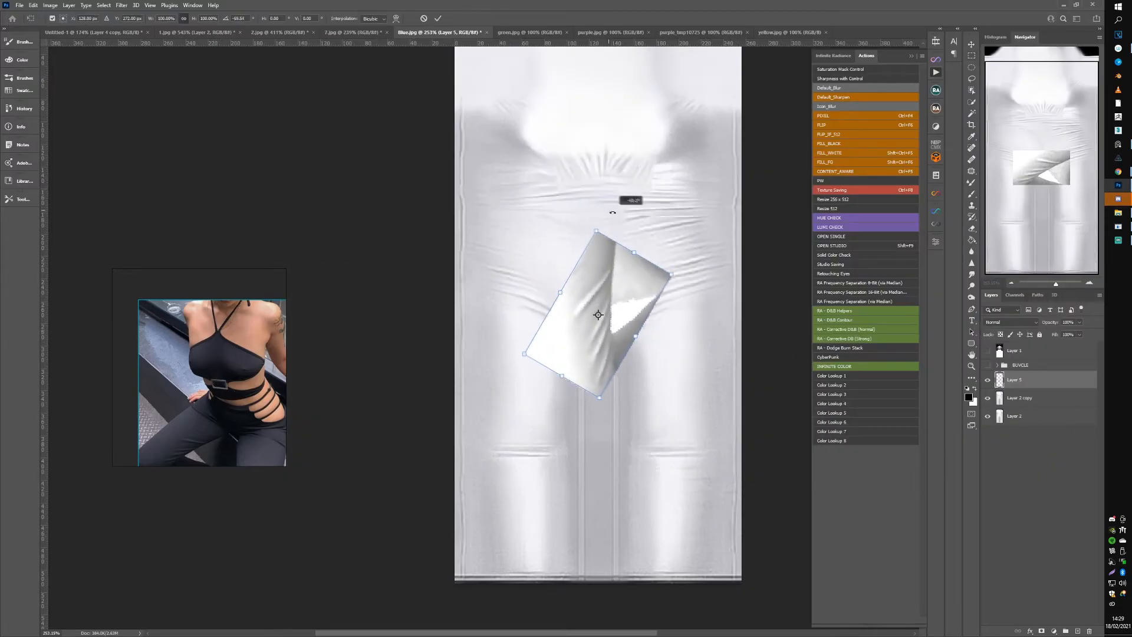
pyautogui.moveTo(620, 277); pyautogui.dragTo(586, 377)
pyautogui.moveTo(622, 326); pyautogui.dragTo(631, 319)
pyautogui.press('Return')
# Step: Erase the surroundings of the fold image with a soft Eraser, leaving only the creases on the left inner thigh
pyautogui.click(972, 230)
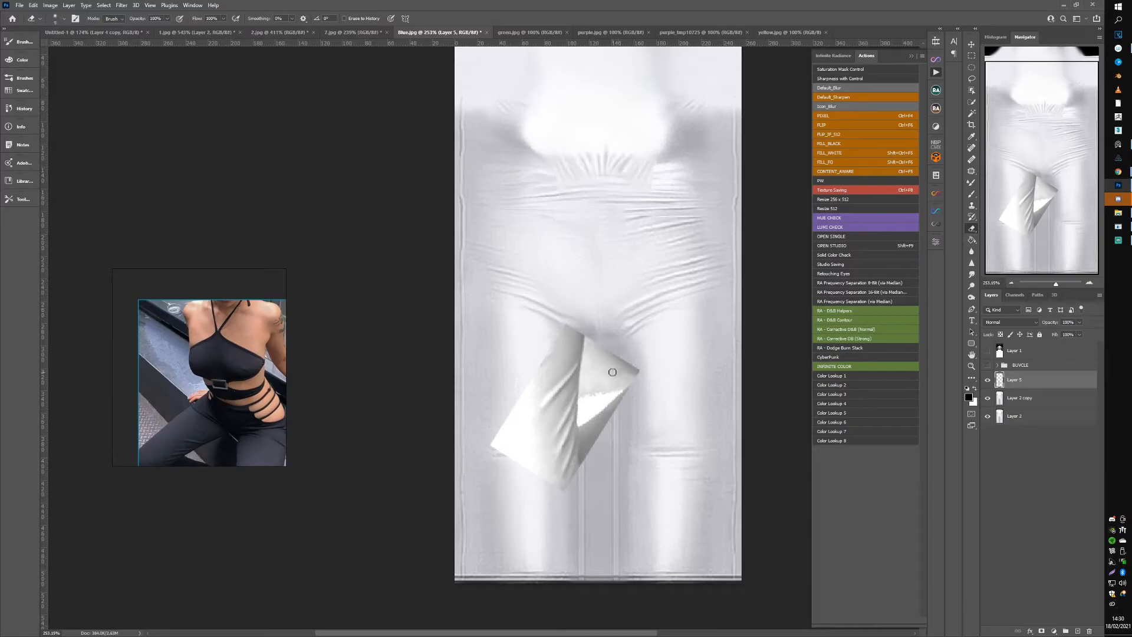
pyautogui.moveTo(608, 355)
pyautogui.mouseDown()
pyautogui.moveTo(610, 441)
pyautogui.moveTo(597, 299)
pyautogui.moveTo(597, 338)
pyautogui.moveTo(578, 315)
pyautogui.moveTo(542, 328)
pyautogui.moveTo(527, 349)
pyautogui.moveTo(501, 413)
pyautogui.moveTo(514, 492)
pyautogui.moveTo(500, 421)
pyautogui.mouseUp()
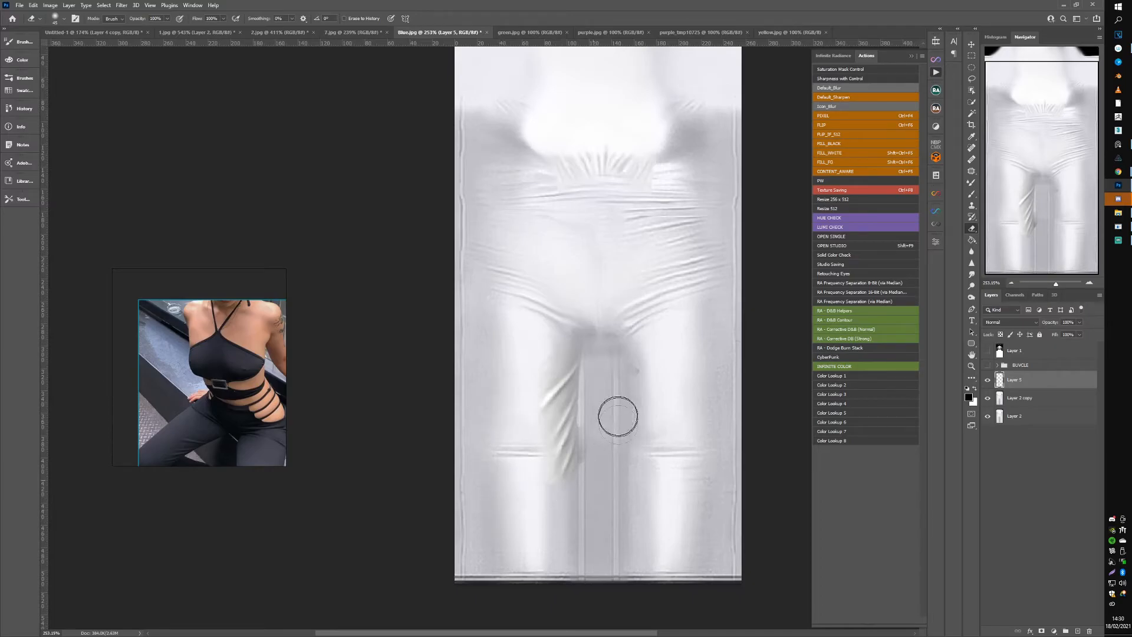
pyautogui.moveTo(605, 473); pyautogui.dragTo(622, 458)
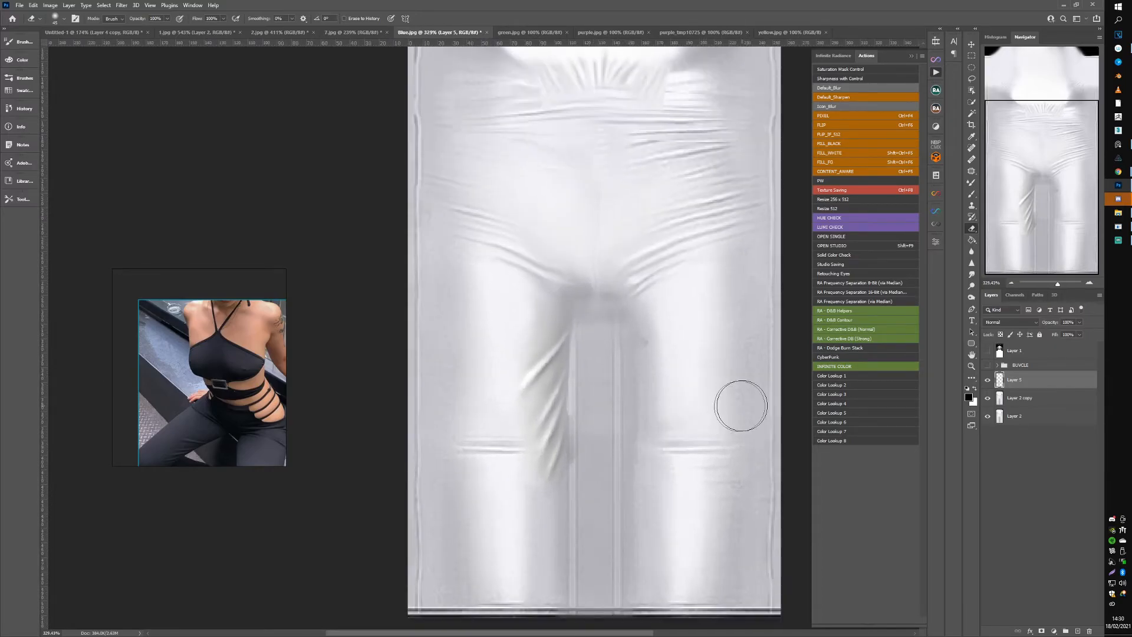
# Step: Shorten the crease piece with Free Transform and fit it above the left knee seam
pyautogui.hotkey('ctrl', 't')
pyautogui.moveTo(549, 502); pyautogui.dragTo(542, 434)
pyautogui.moveTo(663, 227); pyautogui.dragTo(664, 228)
pyautogui.moveTo(581, 331); pyautogui.dragTo(580, 343)
pyautogui.press('Return')
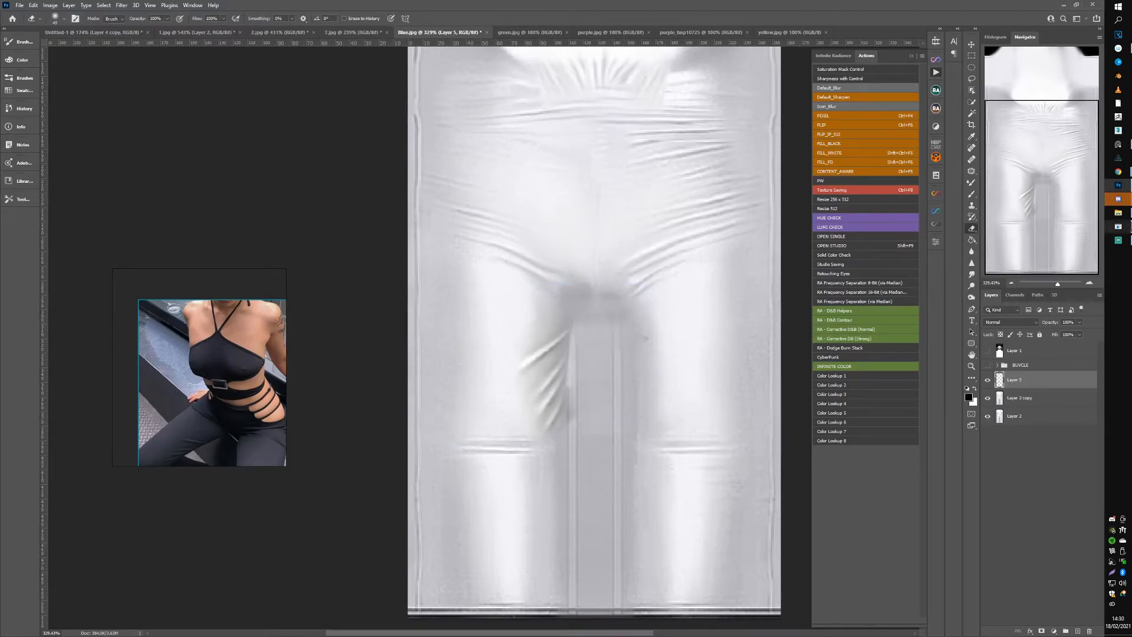
# Step: Switch to IMVU, apply the changes and examine the new thigh creases on the avatar
pyautogui.click(1118, 226)
pyautogui.click(971, 53)
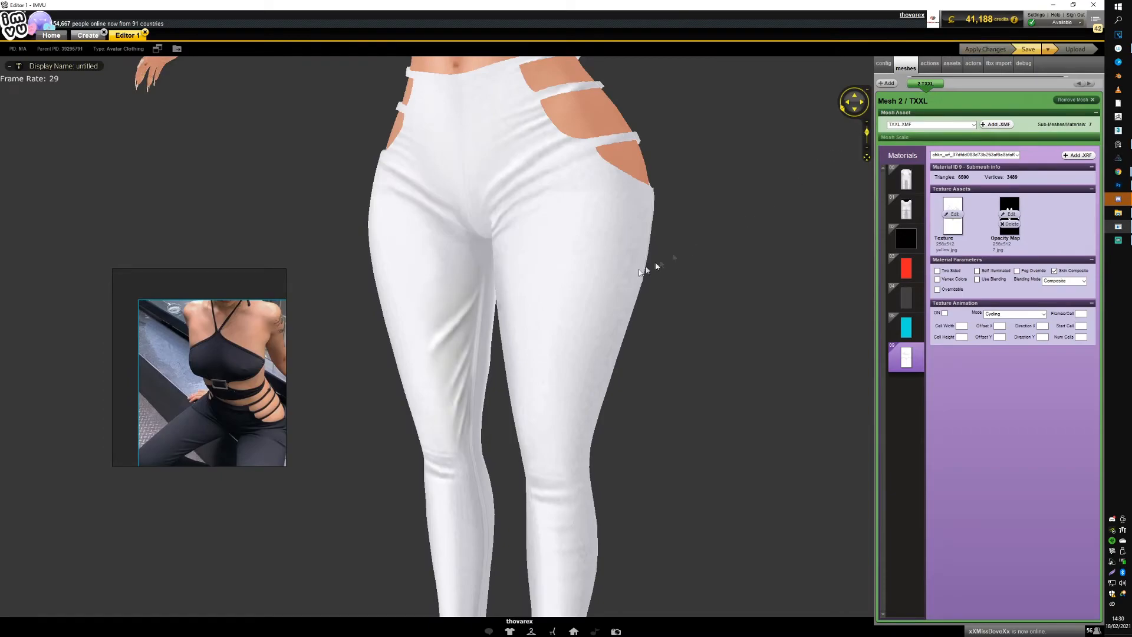
pyautogui.scroll(-5, 625, 286)
pyautogui.scroll(-2, 592, 299)
pyautogui.moveTo(607, 298); pyautogui.dragTo(573, 296)
pyautogui.scroll(3, 588, 294)
pyautogui.scroll(-3, 592, 301)
pyautogui.scroll(2, 591, 302)
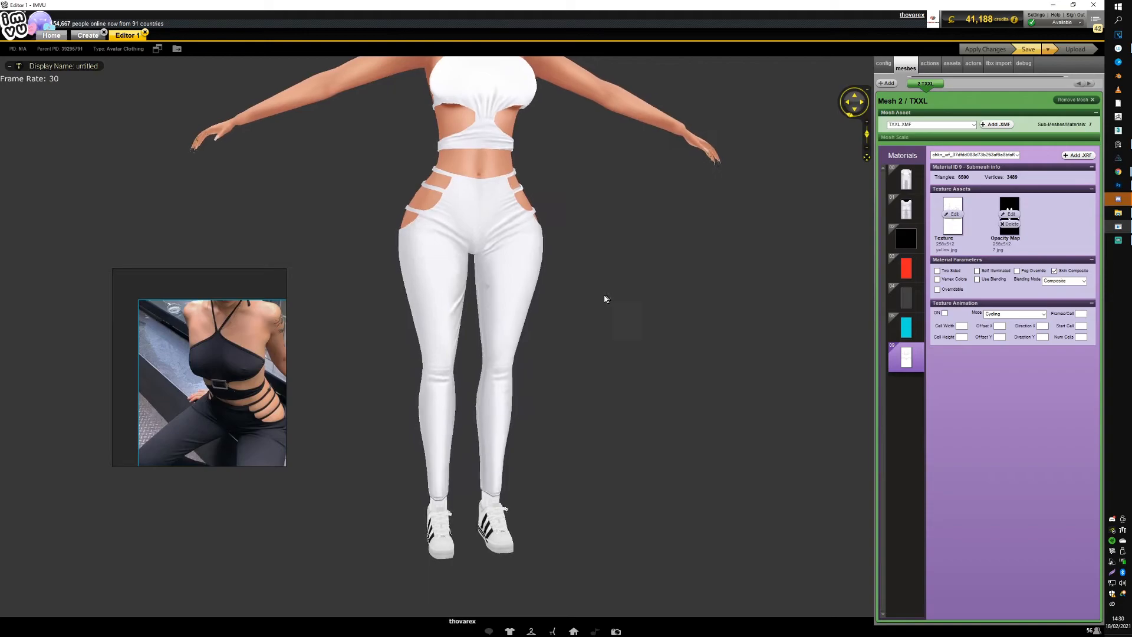
# Step: Back in Photoshop, duplicate the creases, flip the copy horizontally and fit it, shortened, onto the right inner thigh
pyautogui.click(1118, 185)
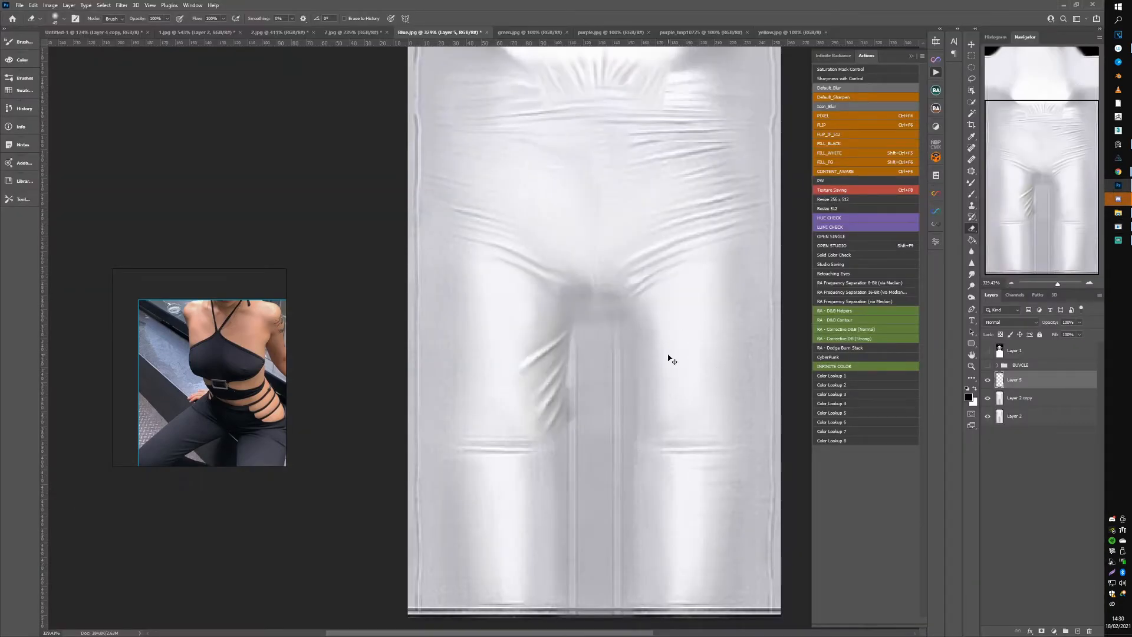
pyautogui.hotkey('ctrl', 'j')
pyautogui.hotkey('ctrl', 't')
pyautogui.rightClick(561, 373)
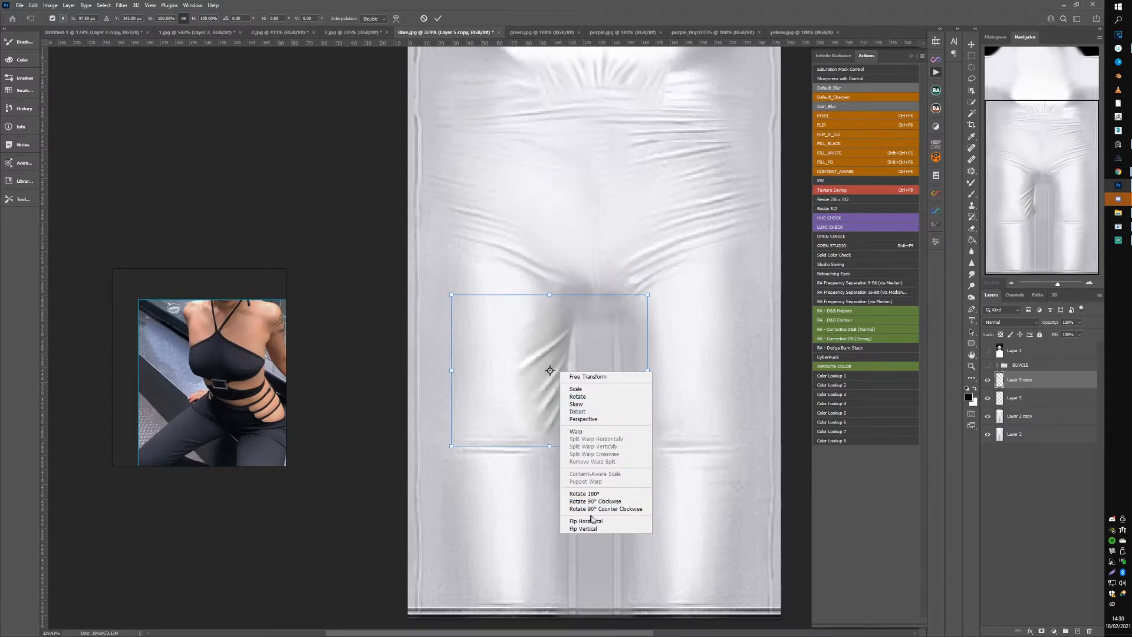
pyautogui.click(592, 521)
pyautogui.moveTo(570, 385); pyautogui.dragTo(657, 373)
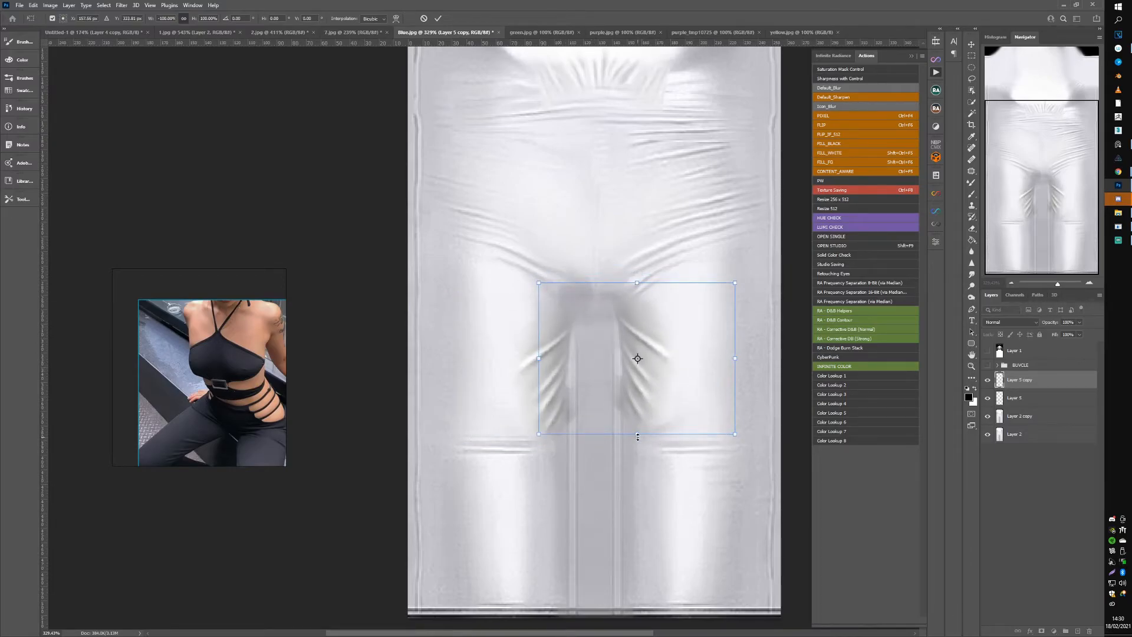
pyautogui.moveTo(637, 436); pyautogui.dragTo(642, 398)
pyautogui.moveTo(649, 354); pyautogui.dragTo(651, 359)
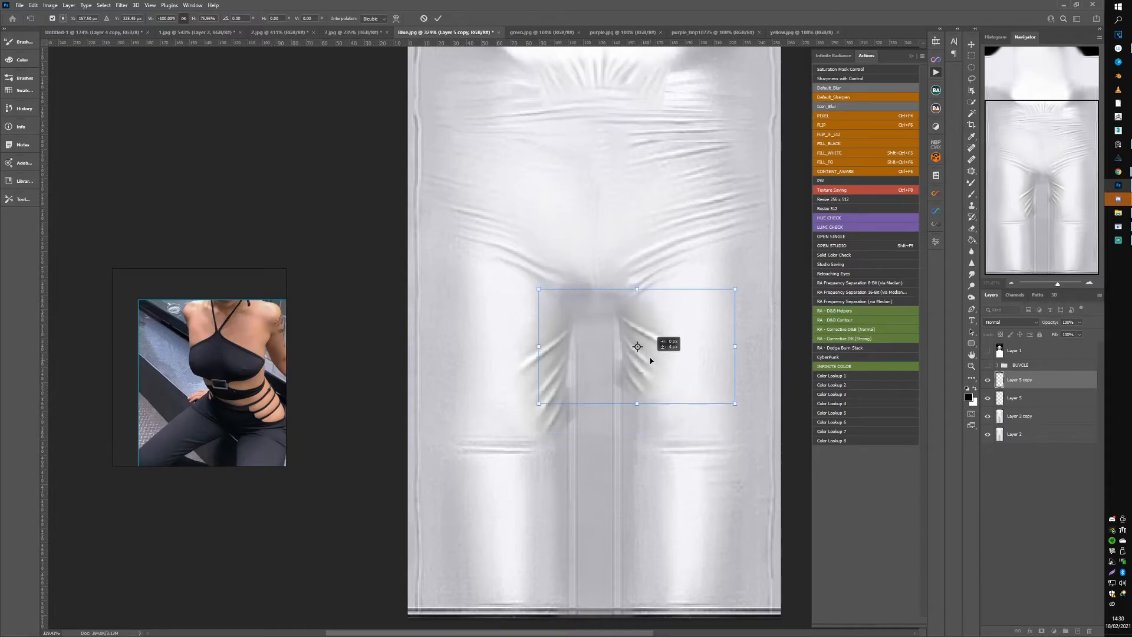
pyautogui.press('Return')
# Step: Merge the two crease layers and lower the merged layer's opacity to soften the folds
pyautogui.press('e')
pyautogui.moveTo(1008, 399); pyautogui.dragTo(1009, 367)
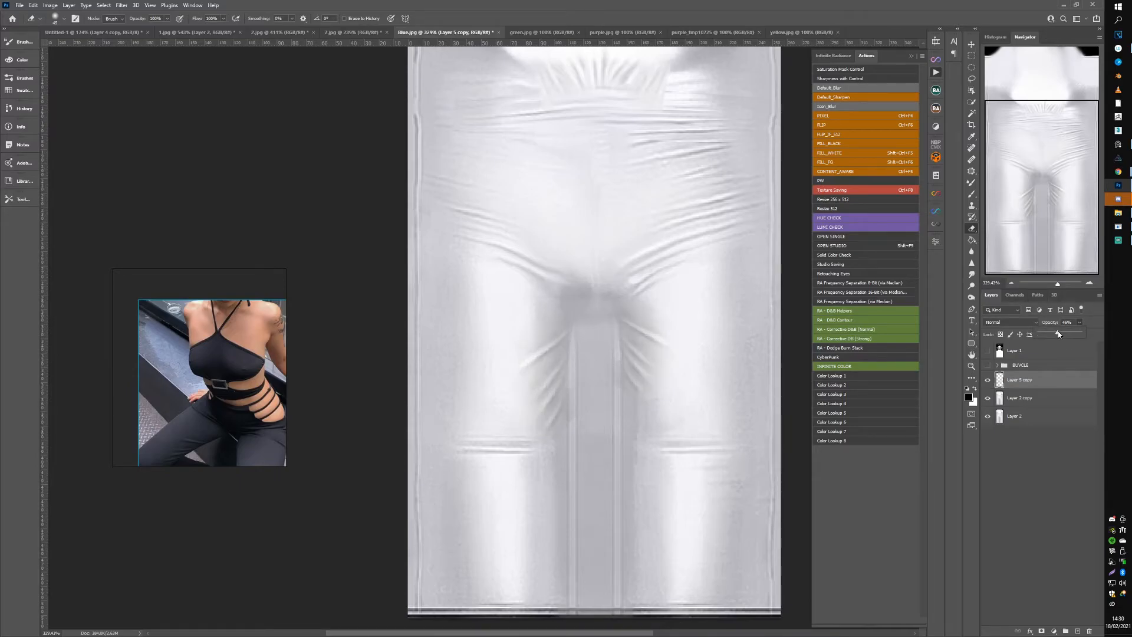
pyautogui.click(778, 419)
# Step: Switch to IMVU and examine the softened creases on both of the avatar's legs
pyautogui.click(1122, 234)
pyautogui.moveTo(567, 296); pyautogui.dragTo(540, 290)
pyautogui.scroll(-3, 542, 295)
pyautogui.scroll(5, 542, 296)
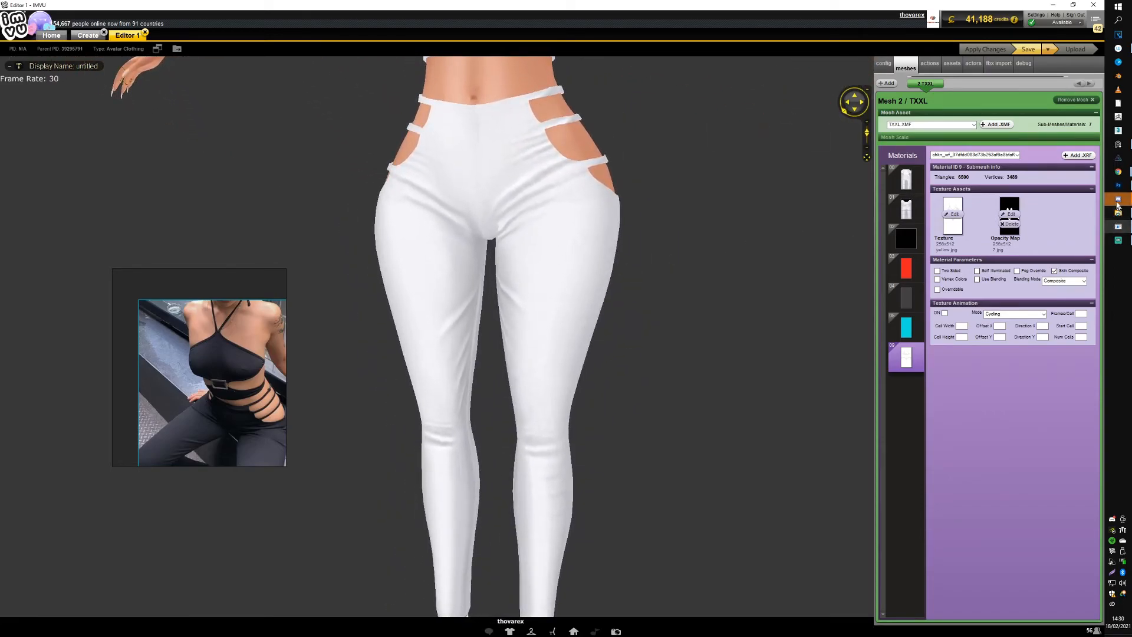
# Step: Back in Photoshop, lower the soft eraser's opacity and lightly erase the upper end of the left inner-thigh crease
pyautogui.click(1118, 185)
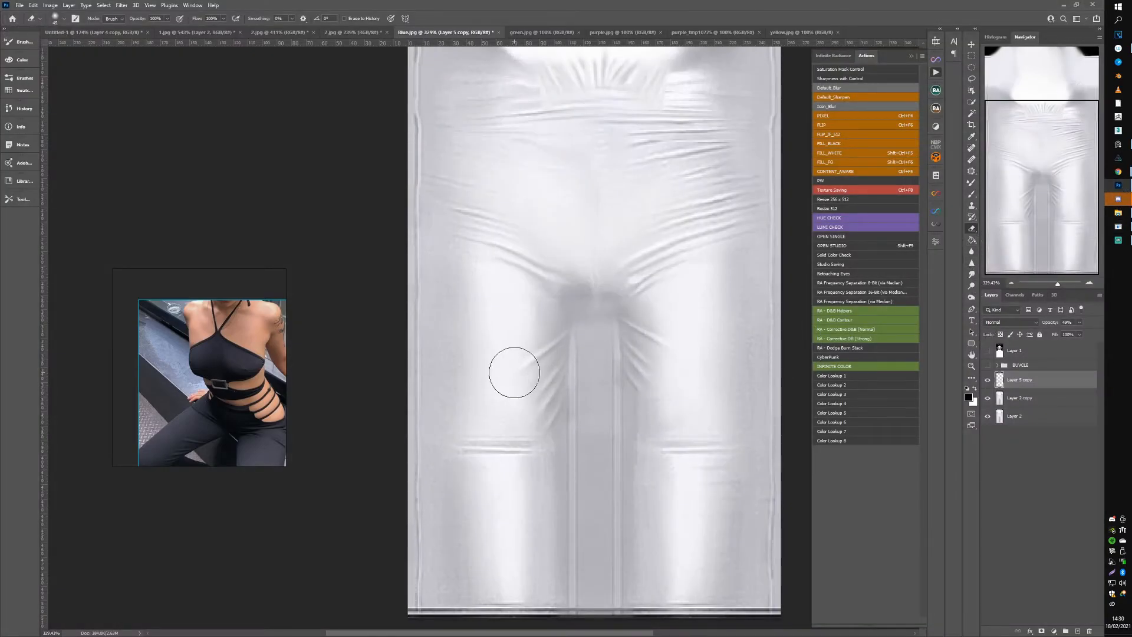
pyautogui.press(']')
pyautogui.press(']')
pyautogui.rightClick(580, 201)
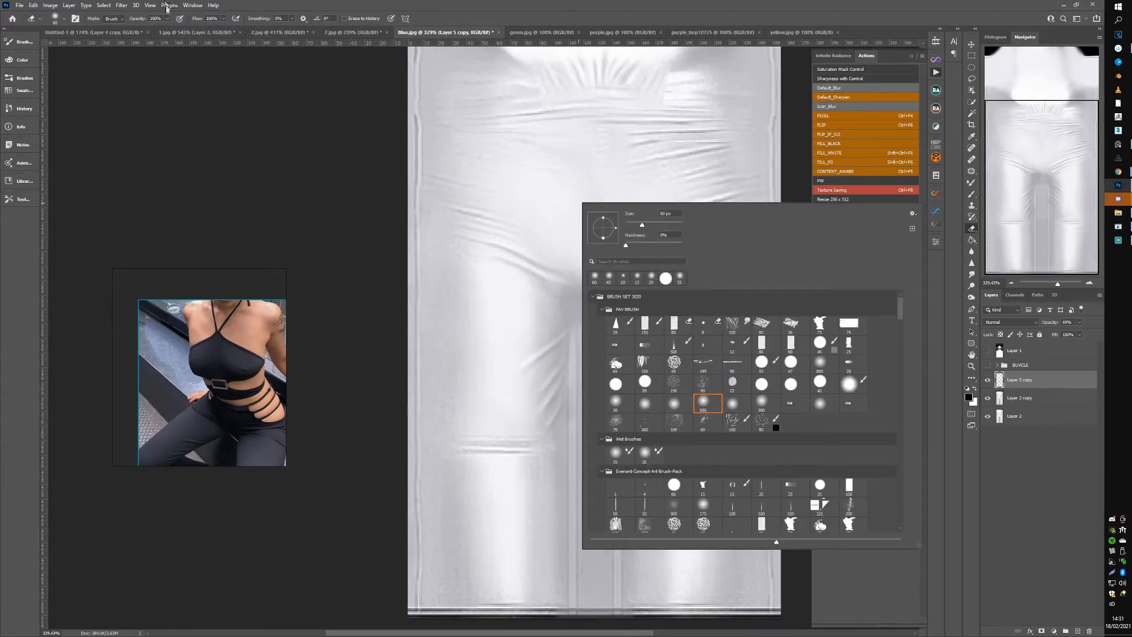
pyautogui.click(169, 19)
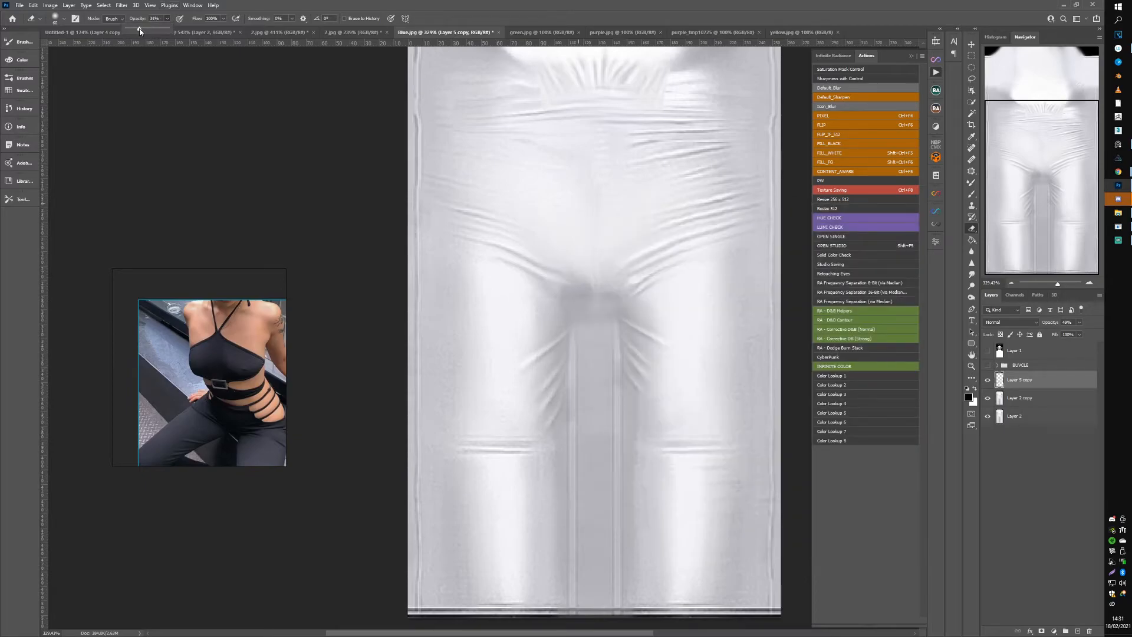
pyautogui.click(511, 355)
pyautogui.moveTo(511, 355); pyautogui.dragTo(520, 359)
# Step: Switch to IMVU and examine the whole outfit on the avatar from a distance
pyautogui.click(1118, 228)
pyautogui.scroll(-5, 652, 284)
pyautogui.moveTo(651, 284)
pyautogui.mouseDown()
pyautogui.moveTo(663, 287)
pyautogui.moveTo(645, 294)
pyautogui.mouseUp()
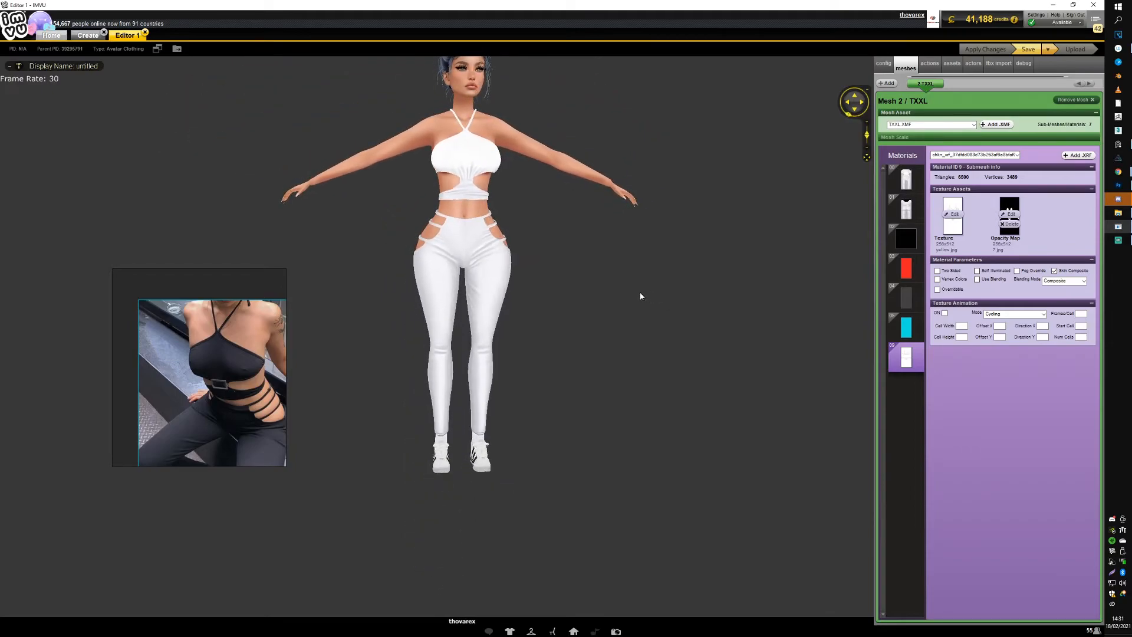
# Step: In Photoshop, show the black cut-out mask layer and select the white top and trouser shapes with the Magic Wand
pyautogui.hotkey('alt', 'Tab')
pyautogui.scroll(5, 707, 305)
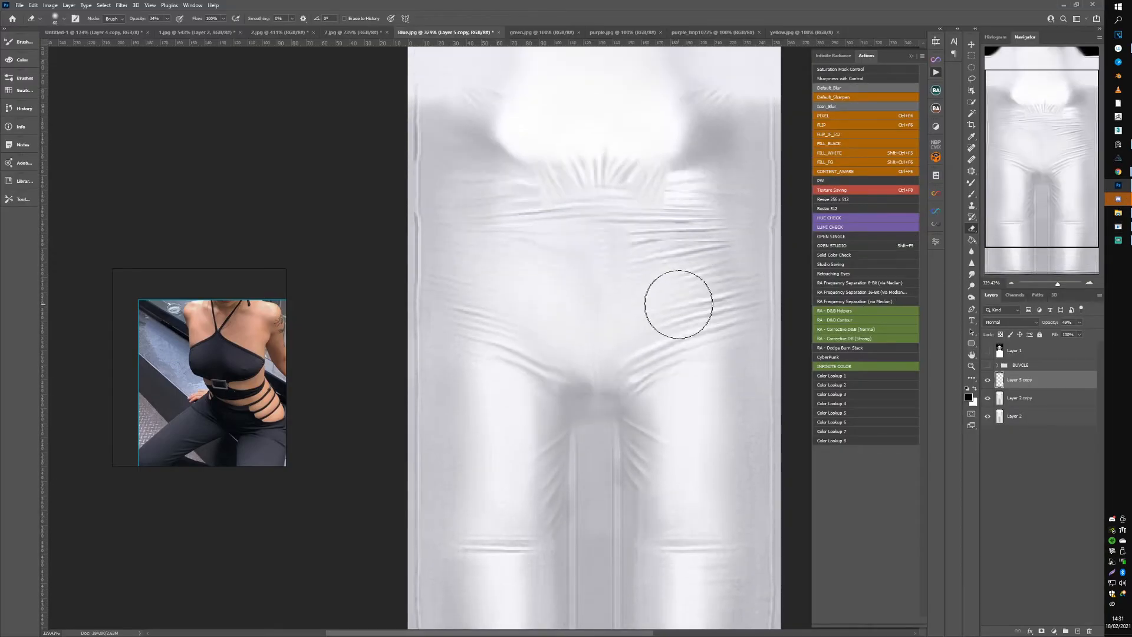
pyautogui.click(1013, 354)
pyautogui.scroll(1, 717, 265)
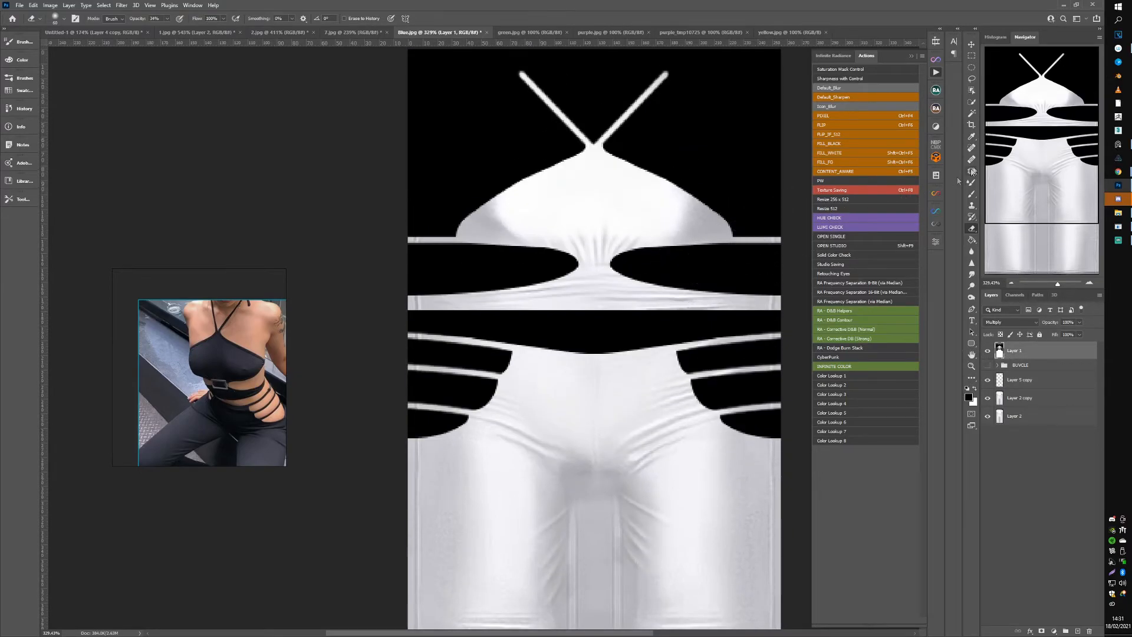
pyautogui.click(973, 115)
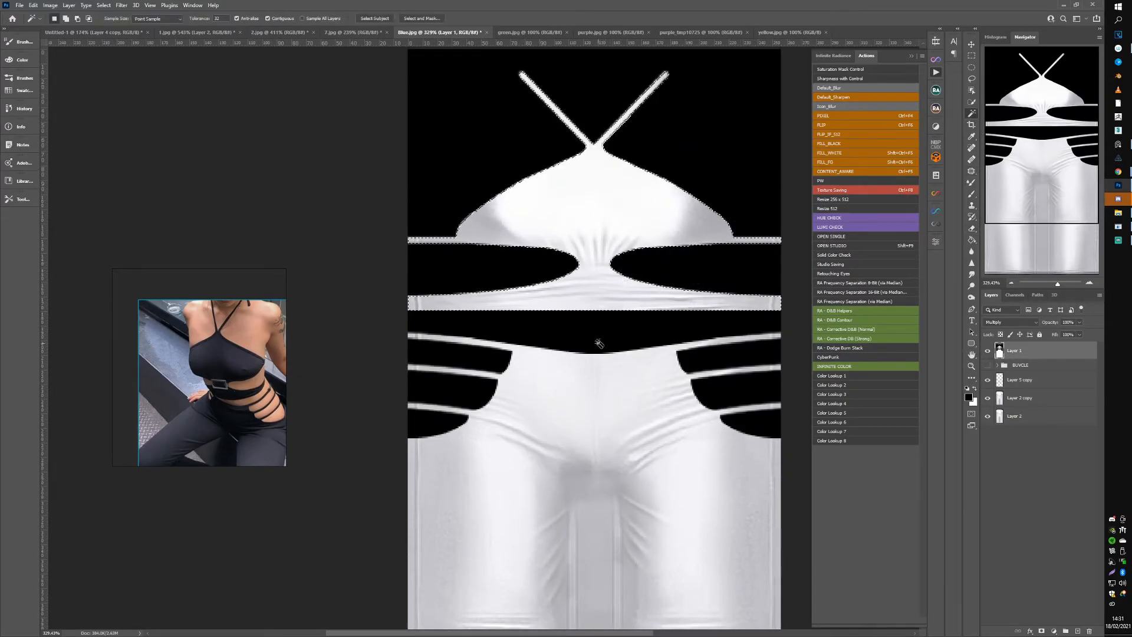
pyautogui.keyDown('shift'); pyautogui.click(588, 402); pyautogui.keyUp('shift')
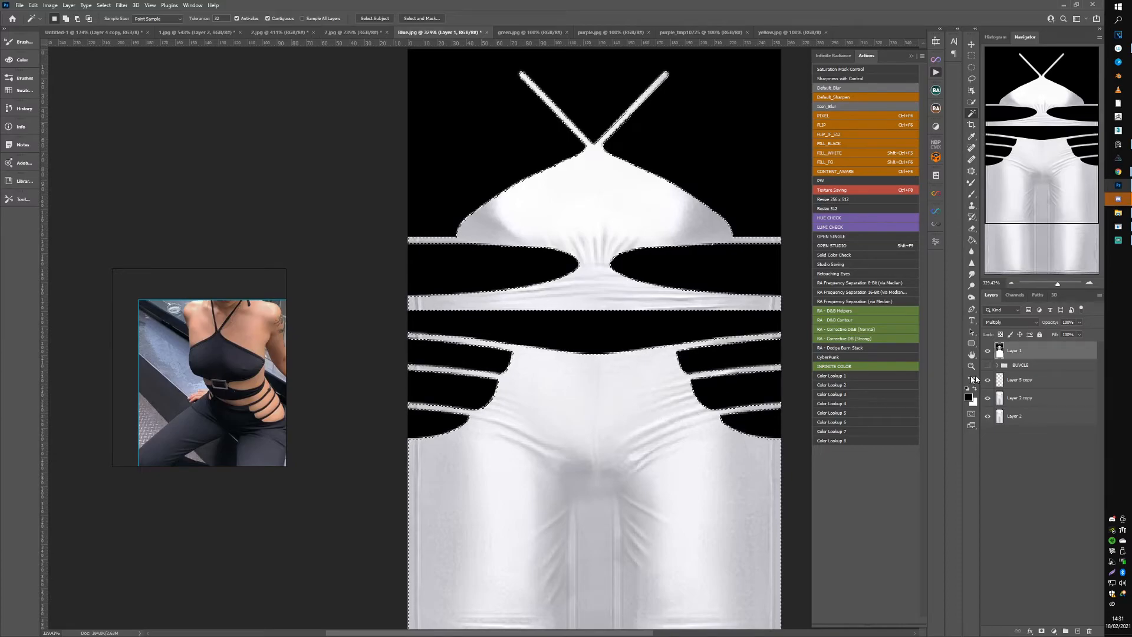
# Step: Merge the crease layer with the two fabric layers beneath it into one layer
pyautogui.click(1004, 380)
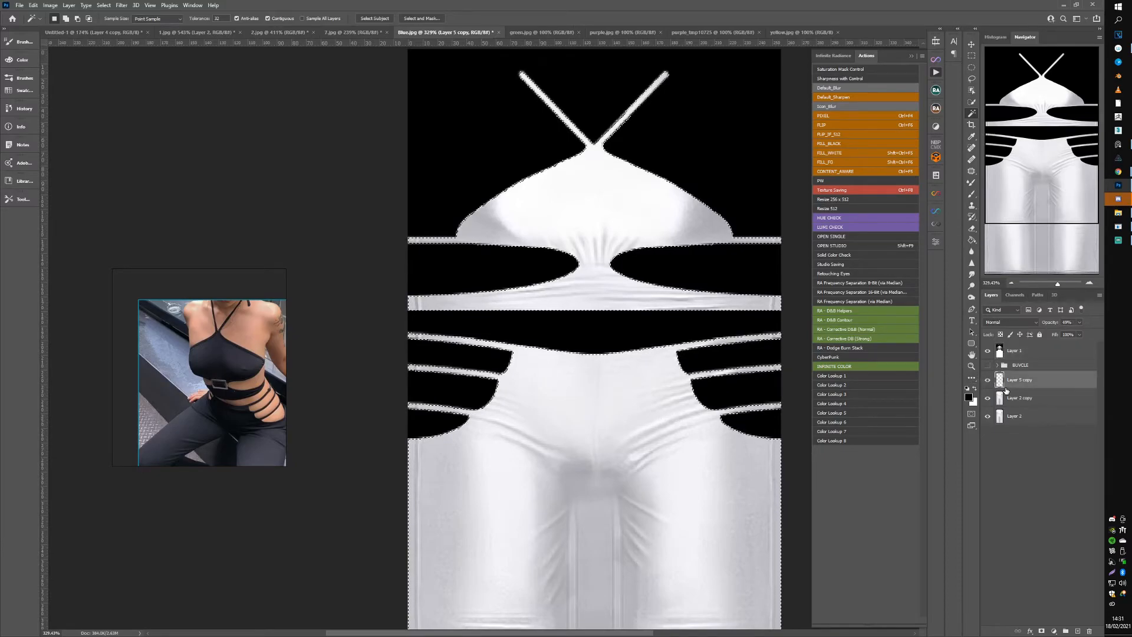
pyautogui.keyDown('shift'); pyautogui.click(1006, 418); pyautogui.keyUp('shift')
pyautogui.hotkey('ctrl', 'e')
# Step: Sample the top's white, fill the outfit selection with it on a new layer, and compare that layer on and off
pyautogui.moveTo(476, 450); pyautogui.dragTo(467, 380)
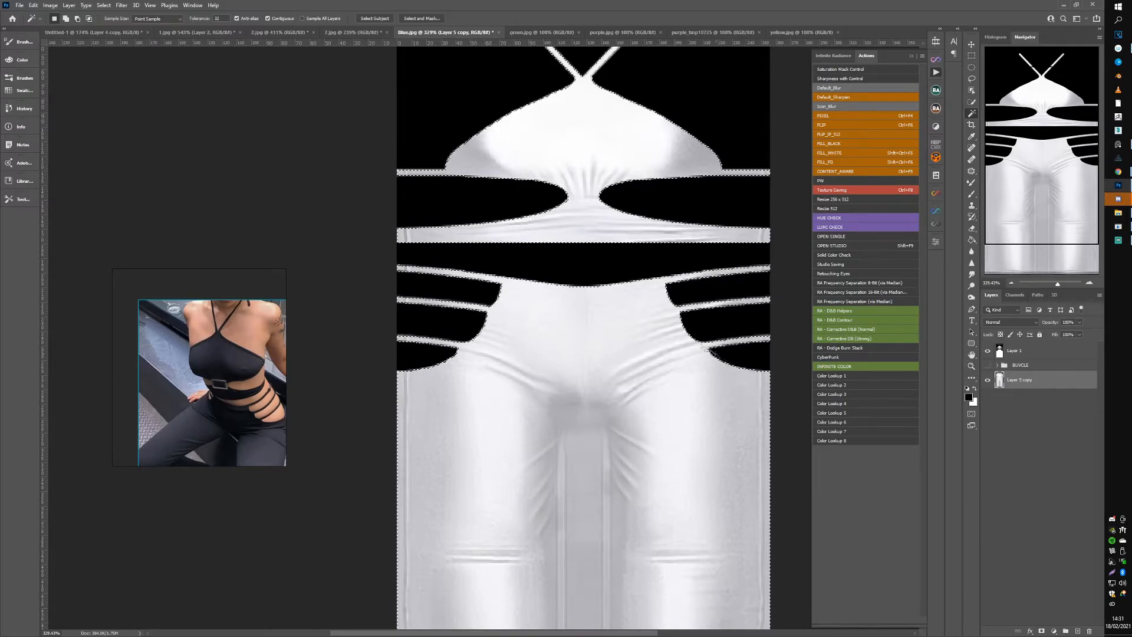
pyautogui.click(973, 138)
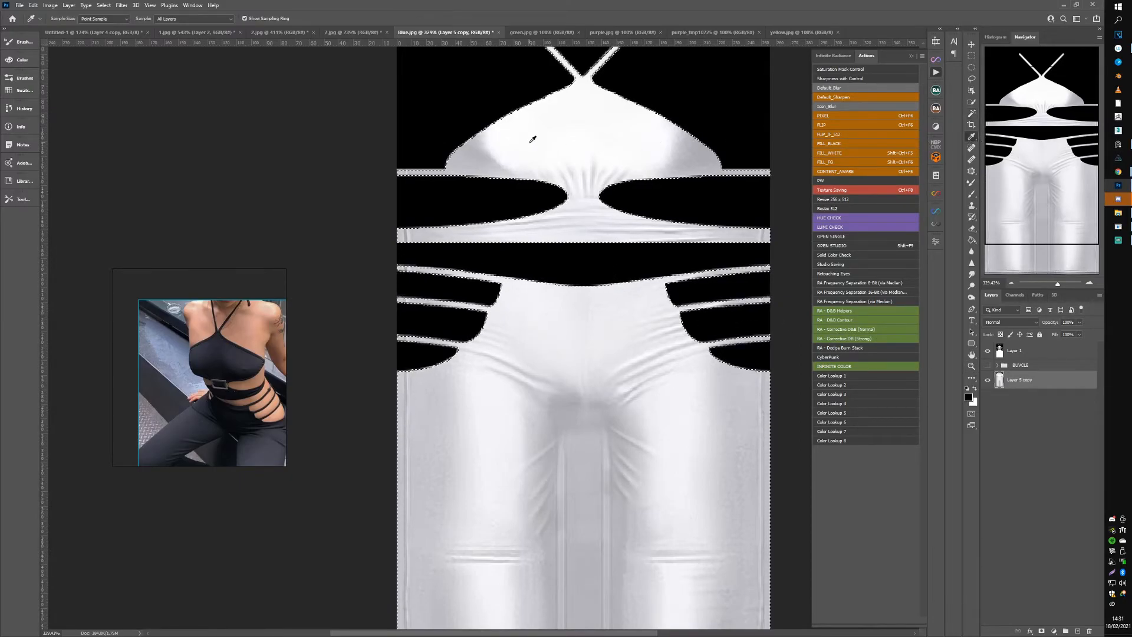
pyautogui.click(503, 144)
pyautogui.hotkey('ctrl', 'shift', 'alt', 'n')
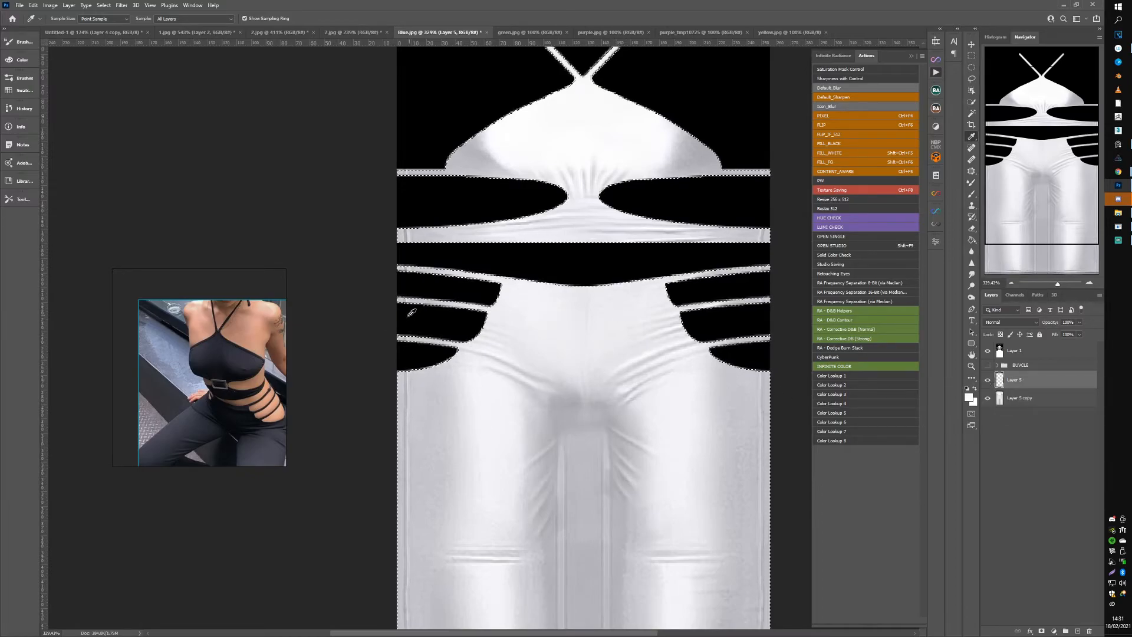
pyautogui.hotkey('alt', 'BackSpace')
pyautogui.hotkey('ctrl', 'd')
pyautogui.click(988, 381)
pyautogui.click(988, 381)
# Step: Select the white layer's shape, contract the selection and delete its interior to leave a thin white trim along the edges
pyautogui.keyDown('ctrl'); pyautogui.click(1000, 383); pyautogui.keyUp('ctrl')
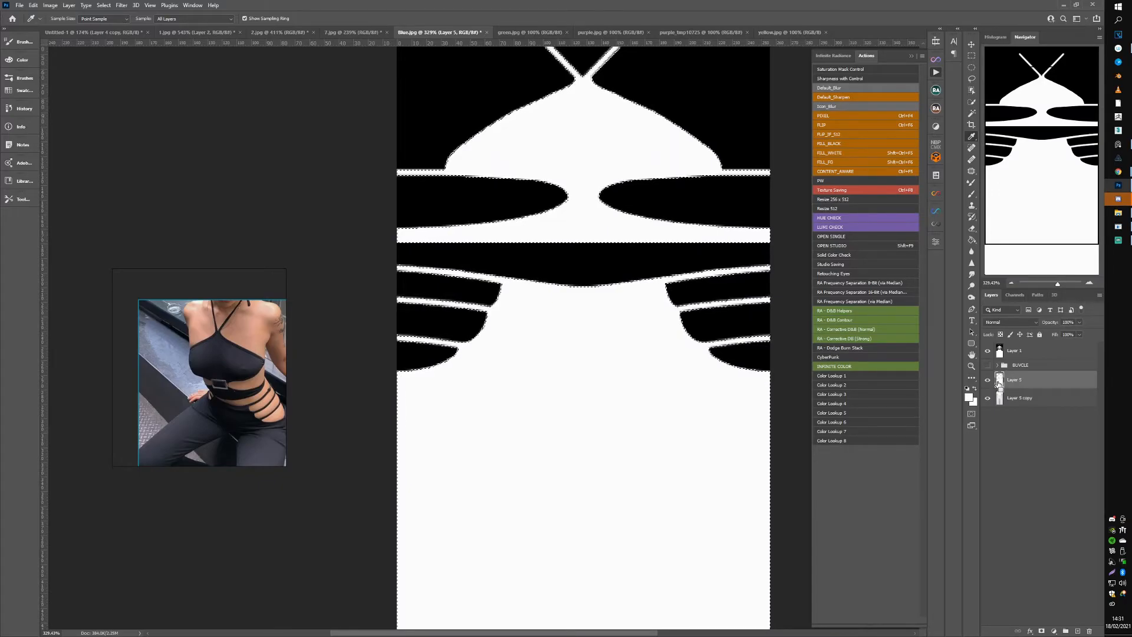
pyautogui.hotkey('ctrl', 'shift', 'c')
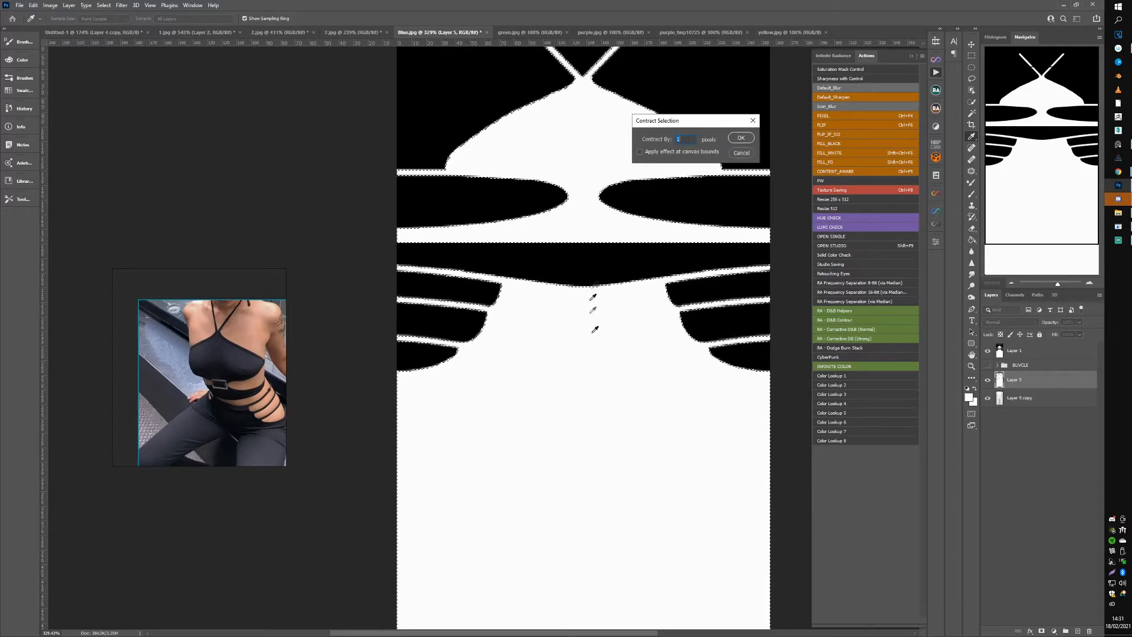
pyautogui.click(740, 137)
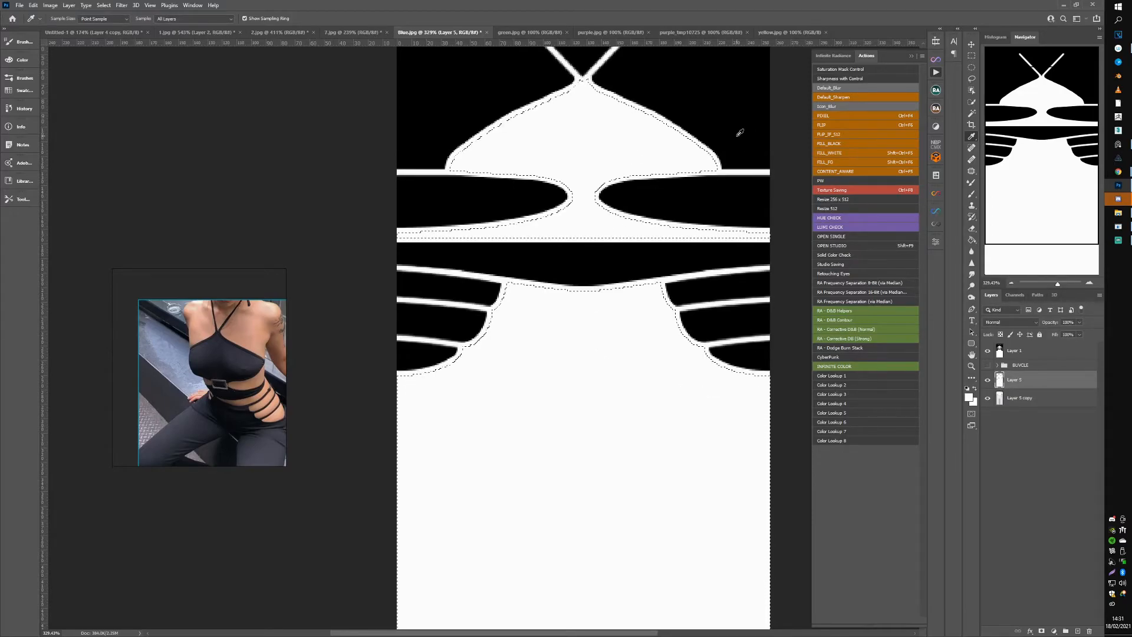
pyautogui.press('Delete')
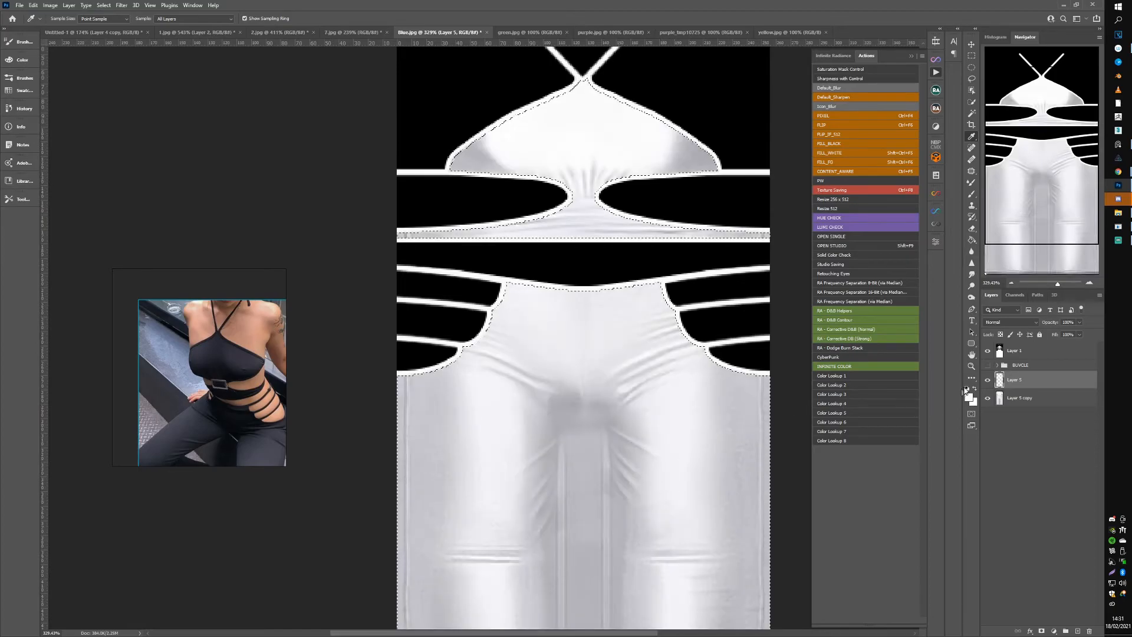
pyautogui.hotkey('ctrl', 'd')
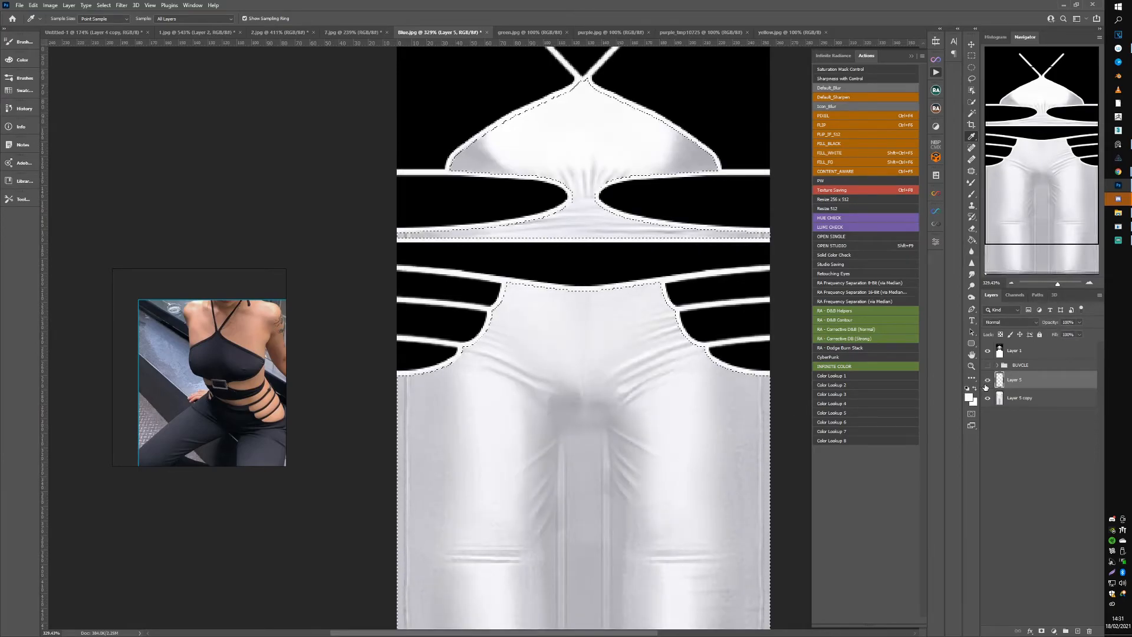
# Step: Add an outside stroke to the white trim layer, coloured light grey sampled from the shading on the top
pyautogui.click(1030, 631)
pyautogui.click(1044, 567)
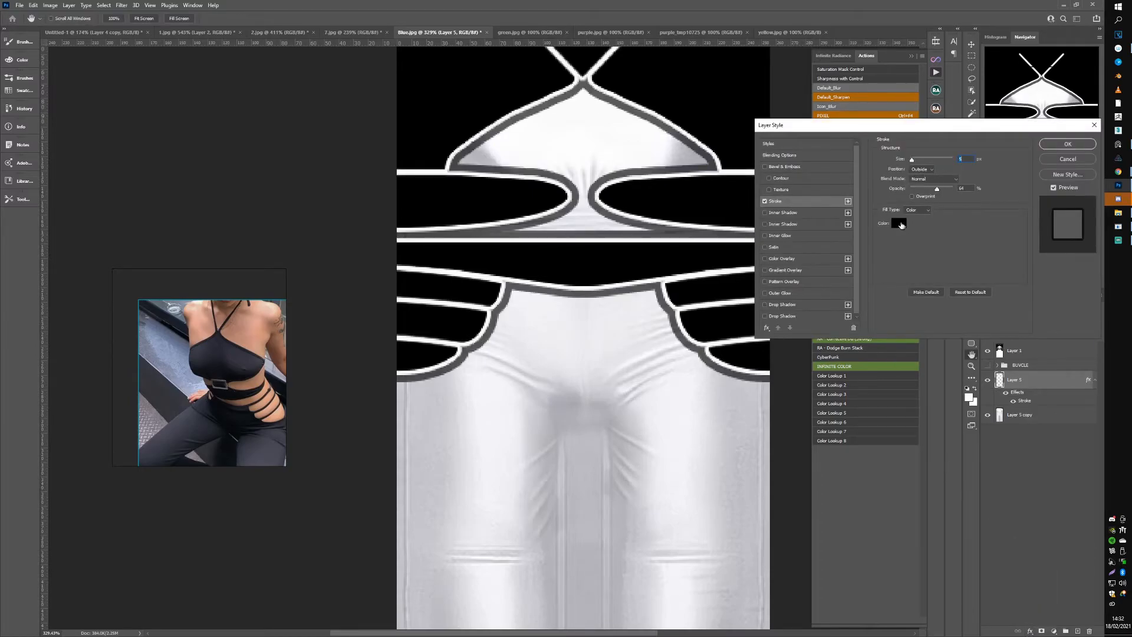
pyautogui.click(901, 225)
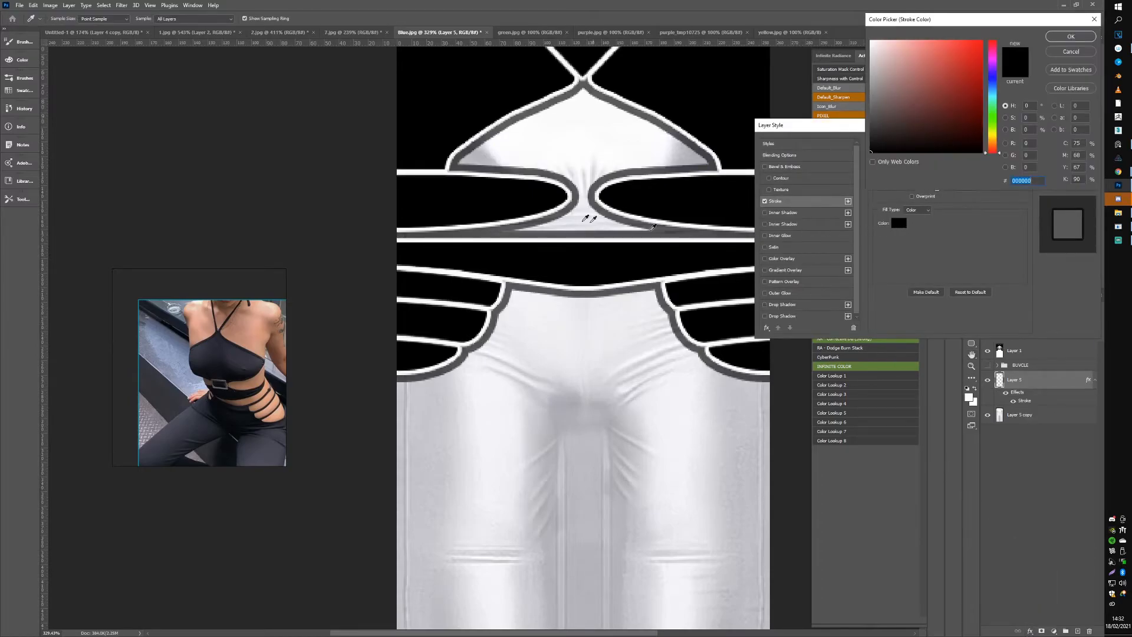
pyautogui.click(474, 155)
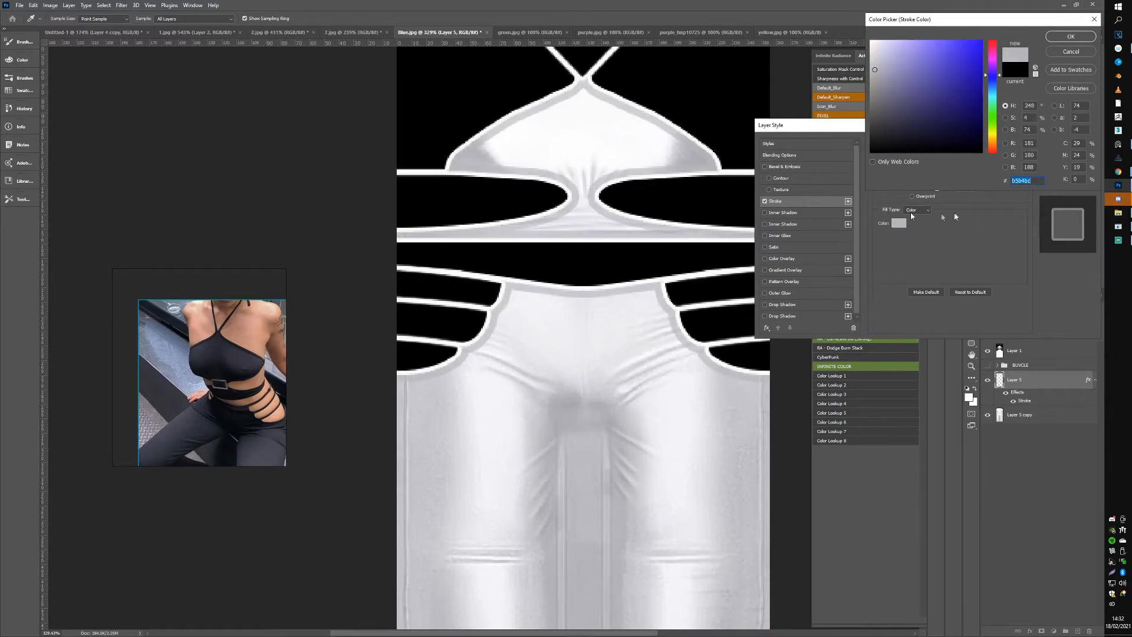
pyautogui.click(1062, 40)
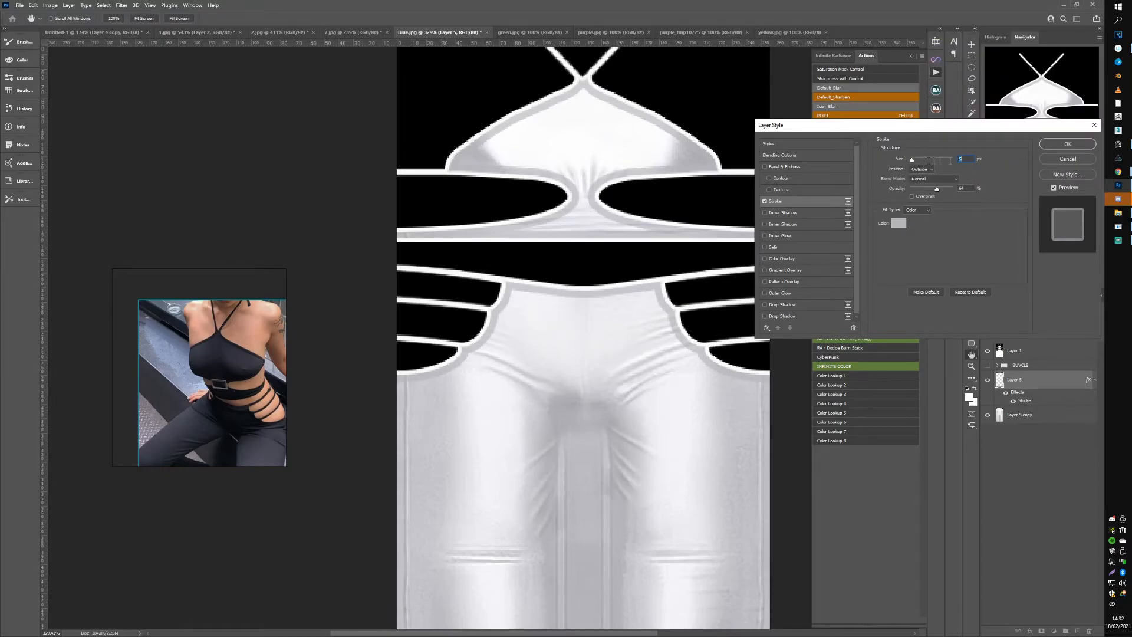
# Step: Set the trim's stroke size to 2 px and its colour to darker grey #9a99a3, and compare the trim on and off
pyautogui.write('2')
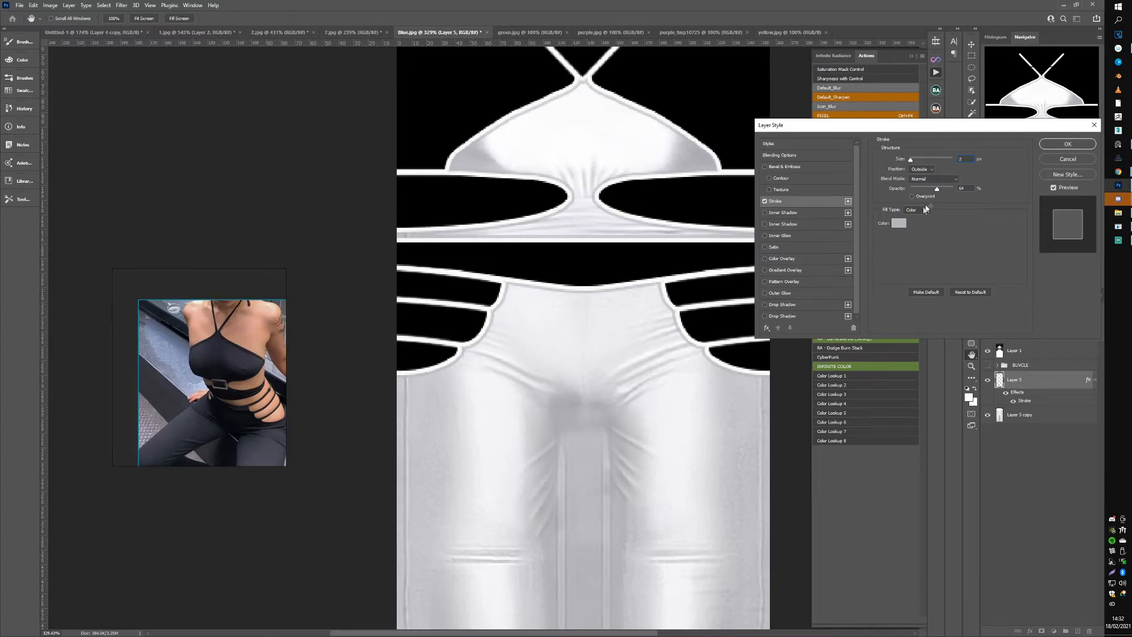
pyautogui.click(899, 224)
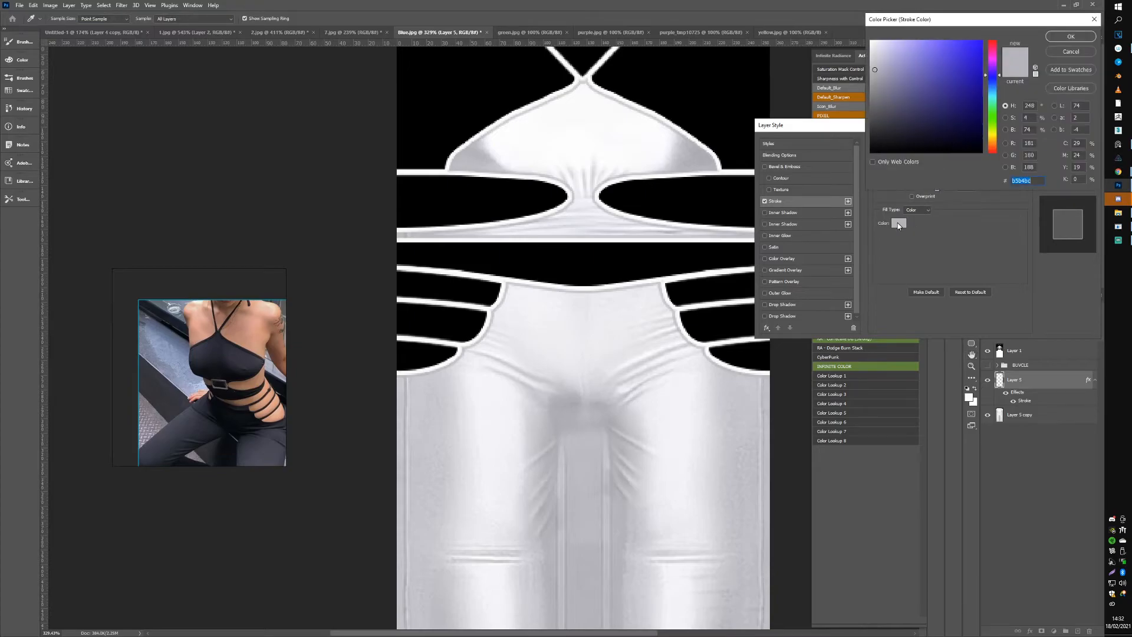
pyautogui.click(877, 81)
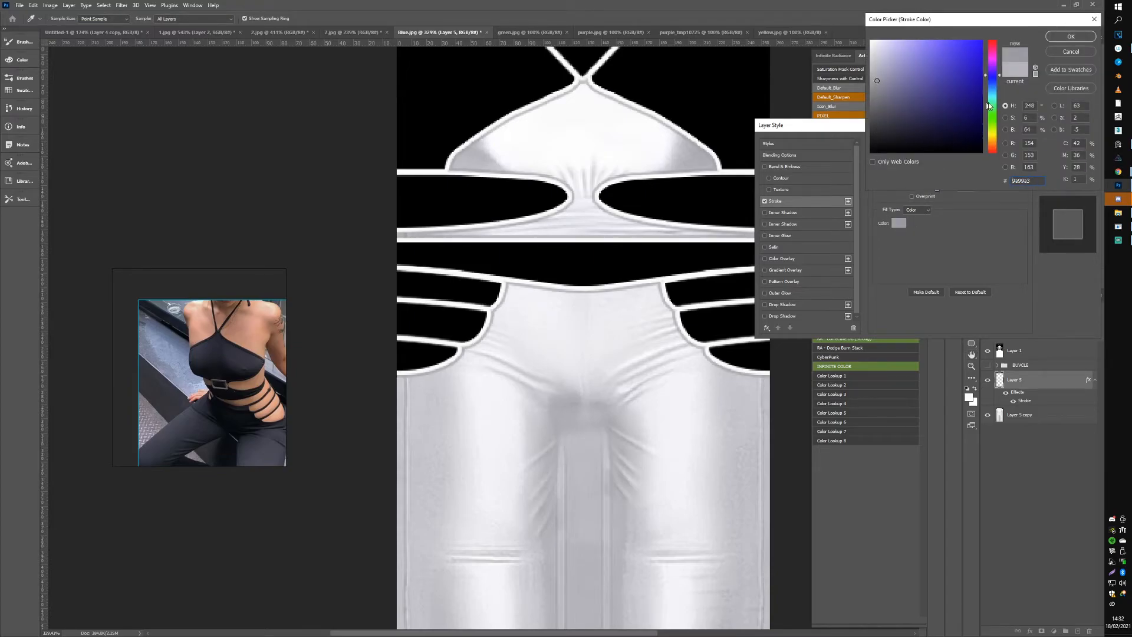
pyautogui.click(1071, 36)
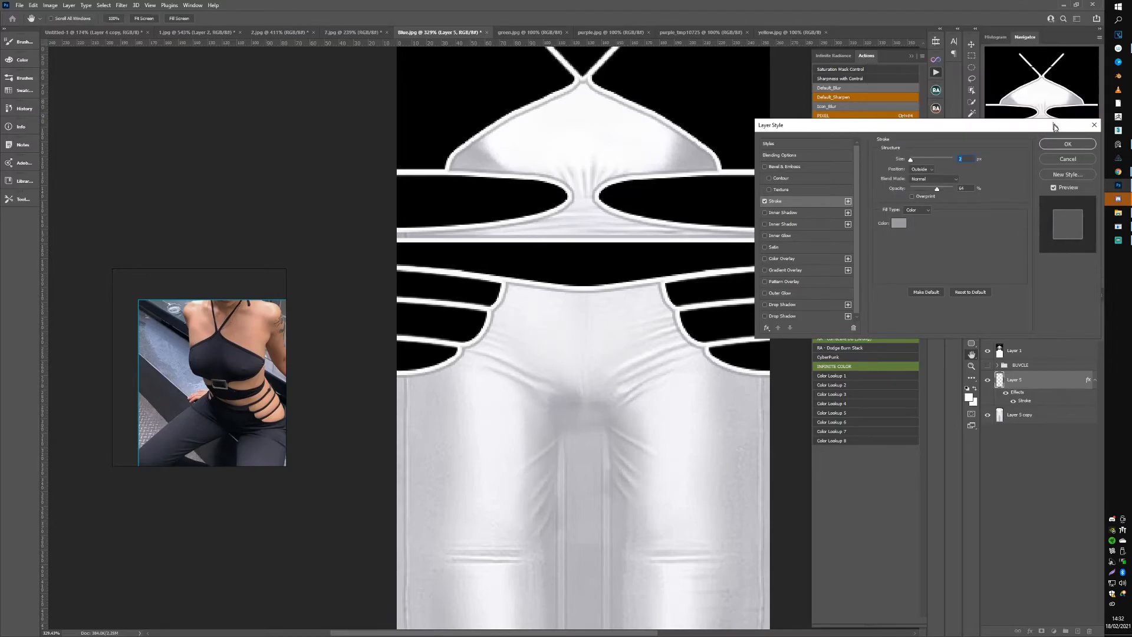
pyautogui.click(1067, 144)
pyautogui.click(991, 382)
pyautogui.click(991, 381)
pyautogui.click(991, 381)
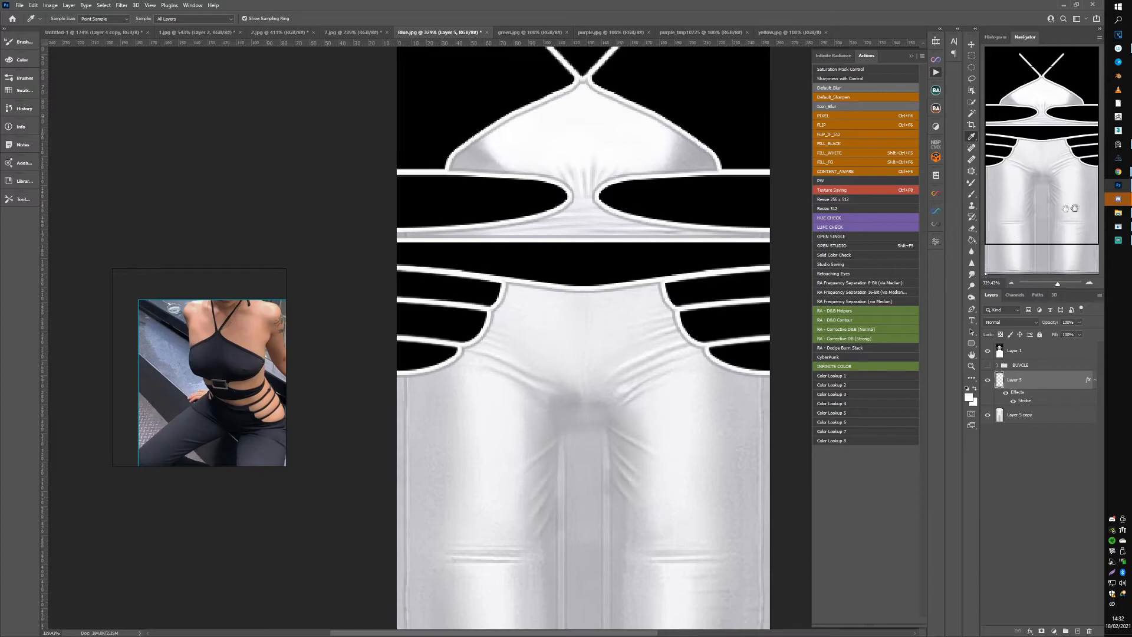
# Step: Switch to IMVU, apply the changes and examine the new edge trim on the avatar's top, straps and hips
pyautogui.click(1118, 225)
pyautogui.click(981, 50)
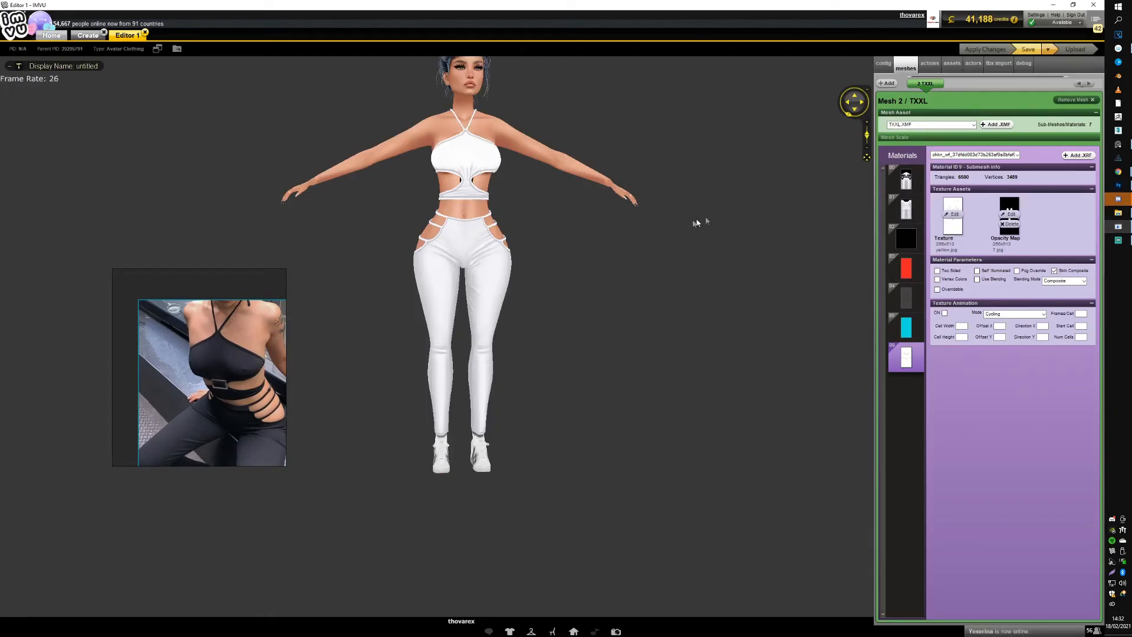
pyautogui.scroll(8, 648, 213)
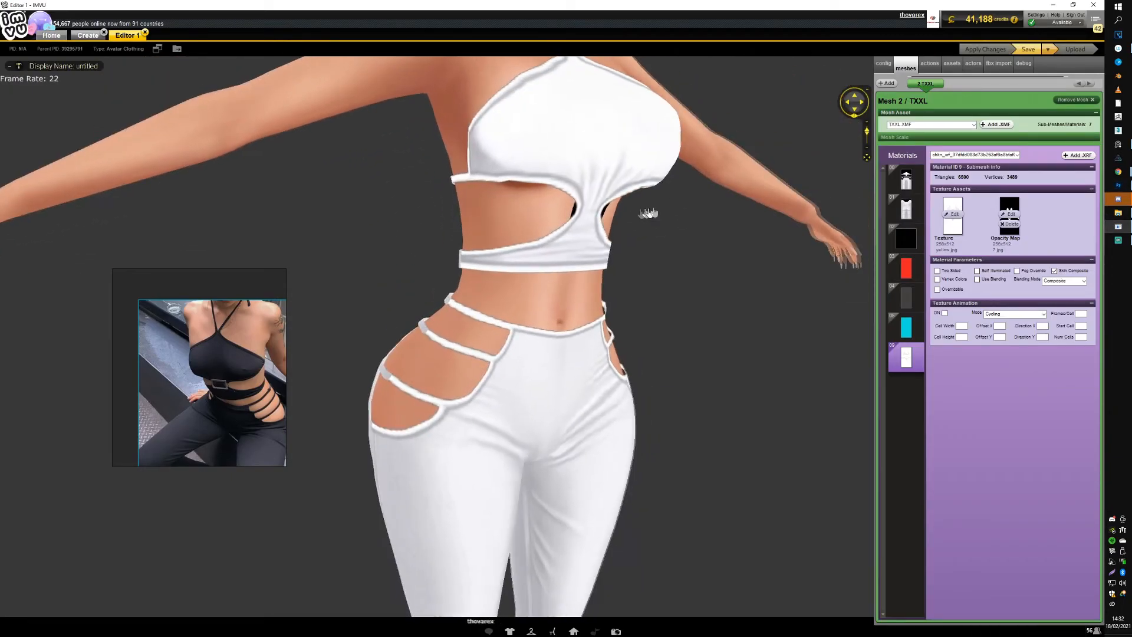
pyautogui.moveTo(649, 213); pyautogui.dragTo(596, 277)
pyautogui.scroll(-3, 621, 223)
pyautogui.scroll(4, 619, 223)
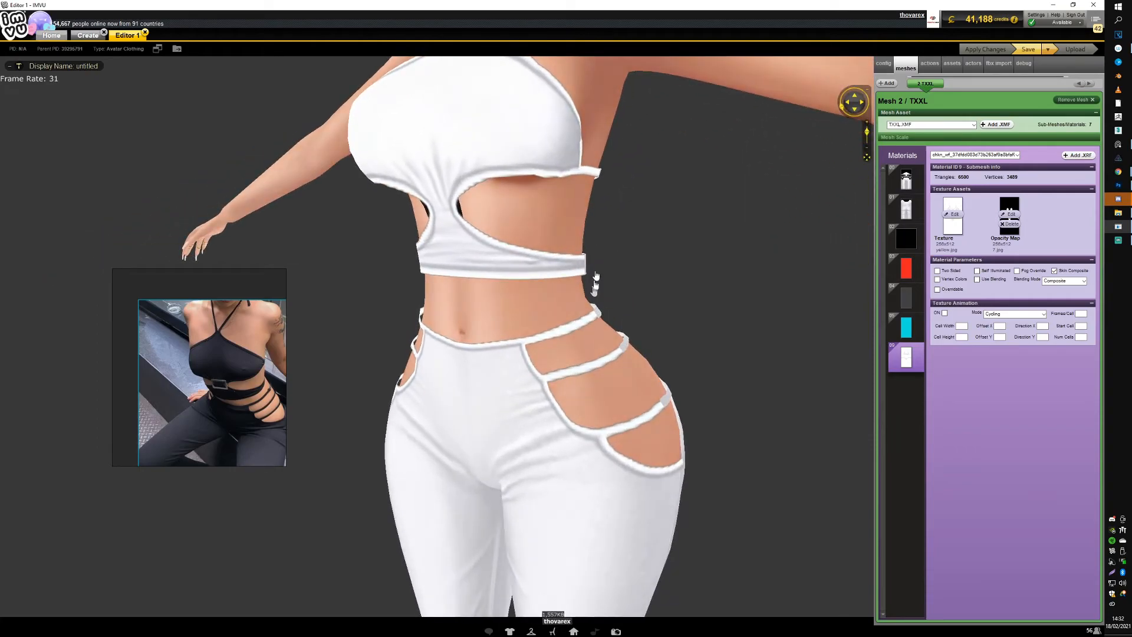
pyautogui.moveTo(574, 331); pyautogui.dragTo(611, 366)
pyautogui.scroll(-8, 611, 365)
pyautogui.scroll(8, 611, 366)
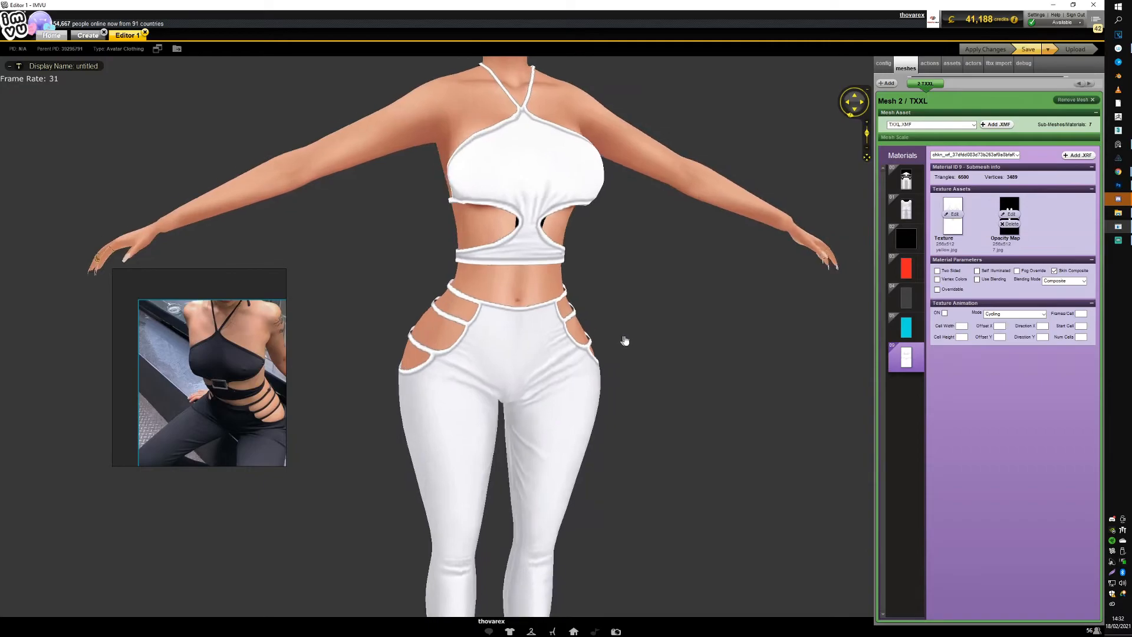
pyautogui.moveTo(625, 341); pyautogui.dragTo(639, 323)
# Step: Back in Photoshop, compare the texture with and without the trim layer, and show the buckle group again
pyautogui.hotkey('alt', 'Tab')
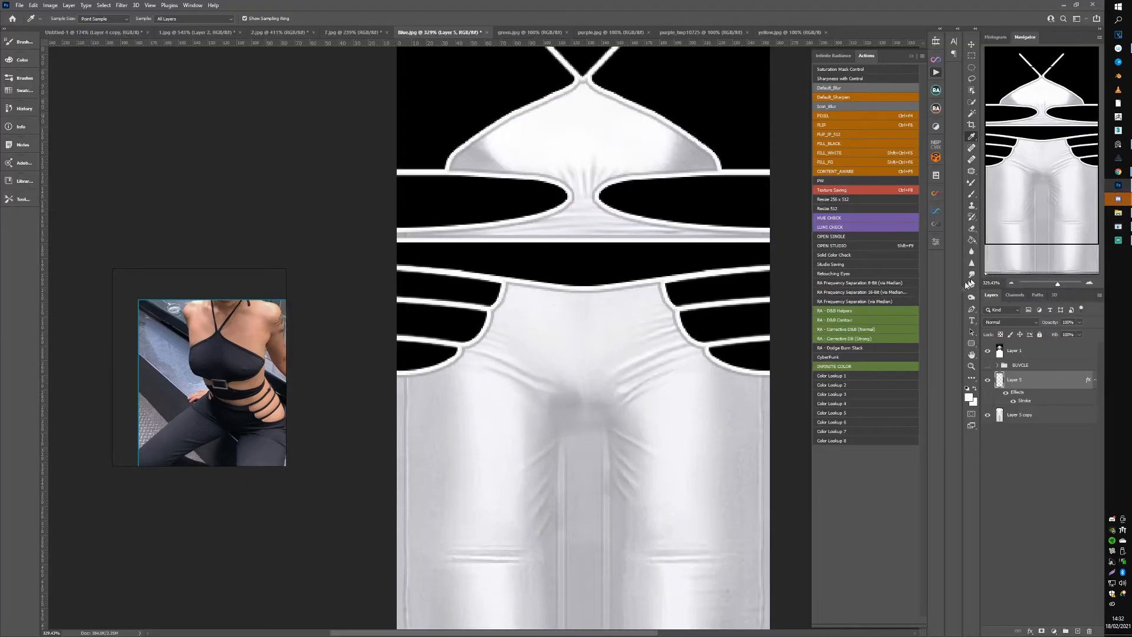
pyautogui.click(987, 381)
pyautogui.click(988, 382)
pyautogui.click(989, 382)
pyautogui.click(988, 365)
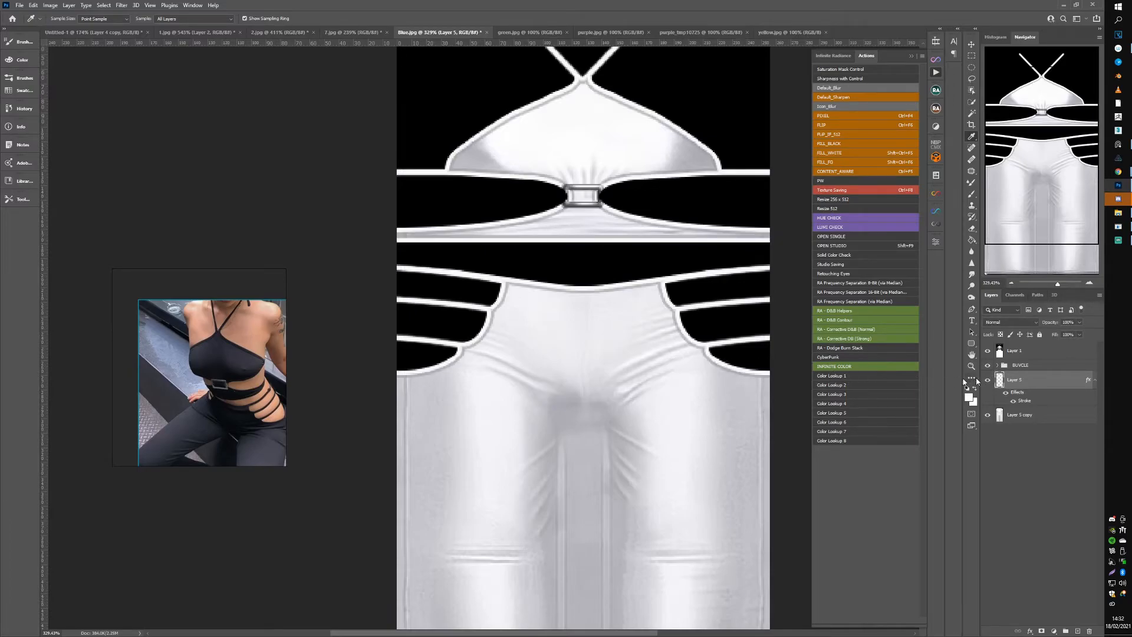
# Step: Delete the black cut-out mask layer from Blue.jpg, and delete Layer 2 from the 1.jpg document
pyautogui.click(989, 351)
pyautogui.click(989, 351)
pyautogui.click(994, 352)
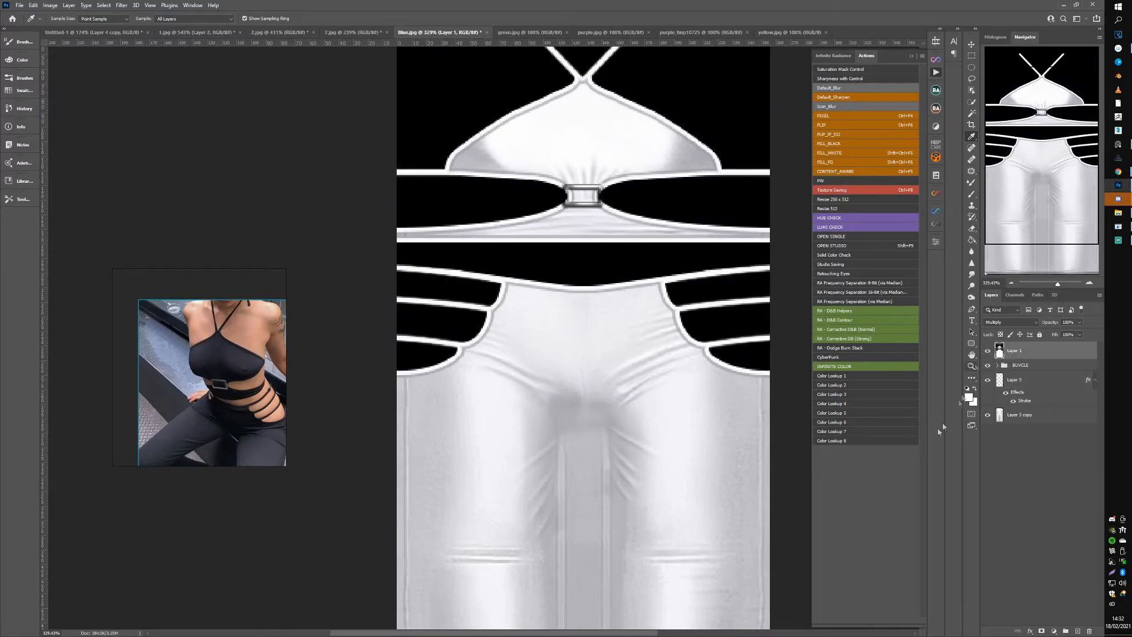
pyautogui.press('Delete')
pyautogui.click(190, 32)
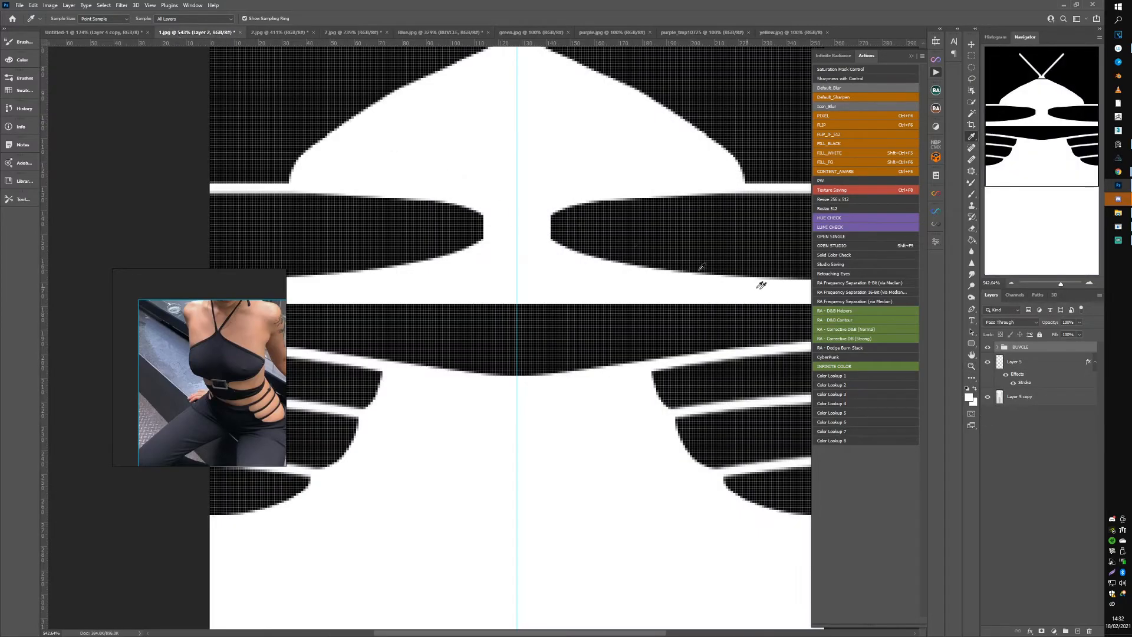
pyautogui.press('Delete')
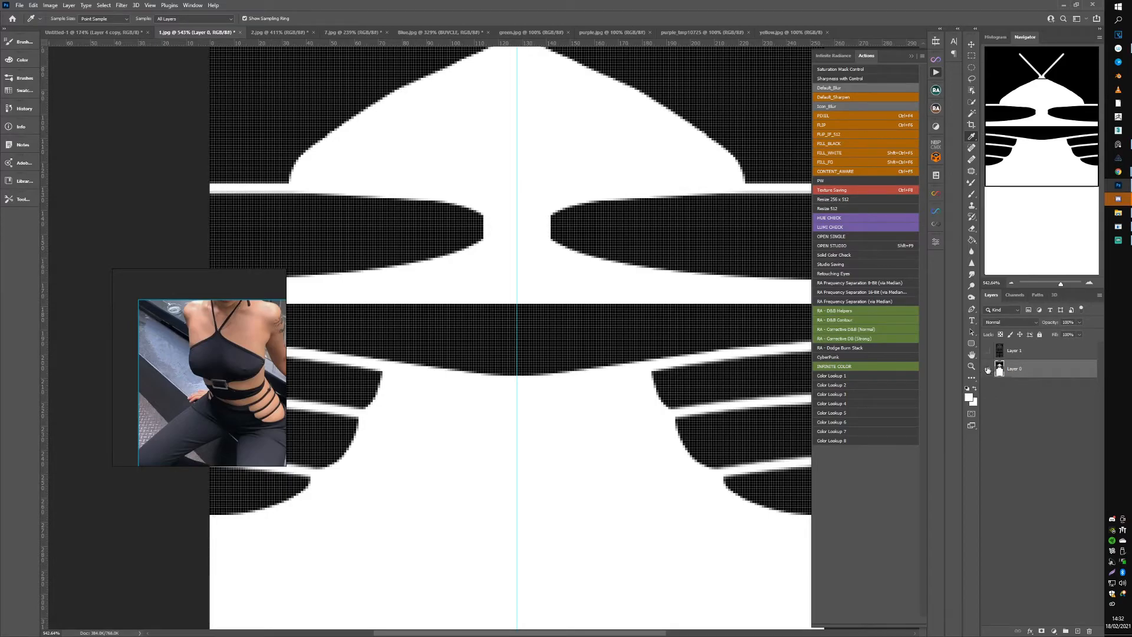
# Step: Paste the copied black-and-white cut-out mask as the top layer of Blue.jpg and set its blend mode to Multiply
pyautogui.click(434, 34)
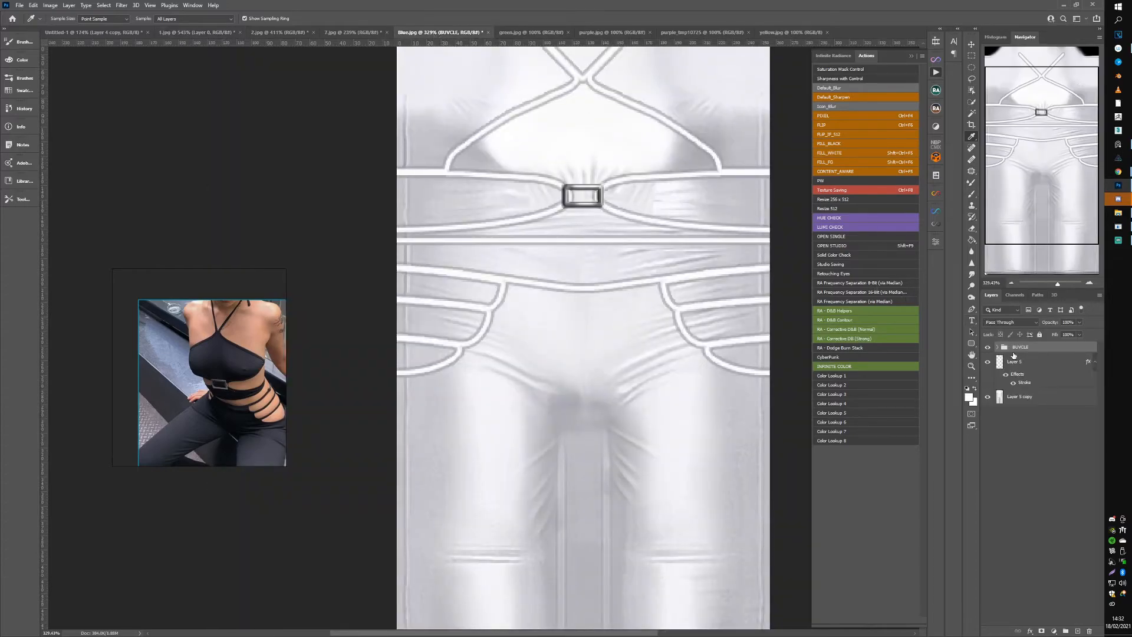
pyautogui.hotkey('ctrl', 'v')
pyautogui.click(1010, 323)
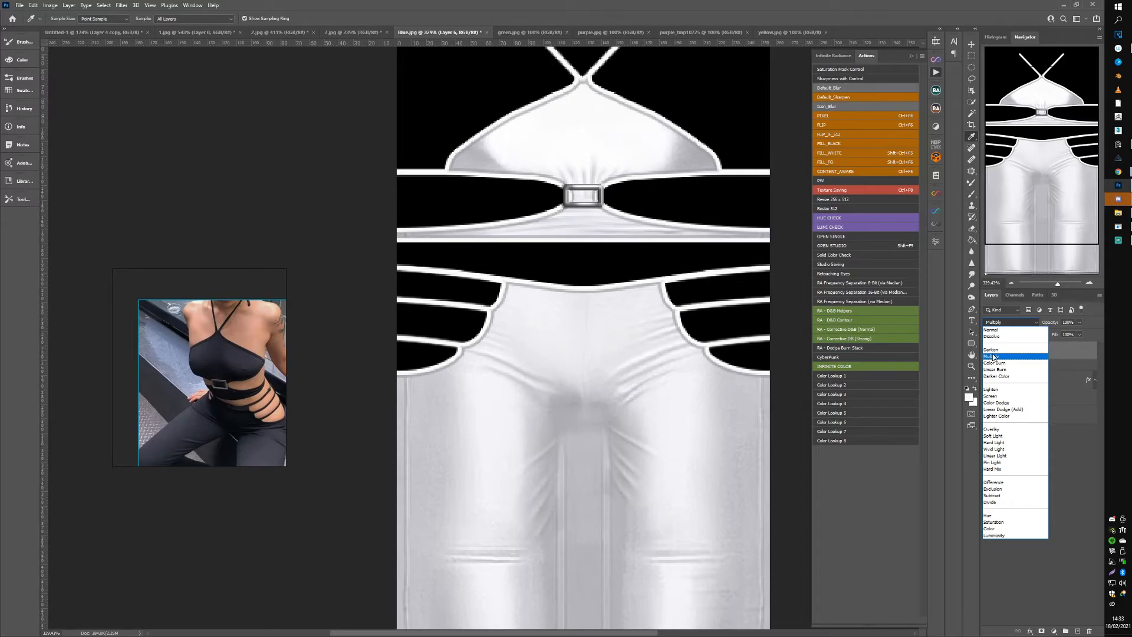
pyautogui.click(995, 357)
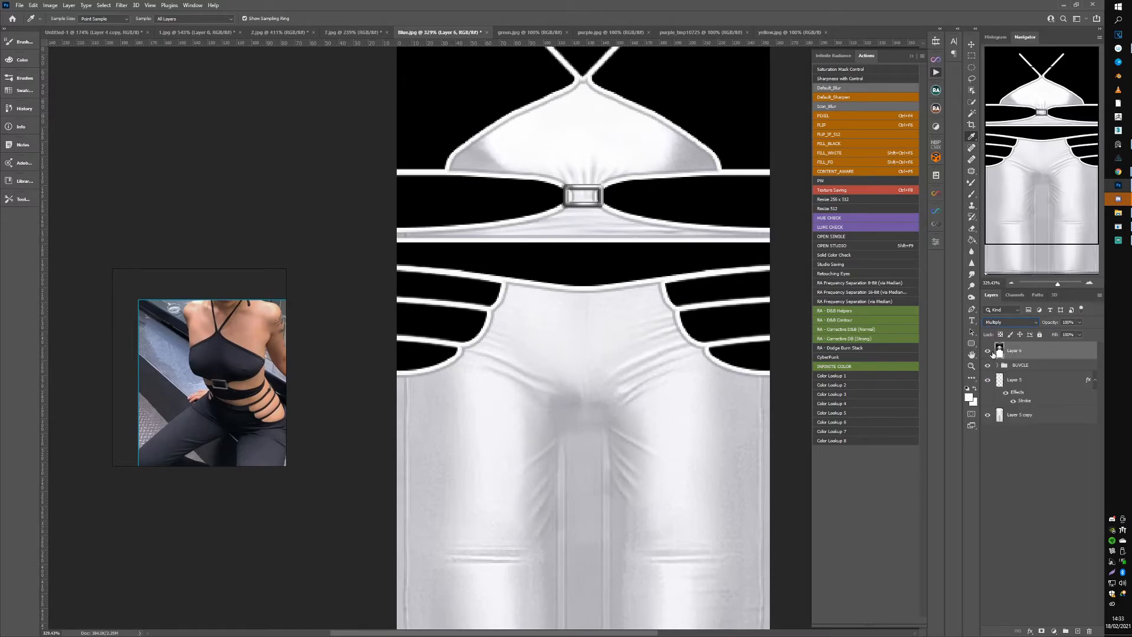
pyautogui.click(972, 44)
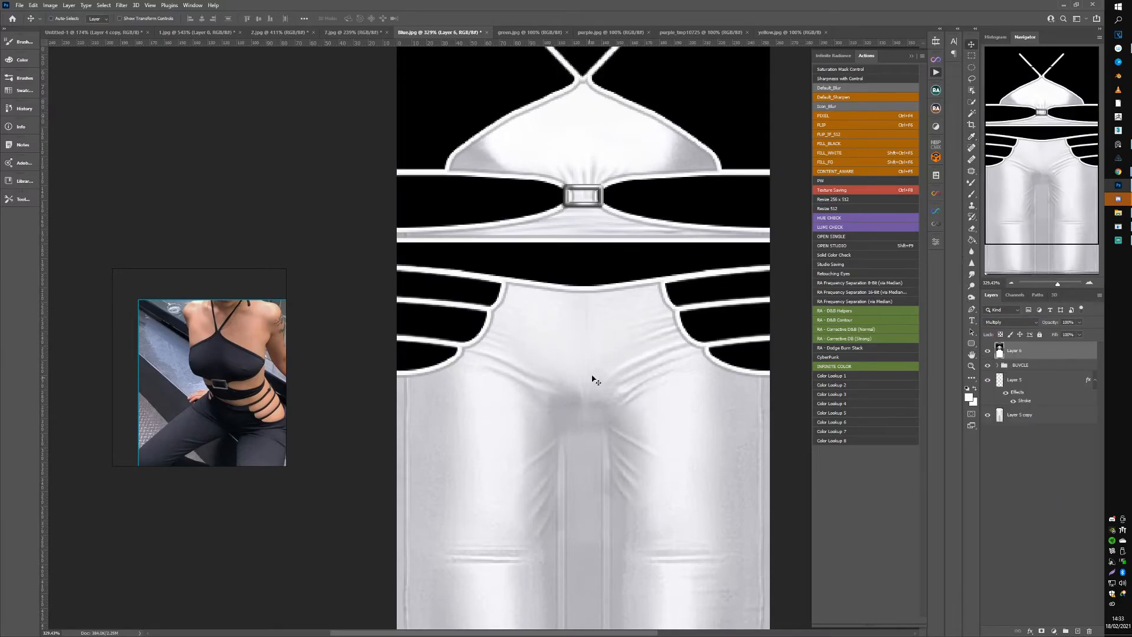
# Step: Switch to IMVU, apply the changes and examine the white outfit's trim, buckle and cut-outs on the avatar
pyautogui.click(1112, 227)
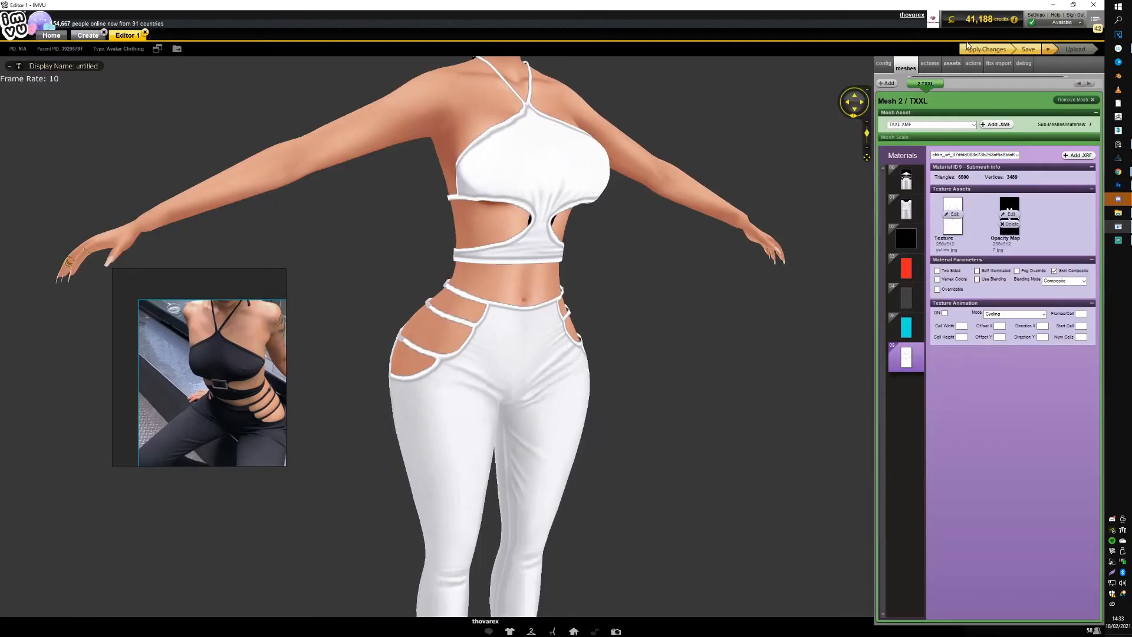
pyautogui.scroll(-5, 669, 277)
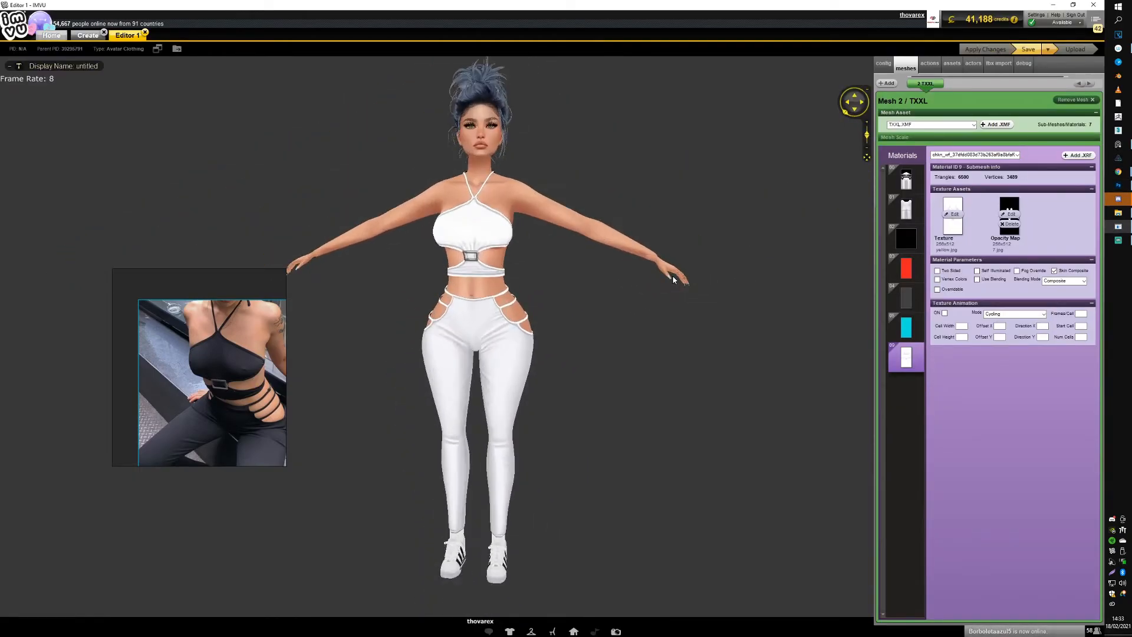
pyautogui.scroll(6, 688, 273)
pyautogui.moveTo(710, 262); pyautogui.dragTo(686, 279)
pyautogui.scroll(-5, 682, 291)
pyautogui.scroll(5, 681, 280)
pyautogui.scroll(2, 677, 266)
pyautogui.scroll(-5, 614, 263)
pyautogui.scroll(-5, 687, 278)
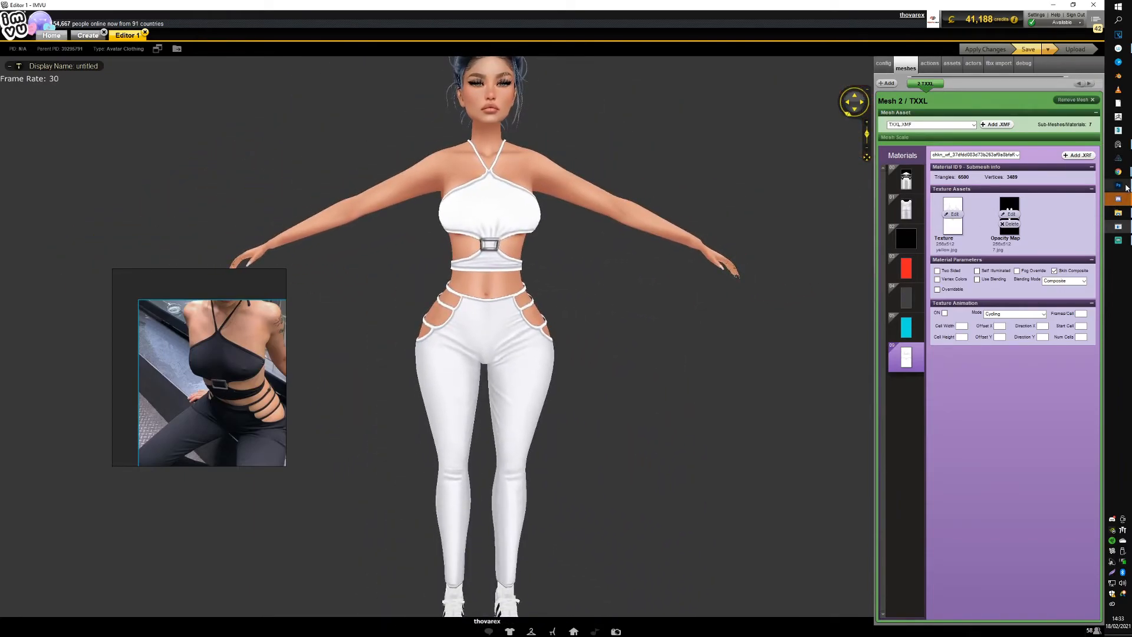
# Step: Return to Photoshop and add a Curves adjustment layer directly above the stroked trim layer, Layer 5
pyautogui.click(1118, 185)
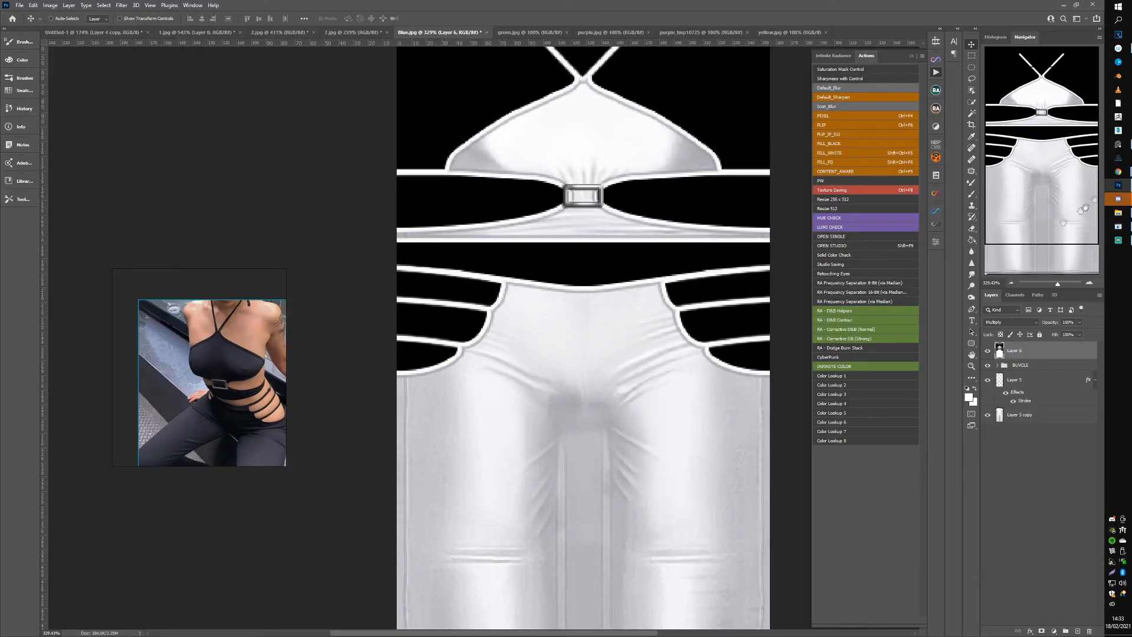
pyautogui.click(1023, 367)
pyautogui.click(1013, 380)
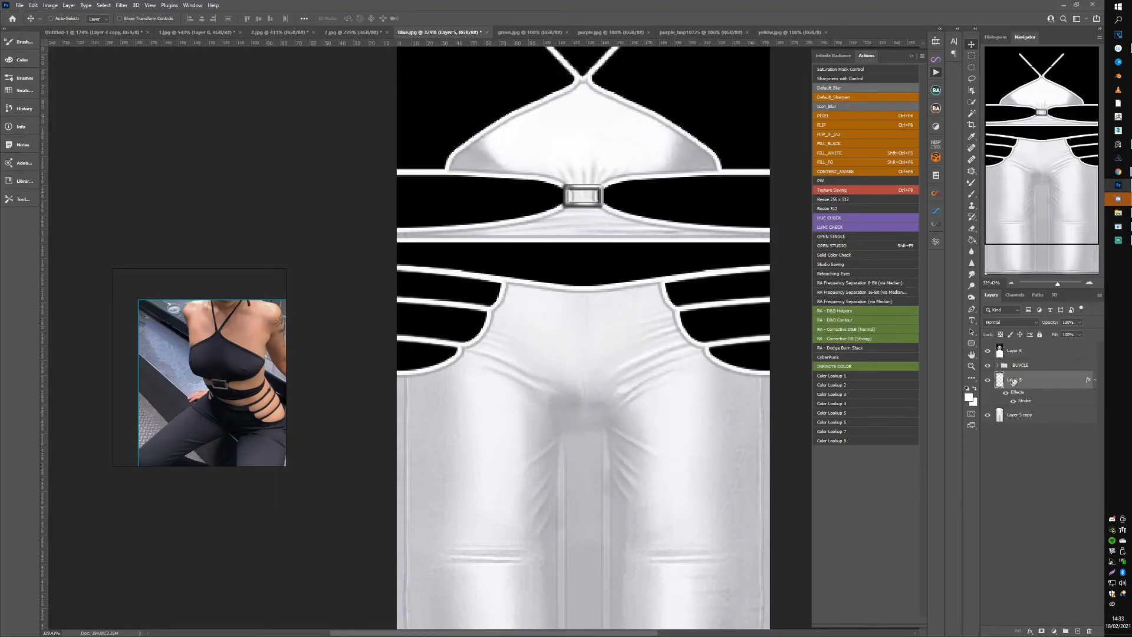
pyautogui.click(1055, 632)
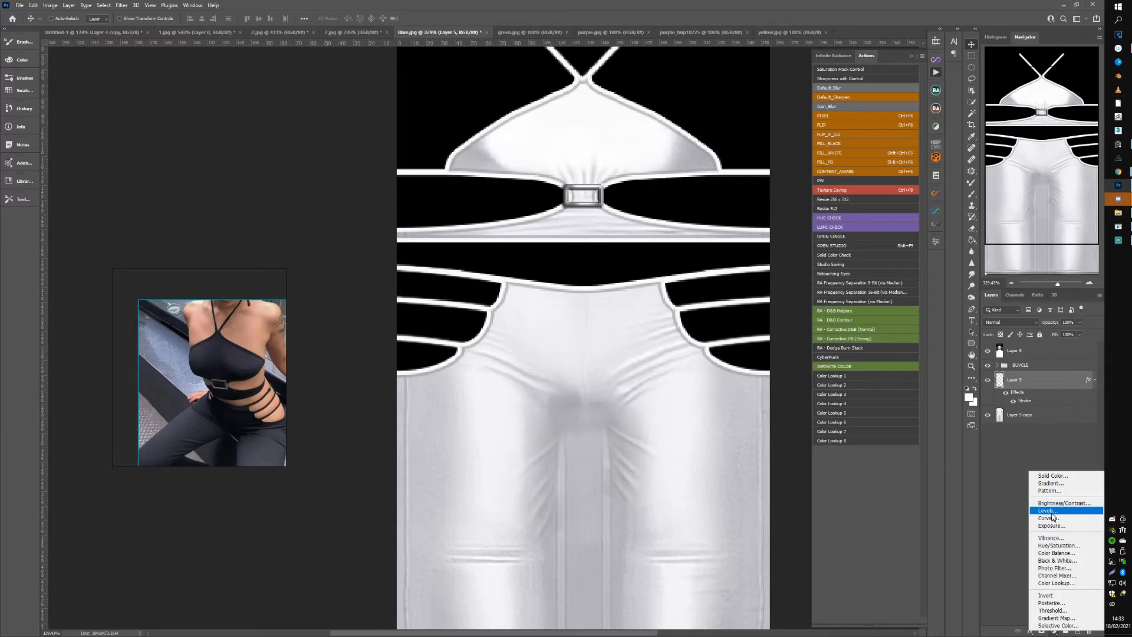
pyautogui.click(1053, 519)
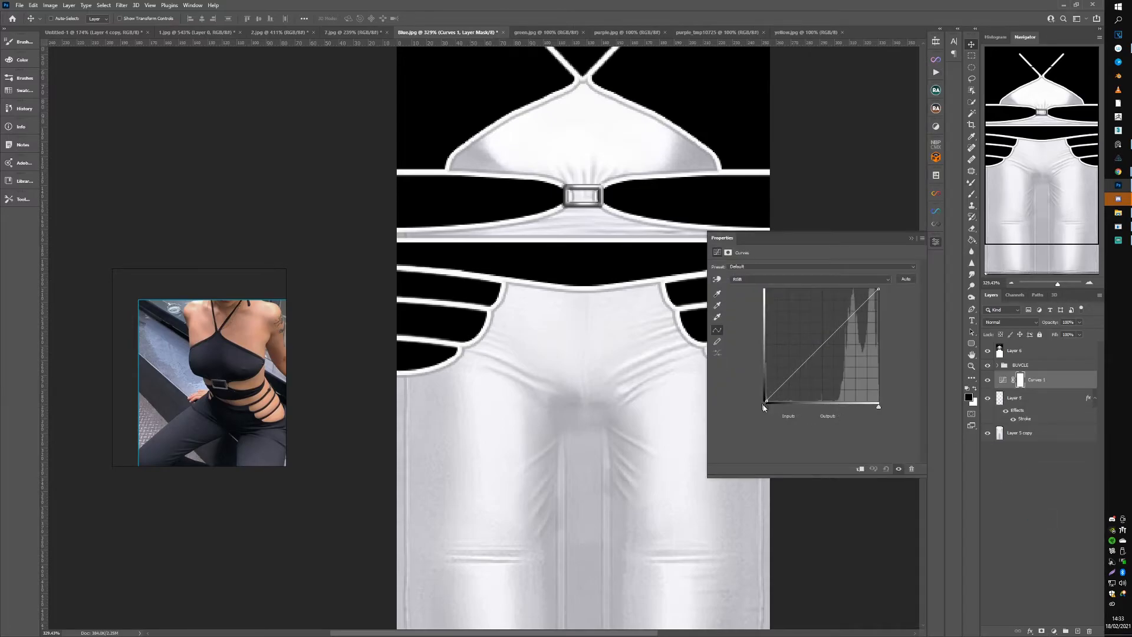
# Step: Darken the outfit to near-black by lowering the curve's white output to 99, raising its black point and pulling down the midtones
pyautogui.moveTo(767, 400)
pyautogui.mouseDown()
pyautogui.moveTo(762, 365)
pyautogui.moveTo(765, 404)
pyautogui.mouseUp()
pyautogui.moveTo(879, 290); pyautogui.dragTo(881, 338)
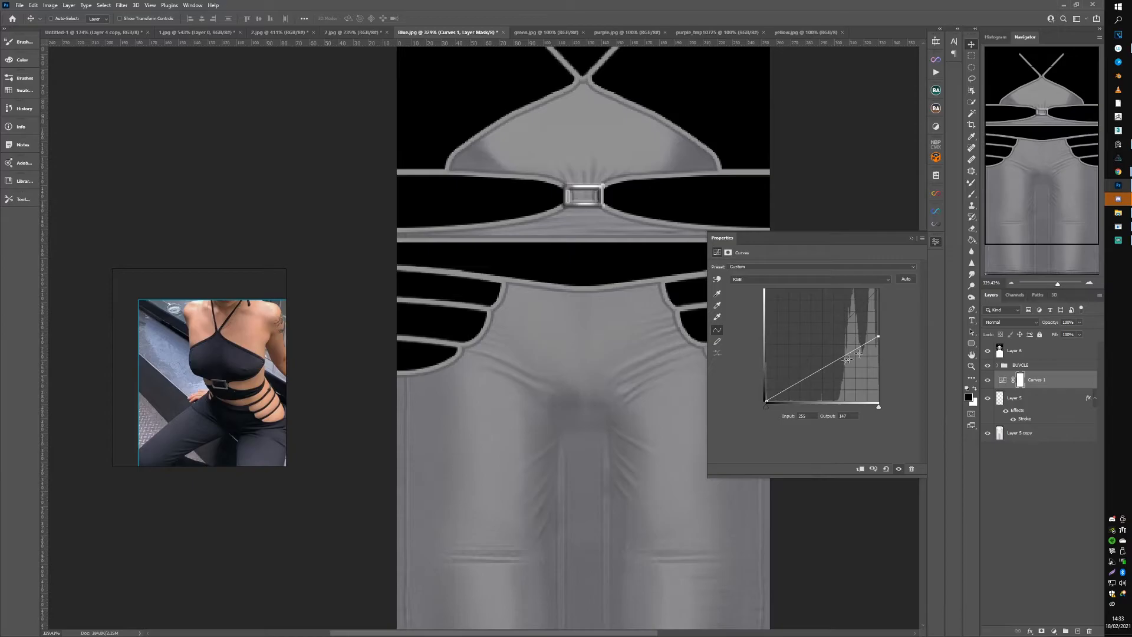
pyautogui.moveTo(822, 369); pyautogui.dragTo(842, 381)
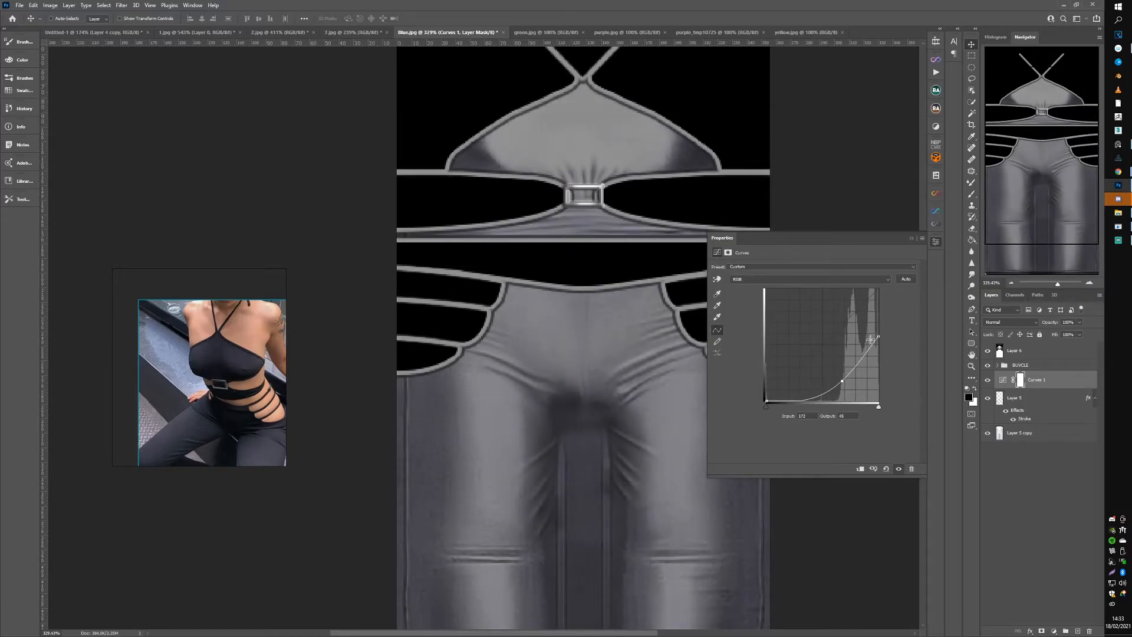
pyautogui.moveTo(879, 339); pyautogui.dragTo(846, 377)
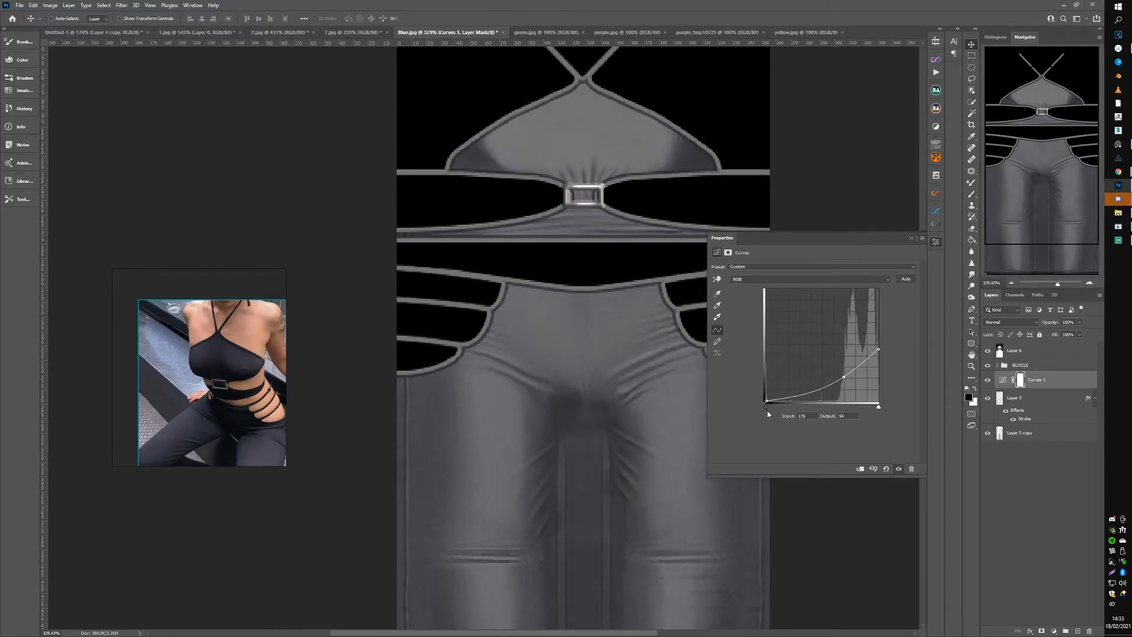
pyautogui.moveTo(778, 409); pyautogui.dragTo(879, 359)
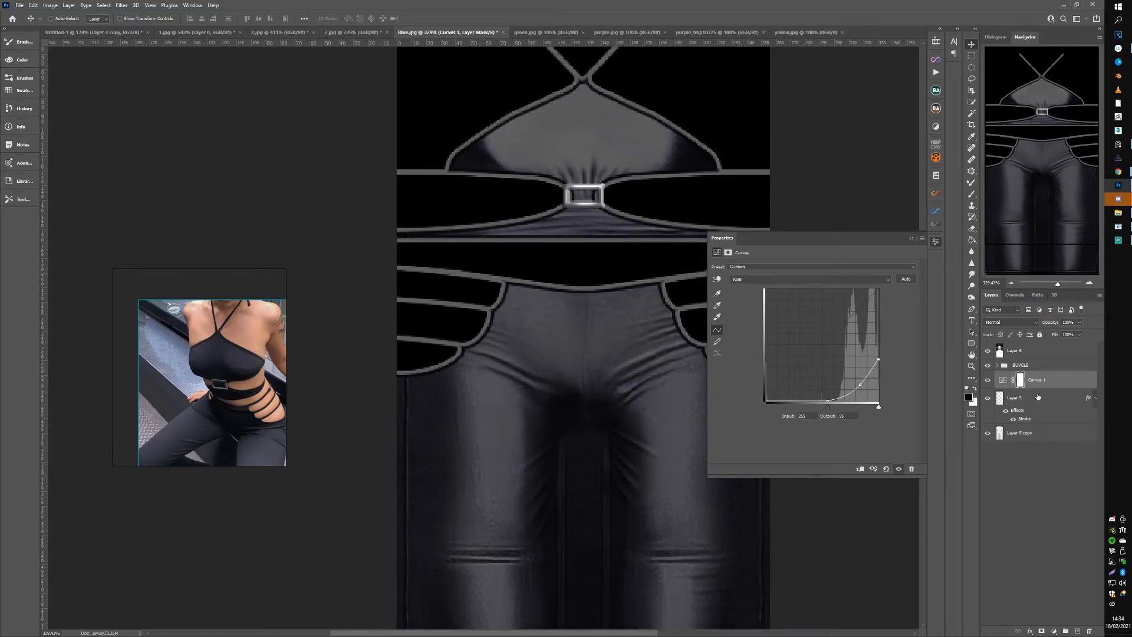
pyautogui.click(913, 240)
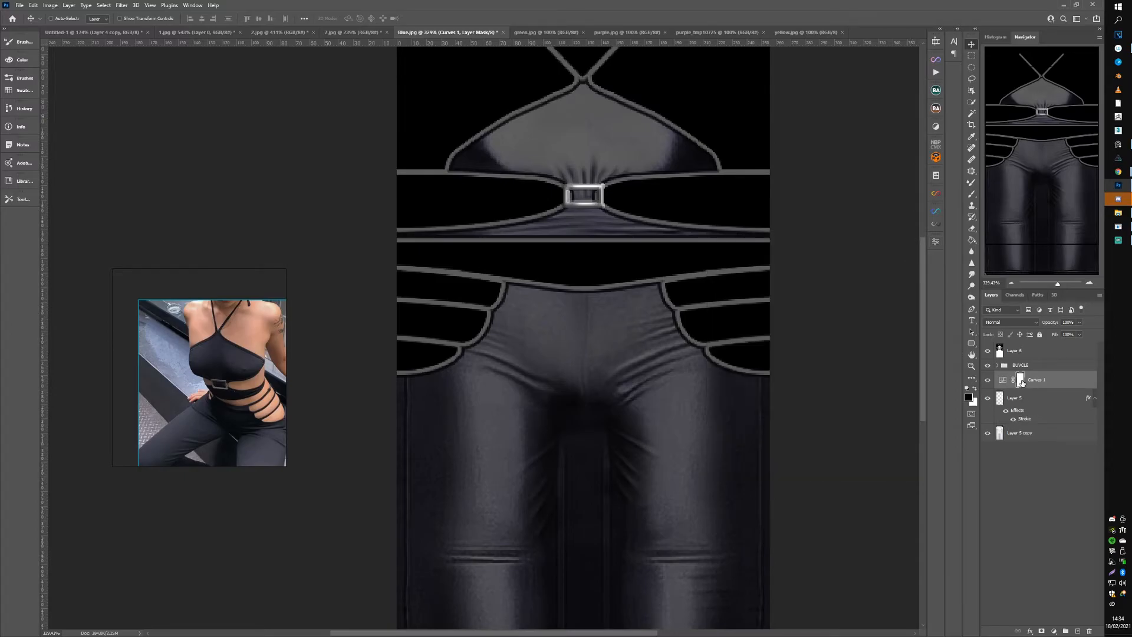
# Step: Add a Hue/Saturation adjustment above the Curves layer with saturation -100 and reduced lightness, and compare it on and off
pyautogui.click(1055, 631)
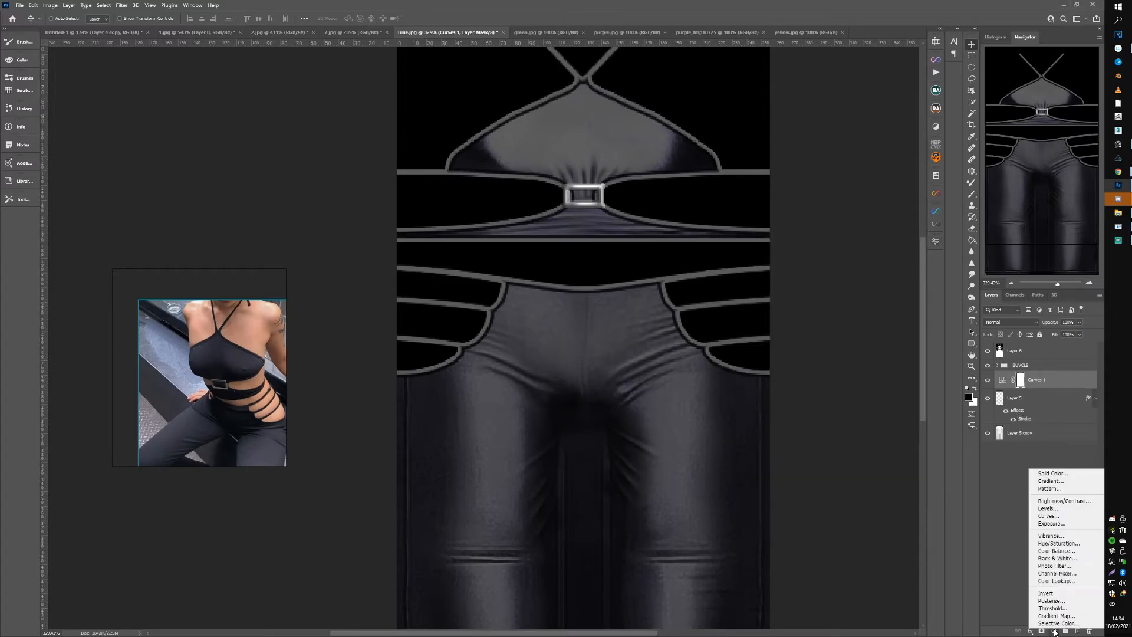
pyautogui.click(1060, 543)
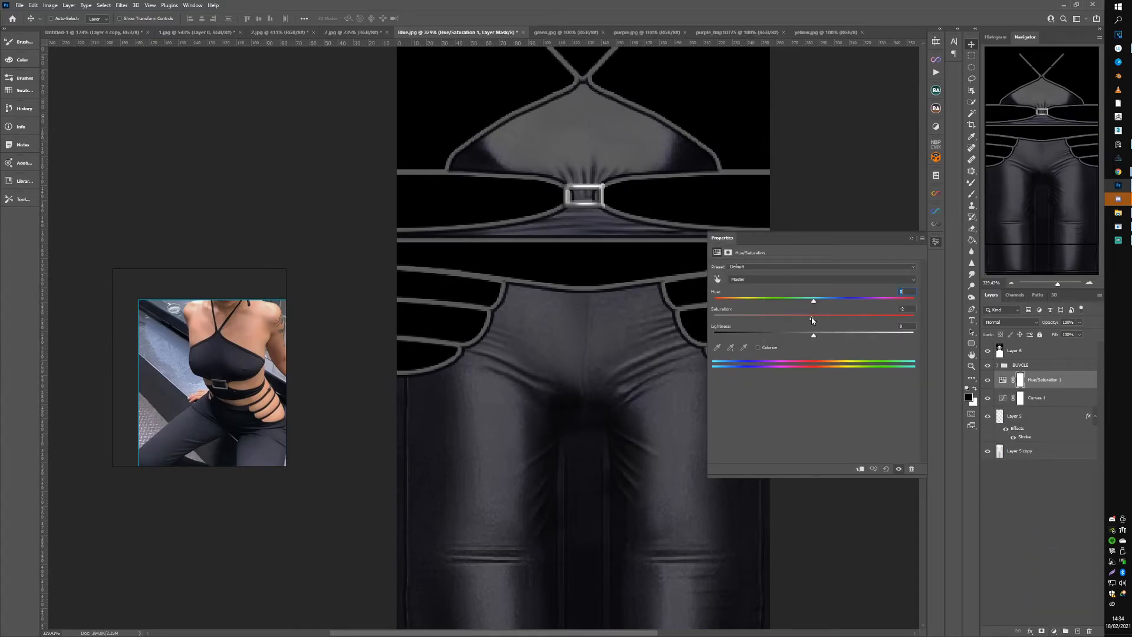
pyautogui.moveTo(803, 320); pyautogui.dragTo(733, 314)
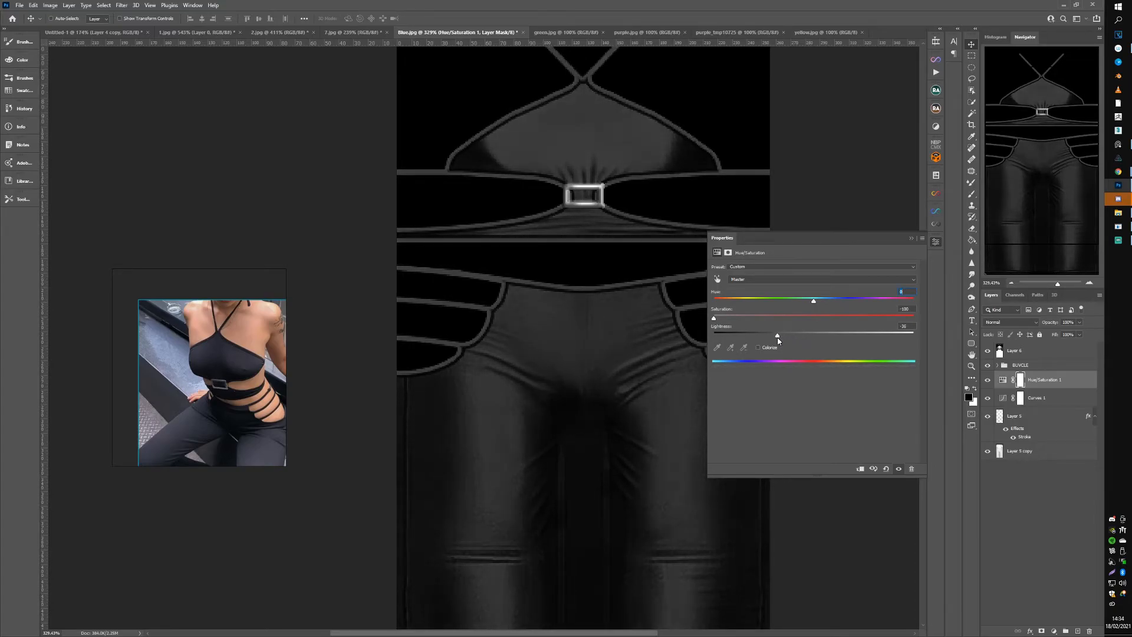
pyautogui.click(934, 242)
pyautogui.click(988, 380)
pyautogui.click(988, 379)
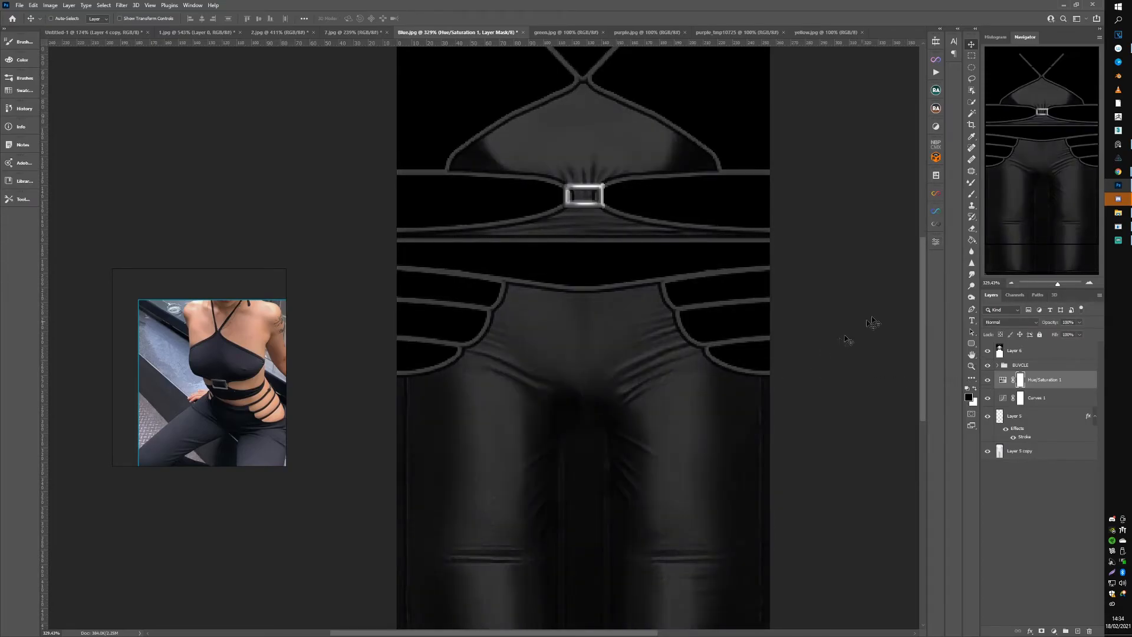
# Step: Switch to IMVU, apply the changes and examine the darkened outfit on the avatar from several angles and distances
pyautogui.click(1119, 227)
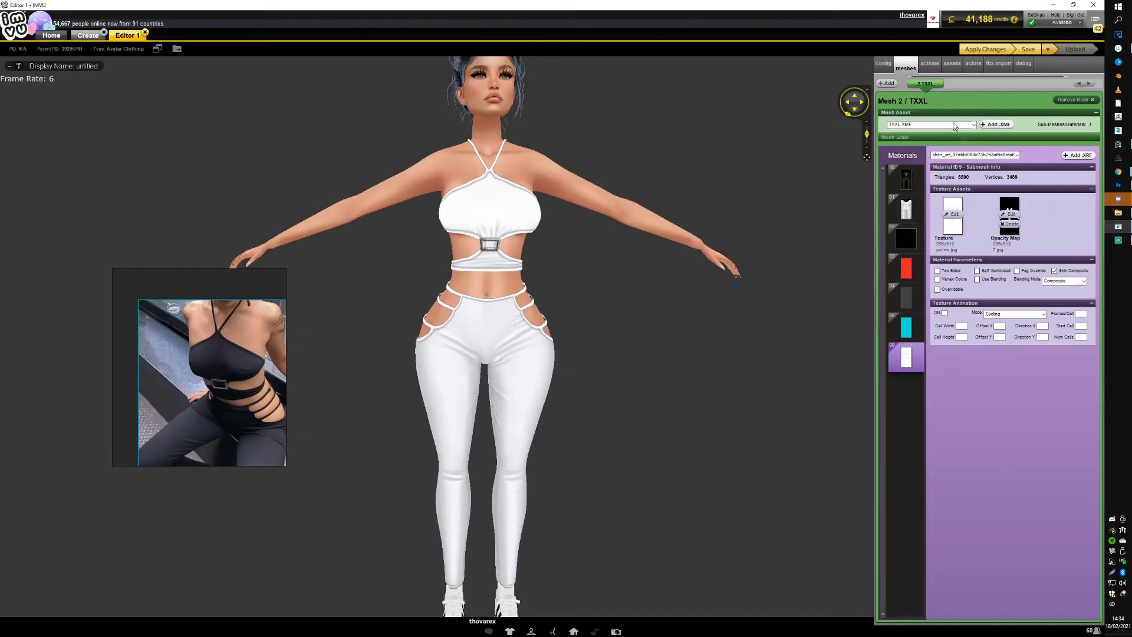
pyautogui.click(980, 49)
pyautogui.scroll(3, 622, 295)
pyautogui.moveTo(622, 295)
pyautogui.mouseDown()
pyautogui.moveTo(635, 295)
pyautogui.moveTo(609, 308)
pyautogui.moveTo(487, 285)
pyautogui.moveTo(609, 306)
pyautogui.mouseUp()
pyautogui.scroll(-6, 609, 308)
pyautogui.scroll(8, 487, 285)
pyautogui.scroll(-4, 507, 292)
pyautogui.scroll(-3, 613, 307)
pyautogui.scroll(3, 615, 308)
pyautogui.scroll(-5, 629, 313)
pyautogui.scroll(3, 617, 298)
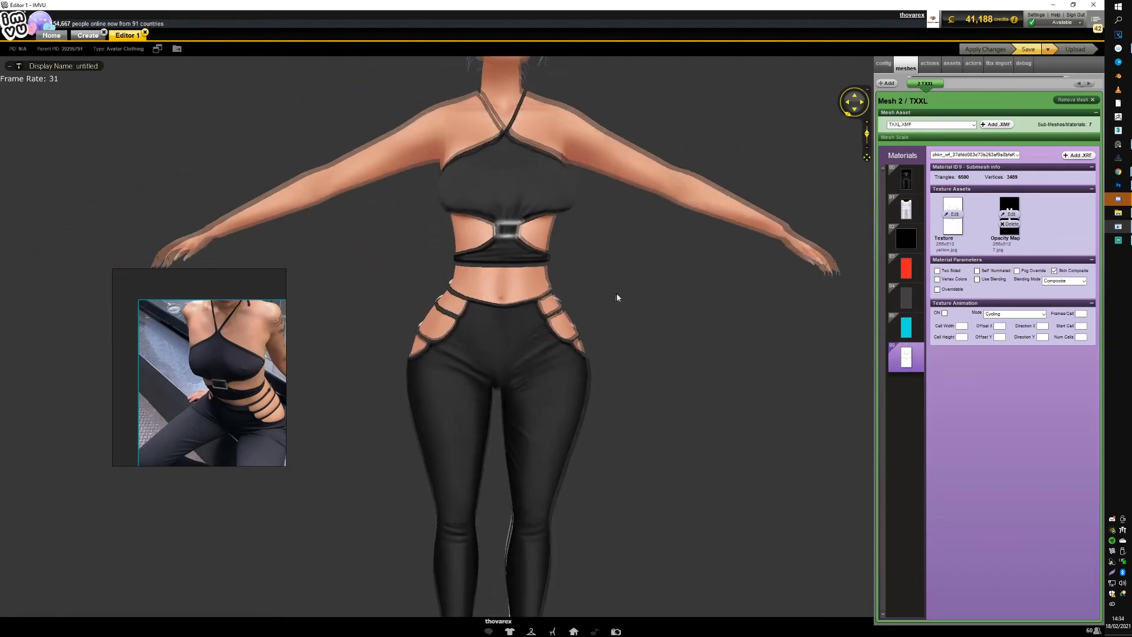
pyautogui.scroll(3, 527, 208)
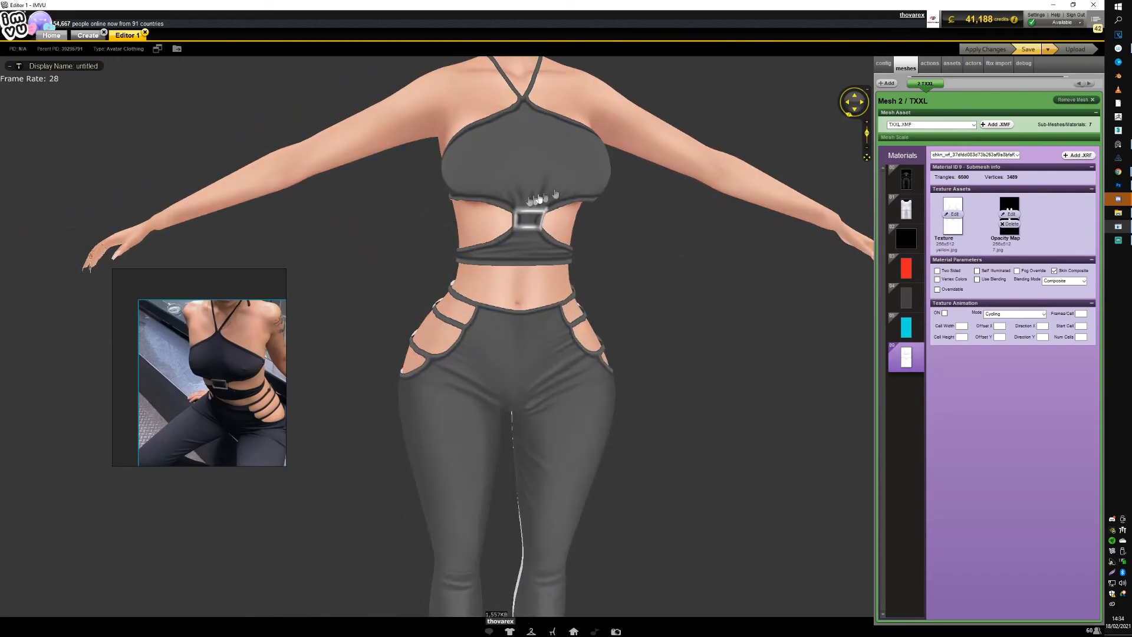
pyautogui.moveTo(538, 198); pyautogui.dragTo(610, 217)
pyautogui.moveTo(613, 260); pyautogui.dragTo(537, 275)
pyautogui.scroll(-3, 531, 275)
# Step: Back in Photoshop, add a Levels adjustment above the Hue/Saturation layer and set its midtone value to 0.78
pyautogui.click(1120, 186)
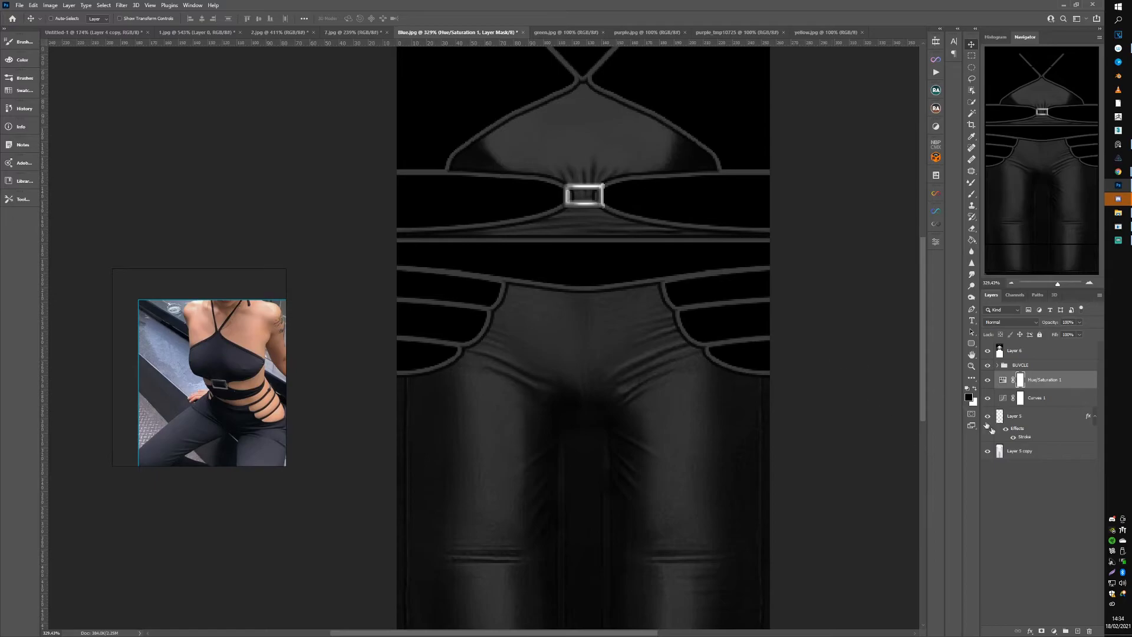
pyautogui.click(1054, 631)
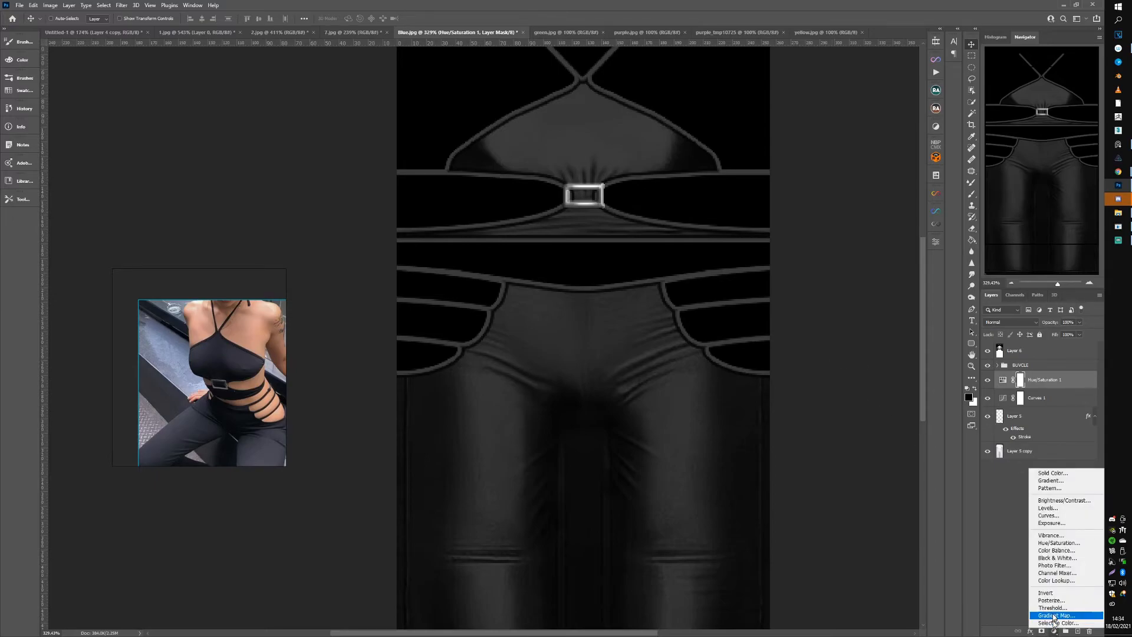
pyautogui.click(1057, 508)
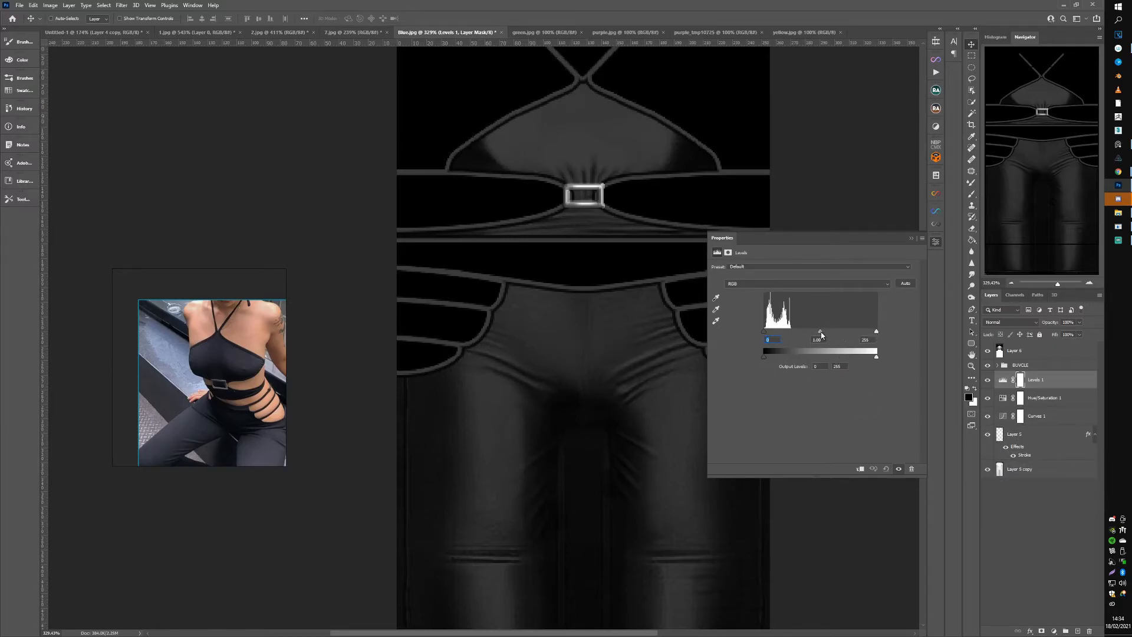
pyautogui.moveTo(821, 335); pyautogui.dragTo(830, 335)
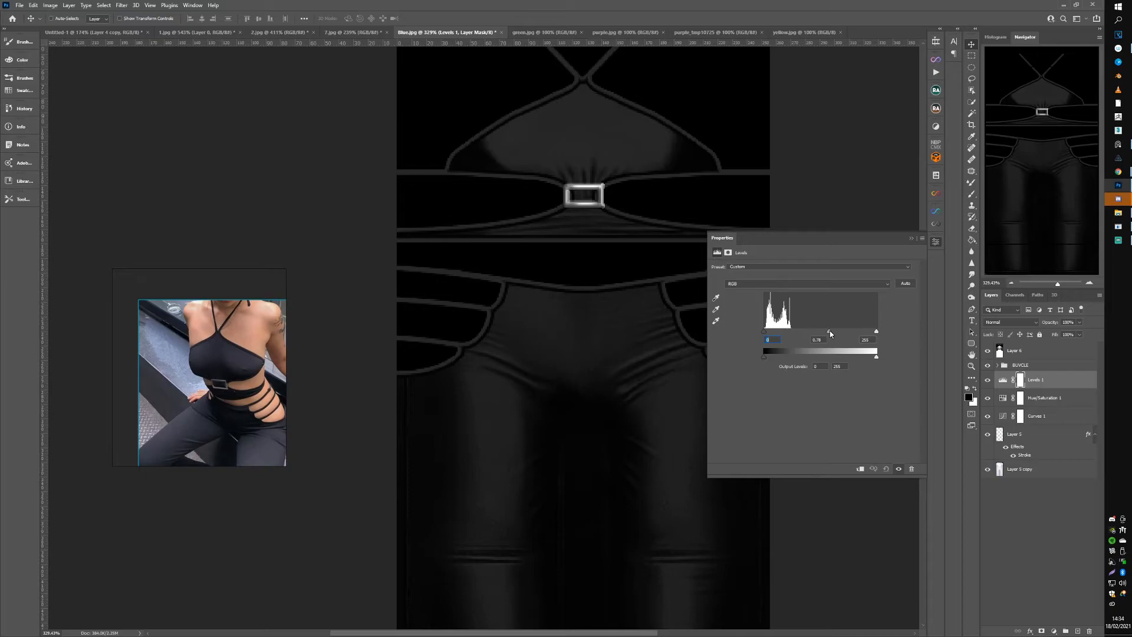
pyautogui.click(936, 242)
# Step: Switch to IMVU, apply the Levels change and examine the black outfit on the full avatar and up close
pyautogui.click(1118, 227)
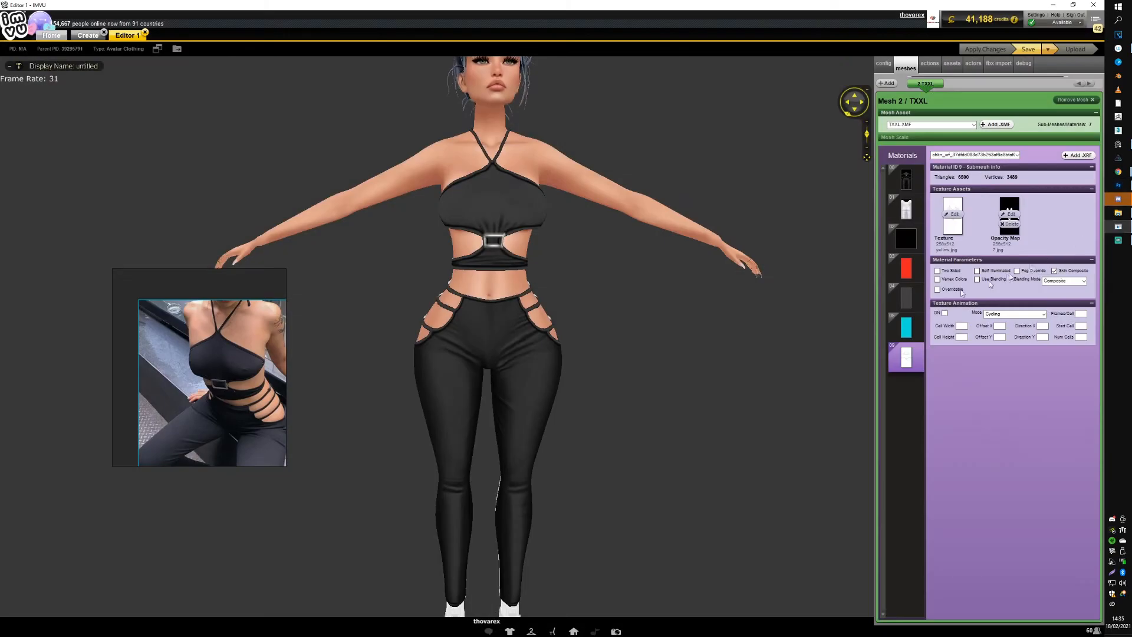
pyautogui.moveTo(570, 318)
pyautogui.mouseDown()
pyautogui.moveTo(635, 321)
pyautogui.moveTo(585, 318)
pyautogui.mouseUp()
pyautogui.click(1118, 185)
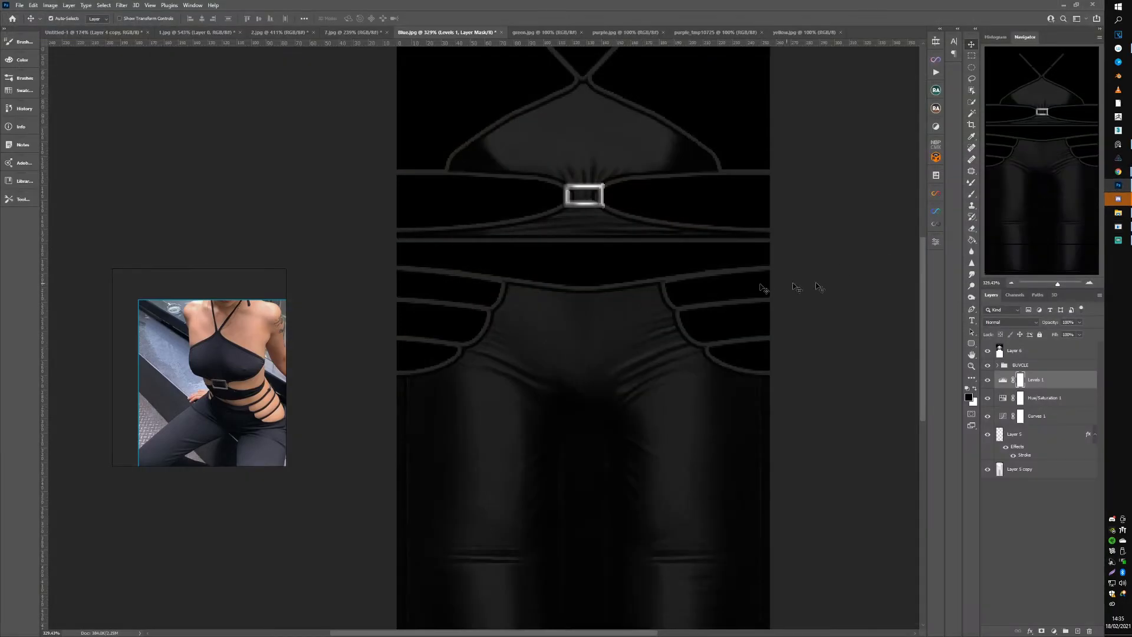
pyautogui.click(1119, 227)
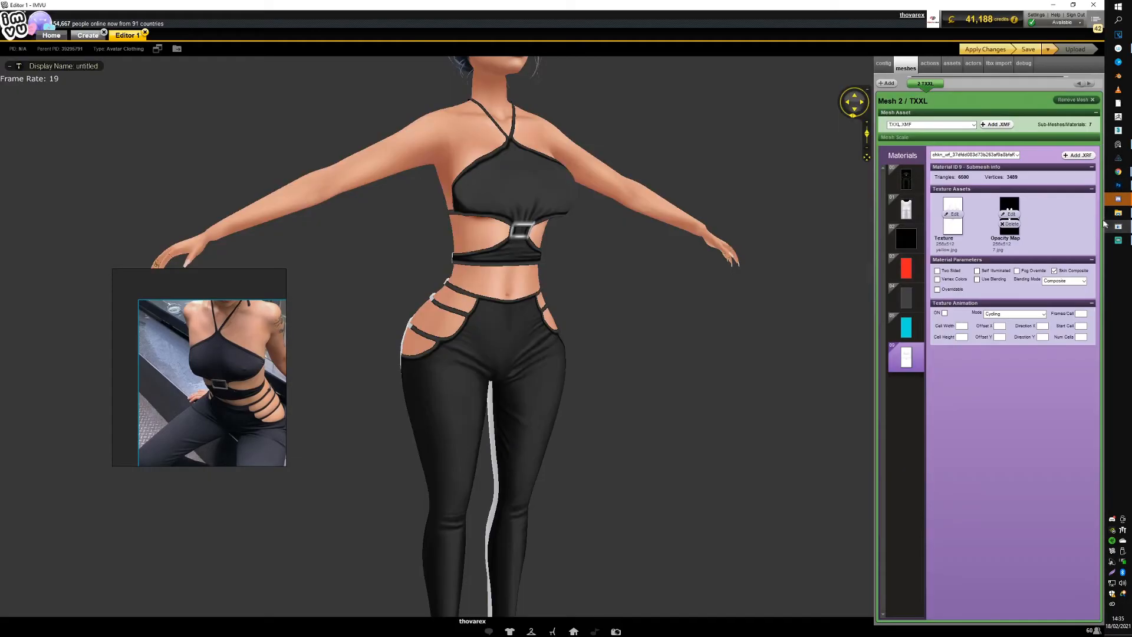
pyautogui.click(974, 49)
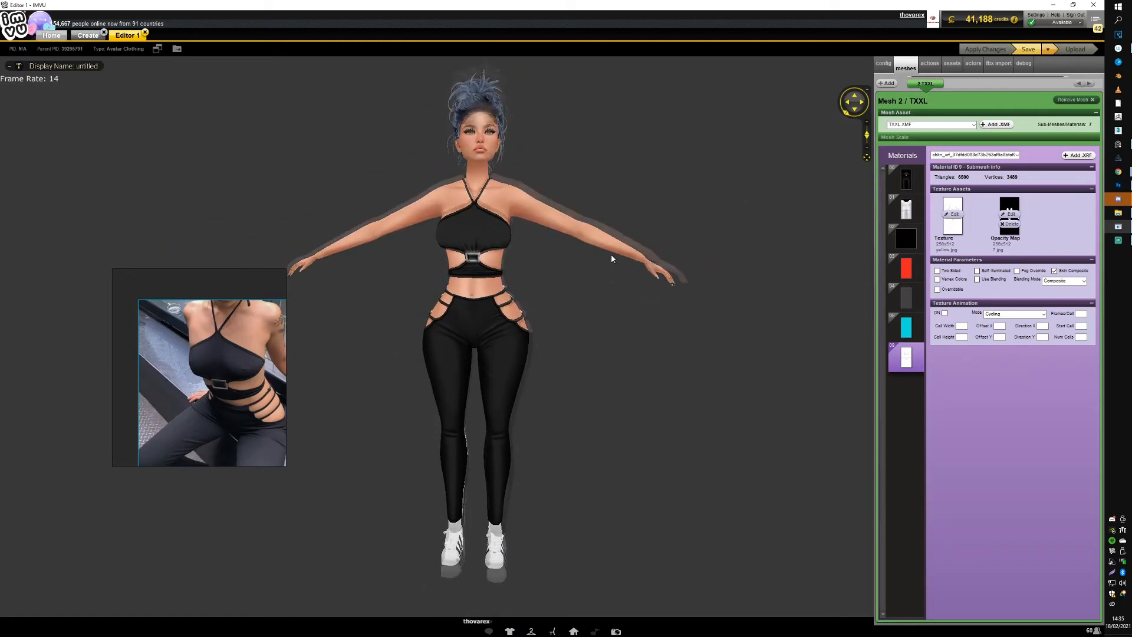
pyautogui.scroll(6, 609, 255)
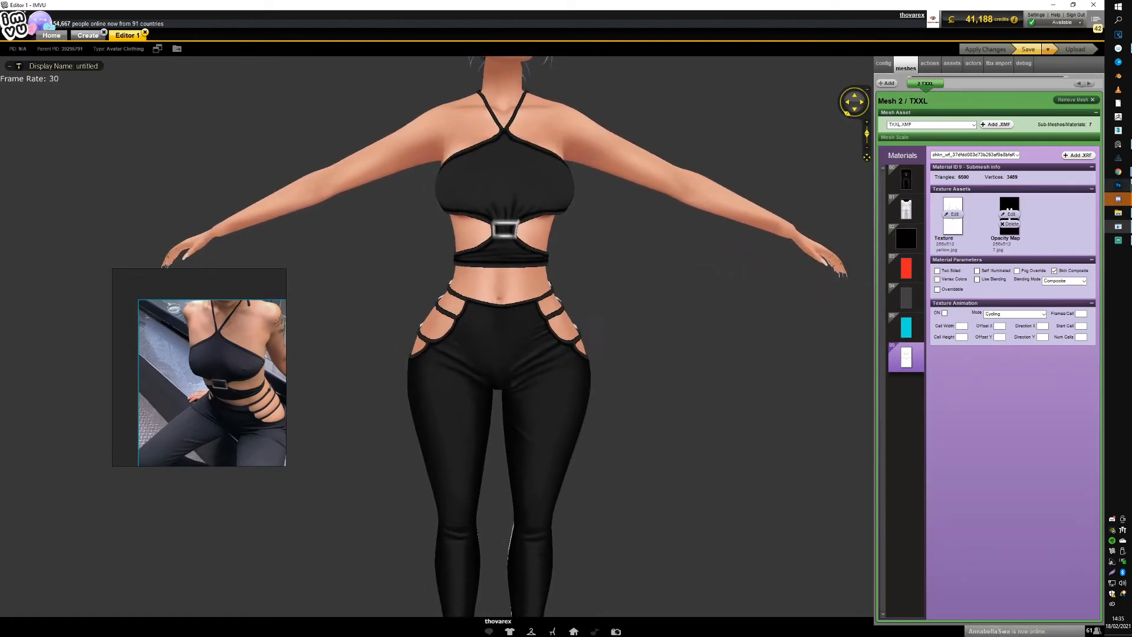
# Step: Switch to Photoshop, group the Levels, Hue/Saturation and Curves adjustment layers, and name the group DARKEN
pyautogui.click(1119, 185)
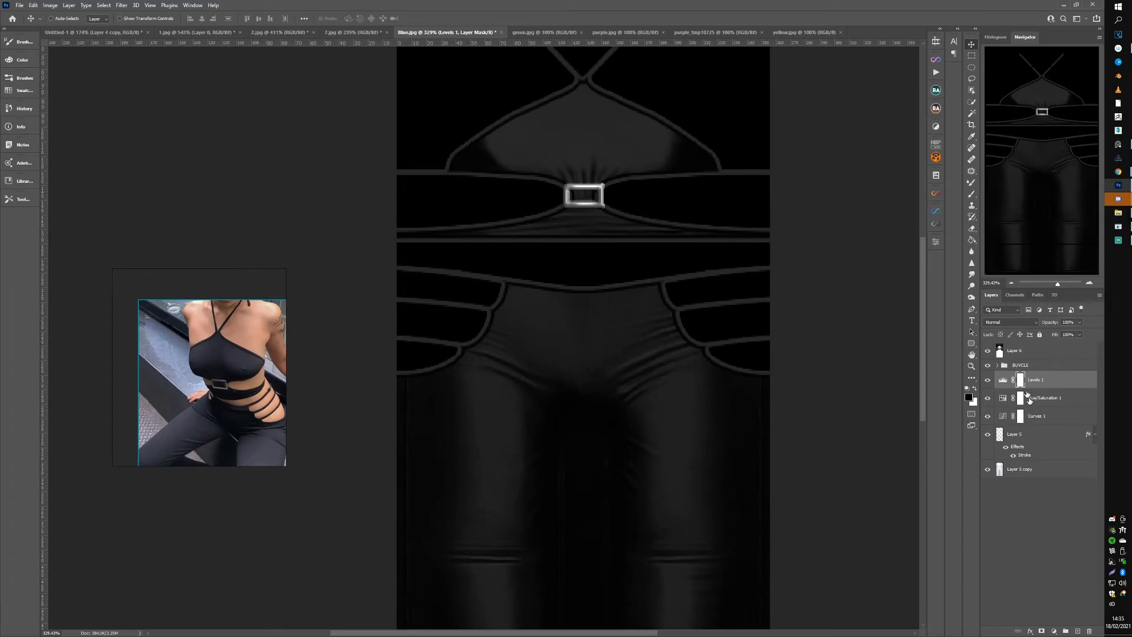
pyautogui.keyDown('shift'); pyautogui.click(1033, 420); pyautogui.keyUp('shift')
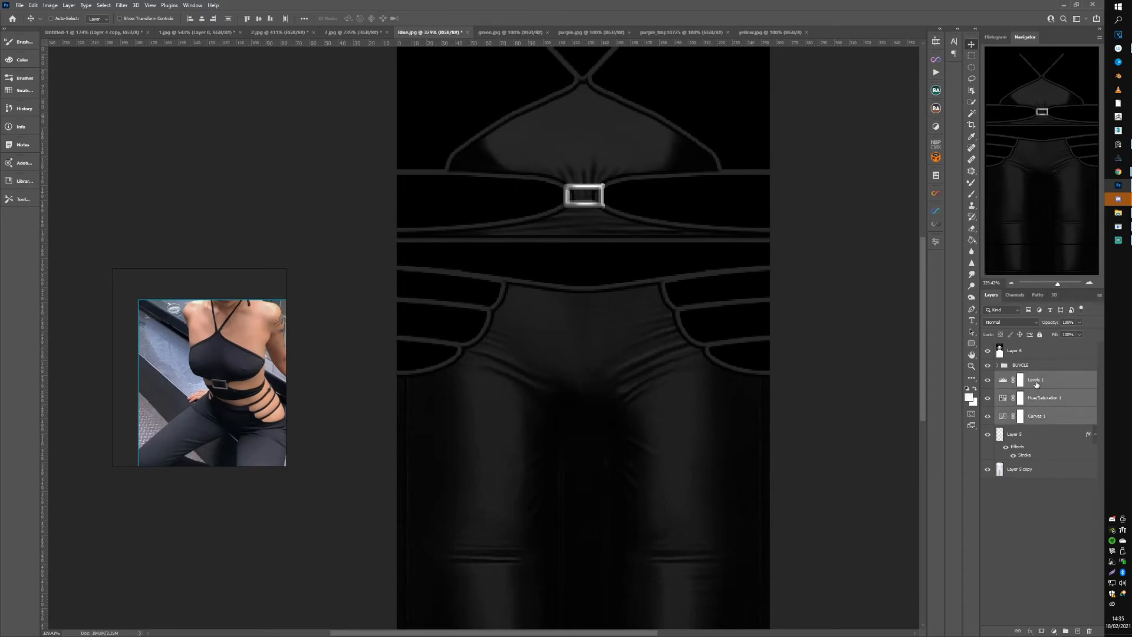
pyautogui.moveTo(1036, 382); pyautogui.dragTo(1065, 631)
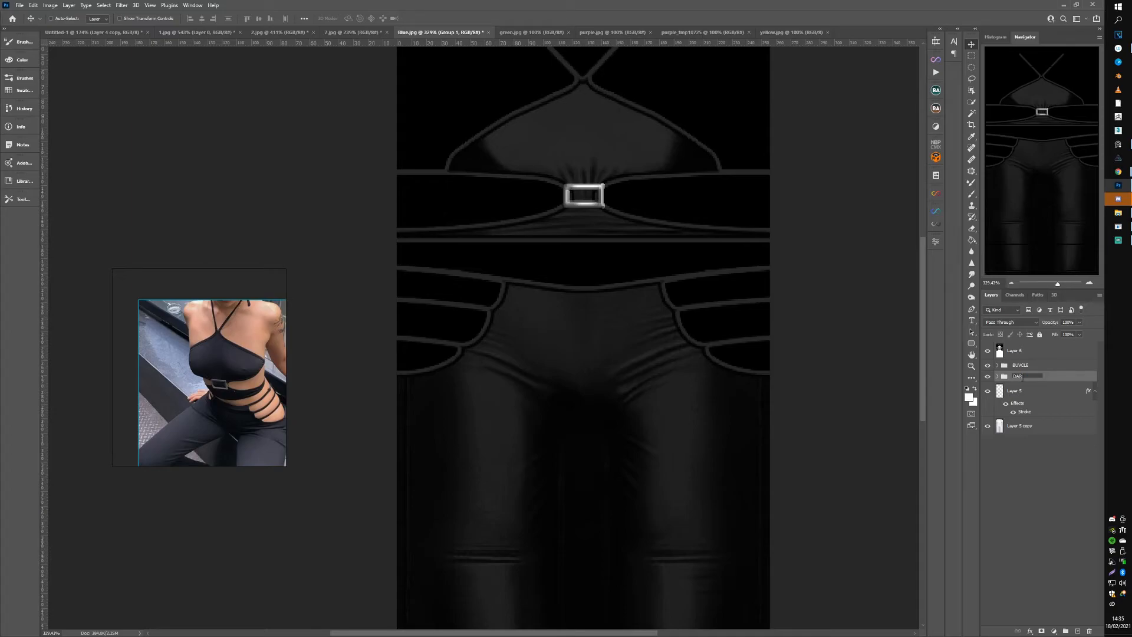
pyautogui.press('Return')
pyautogui.click(989, 378)
# Step: Add a Curves adjustment above the DARKEN group and pull the middle of the curve down to darken the texture
pyautogui.click(1055, 632)
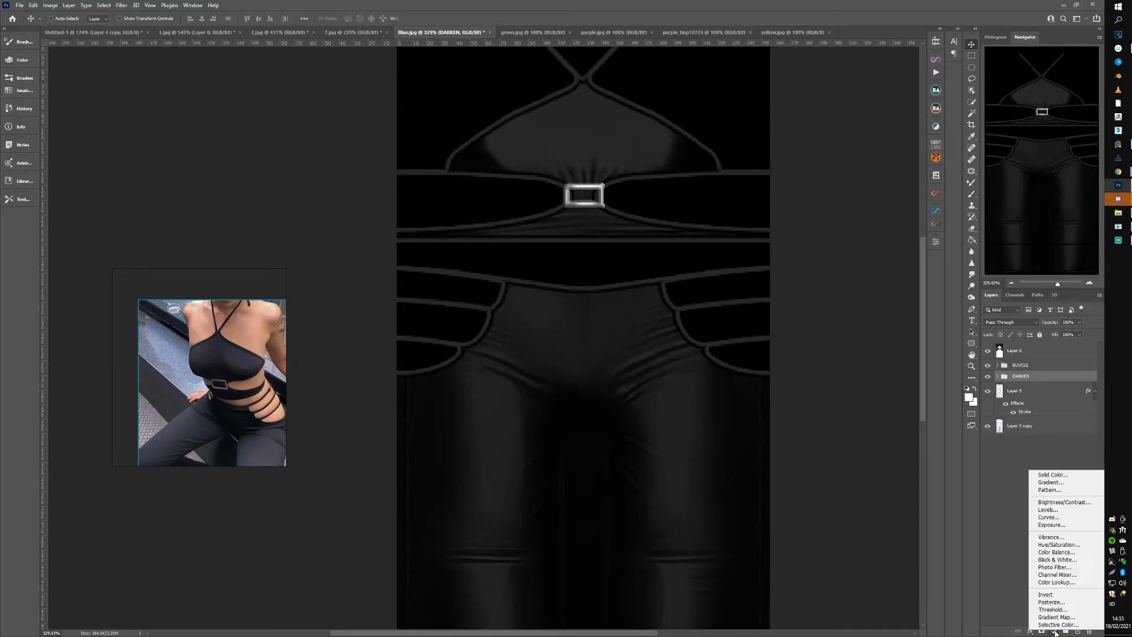
pyautogui.click(1057, 519)
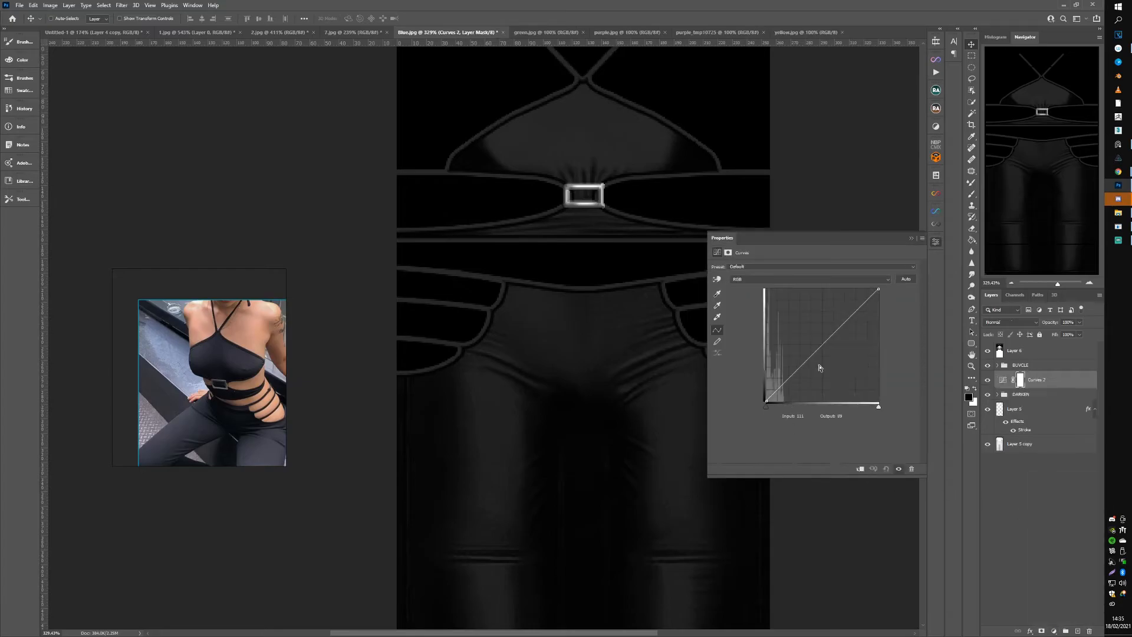
pyautogui.moveTo(819, 350); pyautogui.dragTo(830, 355)
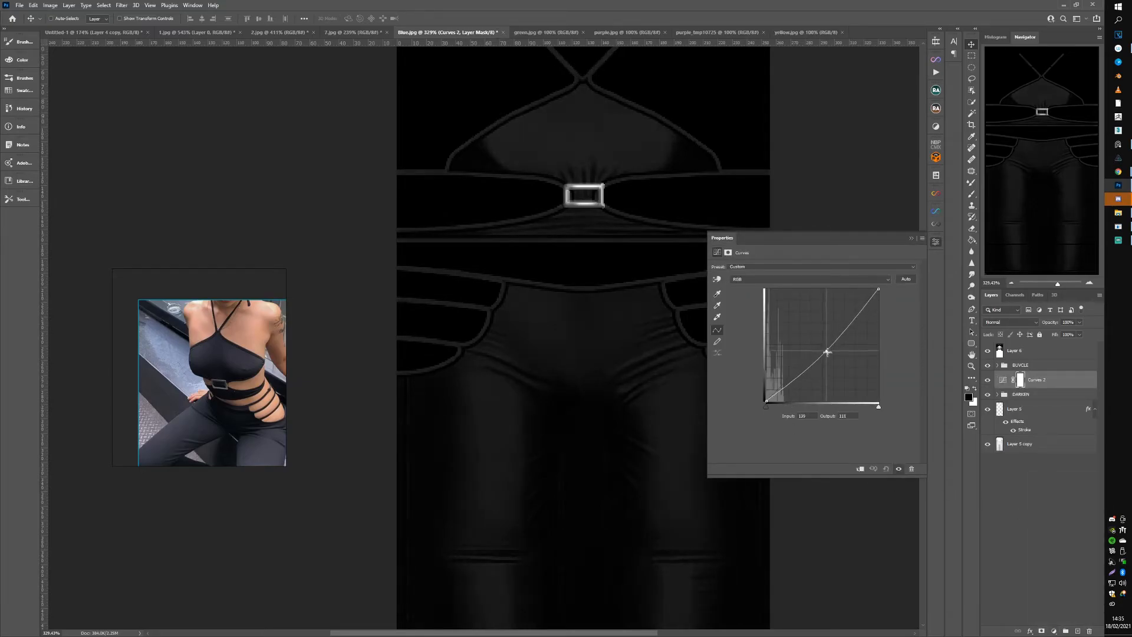
pyautogui.click(911, 239)
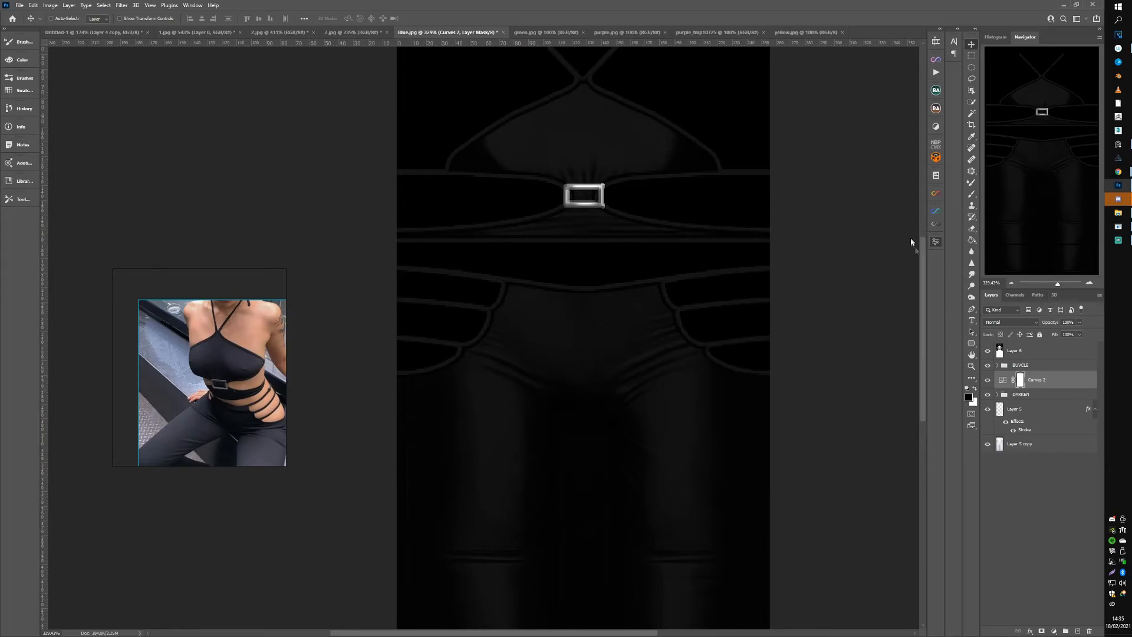
# Step: Invert the new Curves layer's mask to black, comparing the darkening with and without the mask inverted
pyautogui.click(1006, 383)
pyautogui.click(1019, 383)
pyautogui.hotkey('ctrl', 'i')
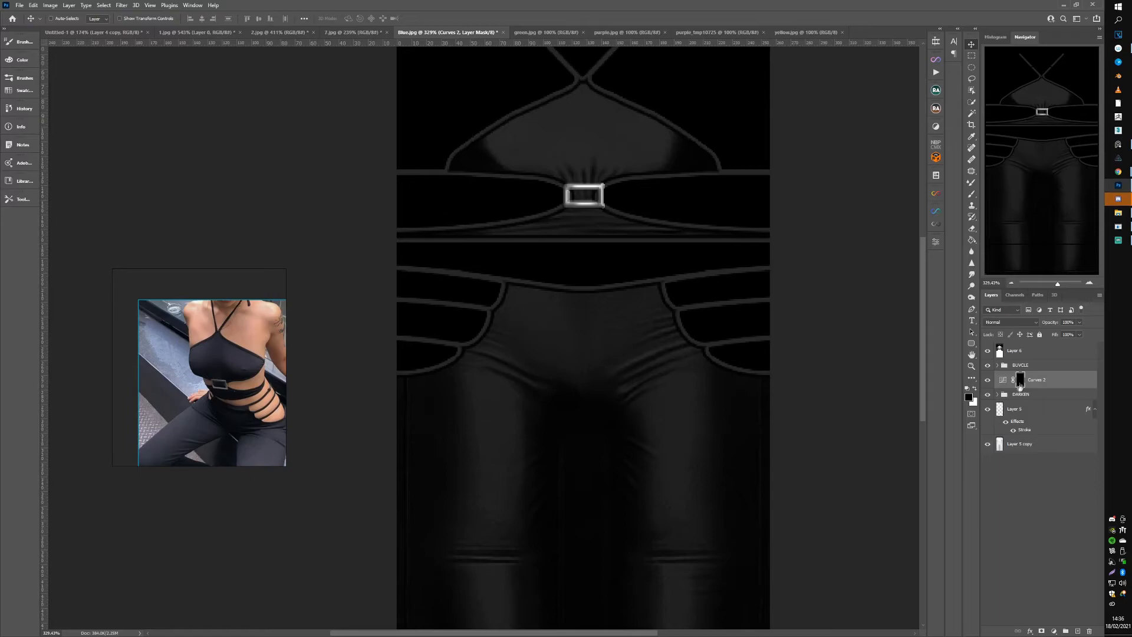
pyautogui.hotkey('ctrl', 'i')
pyautogui.hotkey('ctrl', 'i')
pyautogui.hotkey('ctrl', 'i')
pyautogui.hotkey('ctrl', 'i')
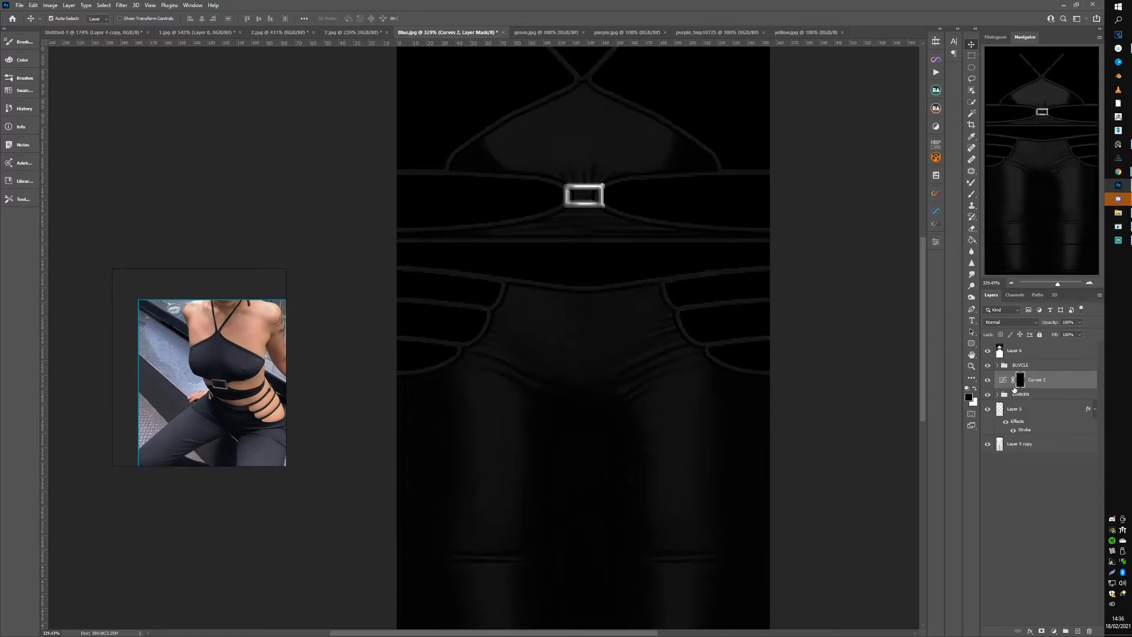
pyautogui.hotkey('ctrl', 'i')
pyautogui.hotkey('ctrl', 'i')
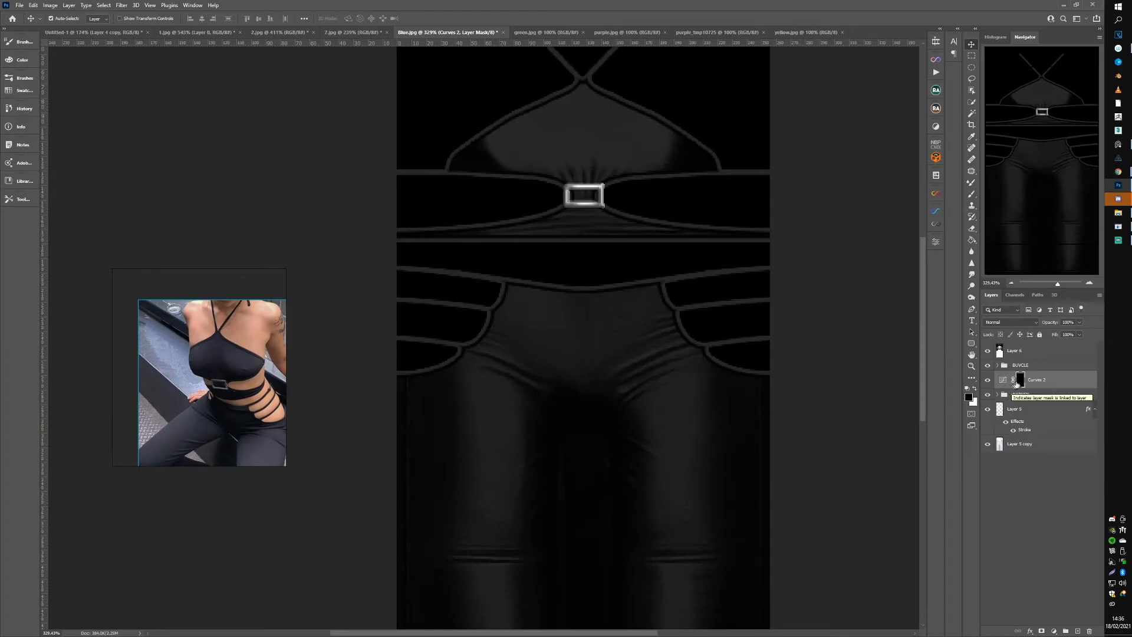
# Step: With a reduced soft round brush, paint white on the Curves mask under the bust around the buckle to add shadow
pyautogui.click(971, 195)
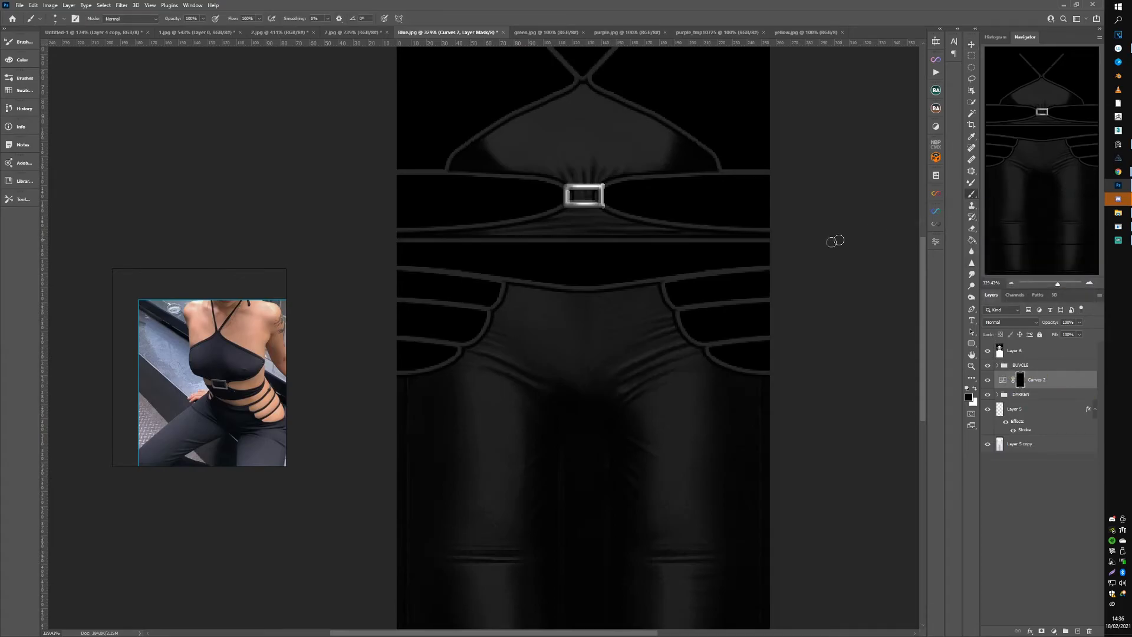
pyautogui.rightClick(578, 246)
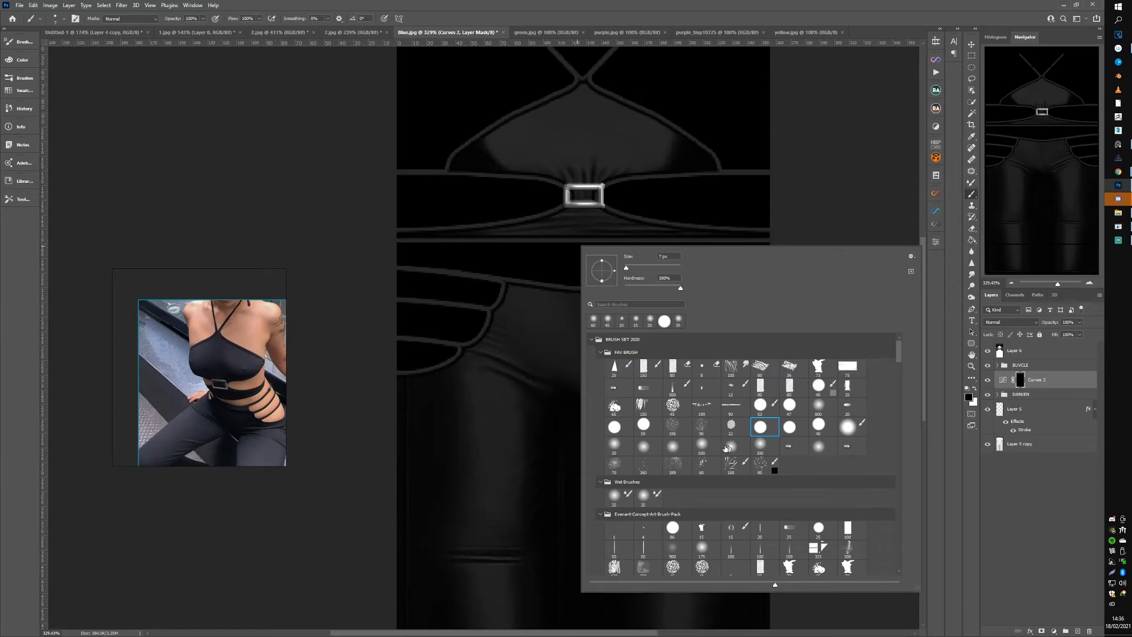
pyautogui.click(702, 446)
pyautogui.click(579, 196)
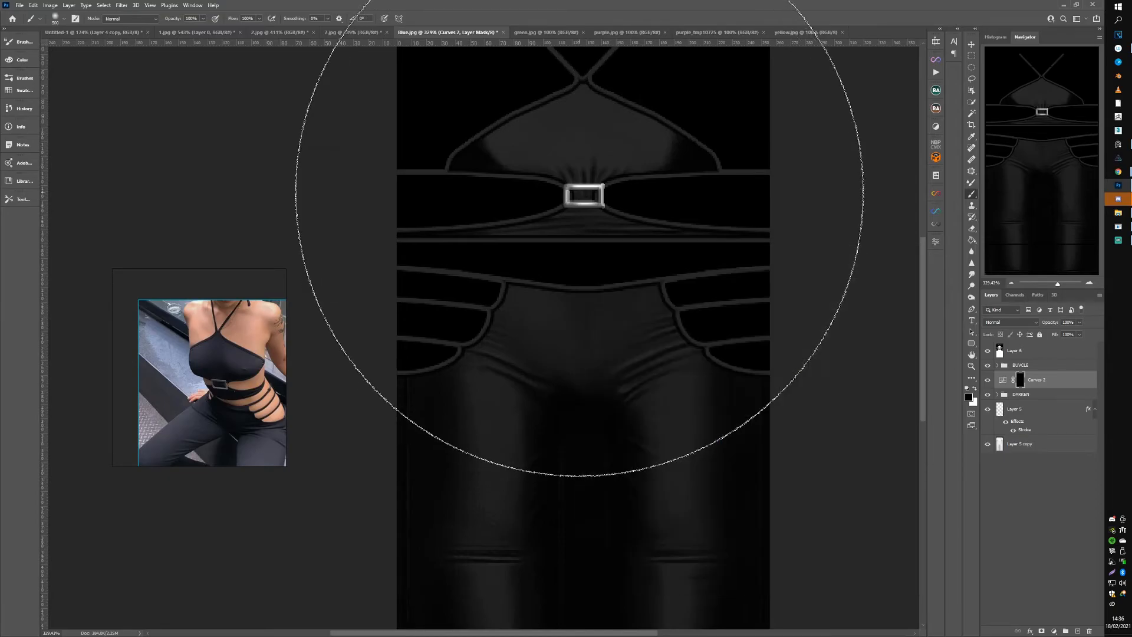
pyautogui.press('[')
pyautogui.press('[')
pyautogui.press('[')
pyautogui.press('[')
pyautogui.press('[')
pyautogui.press('[')
pyautogui.press('[')
pyautogui.press('[')
pyautogui.press('[')
pyautogui.press('[')
pyautogui.press('[')
pyautogui.press('[')
pyautogui.press('[')
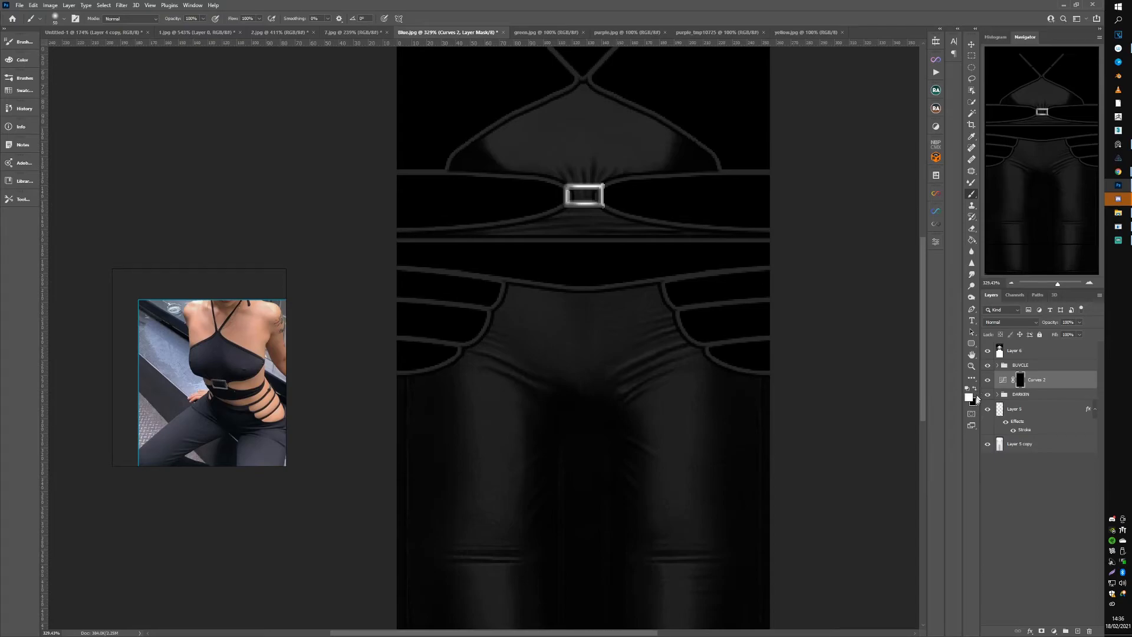
pyautogui.press('[')
pyautogui.moveTo(557, 183)
pyautogui.mouseDown()
pyautogui.moveTo(635, 178)
pyautogui.moveTo(497, 179)
pyautogui.moveTo(681, 178)
pyautogui.mouseUp()
pyautogui.press(']')
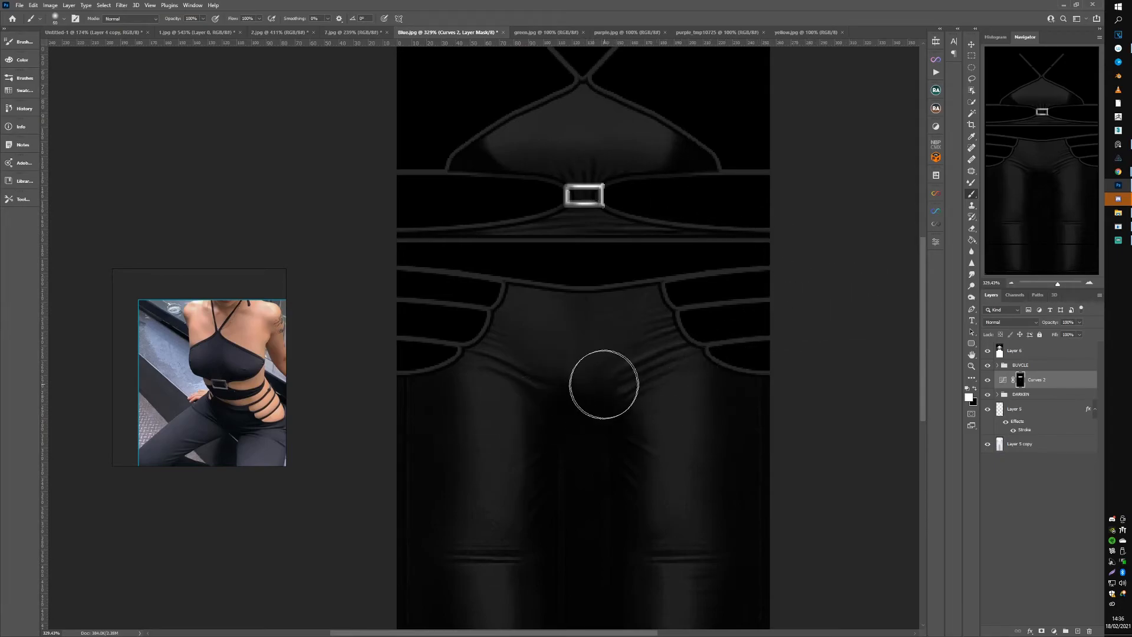
# Step: Lower the brush opacity, refine the Curves mask around the bust, and compare the Curves layer on and off
pyautogui.click(203, 19)
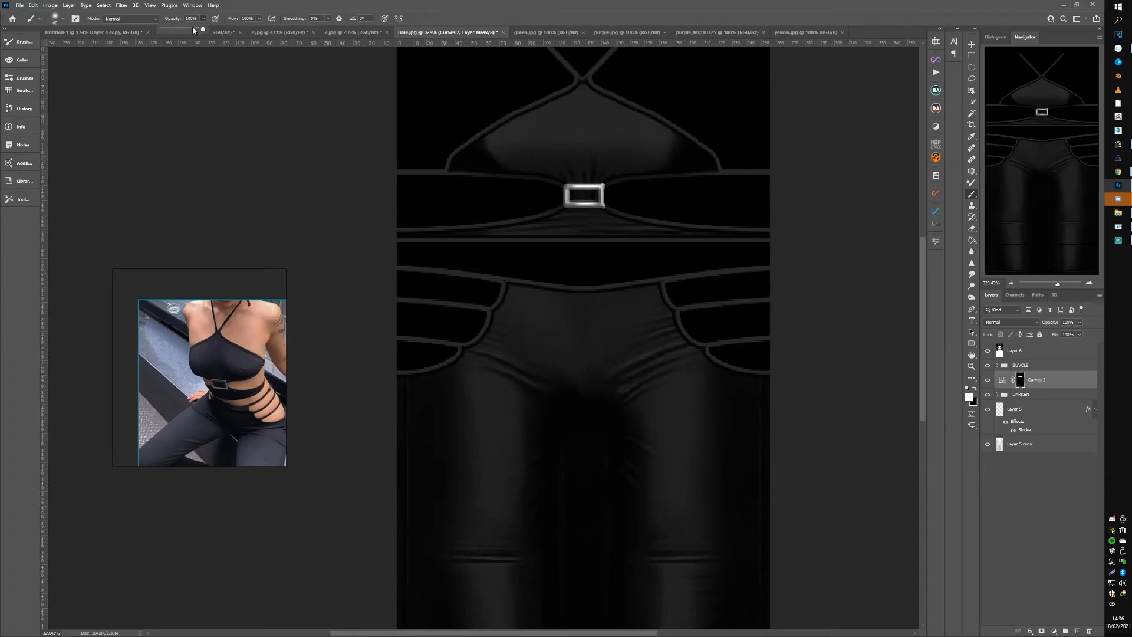
pyautogui.moveTo(174, 29); pyautogui.dragTo(171, 29)
pyautogui.click(988, 382)
pyautogui.click(988, 382)
pyautogui.click(987, 382)
pyautogui.click(988, 382)
pyautogui.click(988, 382)
pyautogui.click(988, 382)
pyautogui.click(987, 382)
pyautogui.click(988, 382)
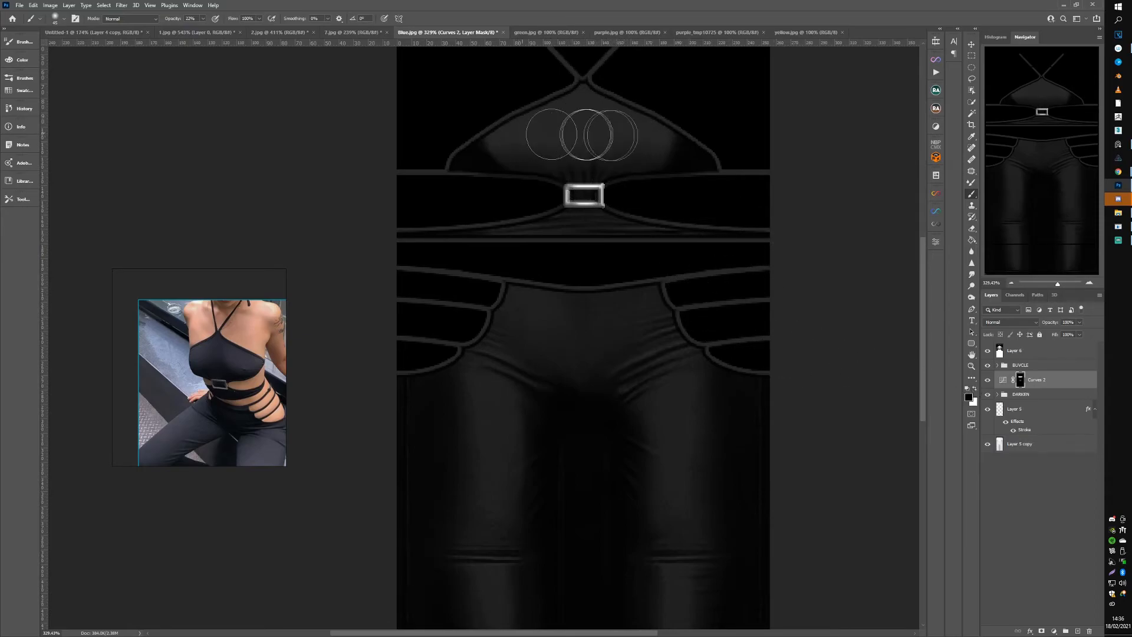
pyautogui.click(988, 380)
pyautogui.click(988, 380)
pyautogui.click(988, 380)
pyautogui.click(988, 380)
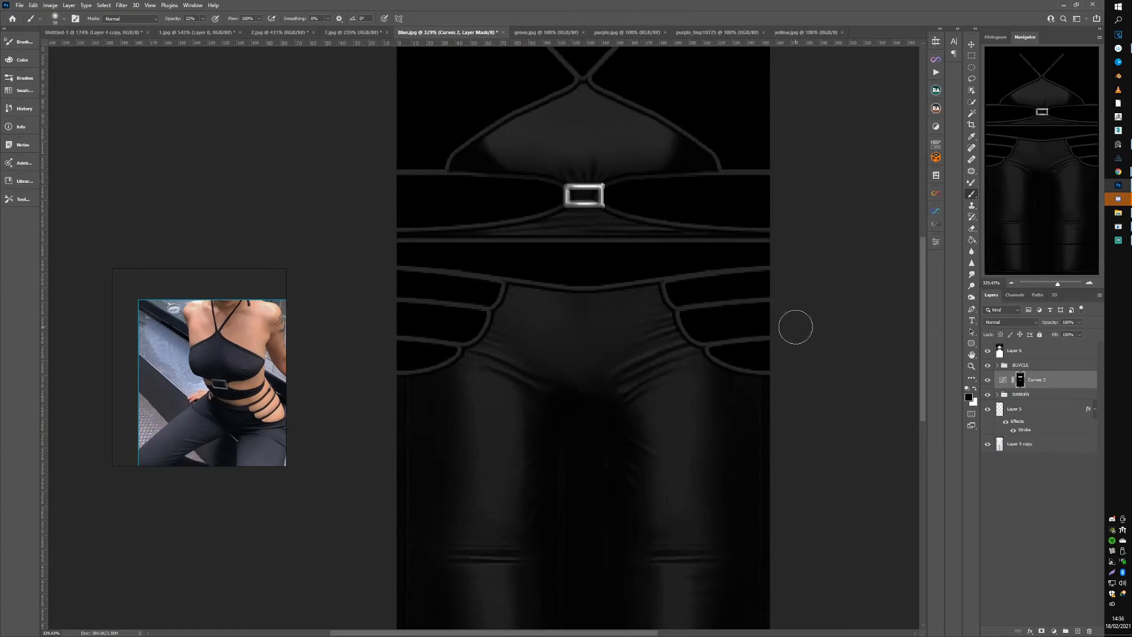
# Step: Switch to IMVU, apply the changes and examine the new bust shading on the avatar from several angles and distances
pyautogui.click(1118, 227)
pyautogui.click(983, 50)
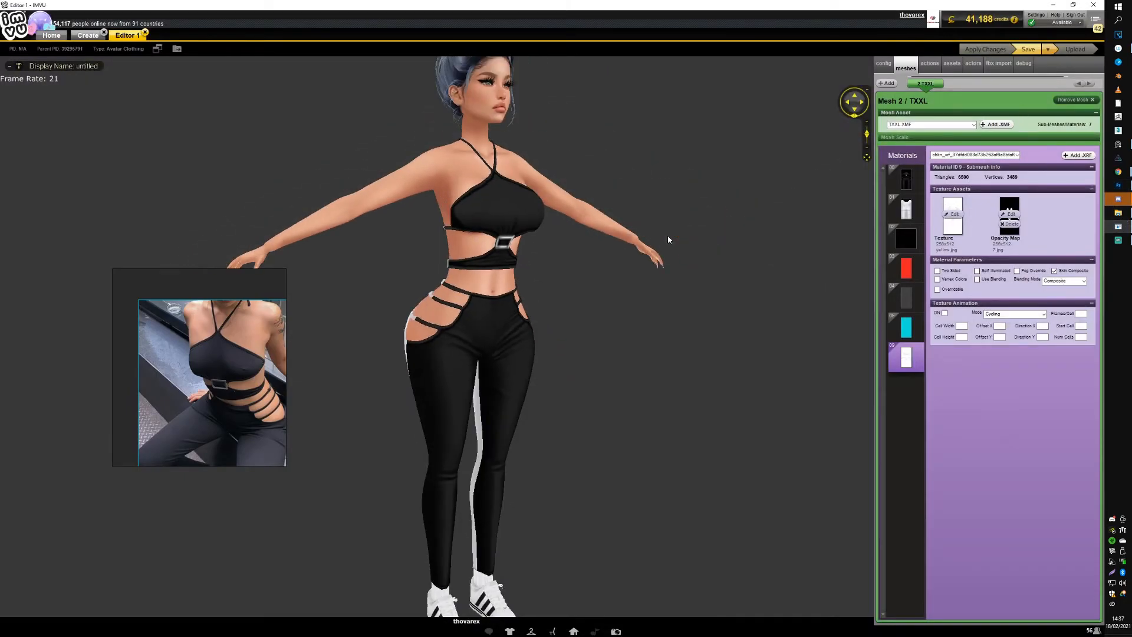
pyautogui.moveTo(641, 241); pyautogui.dragTo(595, 238)
pyautogui.moveTo(505, 315); pyautogui.dragTo(543, 316)
pyautogui.scroll(3, 694, 299)
pyautogui.scroll(-3, 694, 299)
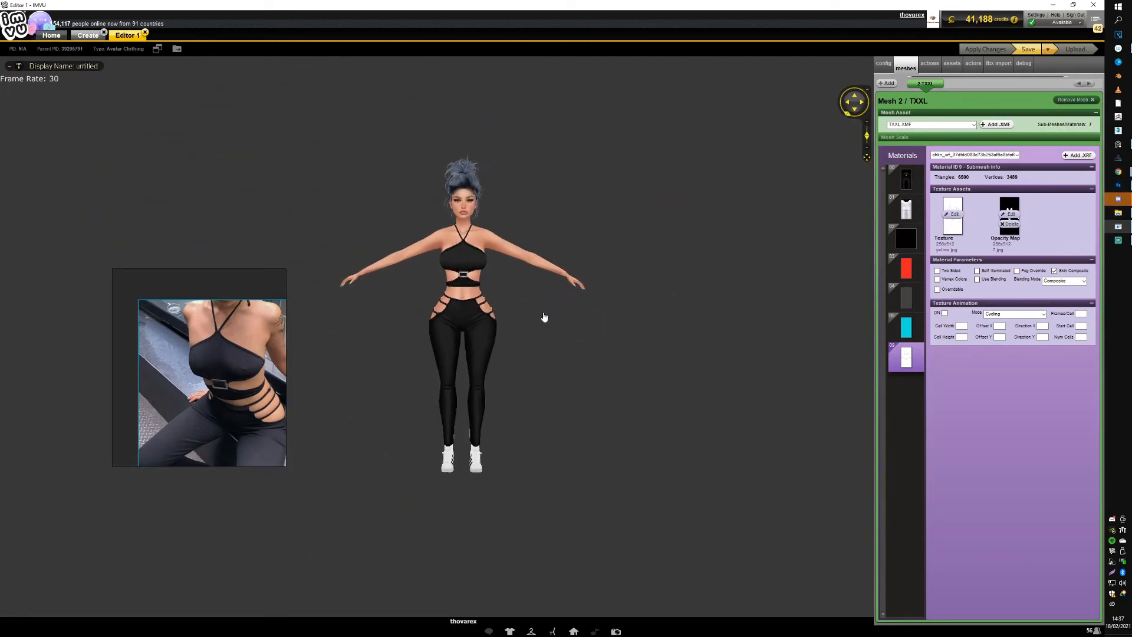
# Step: Back in Photoshop, open the 2.jpg opacity map document and convert its Background into a regular layer named Layer 0
pyautogui.click(1119, 186)
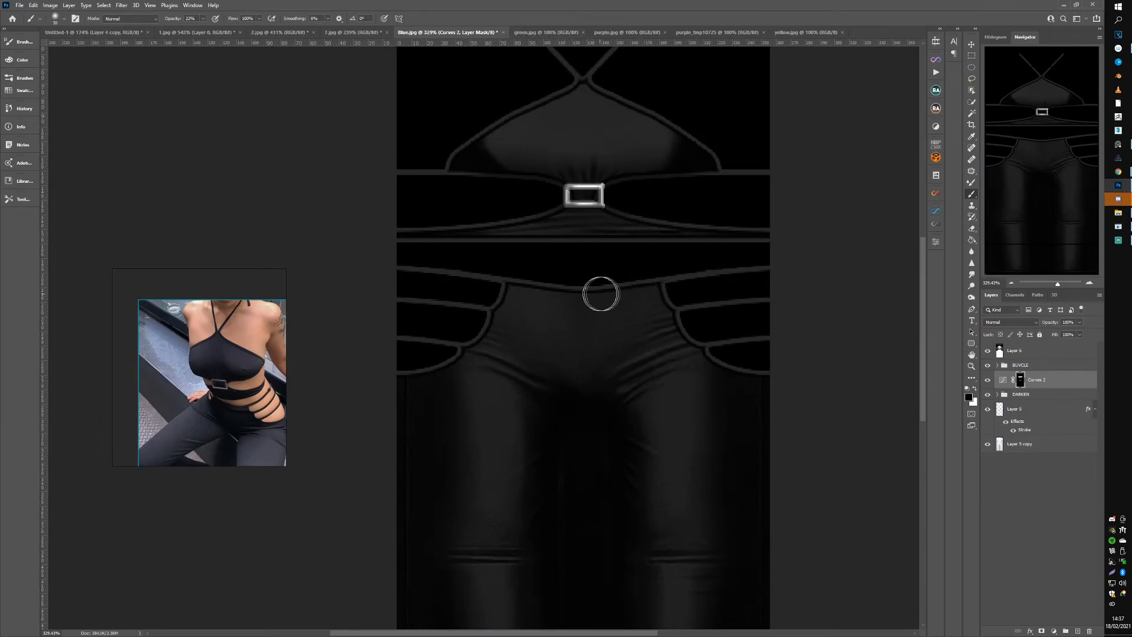
pyautogui.click(539, 32)
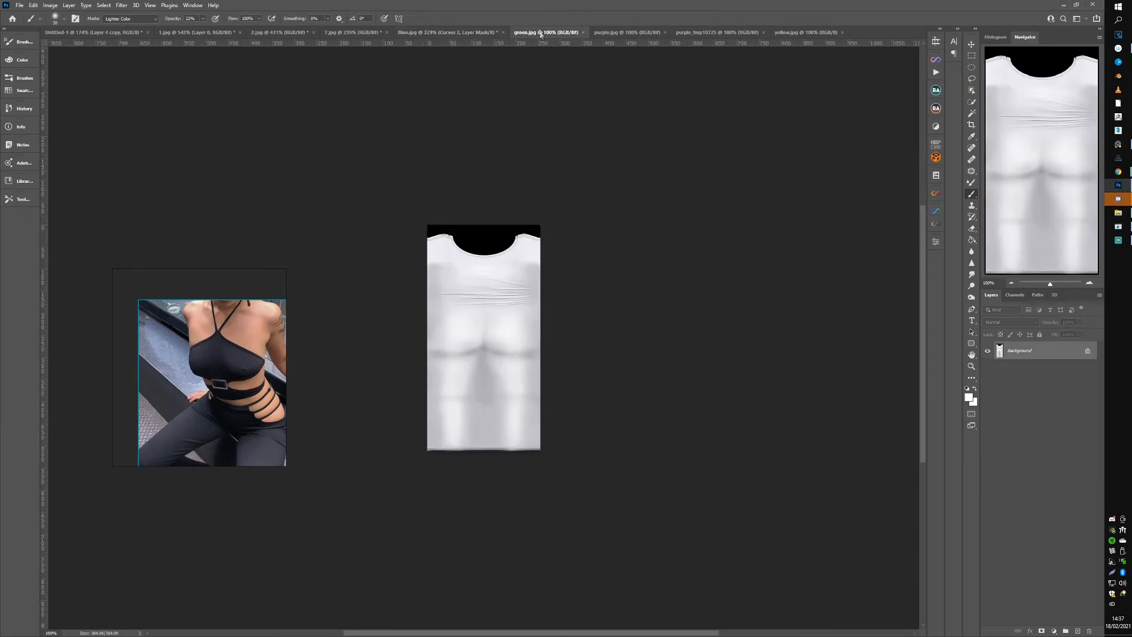
pyautogui.click(259, 33)
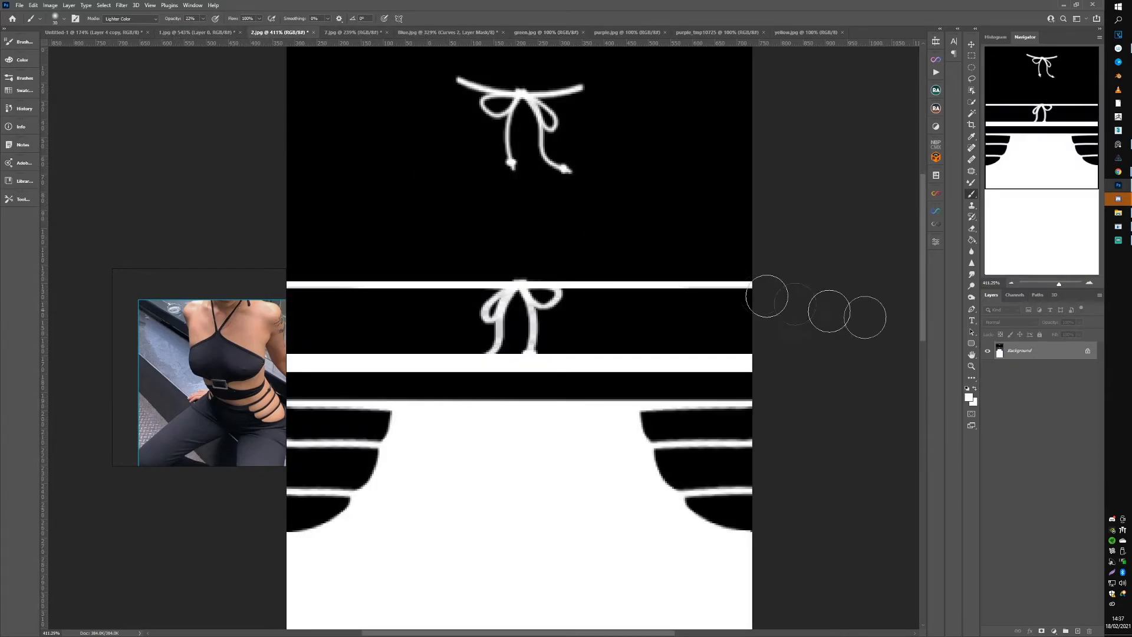
pyautogui.doubleClick(1032, 354)
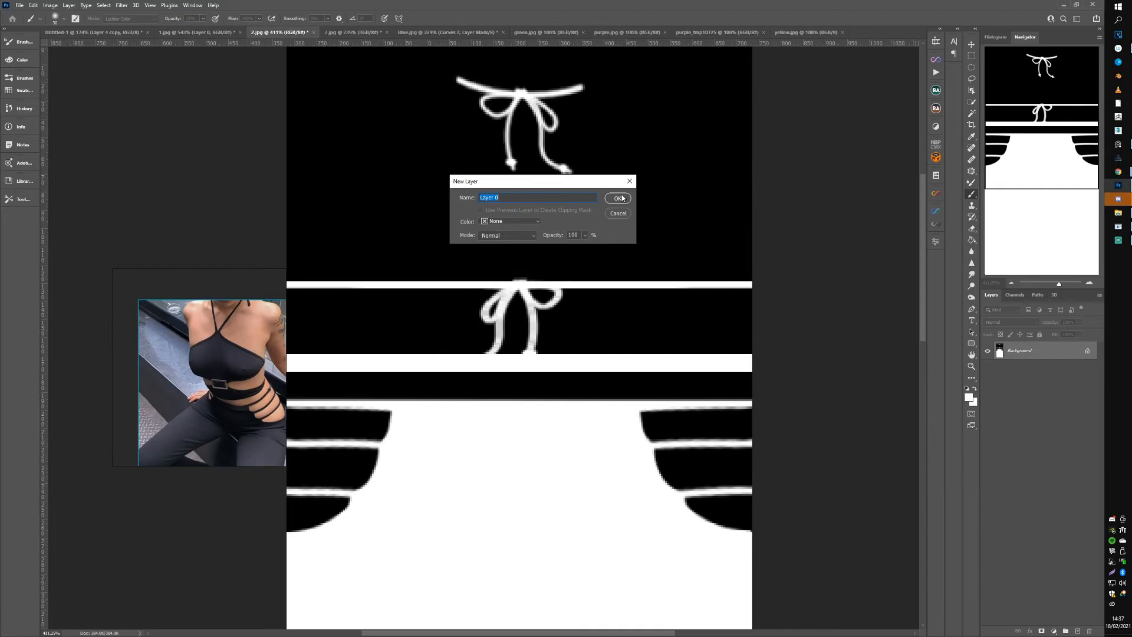
pyautogui.click(618, 198)
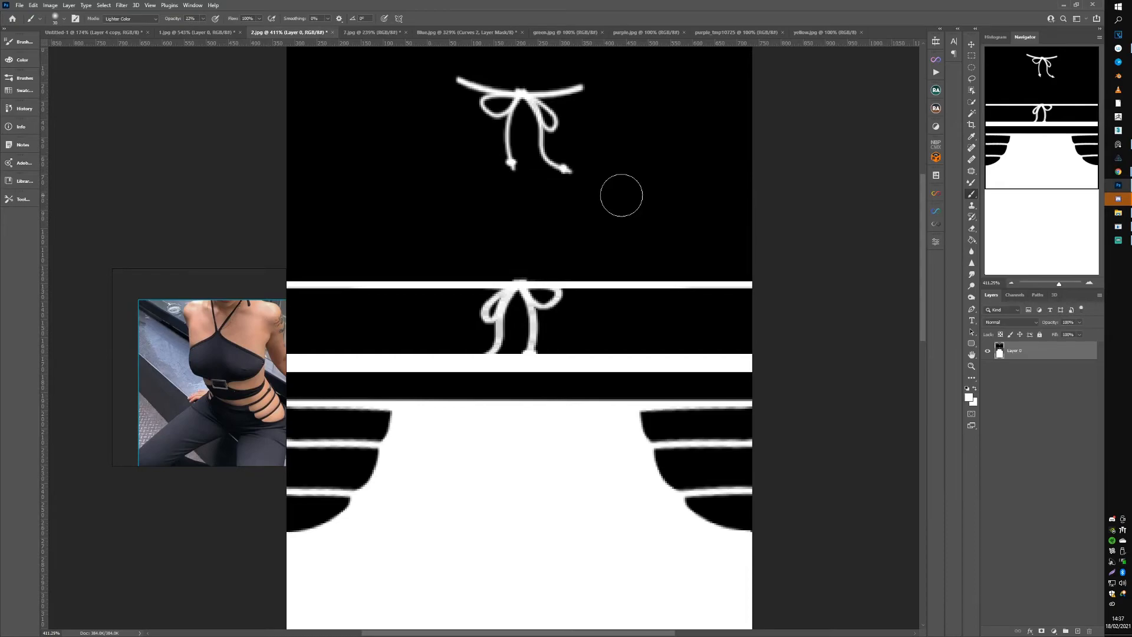
# Step: Copy the opacity map layer from 2.jpg into green.jpg over the whole texture and set its blend mode to Multiply
pyautogui.click(563, 34)
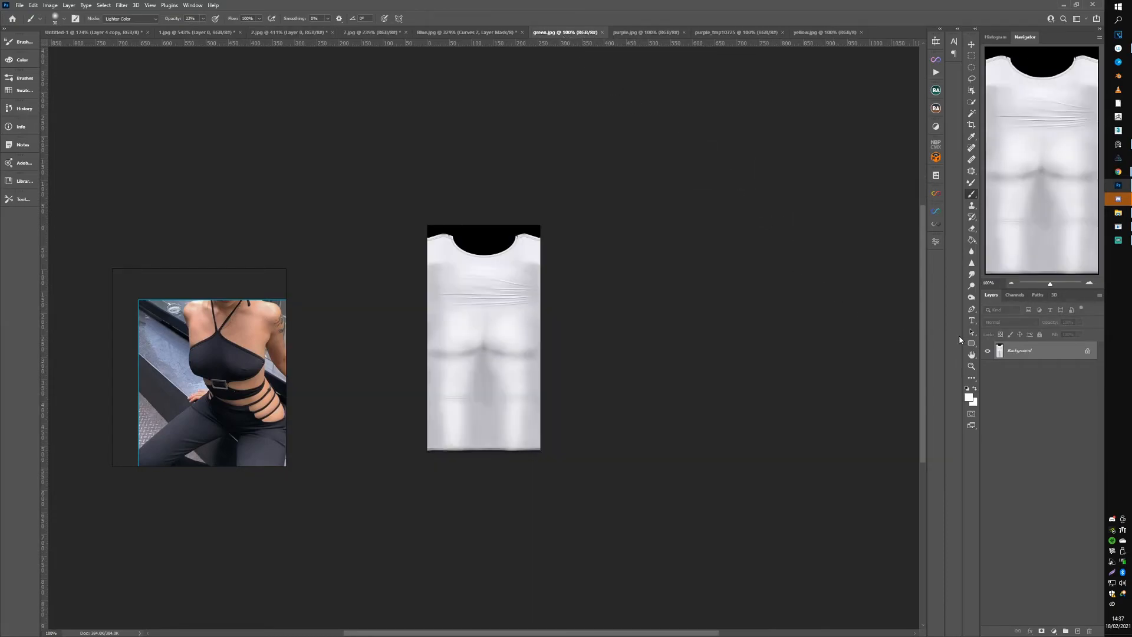
pyautogui.moveTo(459, 368); pyautogui.dragTo(518, 314)
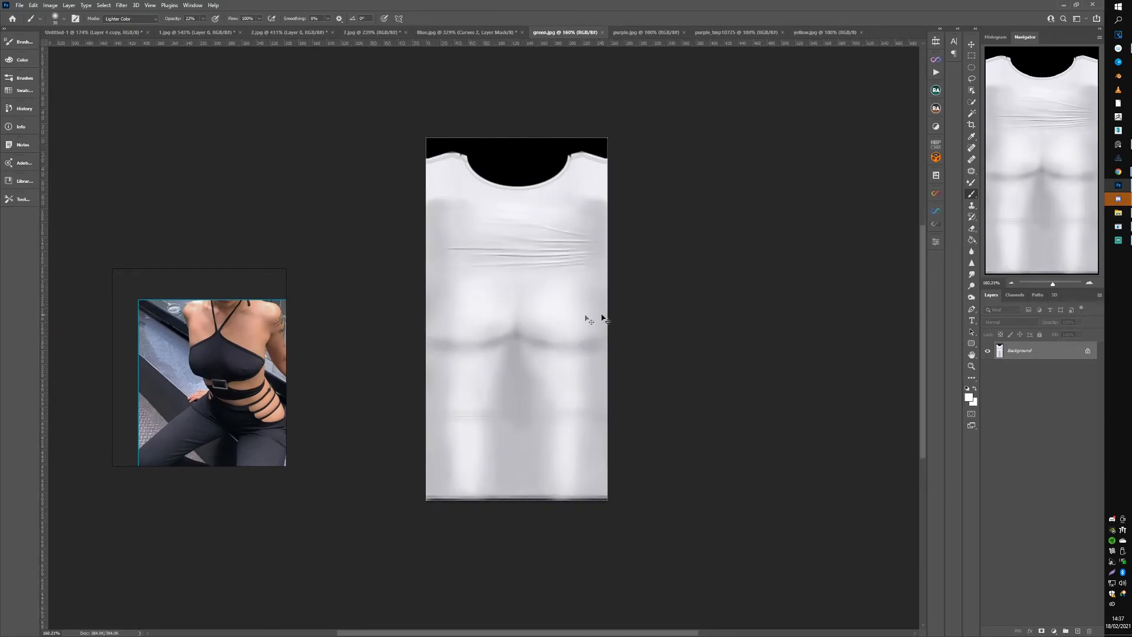
pyautogui.moveTo(605, 319); pyautogui.dragTo(607, 319)
pyautogui.click(998, 323)
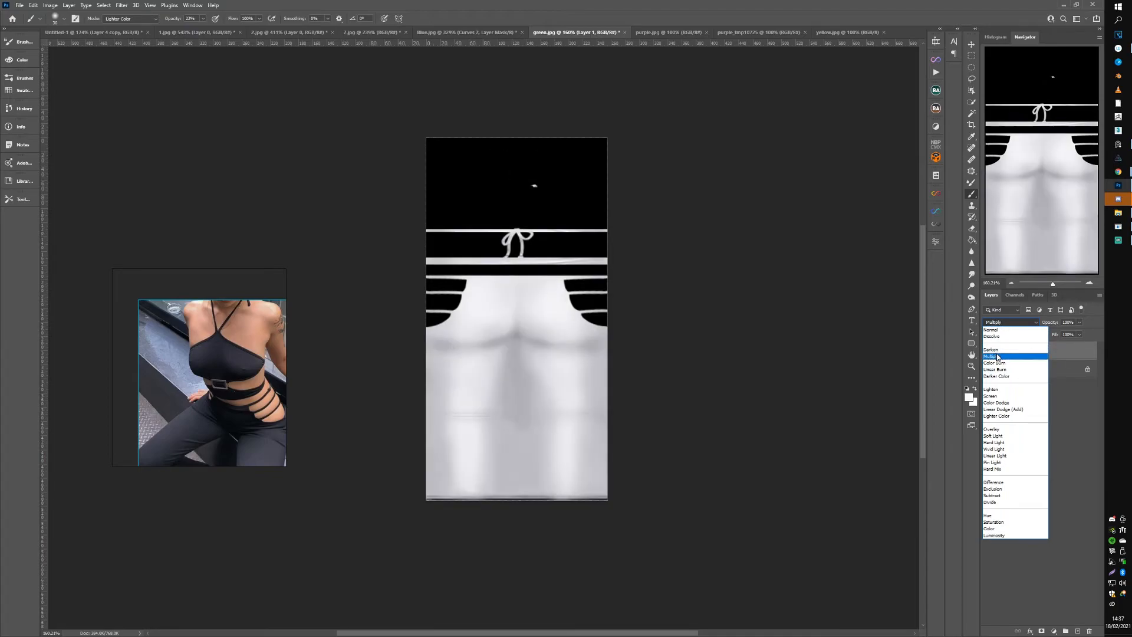
pyautogui.click(989, 357)
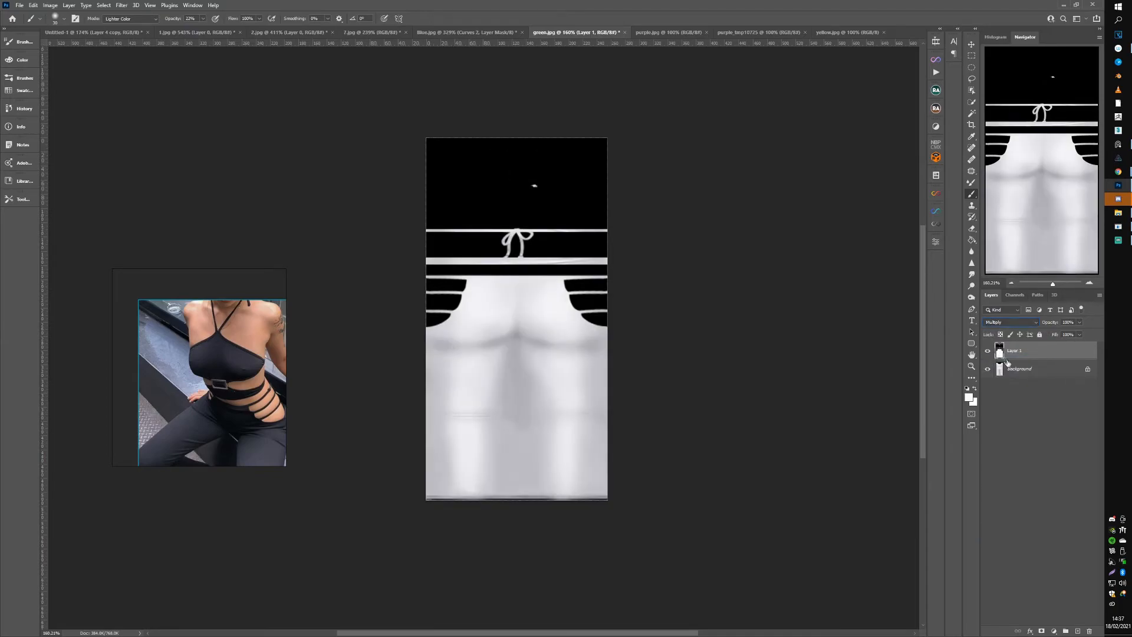
# Step: On green.jpg's Background, select a thin strip along the upper band, stretch it upward to about 134 × 122 px behind the neck bow, and deselect
pyautogui.click(1011, 371)
pyautogui.click(975, 59)
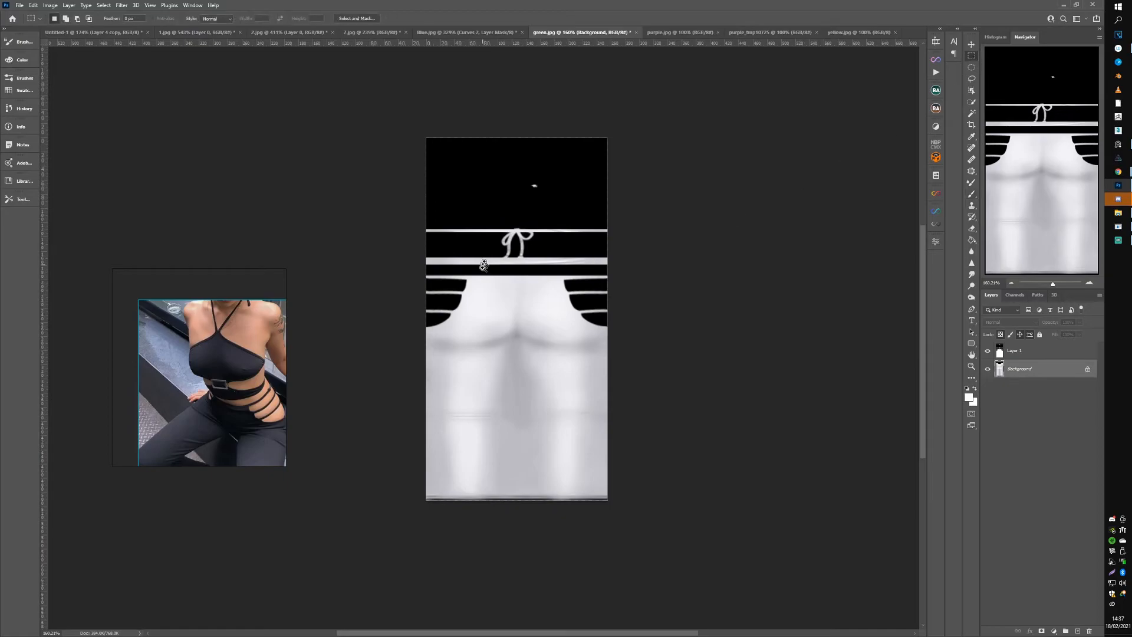
pyautogui.scroll(2, 480, 266)
pyautogui.moveTo(453, 200); pyautogui.dragTo(645, 203)
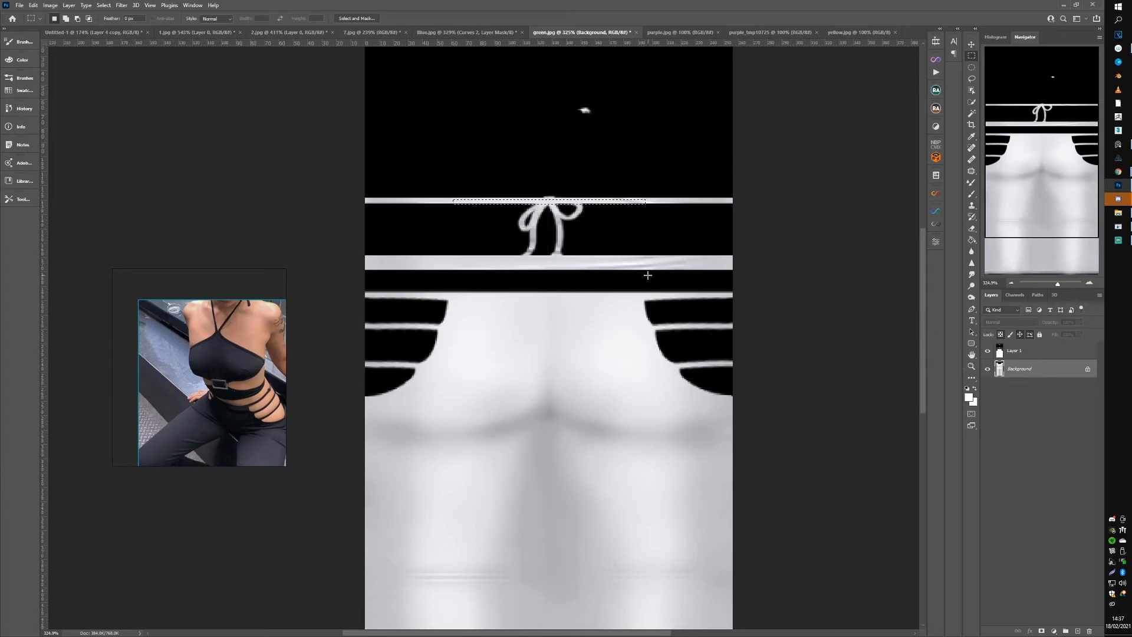
pyautogui.scroll(1, 647, 271)
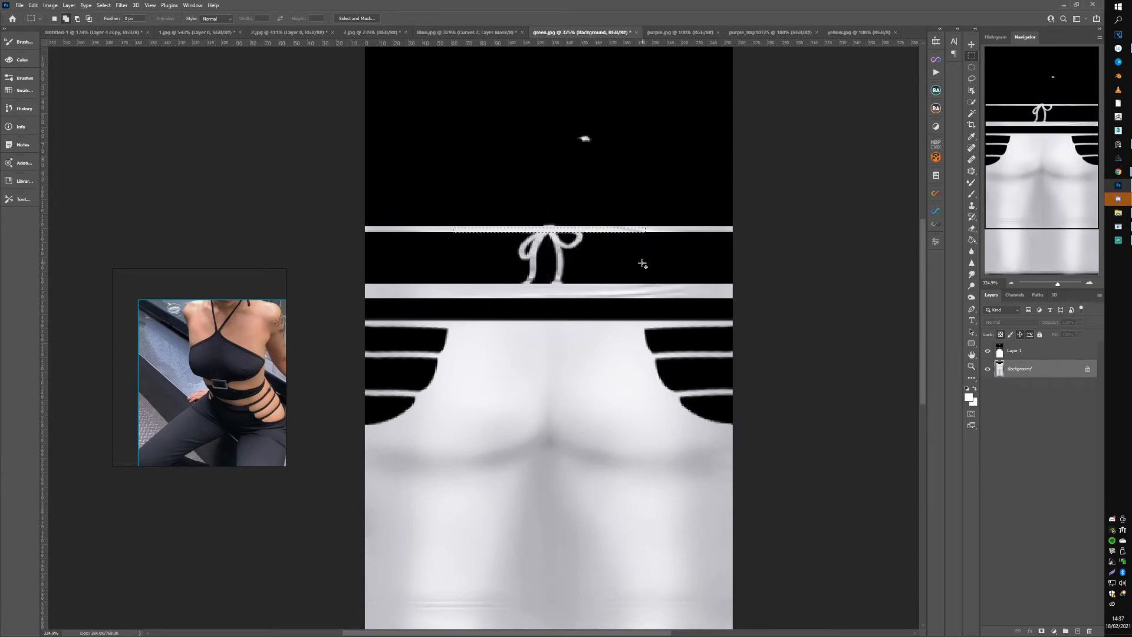
pyautogui.hotkey('ctrl', 't')
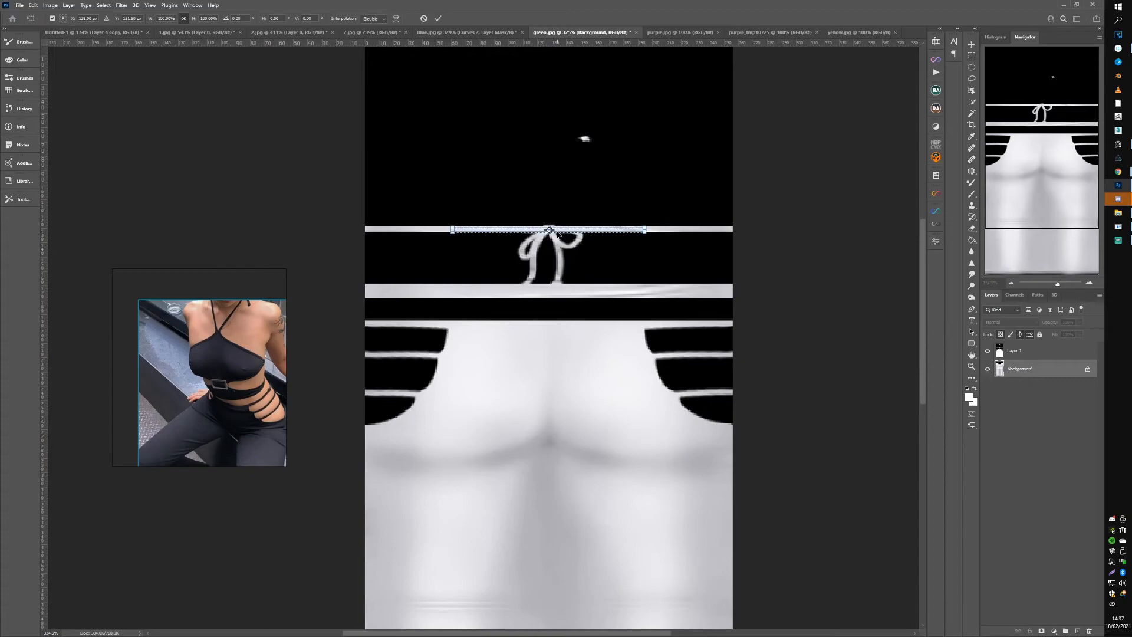
pyautogui.moveTo(554, 228); pyautogui.dragTo(559, 52)
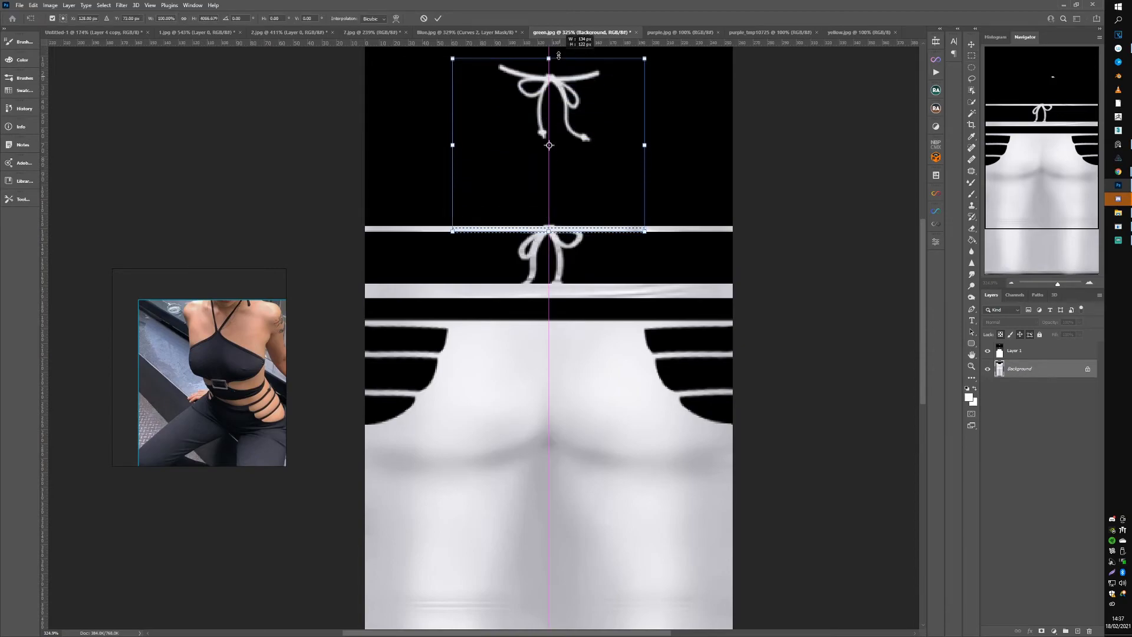
pyautogui.press('Return')
pyautogui.hotkey('ctrl', 'd')
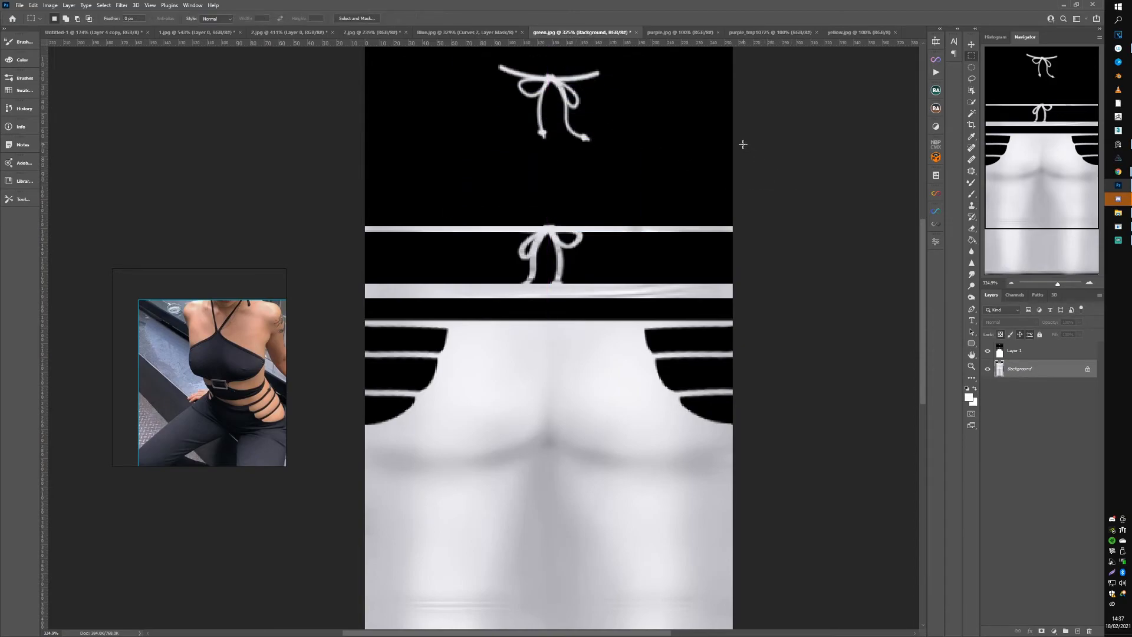
# Step: On green.jpg's opacity map layer, select all the white clothing areas: both bows, the chest strap, the waistband and the strapped trousers
pyautogui.click(1009, 356)
pyautogui.click(973, 114)
pyautogui.click(555, 76)
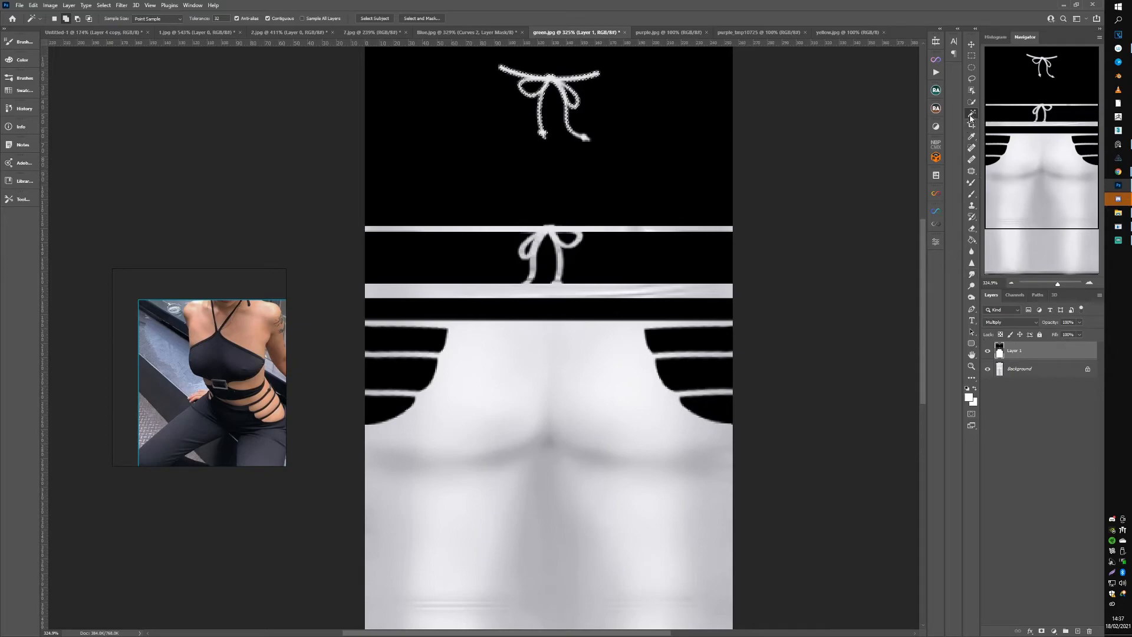
pyautogui.click(551, 235)
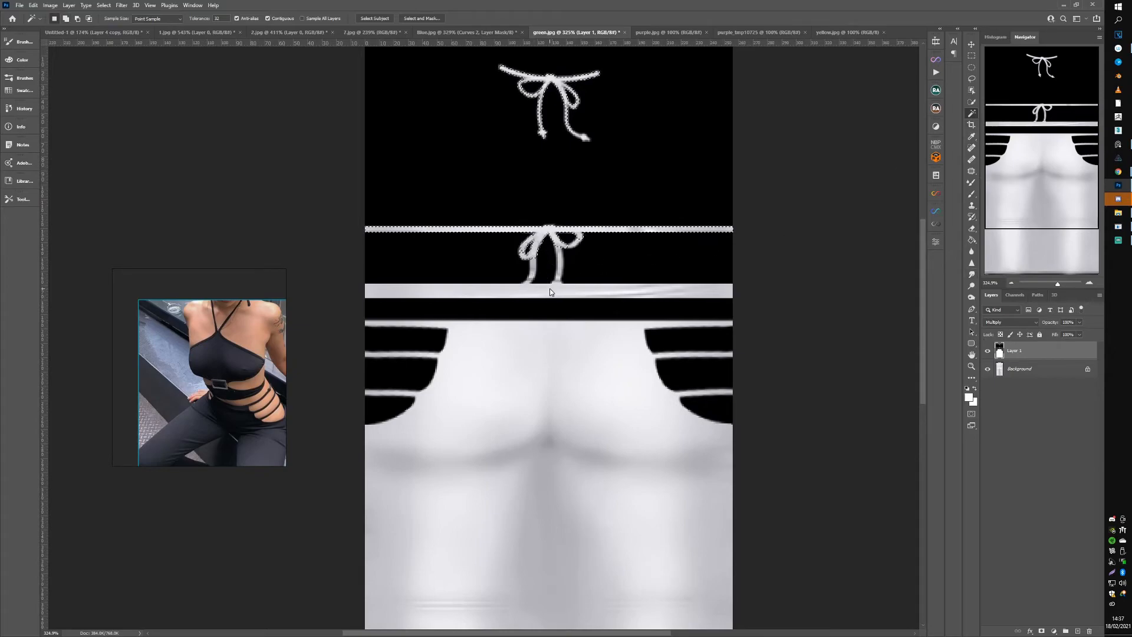
pyautogui.click(559, 362)
# Step: Copy the selected clothing areas from the Background to a new layer and fill them with white
pyautogui.click(1034, 371)
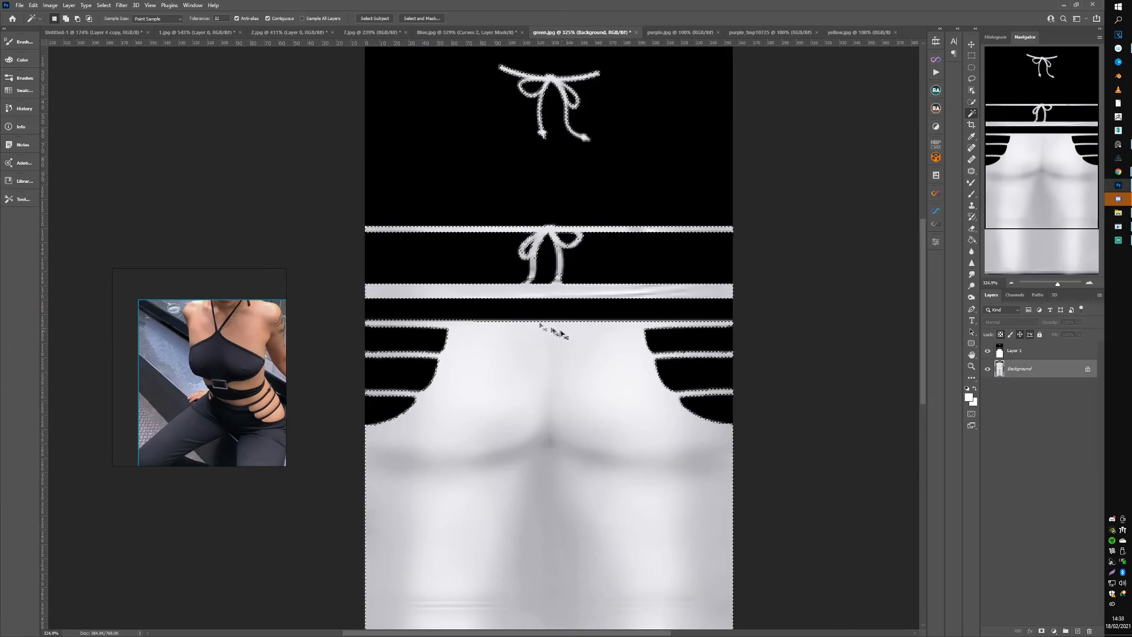
pyautogui.click(104, 5)
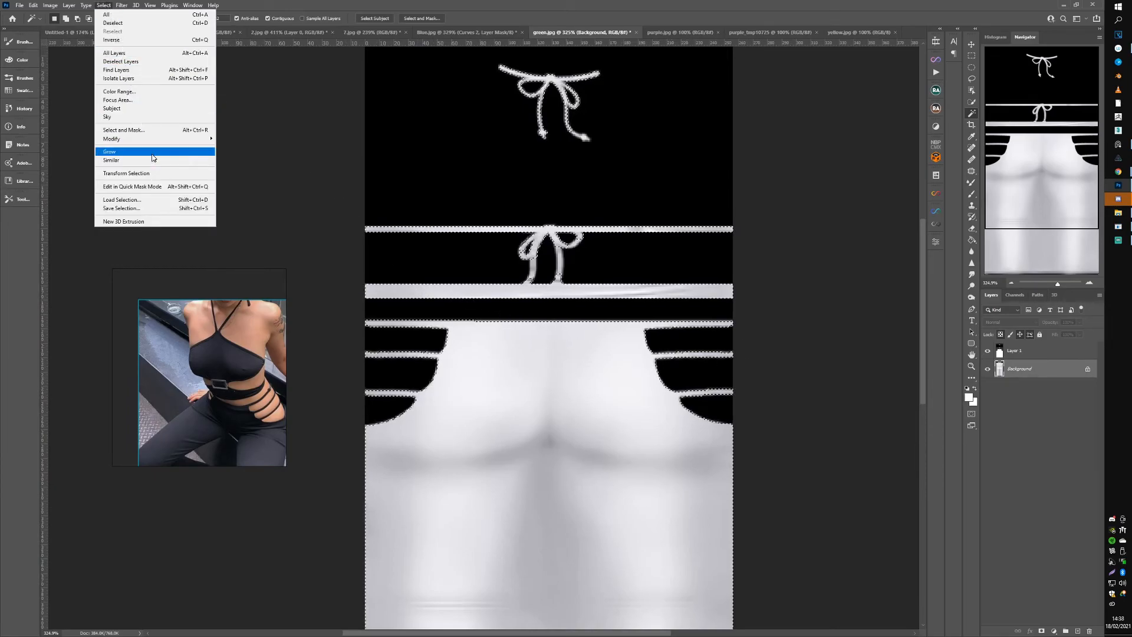
pyautogui.click(1029, 362)
pyautogui.hotkey('ctrl', 'j')
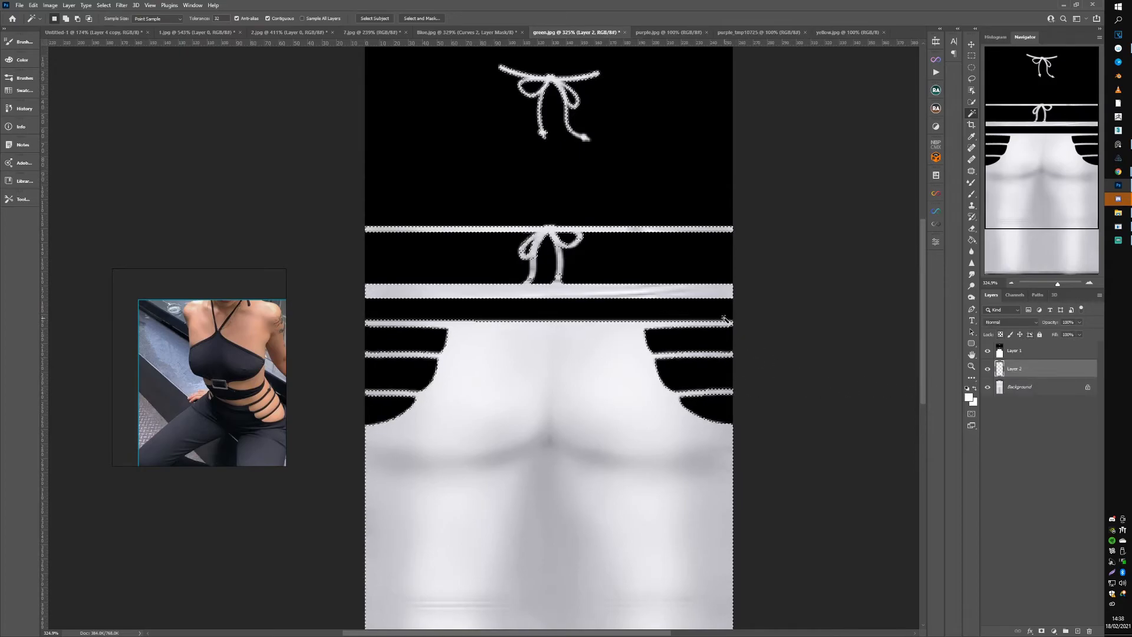
pyautogui.hotkey('alt', 'BackSpace')
pyautogui.hotkey('ctrl', 'd')
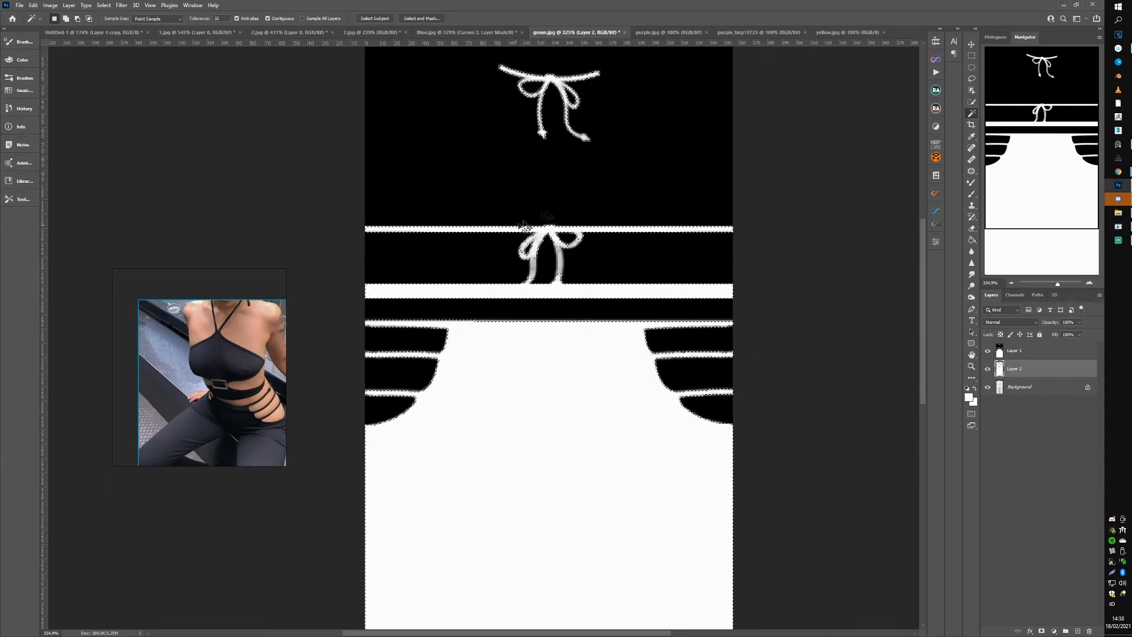
# Step: Contract the selection and delete the white fill inside it, leaving only white edge trims, then deselect and compare the layer on and off
pyautogui.click(988, 369)
pyautogui.click(988, 368)
pyautogui.hotkey('alt', 's')
pyautogui.press('m')
pyautogui.press('c')
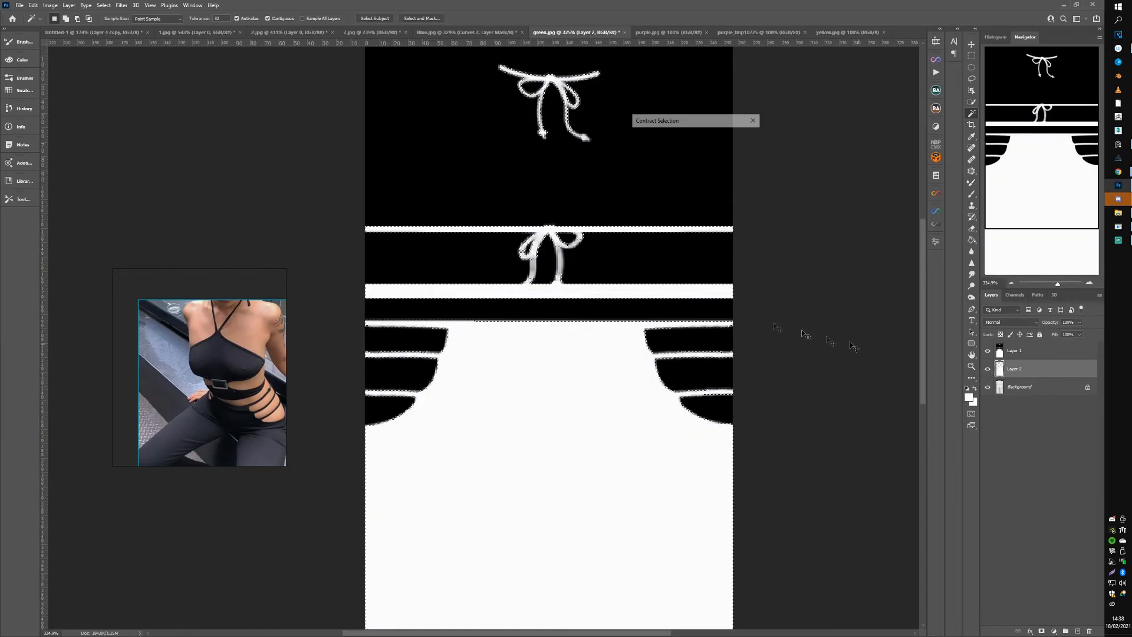
pyautogui.click(738, 139)
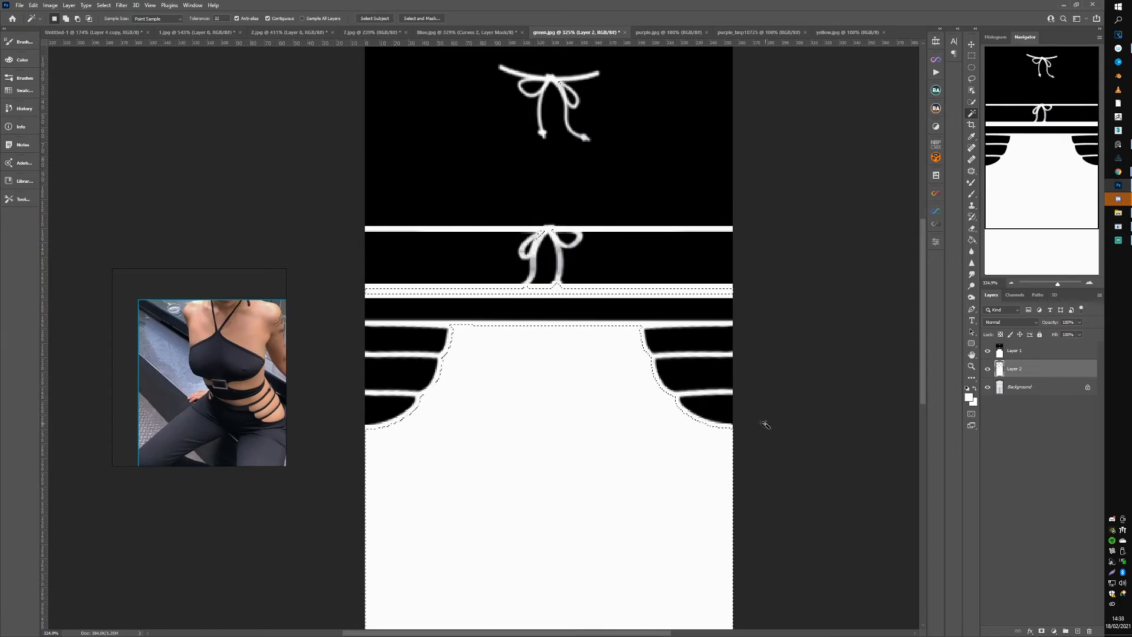
pyautogui.press('Delete')
pyautogui.hotkey('ctrl', 'd')
pyautogui.click(988, 368)
pyautogui.click(987, 369)
pyautogui.click(988, 369)
pyautogui.click(987, 369)
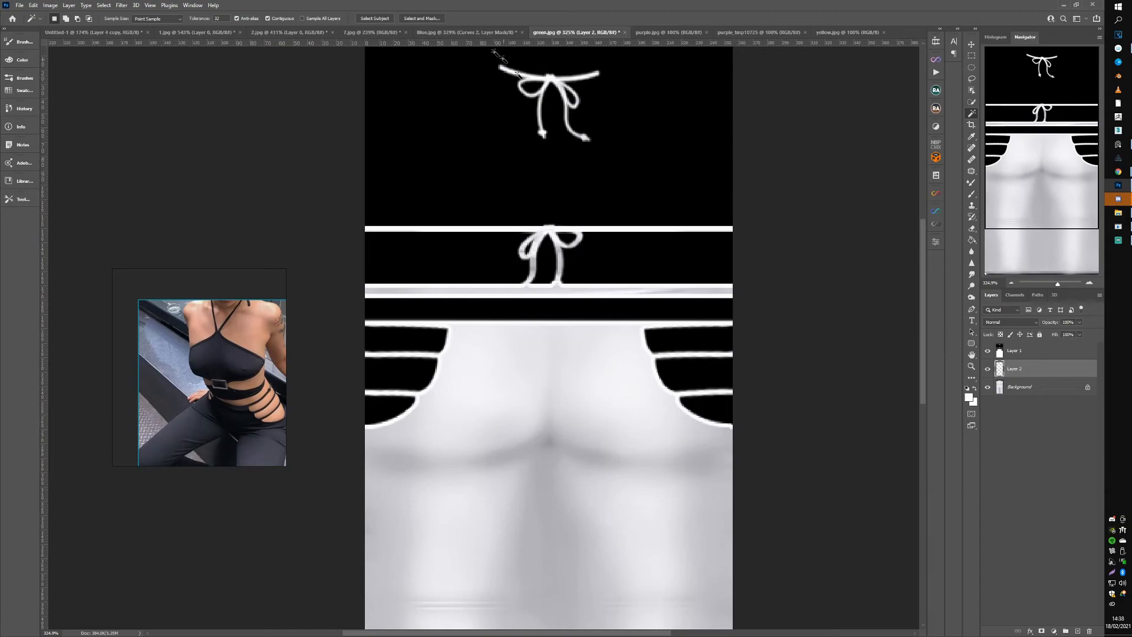
# Step: Copy the Stroke layer style from Layer 5 of the front texture document onto the white trim layer in green.jpg
pyautogui.click(457, 31)
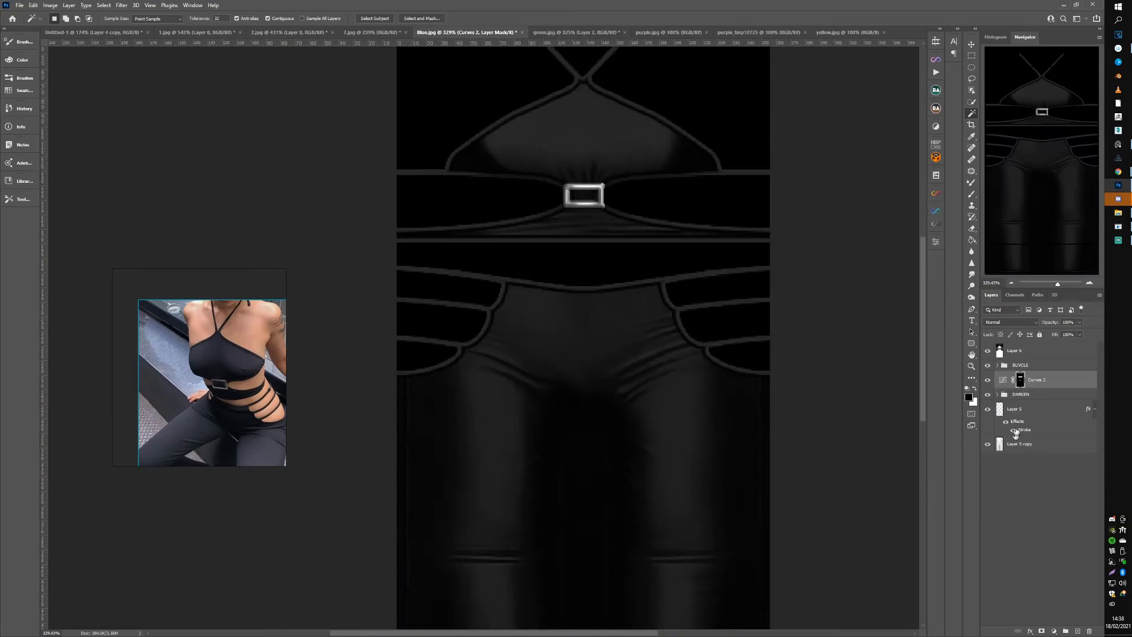
pyautogui.click(1016, 433)
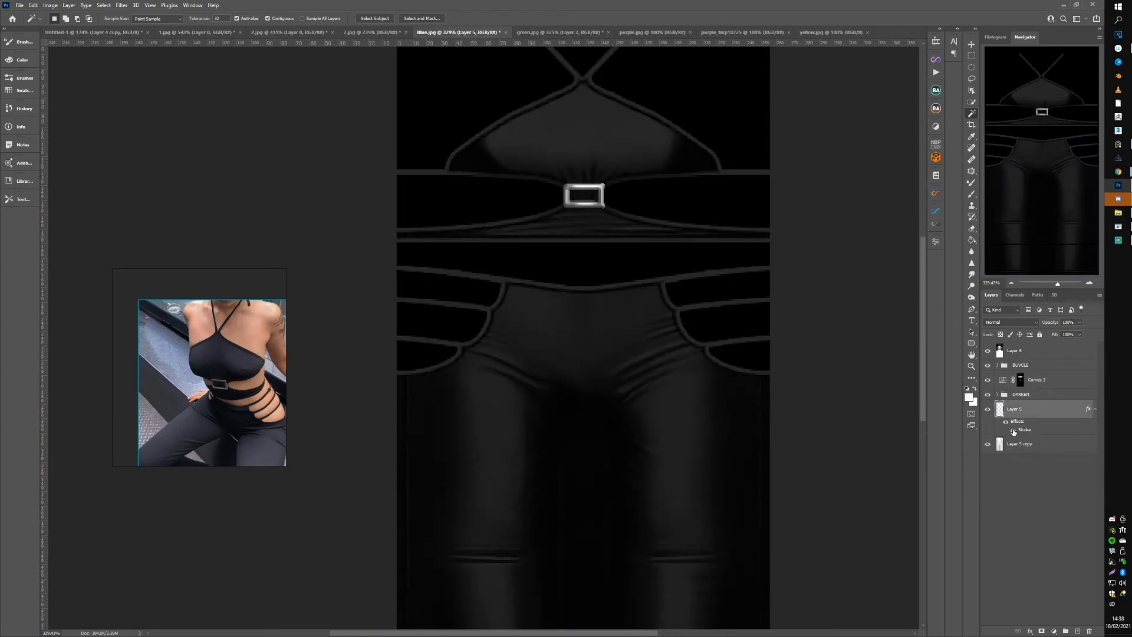
pyautogui.rightClick(1019, 415)
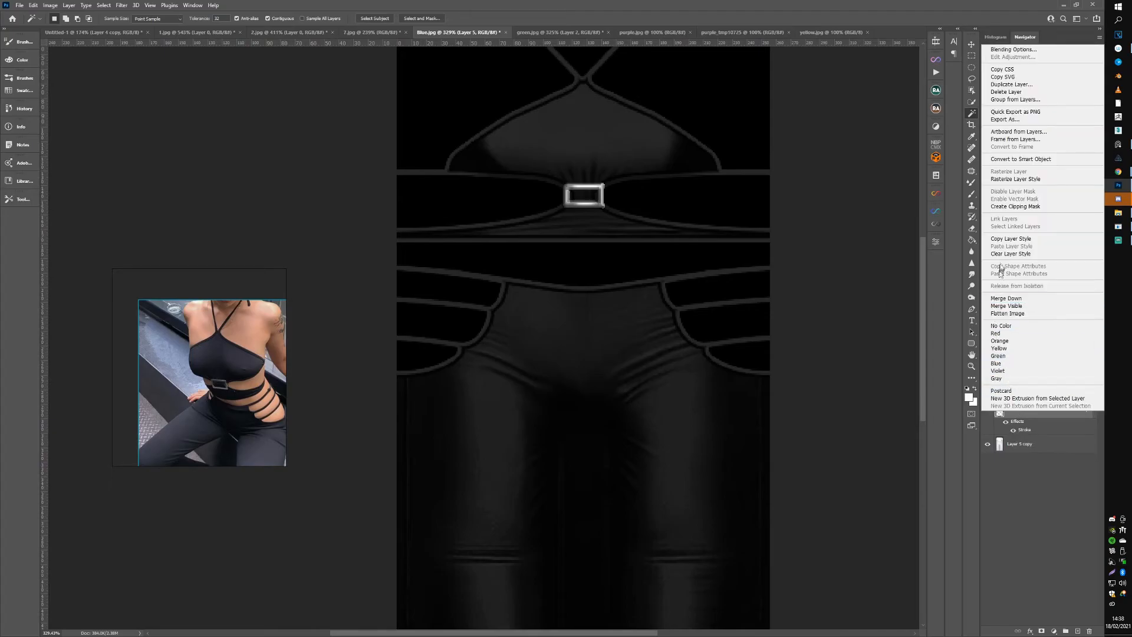
pyautogui.click(1005, 244)
pyautogui.click(510, 34)
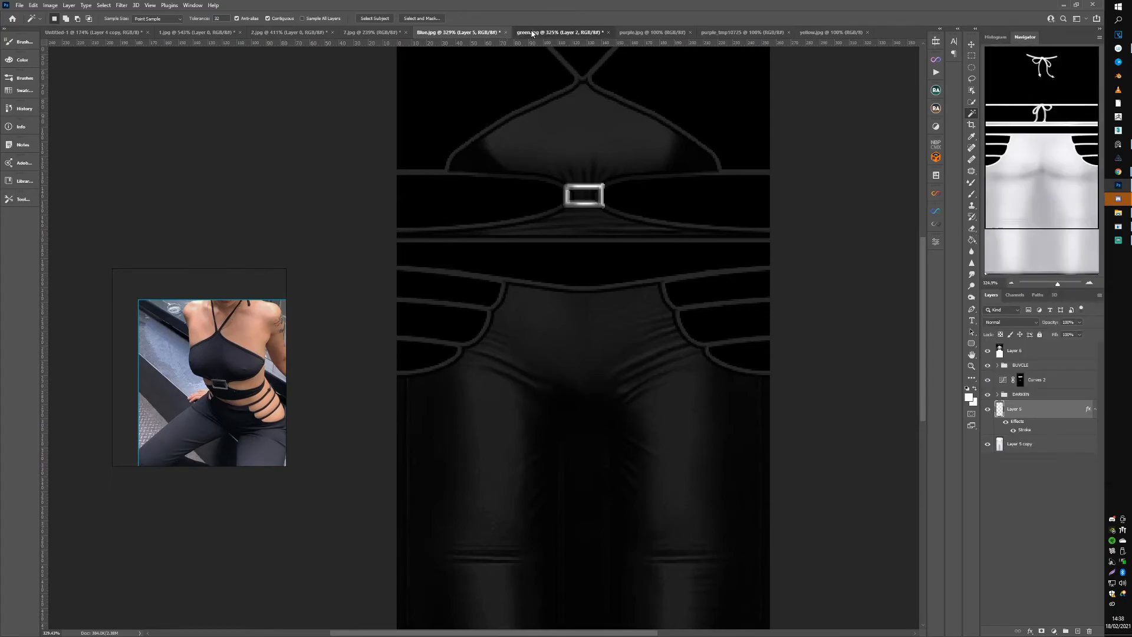
pyautogui.rightClick(1038, 368)
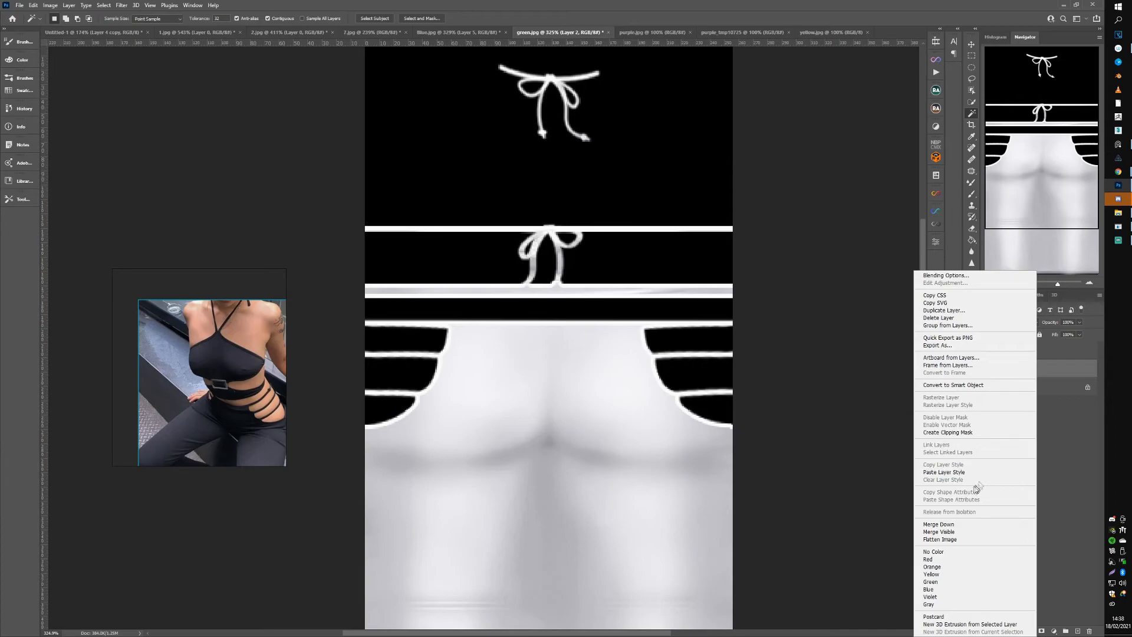
pyautogui.click(945, 472)
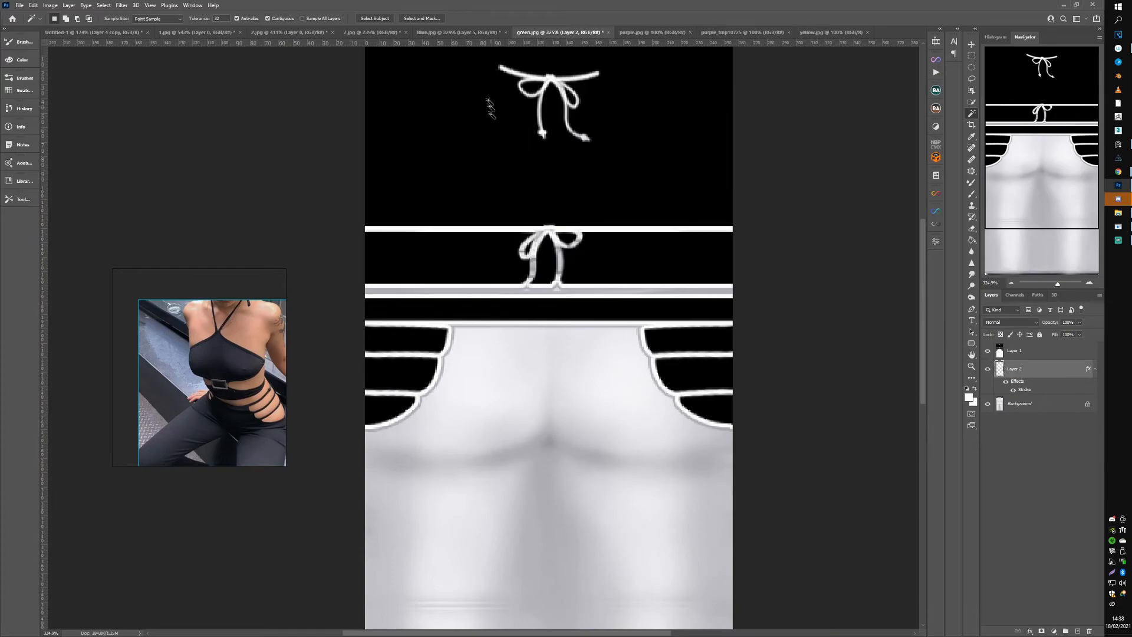
# Step: Copy the DARKEN group from the front texture document into green.jpg above the trim layer and compare it on and off
pyautogui.click(451, 32)
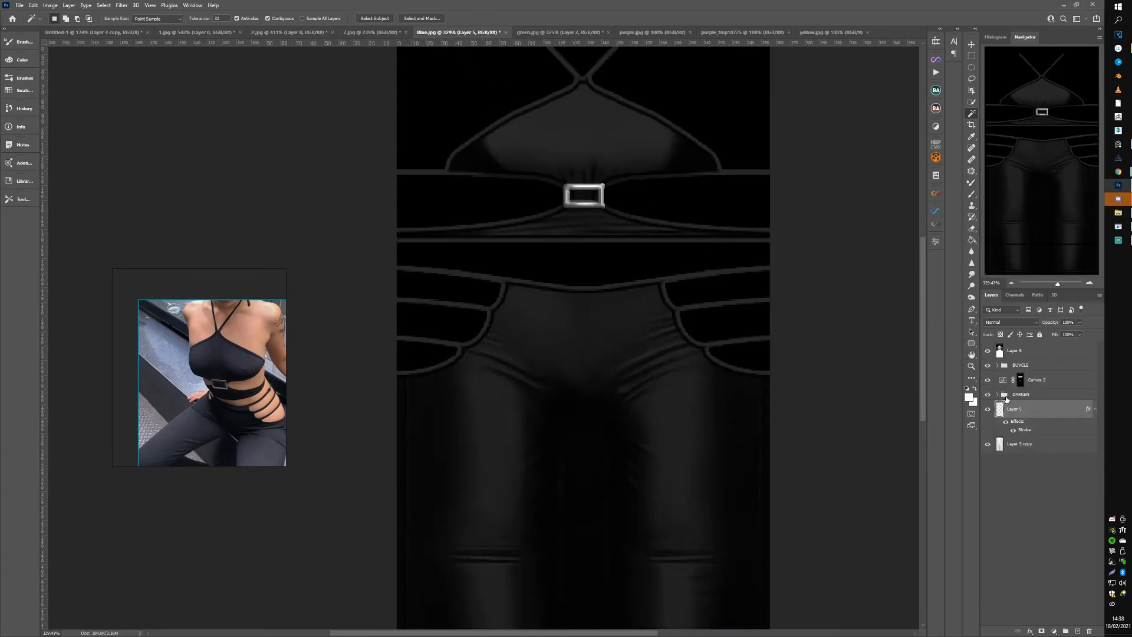
pyautogui.click(1018, 395)
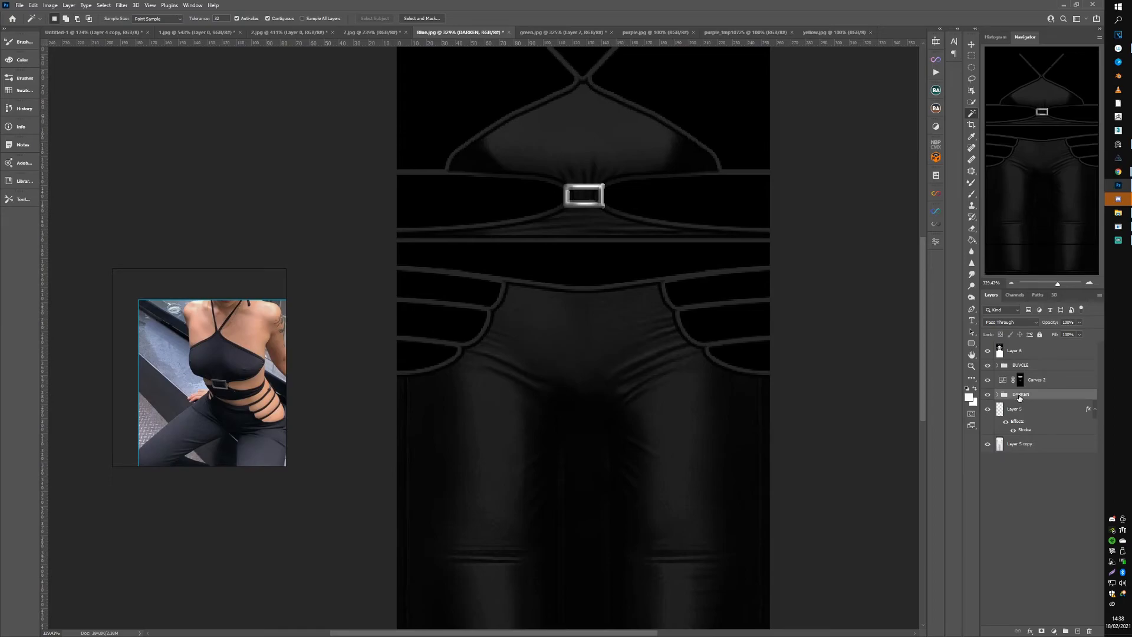
pyautogui.moveTo(1020, 398); pyautogui.dragTo(581, 298)
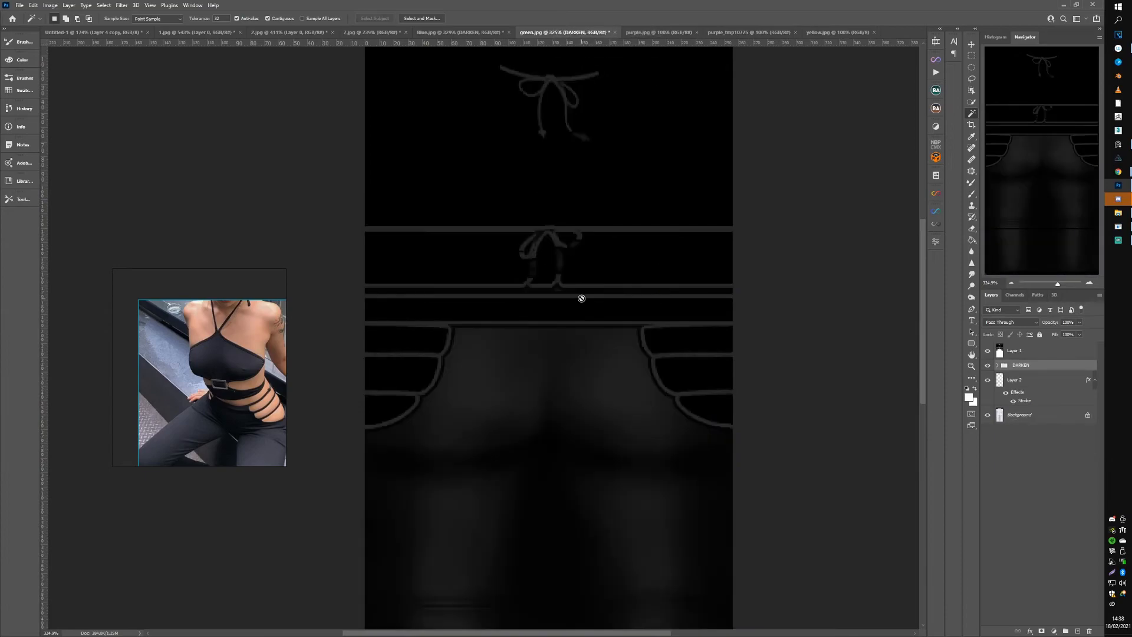
pyautogui.click(989, 366)
pyautogui.click(989, 366)
pyautogui.scroll(2, 548, 332)
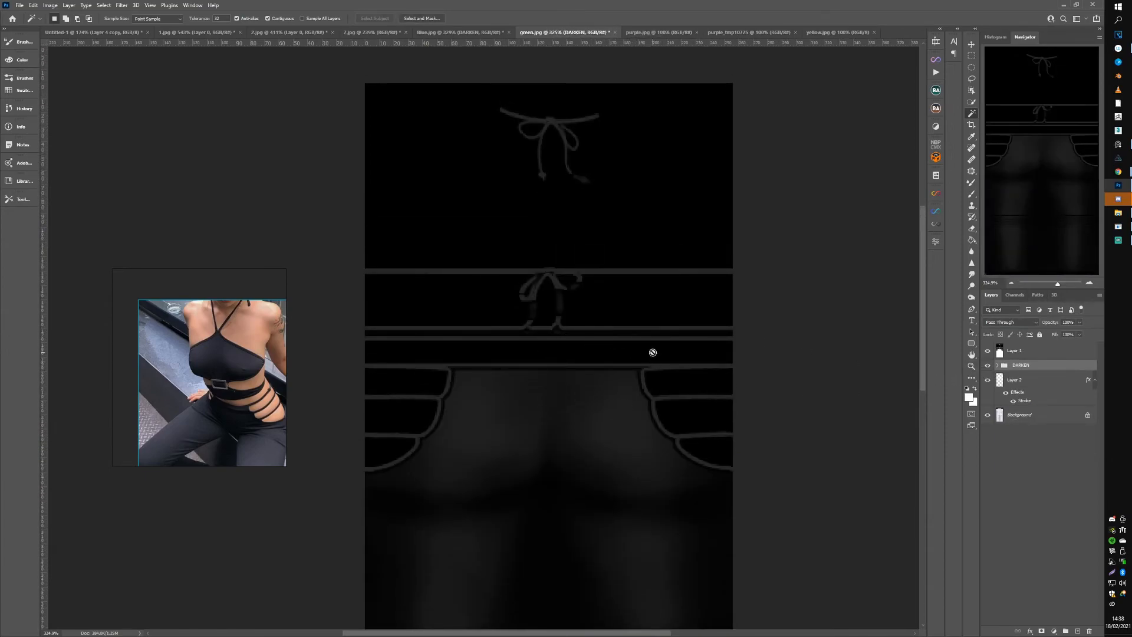
# Step: Switch to IMVU, apply the changes and examine the black back texture, side straps and both bows on the avatar from several angles
pyautogui.click(1118, 227)
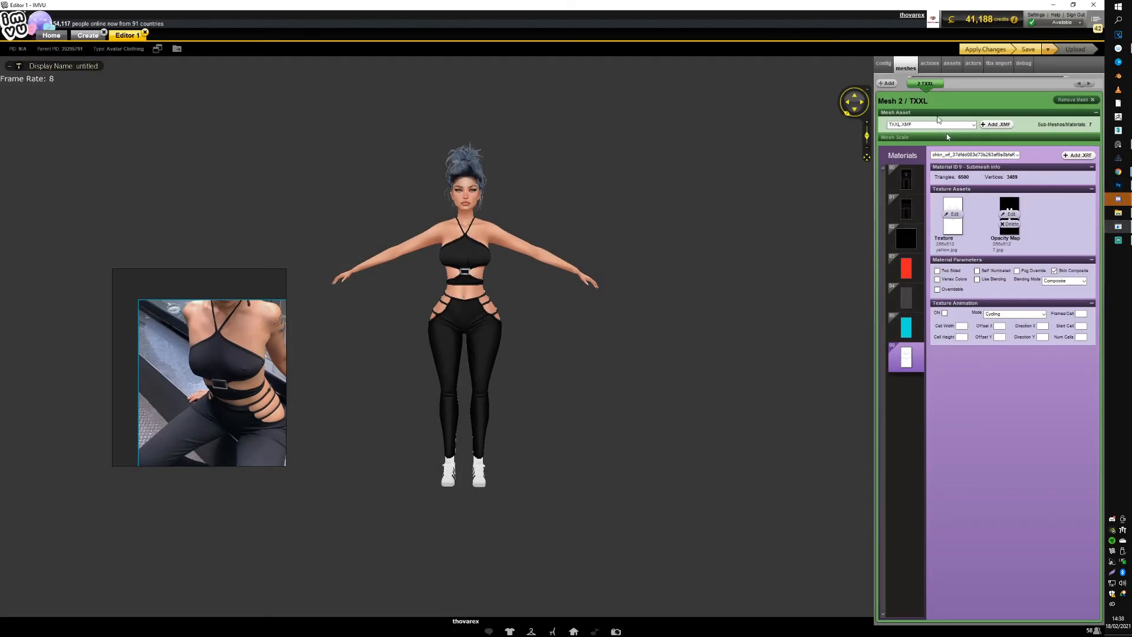
pyautogui.click(970, 52)
pyautogui.scroll(5, 418, 308)
pyautogui.moveTo(417, 308); pyautogui.dragTo(480, 282)
pyautogui.scroll(-4, 566, 293)
pyautogui.scroll(4, 508, 296)
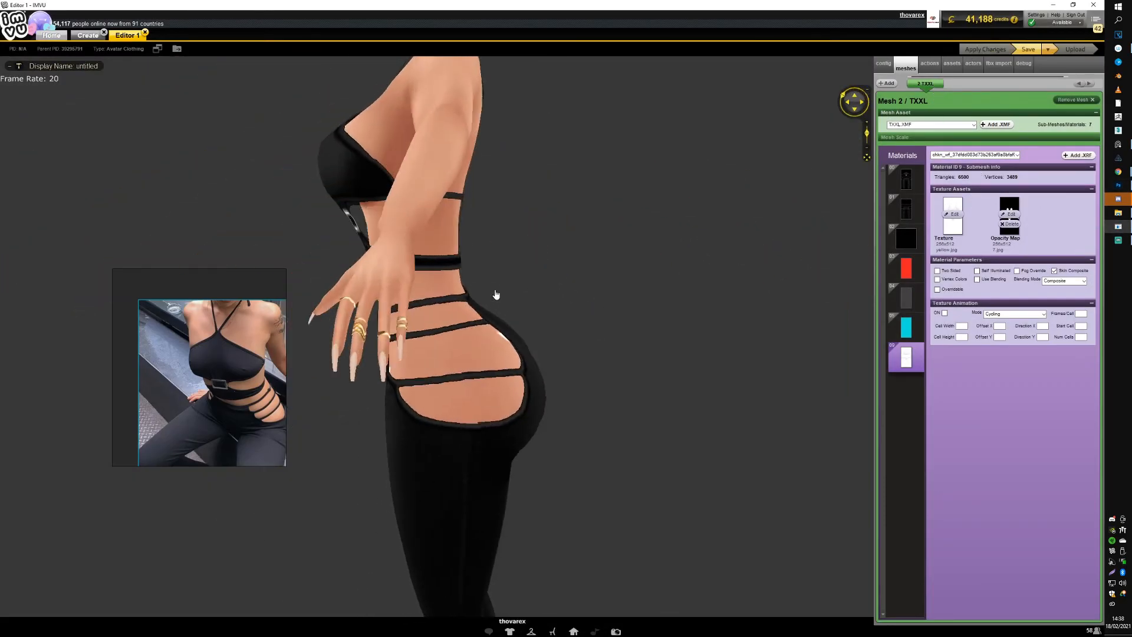
pyautogui.scroll(-5, 571, 303)
pyautogui.scroll(5, 584, 300)
pyautogui.scroll(-5, 634, 295)
pyautogui.scroll(6, 566, 301)
pyautogui.scroll(-5, 435, 237)
pyautogui.scroll(4, 451, 257)
pyautogui.scroll(-6, 639, 275)
pyautogui.scroll(2, 489, 289)
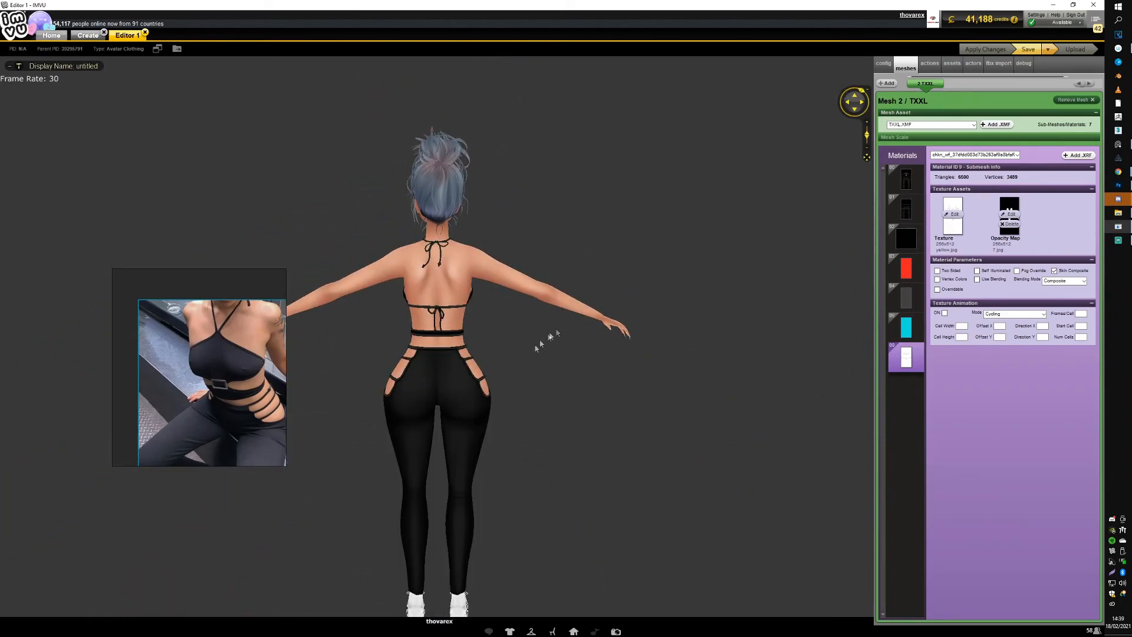
pyautogui.scroll(6, 554, 324)
pyautogui.scroll(2, 598, 169)
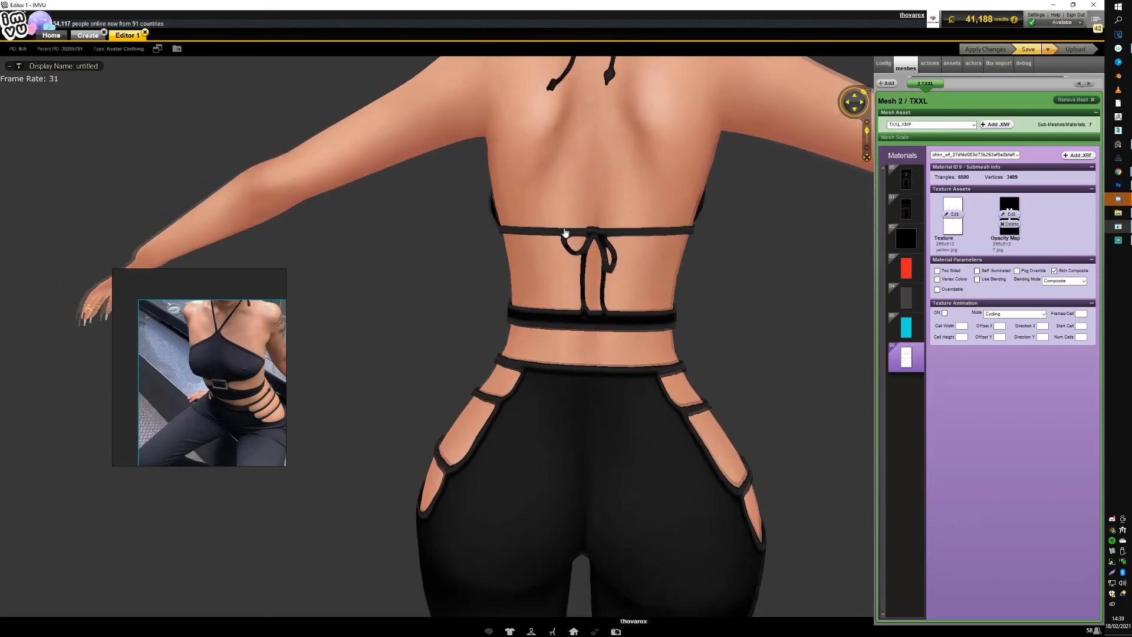
pyautogui.scroll(-3, 598, 168)
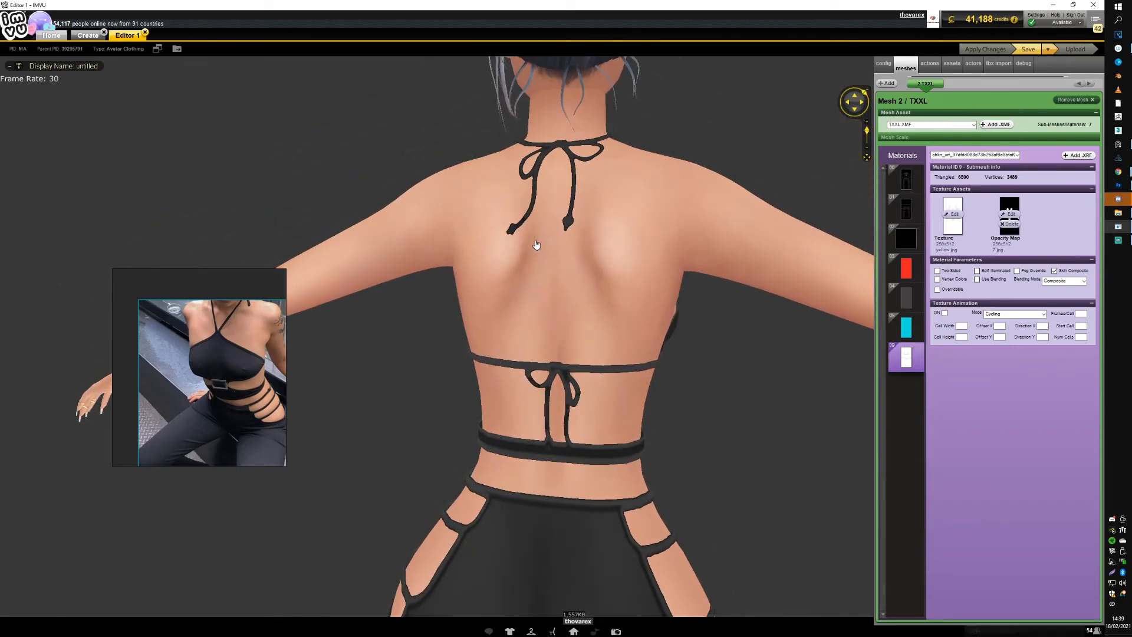
# Step: Back in Photoshop, add a layer above the DARKEN group and paint light grey tips on both bows' string ends with a small brush
pyautogui.click(1118, 185)
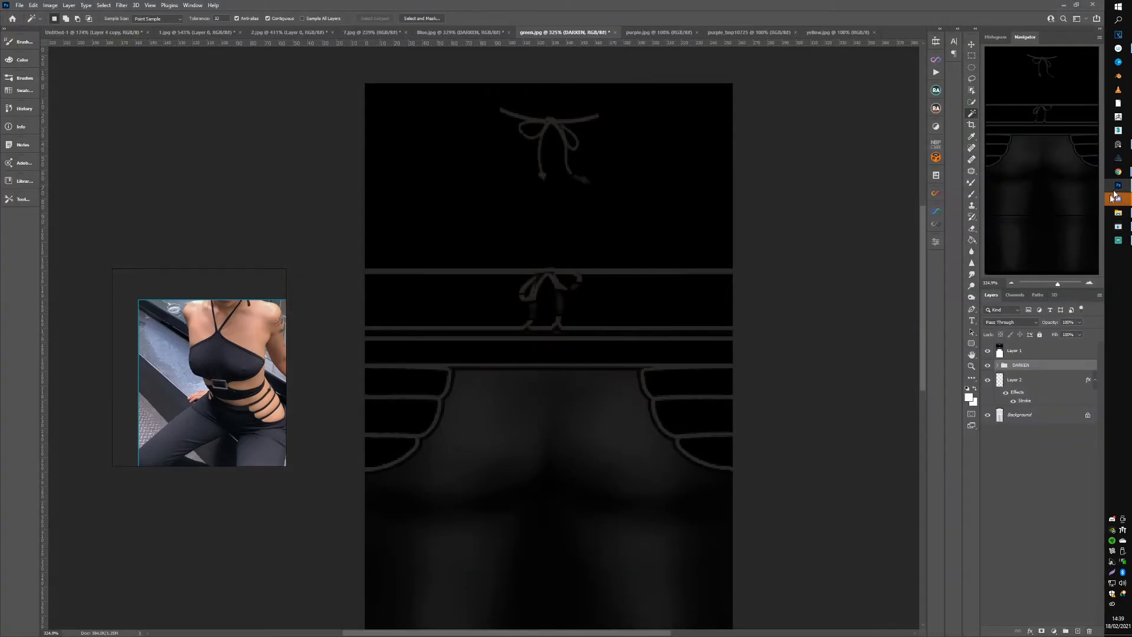
pyautogui.scroll(1, 579, 261)
pyautogui.moveTo(594, 217); pyautogui.dragTo(630, 202)
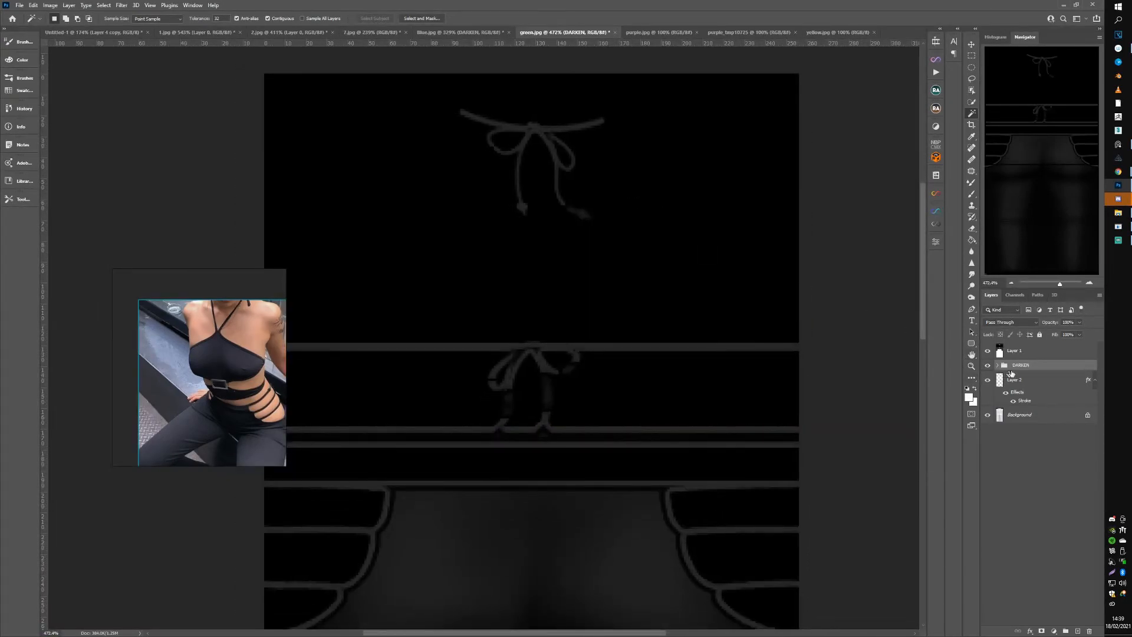
pyautogui.click(971, 194)
pyautogui.hotkey('ctrl', 'shift', 'alt', 'n')
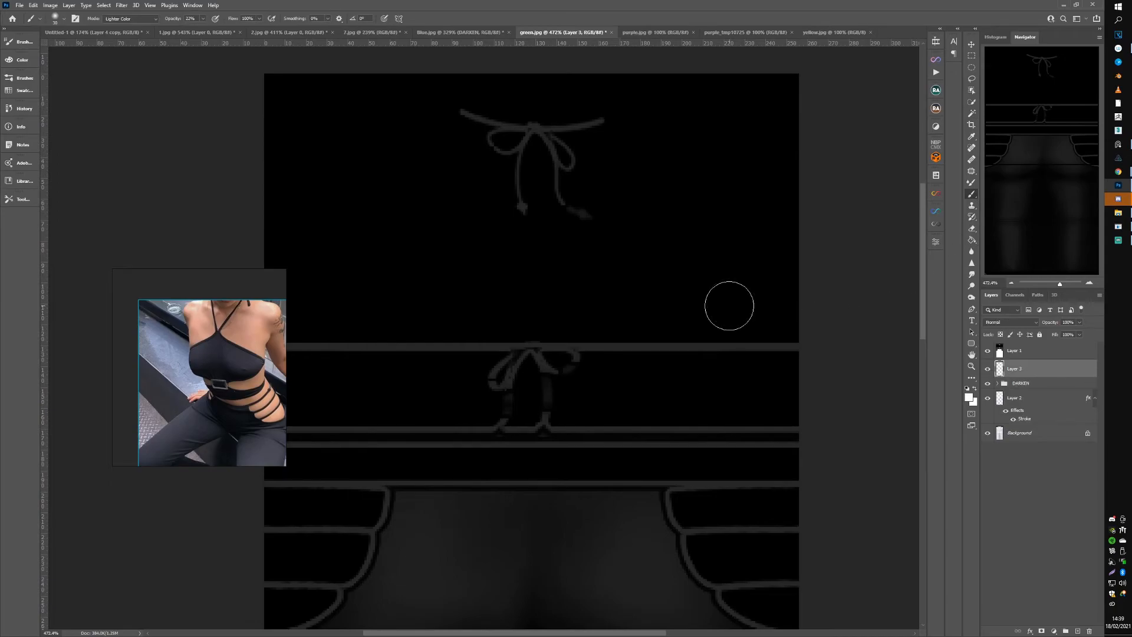
pyautogui.press('[')
pyautogui.press('[')
pyautogui.press('[')
pyautogui.press('[')
pyautogui.press('[')
pyautogui.press('[')
pyautogui.press('[')
pyautogui.press('[')
pyautogui.press('[')
pyautogui.keyDown('alt'); pyautogui.click(548, 424); pyautogui.keyUp('alt')
pyautogui.moveTo(549, 424); pyautogui.dragTo(553, 426)
pyautogui.moveTo(546, 426); pyautogui.dragTo(555, 362)
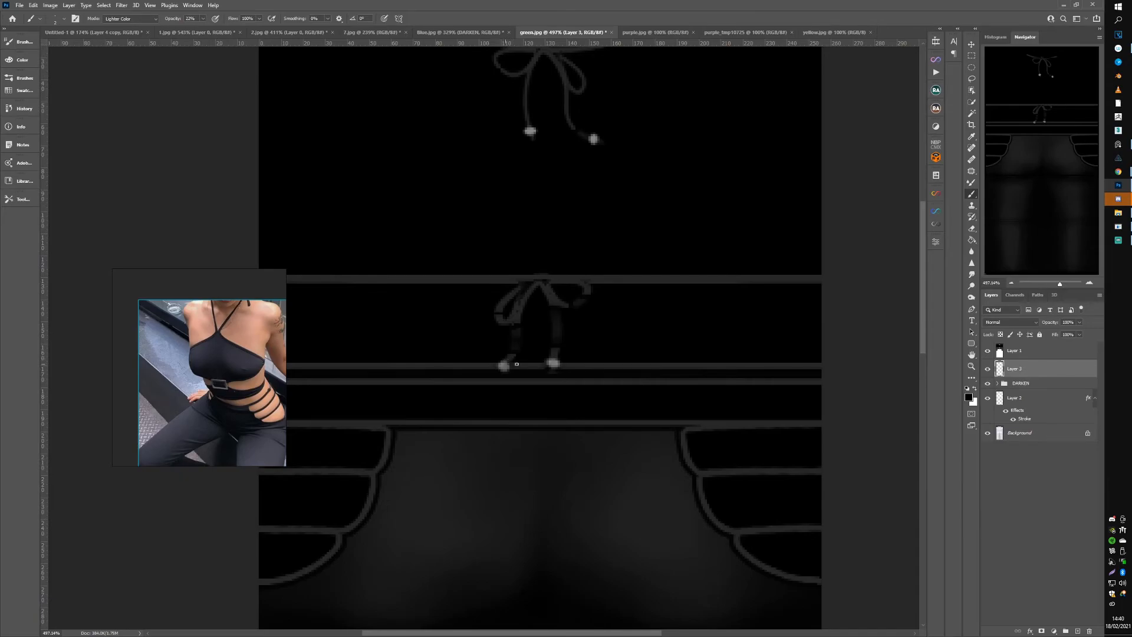
# Step: Raise the brush opacity to 74% and paint over the lower bow's loops and strings to fill in their broken outline
pyautogui.click(202, 18)
pyautogui.click(506, 361)
pyautogui.press(']')
pyautogui.press(']')
pyautogui.press(']')
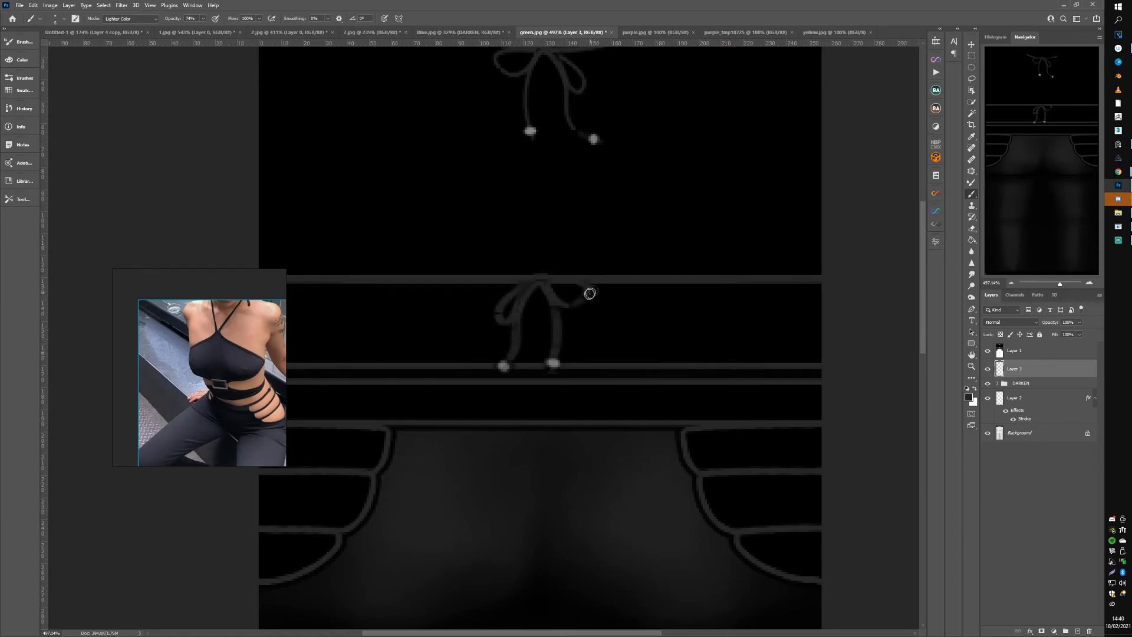
pyautogui.moveTo(546, 285); pyautogui.dragTo(571, 281)
pyautogui.moveTo(558, 249); pyautogui.dragTo(561, 290)
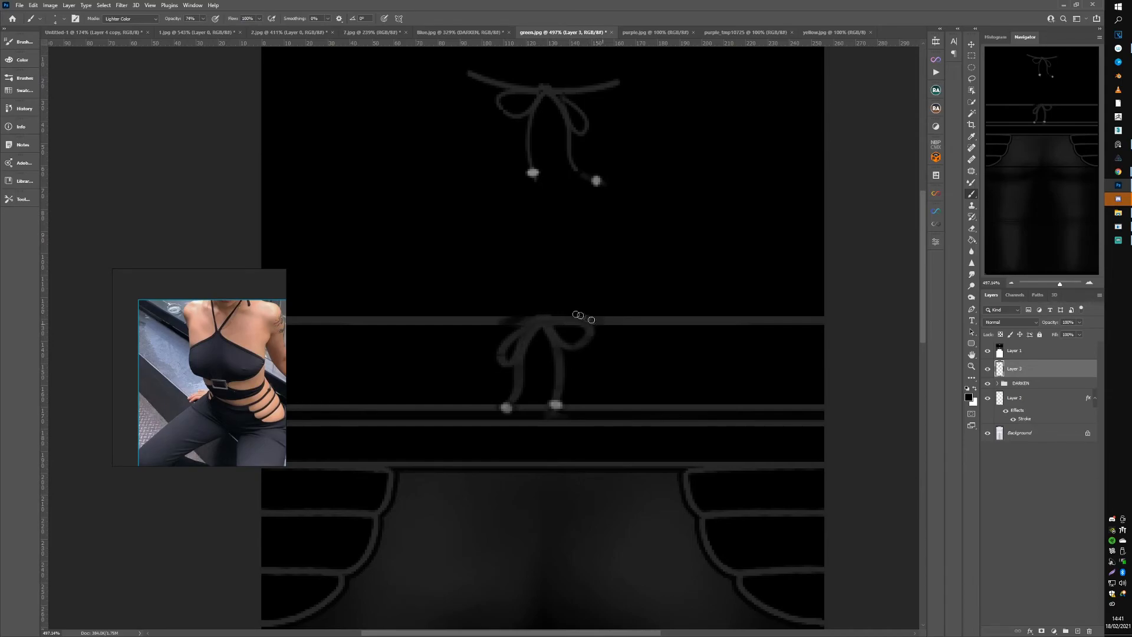
# Step: Switch the brush to Normal mode at a smaller size and set the foreground colour to a light grey of 80% brightness
pyautogui.press('[')
pyautogui.click(141, 24)
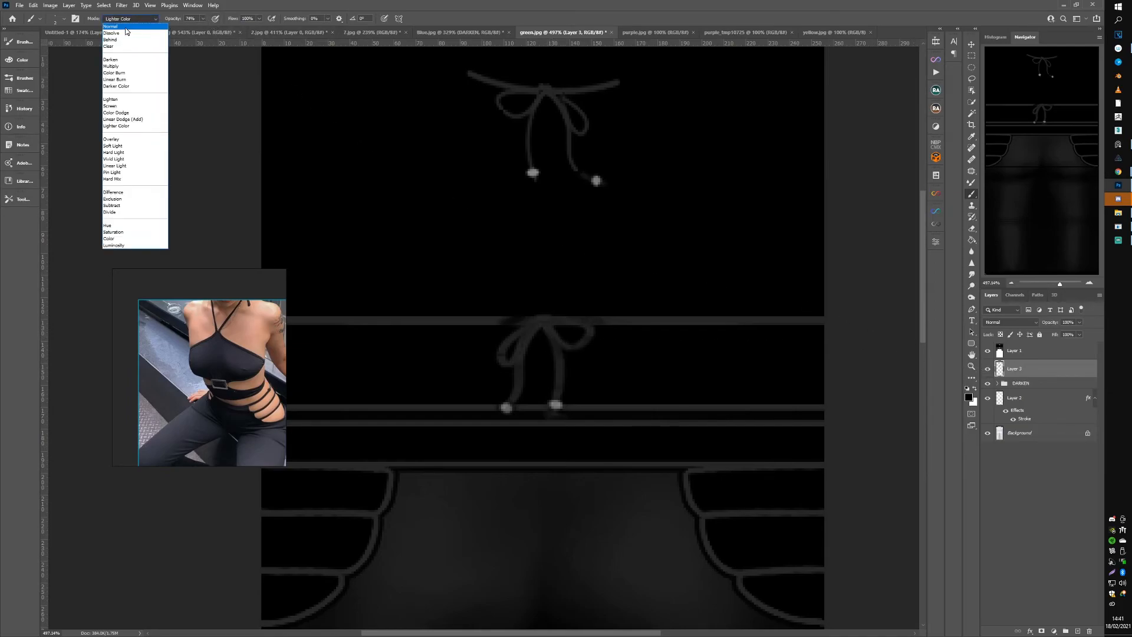
pyautogui.click(132, 34)
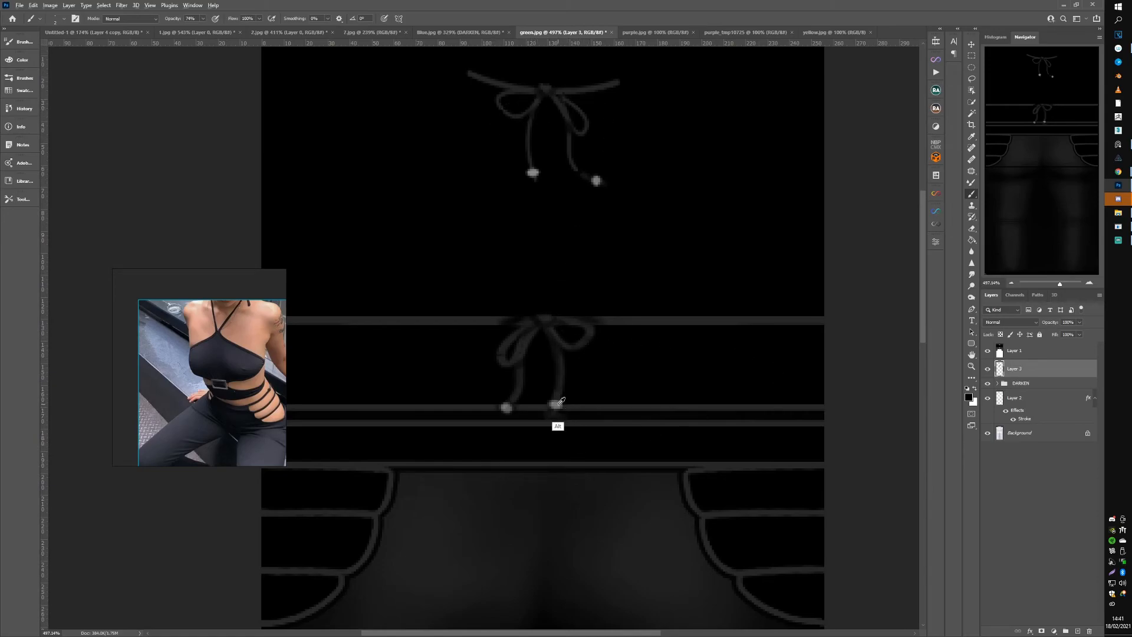
pyautogui.click(967, 396)
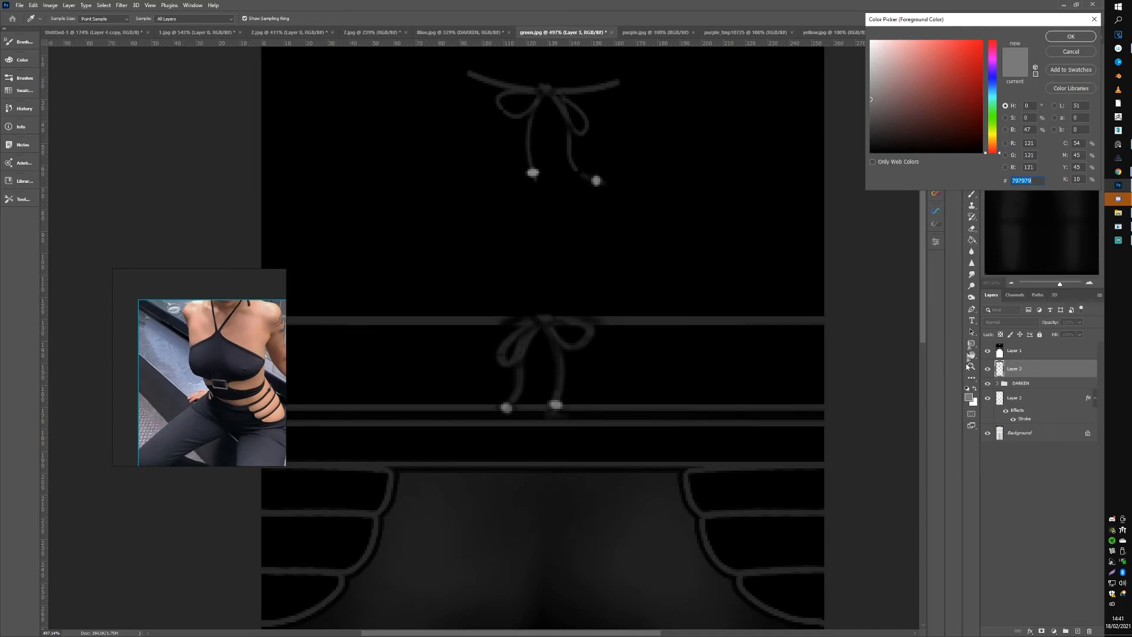
pyautogui.moveTo(880, 66); pyautogui.dragTo(863, 63)
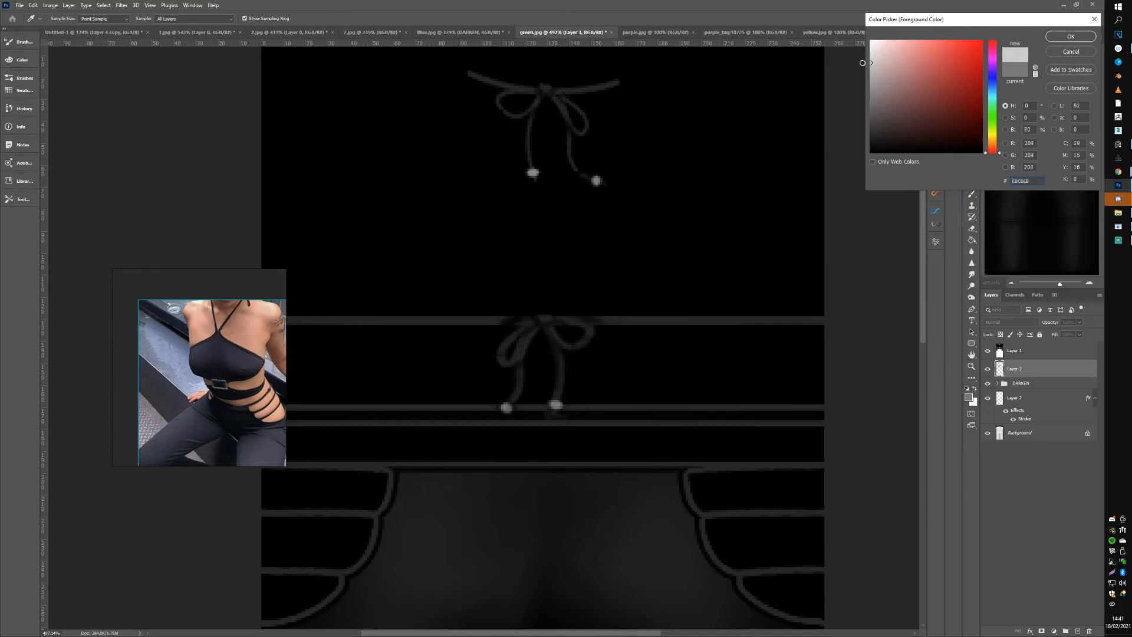
pyautogui.click(1071, 37)
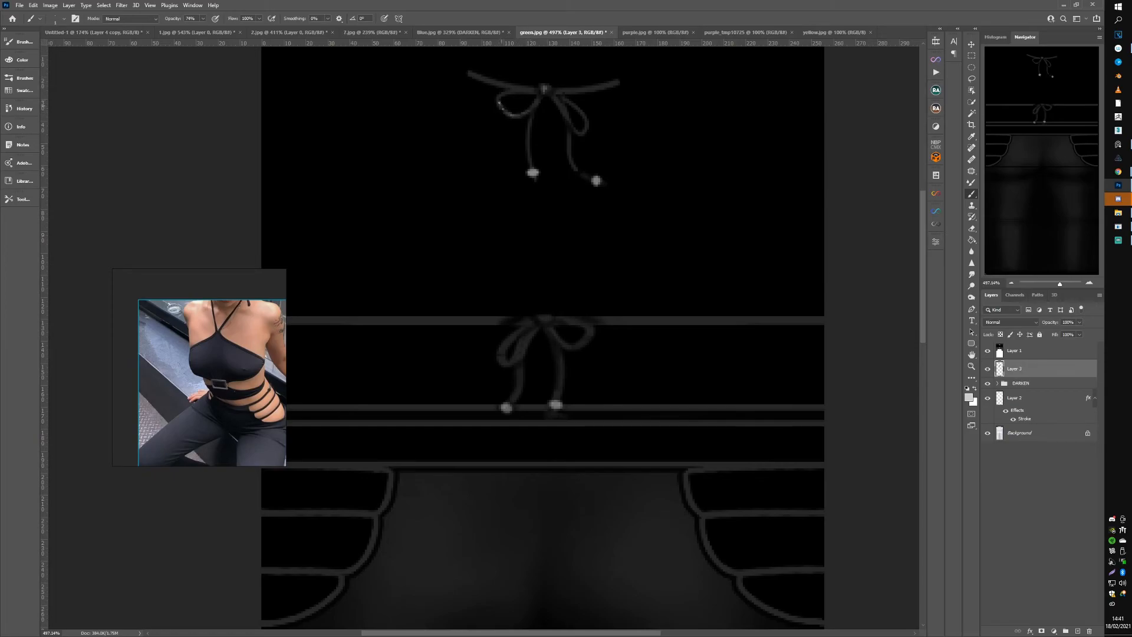
# Step: Paint light grey highlights along the loops, strings and knots of both bows with the small brush
pyautogui.moveTo(566, 109); pyautogui.dragTo(576, 135)
pyautogui.moveTo(558, 92); pyautogui.dragTo(565, 90)
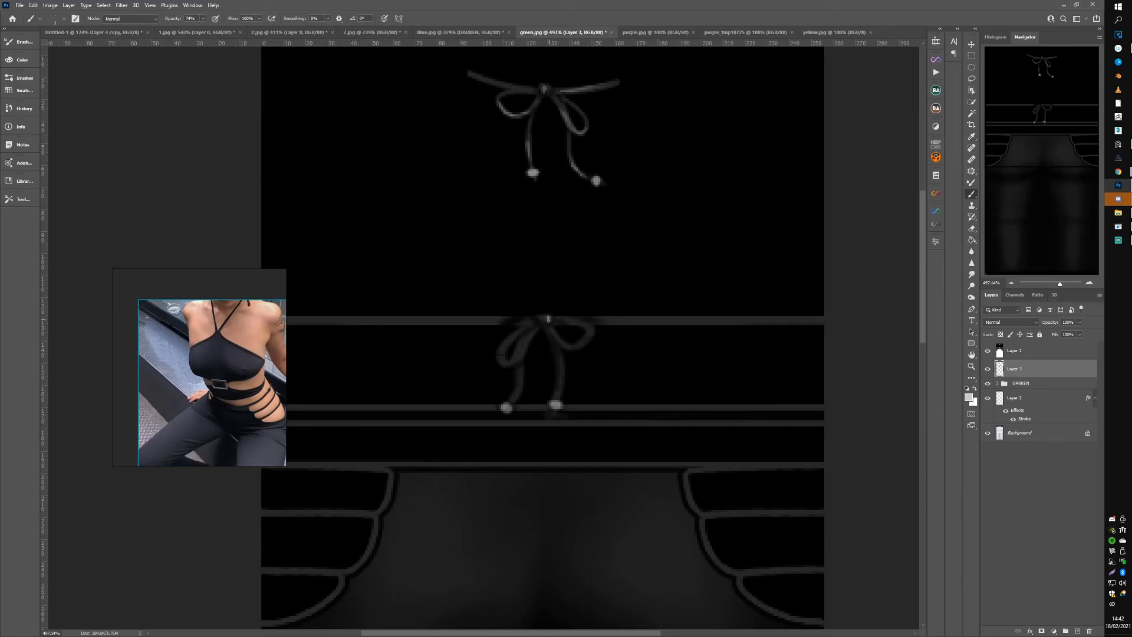
pyautogui.moveTo(506, 342); pyautogui.dragTo(503, 353)
pyautogui.moveTo(553, 372); pyautogui.dragTo(558, 384)
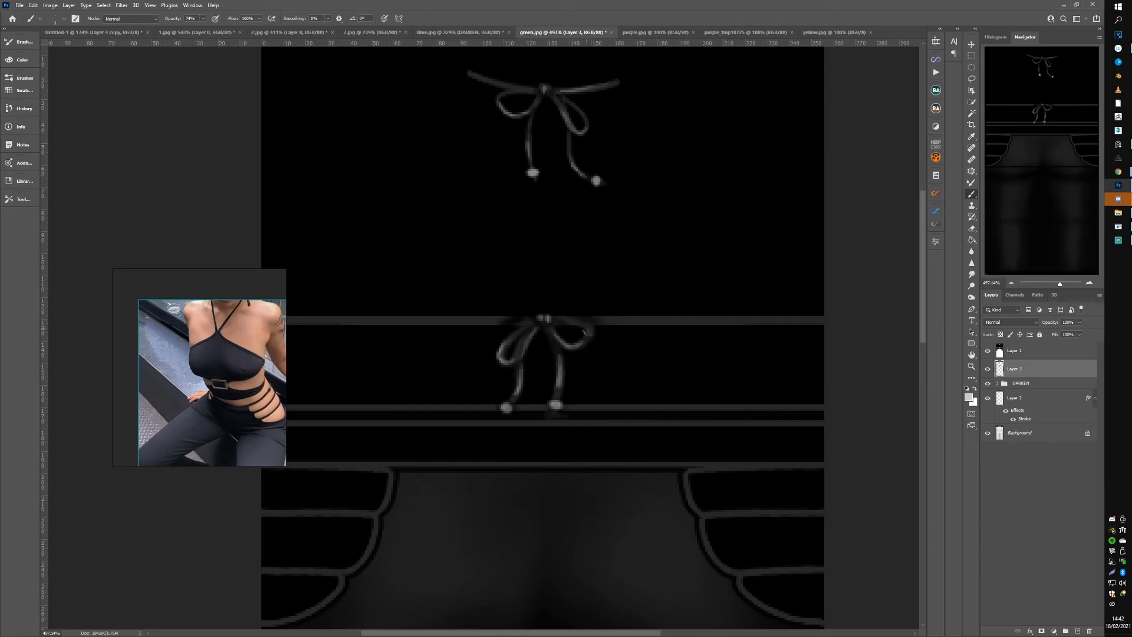
# Step: Review the highlighted bows on the texture, check them on the avatar in IMVU, and return to Photoshop
pyautogui.scroll(-3, 632, 303)
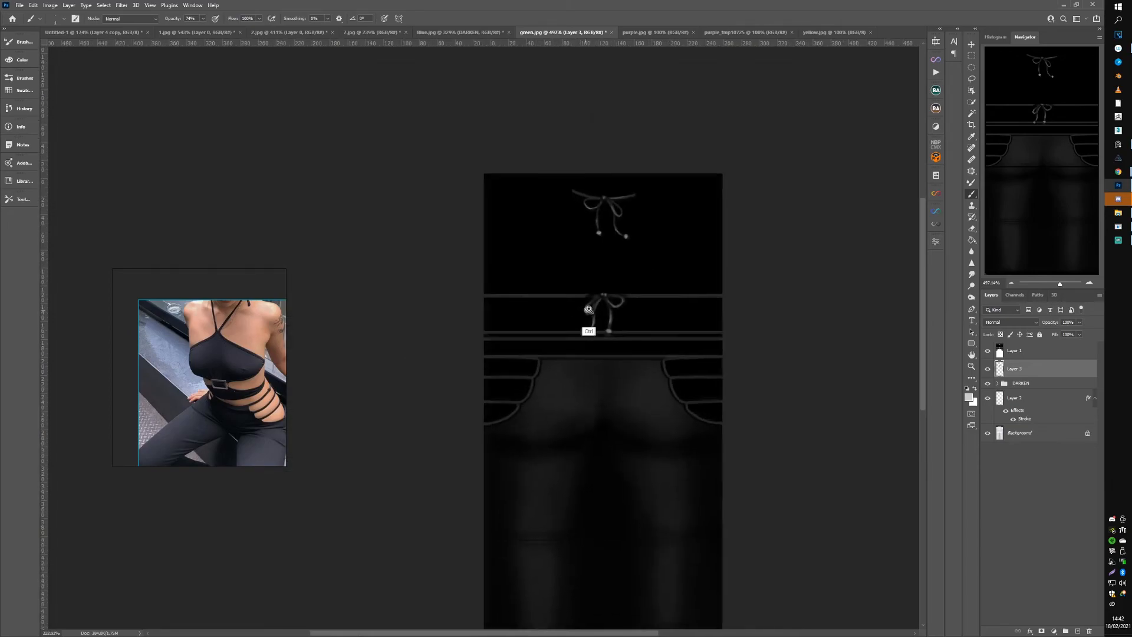
pyautogui.scroll(2, 587, 324)
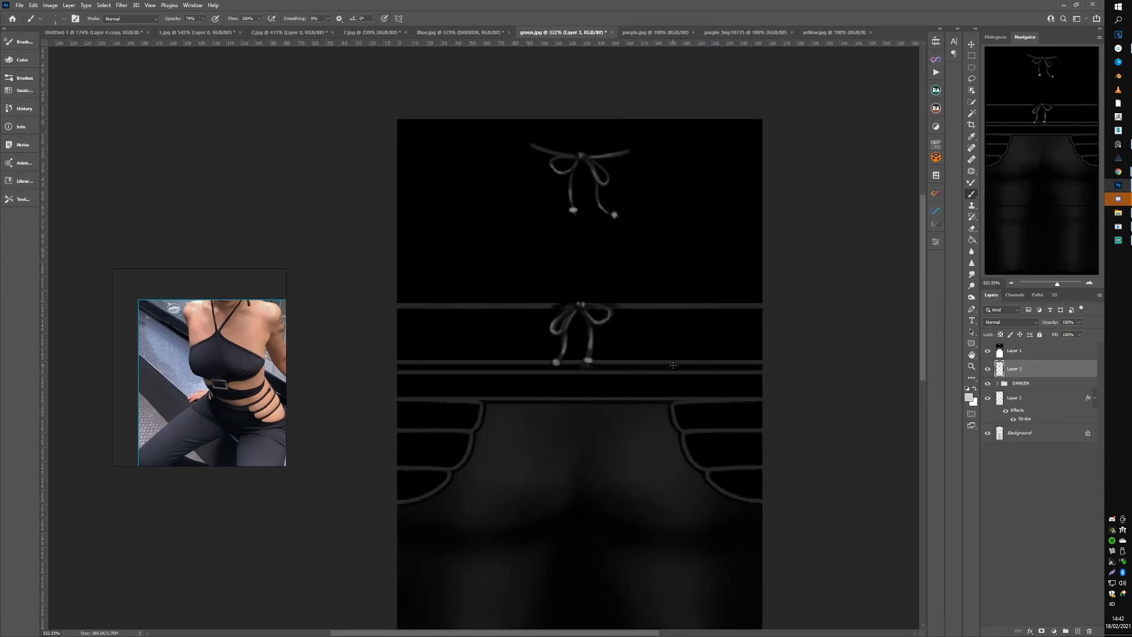
pyautogui.scroll(2, 620, 296)
pyautogui.scroll(-1, 634, 296)
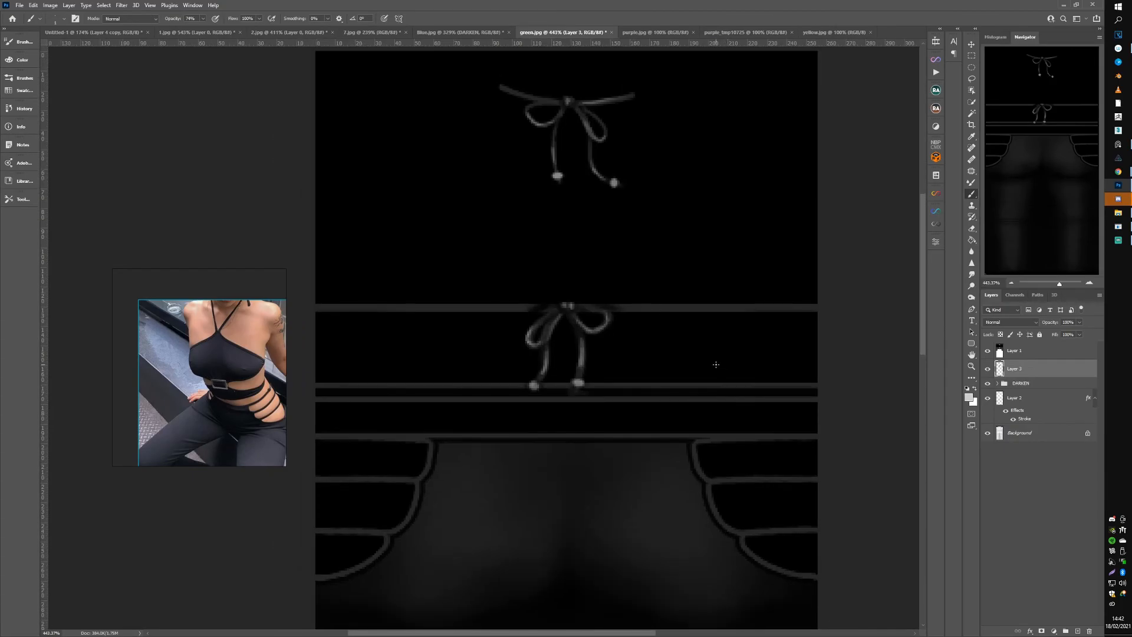
pyautogui.click(1118, 227)
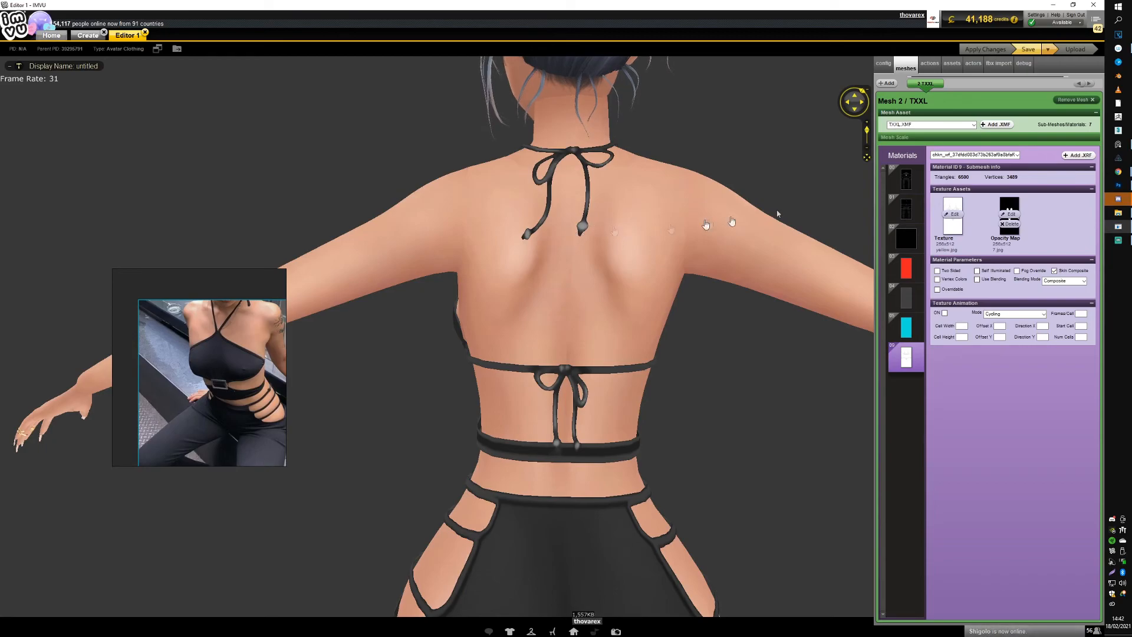
pyautogui.hotkey('alt', 'Tab')
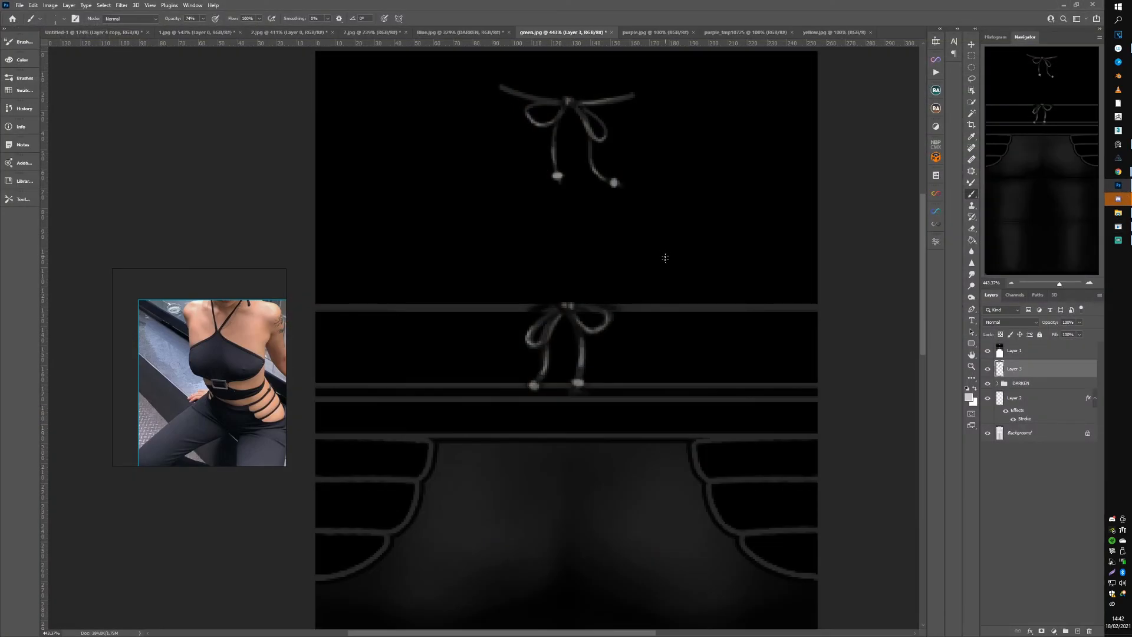
# Step: Paint black bands across the upper bow's two string tips and add white touches, alternating the foreground and background colours
pyautogui.keyDown('alt'); pyautogui.click(632, 183); pyautogui.keyUp('alt')
pyautogui.moveTo(567, 153)
pyautogui.mouseDown()
pyautogui.moveTo(595, 147)
pyautogui.moveTo(601, 165)
pyautogui.mouseUp()
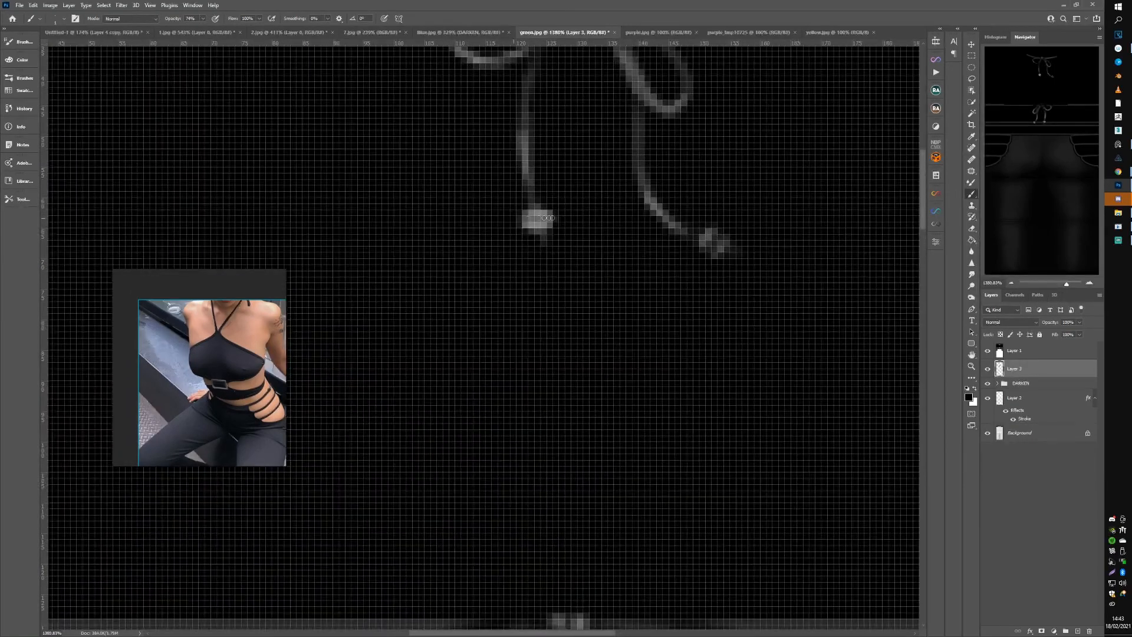
pyautogui.moveTo(525, 221); pyautogui.dragTo(553, 219)
pyautogui.press('x')
pyautogui.moveTo(712, 234)
pyautogui.mouseDown()
pyautogui.moveTo(703, 243)
pyautogui.moveTo(715, 255)
pyautogui.mouseUp()
# Step: Paint black bands and white touches on the lower bow's two string tips, swapping between black and white
pyautogui.scroll(-15, 696, 254)
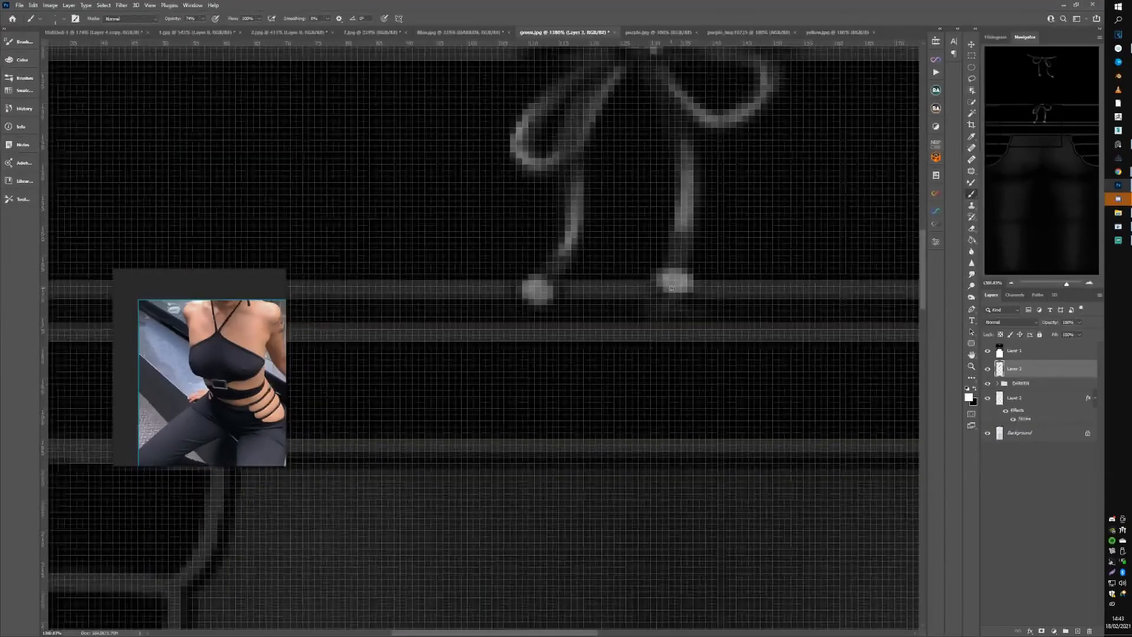
pyautogui.press('x')
pyautogui.moveTo(673, 285); pyautogui.dragTo(680, 287)
pyautogui.press('x')
pyautogui.moveTo(675, 270)
pyautogui.mouseDown()
pyautogui.moveTo(684, 279)
pyautogui.moveTo(671, 294)
pyautogui.mouseUp()
pyautogui.press('x')
pyautogui.moveTo(538, 295)
pyautogui.mouseDown()
pyautogui.moveTo(529, 283)
pyautogui.moveTo(547, 297)
pyautogui.mouseUp()
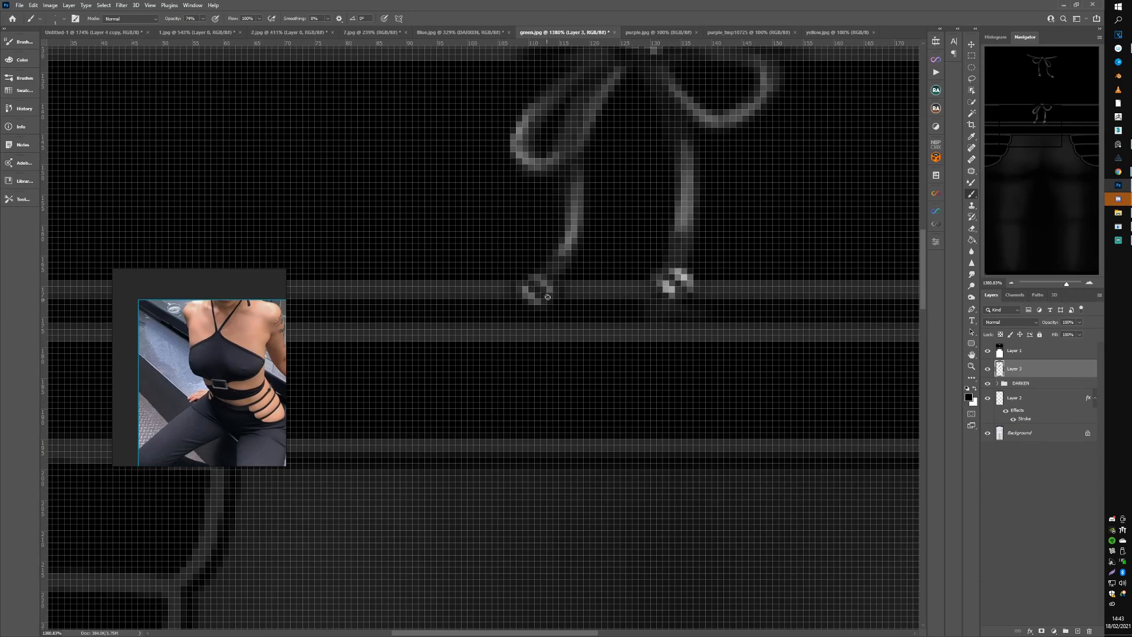
pyautogui.press('x')
pyautogui.moveTo(543, 288); pyautogui.dragTo(531, 295)
pyautogui.moveTo(613, 277)
pyautogui.mouseDown()
pyautogui.moveTo(541, 309)
pyautogui.moveTo(532, 292)
pyautogui.mouseUp()
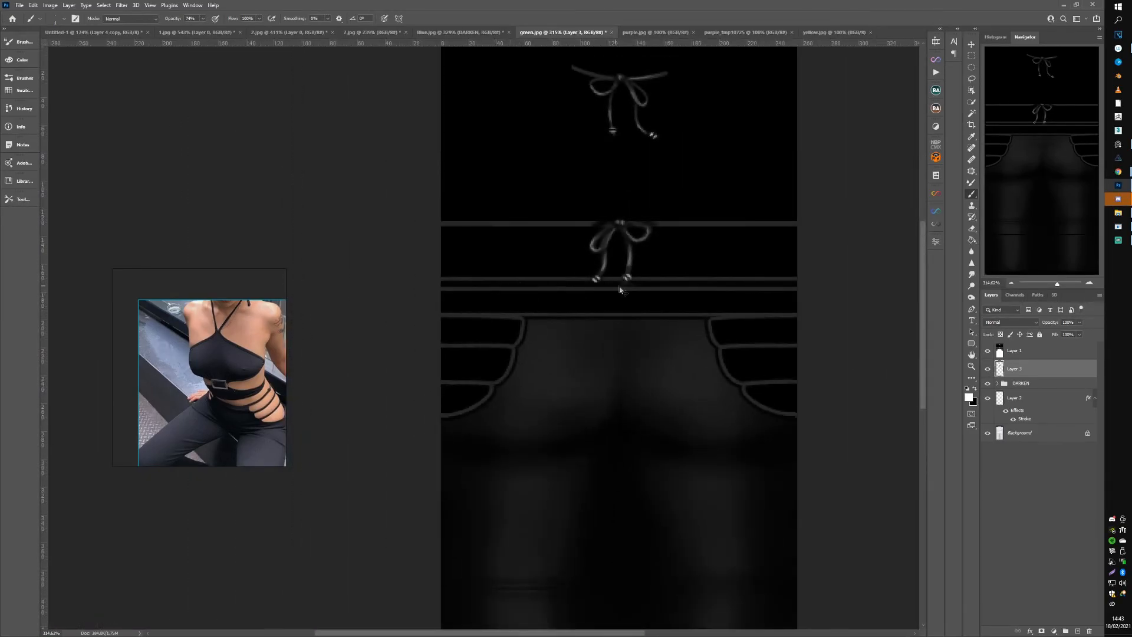
# Step: Switch to IMVU and examine the banded string tips of both bows on the avatar from near and far
pyautogui.click(1119, 214)
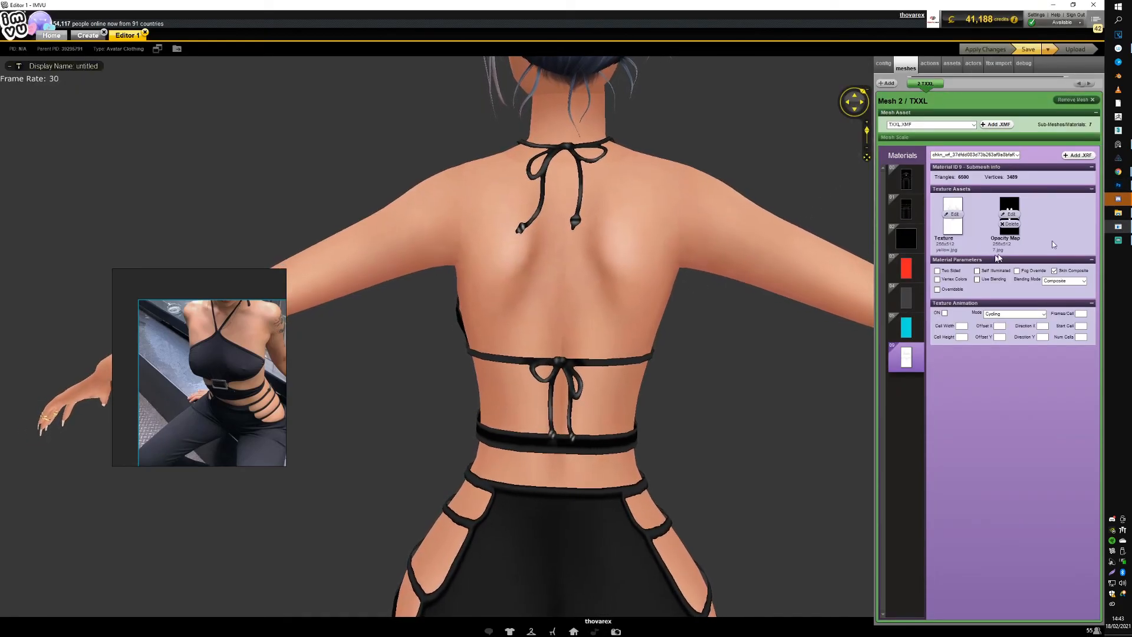
pyautogui.click(1116, 186)
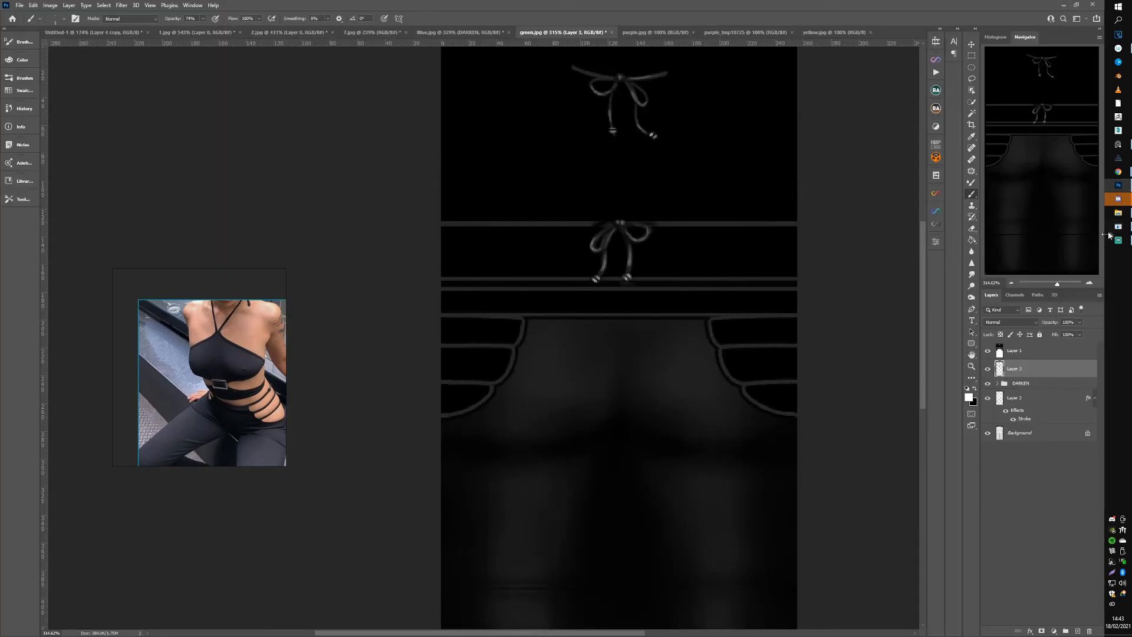
pyautogui.click(1124, 228)
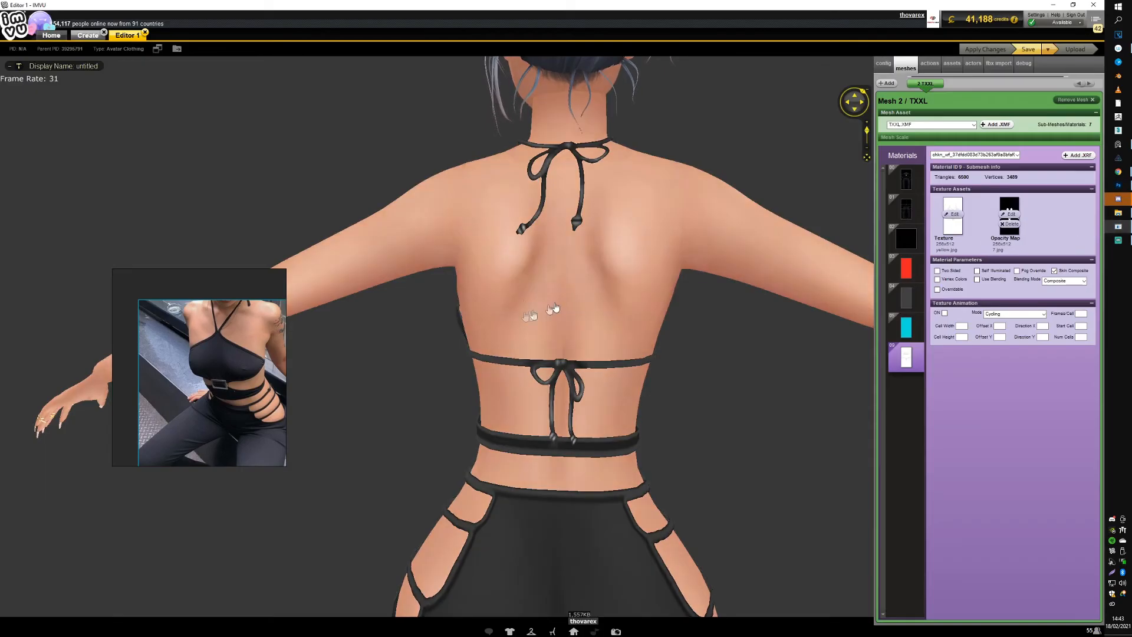
pyautogui.click(573, 225)
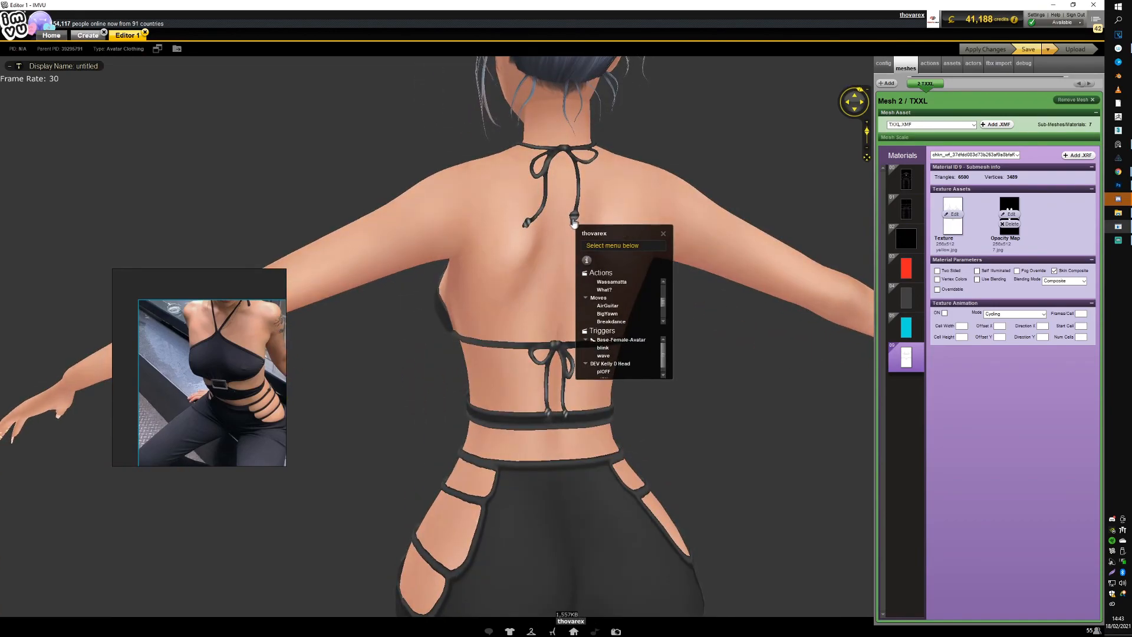
pyautogui.scroll(-5, 530, 223)
pyautogui.scroll(5, 508, 254)
pyautogui.scroll(2, 506, 267)
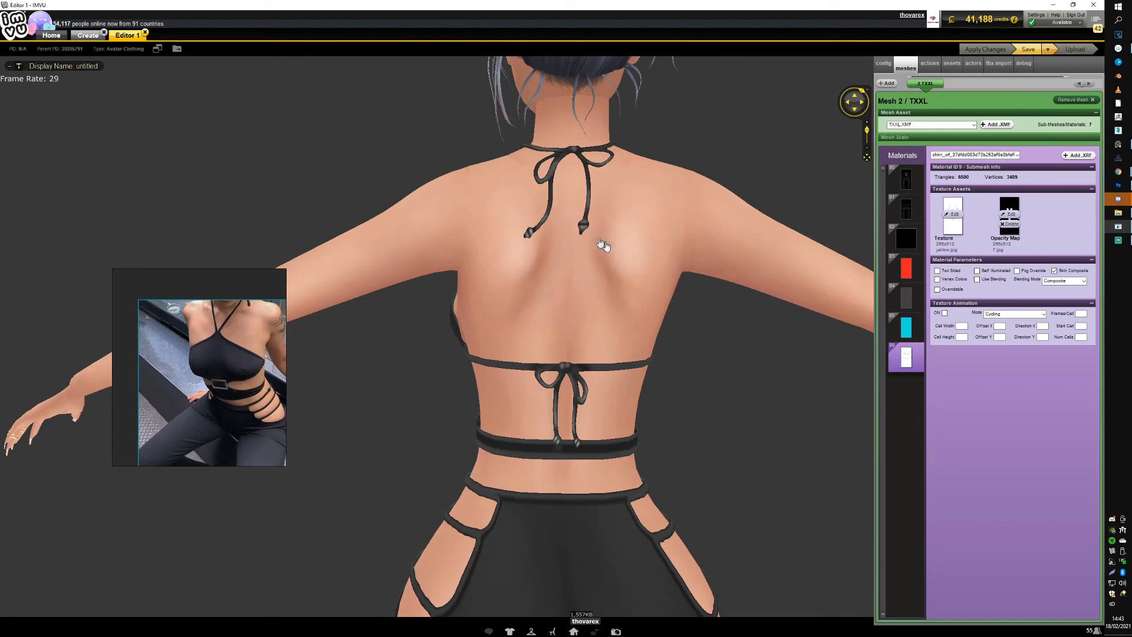
pyautogui.scroll(-4, 572, 260)
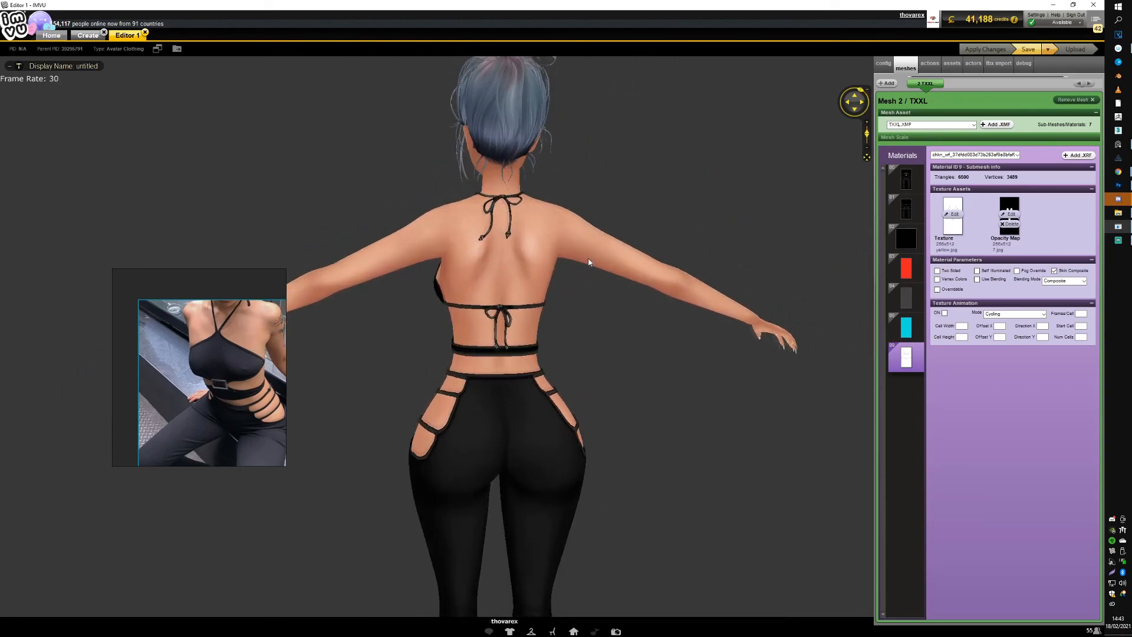
pyautogui.scroll(4, 590, 262)
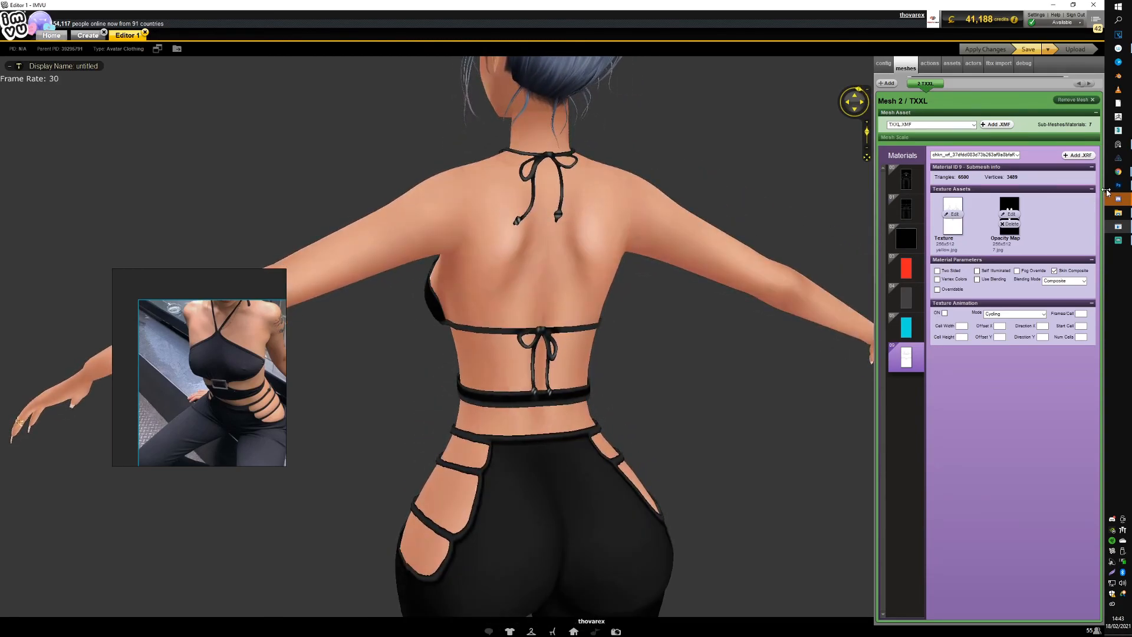
# Step: Back in Photoshop, add a layer above Layer 3, dab white highlights on the upper bow's string tips and save
pyautogui.click(1118, 185)
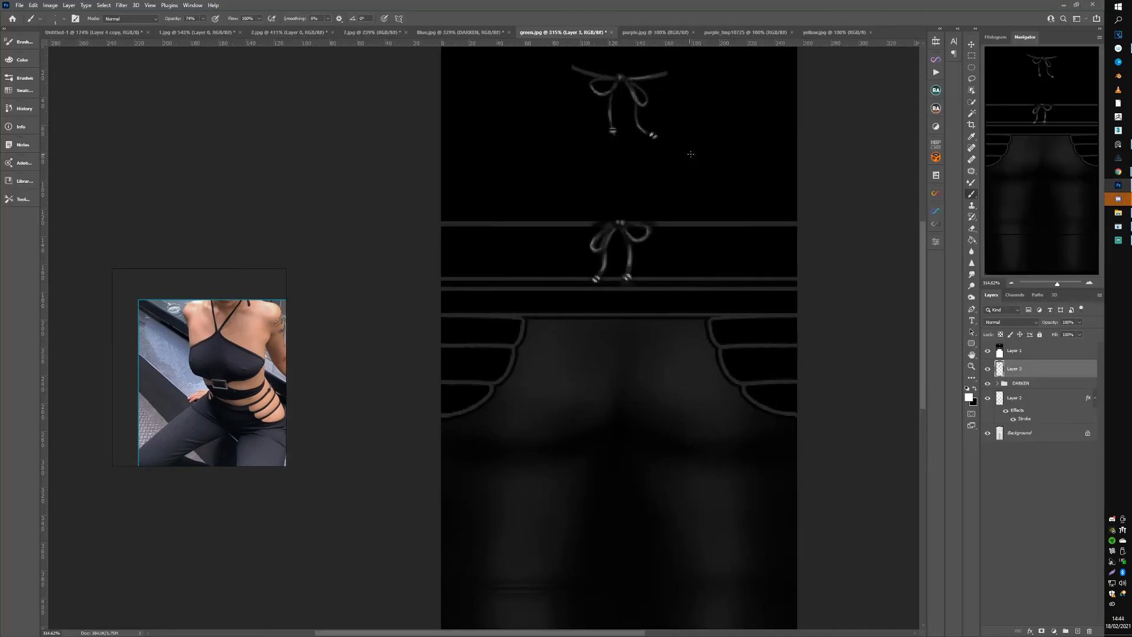
pyautogui.scroll(6, 667, 125)
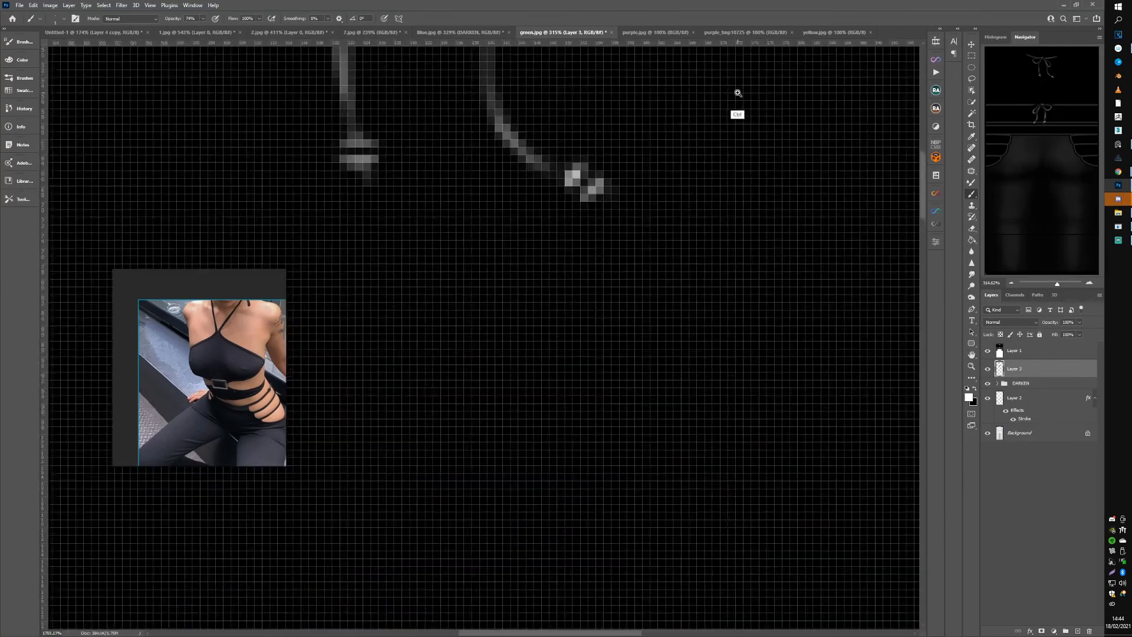
pyautogui.rightClick(515, 158)
pyautogui.click(473, 168)
pyautogui.click(573, 178)
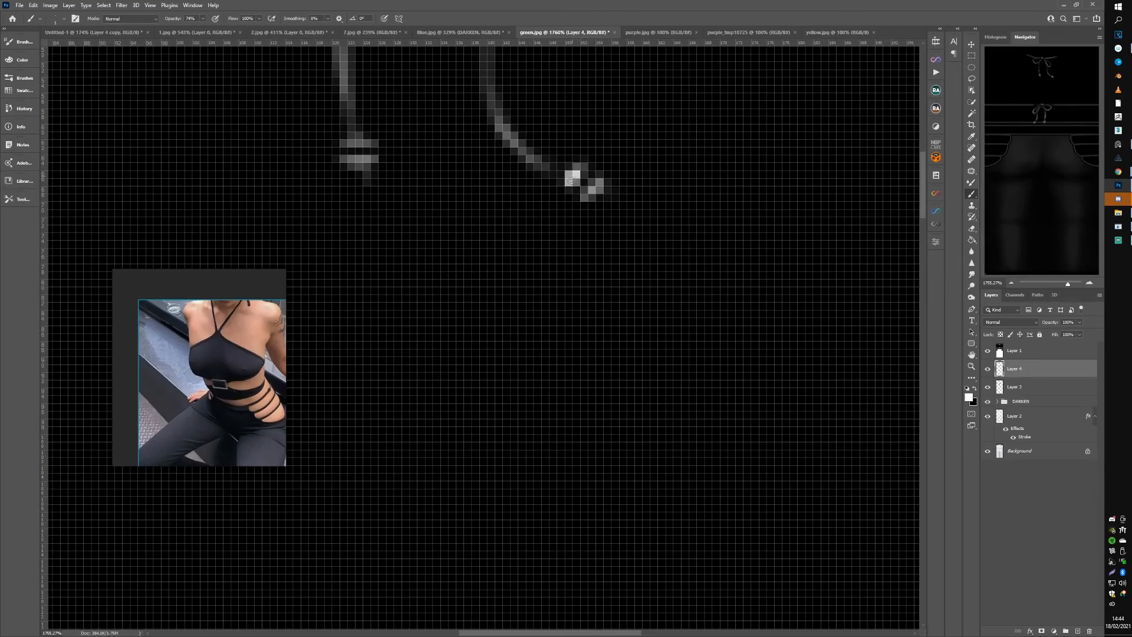
pyautogui.click(598, 186)
pyautogui.click(356, 142)
pyautogui.click(362, 159)
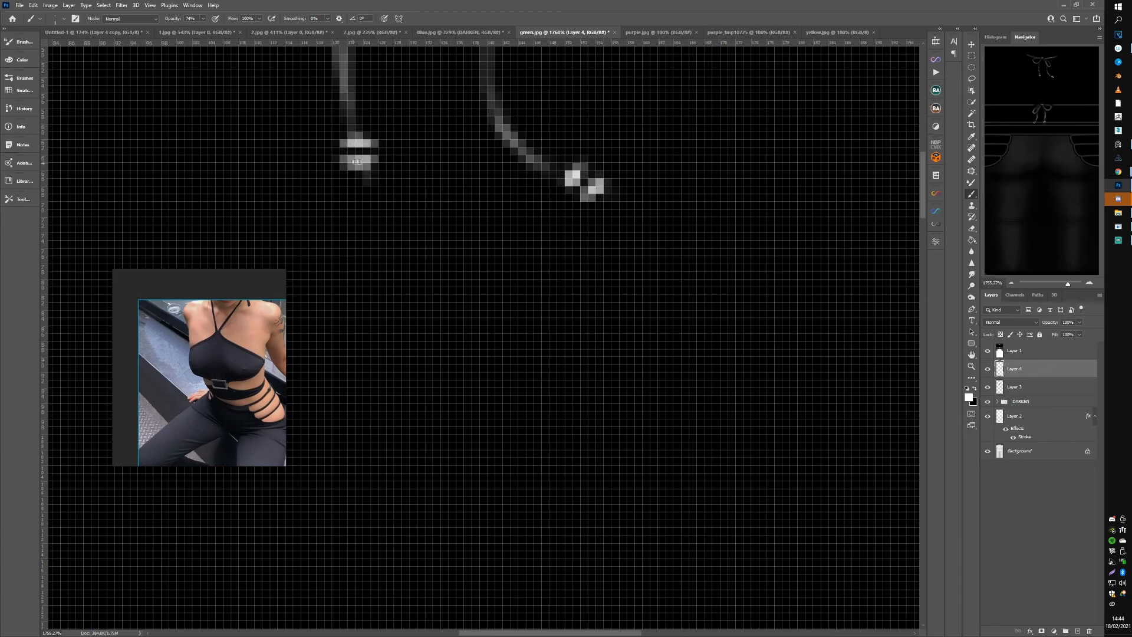
pyautogui.rightClick(363, 140)
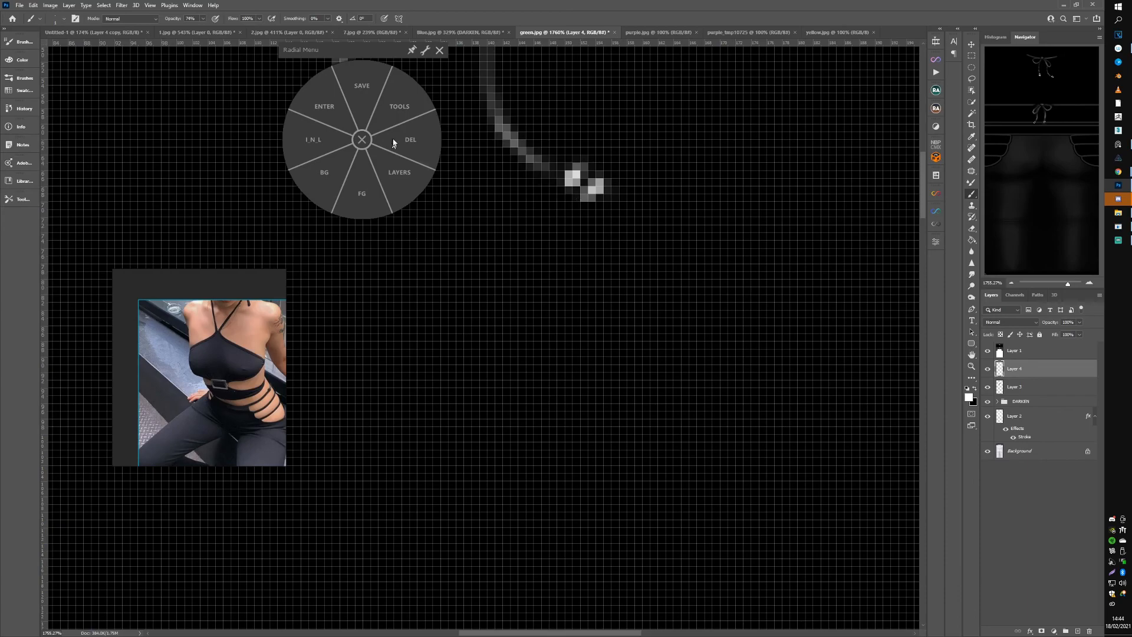
pyautogui.click(374, 93)
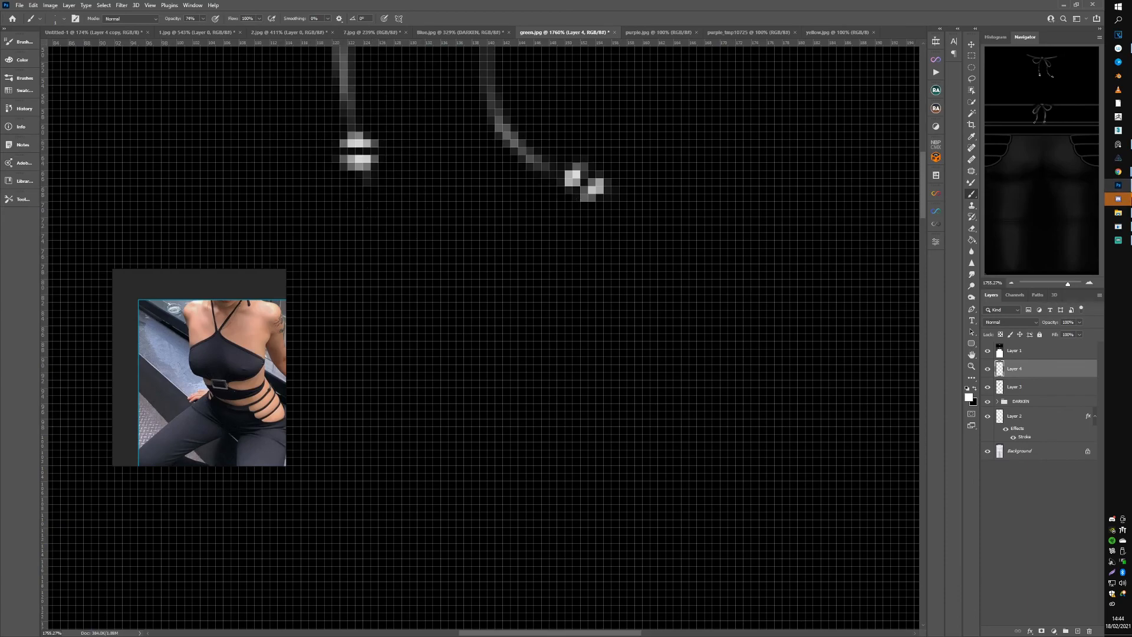
# Step: Switch to IMVU, apply the changes and inspect the brighter string tips on the avatar from several angles
pyautogui.click(1119, 227)
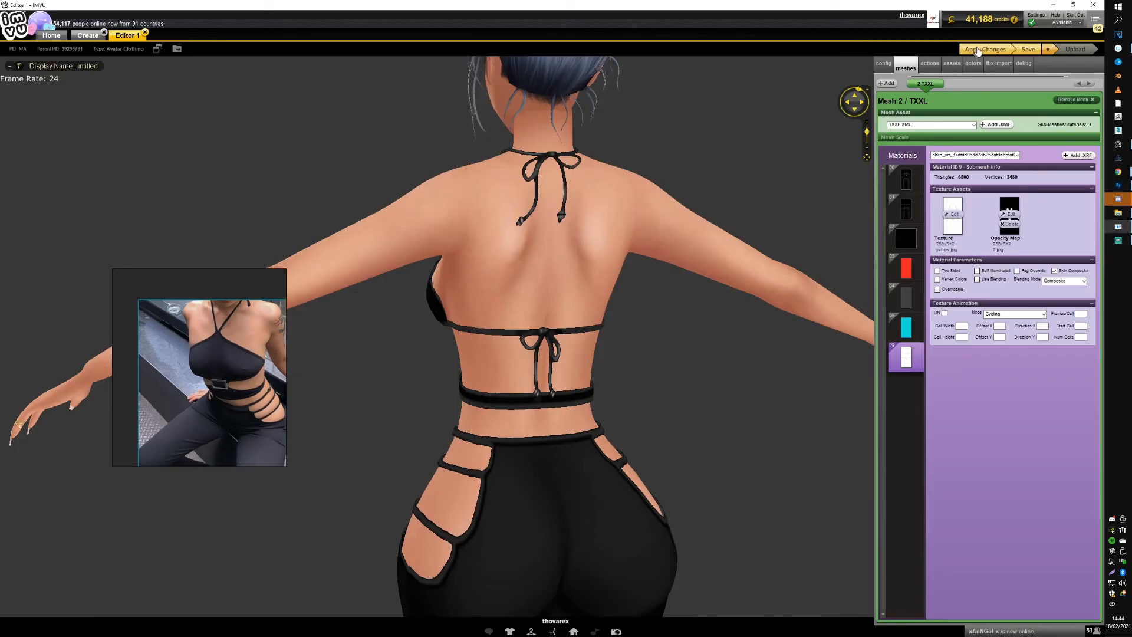
pyautogui.scroll(-4, 634, 300)
pyautogui.moveTo(630, 299)
pyautogui.mouseDown()
pyautogui.moveTo(650, 288)
pyautogui.moveTo(636, 291)
pyautogui.mouseUp()
pyautogui.scroll(4, 647, 292)
pyautogui.scroll(-2, 645, 280)
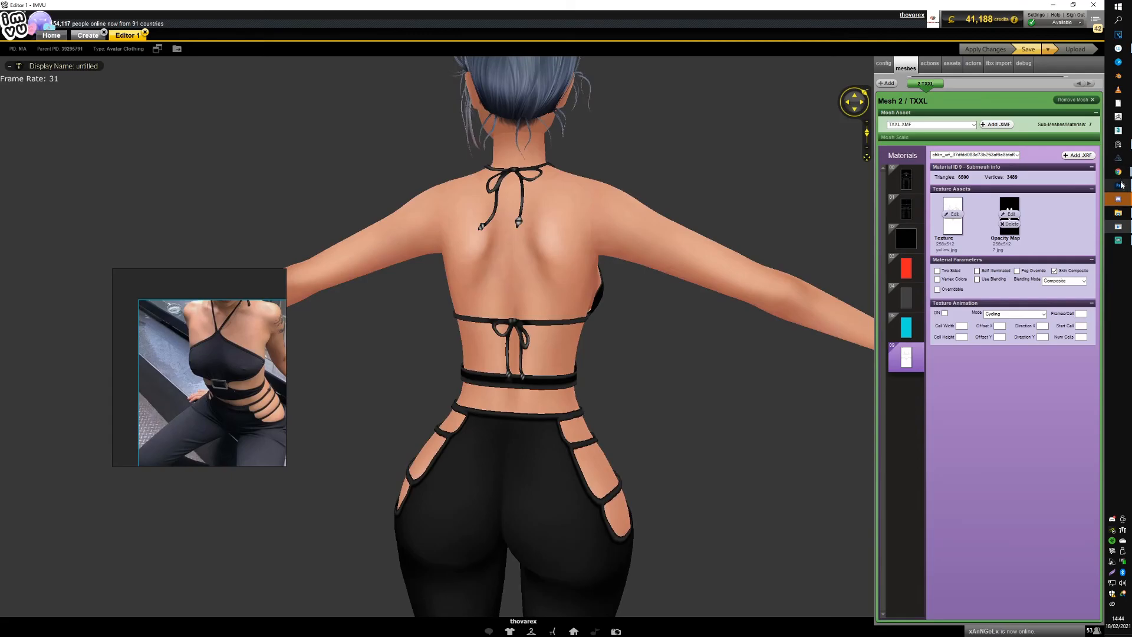
# Step: Back in Photoshop, add a layer above Layer 4, paint white highlights on both bows' knots and save the texture
pyautogui.click(1119, 186)
pyautogui.moveTo(514, 172); pyautogui.dragTo(506, 412)
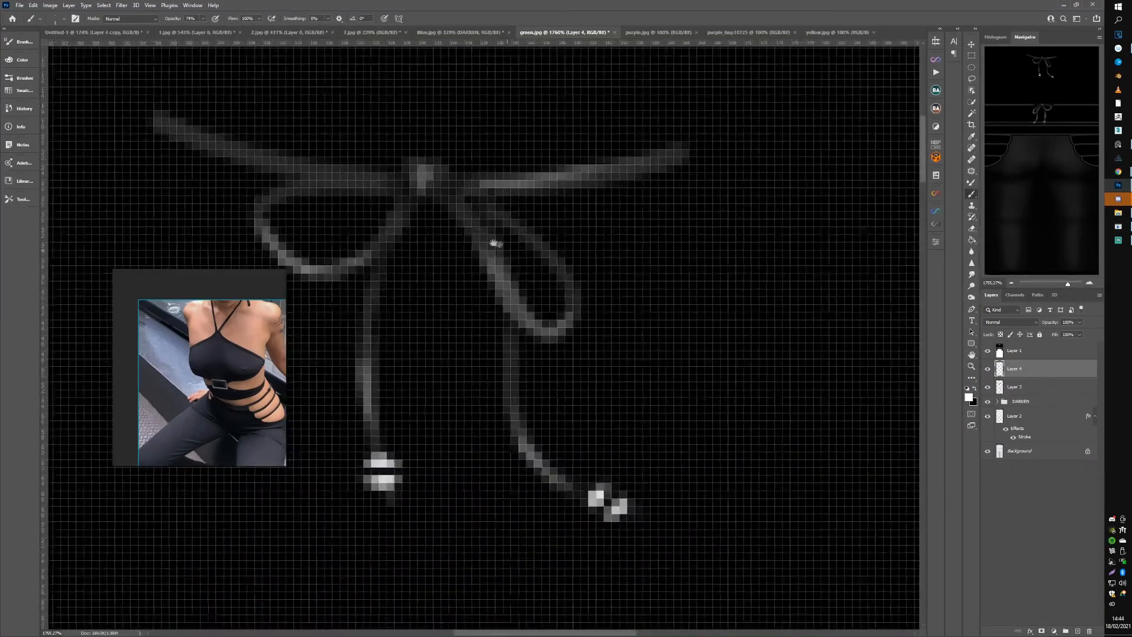
pyautogui.rightClick(423, 175)
pyautogui.click(404, 179)
pyautogui.moveTo(422, 177)
pyautogui.mouseDown()
pyautogui.moveTo(421, 191)
pyautogui.moveTo(420, 176)
pyautogui.moveTo(446, 193)
pyautogui.mouseUp()
pyautogui.moveTo(437, 559)
pyautogui.mouseDown()
pyautogui.moveTo(493, 245)
pyautogui.moveTo(504, 77)
pyautogui.mouseUp()
pyautogui.moveTo(458, 546); pyautogui.dragTo(490, 320)
pyautogui.moveTo(507, 276); pyautogui.dragTo(538, 290)
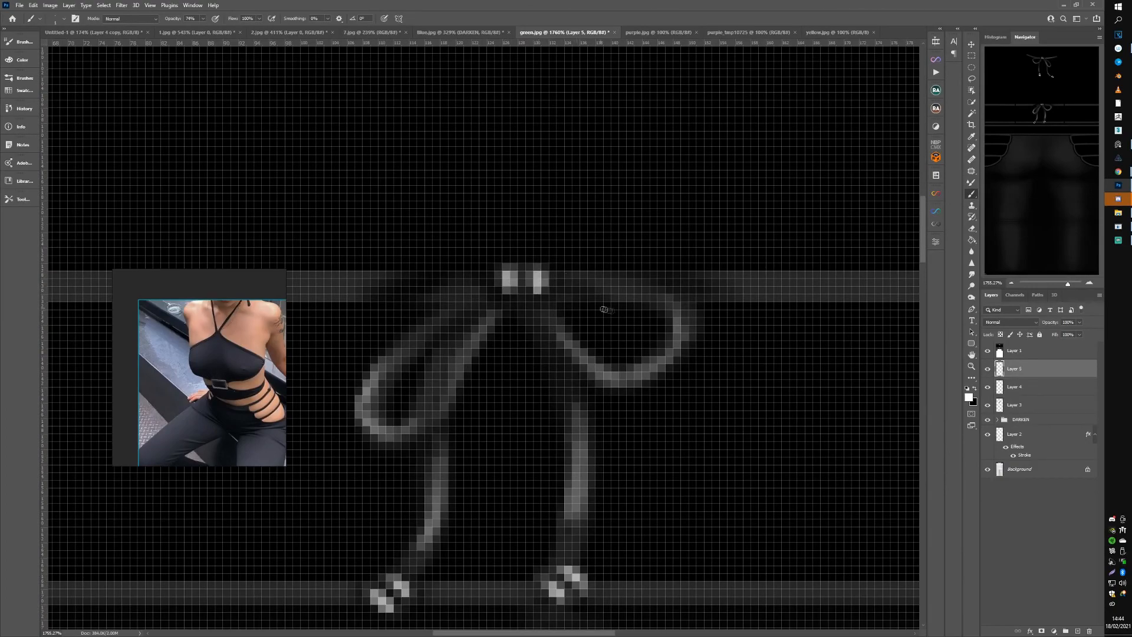
pyautogui.rightClick(619, 312)
# Step: Switch to IMVU, apply the changes and inspect the highlighted knots up close on the avatar's back
pyautogui.click(1117, 227)
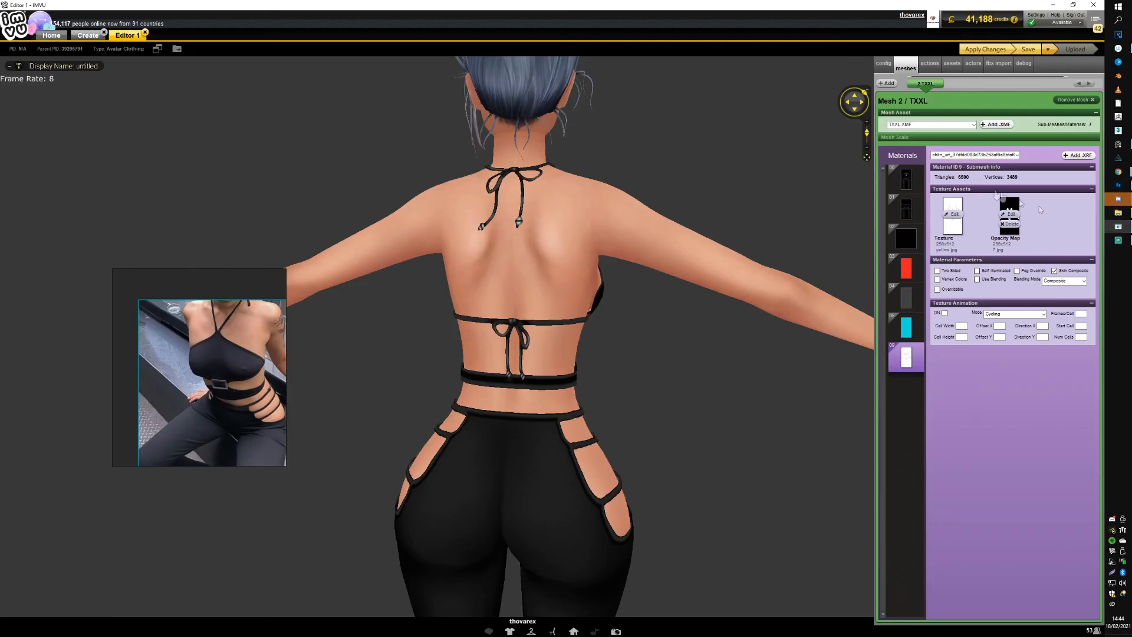
pyautogui.click(996, 50)
pyautogui.scroll(5, 579, 283)
pyautogui.moveTo(579, 284)
pyautogui.mouseDown()
pyautogui.moveTo(636, 273)
pyautogui.moveTo(578, 273)
pyautogui.mouseUp()
pyautogui.scroll(3, 551, 328)
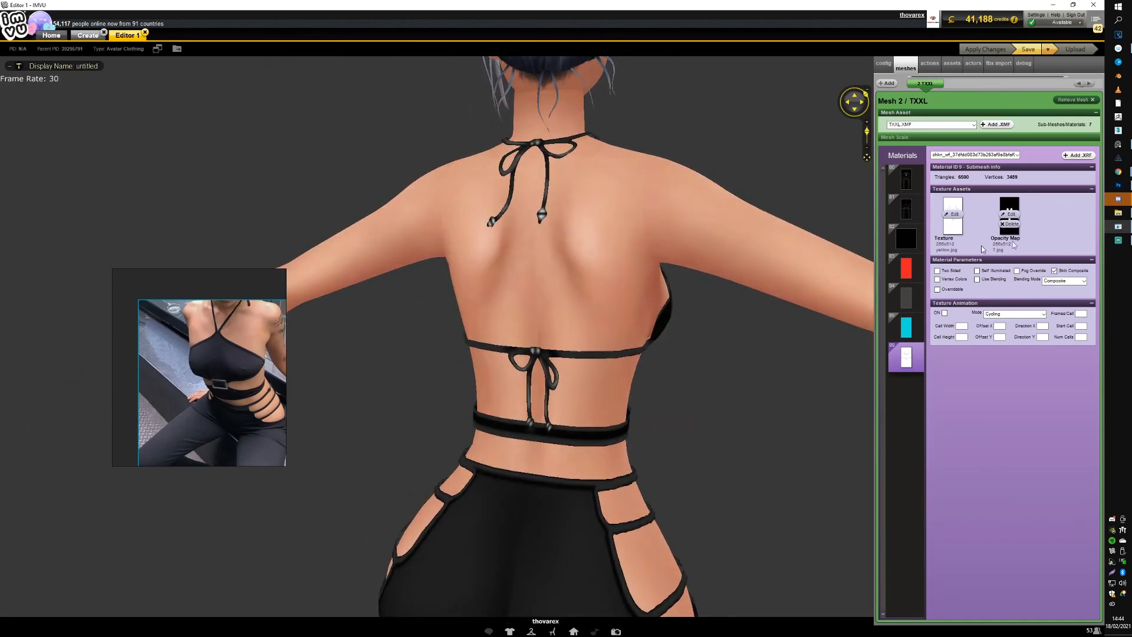
# Step: Back in Photoshop, select a thin horizontal strip below the trousers' waistband and merge Layer 5 down through the Background
pyautogui.click(1119, 185)
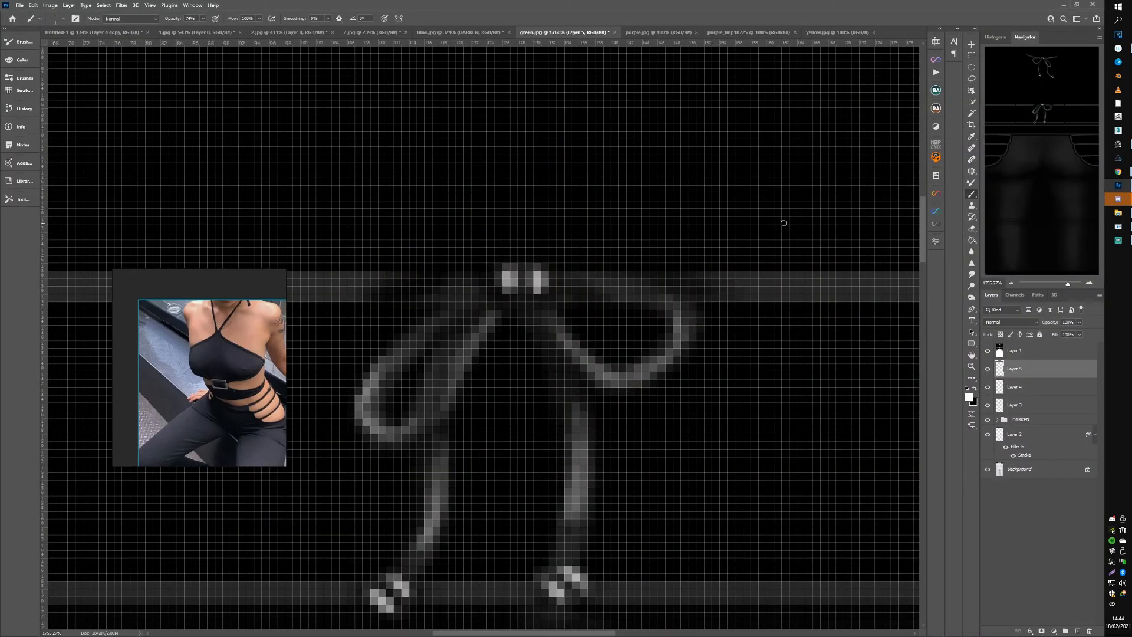
pyautogui.scroll(-6, 519, 352)
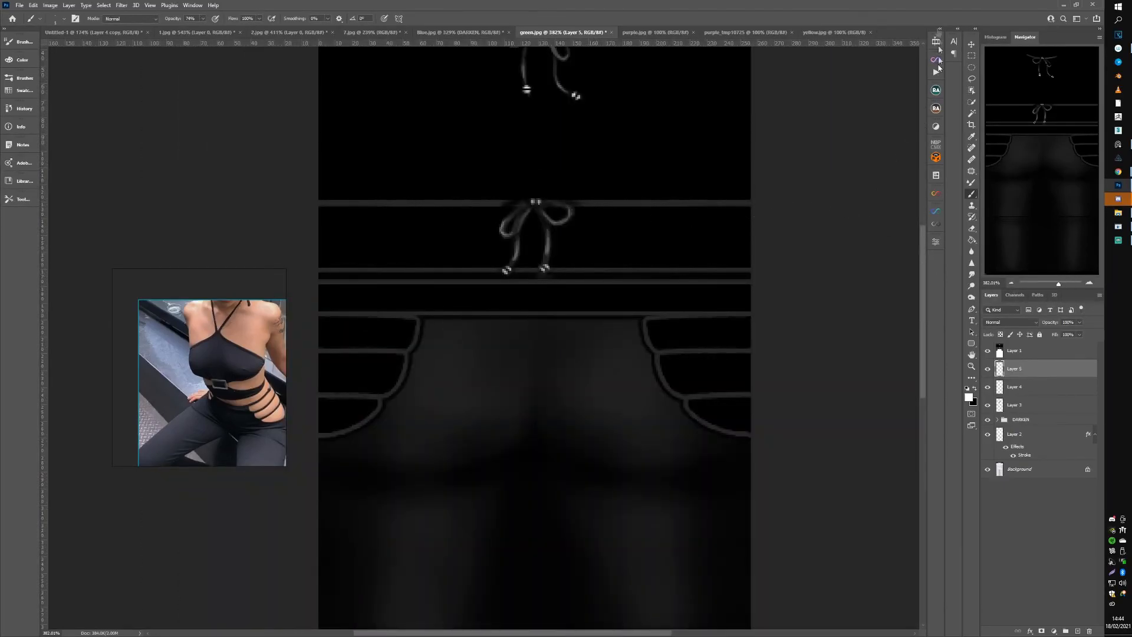
pyautogui.click(971, 56)
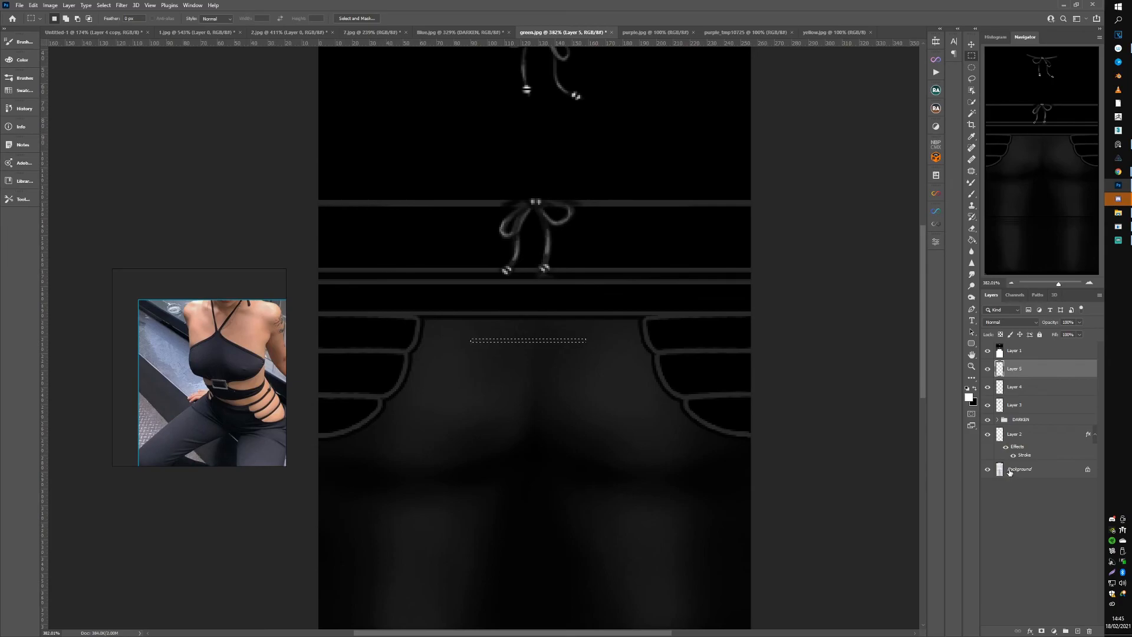
pyautogui.keyDown('shift'); pyautogui.click(1009, 472); pyautogui.keyUp('shift')
pyautogui.hotkey('ctrl', 'e')
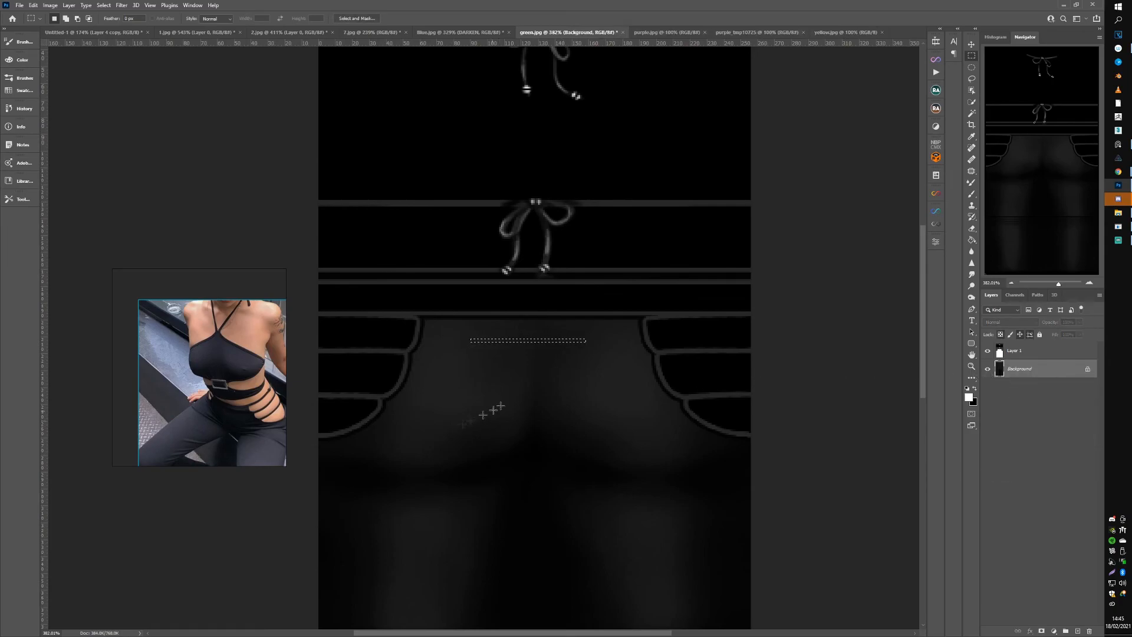
# Step: Copy the selected strip to a new layer and move it up into the waist strap just below the lower bow
pyautogui.hotkey('ctrl', 'j')
pyautogui.press('v')
pyautogui.moveTo(537, 372); pyautogui.dragTo(547, 287)
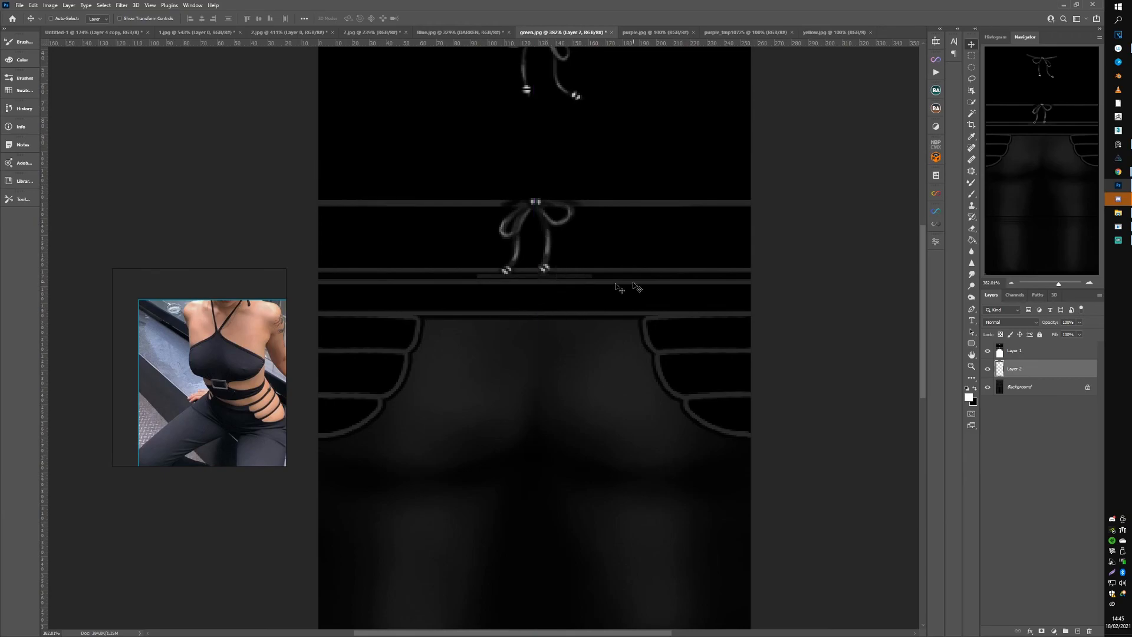
# Step: Stretch the copied strip sideways along the waist strap below the lower bow and choose the Eraser tool
pyautogui.hotkey('ctrl', 't')
pyautogui.moveTo(617, 276); pyautogui.dragTo(718, 264)
pyautogui.press('Return')
pyautogui.click(971, 229)
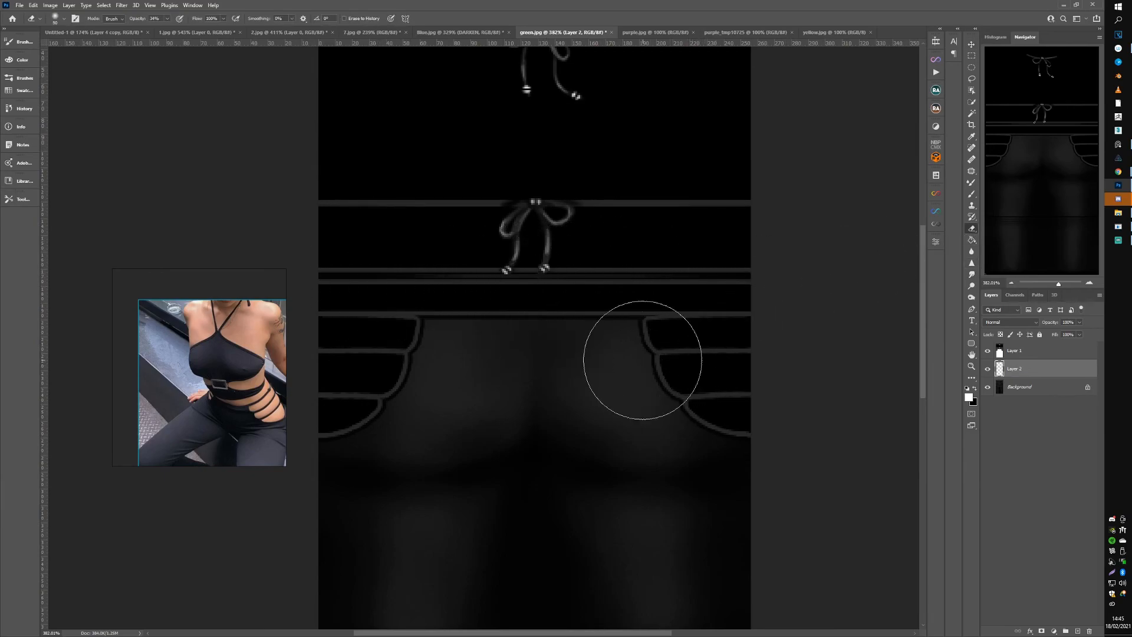
# Step: Switch to IMVU, apply the changes and turn the avatar around to show the outfit's front
pyautogui.click(1126, 226)
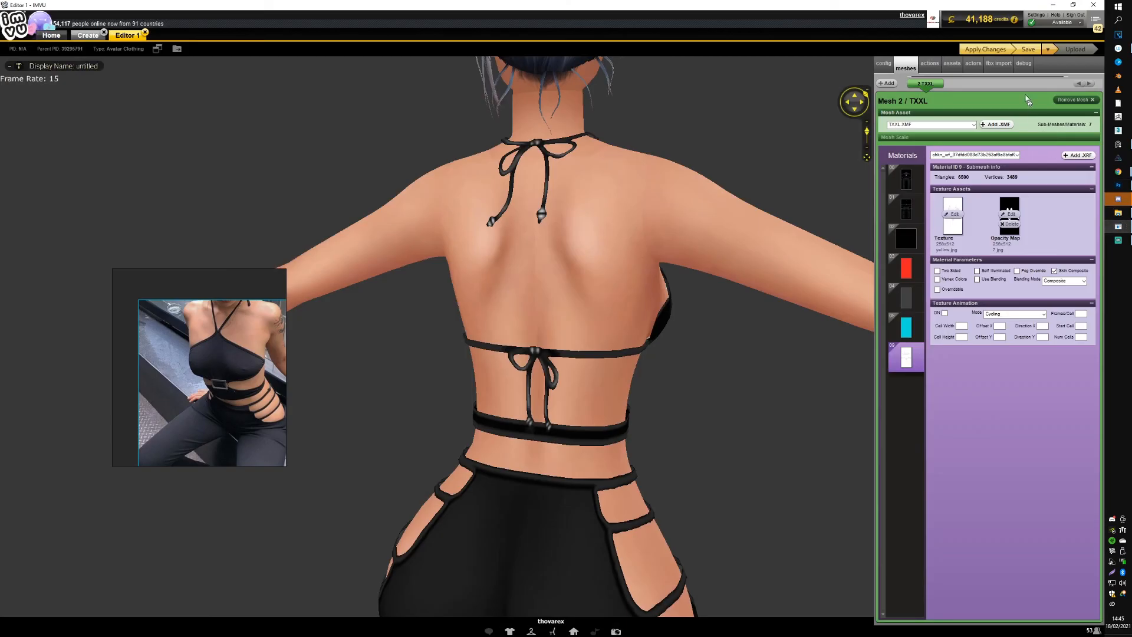
pyautogui.click(997, 55)
pyautogui.moveTo(776, 212); pyautogui.dragTo(617, 326)
pyautogui.scroll(-10, 551, 388)
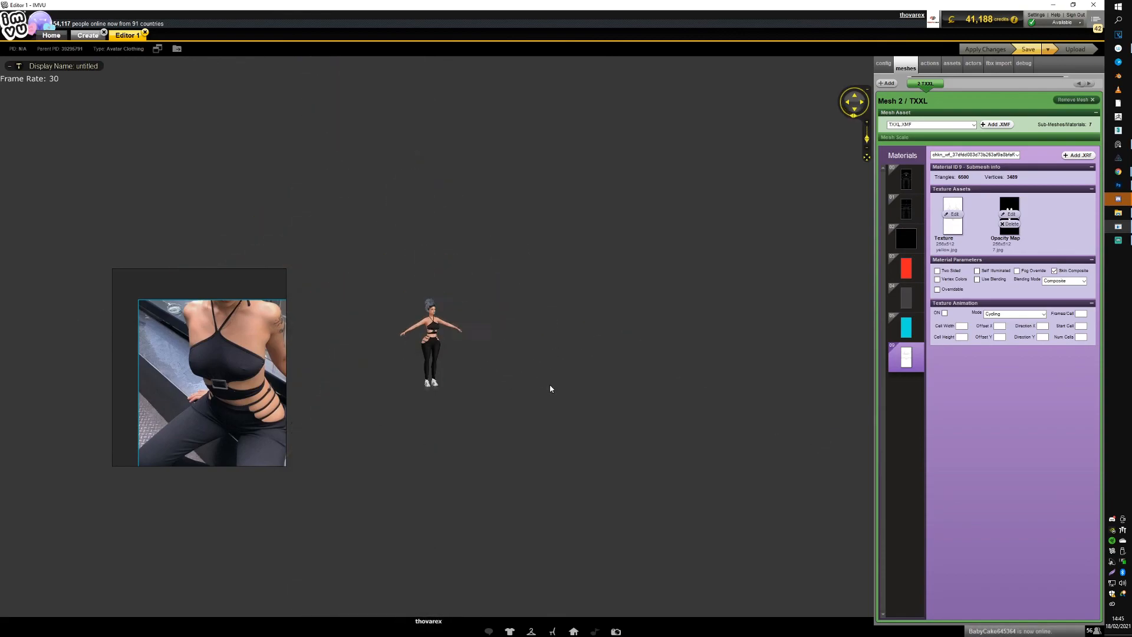
# Step: Examine the outfit's front on the avatar, both close up at the top and waist and at full-body distance
pyautogui.scroll(10, 536, 361)
pyautogui.scroll(-5, 534, 359)
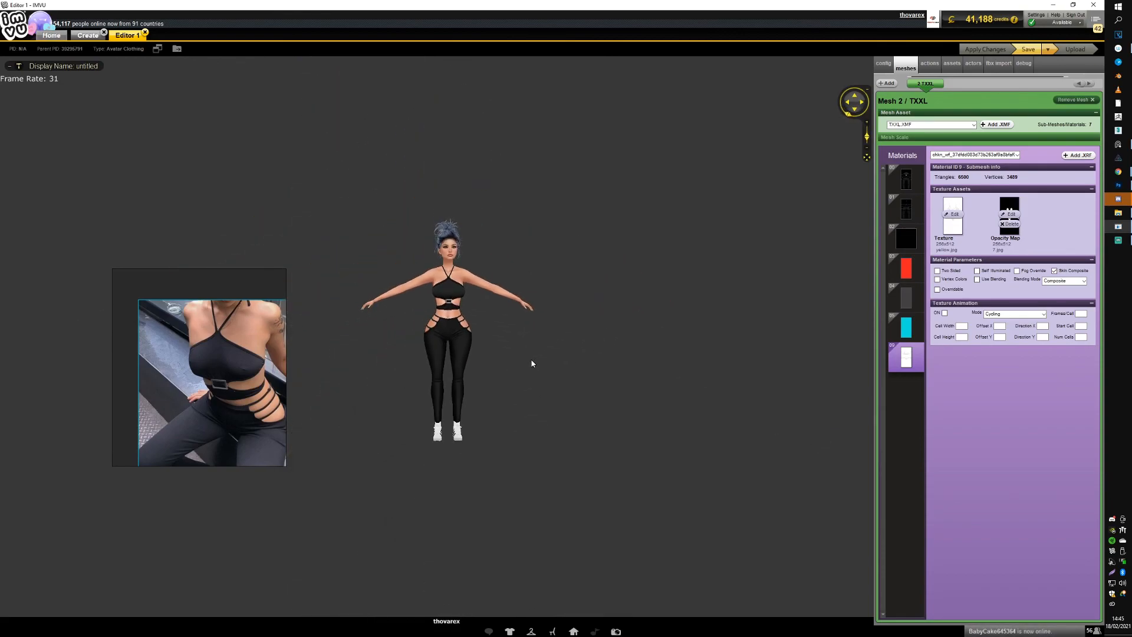
pyautogui.scroll(8, 532, 363)
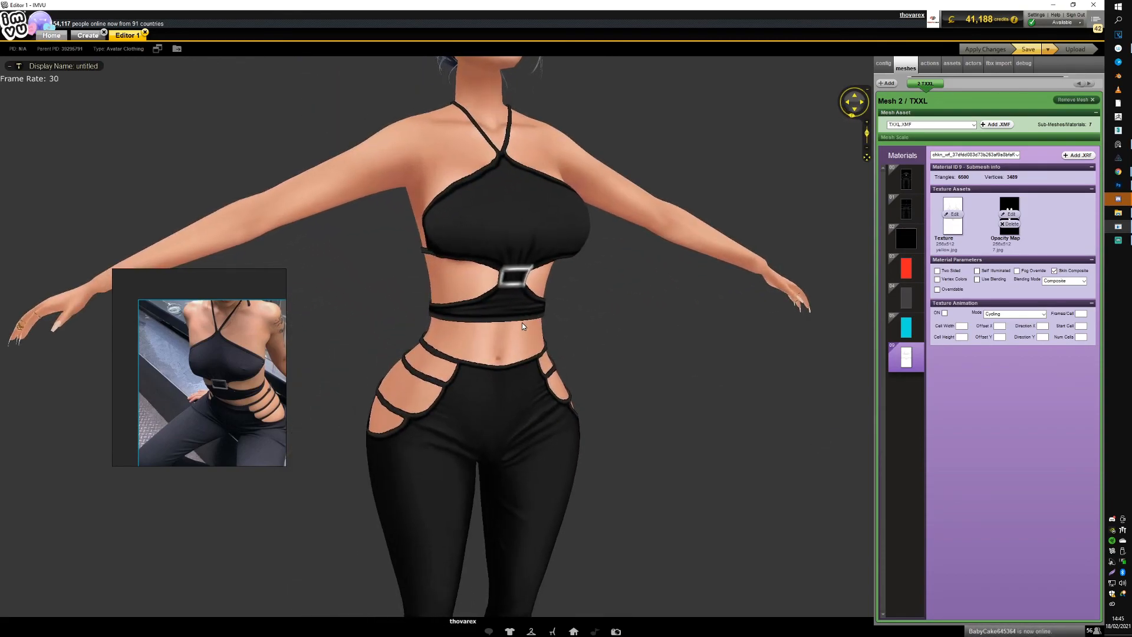
pyautogui.moveTo(493, 321)
pyautogui.mouseDown()
pyautogui.moveTo(560, 289)
pyautogui.moveTo(584, 315)
pyautogui.moveTo(483, 330)
pyautogui.mouseUp()
pyautogui.scroll(-5, 584, 315)
pyautogui.scroll(2, 575, 311)
pyautogui.scroll(-5, 487, 321)
pyautogui.scroll(4, 501, 292)
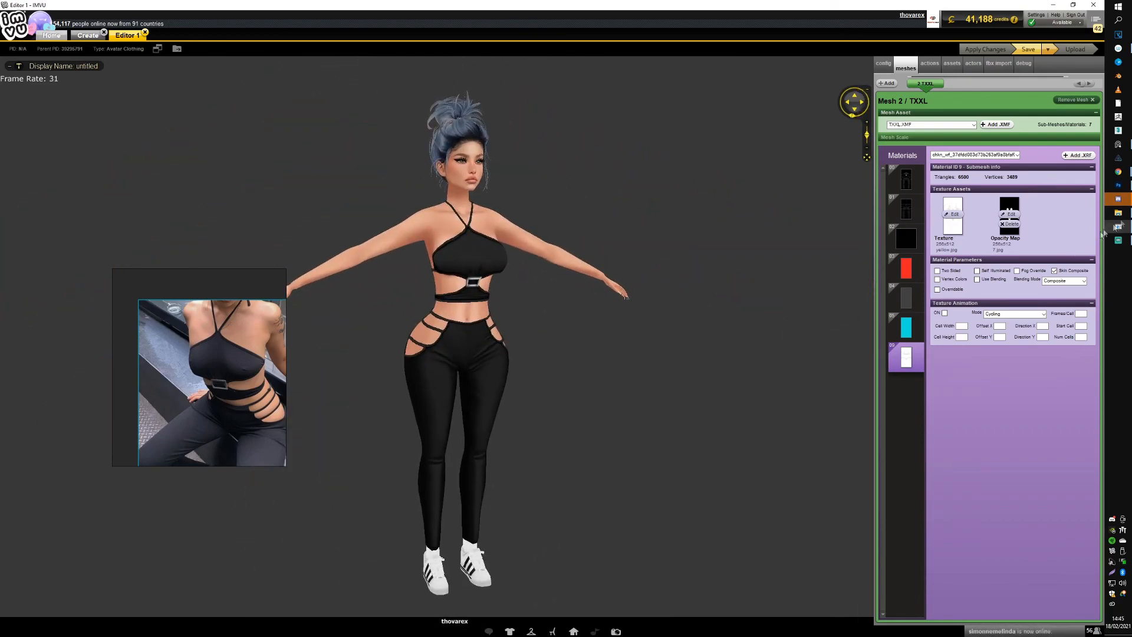